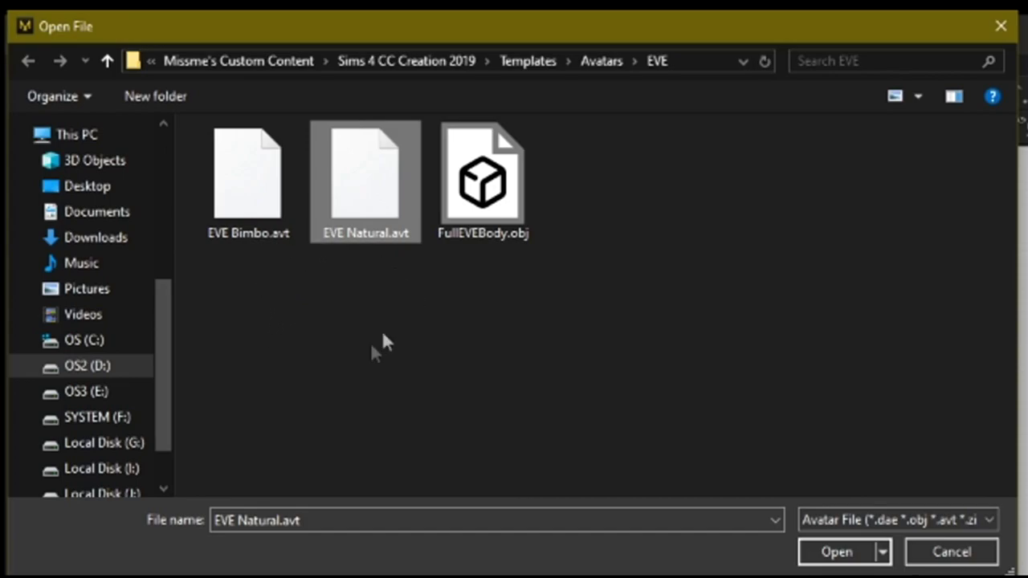
# Step: Load the EVE Natural.avt avatar and leave it deselected
pyautogui.click(494, 234)
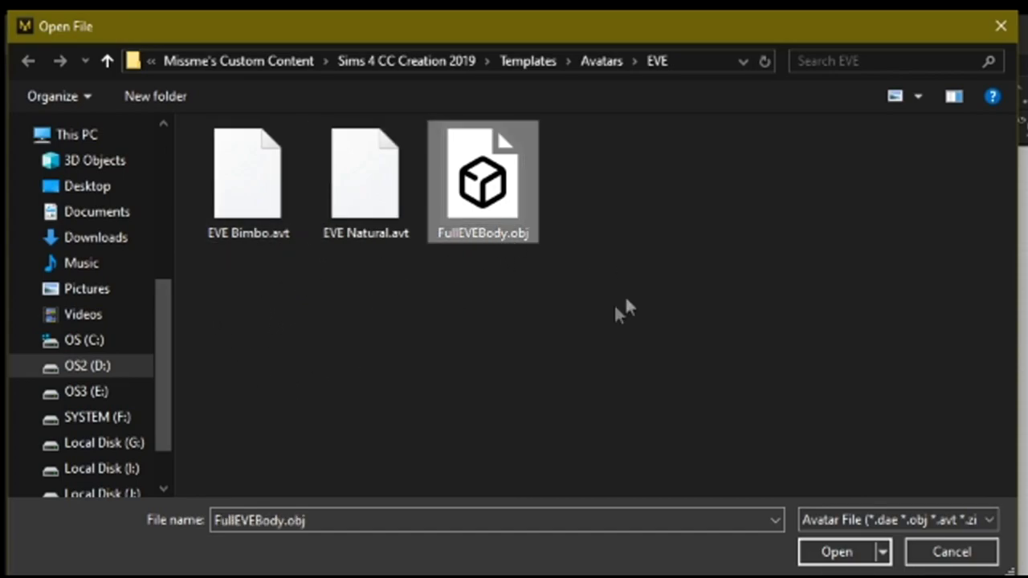
pyautogui.press('Left')
pyautogui.press('Return')
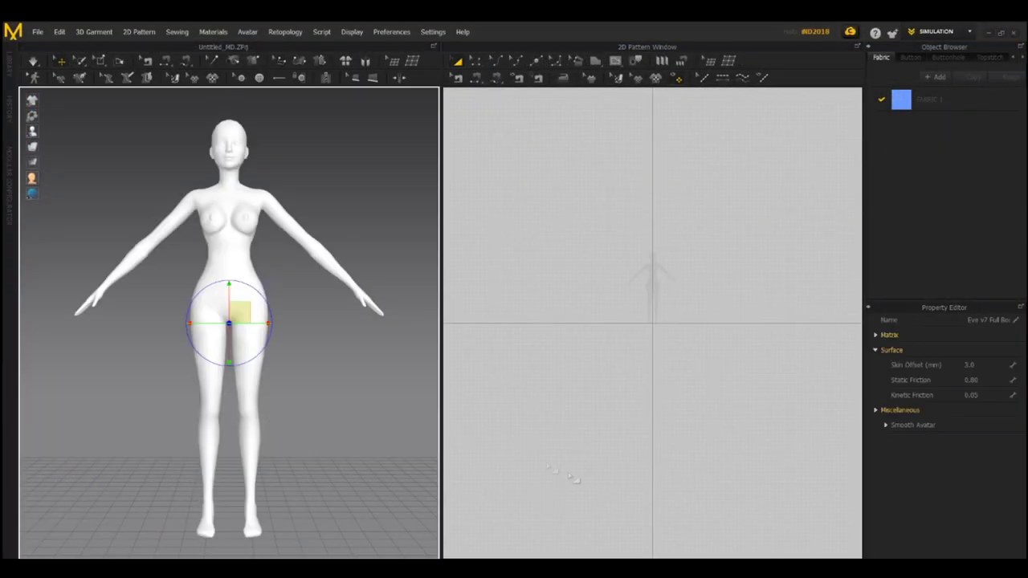
pyautogui.scroll(2, 720, 278)
pyautogui.scroll(1, 649, 317)
pyautogui.scroll(2, 634, 322)
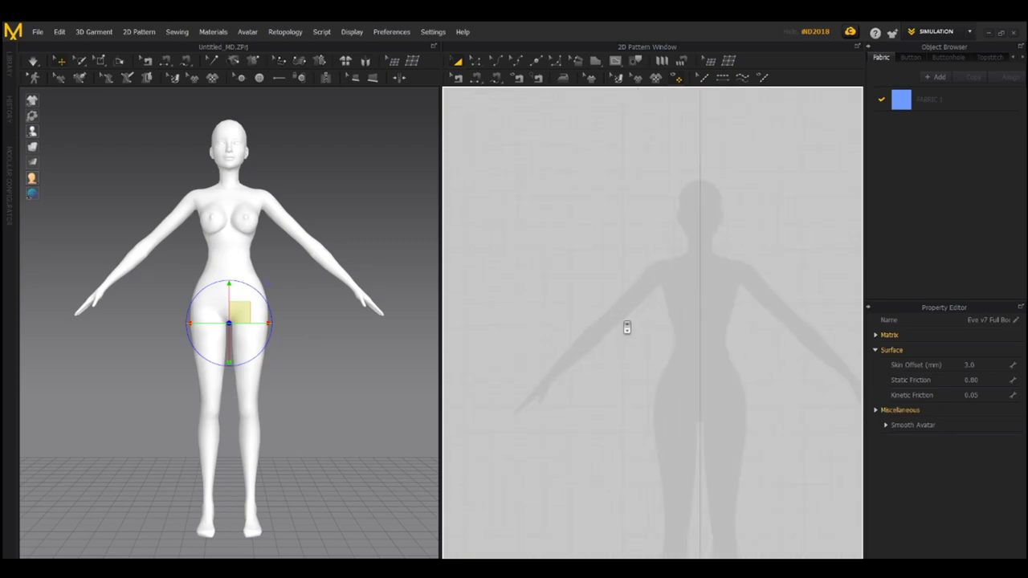
pyautogui.scroll(2, 728, 313)
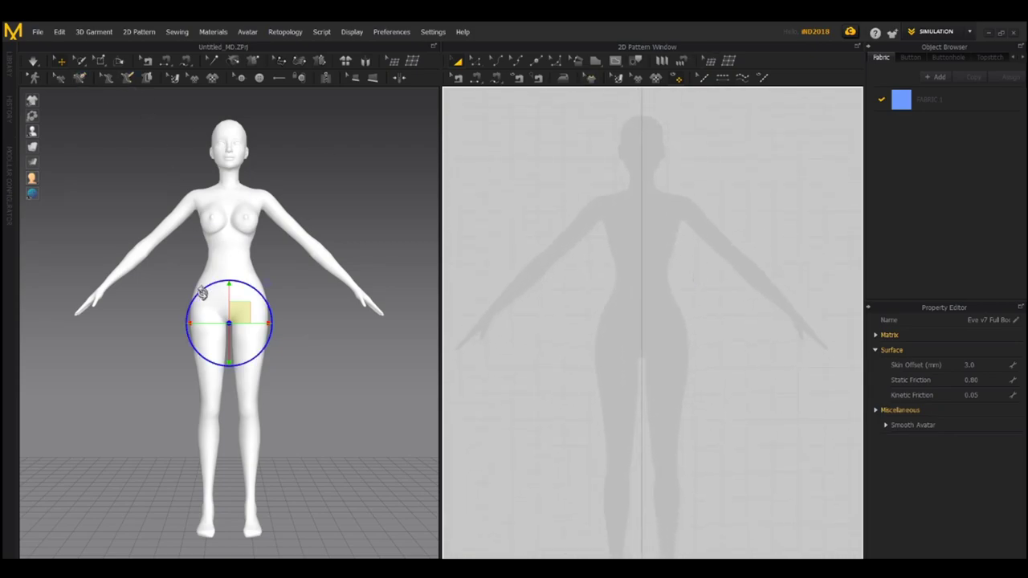
pyautogui.click(378, 397)
# Step: Start a half-bodice polygon over the avatar silhouette with a shoulder line about 114 mm long and a neckline about 82 mm long
pyautogui.scroll(2, 313, 317)
pyautogui.scroll(2, 273, 228)
pyautogui.scroll(2, 277, 243)
pyautogui.moveTo(278, 244); pyautogui.dragTo(278, 308, button='middle')
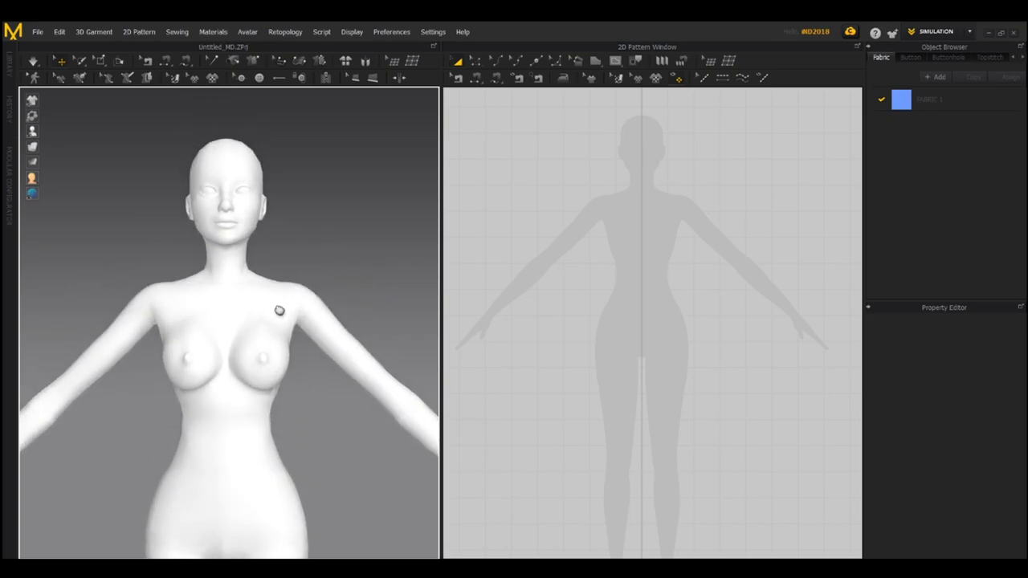
pyautogui.click(595, 61)
pyautogui.scroll(2, 652, 232)
pyautogui.scroll(2, 647, 245)
pyautogui.moveTo(647, 245); pyautogui.dragTo(652, 294, button='middle')
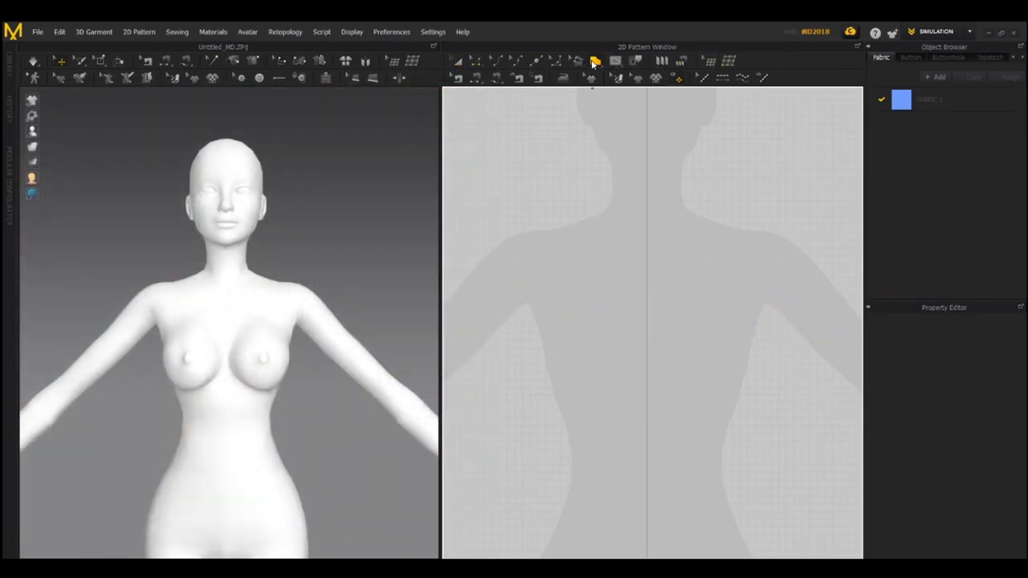
pyautogui.click(596, 62)
pyautogui.click(605, 199)
pyautogui.click(646, 243)
pyautogui.moveTo(651, 329); pyautogui.dragTo(676, 160, button='middle')
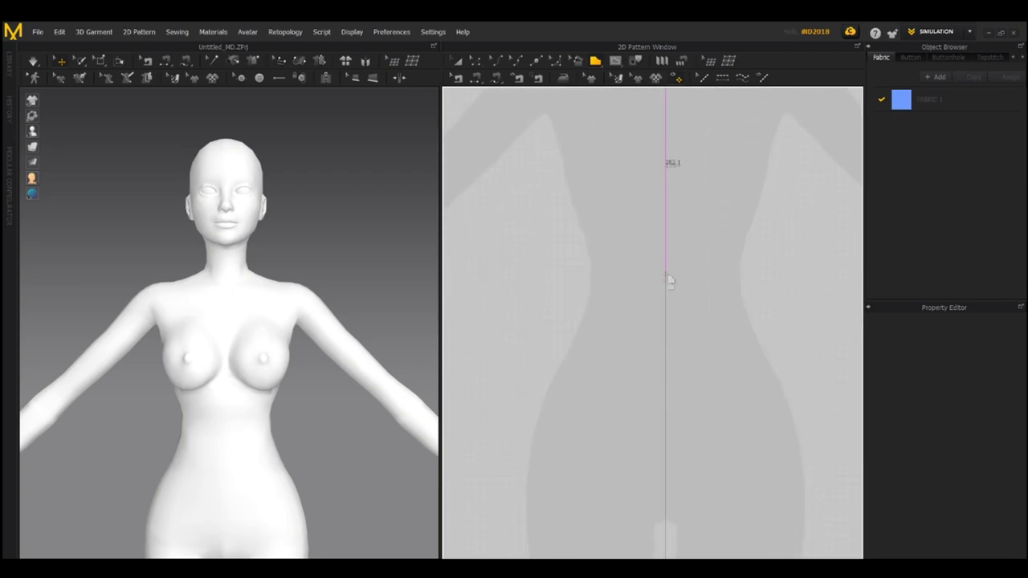
# Step: Complete the half-bodice polygon with a centre edge about 391 mm long, a hem, a side edge about 297 mm long and an armhole edge
pyautogui.click(665, 359)
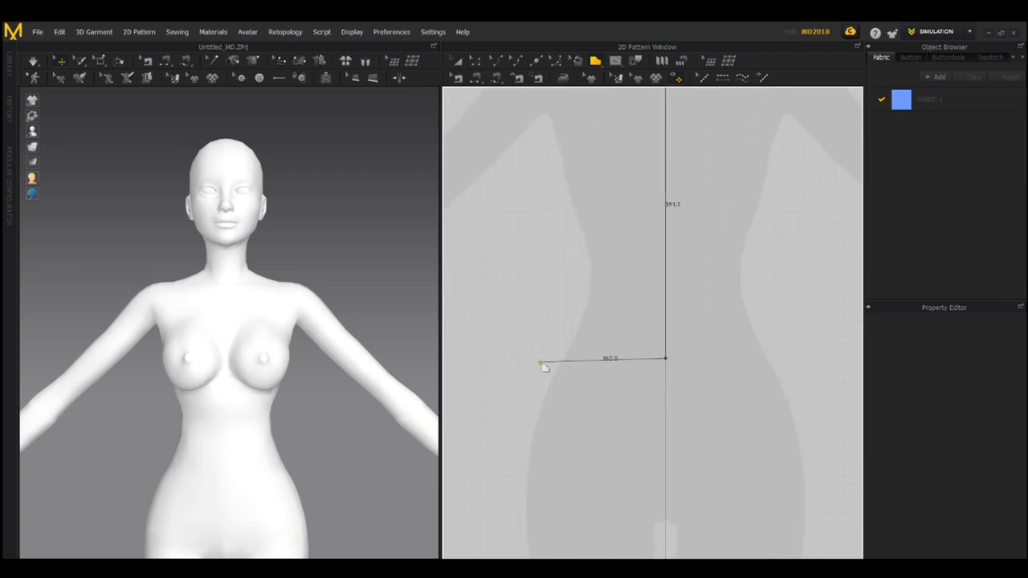
pyautogui.click(537, 359)
pyautogui.moveTo(537, 360); pyautogui.dragTo(546, 434, button='middle')
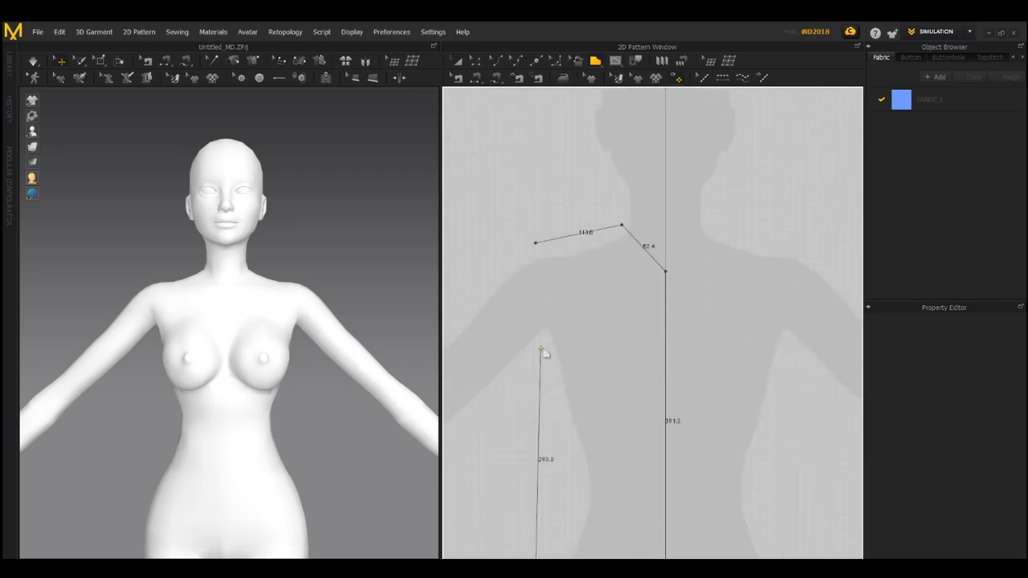
pyautogui.click(539, 345)
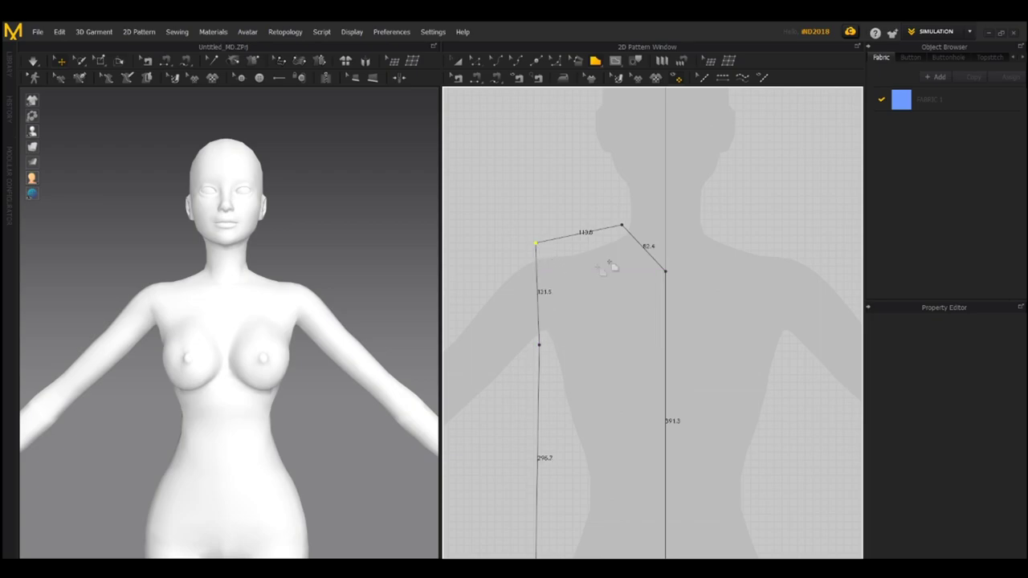
pyautogui.click(456, 62)
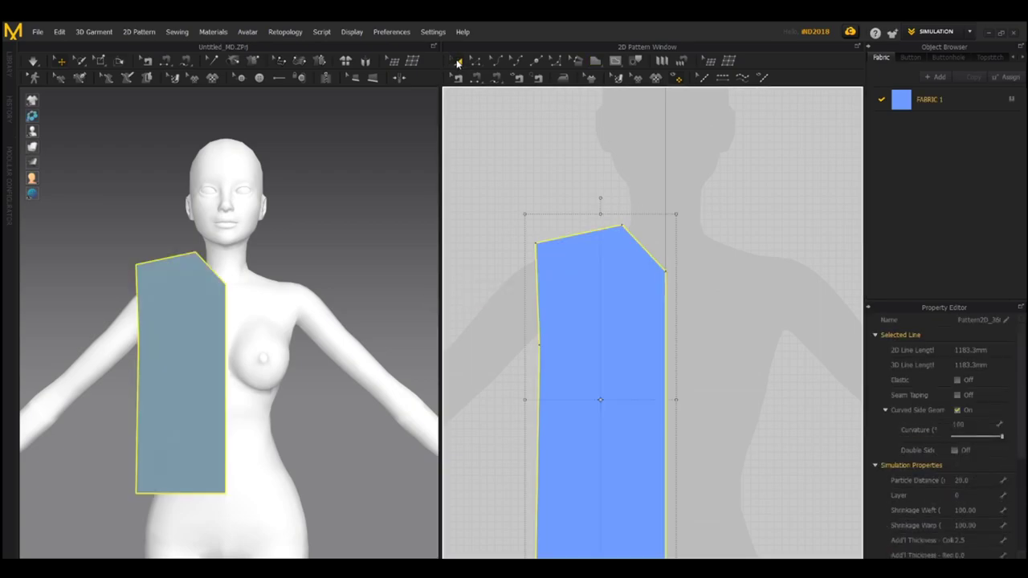
pyautogui.moveTo(597, 413); pyautogui.dragTo(649, 315, button='right')
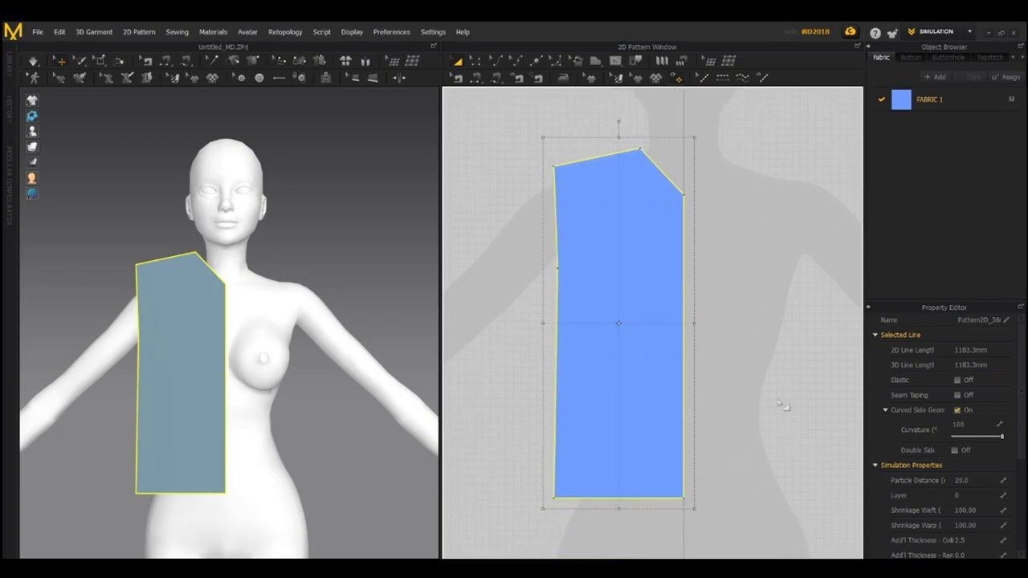
pyautogui.click(780, 406)
# Step: Unfold the half bodice about its vertical centre edge with Unfold Symmetric Editing (with Sewing)
pyautogui.scroll(2, 727, 389)
pyautogui.scroll(-2, 728, 389)
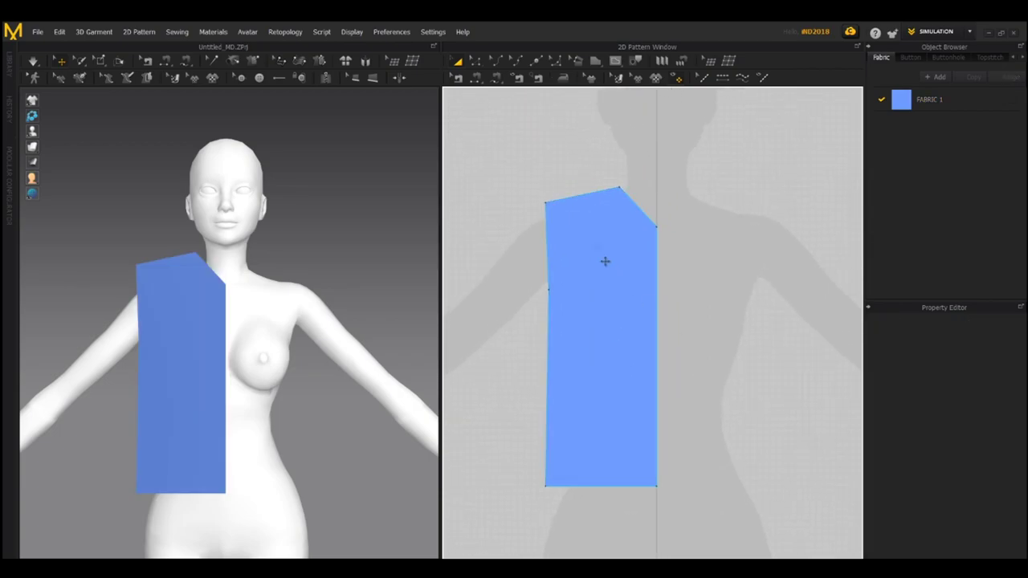
pyautogui.click(595, 61)
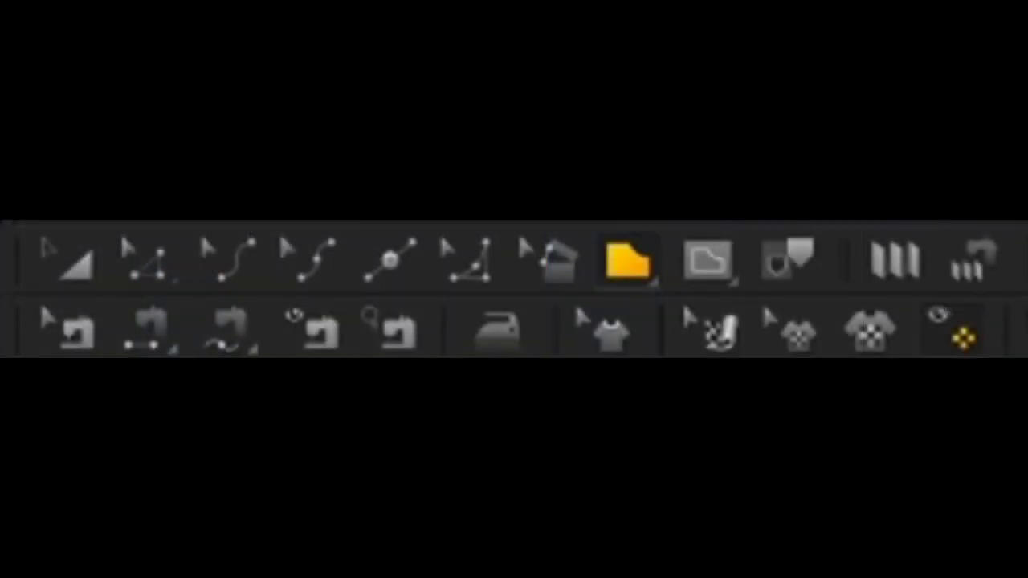
pyautogui.click(83, 268)
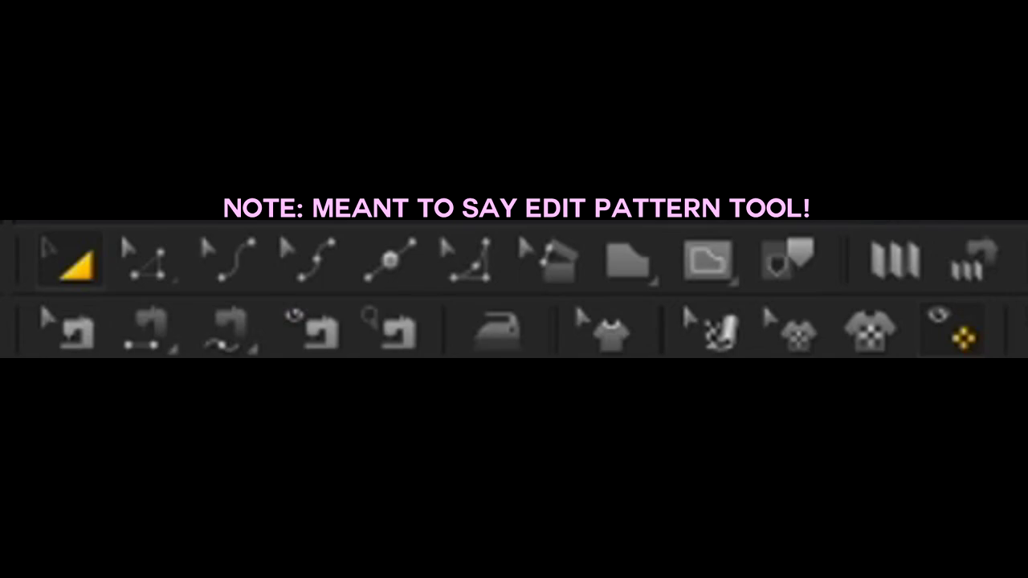
pyautogui.click(155, 263)
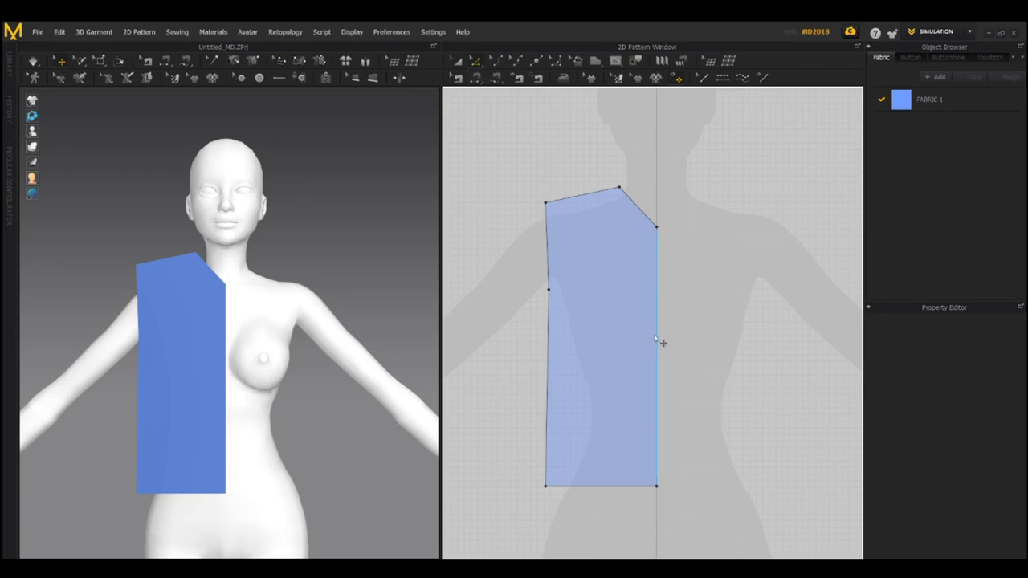
pyautogui.click(658, 344)
pyautogui.rightClick(658, 342)
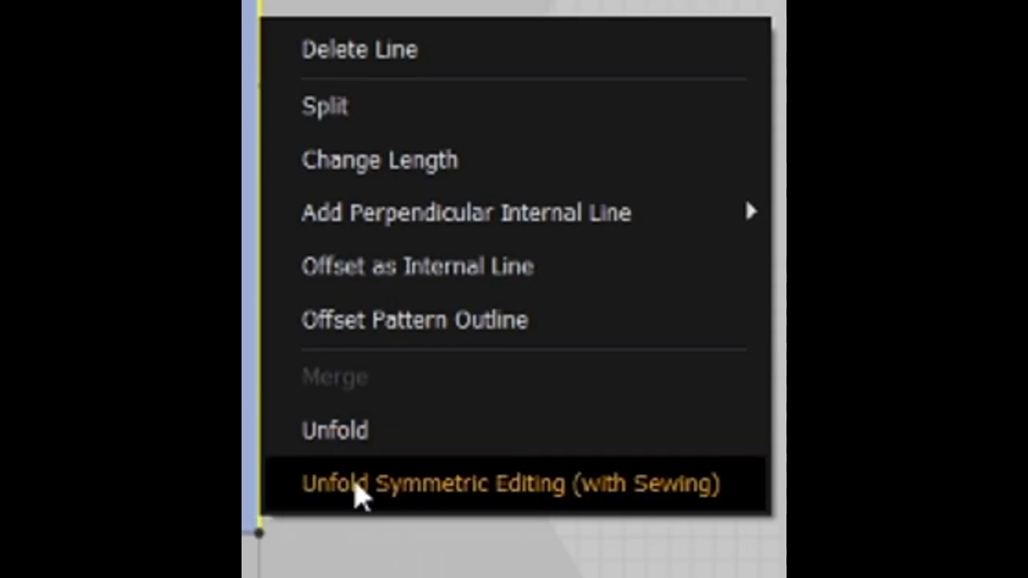
pyautogui.click(361, 496)
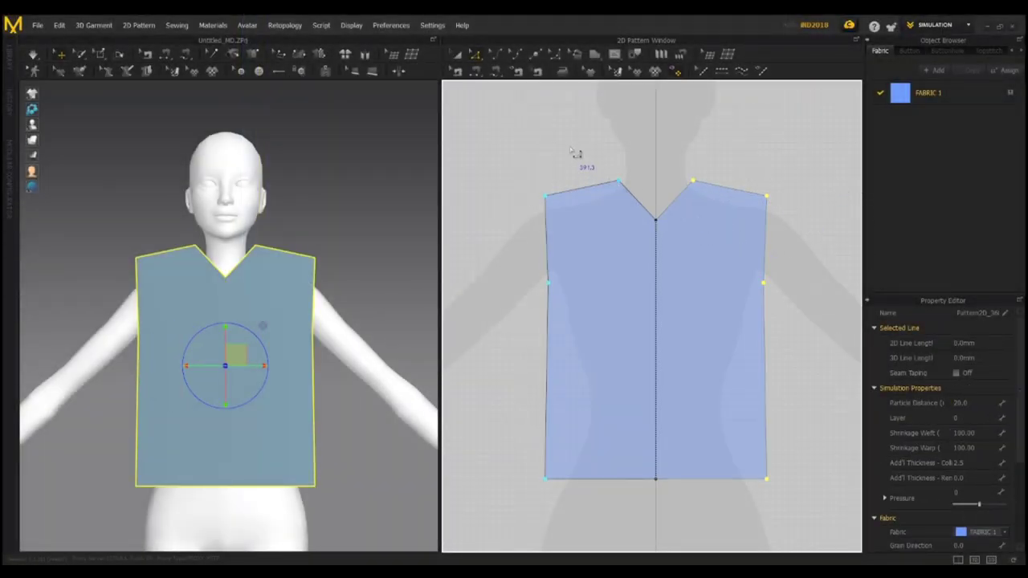
pyautogui.scroll(-3, 638, 340)
pyautogui.click(847, 264)
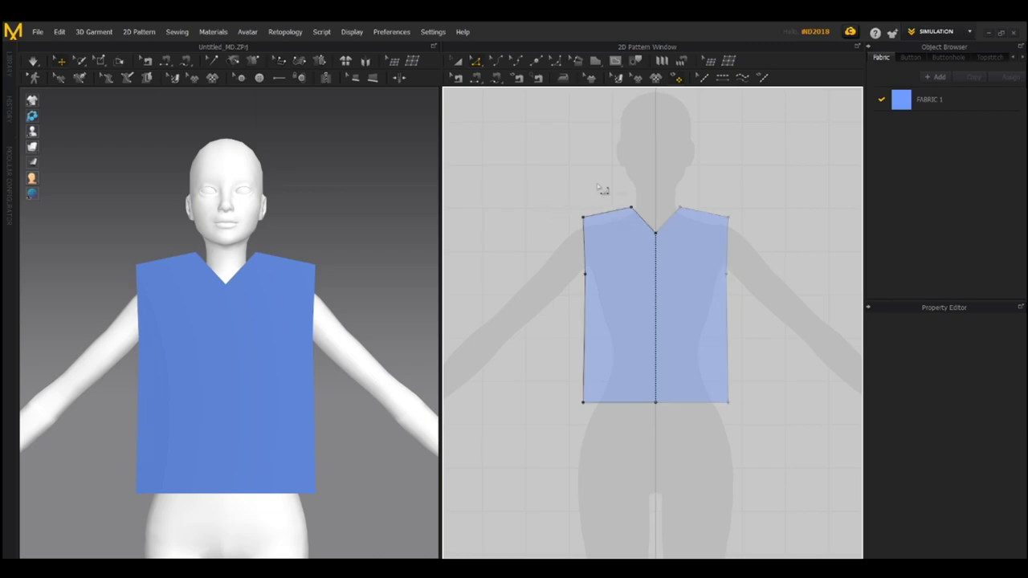
# Step: Try simulating the selected unfolded bodice panel on the avatar from a side view
pyautogui.moveTo(763, 418); pyautogui.dragTo(572, 132)
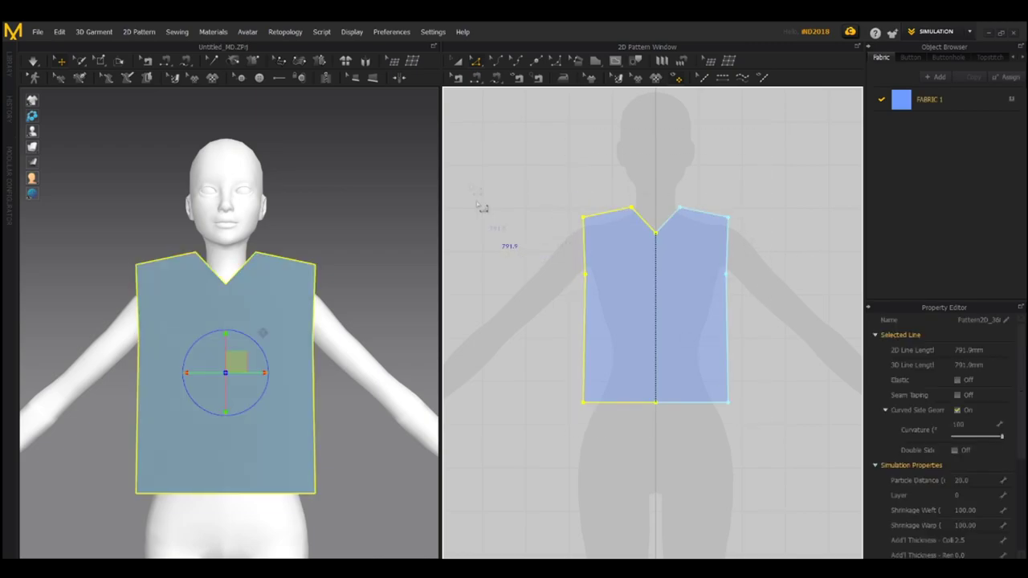
pyautogui.click(457, 62)
pyautogui.moveTo(340, 190); pyautogui.dragTo(225, 189, button='right')
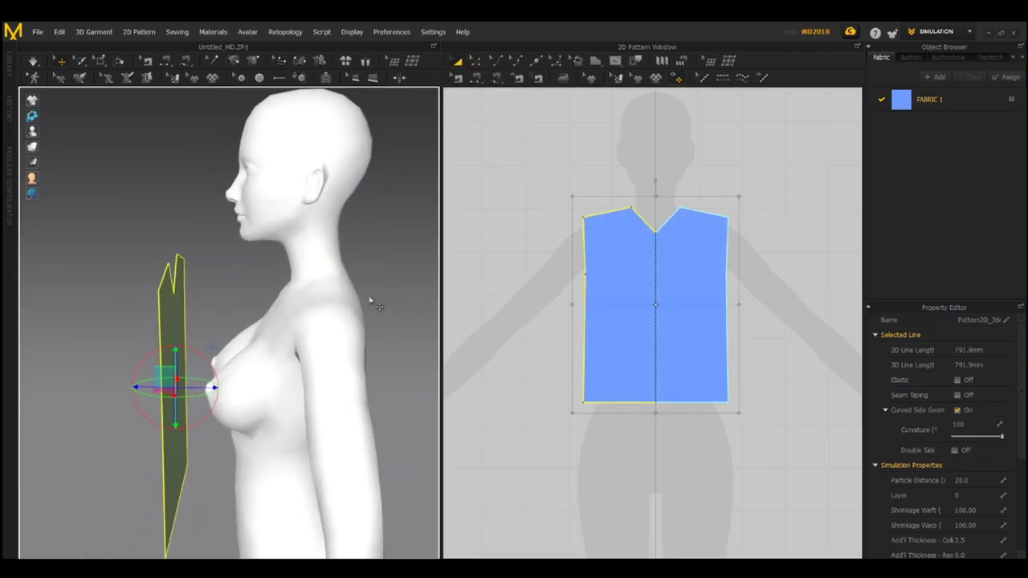
pyautogui.moveTo(370, 277); pyautogui.dragTo(345, 265, button='right')
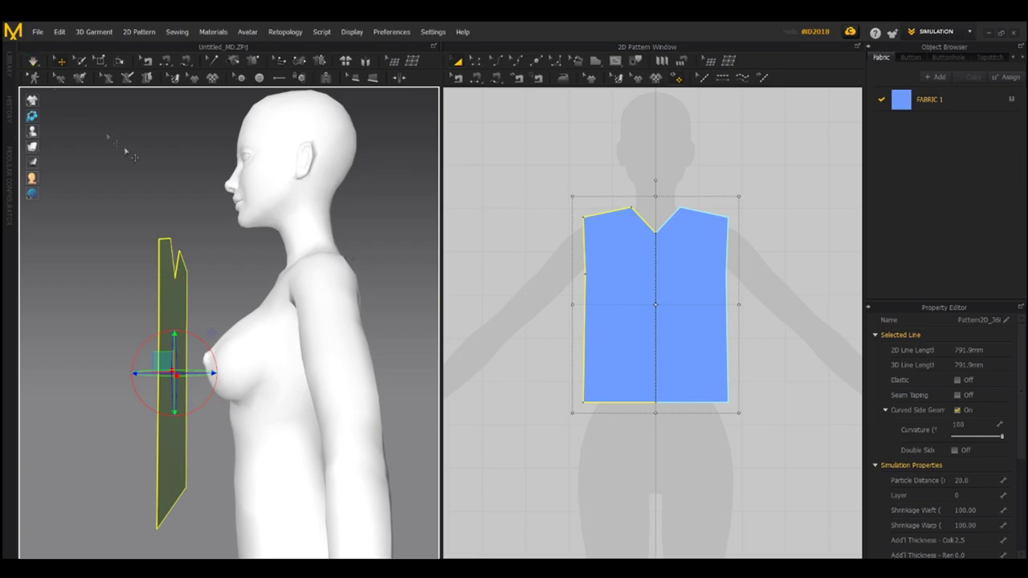
pyautogui.click(34, 62)
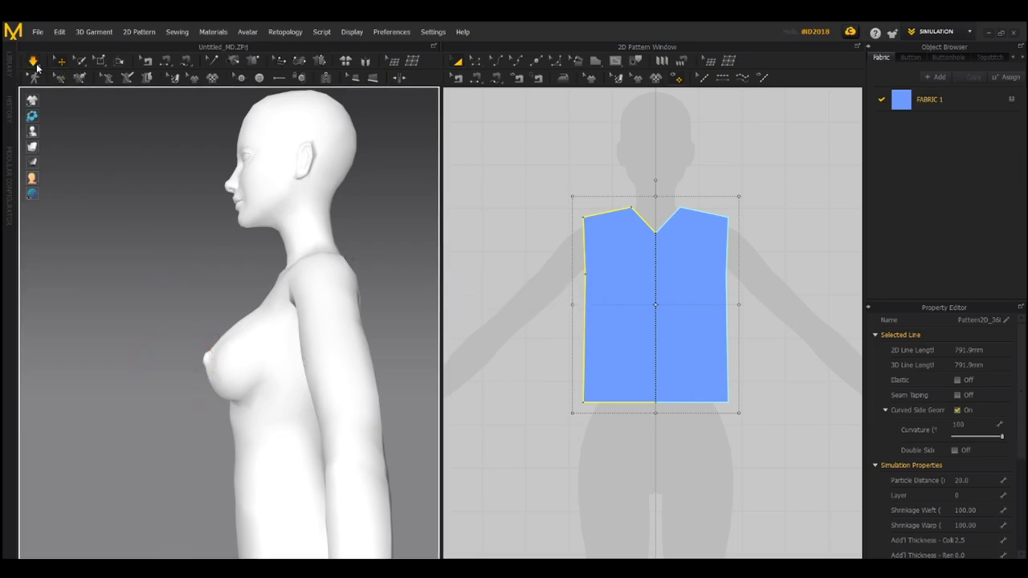
pyautogui.click(59, 31)
pyautogui.click(66, 60)
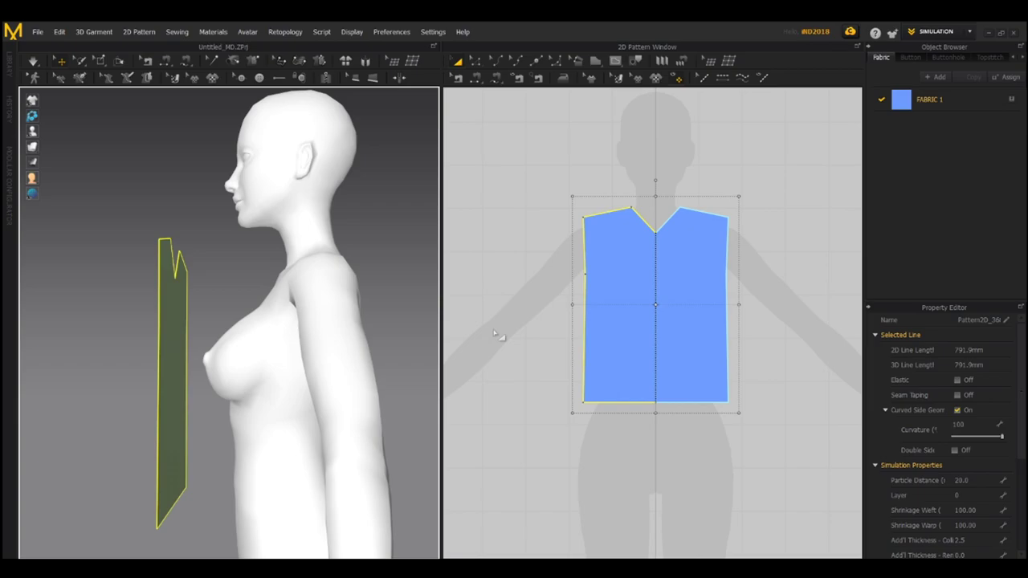
# Step: Copy the unfolded bodice panel and paste the duplicate to the right of the original, level with it
pyautogui.rightClick(599, 273)
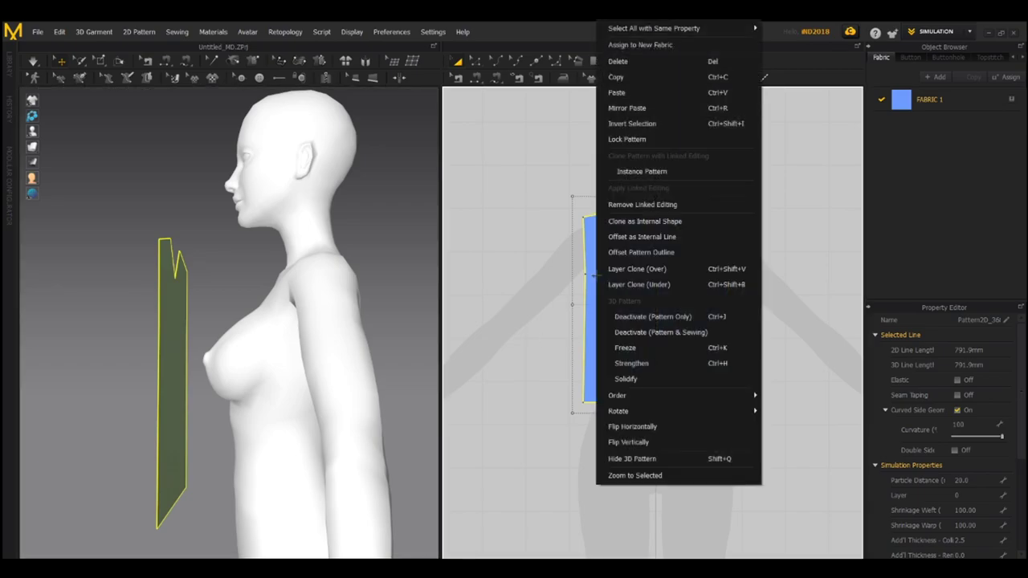
pyautogui.click(615, 78)
pyautogui.moveTo(833, 358); pyautogui.dragTo(689, 361, button='right')
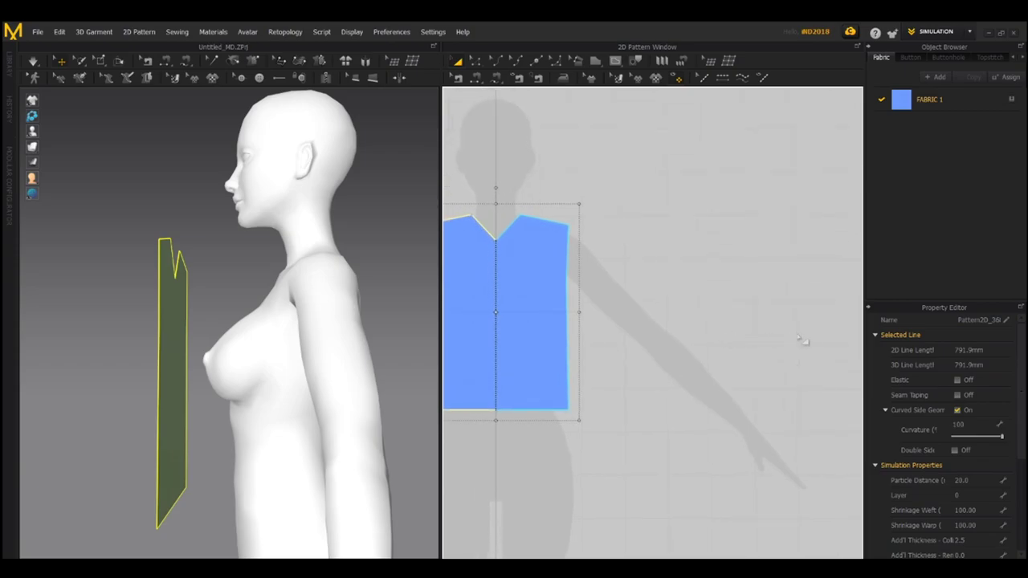
pyautogui.rightClick(685, 370)
pyautogui.click(700, 254)
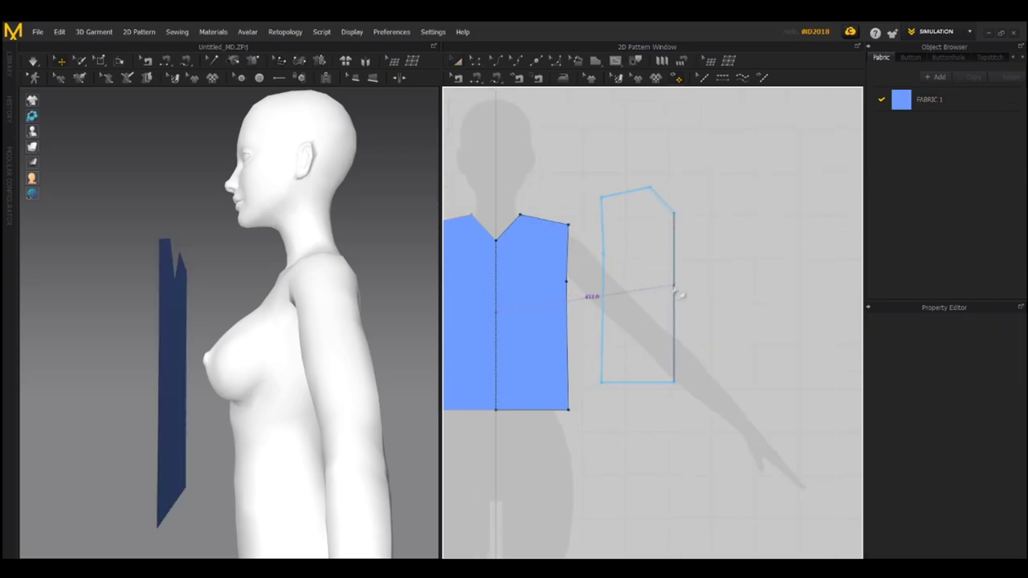
pyautogui.click(511, 390)
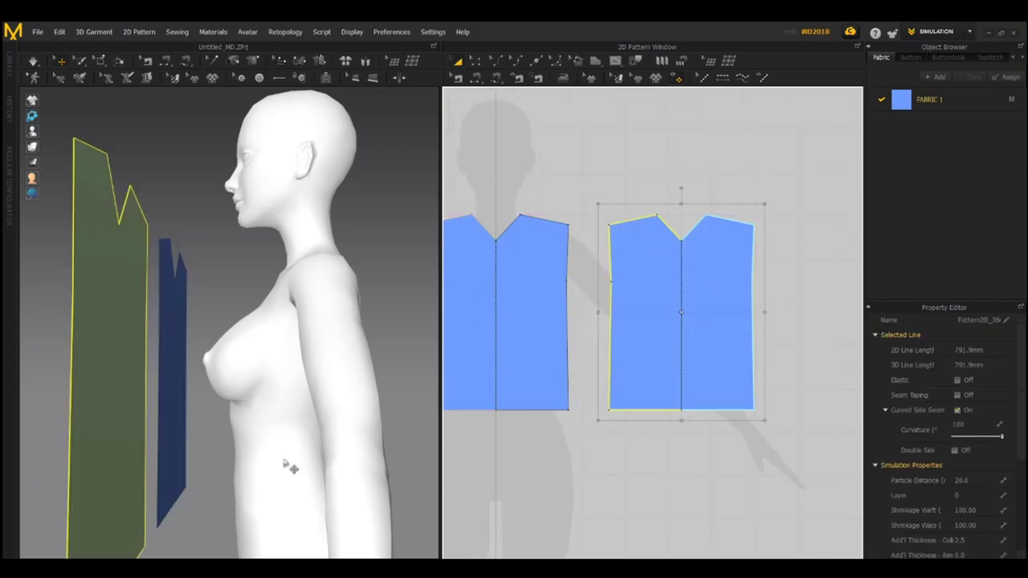
# Step: Set the avatar view to Front and select the copied bodice panel beside the original
pyautogui.moveTo(91, 266); pyautogui.dragTo(171, 169, button='right')
pyautogui.rightClick(172, 170)
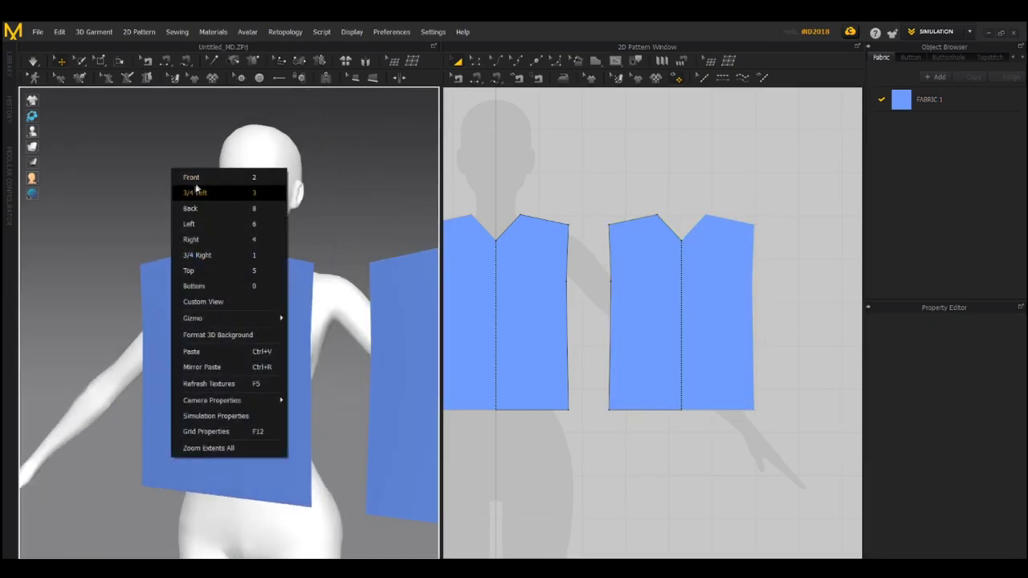
pyautogui.click(201, 175)
pyautogui.scroll(2, 313, 323)
pyautogui.moveTo(537, 319); pyautogui.dragTo(610, 362, button='right')
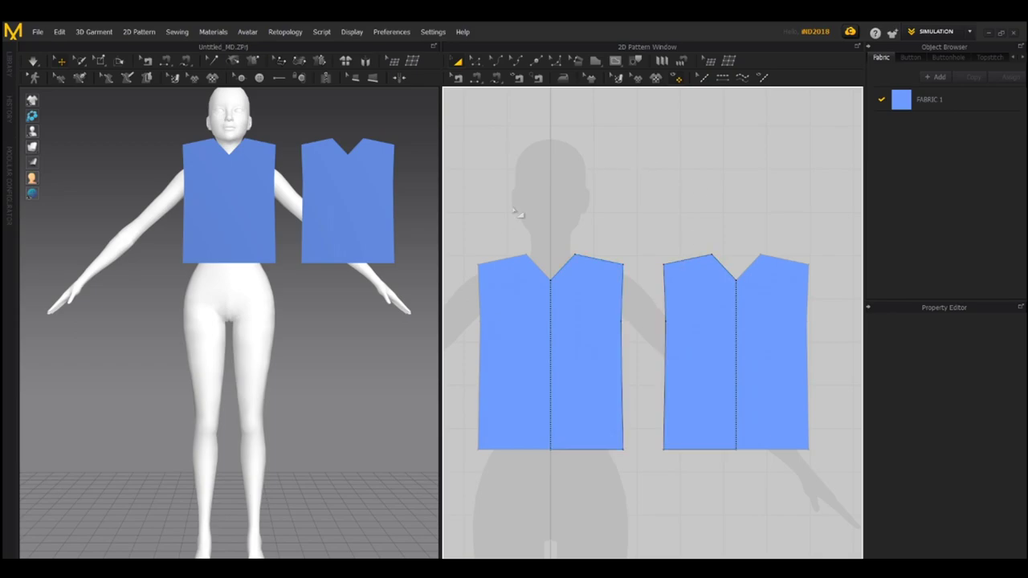
pyautogui.scroll(-4, 659, 421)
pyautogui.moveTo(662, 440); pyautogui.dragTo(659, 362, button='right')
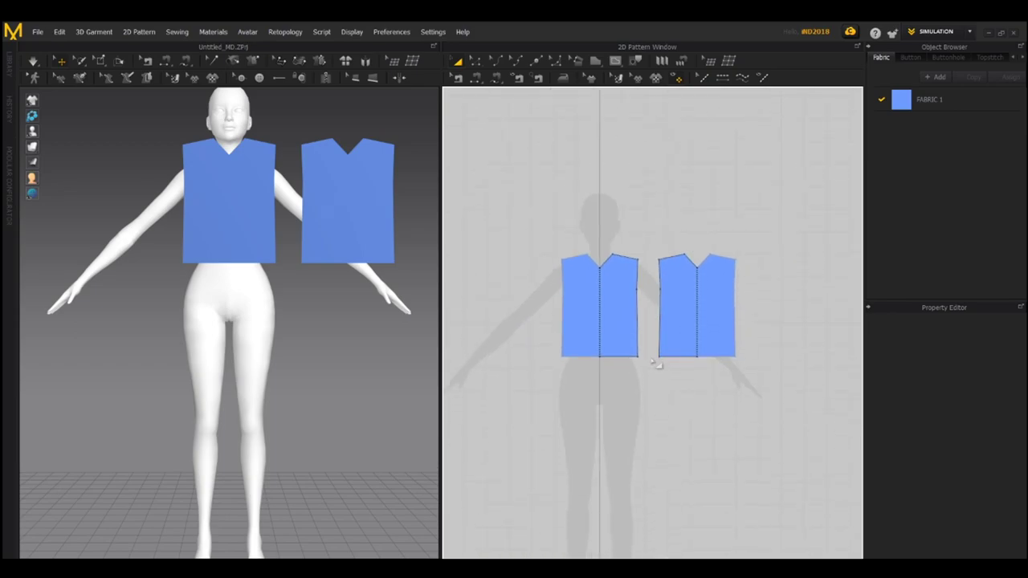
pyautogui.scroll(2, 622, 332)
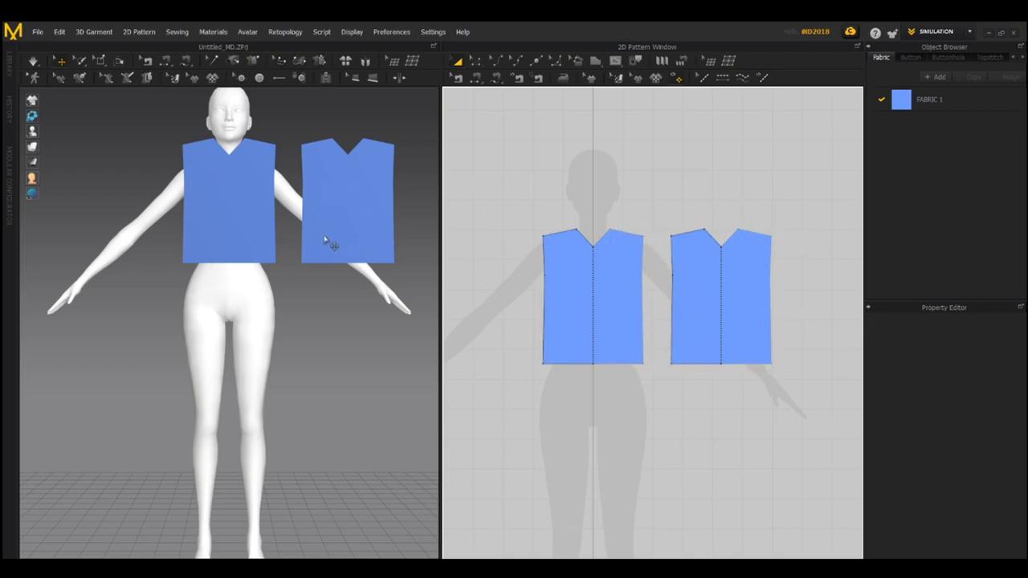
pyautogui.moveTo(330, 345); pyautogui.dragTo(308, 401, button='middle')
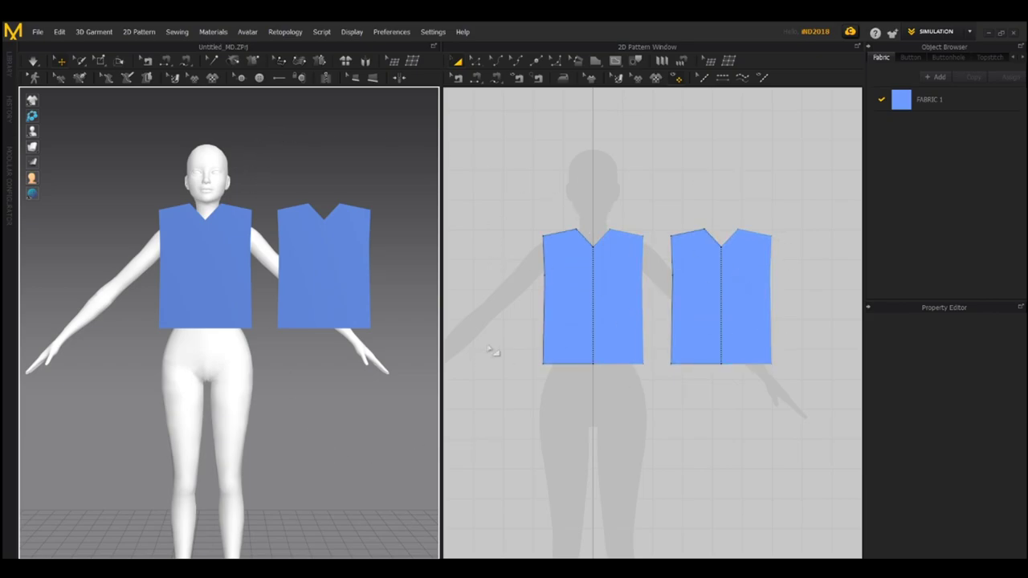
pyautogui.rightClick(281, 150)
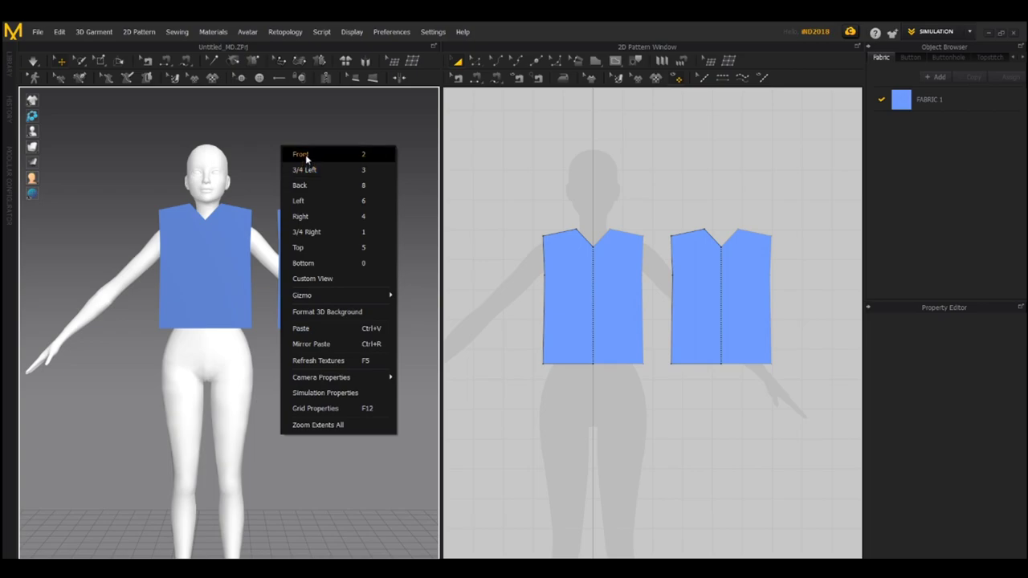
pyautogui.click(709, 301)
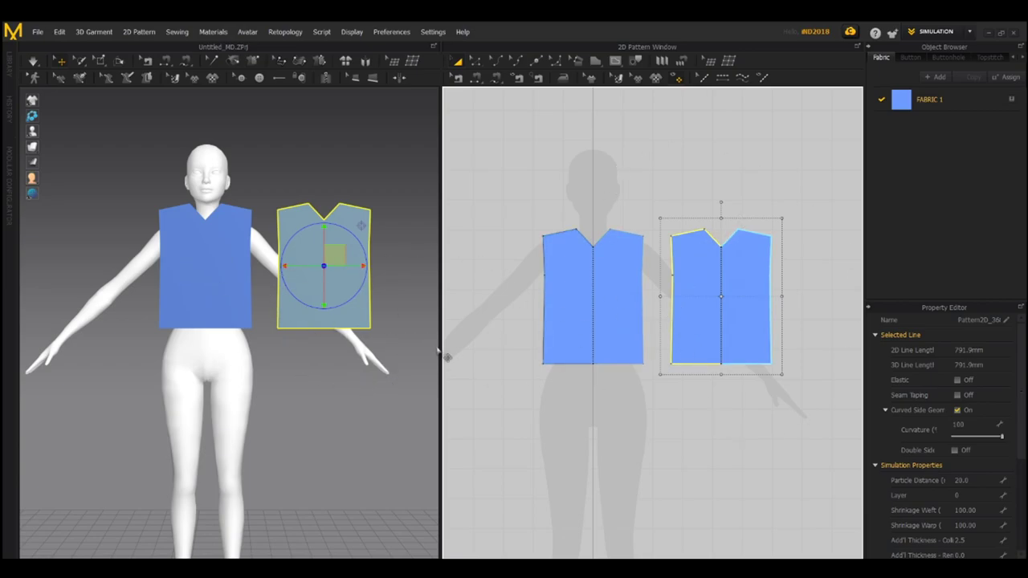
# Step: In the Top view, move the copied bodice panel behind the avatar's back, centred opposite the front panel
pyautogui.rightClick(337, 146)
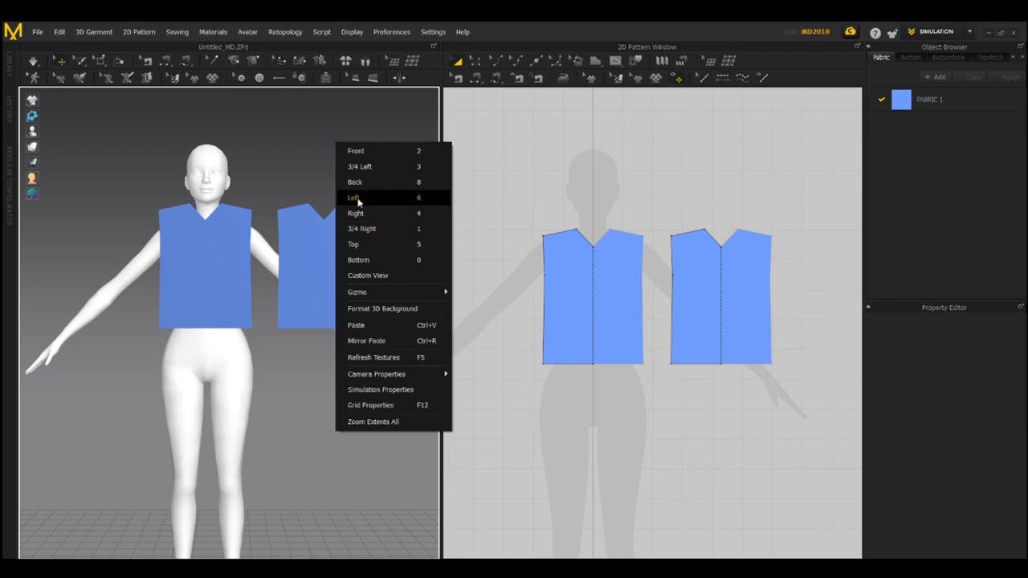
pyautogui.click(379, 253)
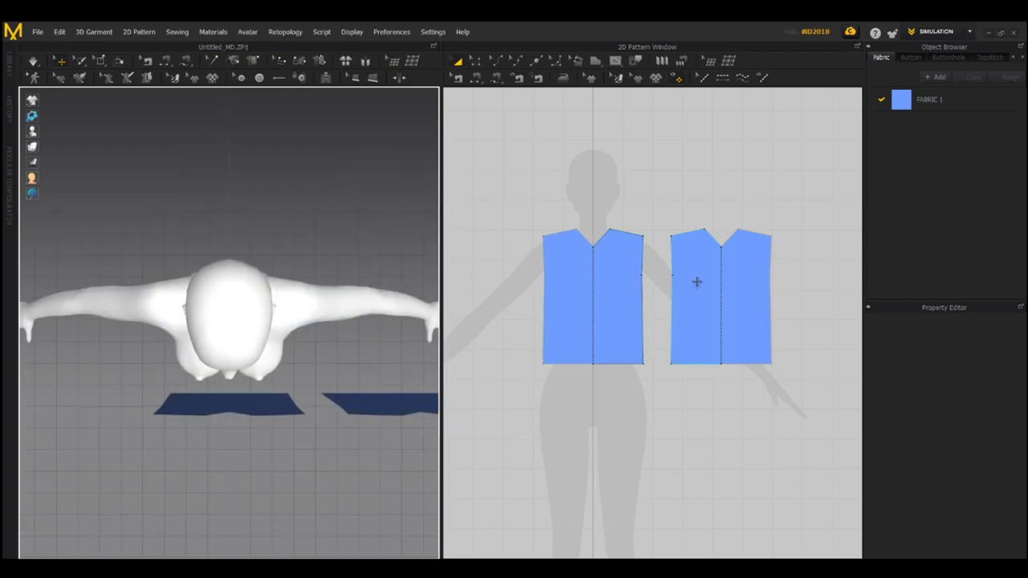
pyautogui.click(680, 298)
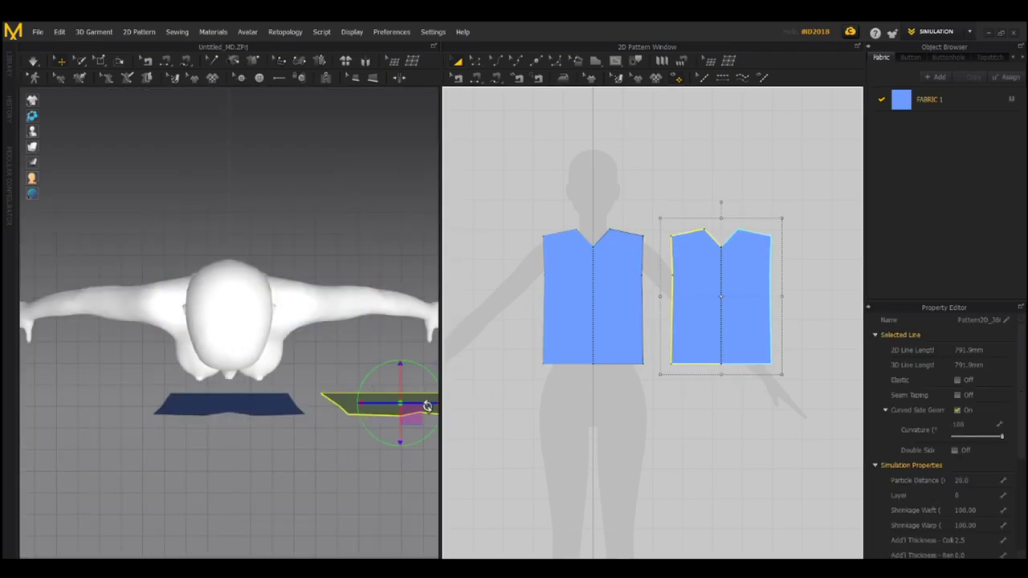
pyautogui.moveTo(411, 418); pyautogui.dragTo(412, 408)
pyautogui.click(265, 414)
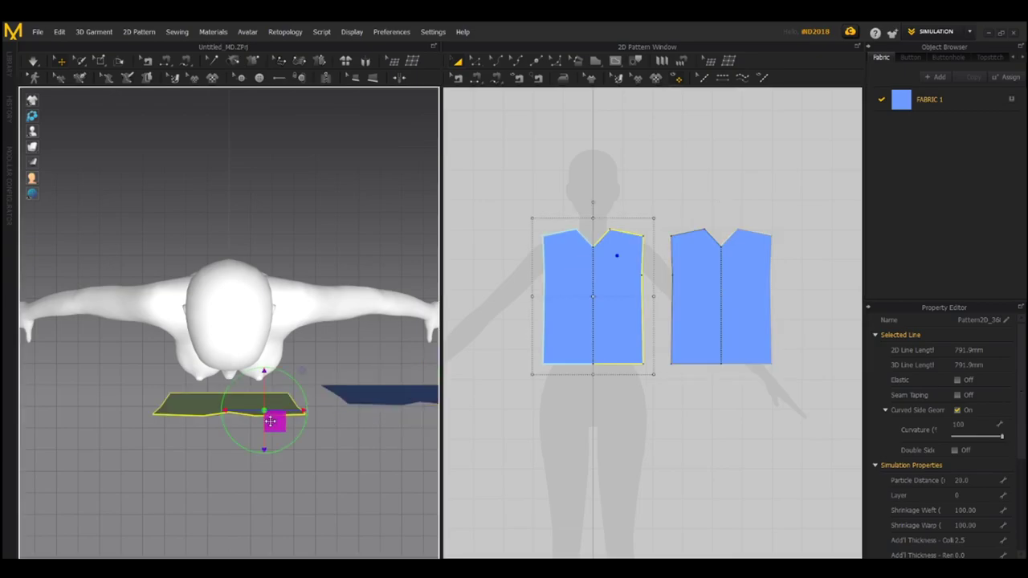
pyautogui.click(410, 409)
pyautogui.moveTo(411, 408); pyautogui.dragTo(234, 266)
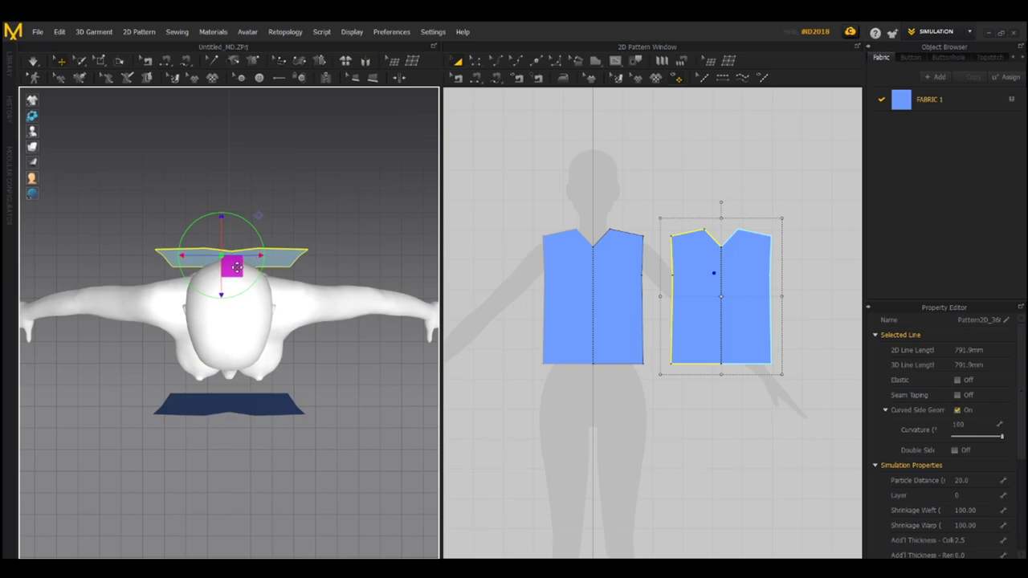
# Step: In the Left view, move the front bodice panel slightly closer to the avatar's chest
pyautogui.moveTo(319, 340); pyautogui.dragTo(210, 273, button='right')
pyautogui.rightClick(210, 273)
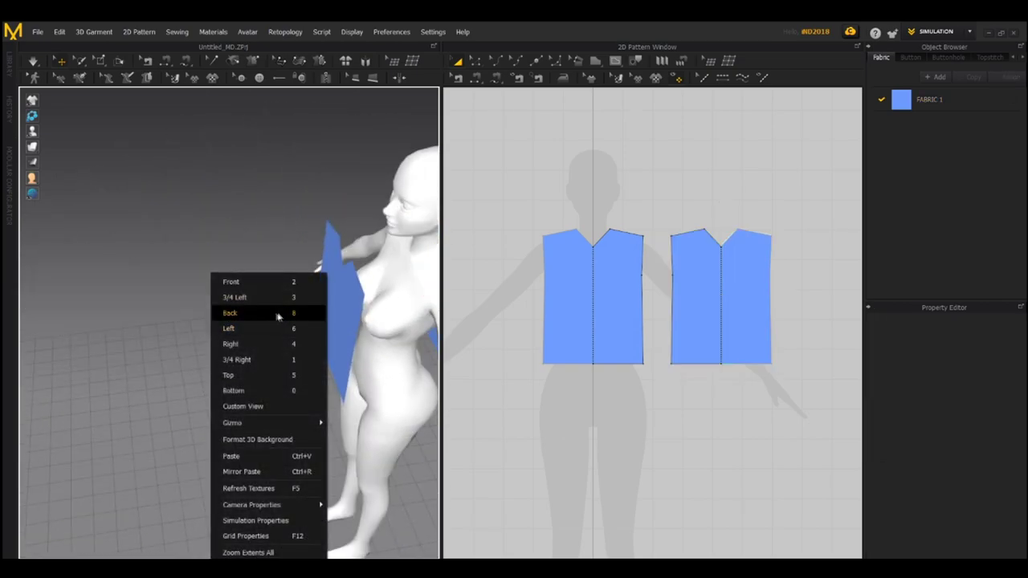
pyautogui.click(229, 329)
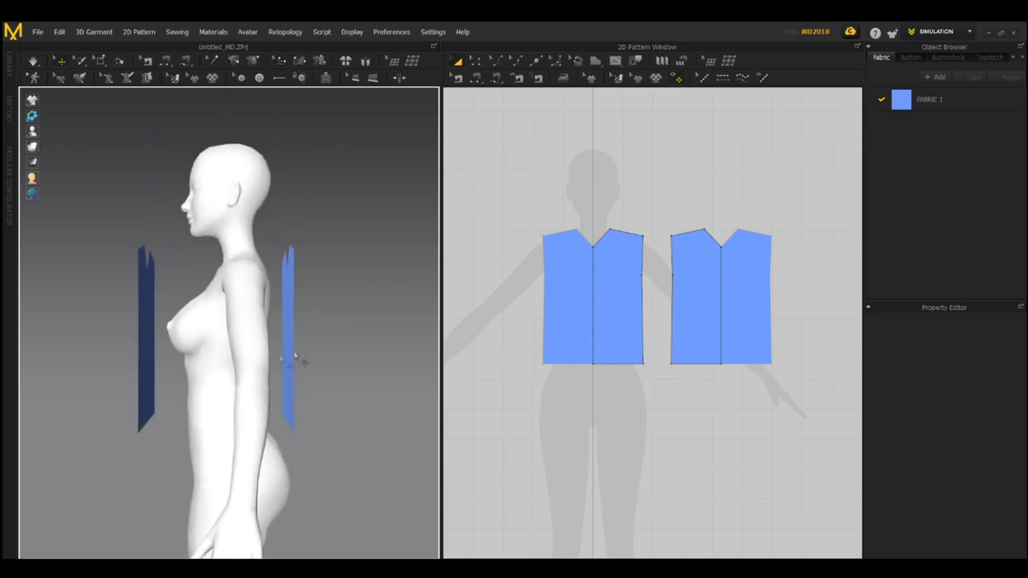
pyautogui.click(146, 318)
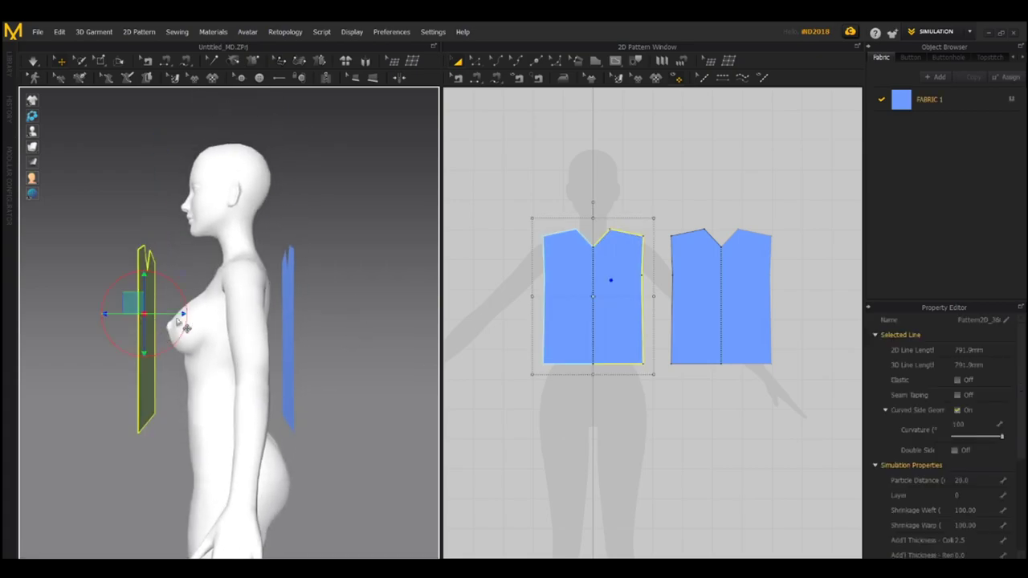
pyautogui.moveTo(135, 304); pyautogui.dragTo(150, 305)
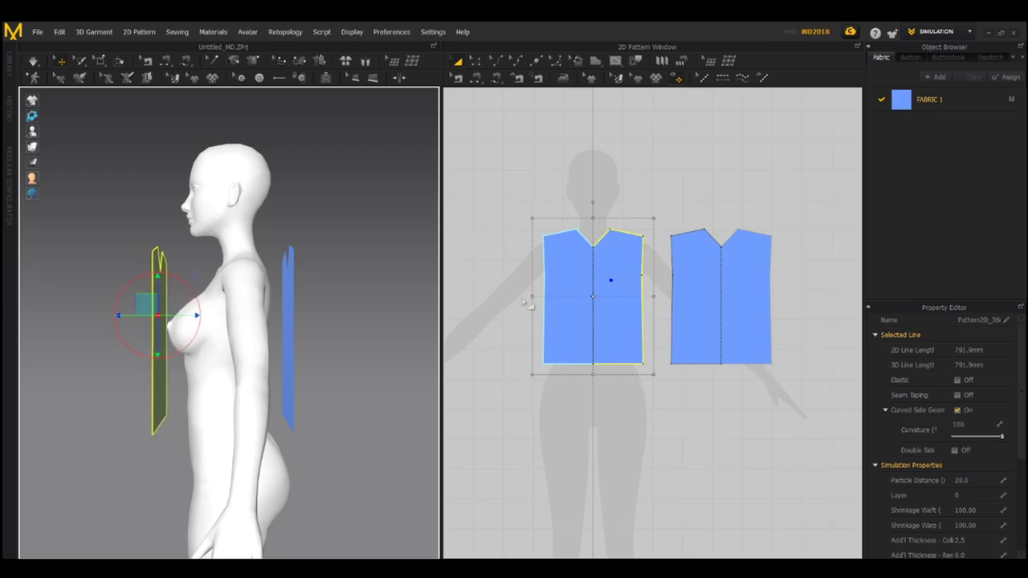
# Step: Flip the normal of the bodice panel behind the avatar so its outer face points away from the body
pyautogui.moveTo(257, 389); pyautogui.dragTo(394, 361, button='right')
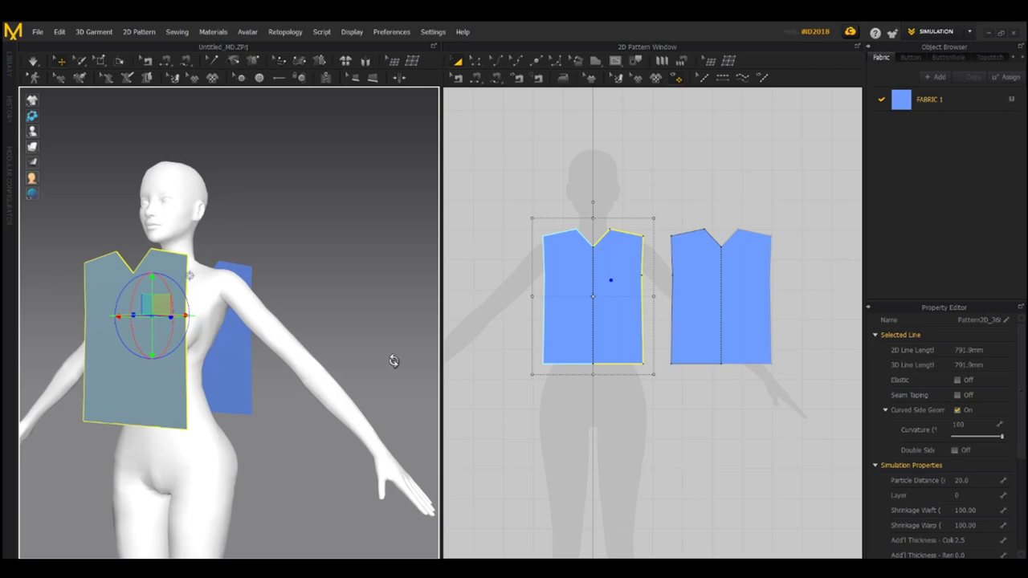
pyautogui.click(350, 336)
pyautogui.moveTo(345, 333); pyautogui.dragTo(229, 323, button='right')
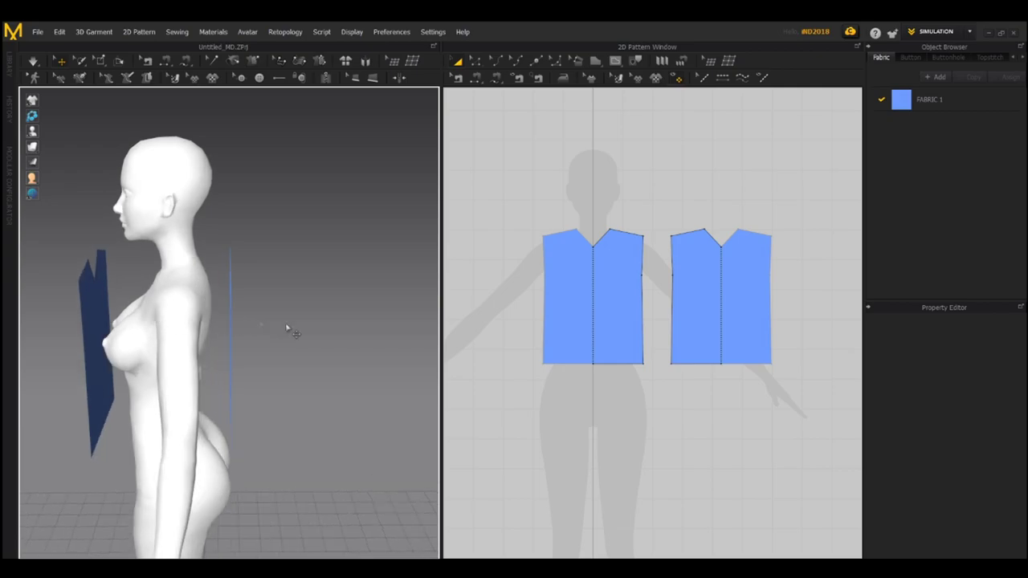
pyautogui.moveTo(291, 362); pyautogui.dragTo(238, 332, button='right')
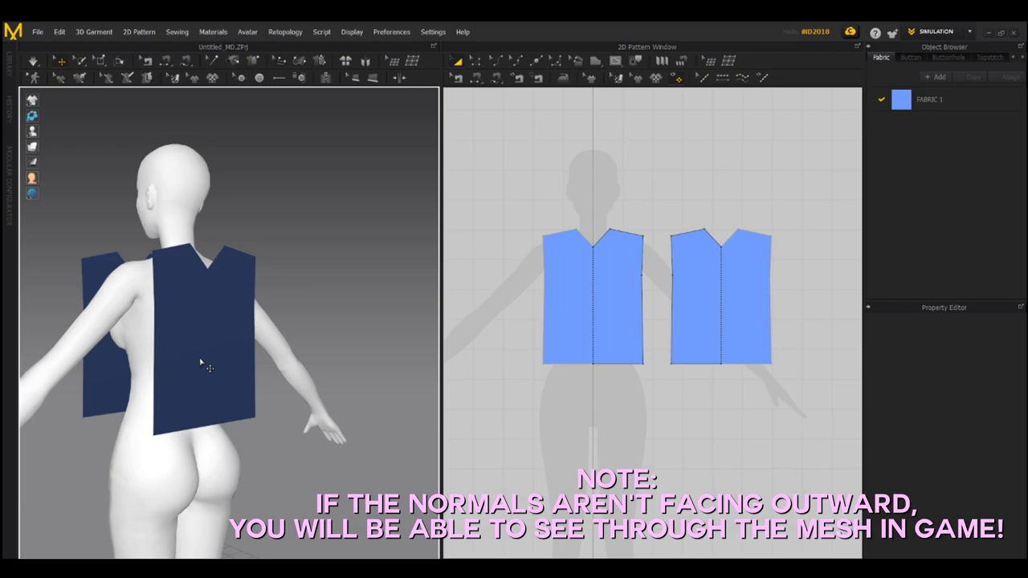
pyautogui.moveTo(201, 363); pyautogui.dragTo(297, 419, button='right')
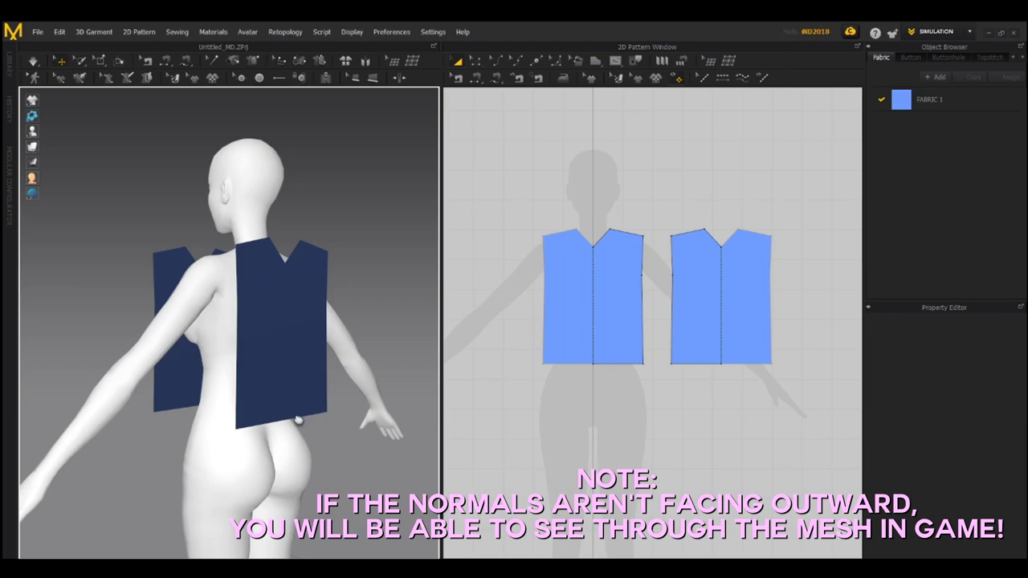
pyautogui.moveTo(341, 323)
pyautogui.mouseDown(button='right')
pyautogui.moveTo(384, 271)
pyautogui.moveTo(329, 300)
pyautogui.moveTo(342, 339)
pyautogui.mouseUp(button='right')
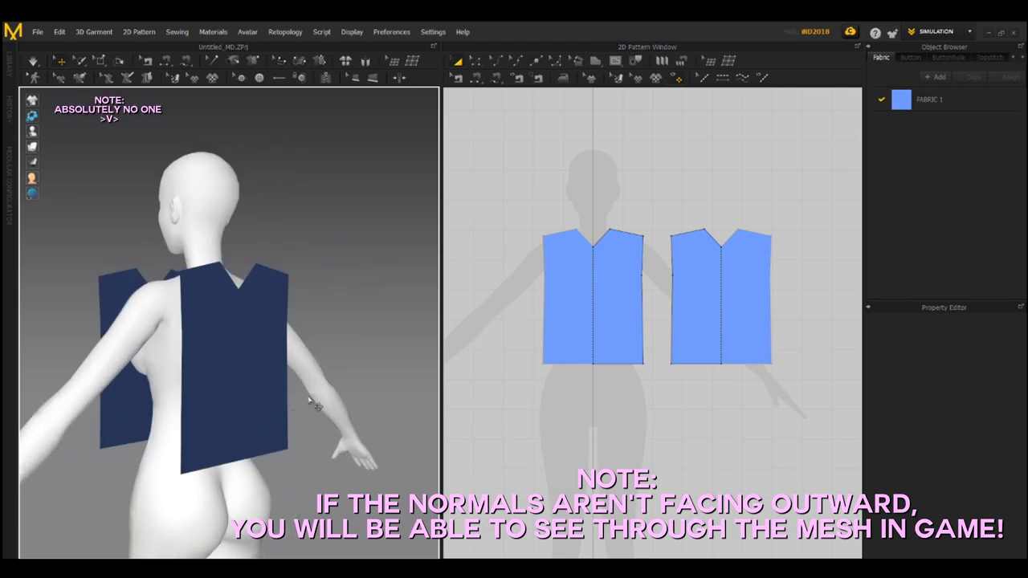
pyautogui.moveTo(316, 406); pyautogui.dragTo(345, 360, button='right')
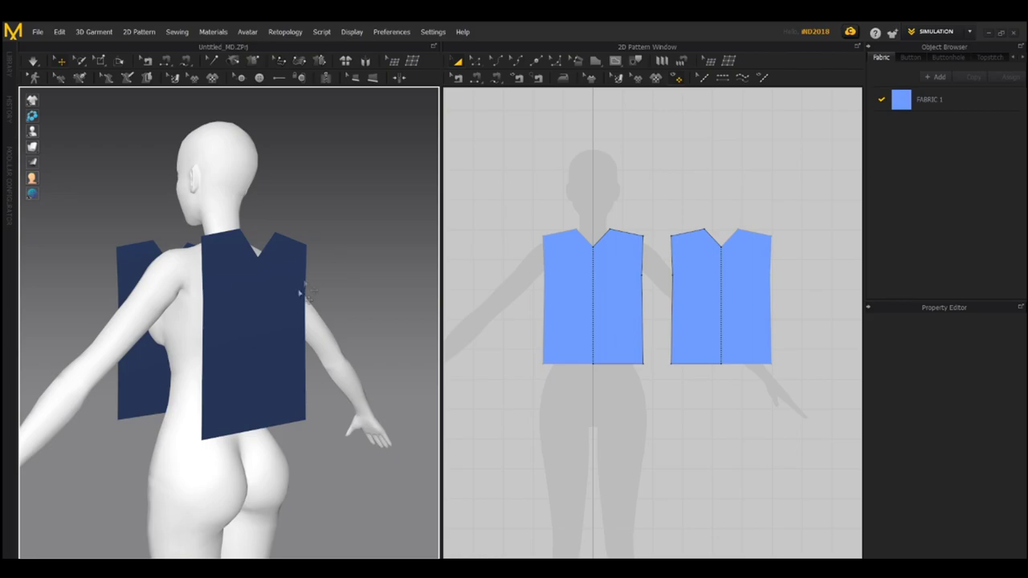
pyautogui.click(254, 362)
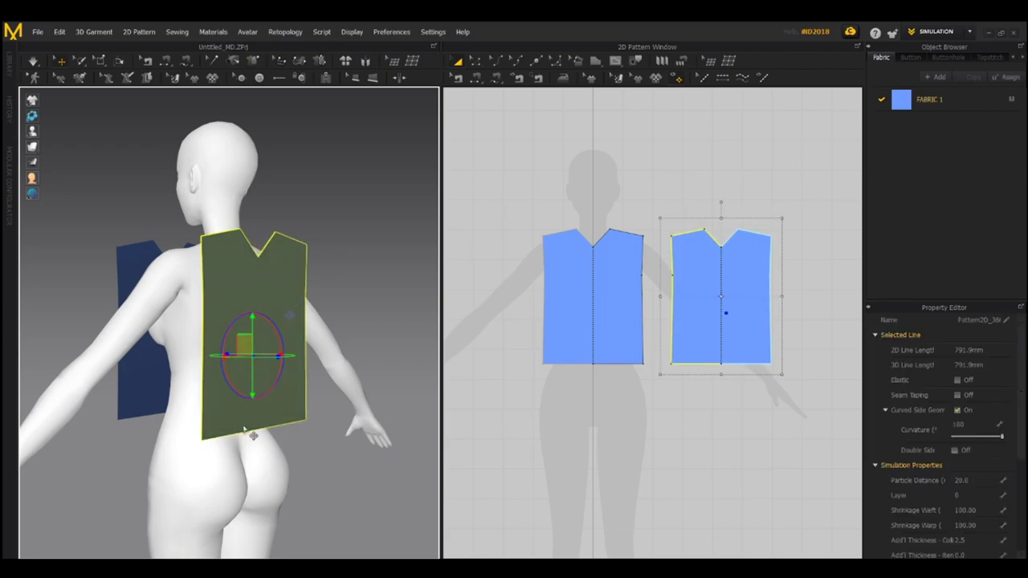
pyautogui.rightClick(228, 311)
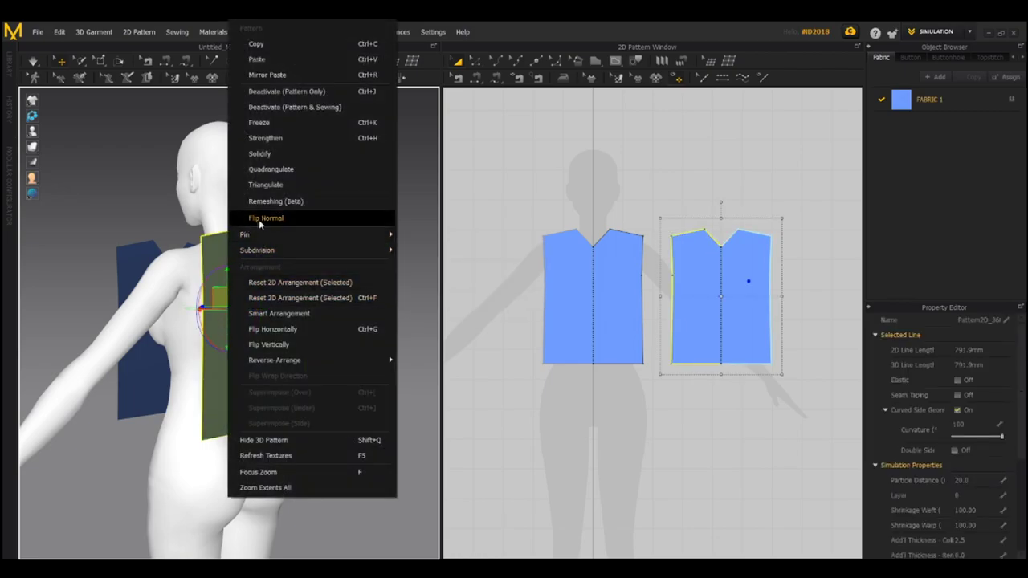
pyautogui.click(312, 219)
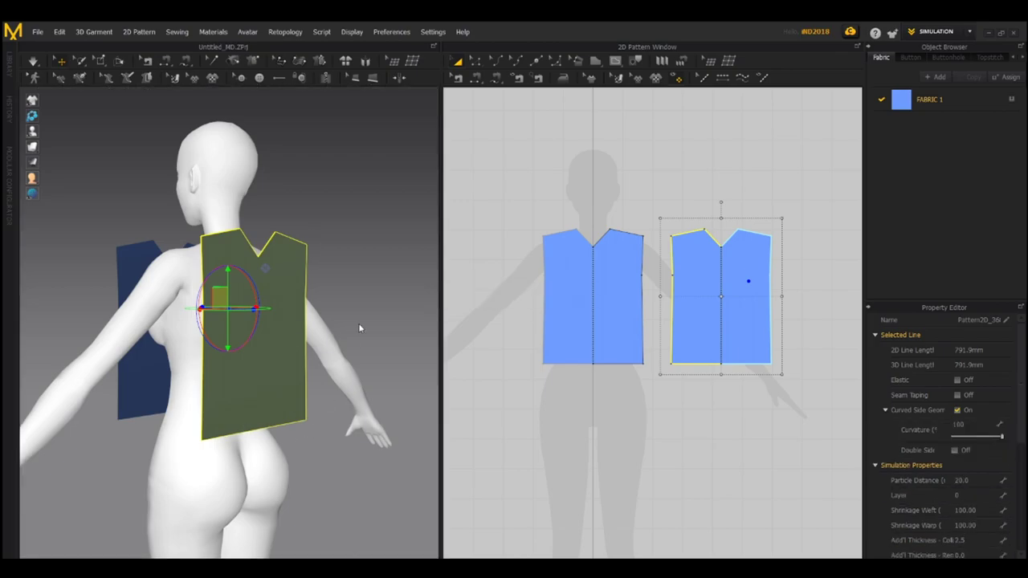
pyautogui.click(345, 419)
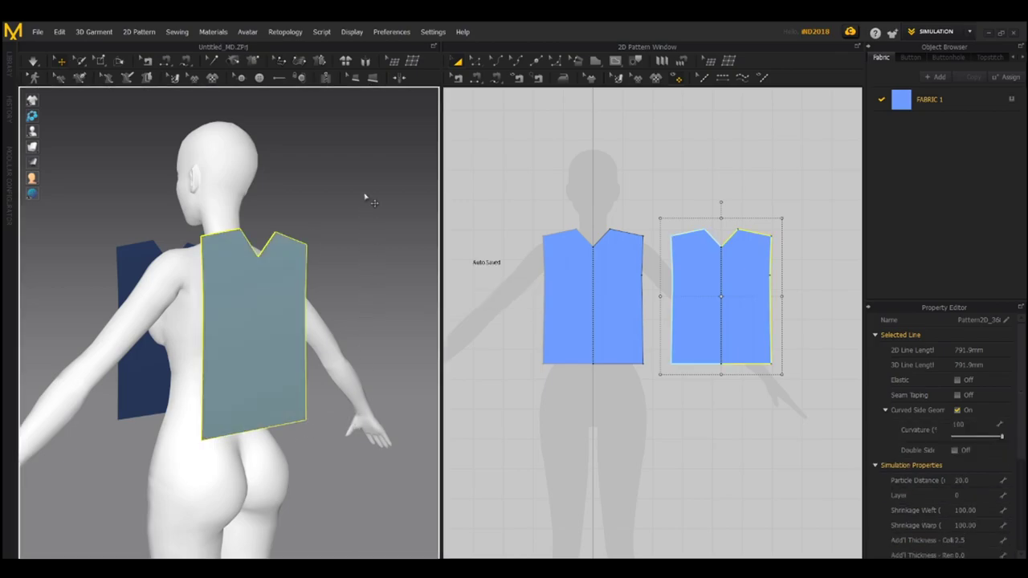
pyautogui.click(340, 243)
# Step: Sew the front panel's side edge below the armhole to the back panel's facing side edge, keeping the sewing notches aligned
pyautogui.moveTo(138, 397); pyautogui.dragTo(354, 367, button='right')
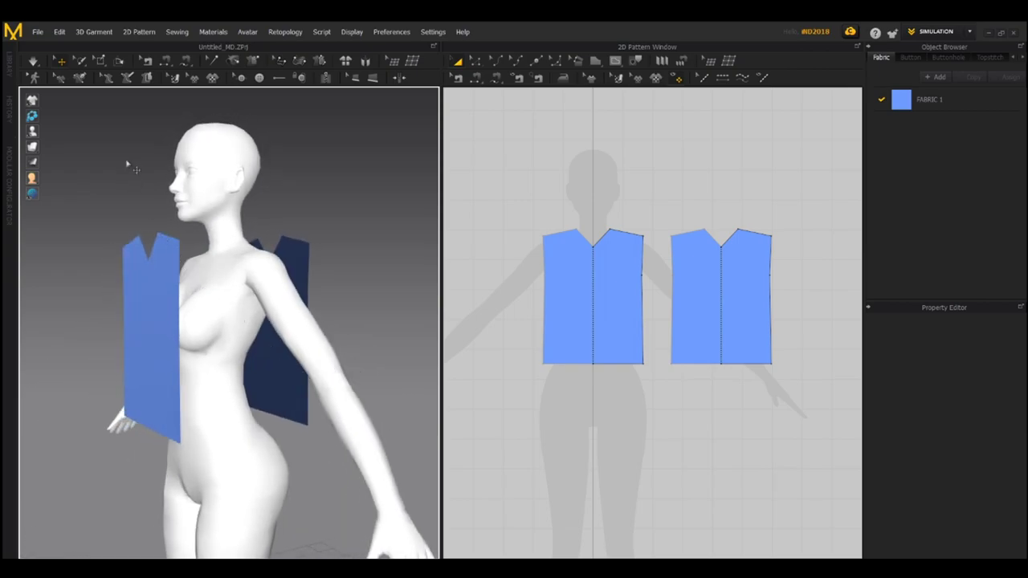
pyautogui.click(168, 62)
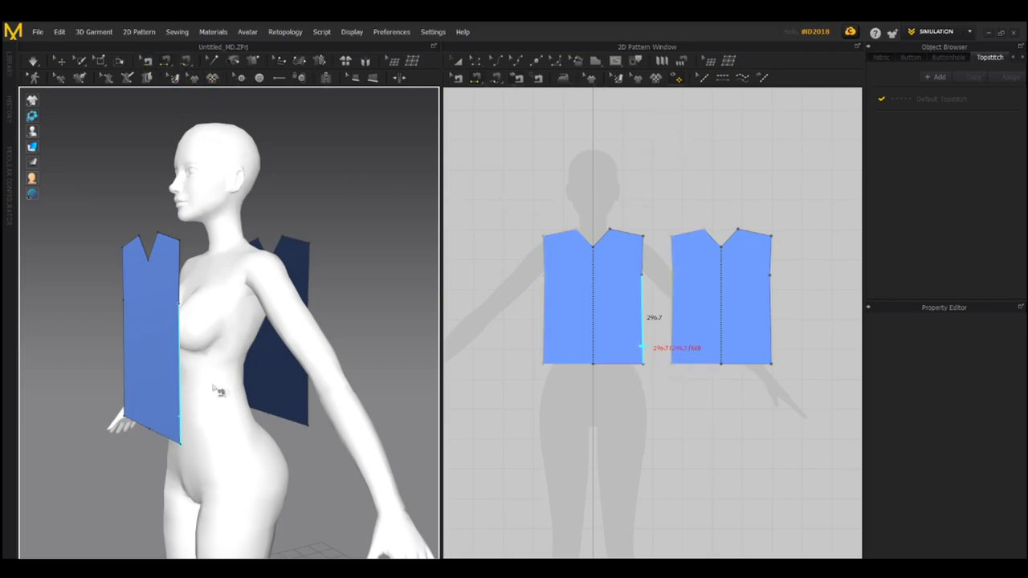
pyautogui.scroll(4, 652, 368)
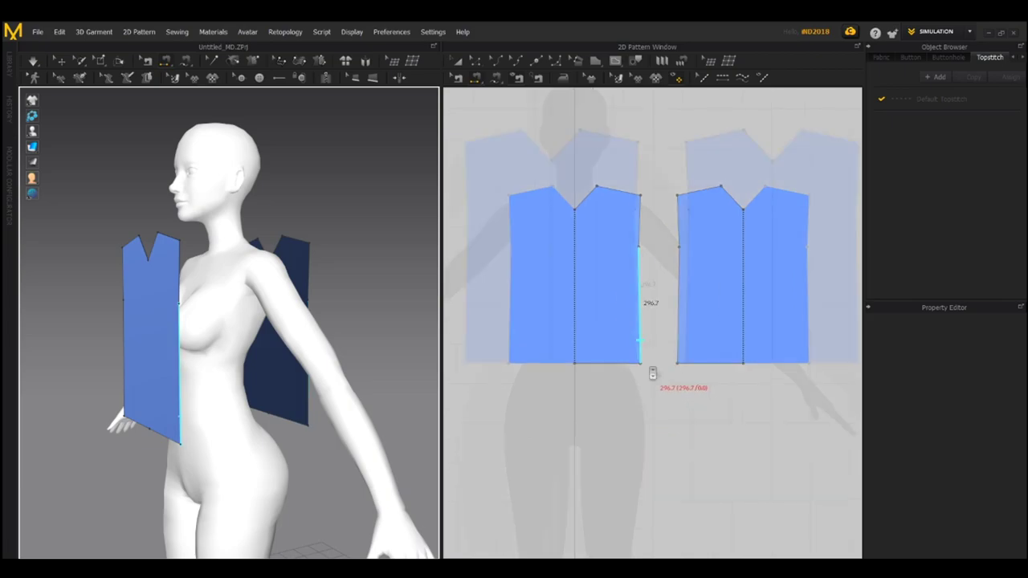
pyautogui.moveTo(335, 345); pyautogui.dragTo(306, 346, button='right')
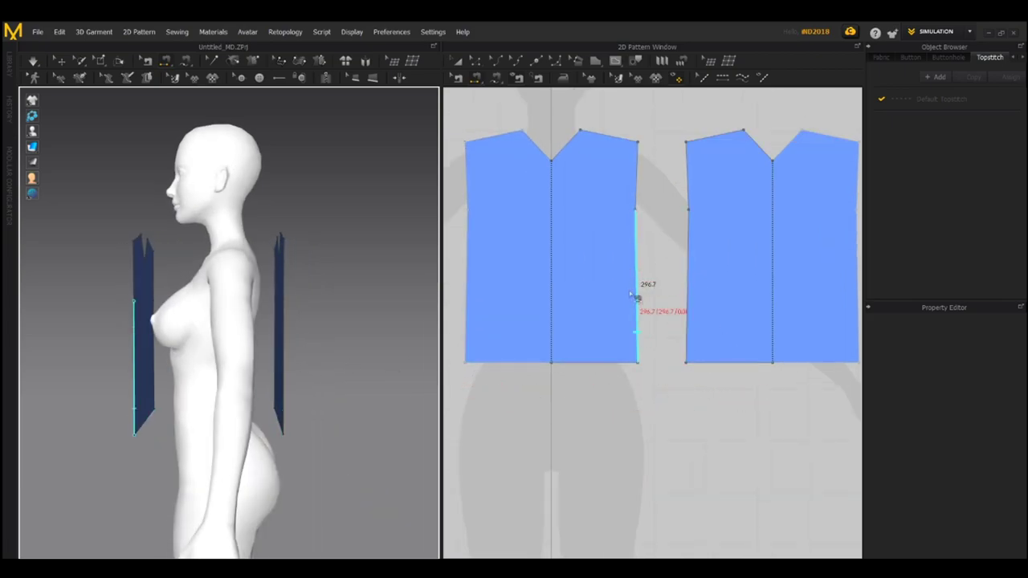
pyautogui.click(184, 62)
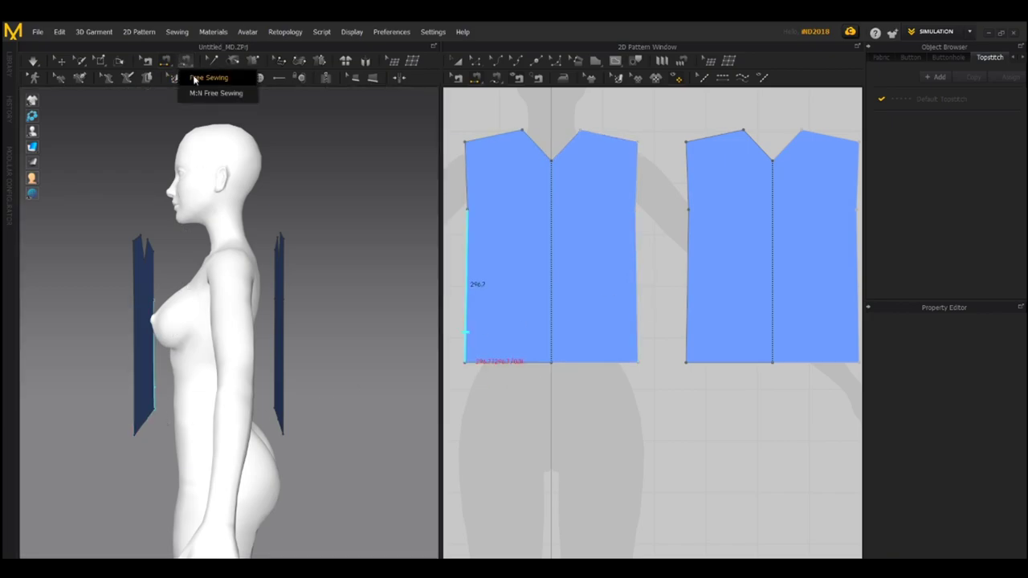
pyautogui.click(166, 62)
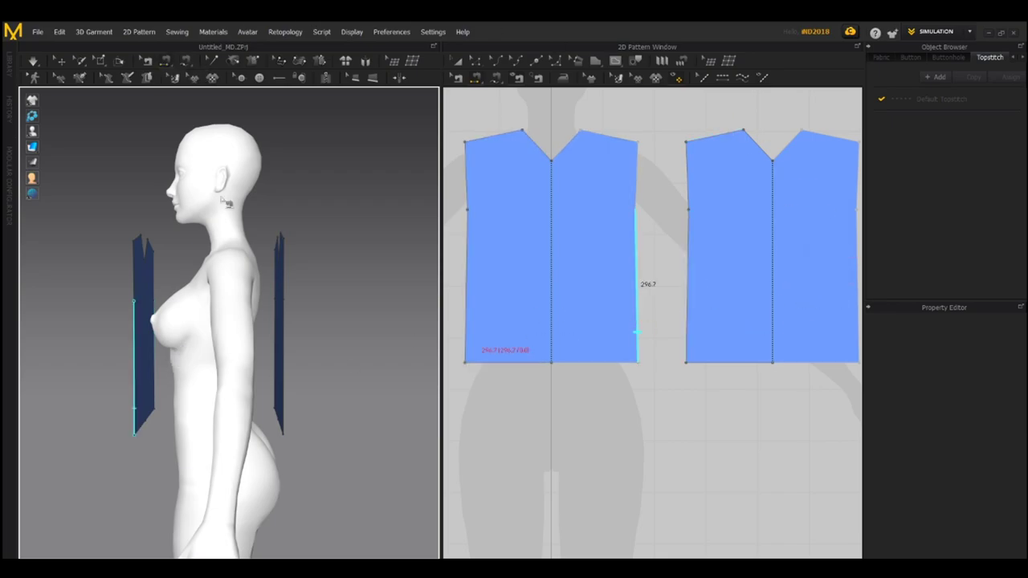
pyautogui.rightClick(300, 152)
pyautogui.click(320, 255)
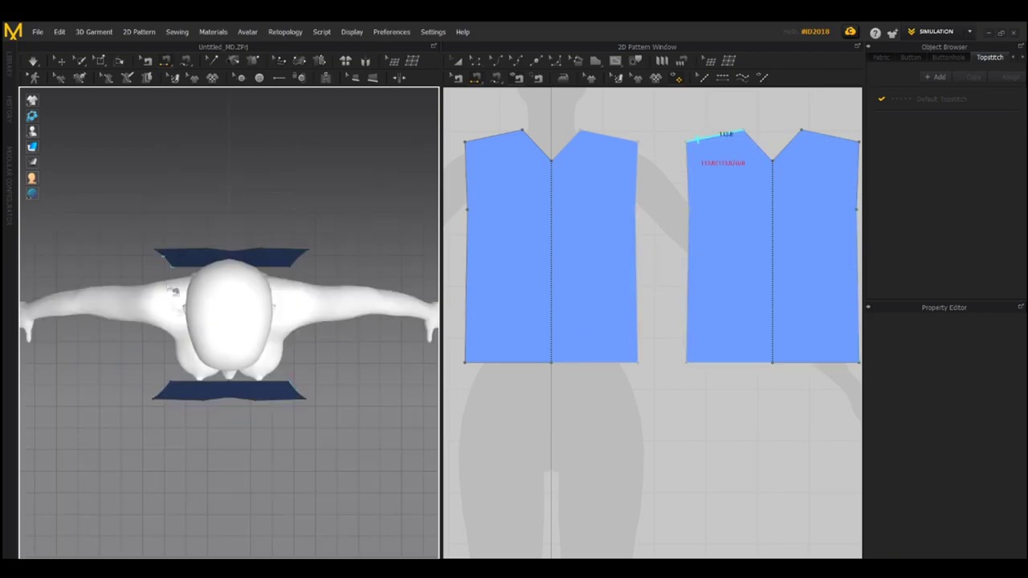
pyautogui.scroll(-2, 760, 345)
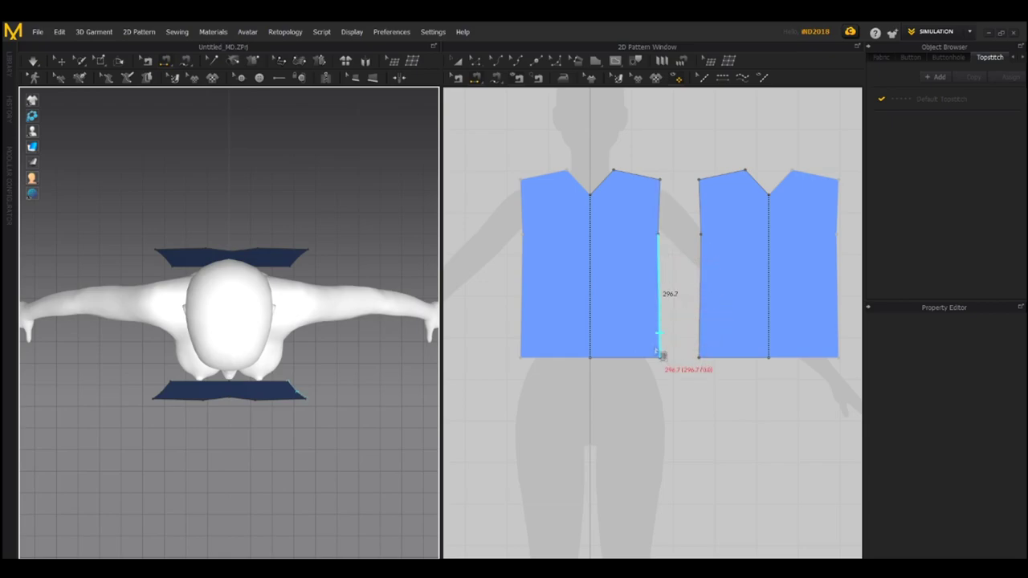
pyautogui.click(667, 319)
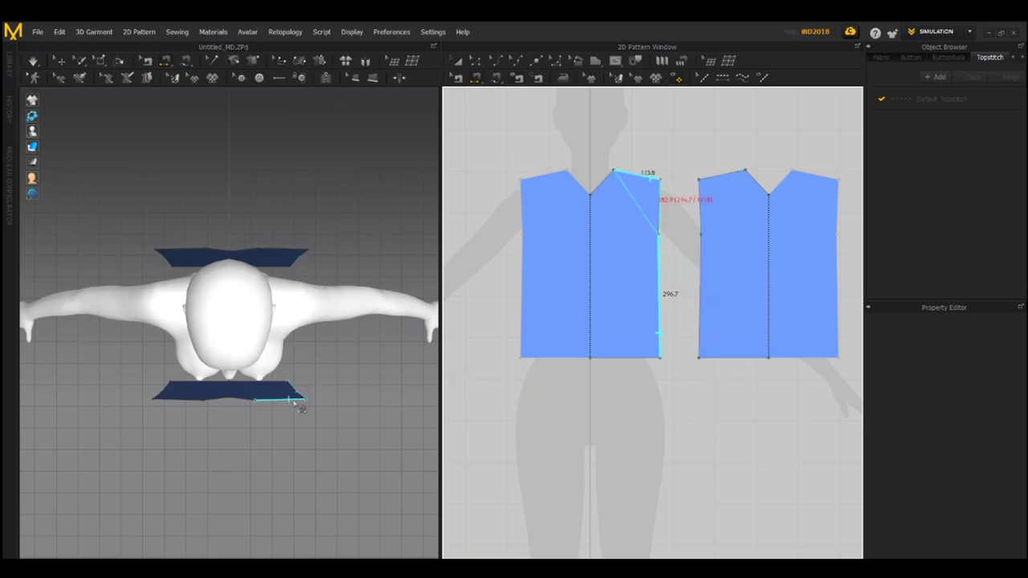
pyautogui.click(673, 316)
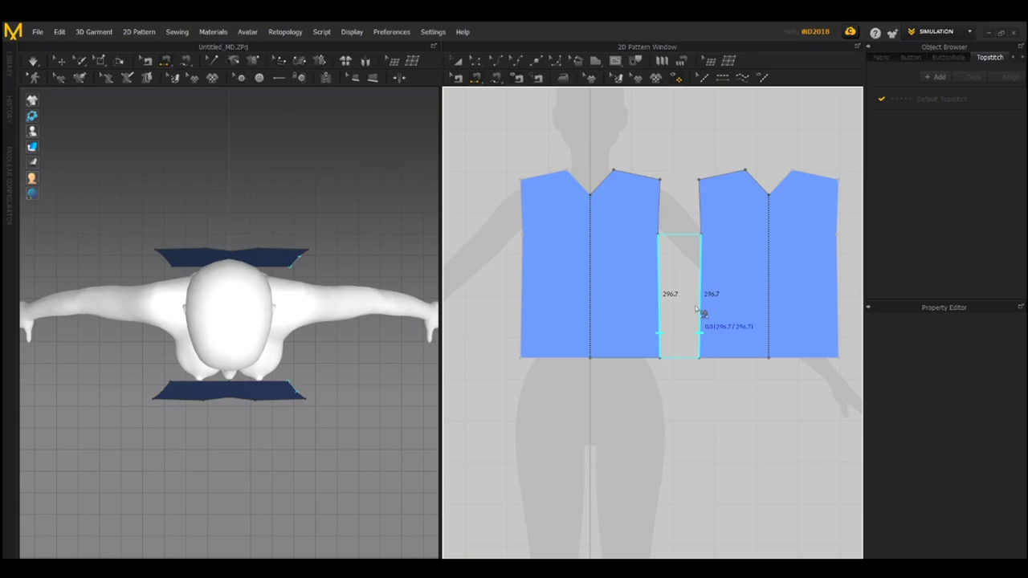
pyautogui.click(705, 326)
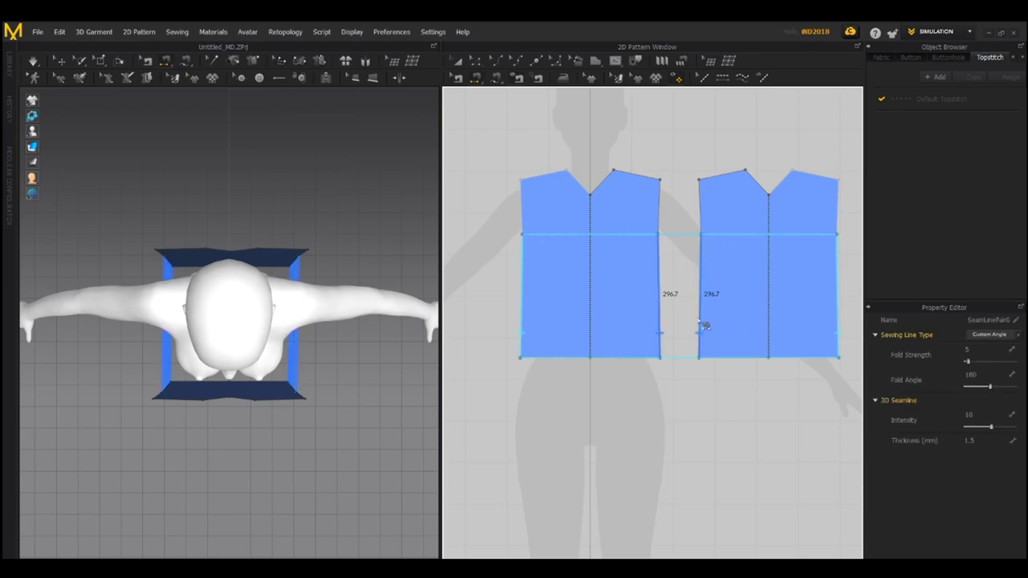
# Step: Sew the front panel's outer-left shoulder edge to the back panel's outer-right shoulder edge, with the notches at the armhole ends
pyautogui.moveTo(356, 422); pyautogui.dragTo(267, 295, button='right')
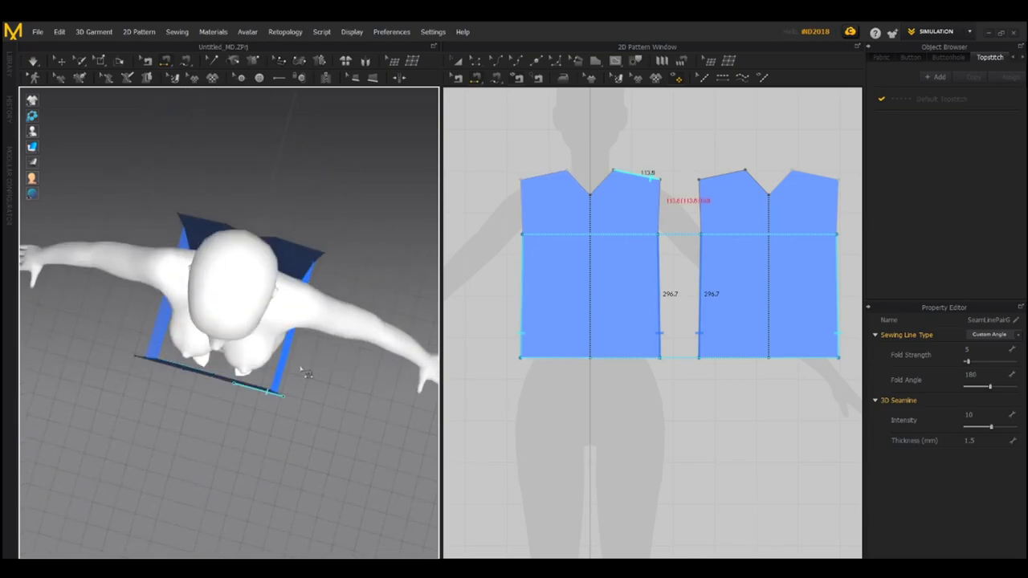
pyautogui.click(546, 186)
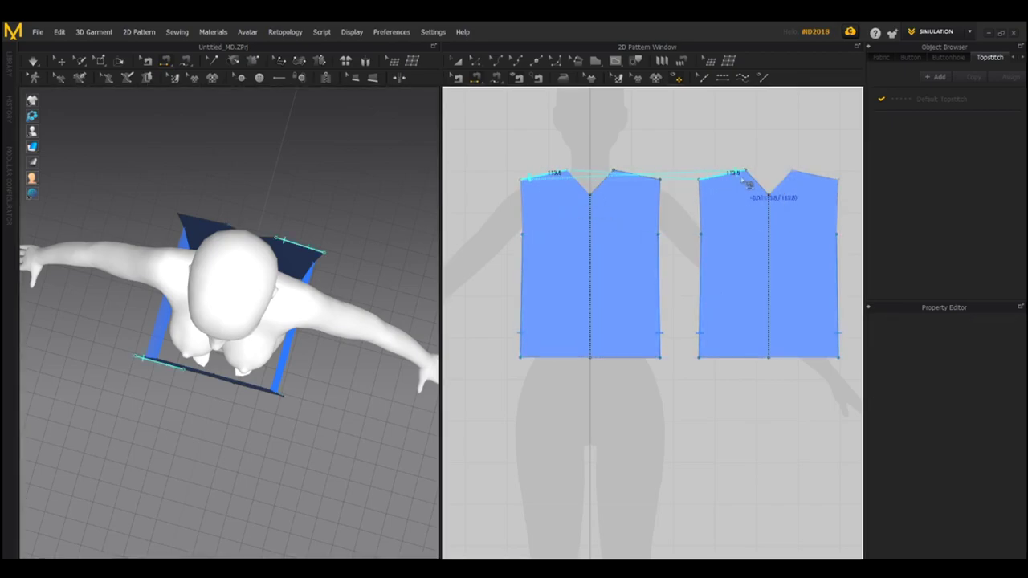
pyautogui.click(834, 184)
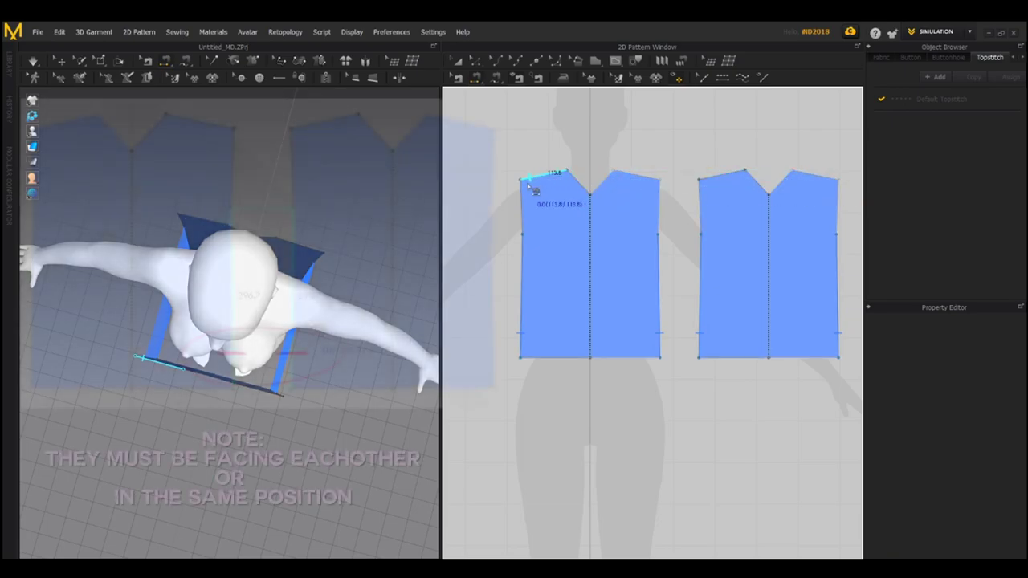
pyautogui.click(532, 186)
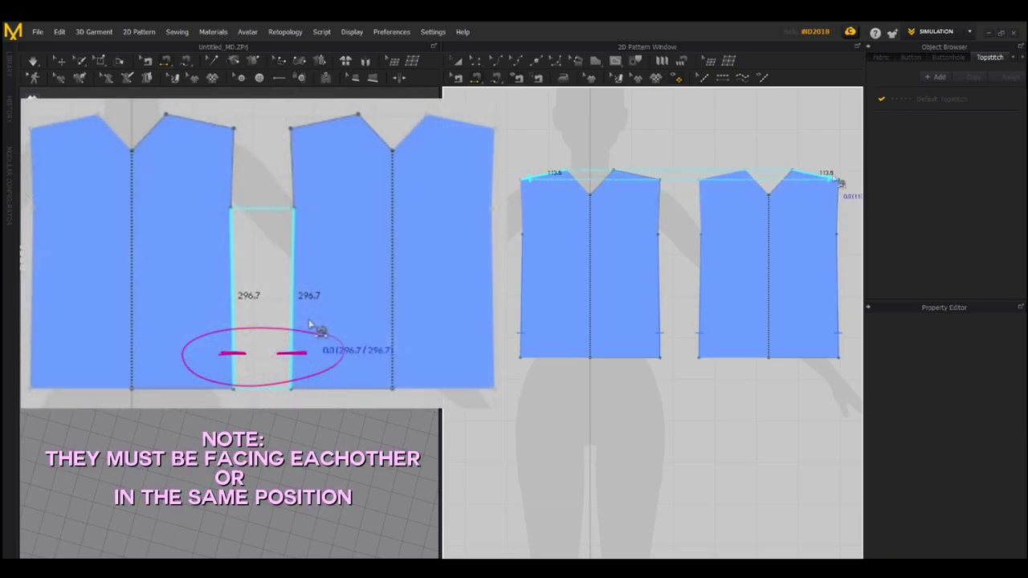
pyautogui.click(834, 185)
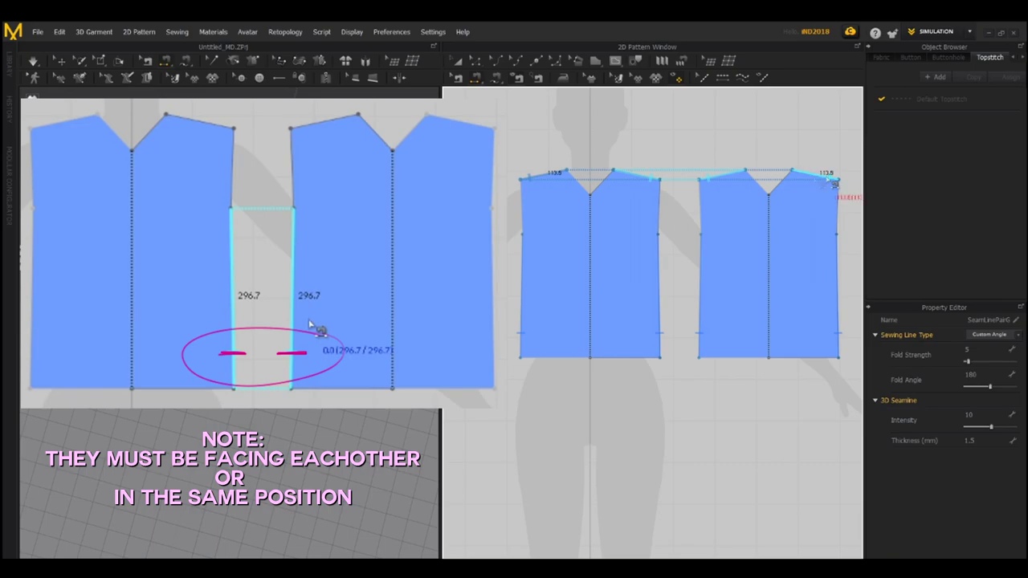
# Step: Reverse the sewing direction of the shoulder seam between the front and back bodice panels
pyautogui.rightClick(532, 186)
pyautogui.click(568, 205)
pyautogui.moveTo(178, 337); pyautogui.dragTo(262, 257, button='right')
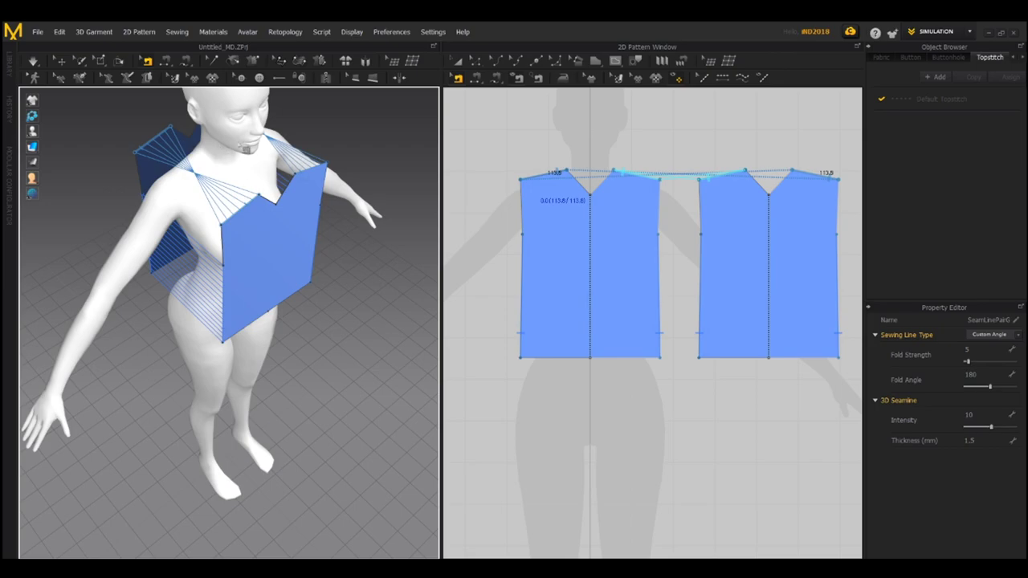
# Step: Simulate the garment with the reversed shoulder sewing and inspect its drape from both sides of the avatar
pyautogui.press('space')
pyautogui.moveTo(131, 200); pyautogui.dragTo(171, 243, button='right')
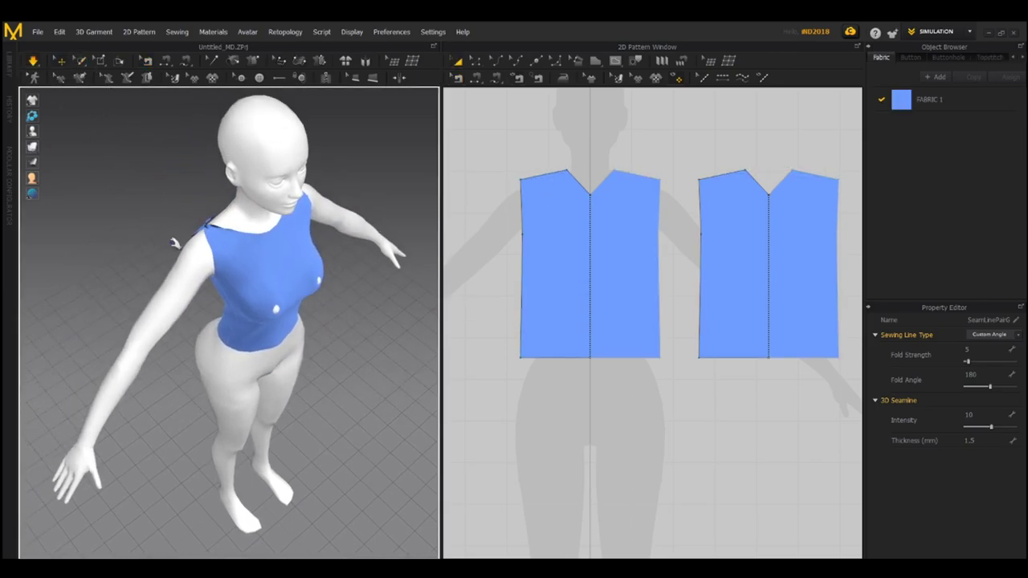
pyautogui.moveTo(233, 263); pyautogui.dragTo(193, 260, button='right')
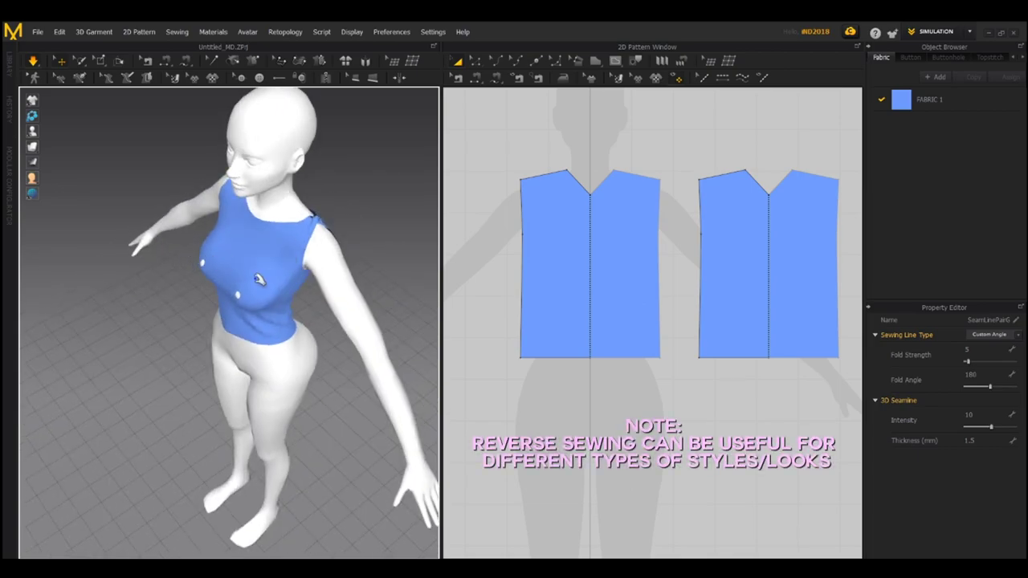
pyautogui.moveTo(259, 280); pyautogui.dragTo(113, 130, button='right')
pyautogui.moveTo(165, 223); pyautogui.dragTo(294, 214, button='right')
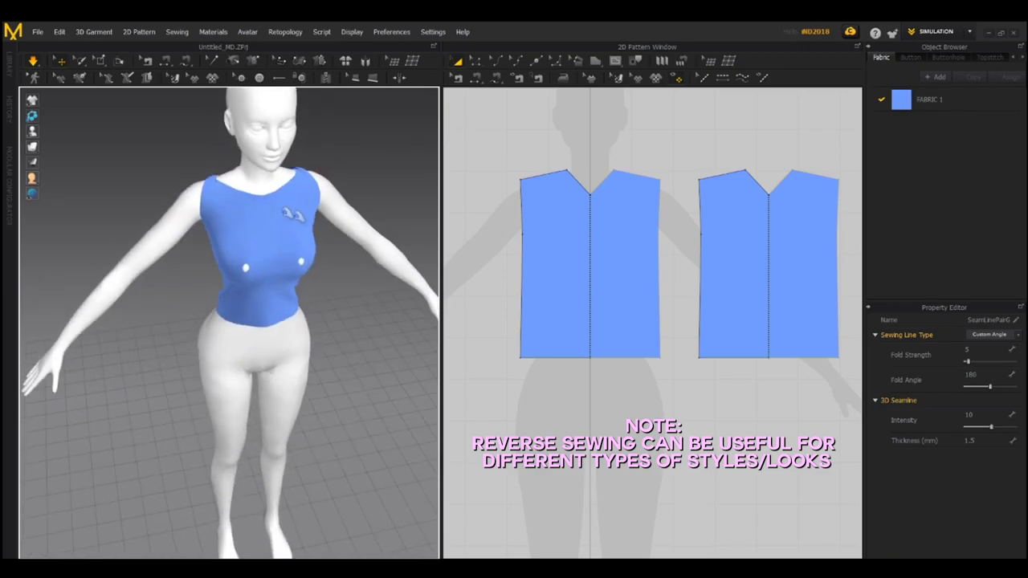
# Step: Undo the drape simulation and reverse the shoulder seam's sewing again to uncross the seam lines
pyautogui.click(60, 31)
pyautogui.press('Escape')
pyautogui.moveTo(418, 323); pyautogui.dragTo(351, 294, button='right')
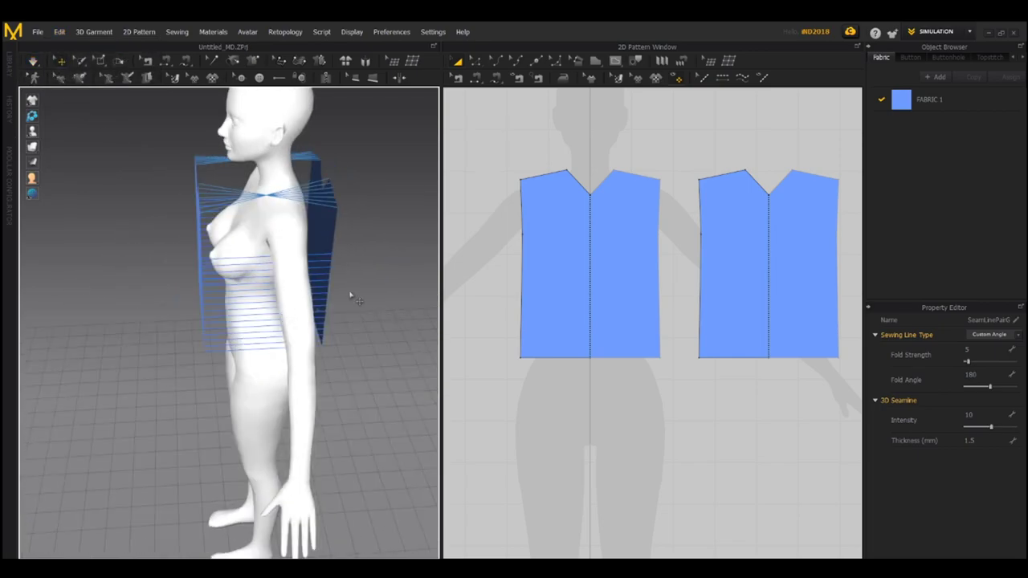
pyautogui.click(457, 78)
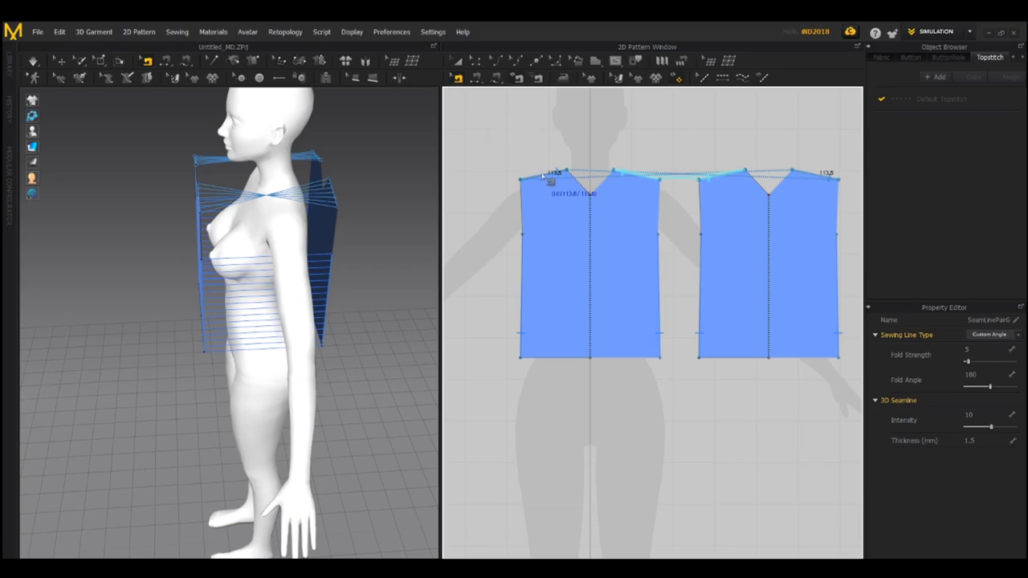
pyautogui.rightClick(630, 178)
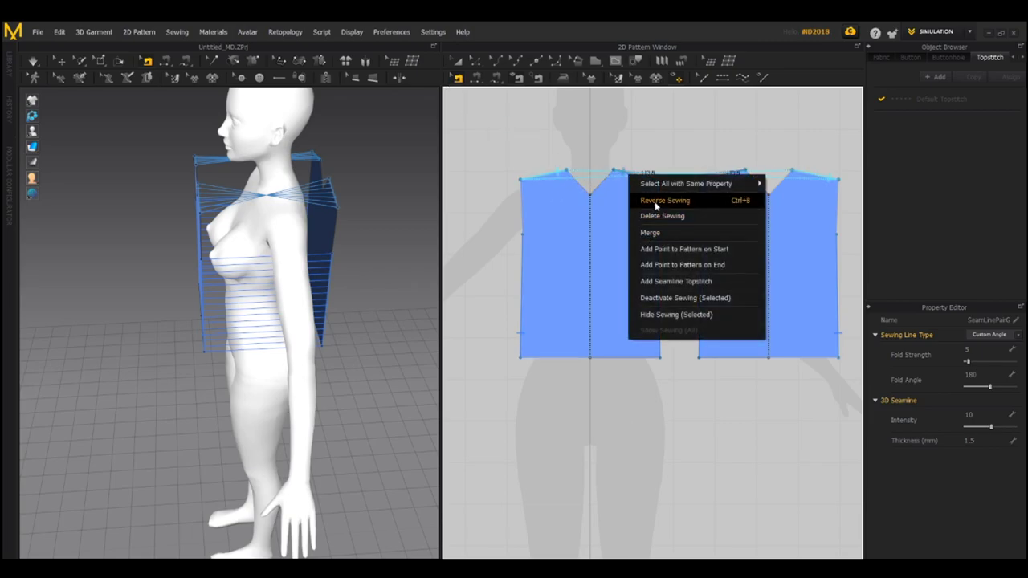
pyautogui.click(647, 199)
pyautogui.moveTo(277, 212); pyautogui.dragTo(144, 207, button='right')
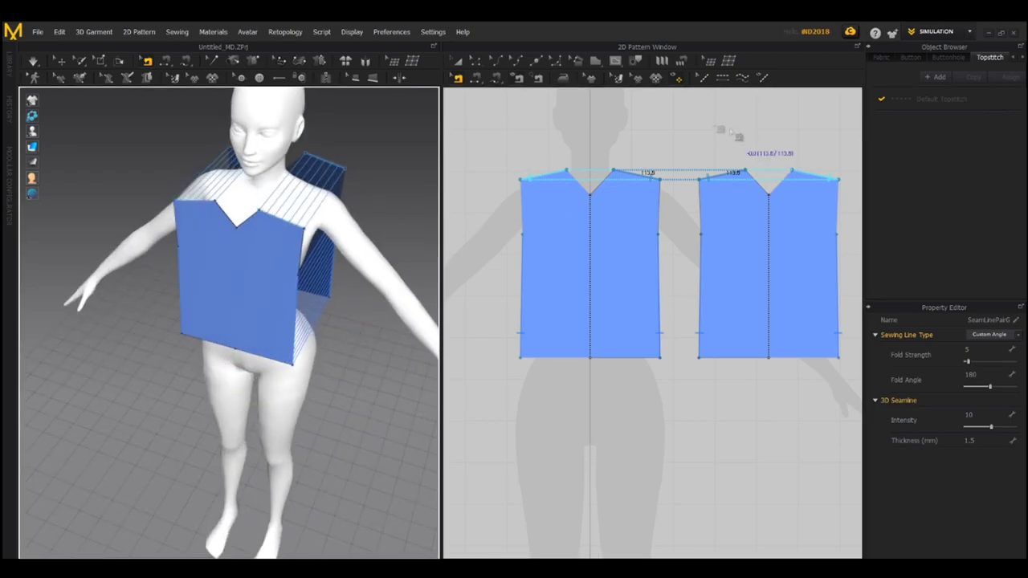
pyautogui.moveTo(229, 271); pyautogui.dragTo(293, 285, button='right')
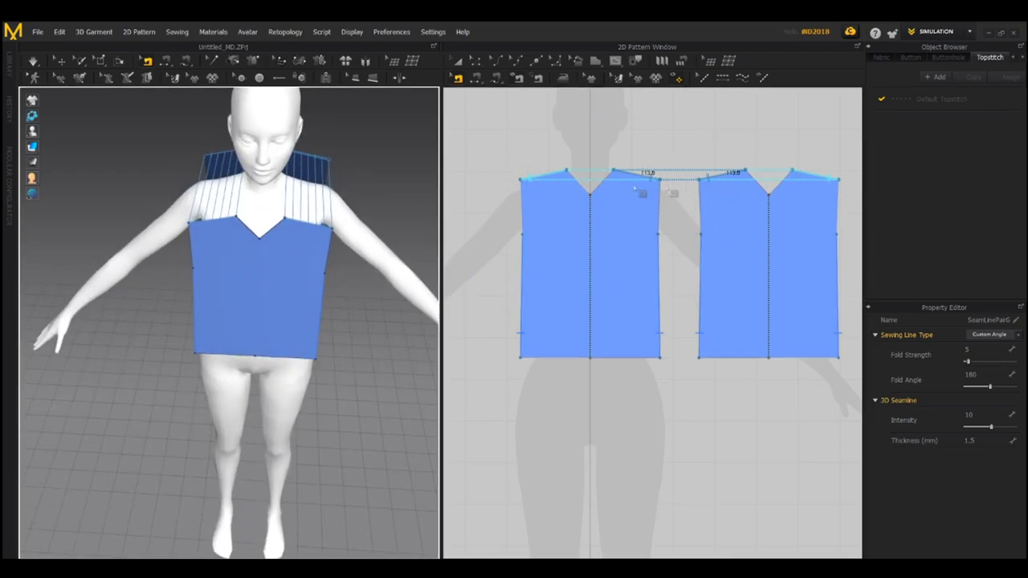
pyautogui.moveTo(280, 240); pyautogui.dragTo(299, 189, button='right')
# Step: Simulate the sewn top on the avatar and pull the fabric around the torso to settle it
pyautogui.click(33, 64)
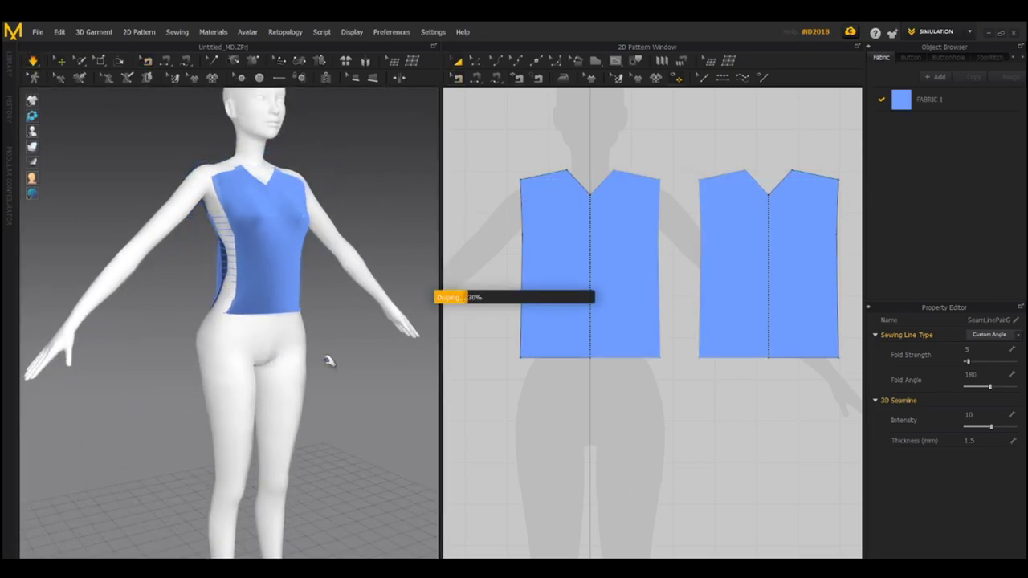
pyautogui.moveTo(332, 360); pyautogui.dragTo(206, 341, button='right')
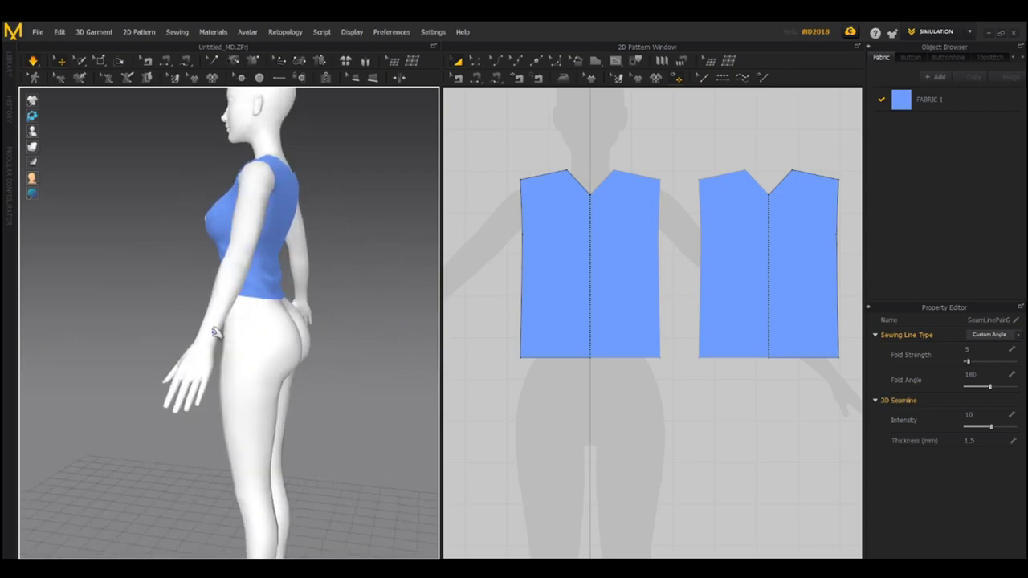
pyautogui.moveTo(216, 240); pyautogui.dragTo(133, 321)
pyautogui.moveTo(133, 322); pyautogui.dragTo(250, 329, button='right')
pyautogui.moveTo(188, 232); pyautogui.dragTo(225, 225)
pyautogui.moveTo(317, 335); pyautogui.dragTo(170, 347, button='right')
pyautogui.moveTo(184, 241); pyautogui.dragTo(266, 241, button='right')
pyautogui.moveTo(180, 226); pyautogui.dragTo(149, 241)
pyautogui.moveTo(148, 241); pyautogui.dragTo(169, 367, button='right')
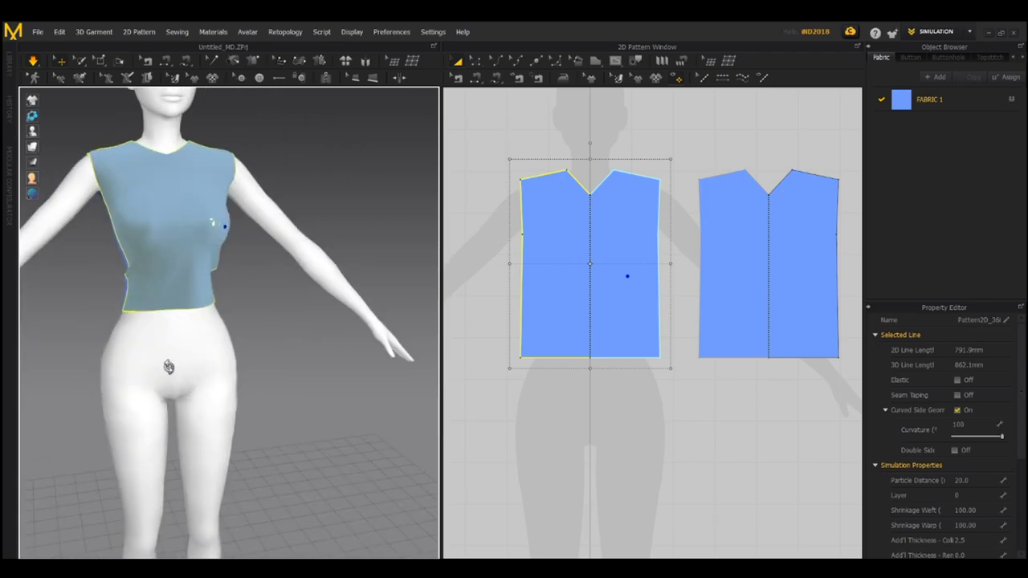
# Step: Draw a rectangular sleeve pattern about 97 mm wide and 213 mm long beside the front bodice panel, near the avatar's arm
pyautogui.moveTo(606, 427); pyautogui.dragTo(722, 427, button='right')
pyautogui.click(594, 62)
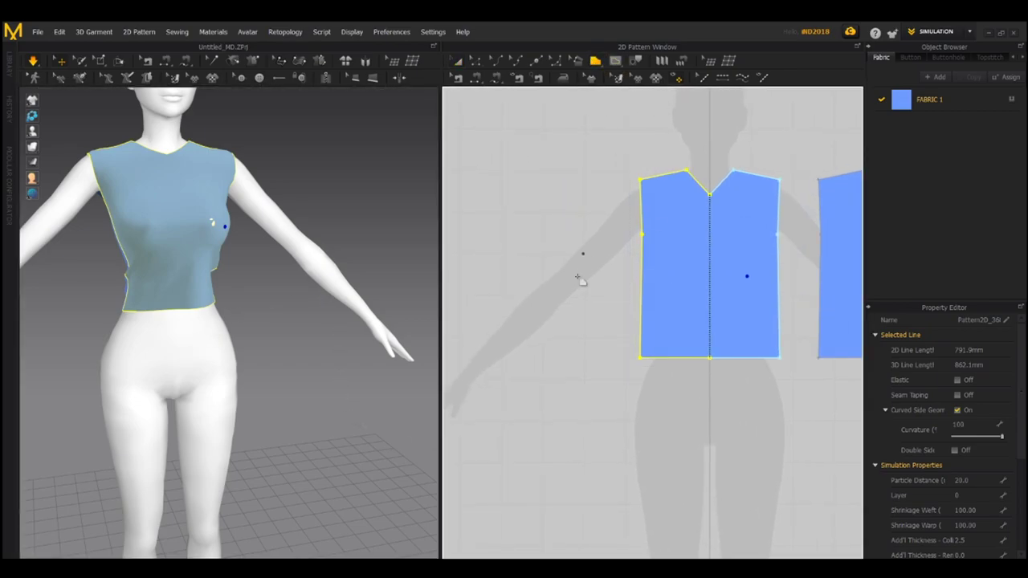
pyautogui.click(596, 63)
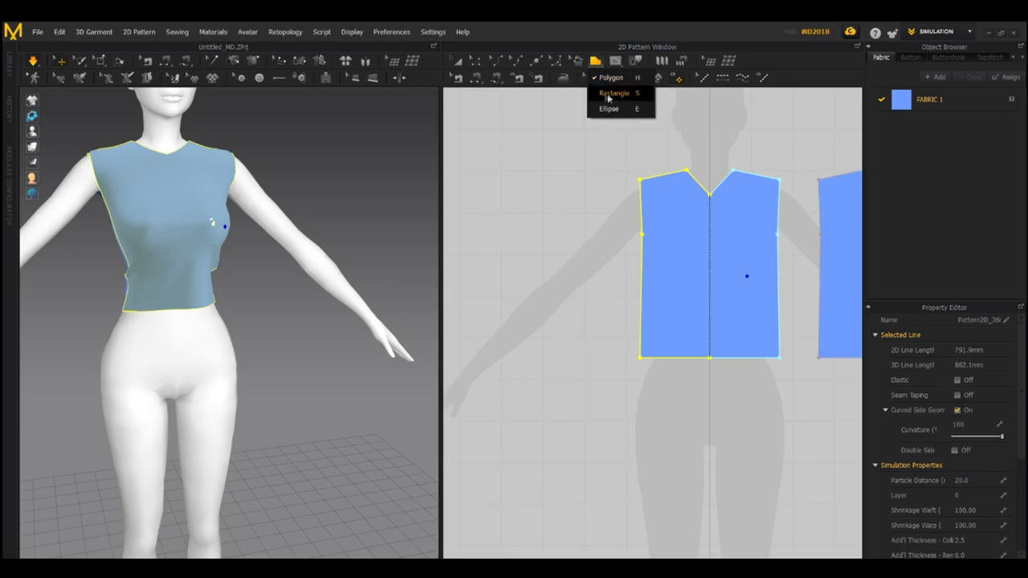
pyautogui.click(598, 63)
pyautogui.click(598, 63)
pyautogui.click(600, 94)
pyautogui.click(597, 63)
pyautogui.click(602, 88)
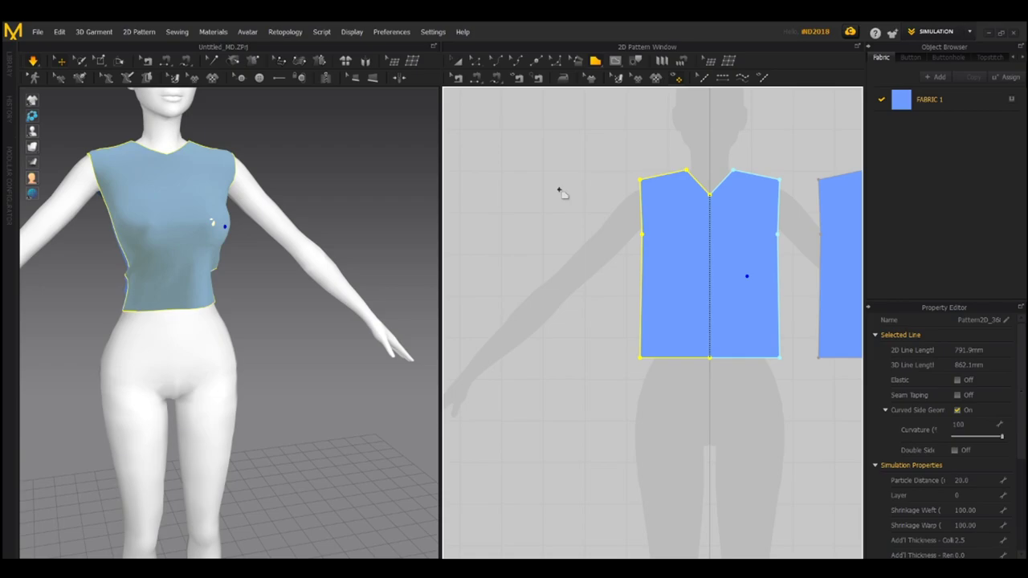
pyautogui.moveTo(566, 167); pyautogui.dragTo(606, 256)
# Step: Sew the sleeve rectangle's top edge to the front bodice panel's adjacent armhole edge
pyautogui.click(477, 78)
pyautogui.click(567, 168)
pyautogui.click(606, 168)
pyautogui.click(641, 179)
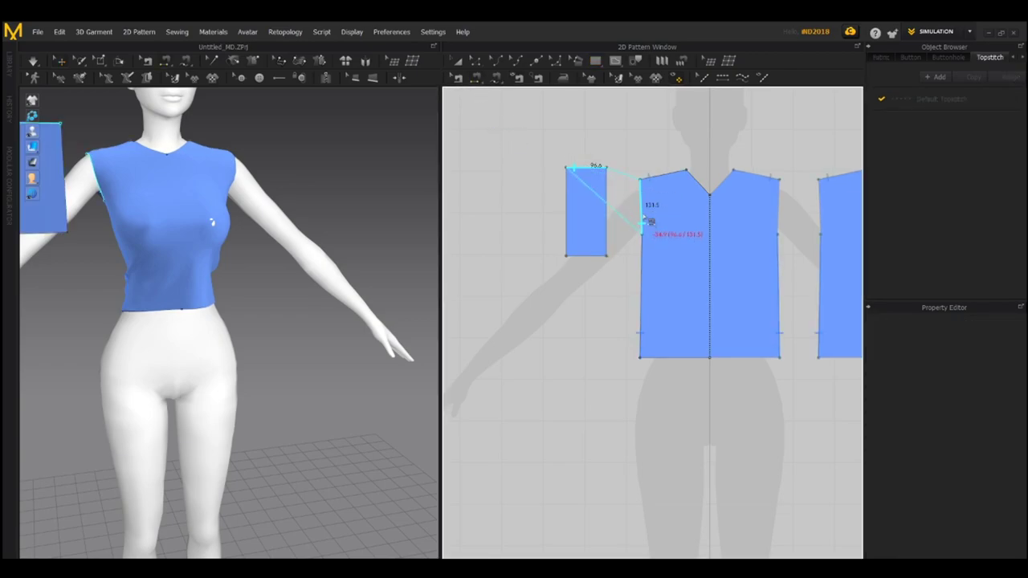
pyautogui.click(650, 221)
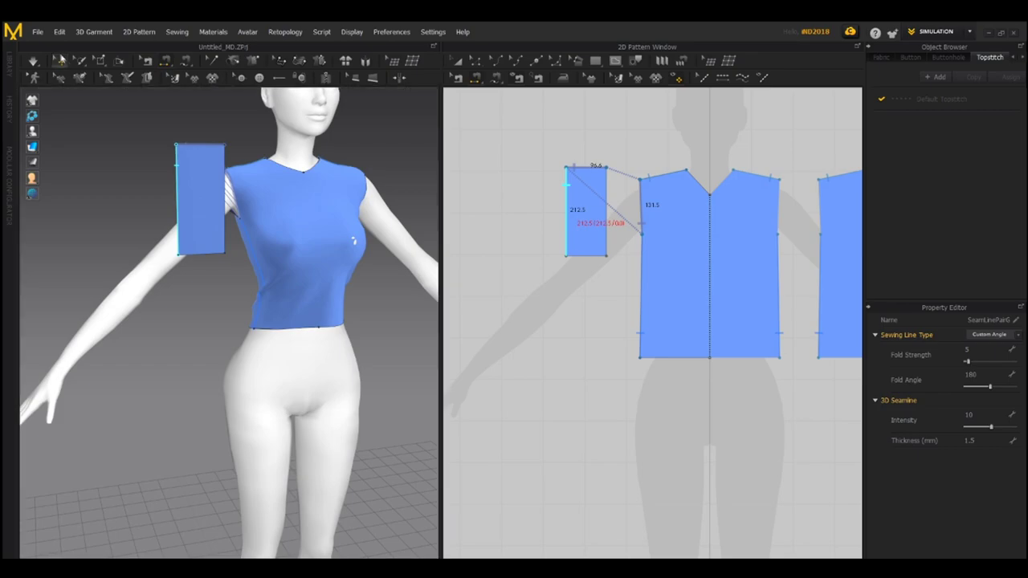
# Step: Rotate the sleeve panel to follow the avatar's arm and move it down in front of the upper arm
pyautogui.click(207, 191)
pyautogui.moveTo(241, 157); pyautogui.dragTo(292, 248)
pyautogui.moveTo(292, 247); pyautogui.dragTo(279, 252, button='right')
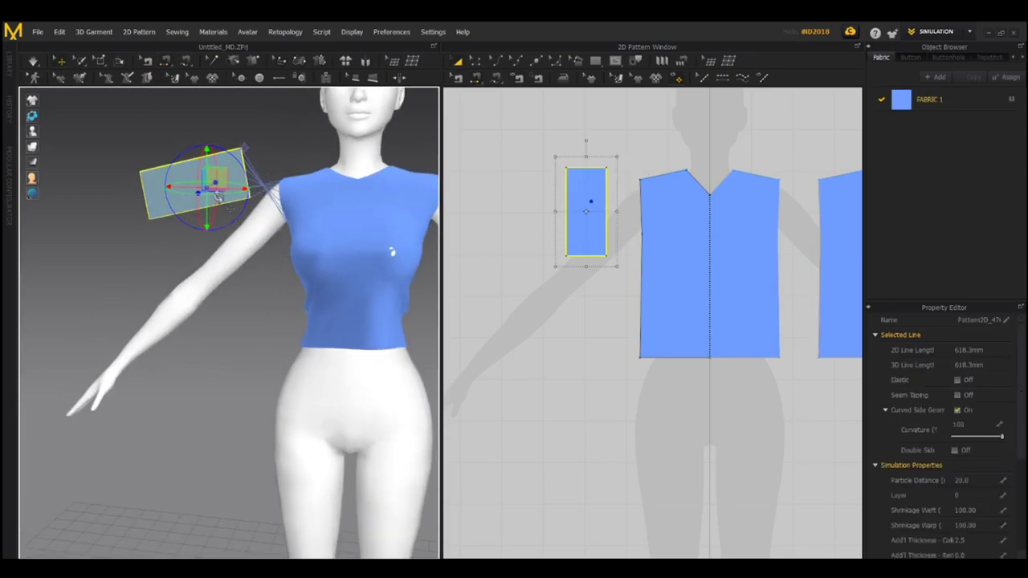
pyautogui.moveTo(215, 176); pyautogui.dragTo(227, 238)
pyautogui.moveTo(345, 288); pyautogui.dragTo(321, 312, button='right')
# Step: Reverse the sewing between the sleeve's top edge and the front armhole to uncross the seam lines
pyautogui.click(456, 77)
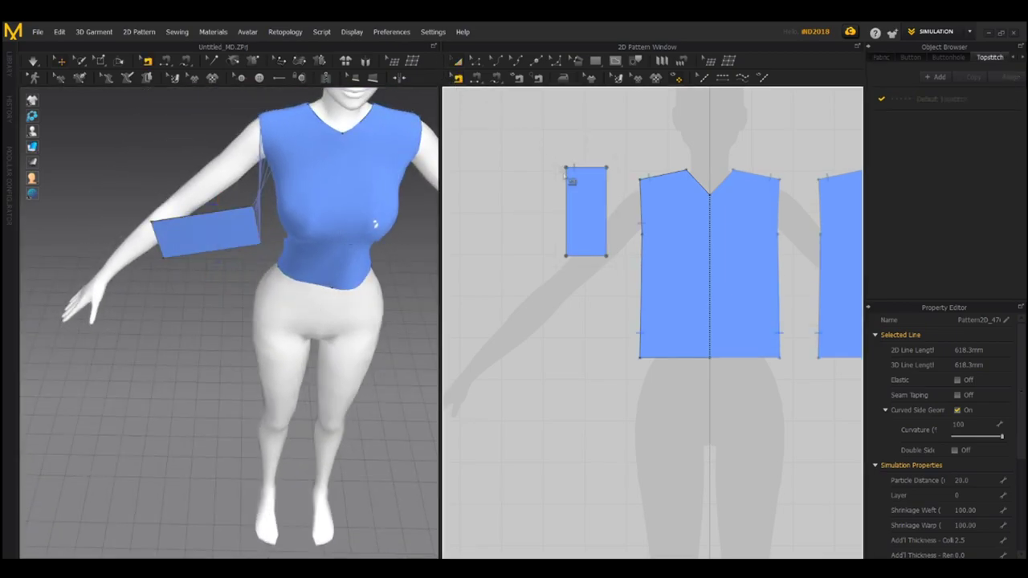
pyautogui.rightClick(582, 167)
pyautogui.click(617, 193)
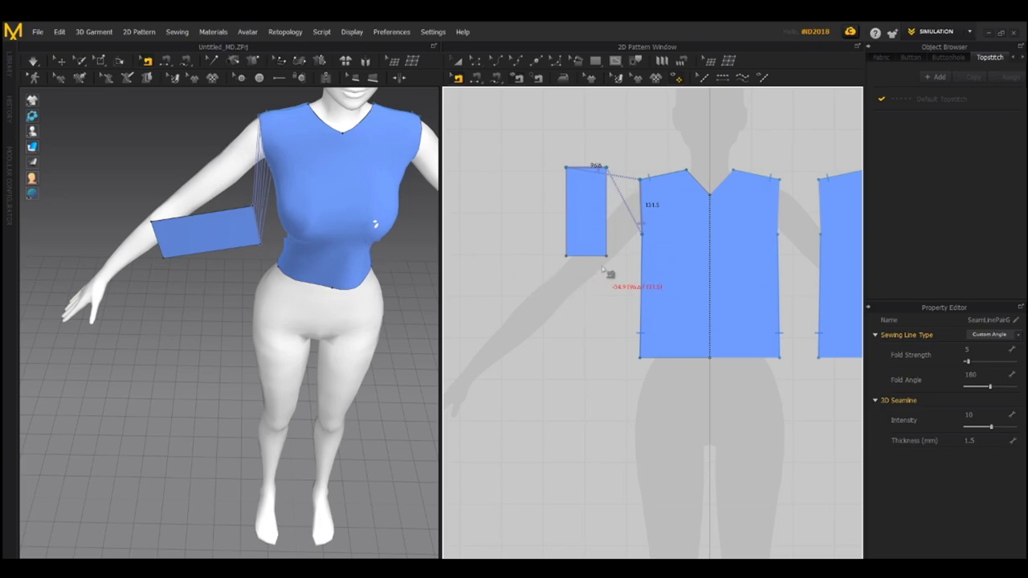
# Step: Copy the sleeve rectangle and paste the duplicate level with it, on the side away from the bodice
pyautogui.moveTo(599, 273); pyautogui.dragTo(533, 301, button='right')
pyautogui.press('a')
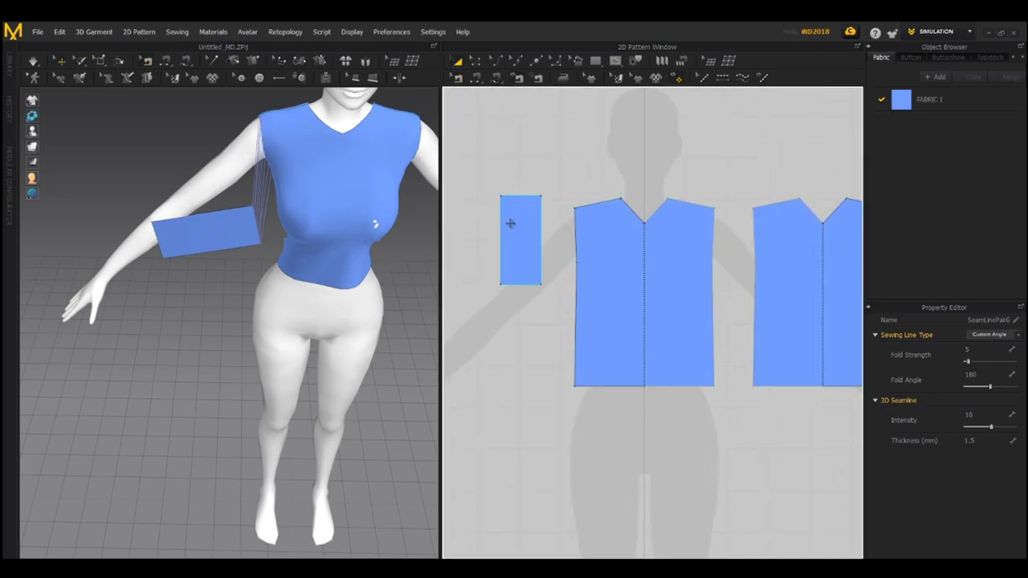
pyautogui.click(515, 284)
pyautogui.moveTo(514, 284); pyautogui.dragTo(562, 284, button='right')
pyautogui.moveTo(599, 253); pyautogui.dragTo(653, 248, button='right')
pyautogui.rightClick(543, 277)
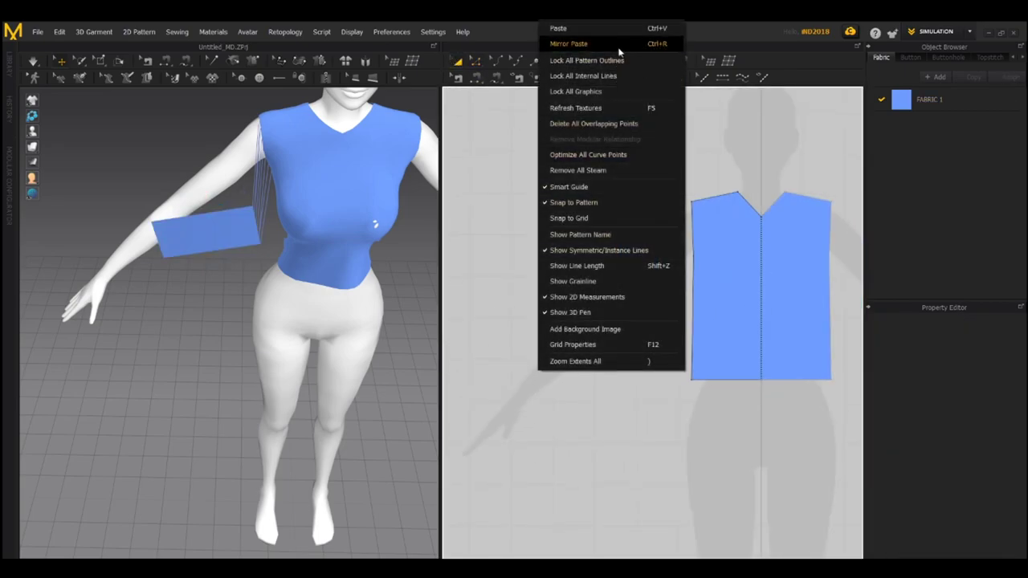
pyautogui.click(569, 31)
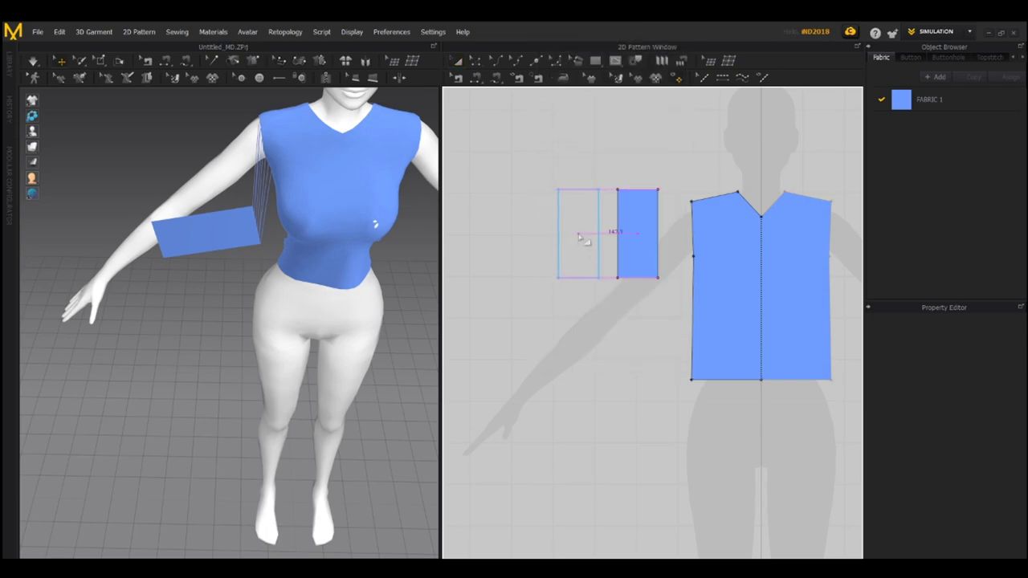
pyautogui.click(580, 234)
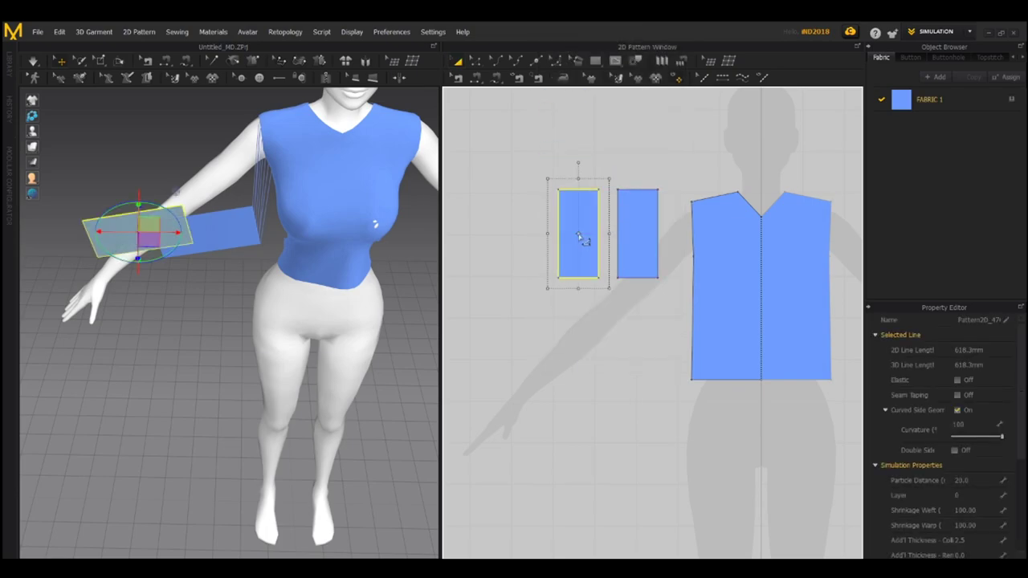
# Step: Move the duplicated sleeve panel from the front of the avatar to behind the same upper arm
pyautogui.moveTo(170, 179); pyautogui.dragTo(321, 241, button='right')
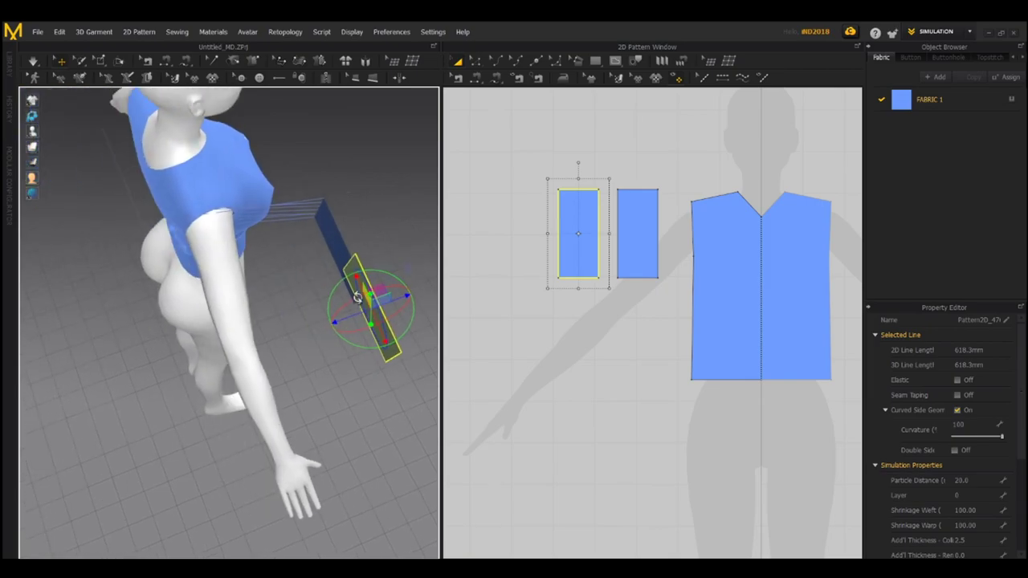
pyautogui.moveTo(375, 309); pyautogui.dragTo(233, 299)
pyautogui.moveTo(233, 299); pyautogui.dragTo(384, 257, button='right')
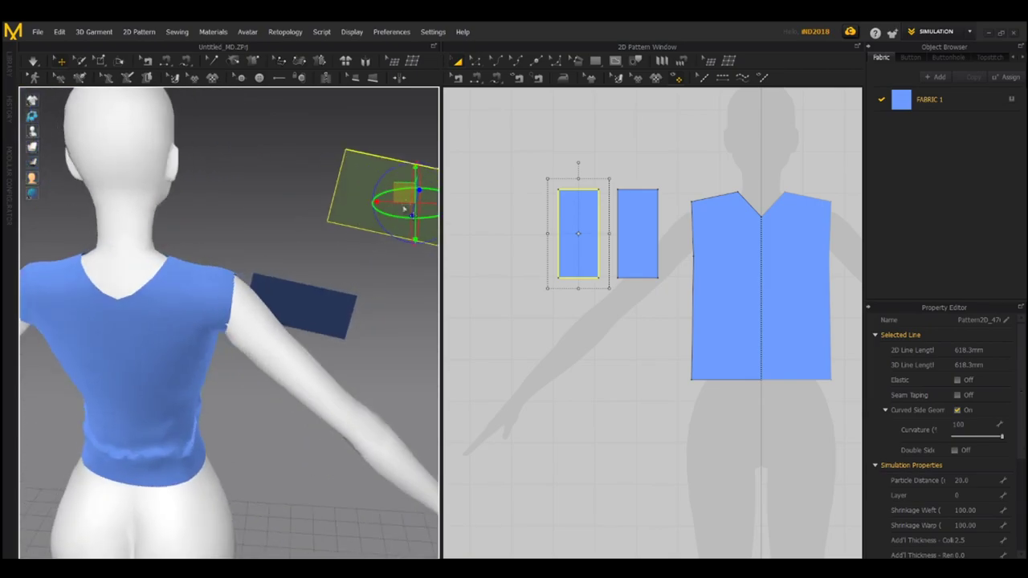
pyautogui.moveTo(401, 193); pyautogui.dragTo(276, 353)
pyautogui.moveTo(276, 353); pyautogui.dragTo(311, 327, button='right')
# Step: Position the front sleeve panel beside the arm and move the back sleeve panel closer to it from behind
pyautogui.click(389, 316)
pyautogui.moveTo(389, 316); pyautogui.dragTo(359, 316)
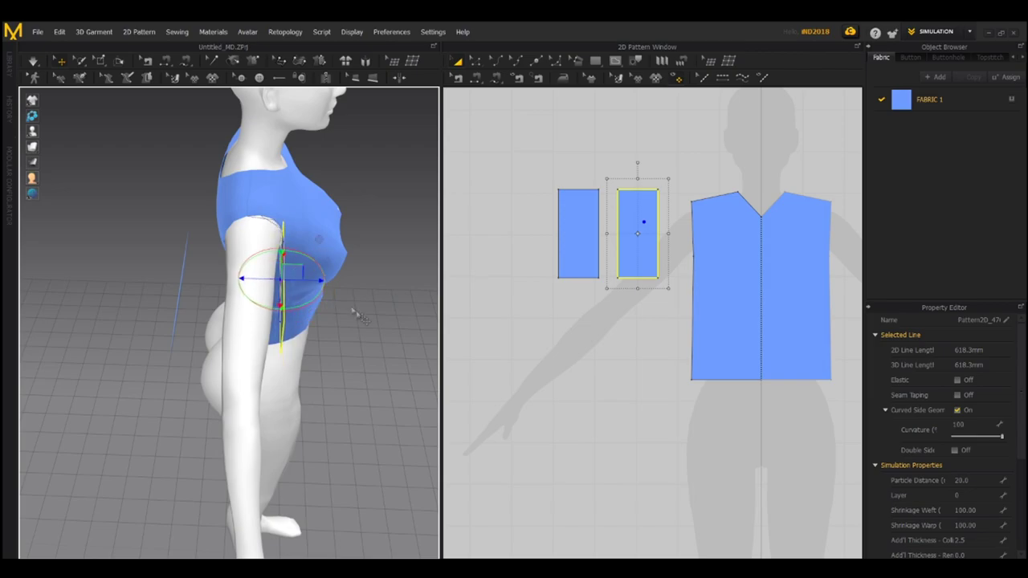
pyautogui.moveTo(359, 316); pyautogui.dragTo(353, 287, button='right')
pyautogui.click(183, 294)
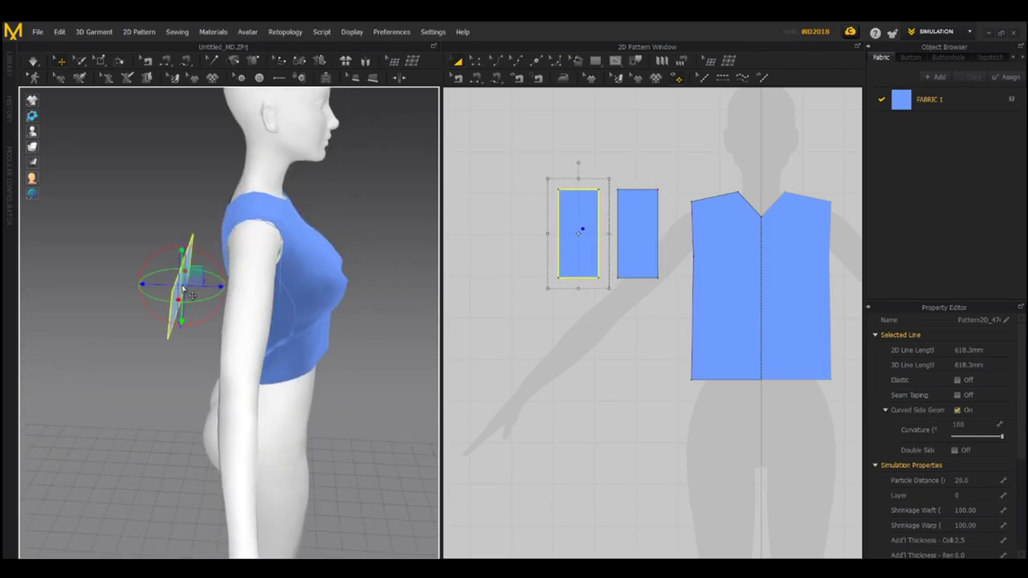
pyautogui.moveTo(193, 286); pyautogui.dragTo(213, 275)
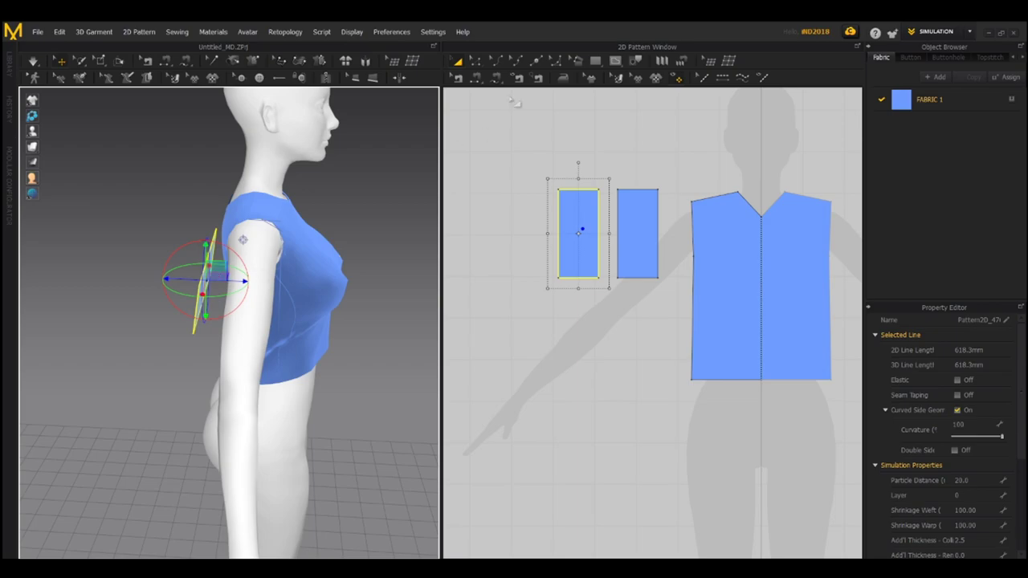
# Step: Sew the back sleeve panel's top edge to the back bodice panel's outer armhole edge
pyautogui.click(478, 76)
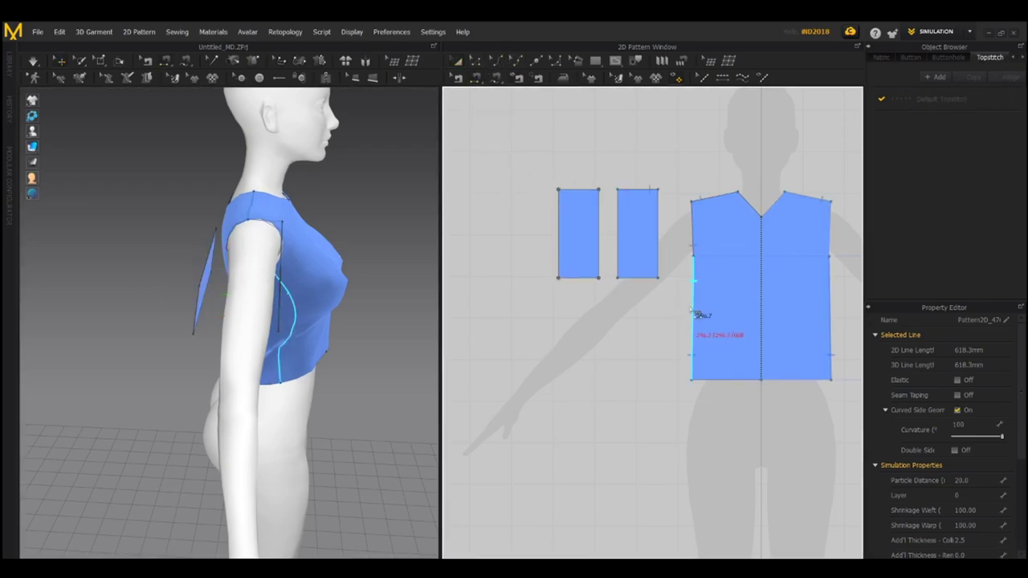
pyautogui.click(584, 198)
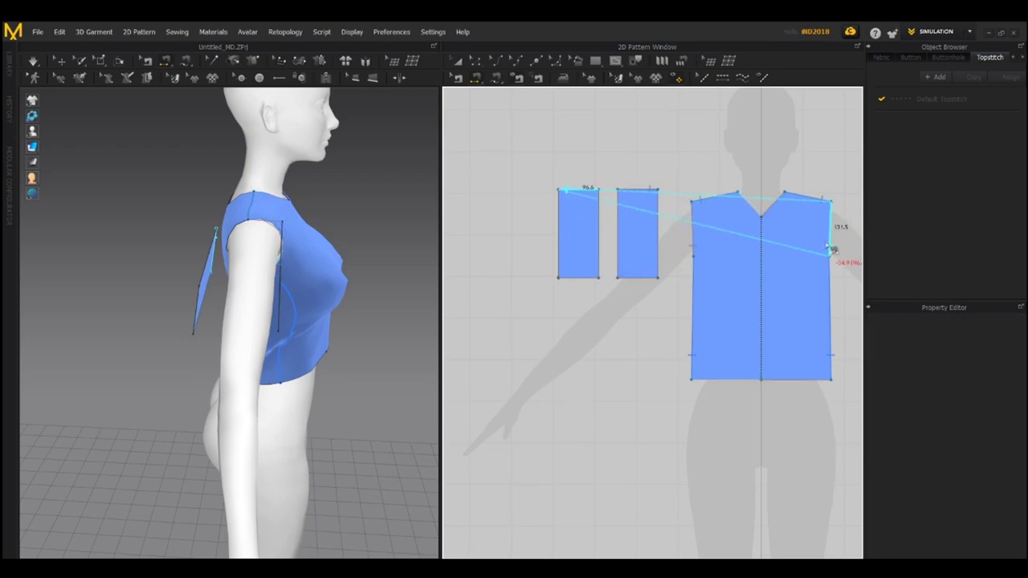
pyautogui.scroll(-3, 833, 250)
pyautogui.click(599, 278)
pyautogui.moveTo(712, 271); pyautogui.dragTo(667, 315, button='middle')
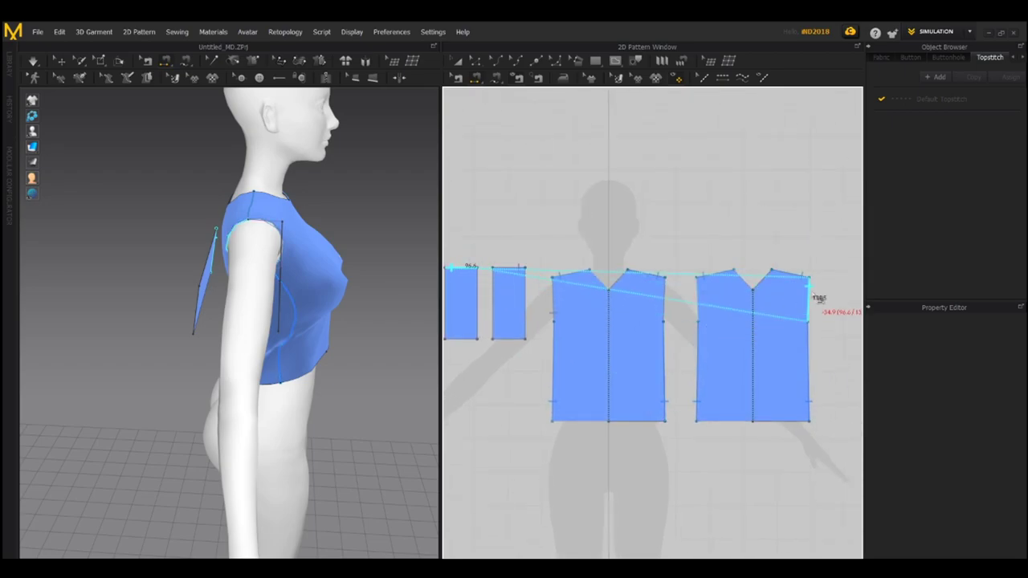
pyautogui.click(475, 303)
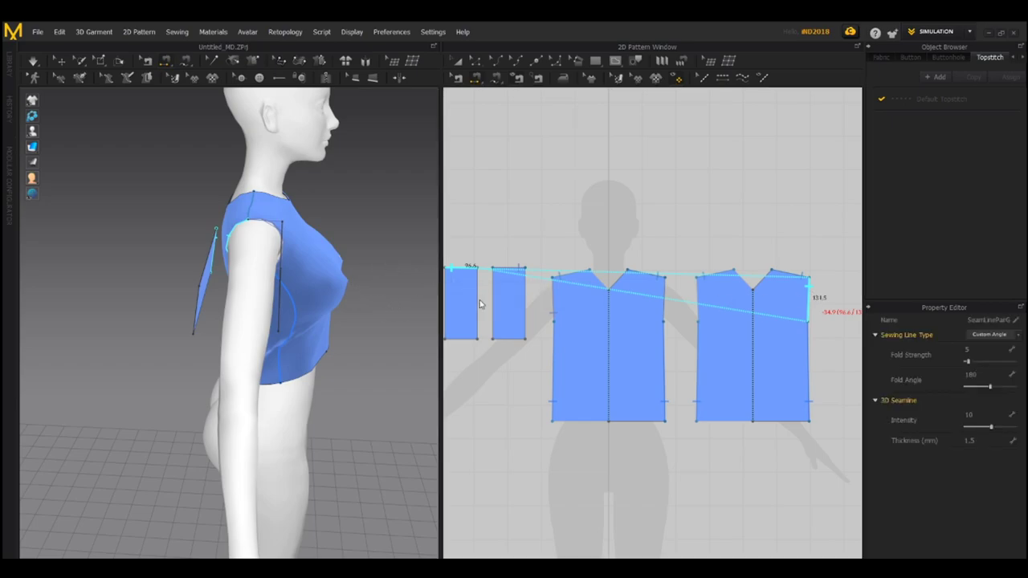
pyautogui.moveTo(454, 161); pyautogui.dragTo(583, 158, button='middle')
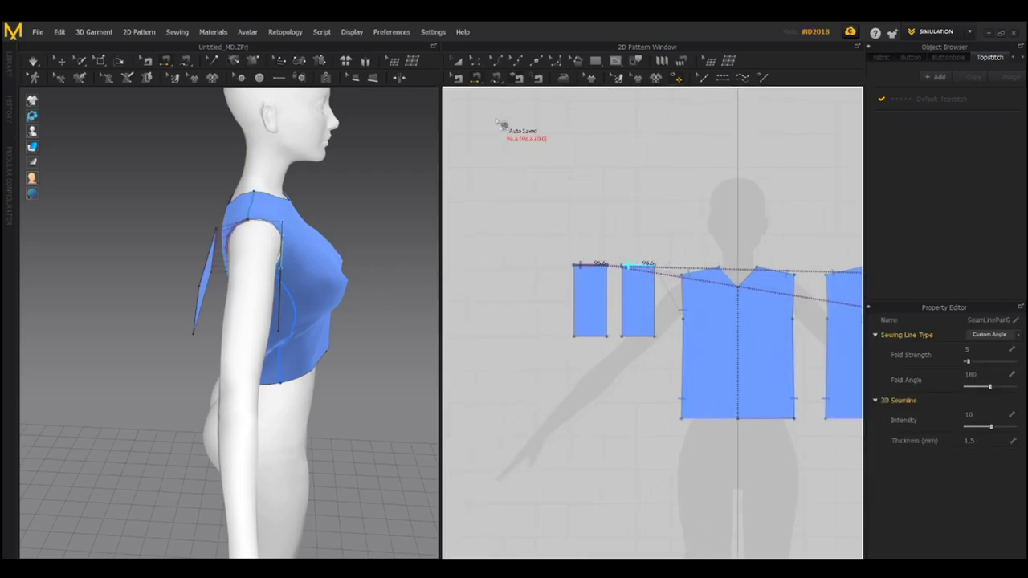
pyautogui.click(608, 304)
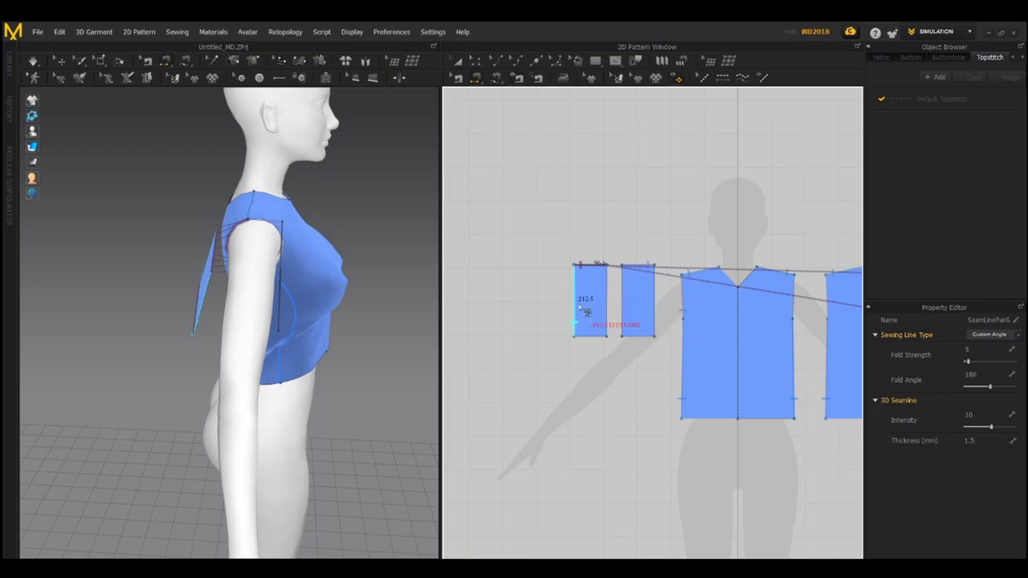
# Step: Sew the front and back sleeve panels together along both of their long side edges
pyautogui.click(626, 312)
pyautogui.click(626, 311)
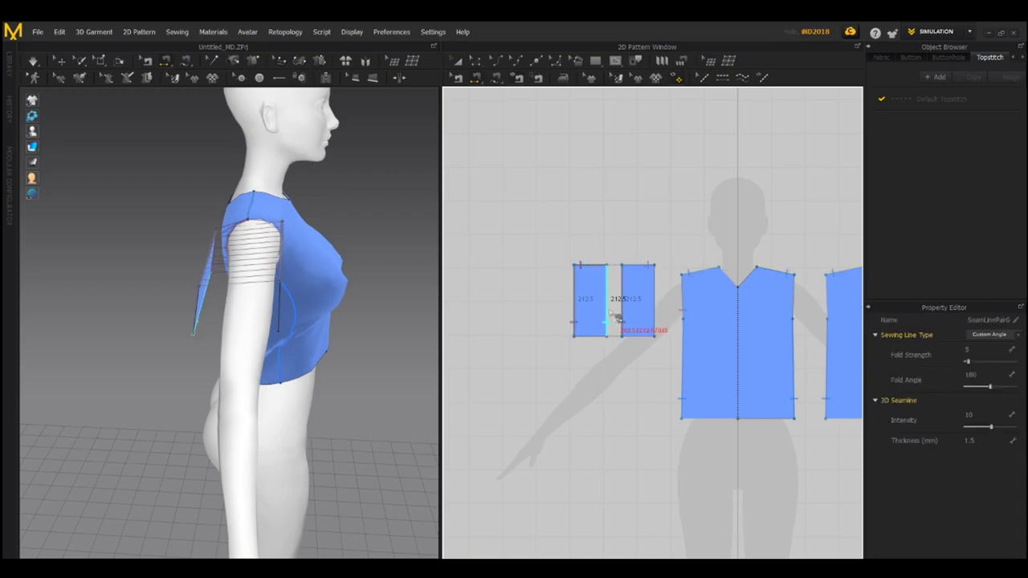
pyautogui.click(654, 325)
pyautogui.moveTo(220, 393)
pyautogui.mouseDown(button='right')
pyautogui.moveTo(249, 402)
pyautogui.moveTo(211, 386)
pyautogui.mouseUp(button='right')
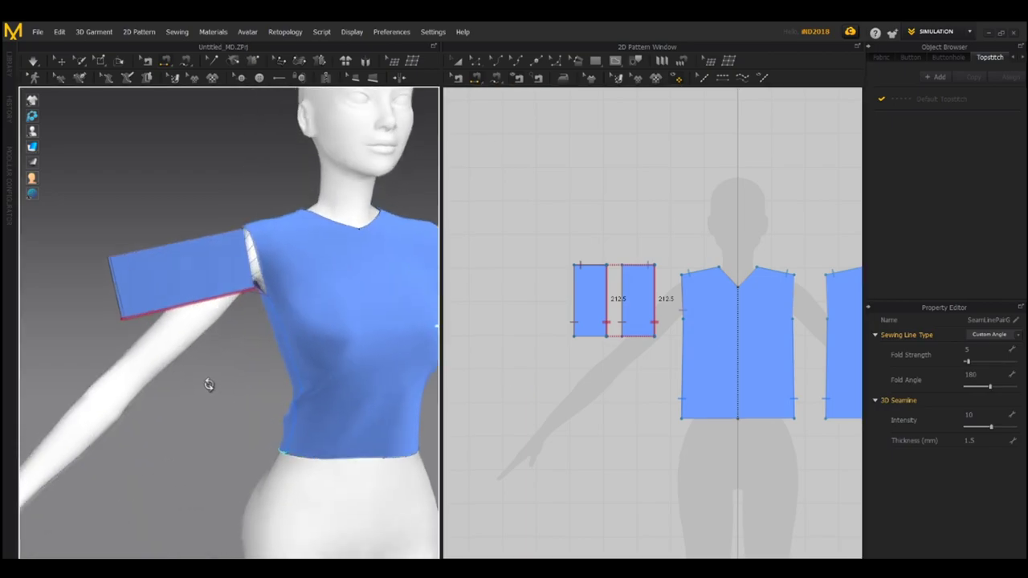
pyautogui.scroll(3, 192, 404)
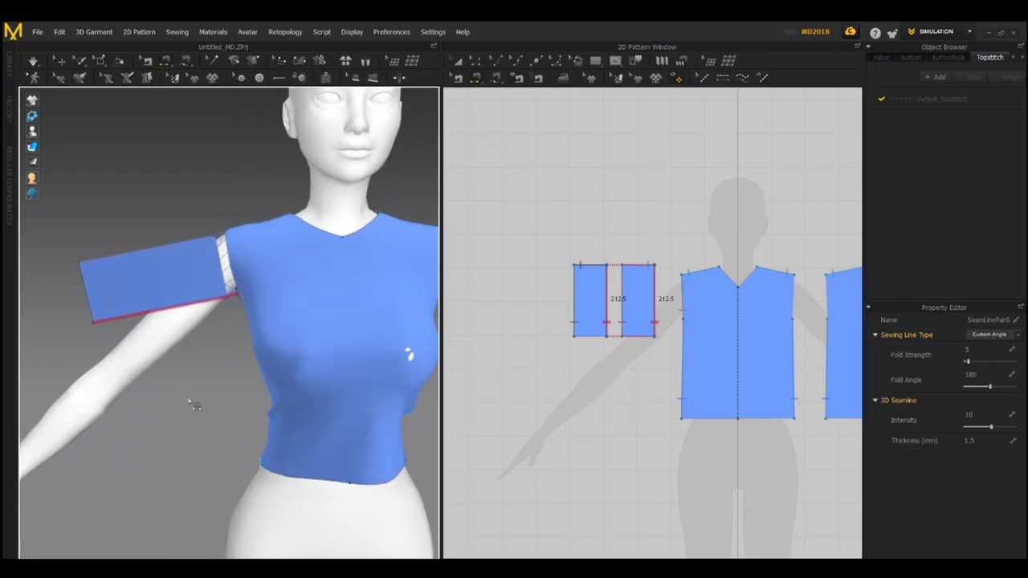
# Step: Flip the normal of the back sleeve panel behind the avatar's upper arm
pyautogui.click(59, 63)
pyautogui.moveTo(241, 482); pyautogui.dragTo(257, 286, button='right')
pyautogui.click(217, 290)
pyautogui.rightClick(157, 284)
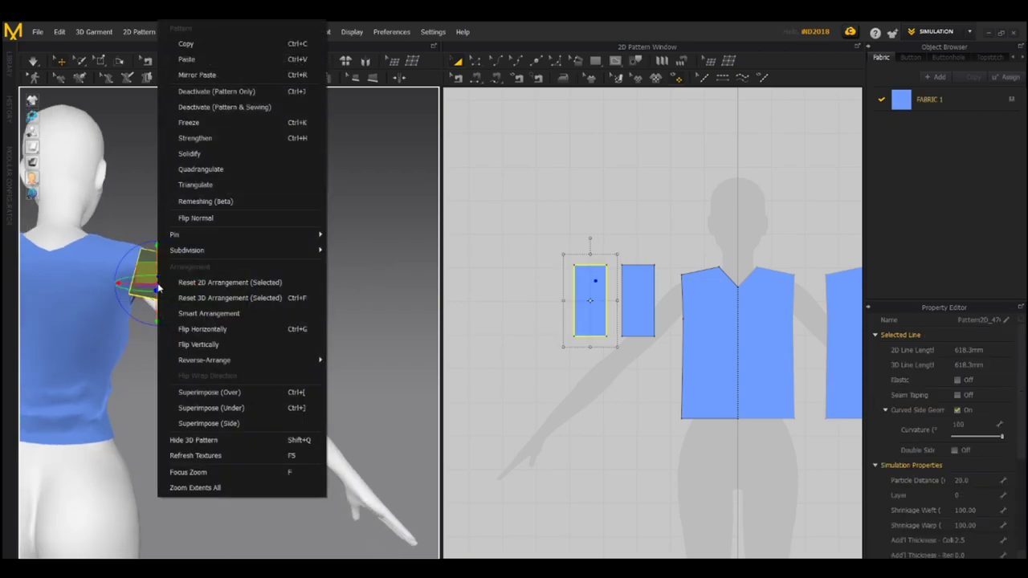
pyautogui.click(197, 219)
# Step: Move and tilt the back sleeve panel so it follows the slope of the upper arm from behind
pyautogui.moveTo(215, 281); pyautogui.dragTo(157, 315)
pyautogui.moveTo(157, 315); pyautogui.dragTo(181, 319, button='right')
pyautogui.moveTo(188, 320); pyautogui.dragTo(184, 292)
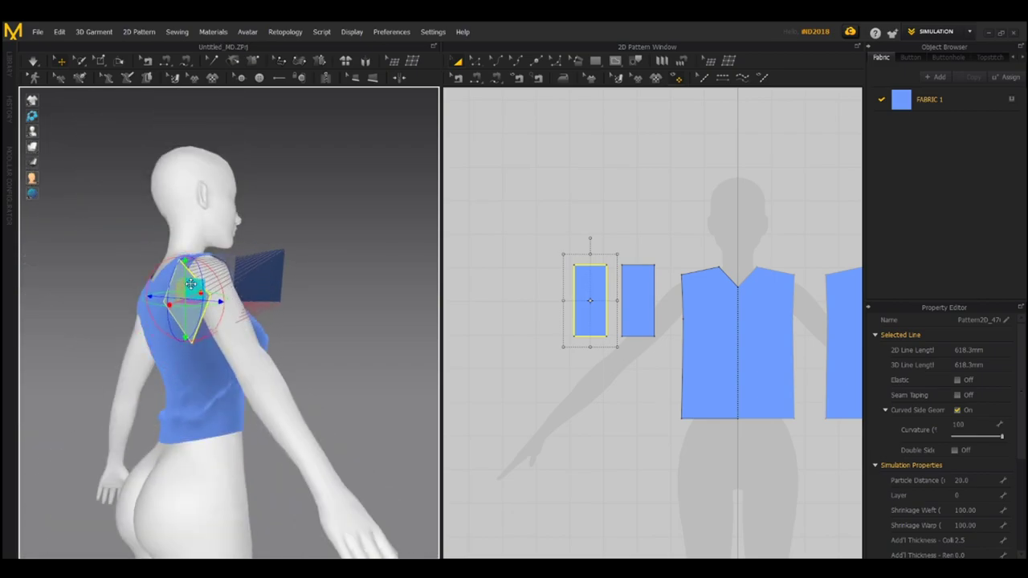
pyautogui.moveTo(184, 292); pyautogui.dragTo(260, 297, button='right')
# Step: Rotate the front sleeve panel to match the downward angle of the avatar's upper arm
pyautogui.click(252, 265)
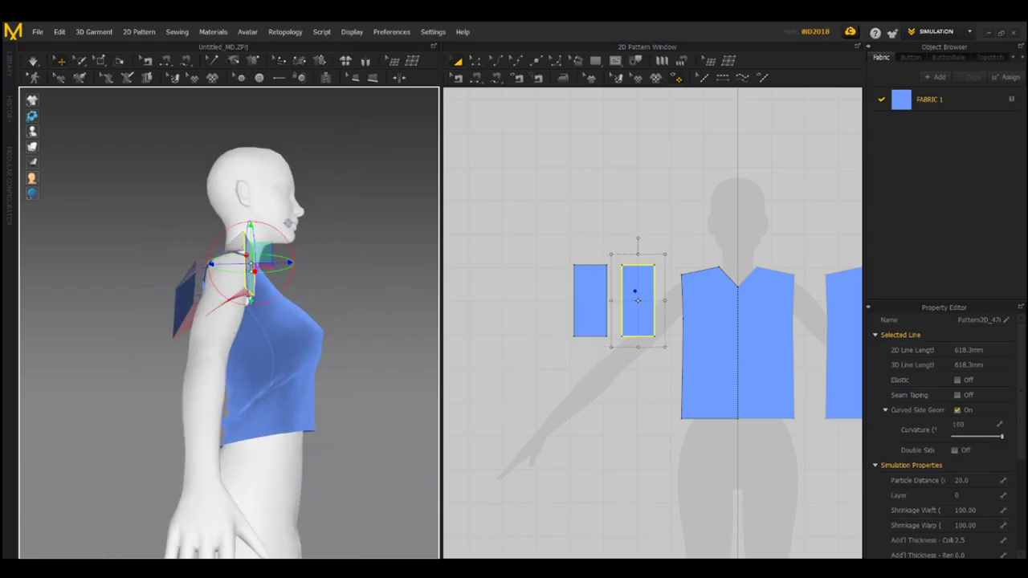
pyautogui.moveTo(308, 336); pyautogui.dragTo(207, 354, button='right')
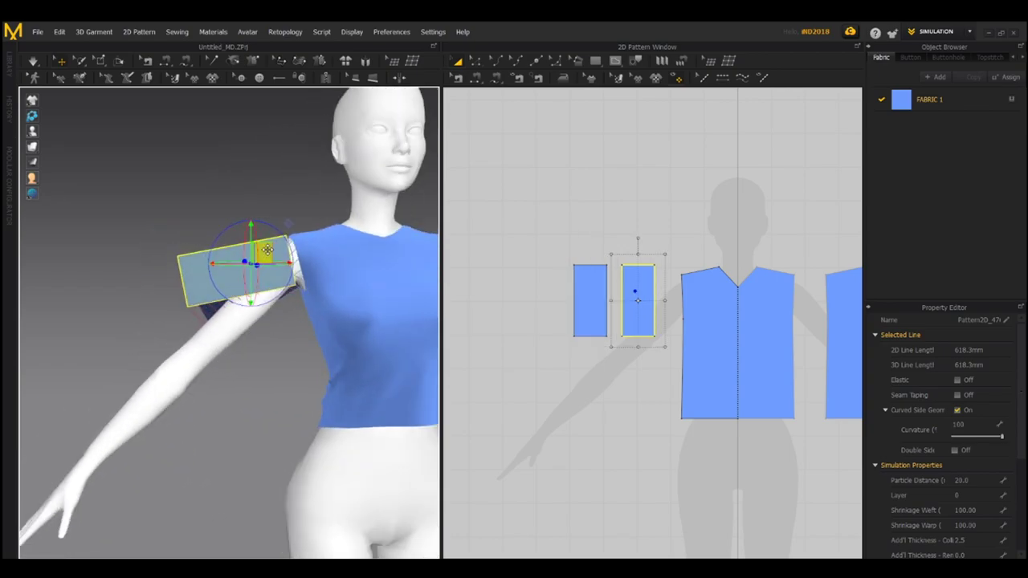
pyautogui.moveTo(283, 241); pyautogui.dragTo(275, 225)
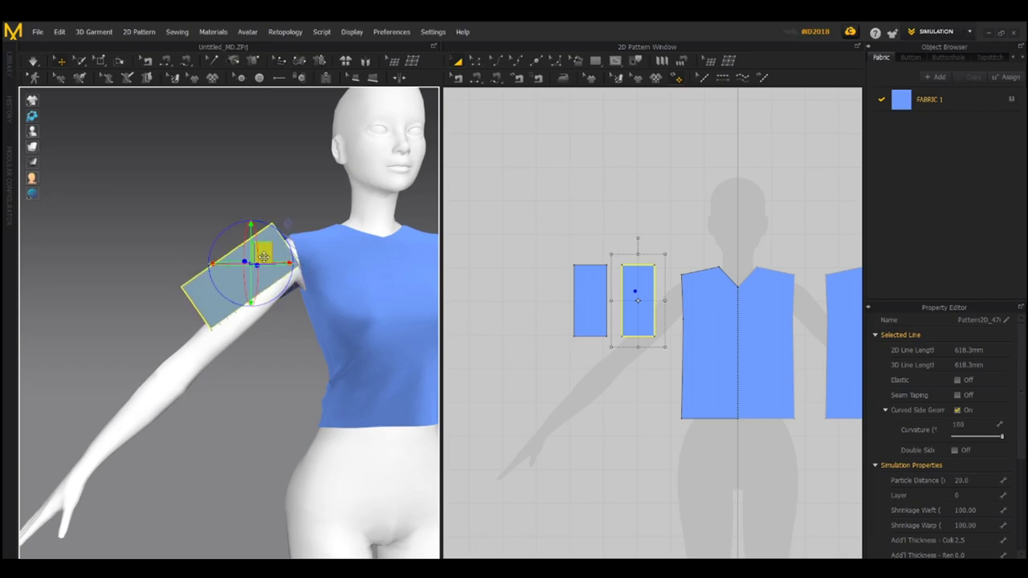
pyautogui.moveTo(212, 413); pyautogui.dragTo(296, 340, button='right')
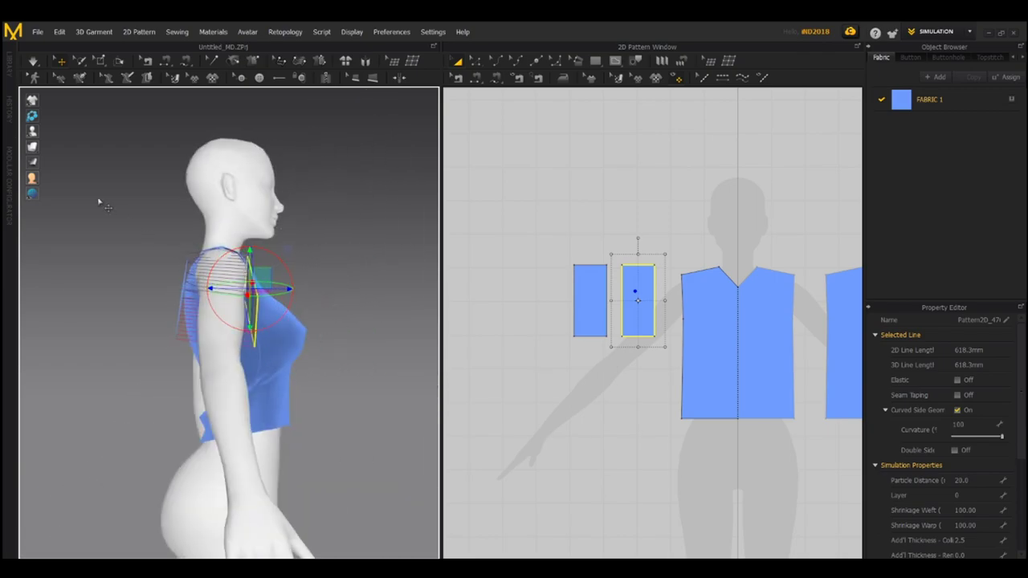
# Step: Simulate the garment and tug the sewn sleeve into place around the upper arm
pyautogui.click(33, 61)
pyautogui.moveTo(326, 326); pyautogui.dragTo(181, 337, button='right')
pyautogui.moveTo(181, 321); pyautogui.dragTo(214, 358)
# Step: Copy both sleeve panels and mirror-paste them on the other side of the bodice, beside the back bodice panel
pyautogui.moveTo(667, 369); pyautogui.dragTo(545, 258)
pyautogui.moveTo(646, 362); pyautogui.dragTo(493, 392, button='right')
pyautogui.moveTo(505, 354); pyautogui.dragTo(563, 341, button='right')
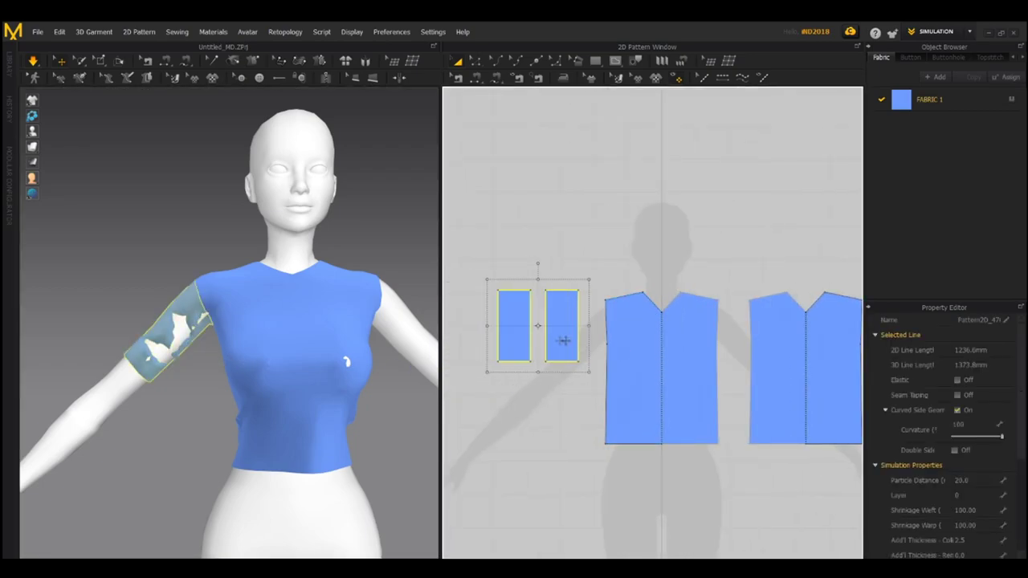
pyautogui.rightClick(557, 338)
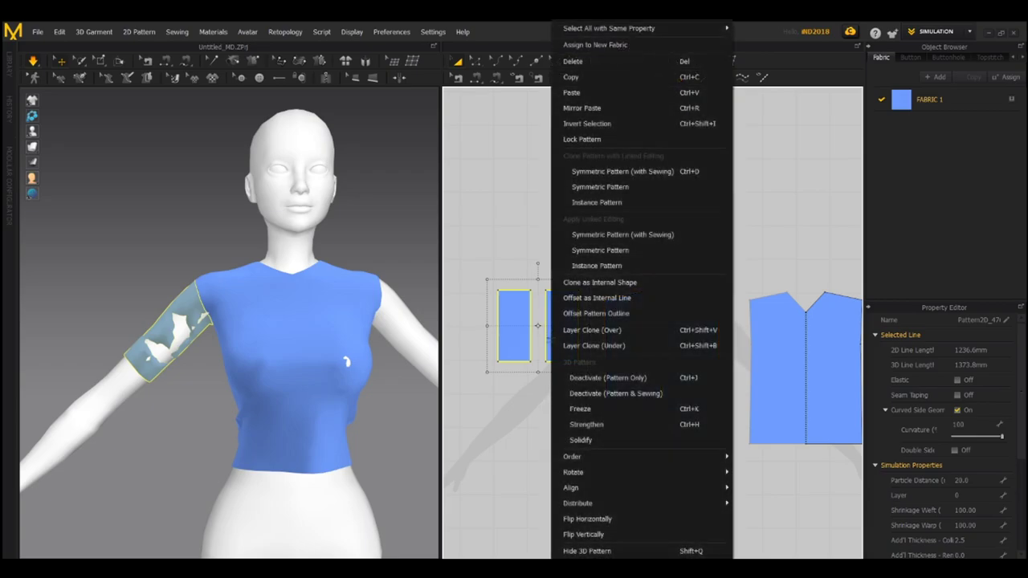
pyautogui.click(576, 77)
pyautogui.moveTo(729, 426); pyautogui.dragTo(534, 422, button='right')
pyautogui.rightClick(763, 347)
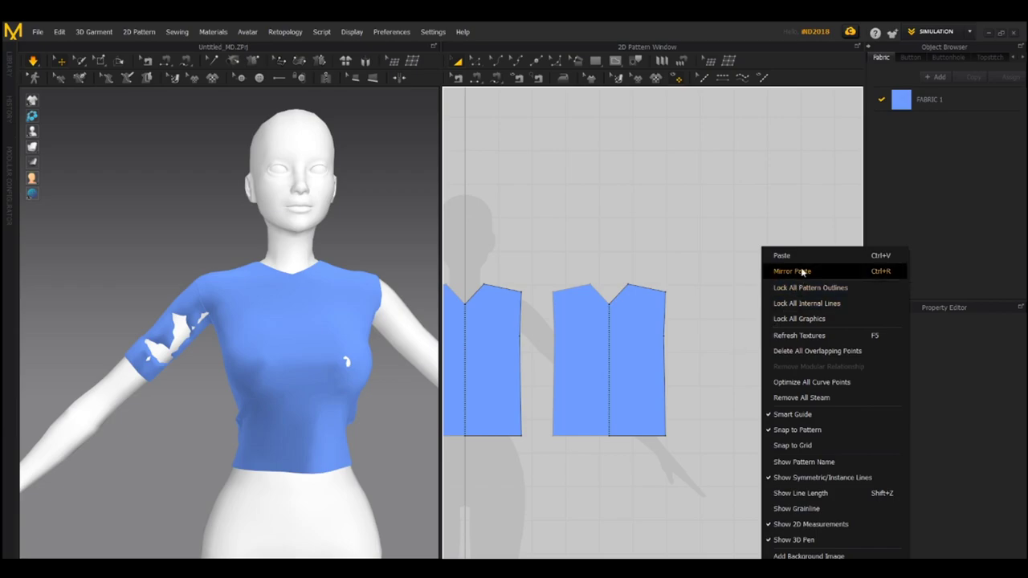
pyautogui.click(777, 272)
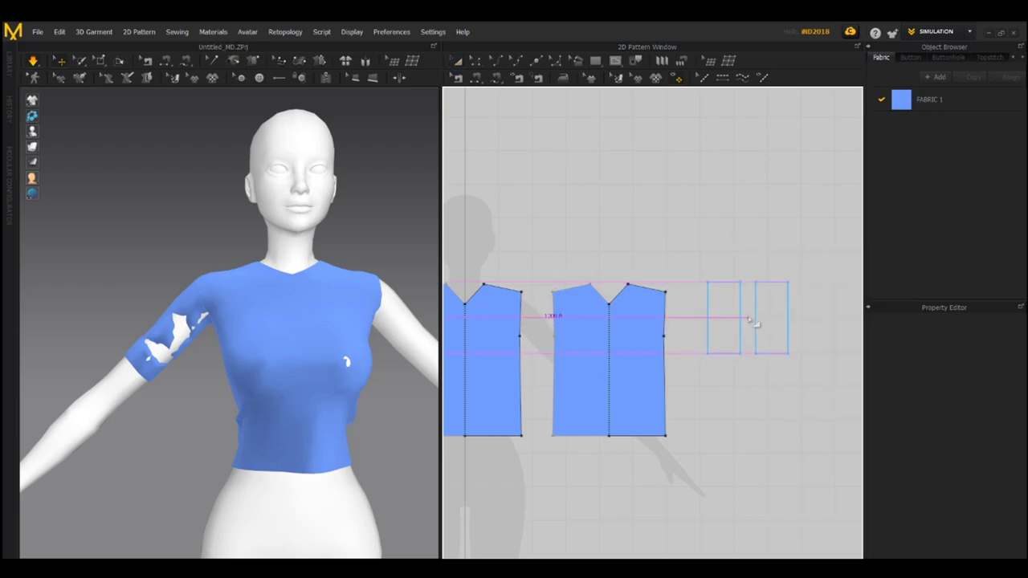
pyautogui.click(754, 322)
# Step: Move the two mirrored sleeve panels in 3D onto the avatar's bare upper arm
pyautogui.rightClick(367, 227)
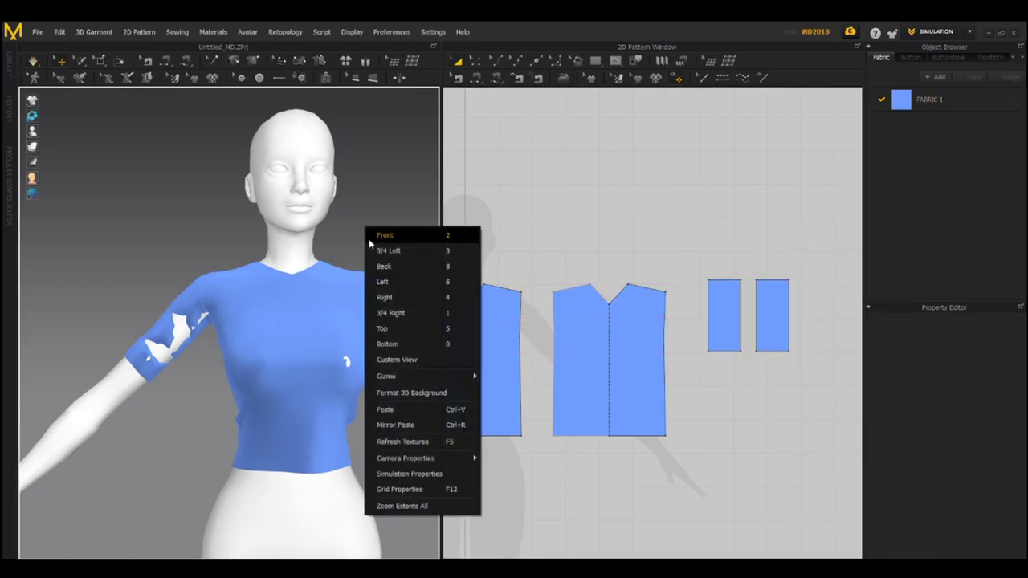
pyautogui.click(394, 232)
pyautogui.click(729, 306)
pyautogui.moveTo(815, 395); pyautogui.dragTo(699, 270)
pyautogui.moveTo(361, 247); pyautogui.dragTo(310, 315, button='middle')
pyautogui.moveTo(310, 314); pyautogui.dragTo(326, 349, button='right')
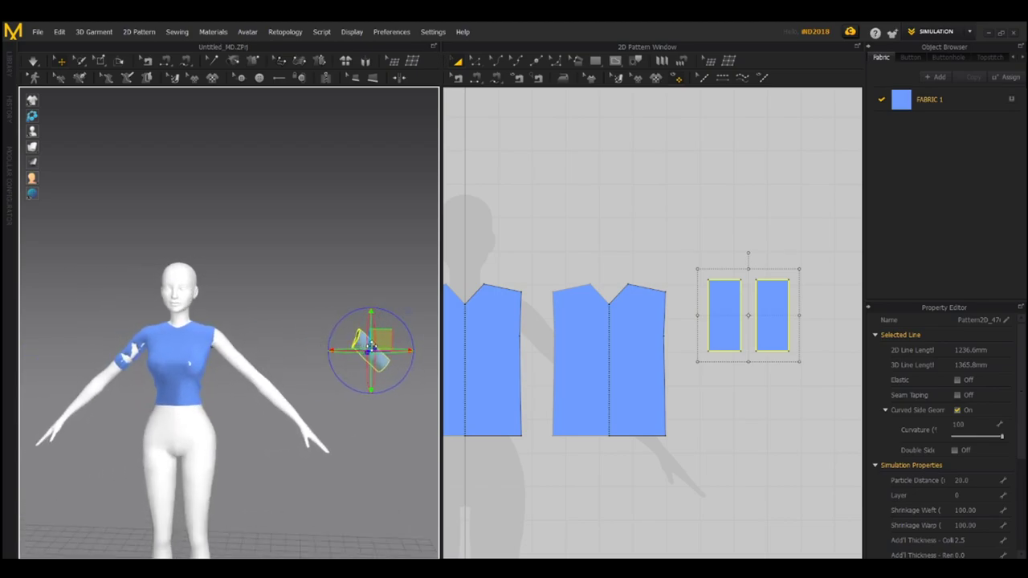
pyautogui.moveTo(379, 342); pyautogui.dragTo(239, 344)
pyautogui.moveTo(333, 356); pyautogui.dragTo(373, 360, button='right')
pyautogui.scroll(3, 296, 361)
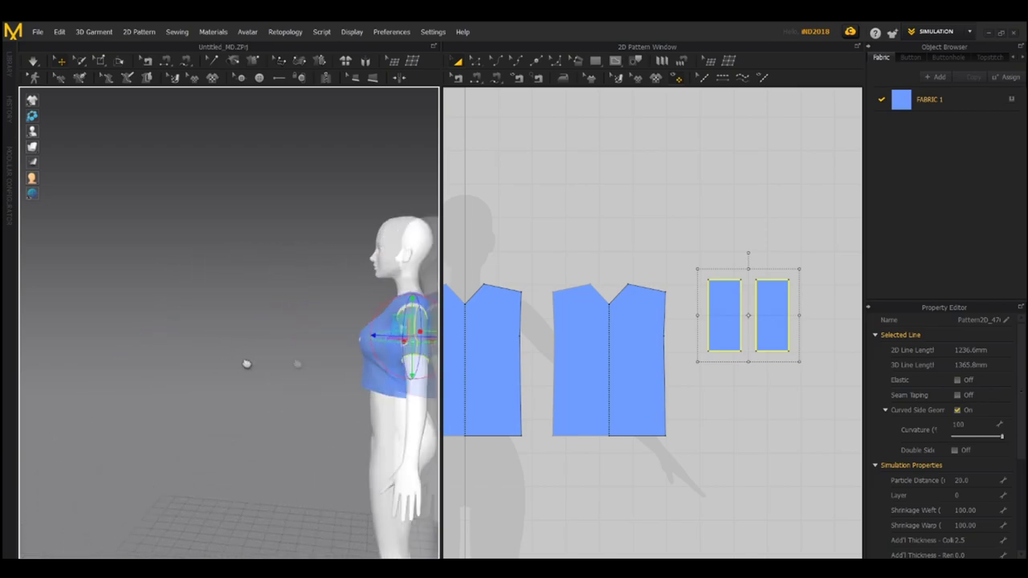
pyautogui.scroll(3, 337, 354)
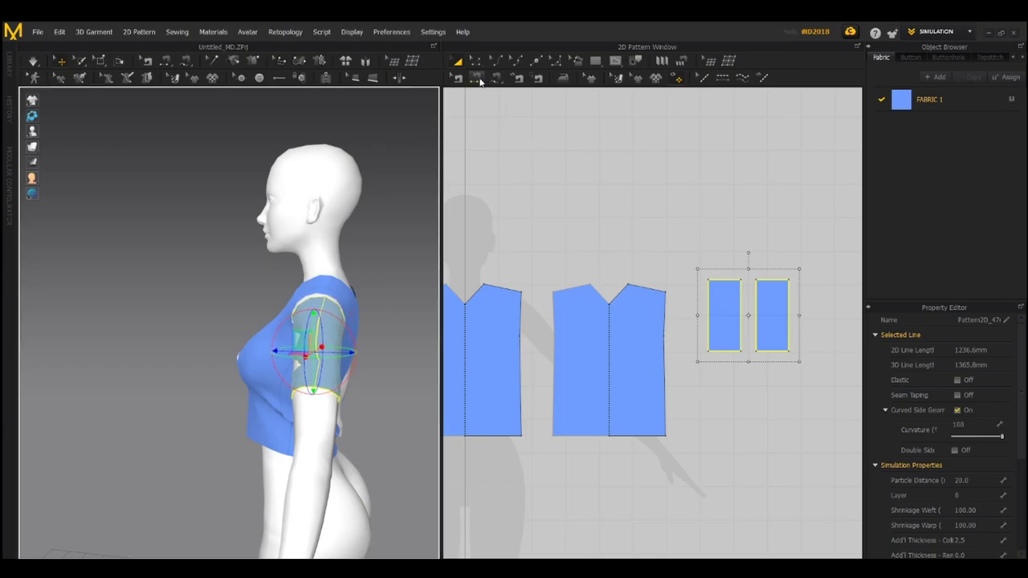
# Step: Sew the mirrored sleeve panels' top edges to the matching armhole edges of the front and back bodice panels
pyautogui.click(476, 77)
pyautogui.click(724, 282)
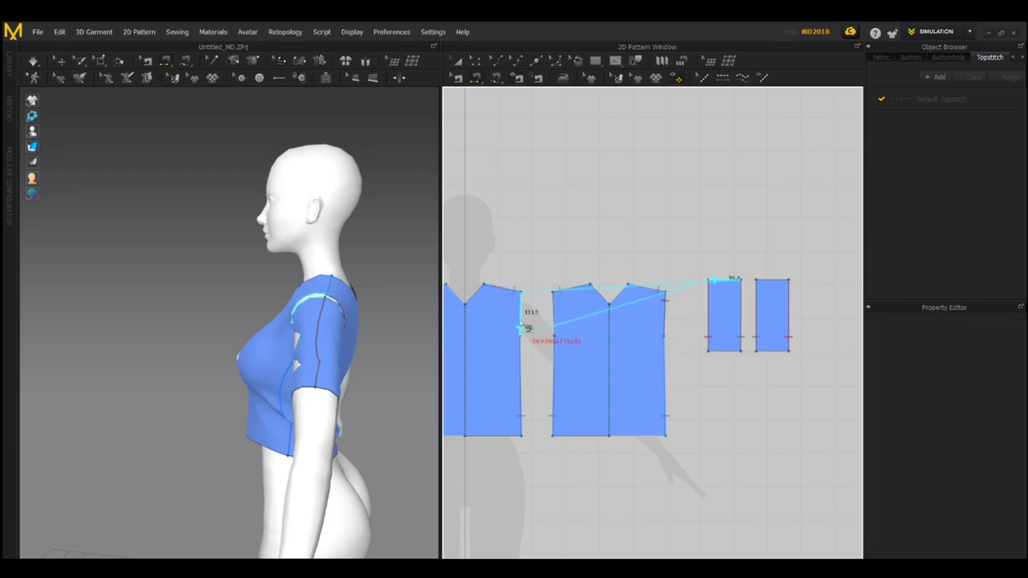
pyautogui.click(522, 327)
pyautogui.moveTo(305, 321); pyautogui.dragTo(391, 323, button='right')
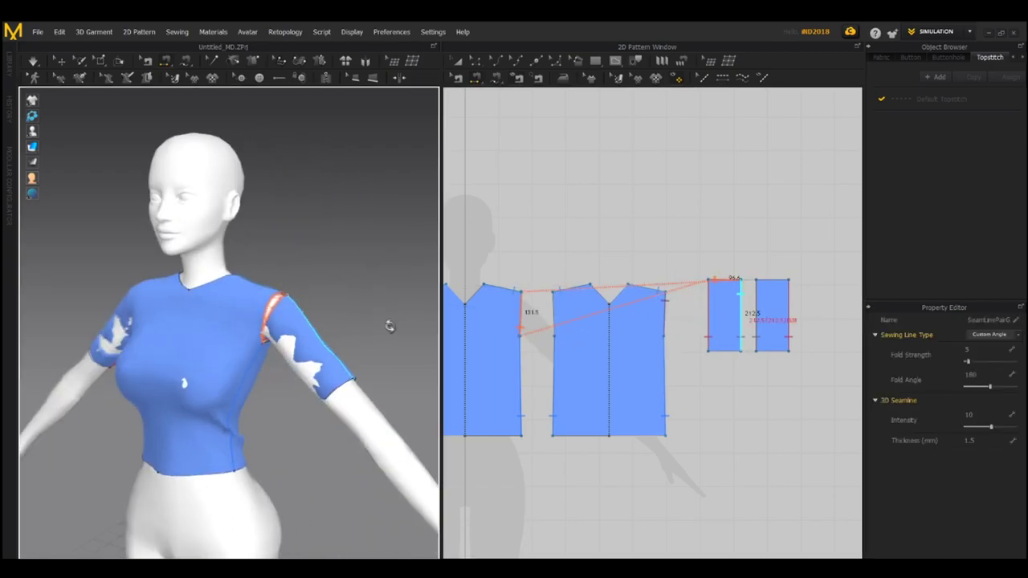
pyautogui.click(781, 281)
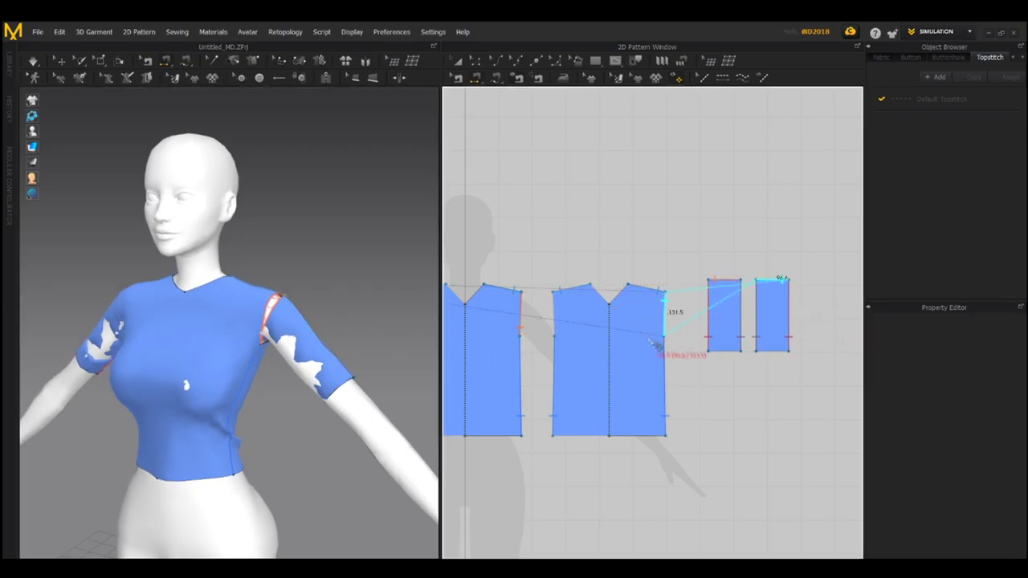
pyautogui.click(558, 331)
pyautogui.moveTo(372, 343); pyautogui.dragTo(168, 330, button='right')
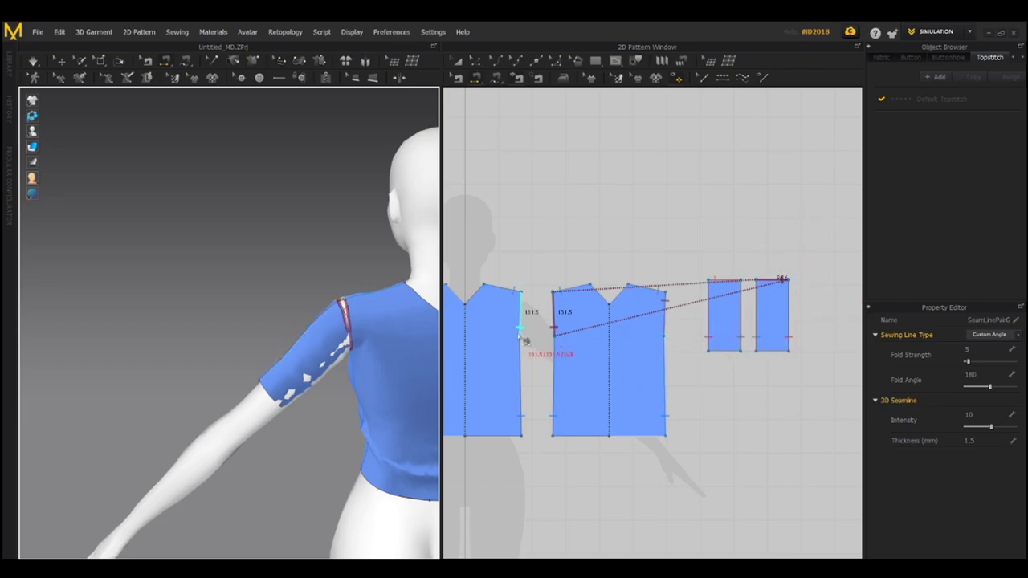
# Step: Select the mirrored sleeve panels, nudge them slightly on the arm and simulate the garment, viewed from the front
pyautogui.click(57, 61)
pyautogui.moveTo(819, 375); pyautogui.dragTo(641, 221)
pyautogui.moveTo(290, 346); pyautogui.dragTo(289, 348)
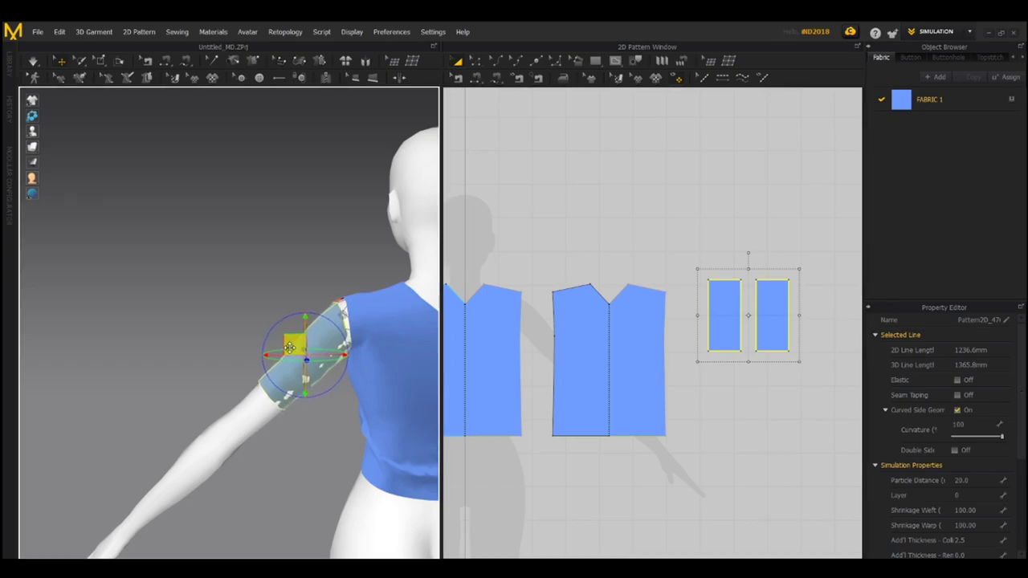
pyautogui.click(32, 61)
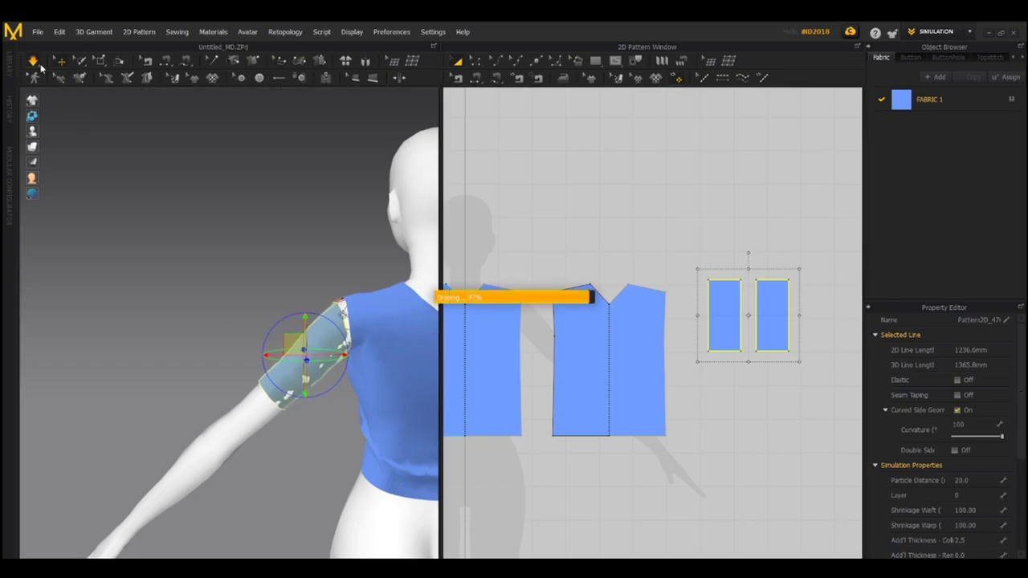
pyautogui.rightClick(209, 274)
pyautogui.click(225, 280)
pyautogui.scroll(5, 199, 300)
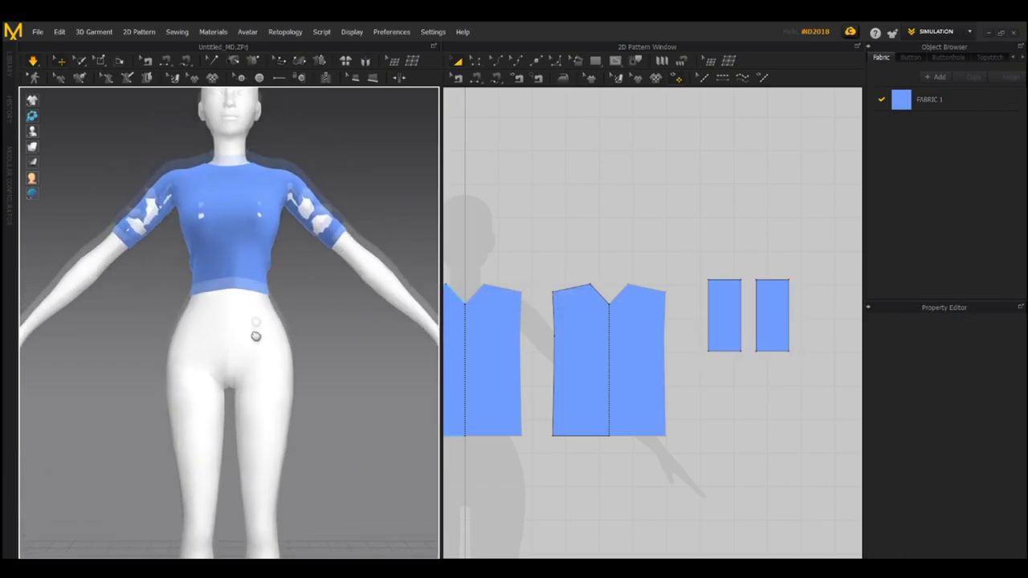
# Step: Pull the mirrored sleeve's front panel away from the arm during simulation so it settles over the skin
pyautogui.moveTo(222, 329); pyautogui.dragTo(118, 359, button='right')
pyautogui.click(186, 296)
pyautogui.click(234, 352)
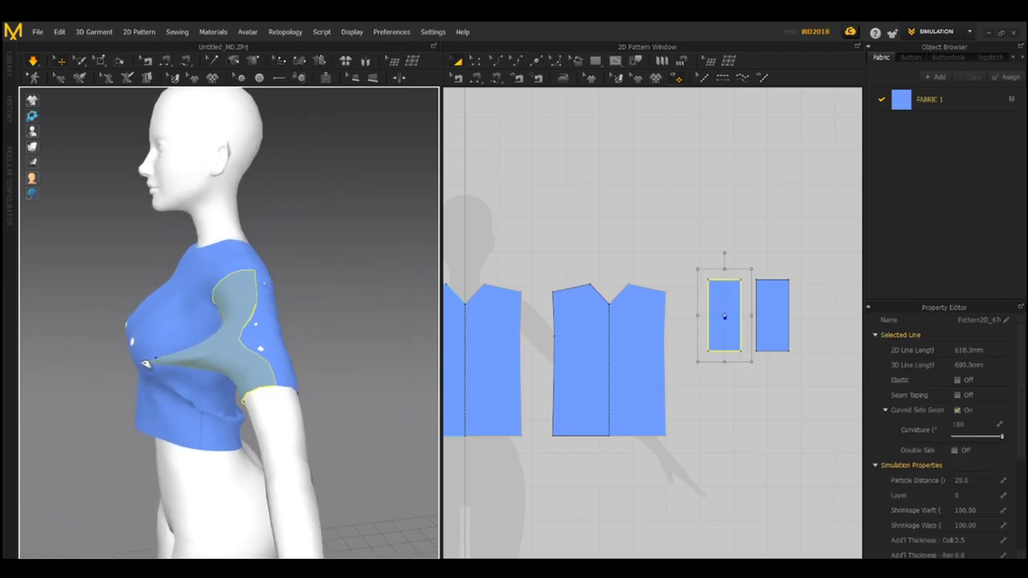
pyautogui.moveTo(235, 354); pyautogui.dragTo(289, 391, button='right')
pyautogui.rightClick(318, 311)
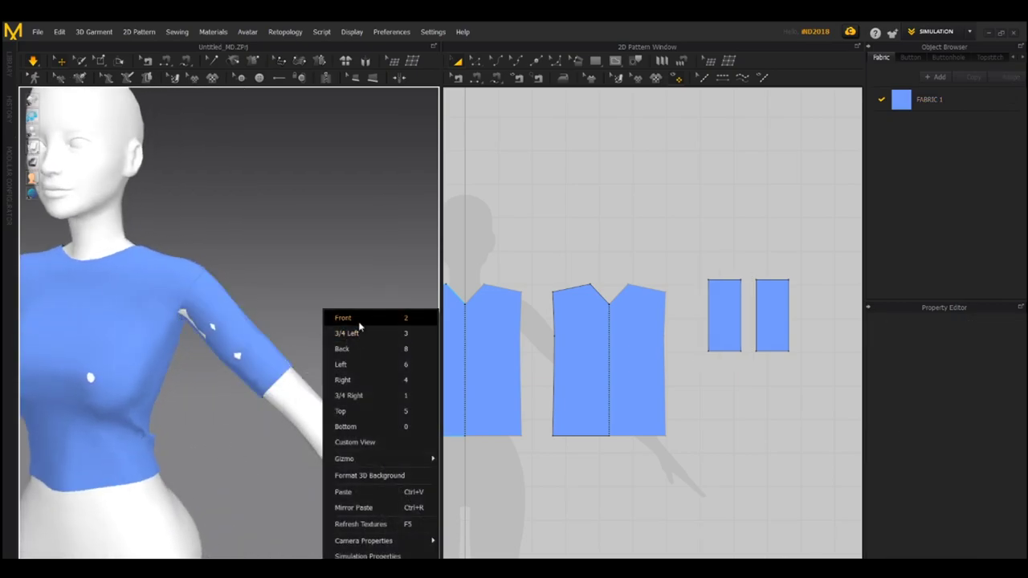
pyautogui.click(336, 318)
pyautogui.scroll(3, 223, 312)
pyautogui.scroll(-3, 223, 312)
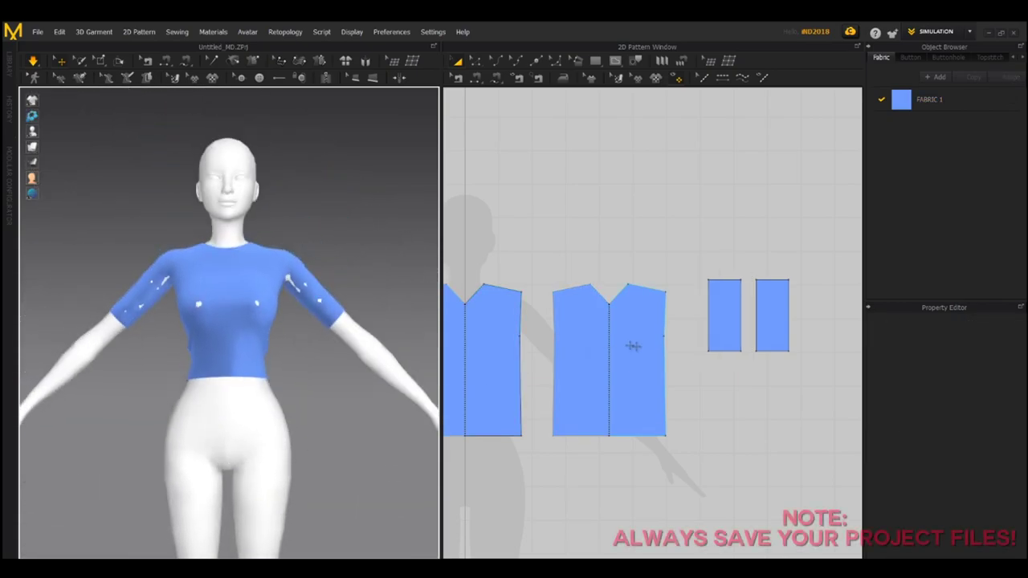
# Step: Select all bodice and sleeve pattern pieces and display the garment in mesh view
pyautogui.scroll(-3, 662, 382)
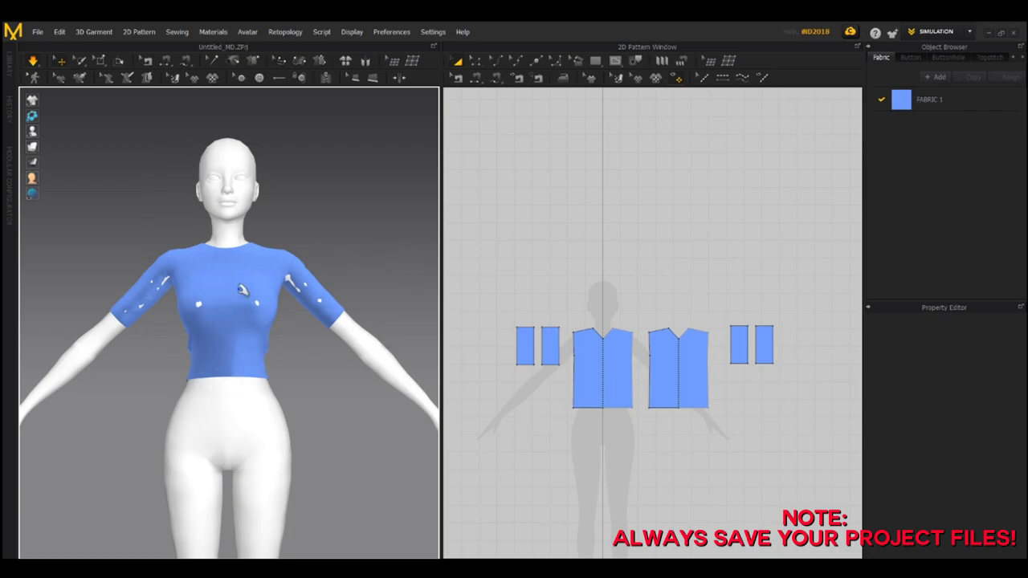
pyautogui.moveTo(850, 478); pyautogui.dragTo(479, 287)
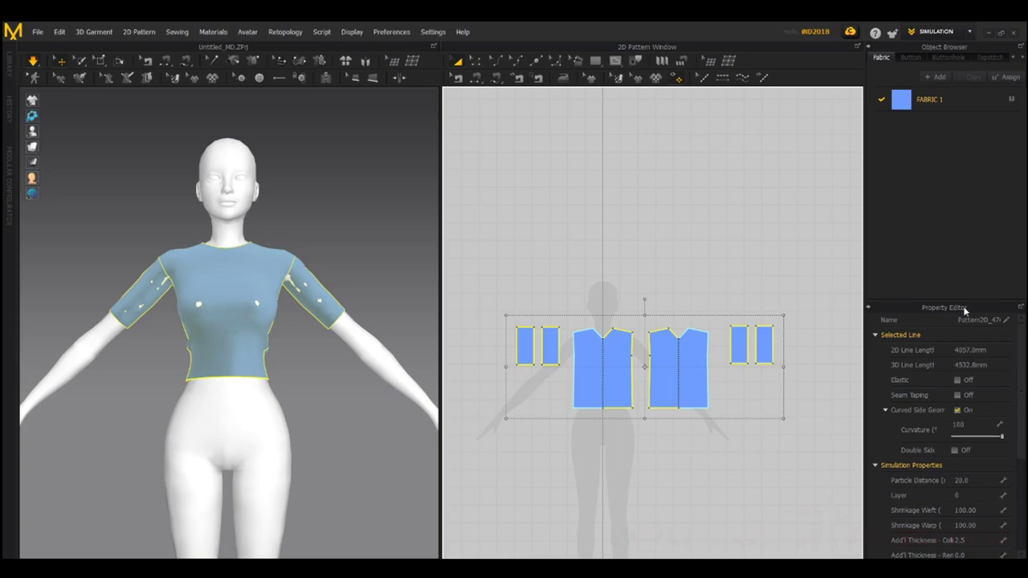
pyautogui.click(963, 481)
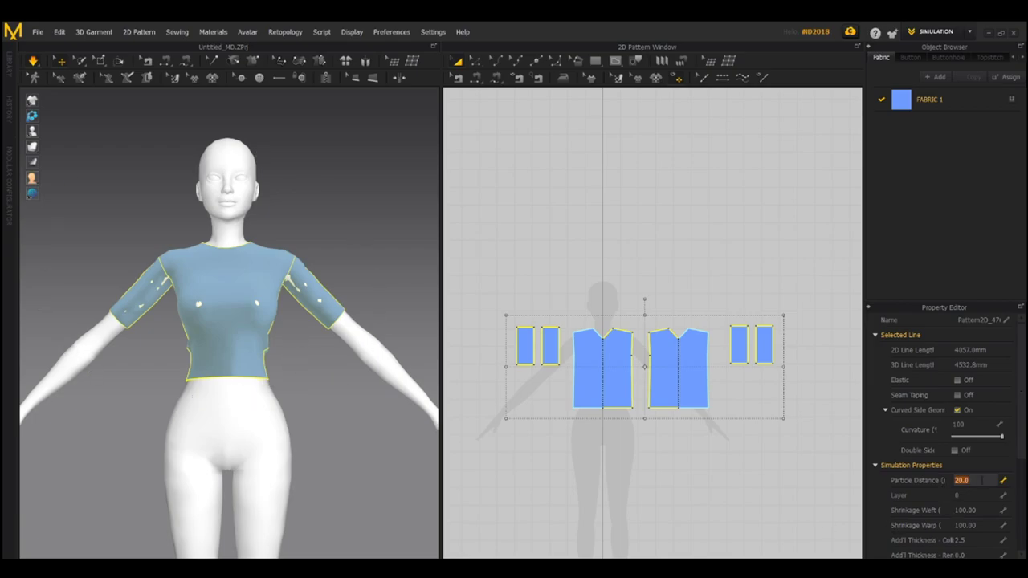
pyautogui.click(915, 480)
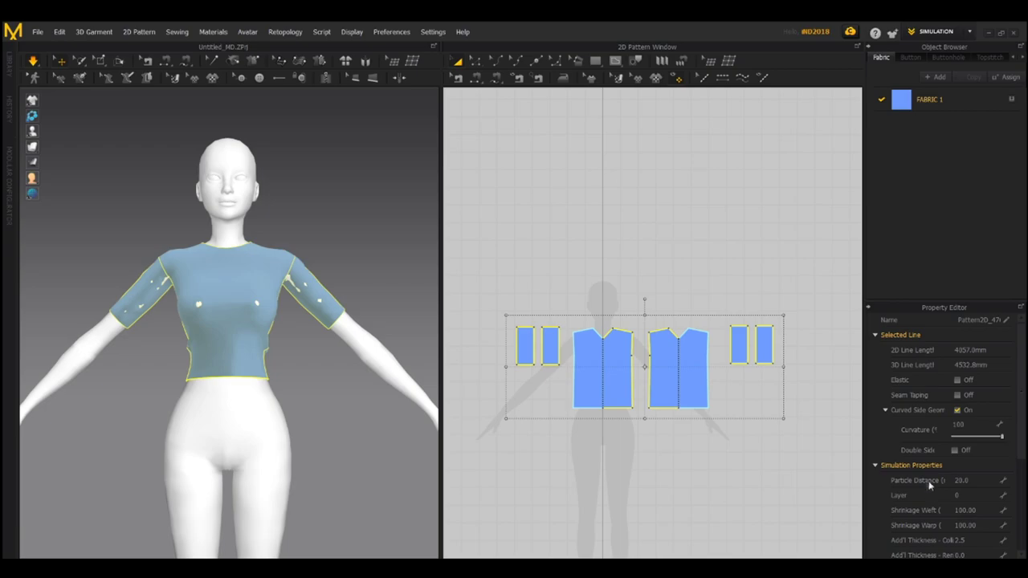
pyautogui.click(983, 481)
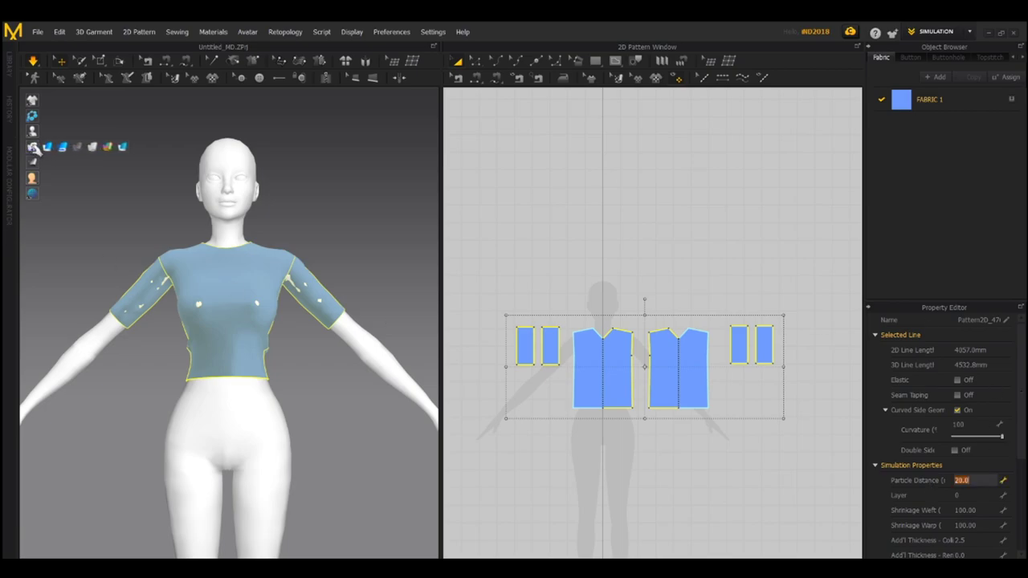
pyautogui.click(94, 147)
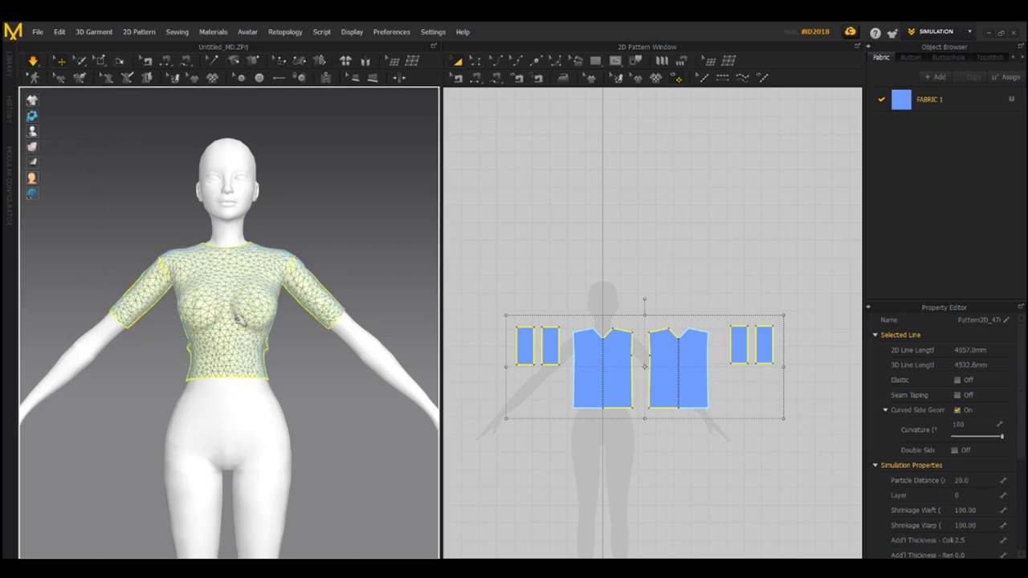
pyautogui.scroll(5, 221, 349)
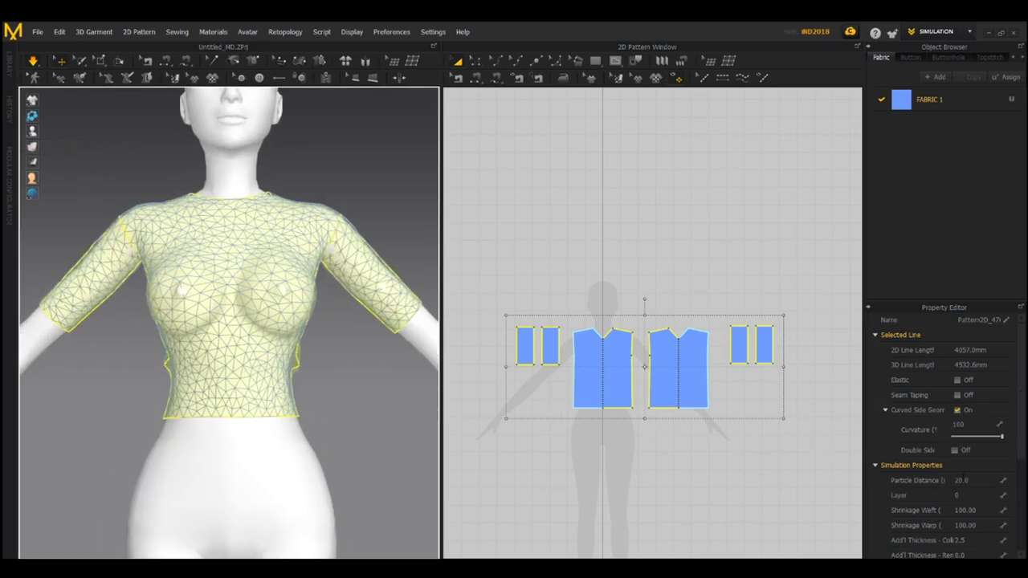
# Step: Tug the simulated mesh at the front shoulder and the upper sleeve, keeping all pattern pieces selected
pyautogui.click(148, 235)
pyautogui.moveTo(330, 236); pyautogui.dragTo(395, 236)
pyautogui.click(965, 479)
pyautogui.click(200, 227)
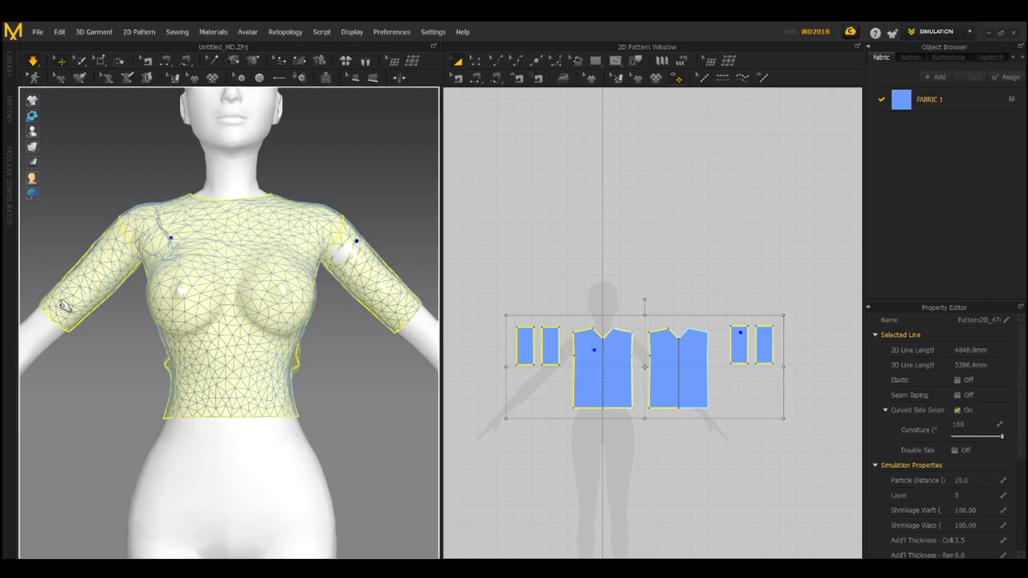
# Step: Set the particle distance of all bodice and sleeve pattern pieces to 10 and return to the front view
pyautogui.click(972, 481)
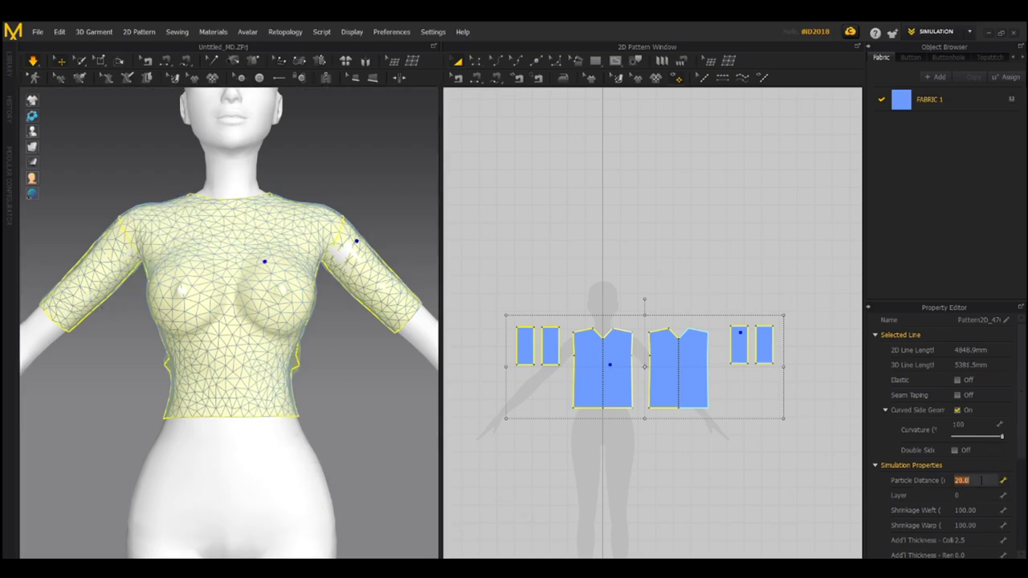
pyautogui.write('10')
pyautogui.press('Return')
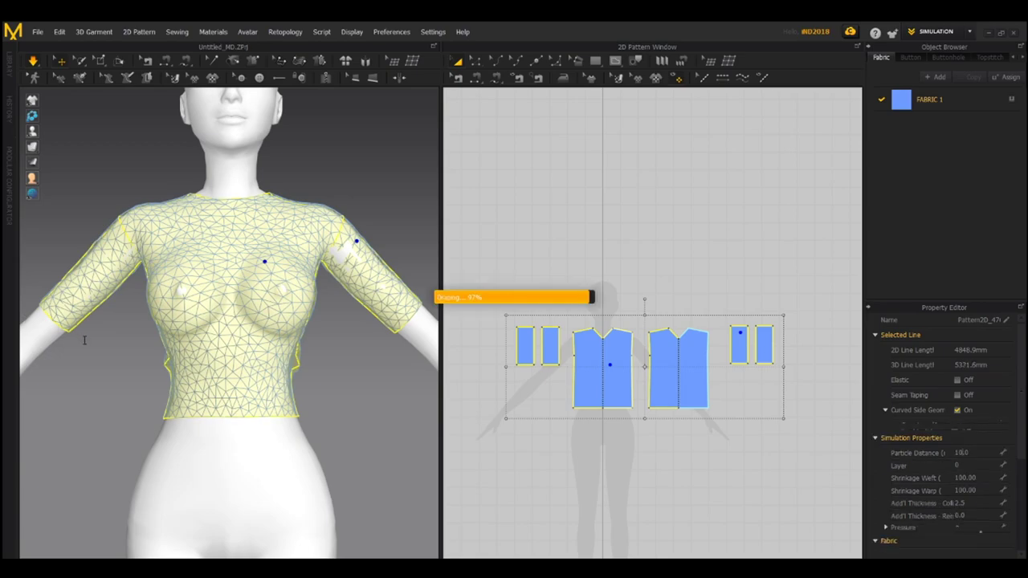
pyautogui.moveTo(83, 340); pyautogui.dragTo(355, 356, button='right')
pyautogui.rightClick(360, 358)
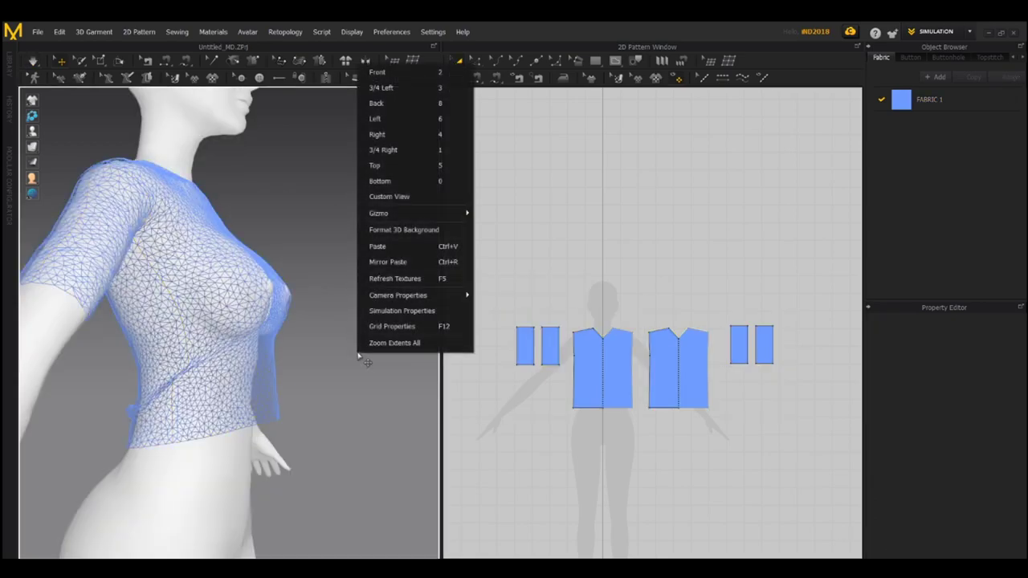
pyautogui.click(384, 72)
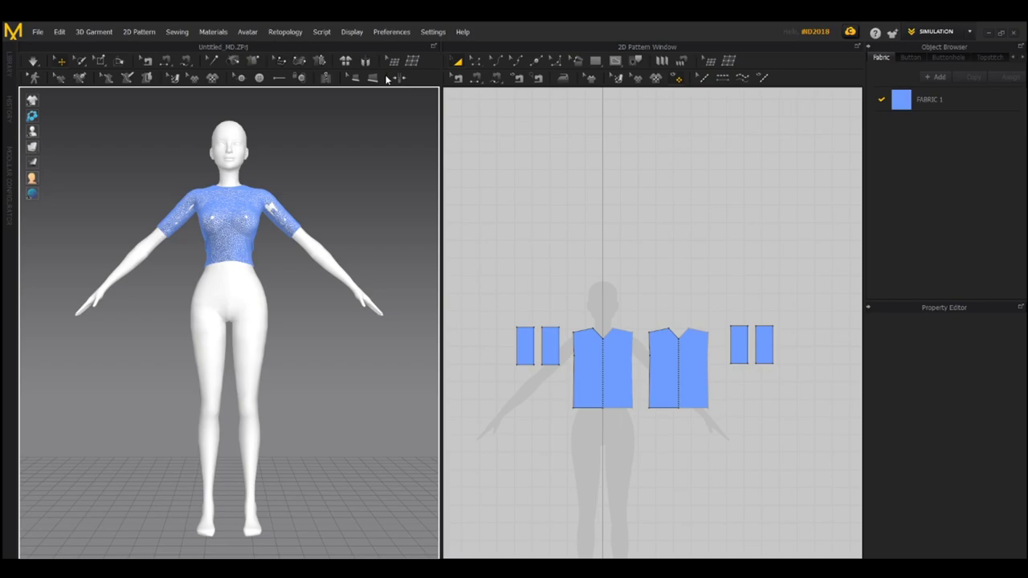
pyautogui.scroll(4, 273, 276)
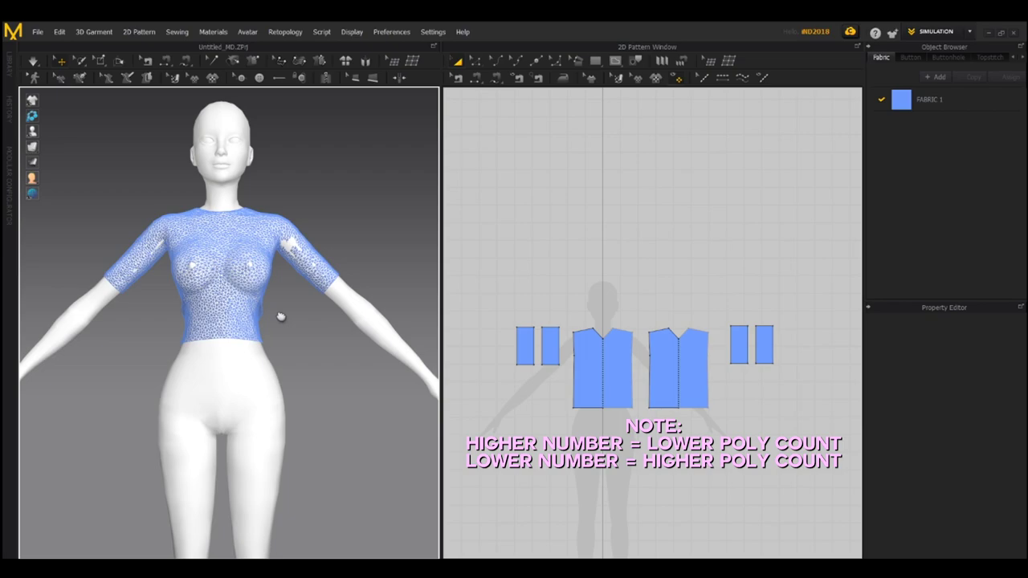
# Step: Examine the front bodice's finer mesh from several angles and check its particle distance, ending in the front view
pyautogui.moveTo(271, 278); pyautogui.dragTo(326, 359, button='right')
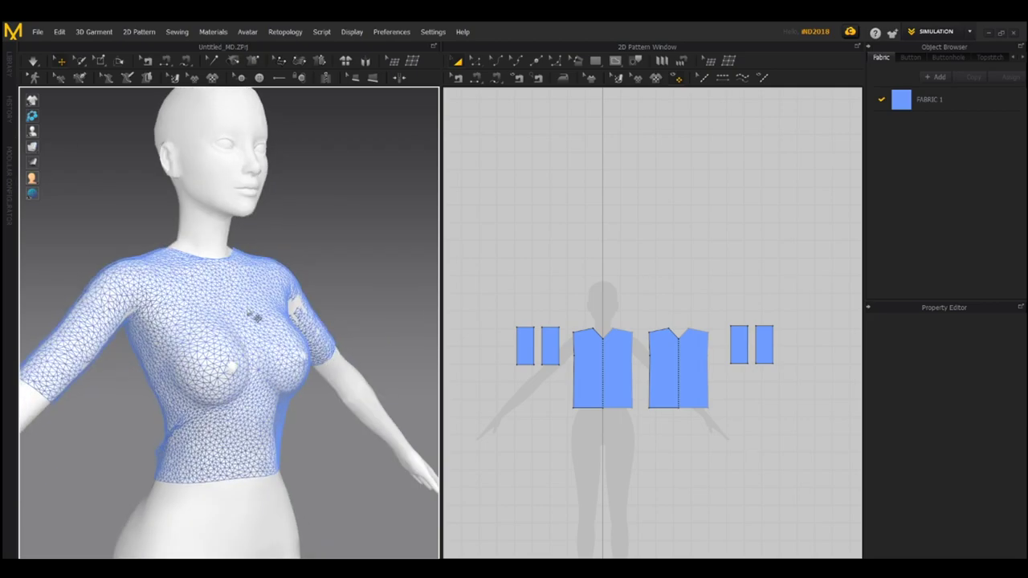
pyautogui.click(230, 294)
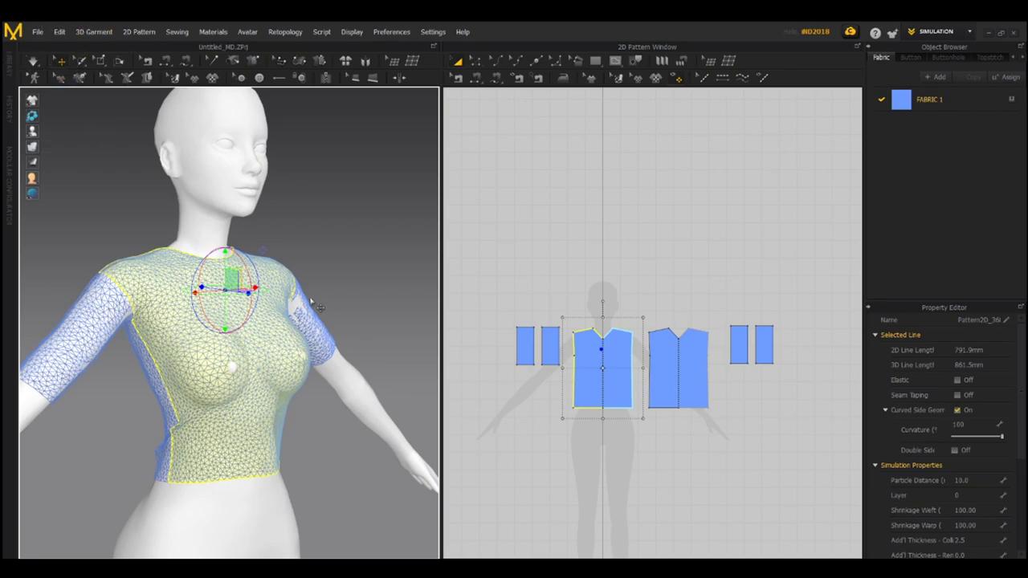
pyautogui.moveTo(331, 357)
pyautogui.mouseDown(button='right')
pyautogui.moveTo(321, 354)
pyautogui.moveTo(336, 352)
pyautogui.mouseUp(button='right')
pyautogui.click(349, 248)
pyautogui.click(136, 270)
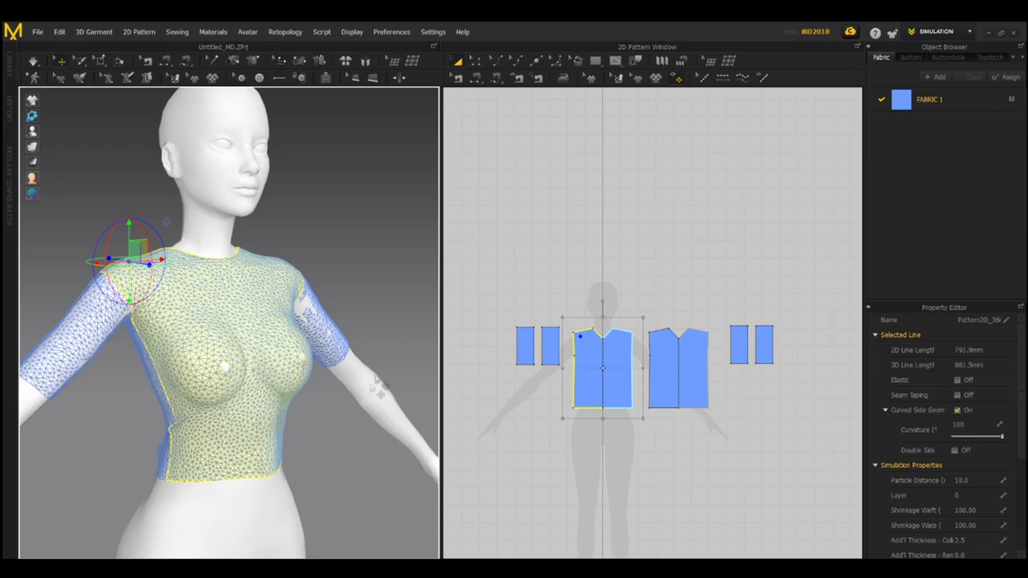
pyautogui.click(980, 480)
pyautogui.click(989, 482)
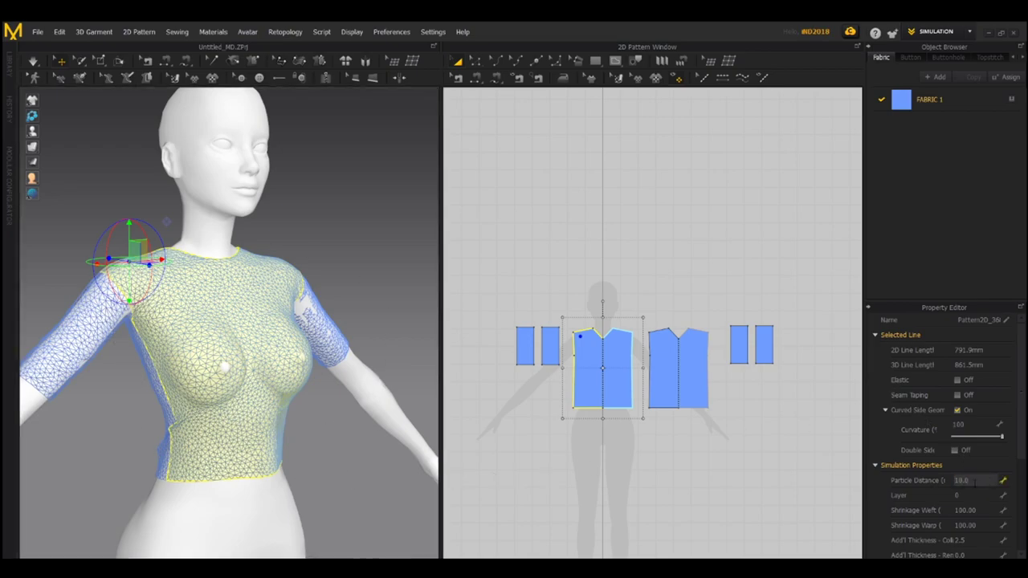
pyautogui.moveTo(340, 285); pyautogui.dragTo(278, 289, button='right')
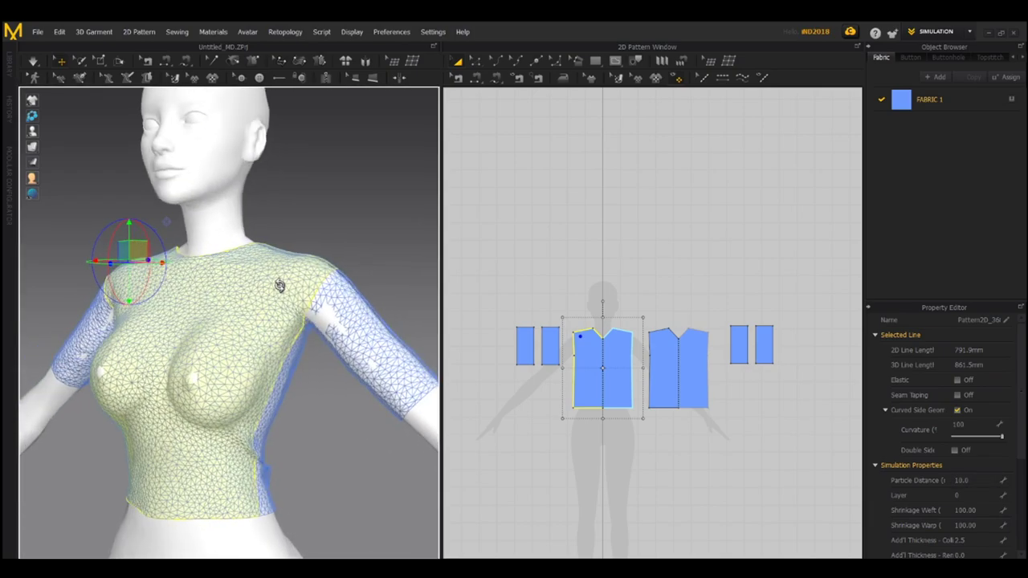
pyautogui.rightClick(341, 201)
pyautogui.click(356, 206)
pyautogui.scroll(3, 228, 286)
pyautogui.scroll(-1, 233, 348)
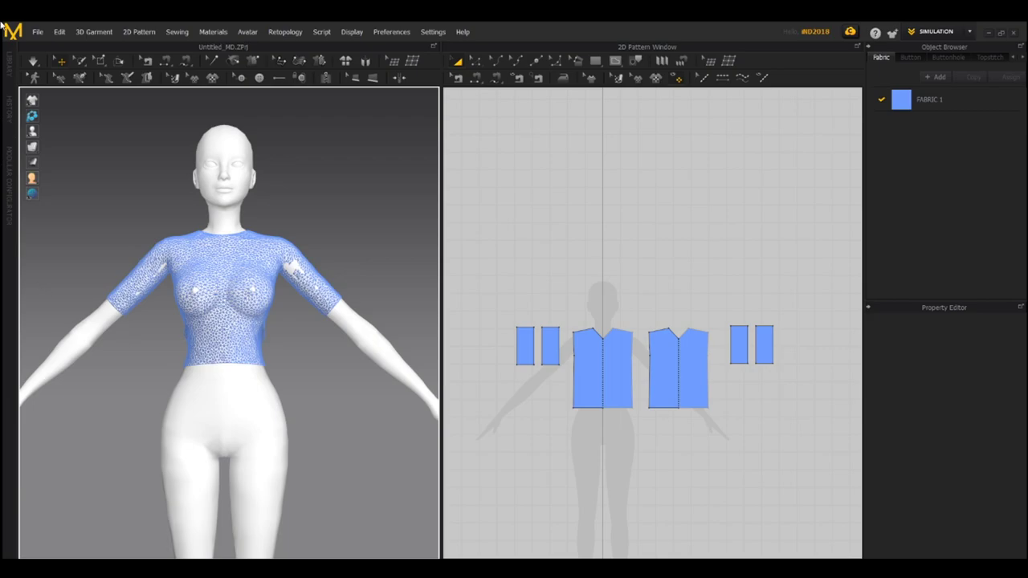
# Step: Restart the simulation and switch the garment from mesh view to its solid blue fabric display
pyautogui.click(33, 62)
pyautogui.moveTo(32, 146)
pyautogui.click(50, 146)
pyautogui.moveTo(165, 311)
pyautogui.mouseDown(button='right')
pyautogui.moveTo(248, 298)
pyautogui.moveTo(207, 291)
pyautogui.moveTo(241, 285)
pyautogui.moveTo(477, 289)
pyautogui.moveTo(495, 281)
pyautogui.moveTo(269, 275)
pyautogui.mouseUp(button='right')
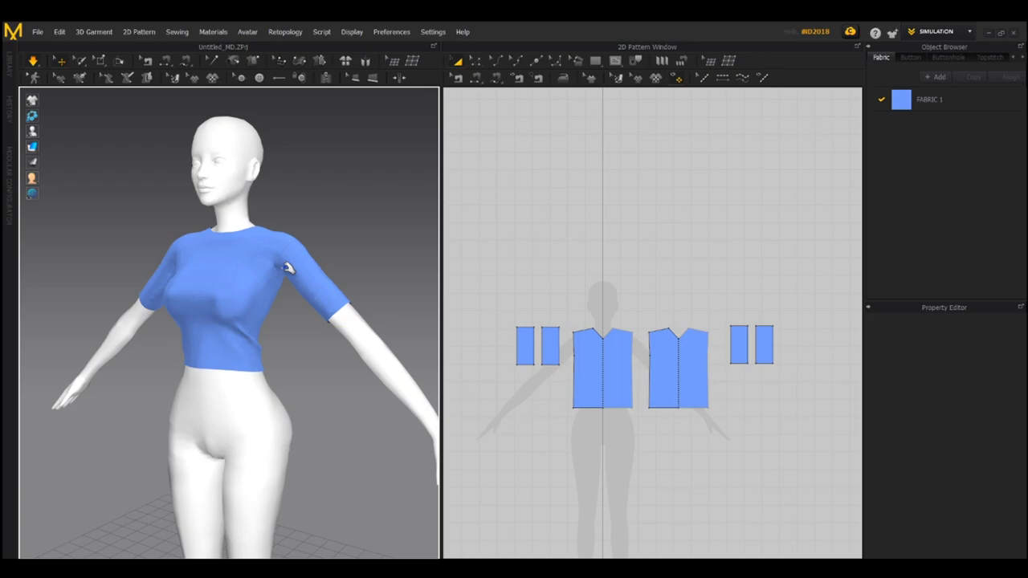
# Step: Select the mirrored sleeve's front panel and open its particle distance for editing
pyautogui.click(288, 268)
pyautogui.moveTo(278, 340); pyautogui.dragTo(326, 342, button='right')
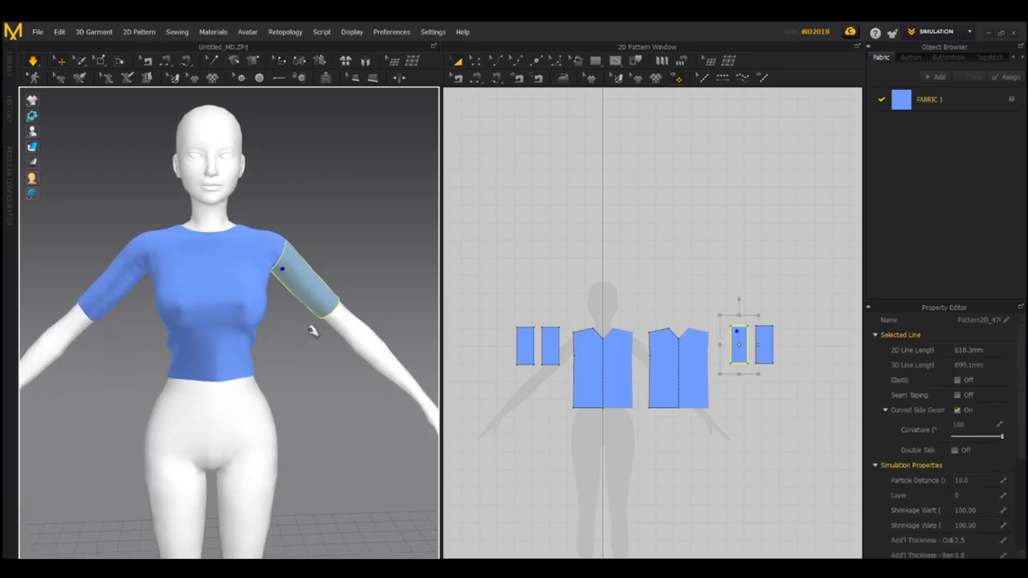
pyautogui.scroll(5, 241, 315)
pyautogui.scroll(2, 236, 329)
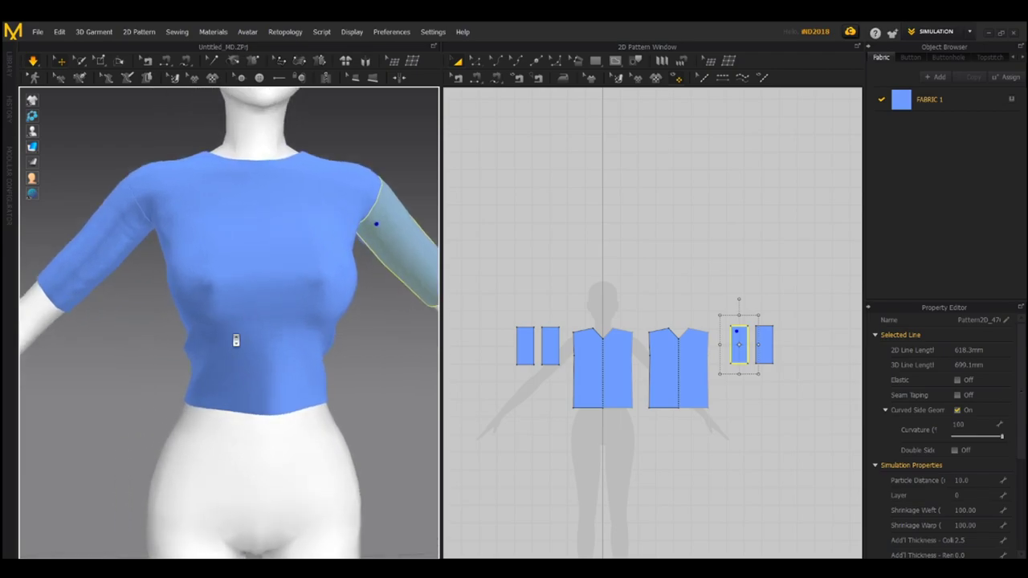
pyautogui.click(961, 481)
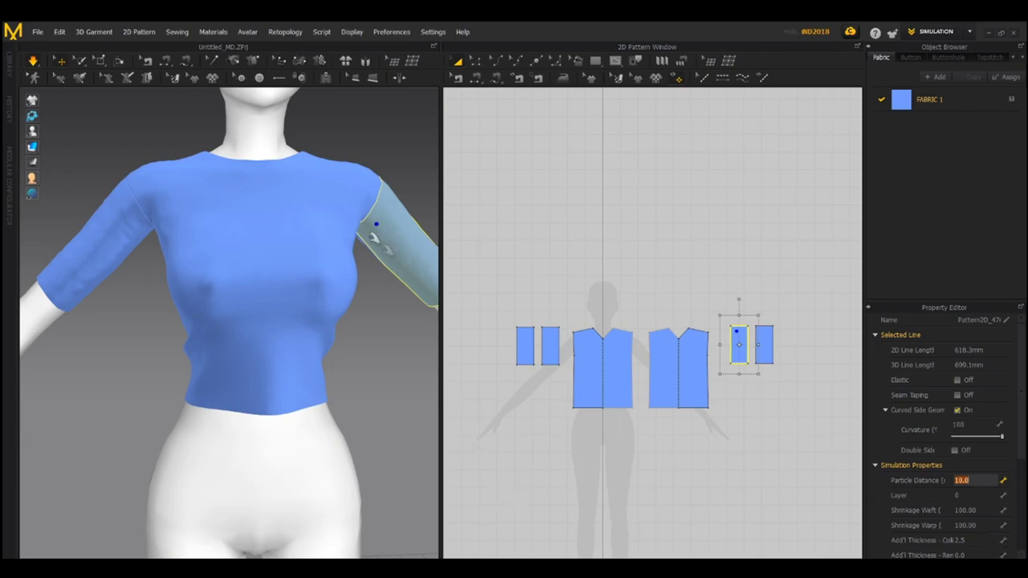
# Step: Tug the front bodice near the waist during simulation and open its particle distance for editing
pyautogui.moveTo(264, 312); pyautogui.dragTo(168, 375)
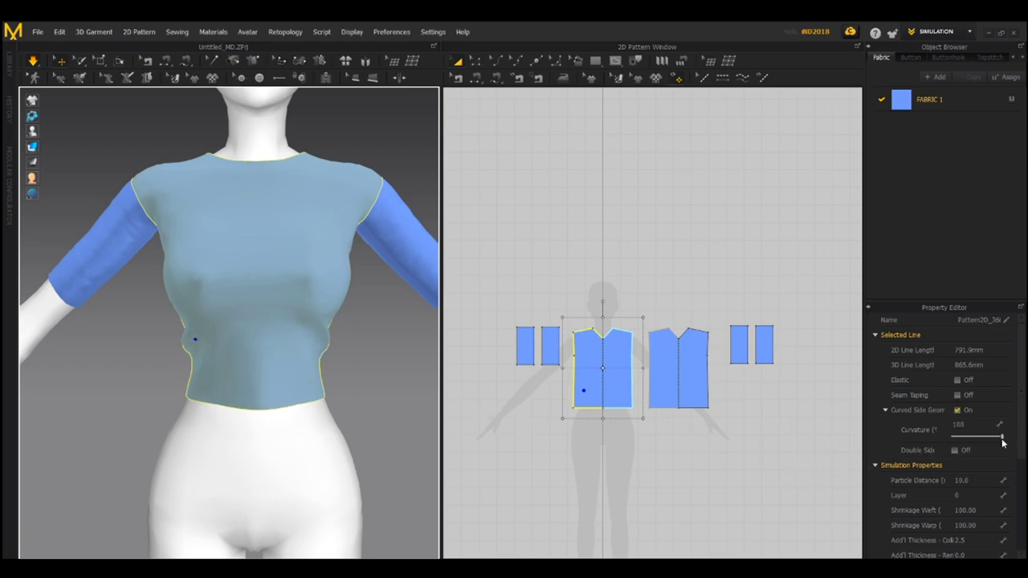
pyautogui.scroll(-3, 981, 518)
pyautogui.scroll(4, 964, 490)
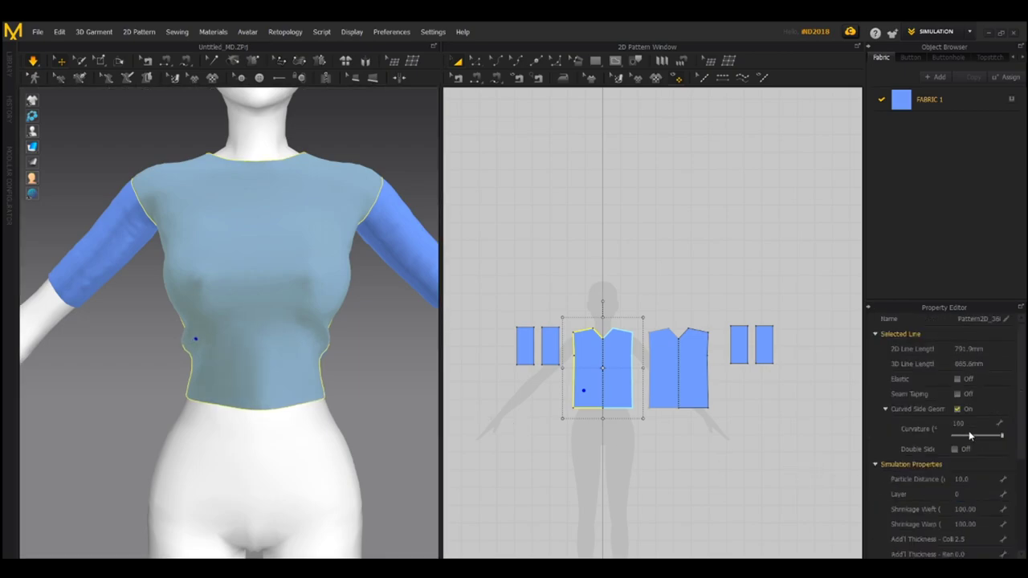
pyautogui.click(974, 480)
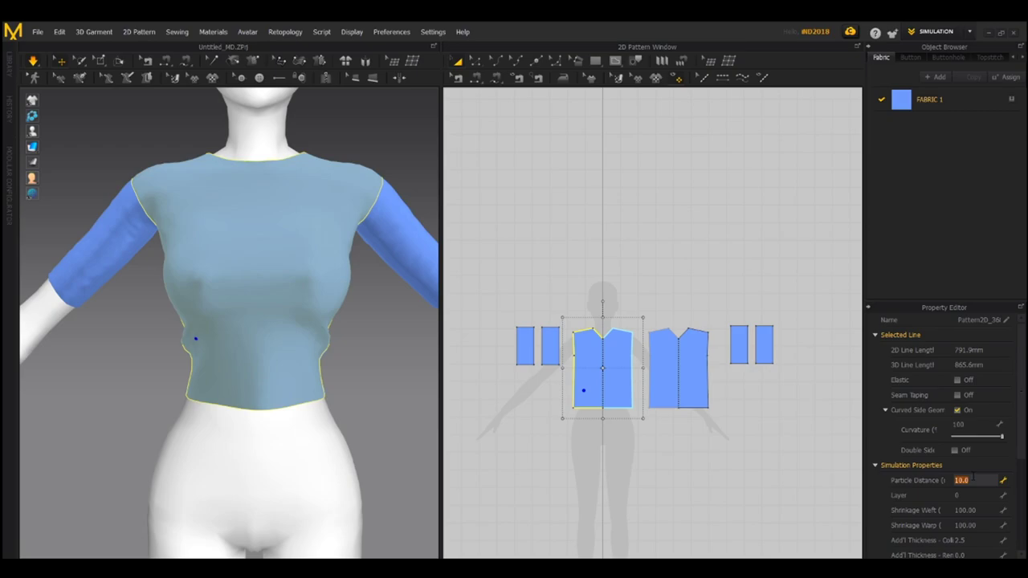
# Step: Examine the folded fabric at the back waist up close, selecting and deselecting the back bodice piece
pyautogui.moveTo(145, 343); pyautogui.dragTo(184, 370, button='right')
pyautogui.scroll(5, 233, 342)
pyautogui.moveTo(233, 342); pyautogui.dragTo(149, 340, button='right')
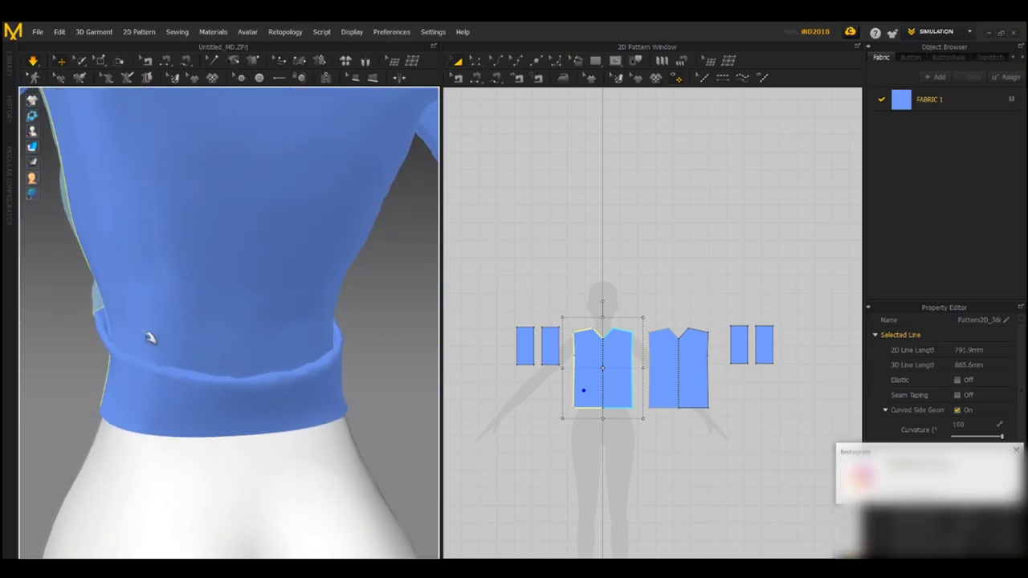
pyautogui.click(90, 360)
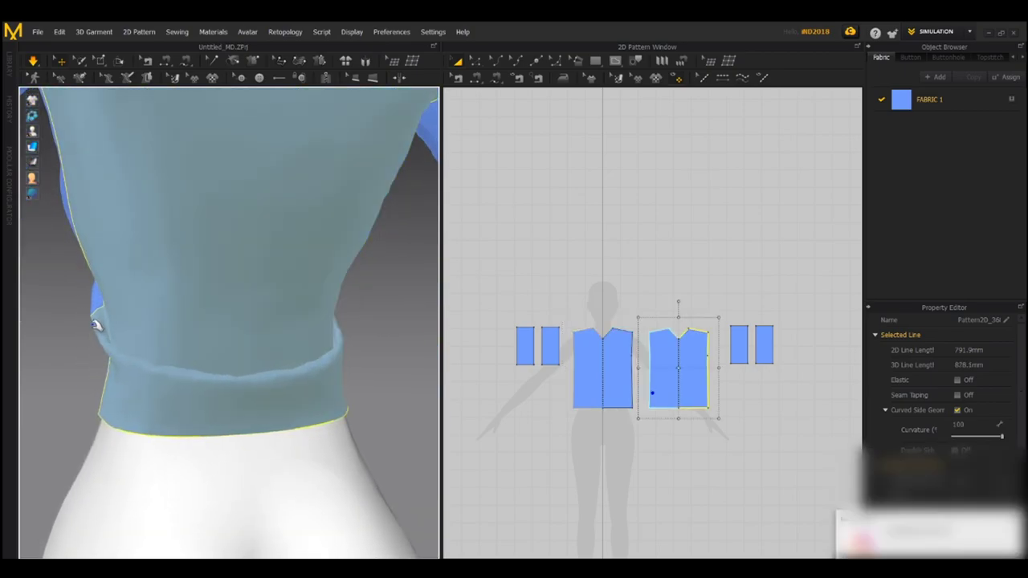
pyautogui.click(376, 358)
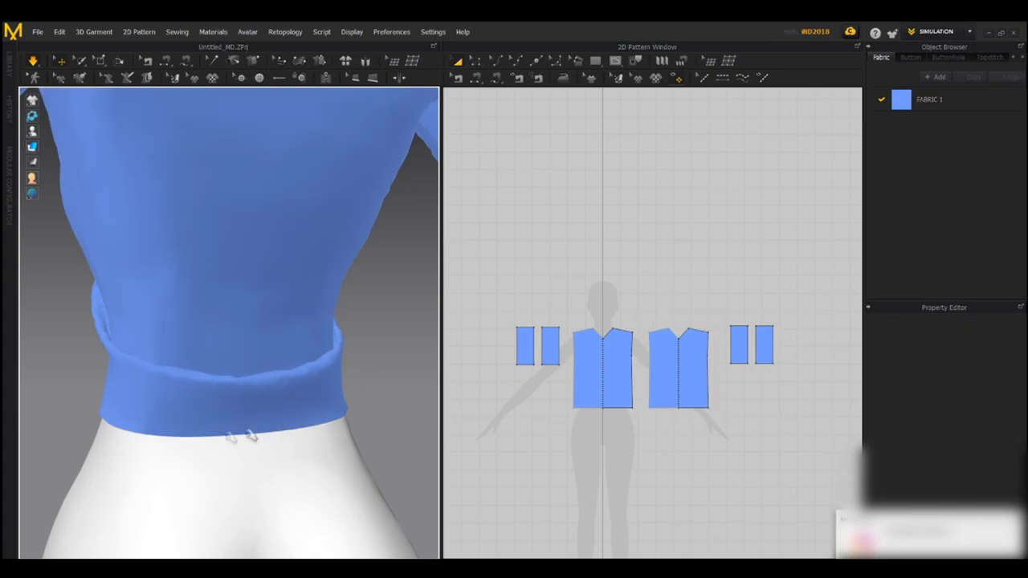
pyautogui.scroll(5, 193, 421)
pyautogui.scroll(3, 179, 402)
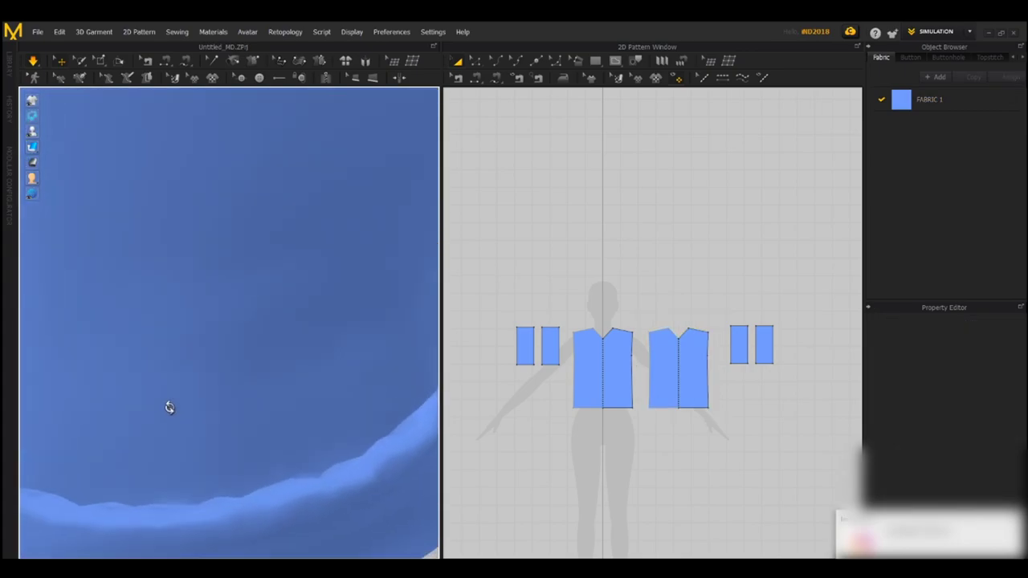
pyautogui.scroll(-3, 168, 409)
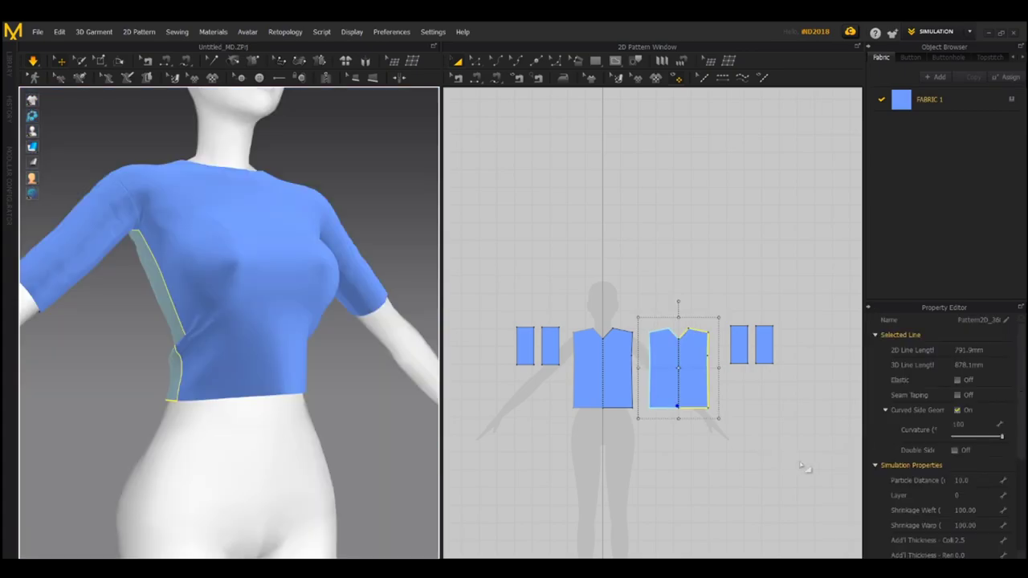
# Step: Select all bodice and sleeve pattern pieces and turn on Remesh (Beta) for them
pyautogui.click(828, 488)
pyautogui.moveTo(825, 491); pyautogui.dragTo(486, 254)
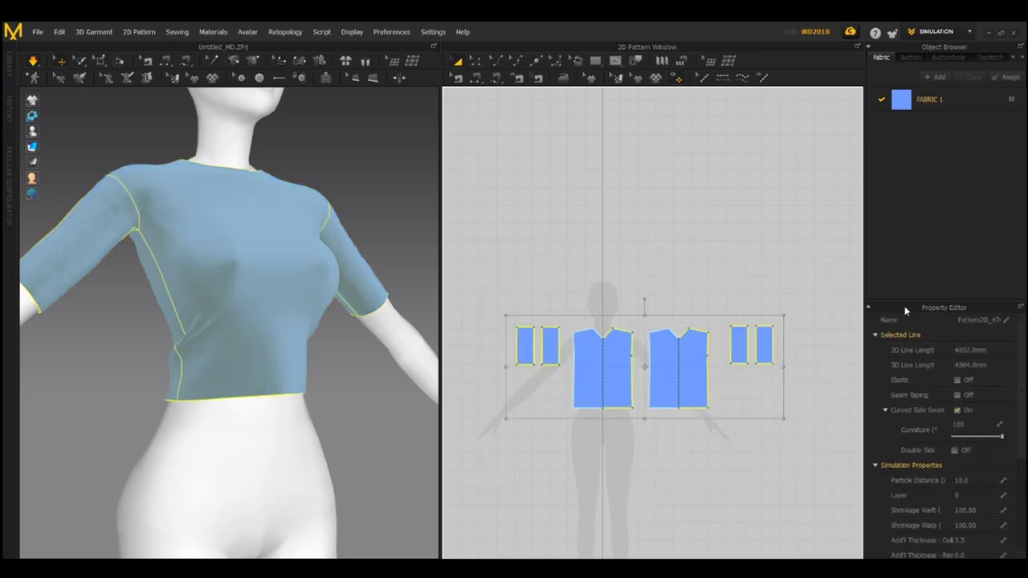
pyautogui.moveTo(1022, 335); pyautogui.dragTo(1021, 486)
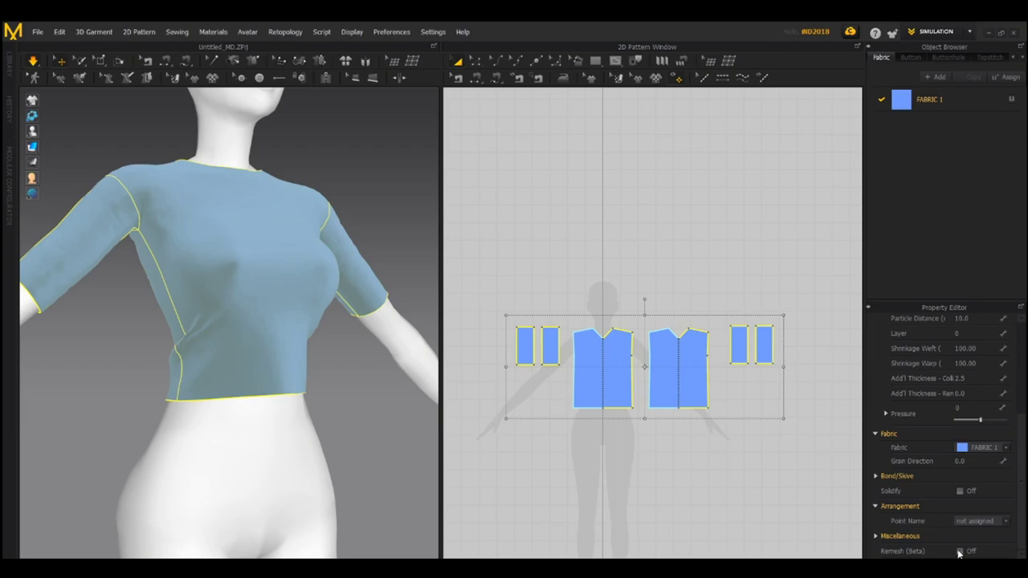
pyautogui.click(959, 551)
# Step: Pull the back bodice upward at the folded hem during simulation, tugging it at two spots around the waist
pyautogui.moveTo(393, 475); pyautogui.dragTo(99, 475, button='right')
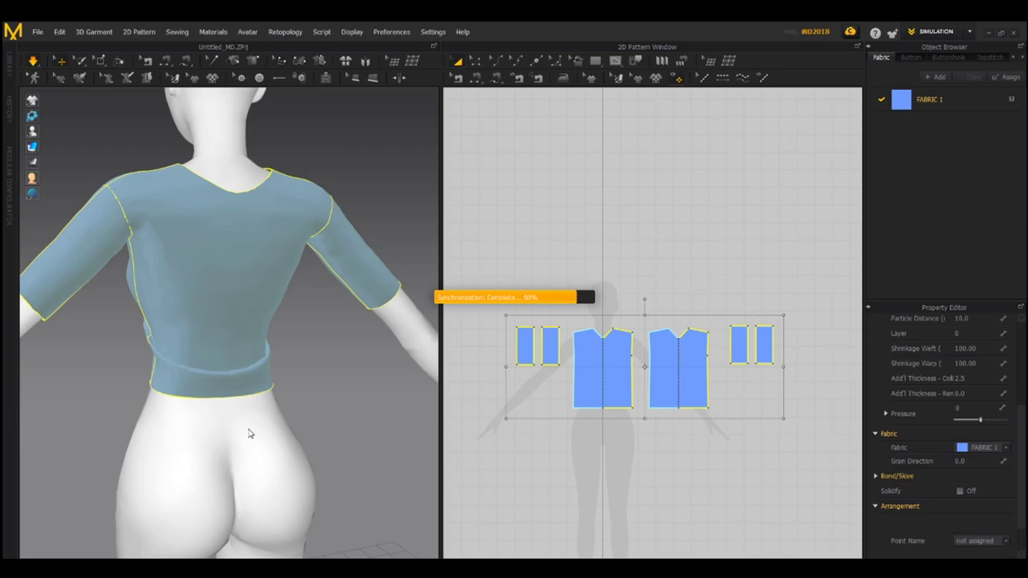
pyautogui.scroll(5, 248, 429)
pyautogui.moveTo(219, 427); pyautogui.dragTo(162, 464, button='right')
pyautogui.click(39, 366)
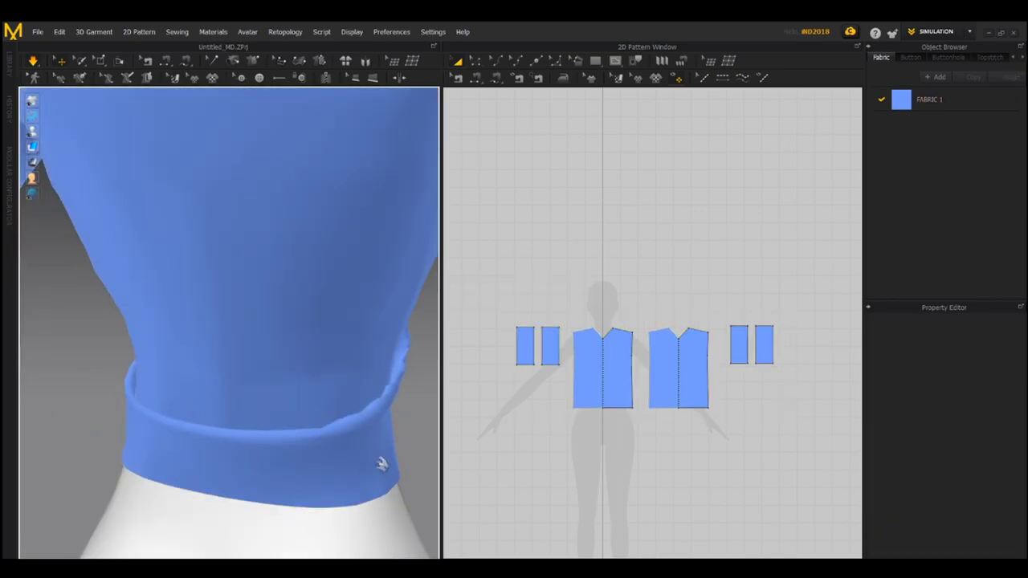
pyautogui.moveTo(382, 464); pyautogui.dragTo(382, 360)
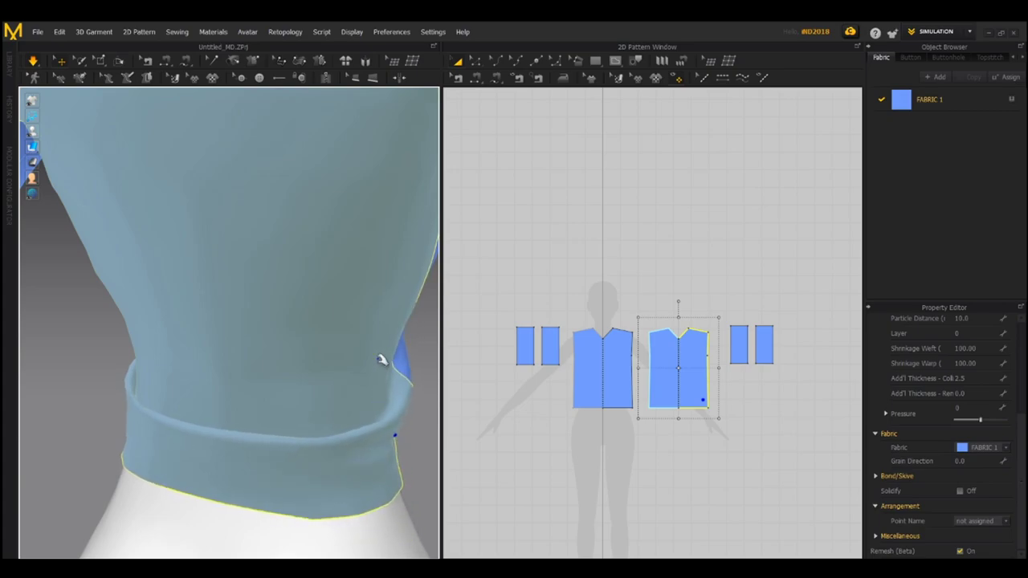
pyautogui.moveTo(129, 408); pyautogui.dragTo(266, 427, button='right')
pyautogui.moveTo(265, 426); pyautogui.dragTo(269, 298)
# Step: Check the draped top from the front and side, select the front bodice and display the garment in mesh view
pyautogui.rightClick(176, 311)
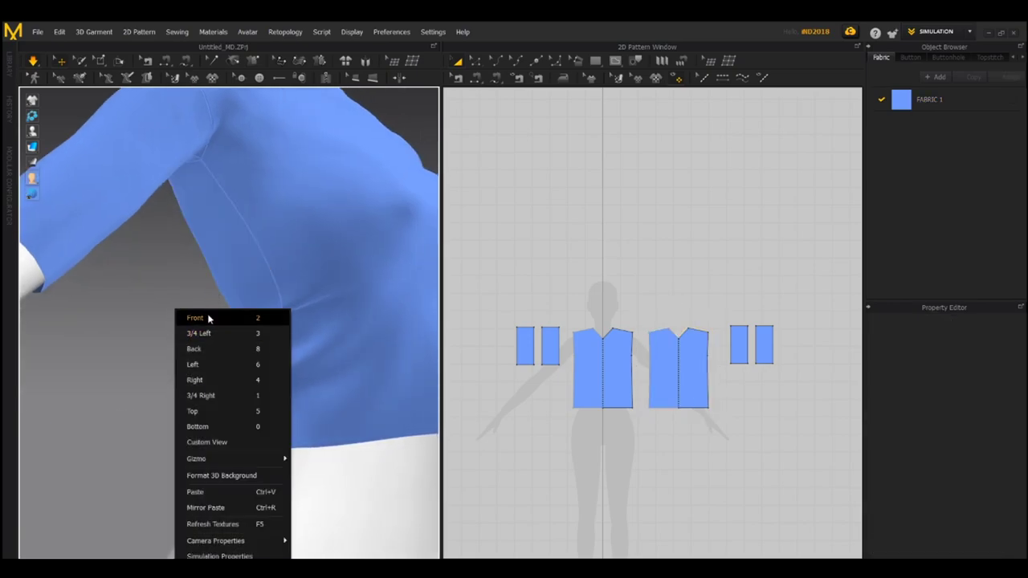
pyautogui.click(208, 319)
pyautogui.scroll(5, 276, 265)
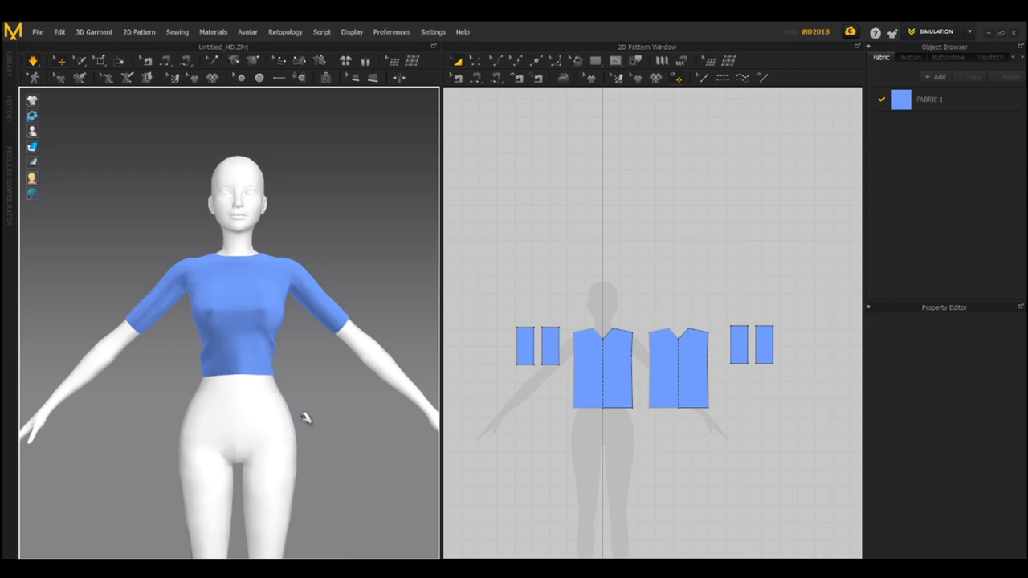
pyautogui.moveTo(238, 322); pyautogui.dragTo(377, 411, button='right')
pyautogui.moveTo(268, 337); pyautogui.dragTo(388, 345, button='right')
pyautogui.click(284, 309)
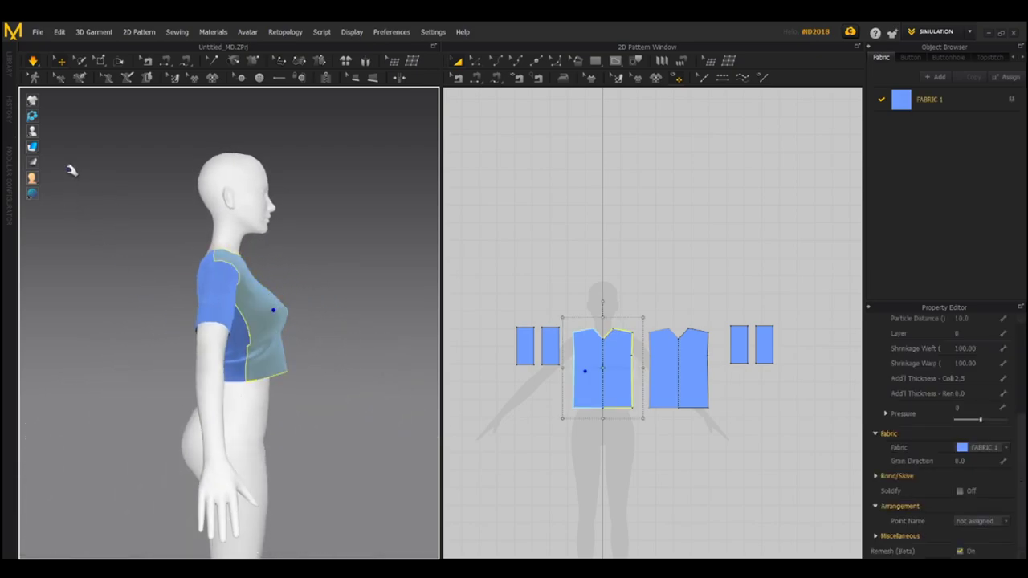
pyautogui.moveTo(292, 367); pyautogui.dragTo(162, 357, button='right')
pyautogui.moveTo(33, 148)
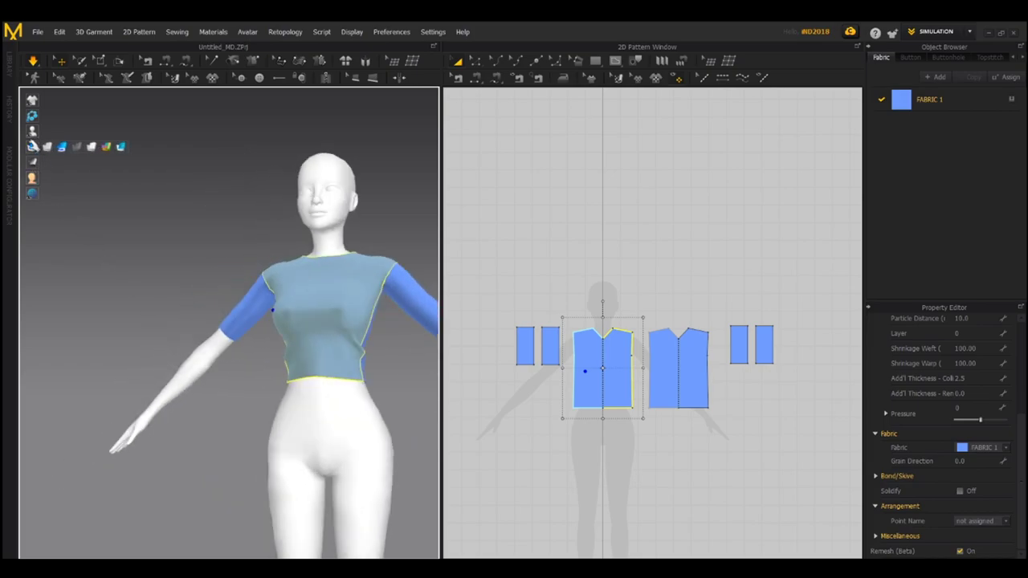
pyautogui.click(49, 147)
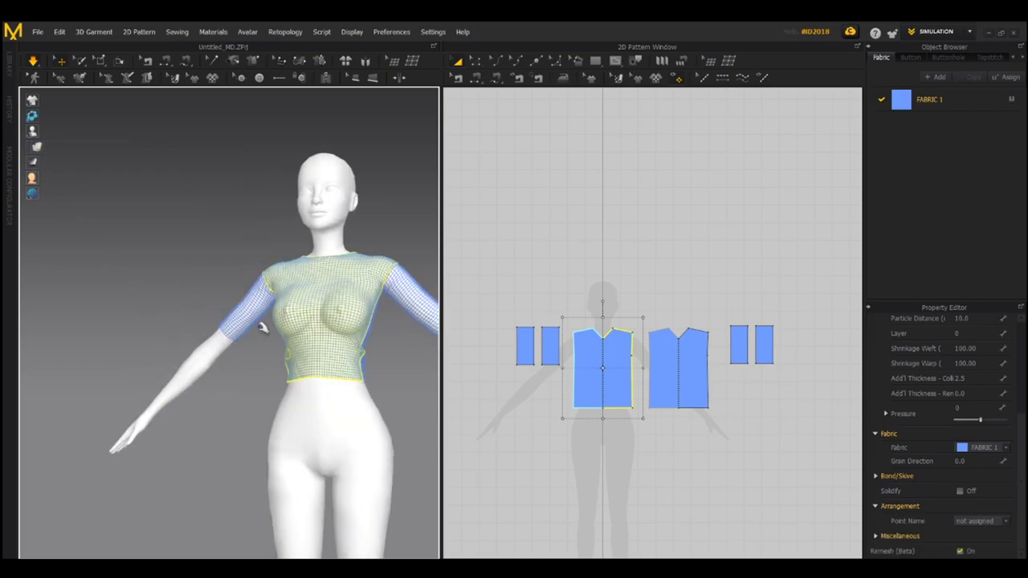
# Step: View the remeshed garment up close from the front and select the front bodice piece
pyautogui.rightClick(185, 293)
pyautogui.click(201, 300)
pyautogui.scroll(6, 281, 304)
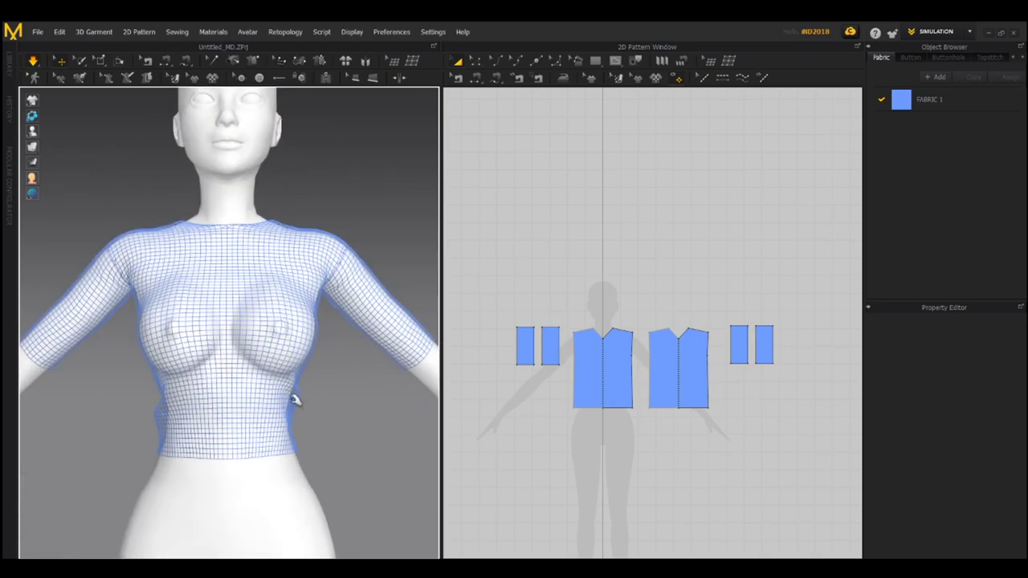
pyautogui.click(221, 417)
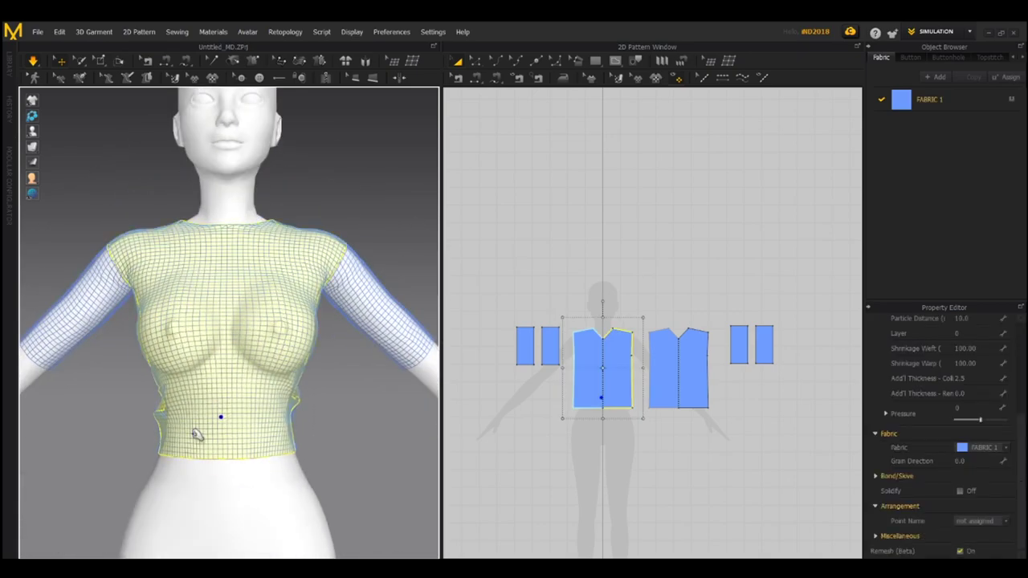
# Step: Examine the quad mesh on the avatar's right sleeve and on the whole top from the front and at an angle
pyautogui.click(76, 306)
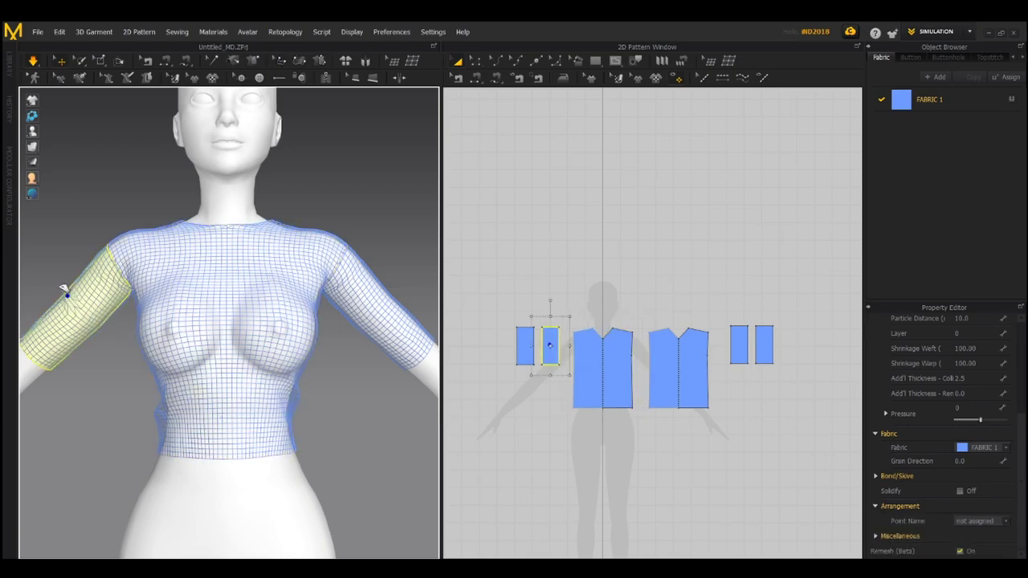
pyautogui.moveTo(63, 320); pyautogui.dragTo(230, 436, button='right')
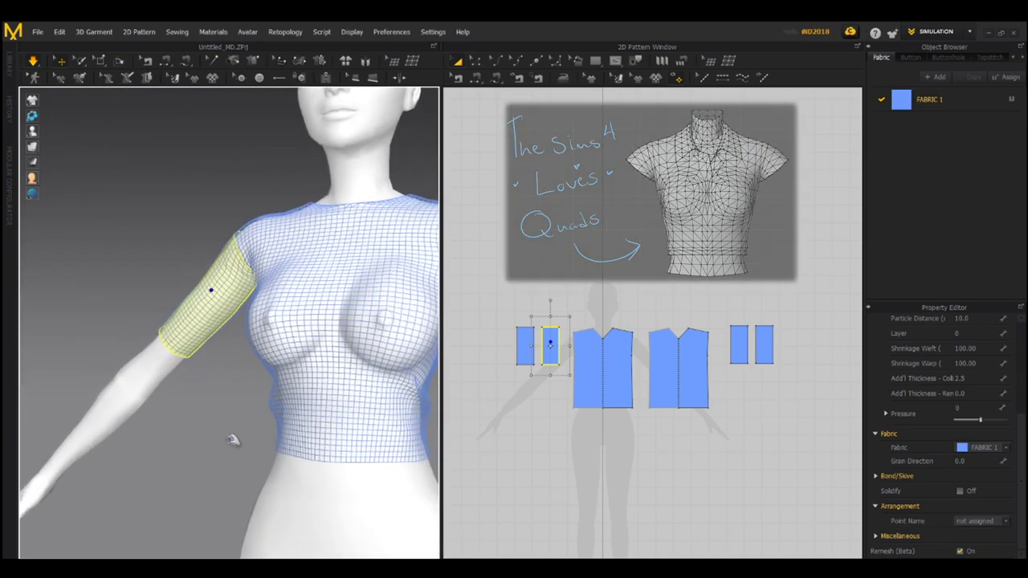
pyautogui.rightClick(219, 311)
pyautogui.click(230, 319)
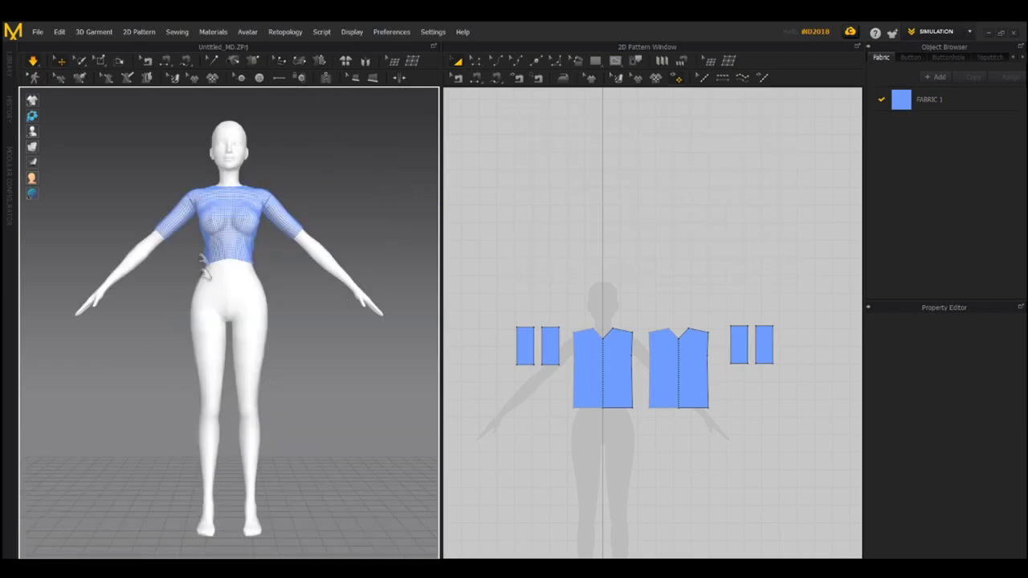
pyautogui.scroll(5, 217, 259)
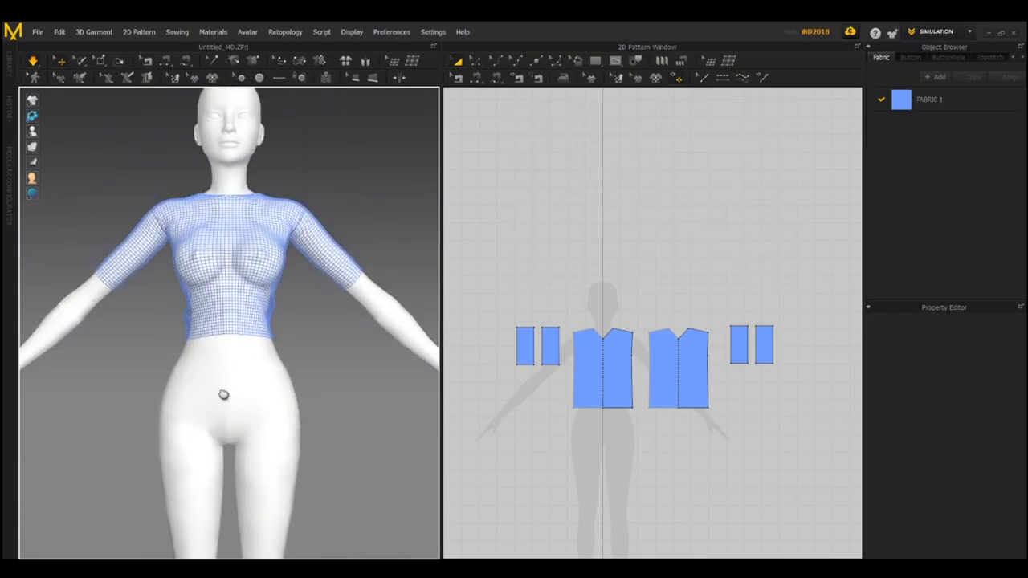
pyautogui.moveTo(776, 386); pyautogui.dragTo(522, 245)
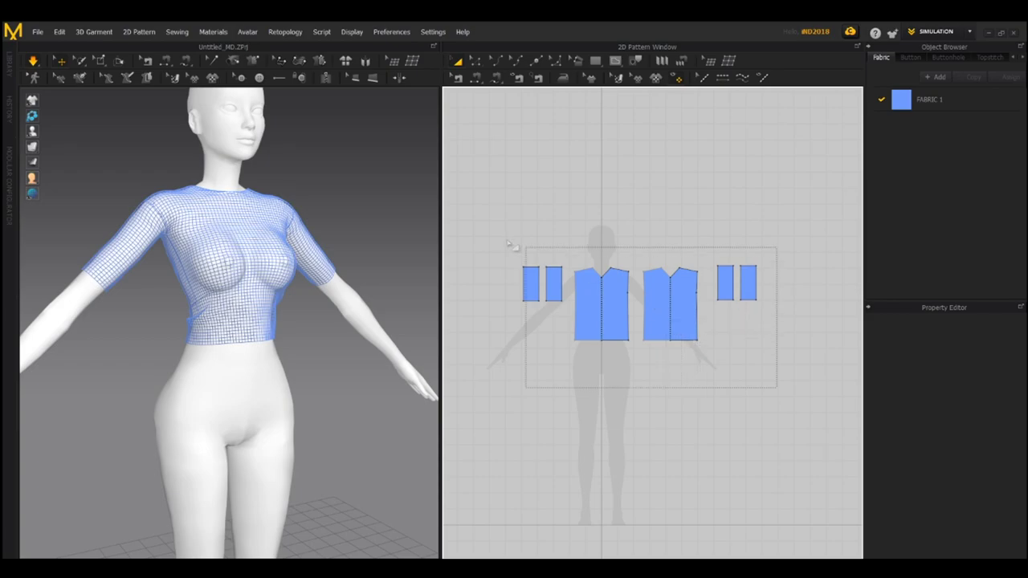
# Step: Return the avatar to the front view and display the garment with its solid fabric surface instead of the mesh
pyautogui.rightClick(339, 200)
pyautogui.click(356, 203)
pyautogui.scroll(5, 251, 249)
pyautogui.scroll(-2, 259, 374)
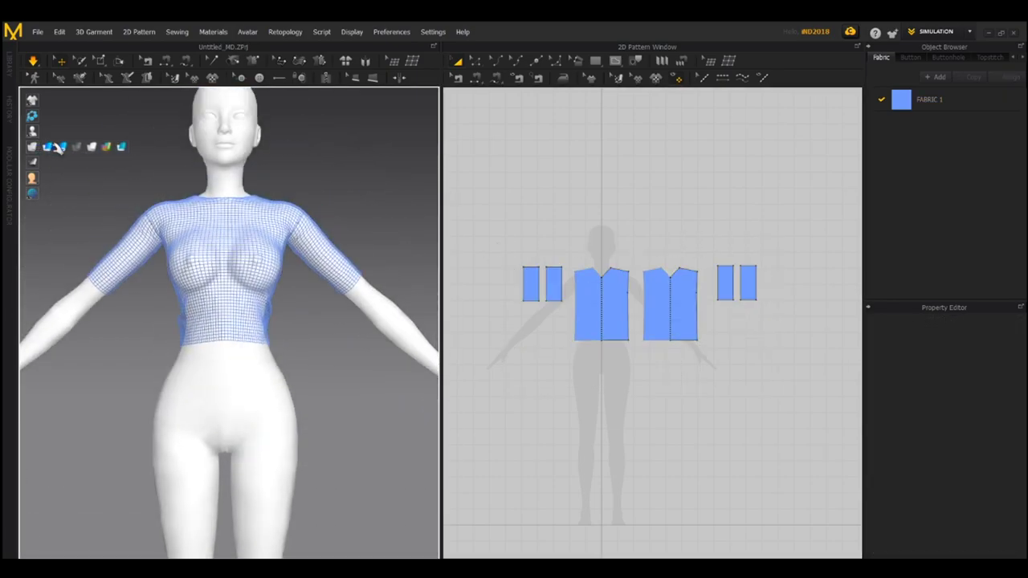
pyautogui.click(60, 147)
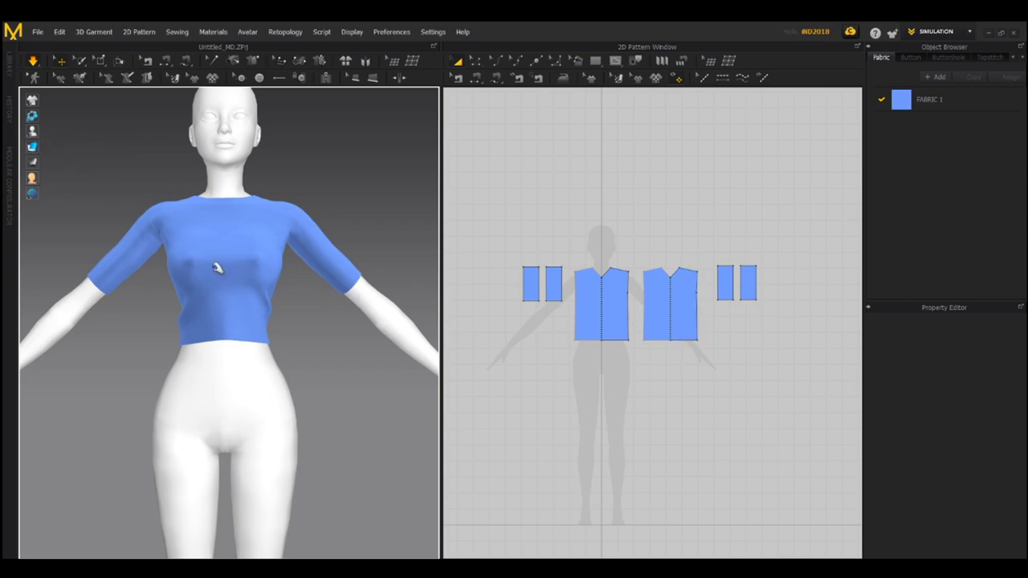
pyautogui.moveTo(505, 249); pyautogui.dragTo(570, 312)
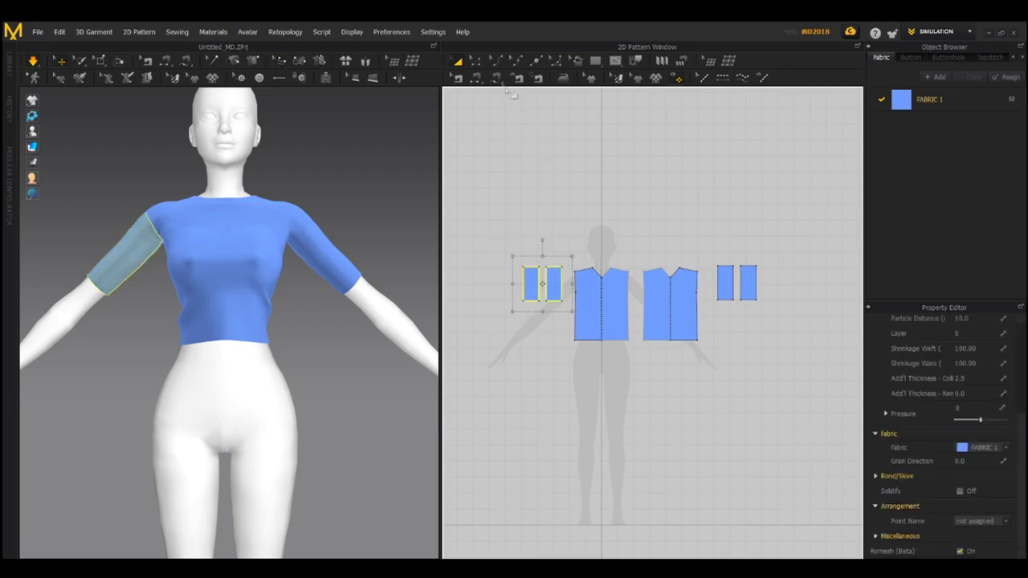
pyautogui.click(478, 76)
pyautogui.click(474, 60)
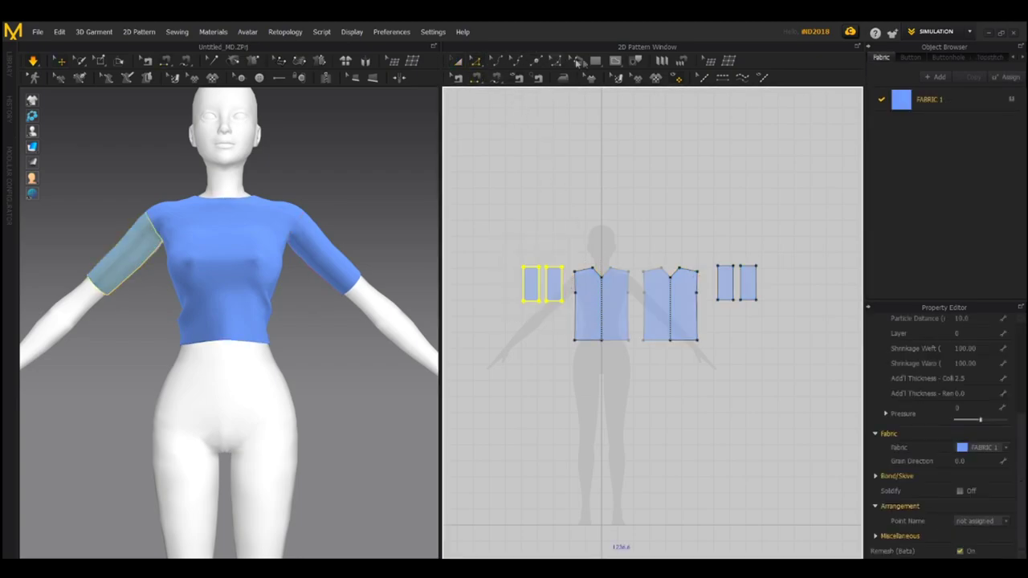
pyautogui.click(615, 60)
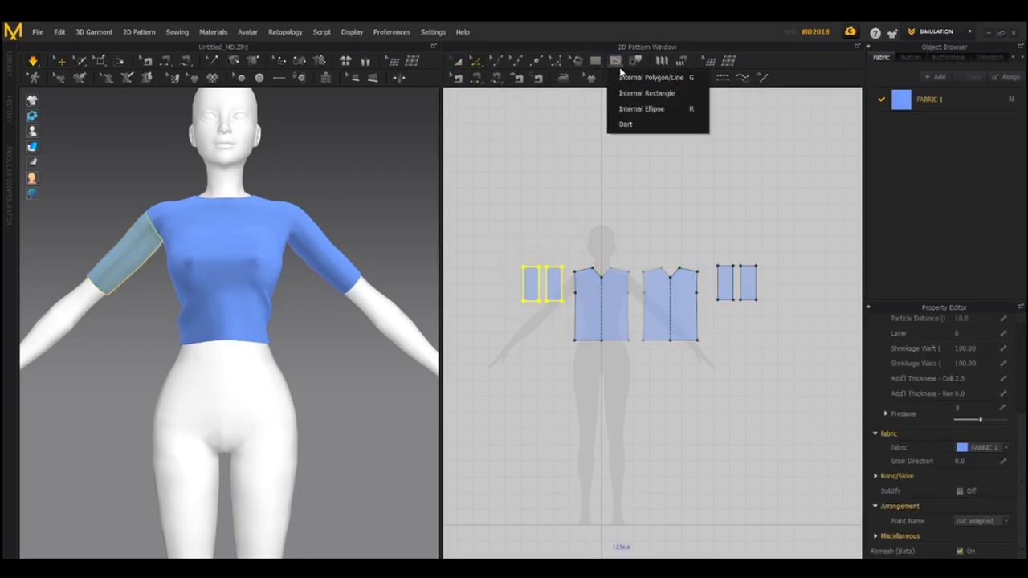
pyautogui.click(623, 75)
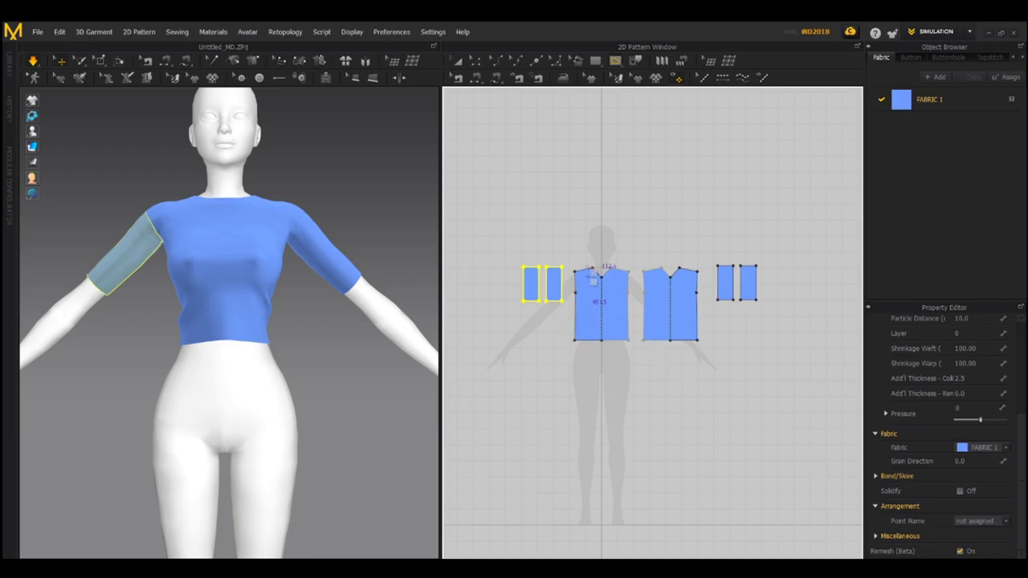
pyautogui.scroll(-3, 585, 328)
pyautogui.scroll(5, 586, 328)
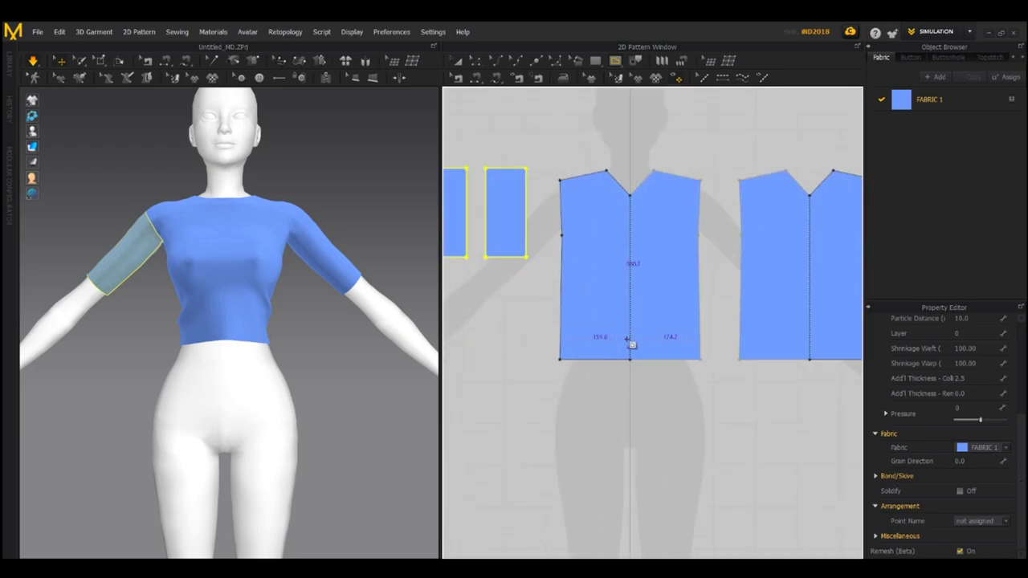
pyautogui.click(455, 63)
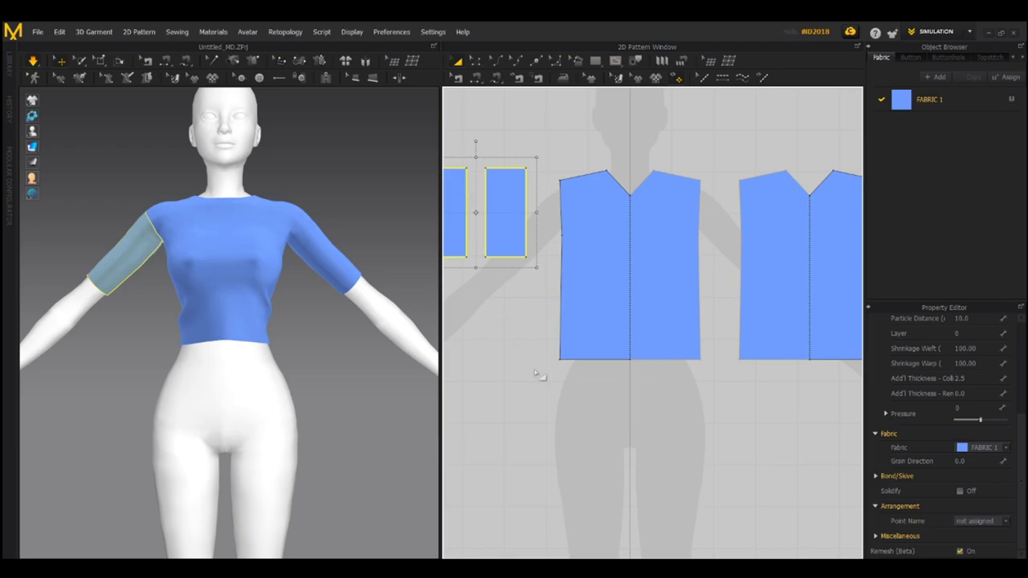
pyautogui.scroll(-4, 645, 407)
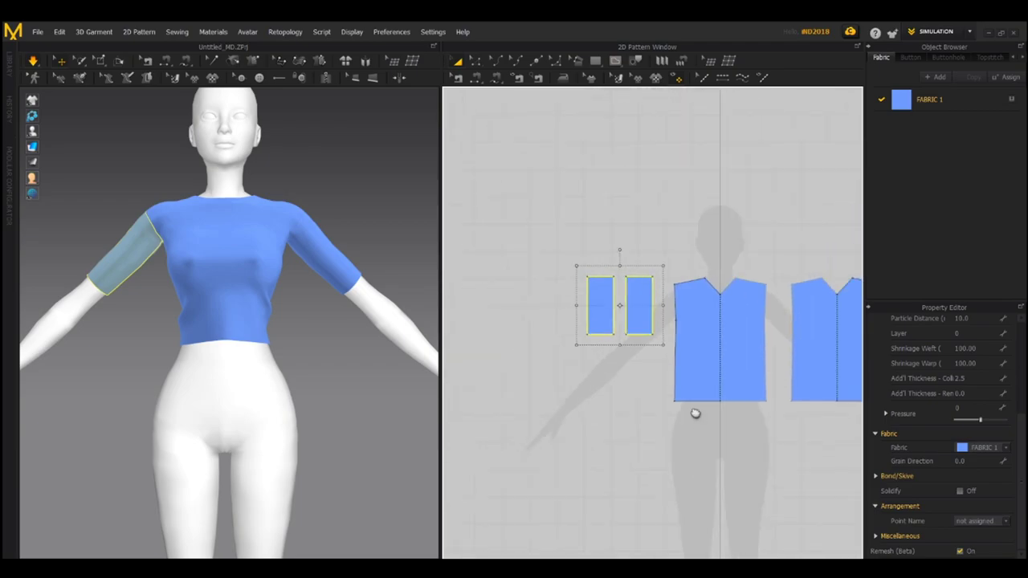
pyautogui.moveTo(696, 413); pyautogui.dragTo(542, 394, button='right')
# Step: Convert the centre neckline point of the front bodice piece to a curve point
pyautogui.click(476, 61)
pyautogui.scroll(6, 583, 340)
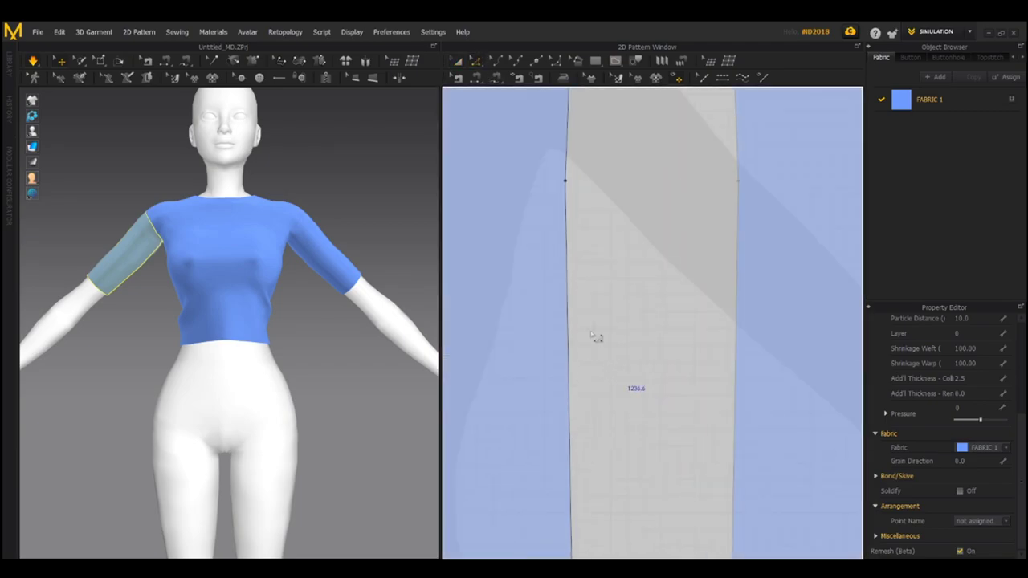
pyautogui.moveTo(567, 417); pyautogui.dragTo(680, 429, button='right')
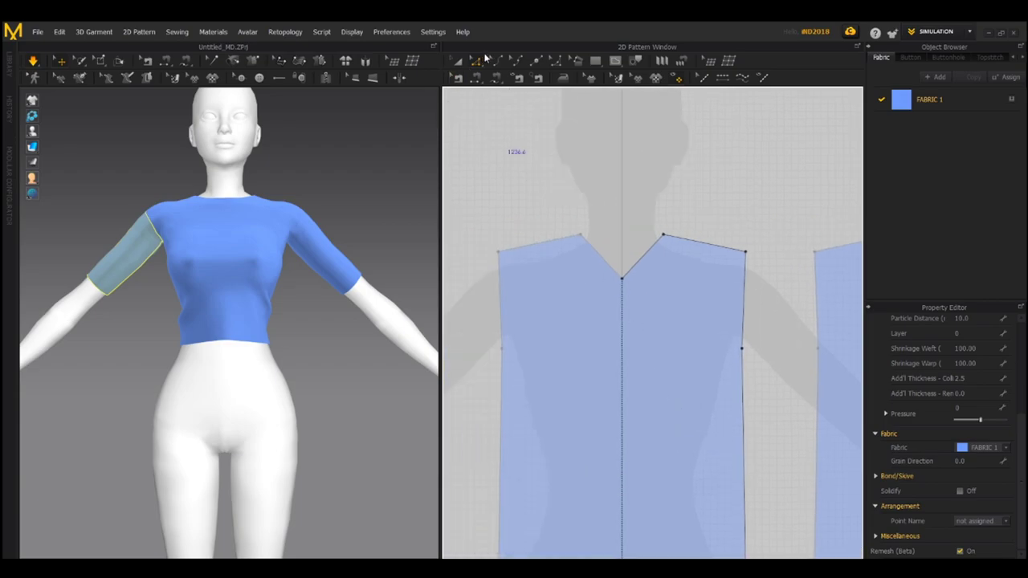
pyautogui.click(623, 280)
pyautogui.rightClick(623, 280)
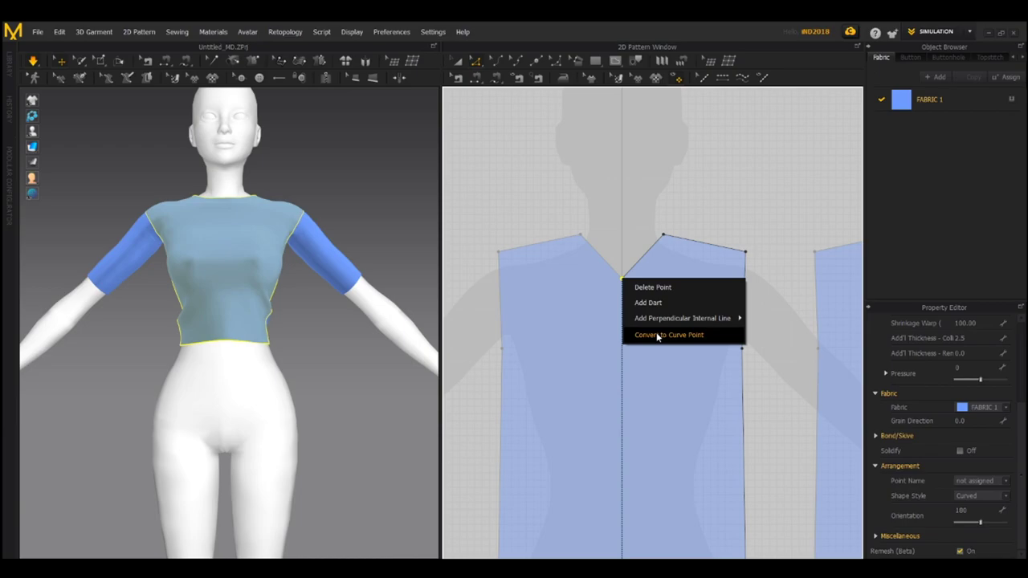
pyautogui.click(666, 335)
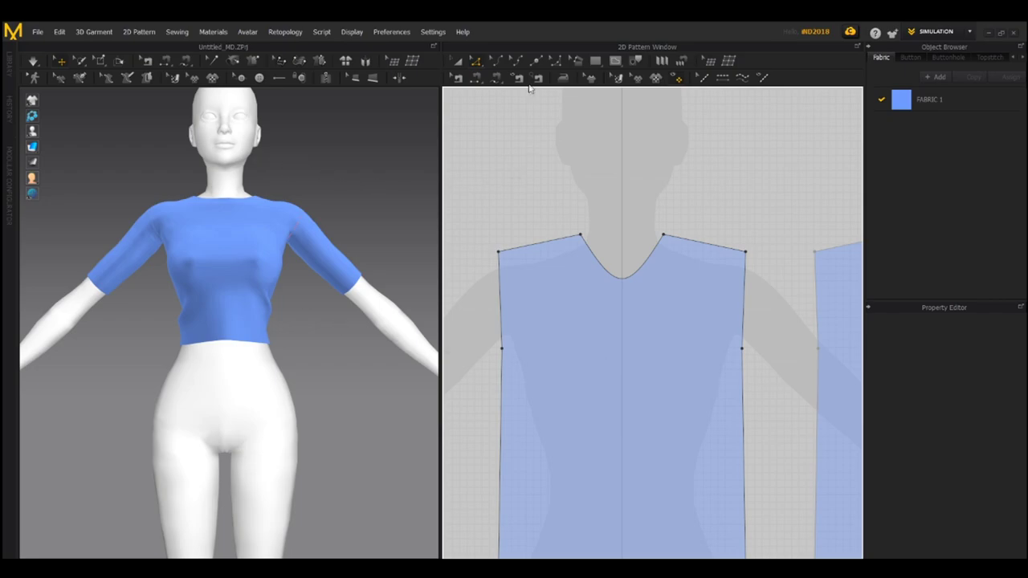
# Step: Convert the centre neckline point of the back bodice piece to a curve point
pyautogui.hotkey('ctrl', 'z')
pyautogui.scroll(3, 626, 286)
pyautogui.rightClick(593, 316)
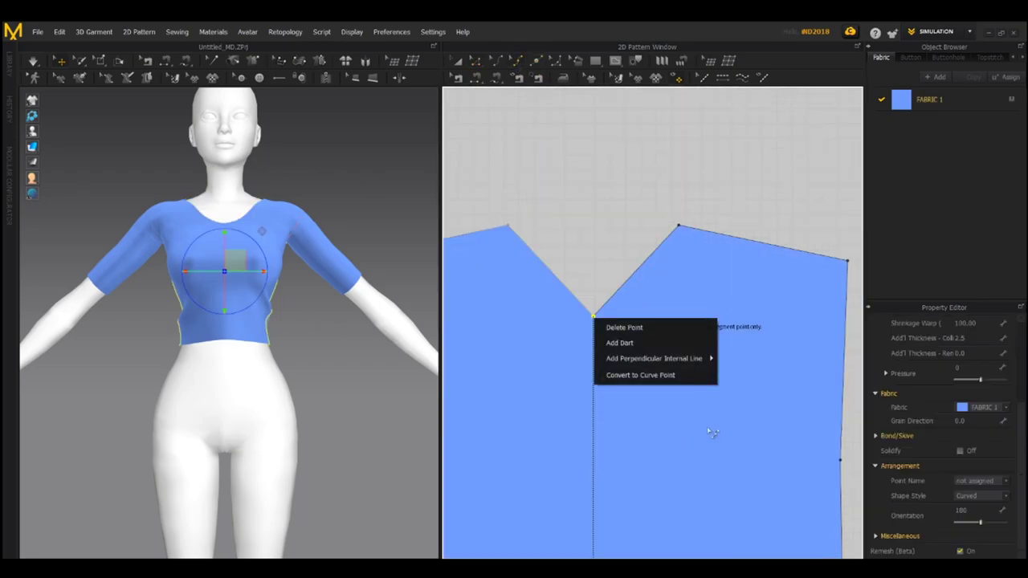
pyautogui.click(640, 375)
# Step: Simulate the garment with the curved necklines and check its fit from the back, the front and at an angle
pyautogui.moveTo(347, 230); pyautogui.dragTo(133, 226, button='right')
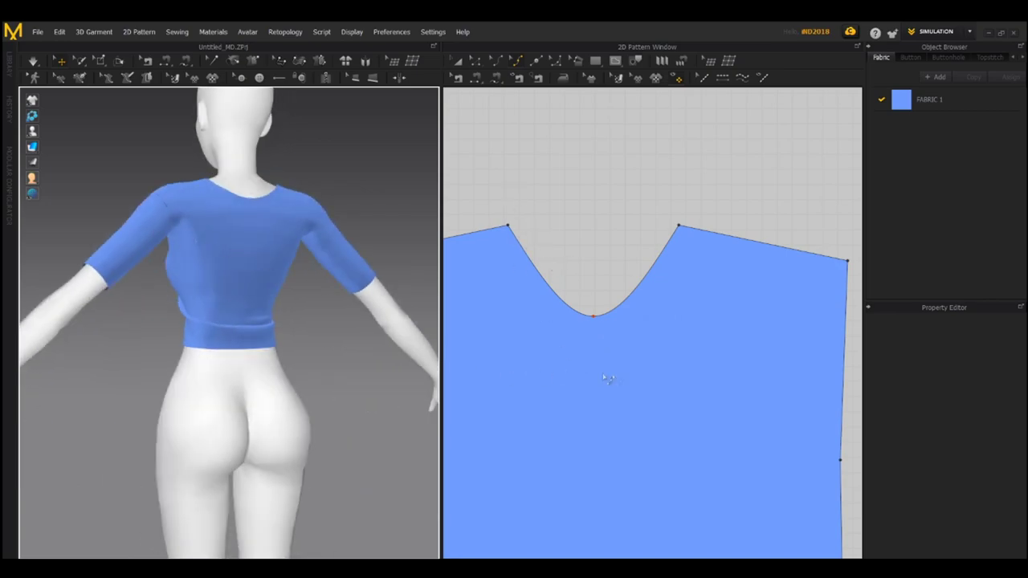
pyautogui.press('space')
pyautogui.click(231, 217)
pyautogui.rightClick(96, 164)
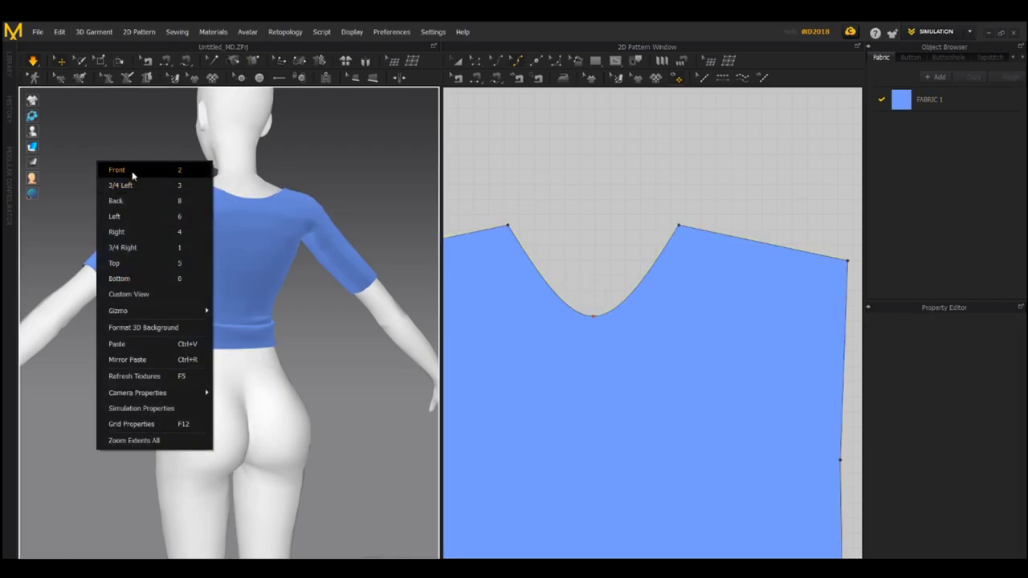
pyautogui.click(131, 171)
pyautogui.scroll(5, 230, 285)
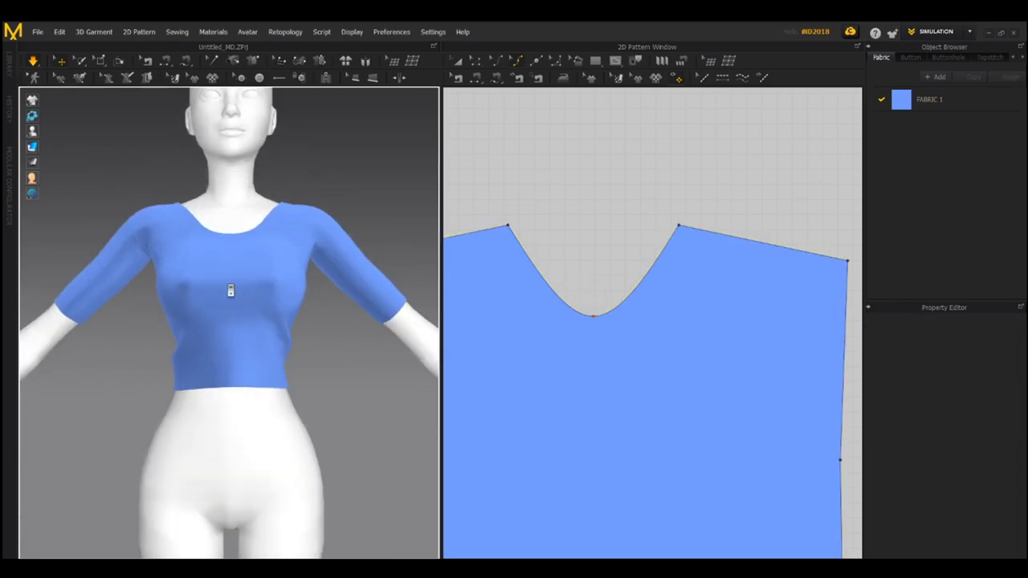
pyautogui.click(178, 270)
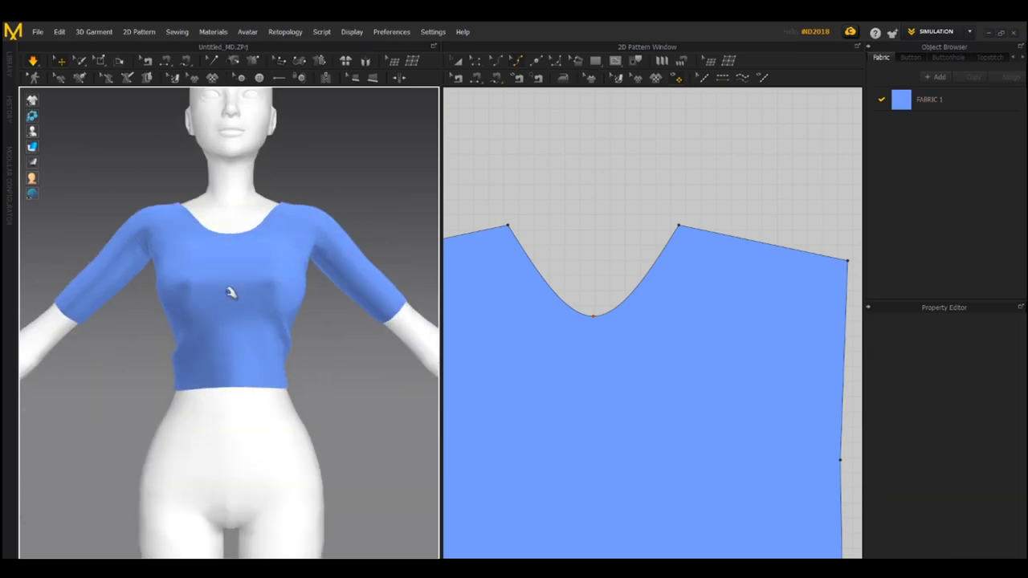
pyautogui.click(198, 244)
pyautogui.moveTo(287, 276); pyautogui.dragTo(318, 406, button='right')
pyautogui.rightClick(140, 309)
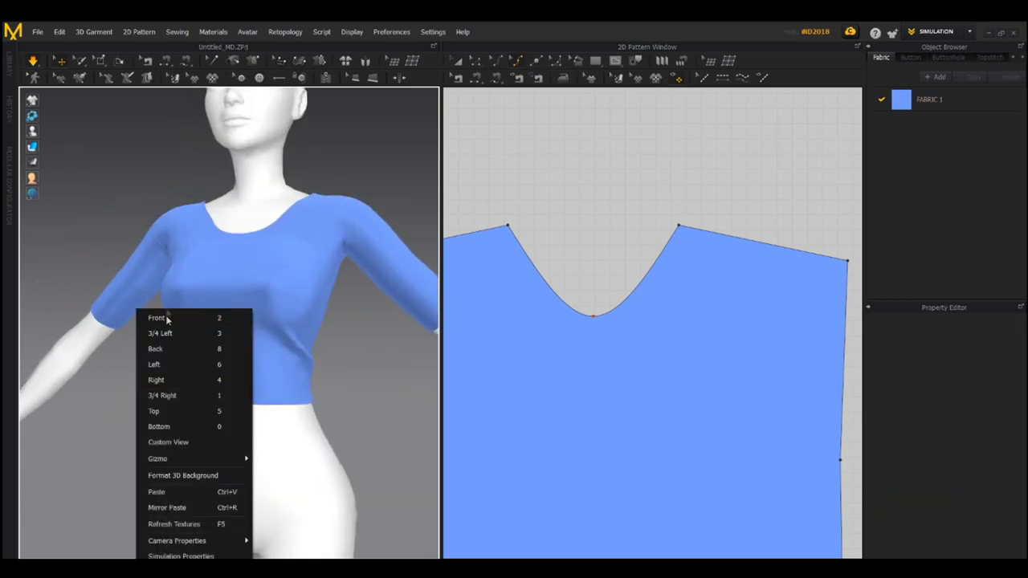
pyautogui.click(152, 319)
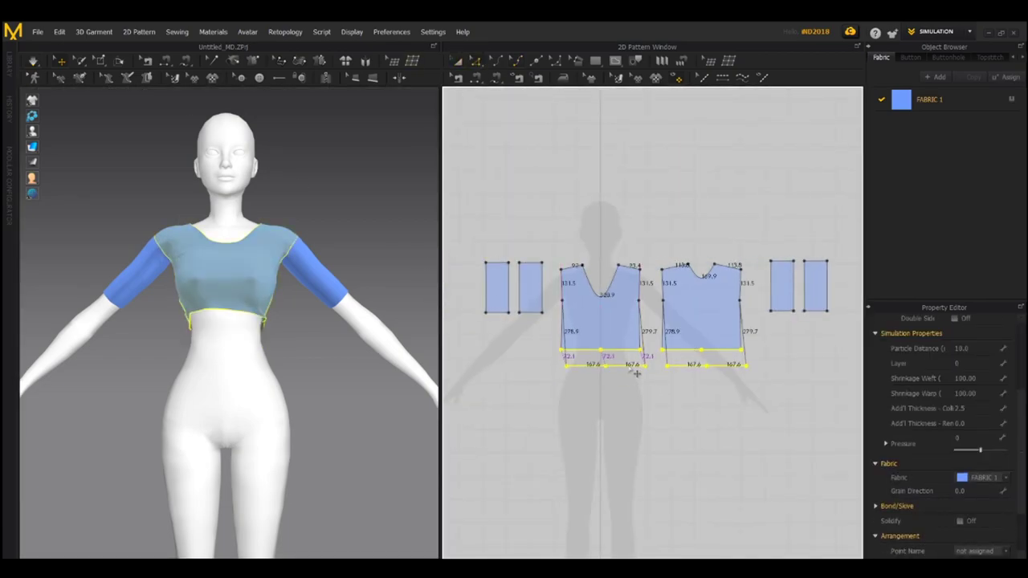
# Step: Lower both bodice hems by about 72 mm, shorten all four sleeve pieces from their bottom edges, and adjust the simulated top on the avatar
pyautogui.click(502, 309)
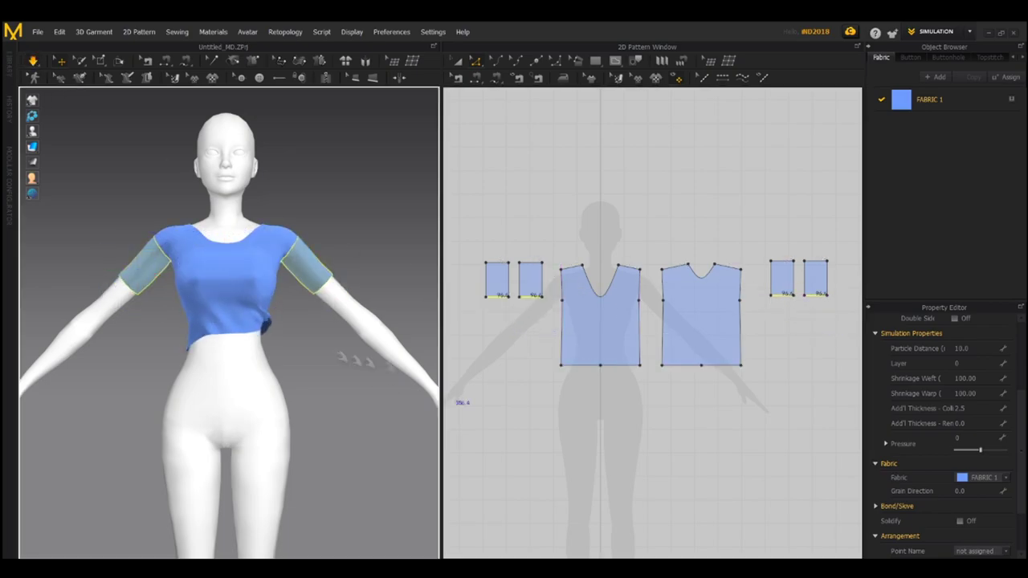
pyautogui.click(237, 319)
pyautogui.moveTo(305, 375); pyautogui.dragTo(241, 377, button='right')
pyautogui.click(297, 313)
# Step: Delete the centre hem points of the front and back bodice pieces and check the re-simulated top from the front
pyautogui.rightClick(602, 363)
pyautogui.rightClick(702, 363)
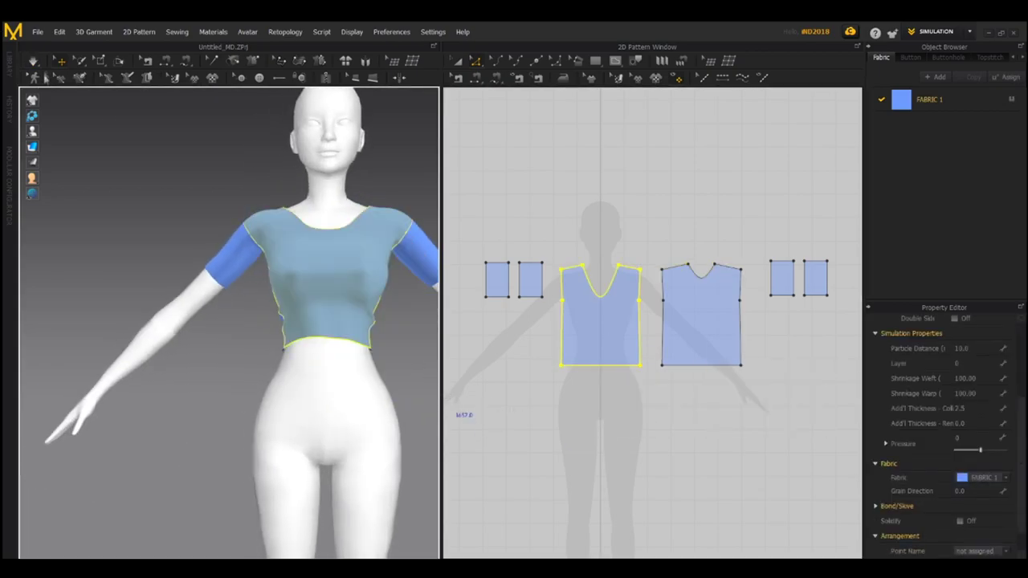
pyautogui.scroll(-5, 165, 244)
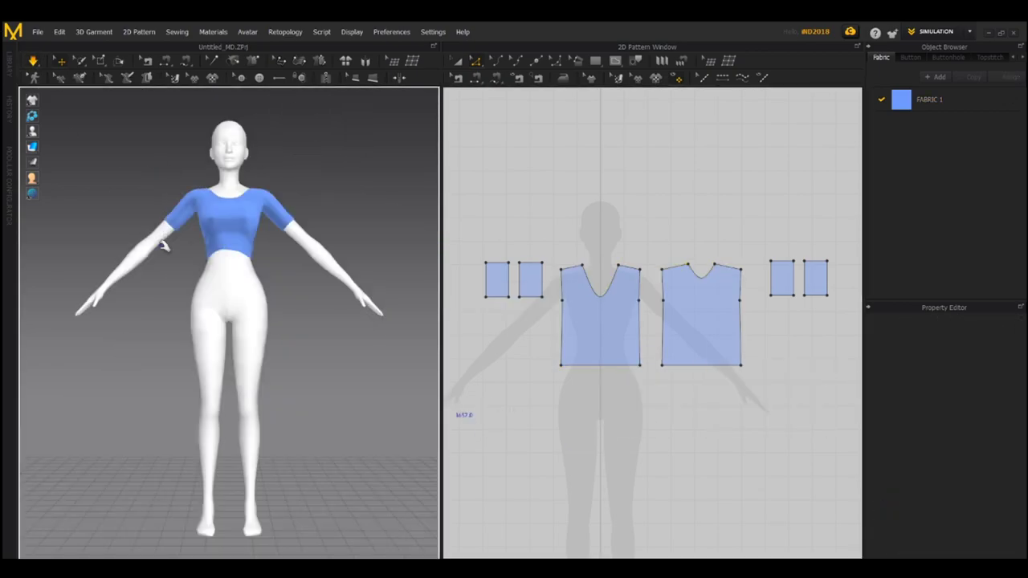
pyautogui.scroll(4, 272, 184)
pyautogui.moveTo(281, 261); pyautogui.dragTo(261, 270, button='right')
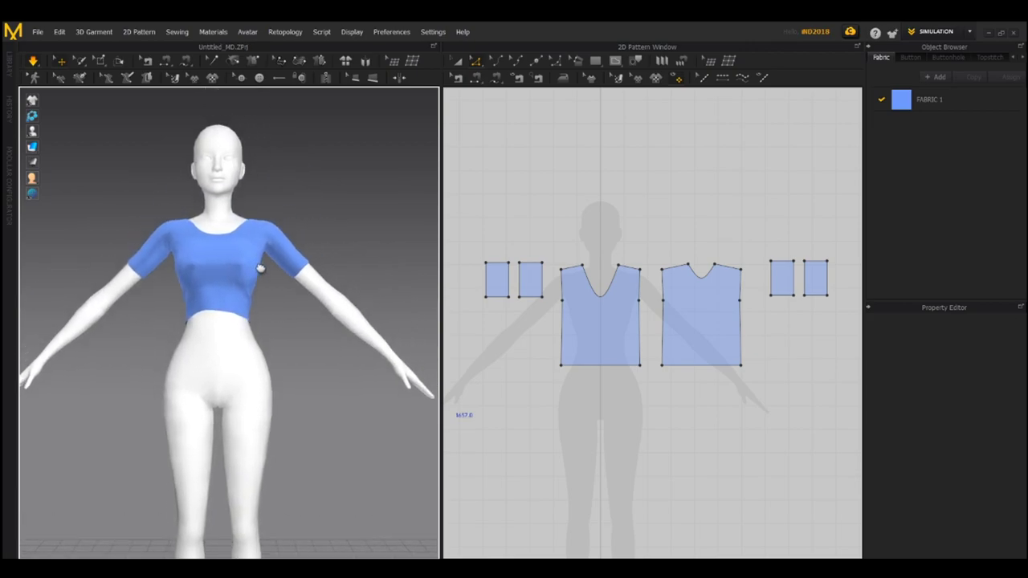
pyautogui.scroll(-3, 810, 369)
pyautogui.moveTo(808, 372); pyautogui.dragTo(709, 360, button='right')
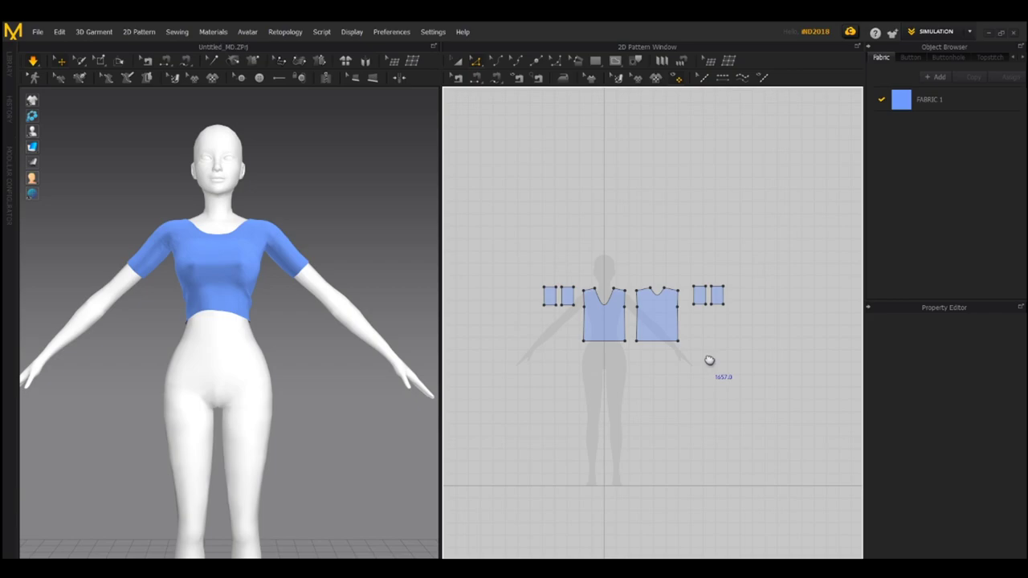
pyautogui.press('a')
pyautogui.click(505, 110)
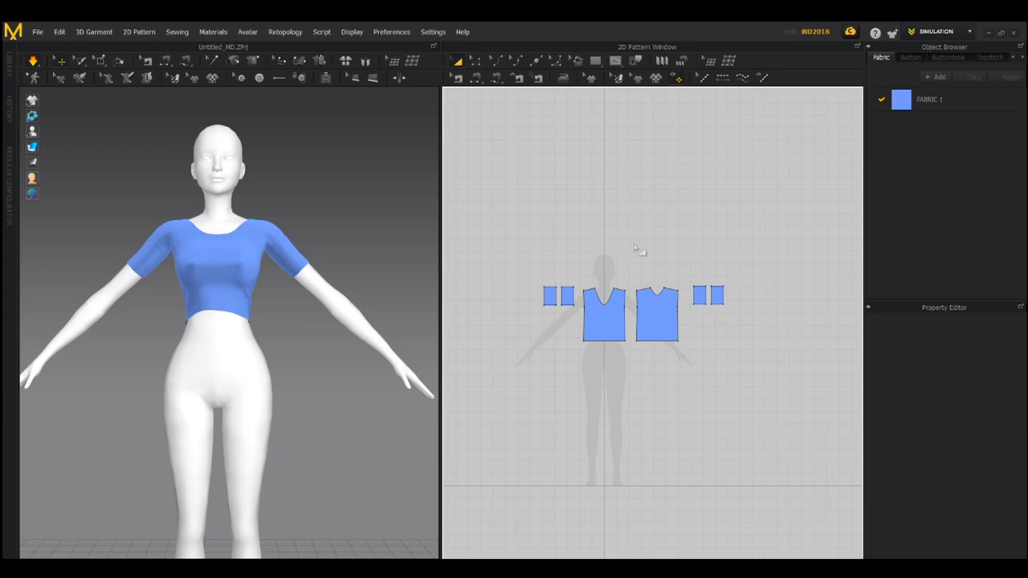
pyautogui.moveTo(530, 236); pyautogui.dragTo(769, 391)
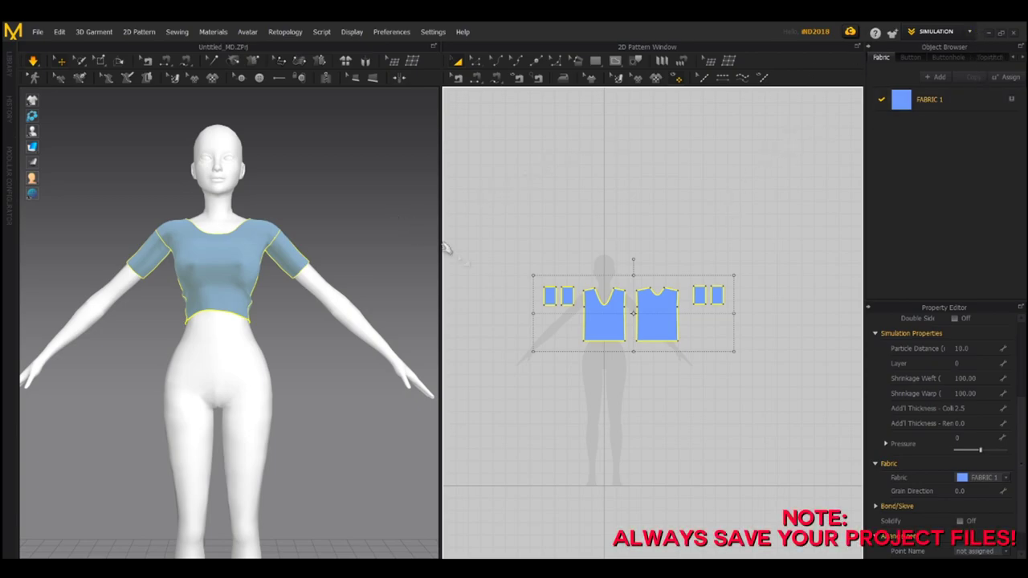
pyautogui.click(555, 252)
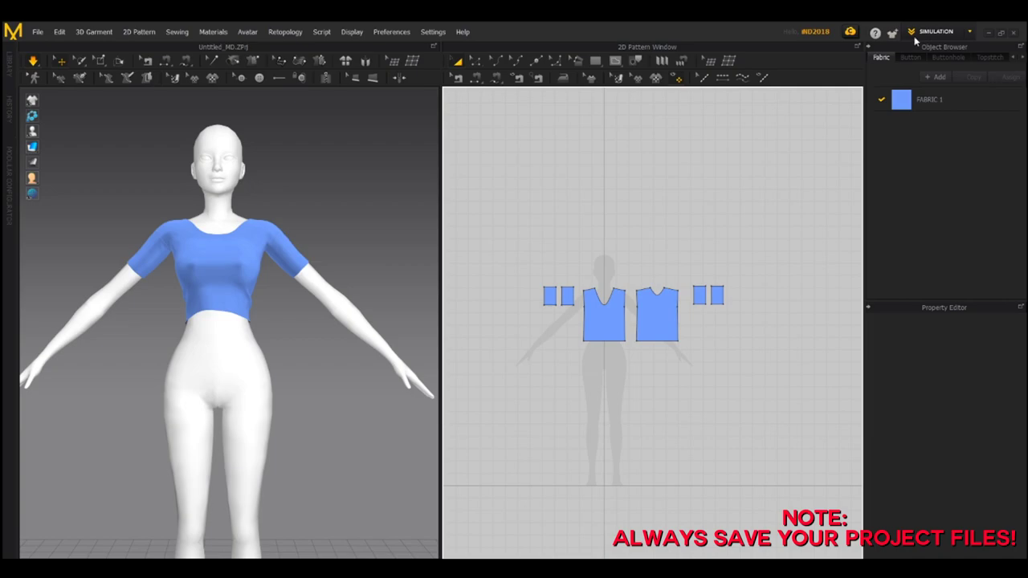
# Step: Switch the workspace from Simulation to UV Editor
pyautogui.click(970, 33)
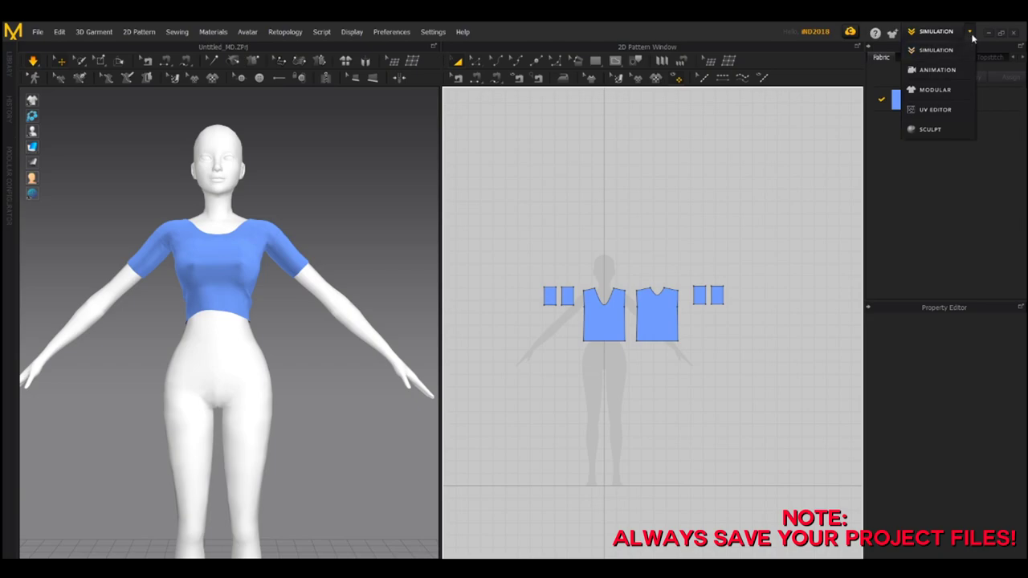
pyautogui.click(948, 112)
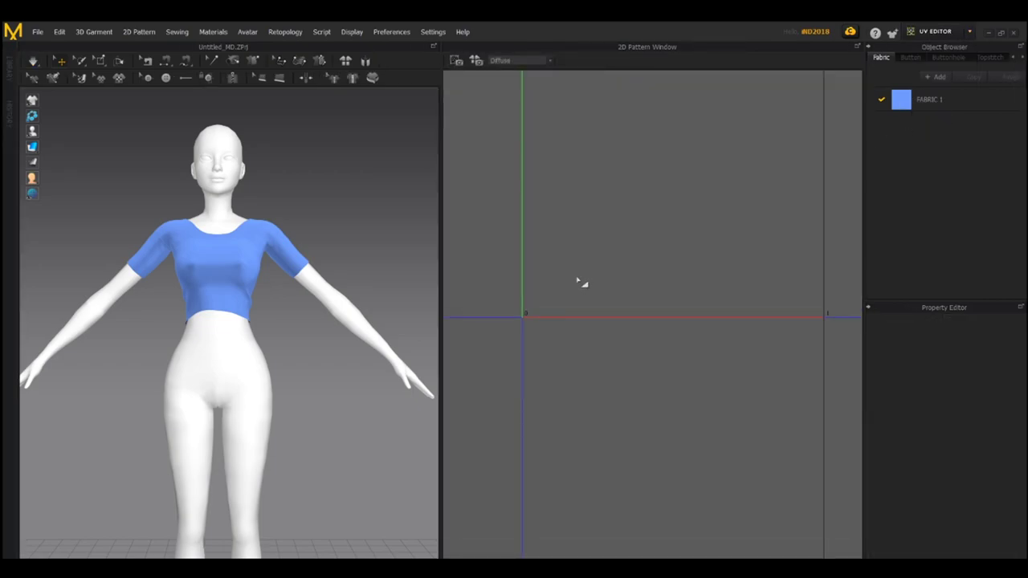
# Step: Examine how the sleeve and bodice pattern pieces lie across the UV tiles and select the front bodice piece
pyautogui.scroll(-5, 585, 321)
pyautogui.scroll(5, 602, 395)
pyautogui.moveTo(602, 395); pyautogui.dragTo(633, 474, button='right')
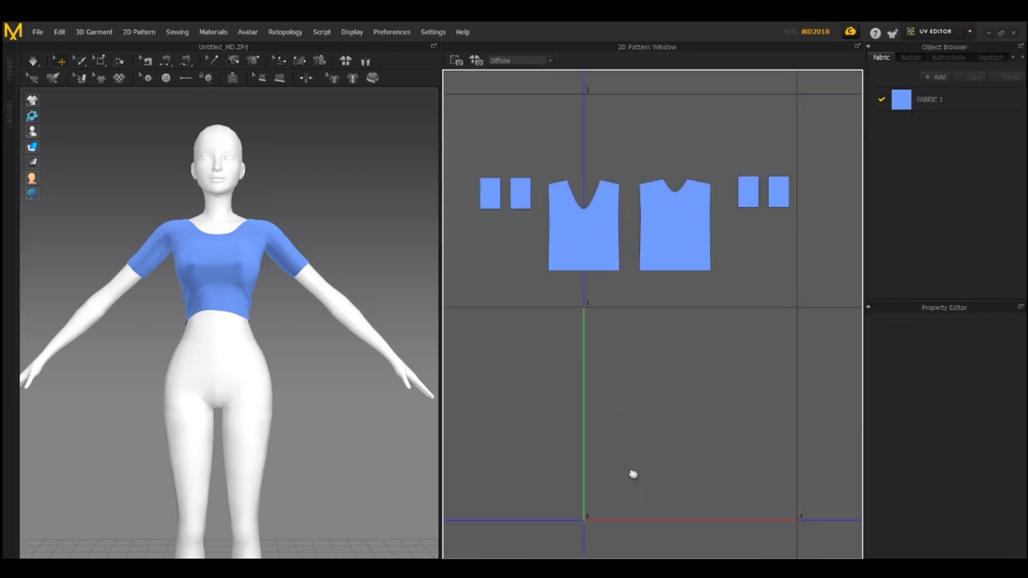
pyautogui.scroll(-3, 633, 474)
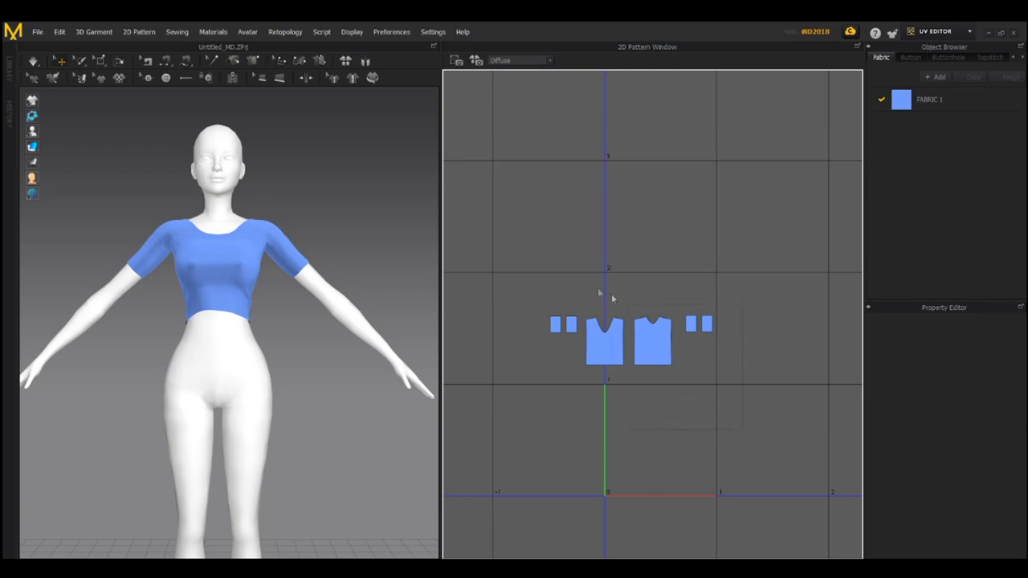
pyautogui.hotkey('ctrl', 'a')
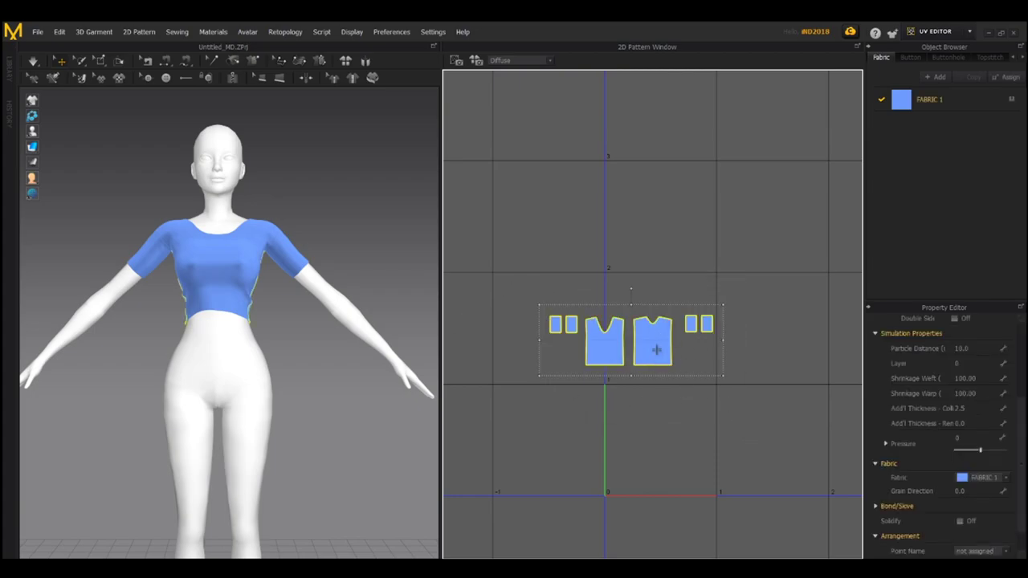
pyautogui.click(551, 233)
pyautogui.moveTo(598, 347)
pyautogui.mouseDown()
pyautogui.moveTo(635, 350)
pyautogui.moveTo(601, 343)
pyautogui.mouseUp()
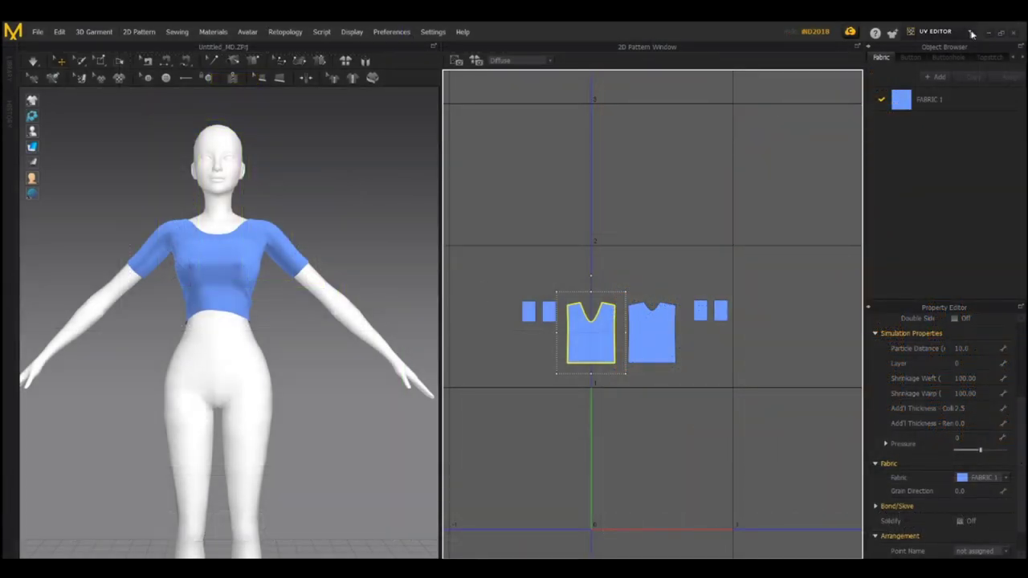
# Step: Return to the Simulation workspace, run the simulation on the garment again and view the avatar's upper body from the front
pyautogui.click(971, 32)
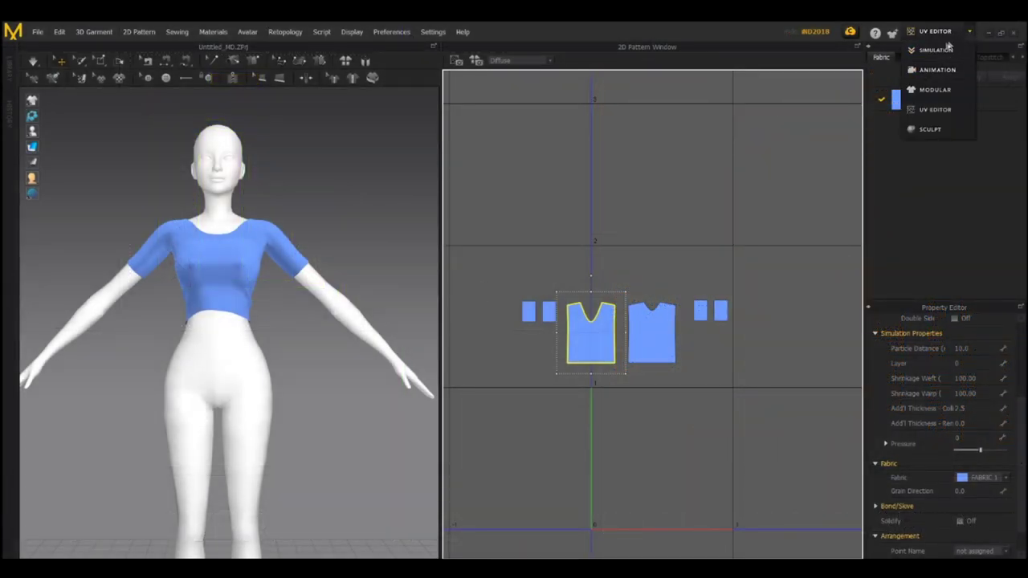
pyautogui.click(928, 51)
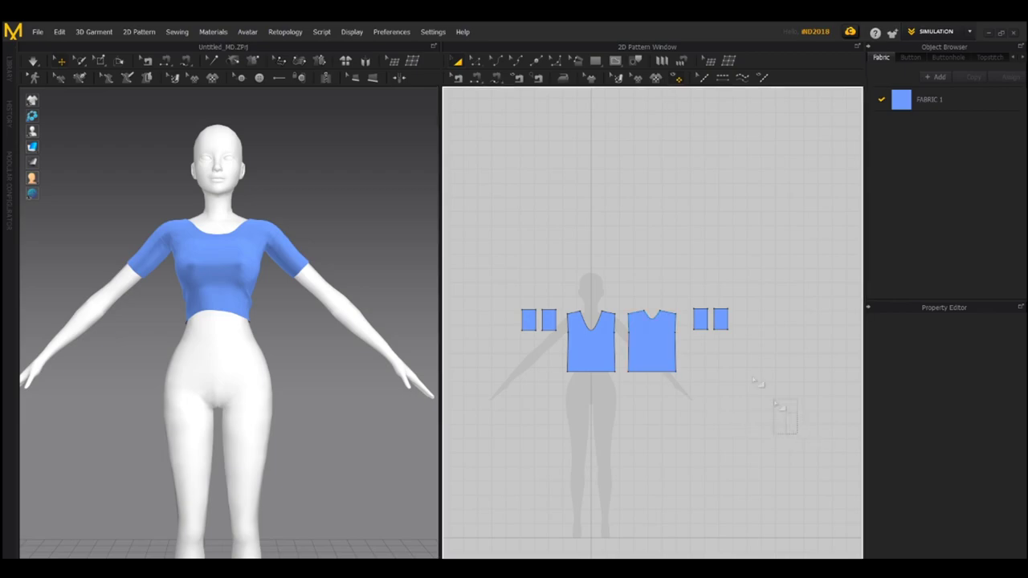
pyautogui.hotkey('ctrl', 'a')
pyautogui.click(33, 61)
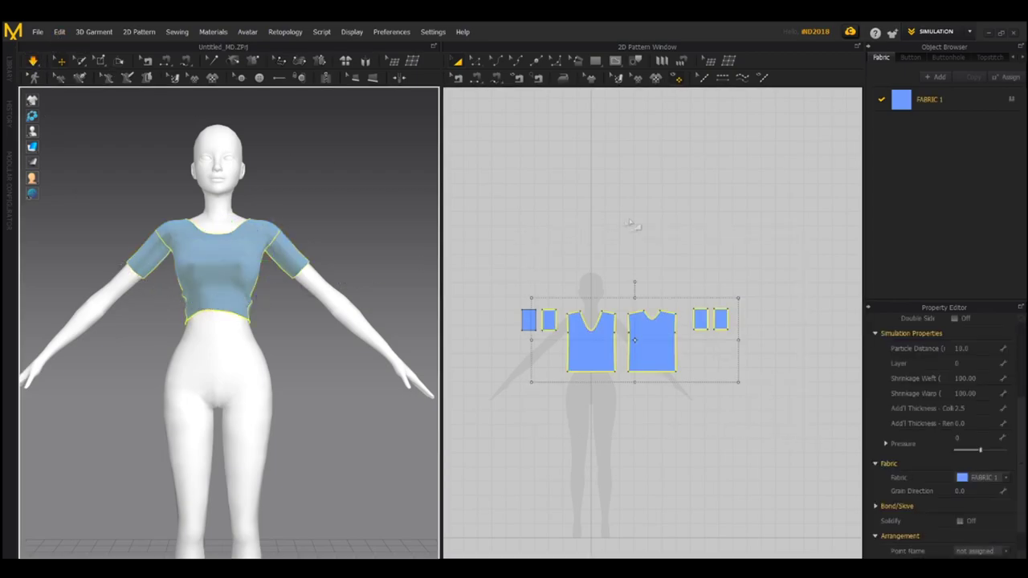
pyautogui.click(617, 236)
pyautogui.moveTo(225, 221); pyautogui.dragTo(190, 208, button='right')
pyautogui.rightClick(386, 237)
pyautogui.press('Escape')
pyautogui.press('2')
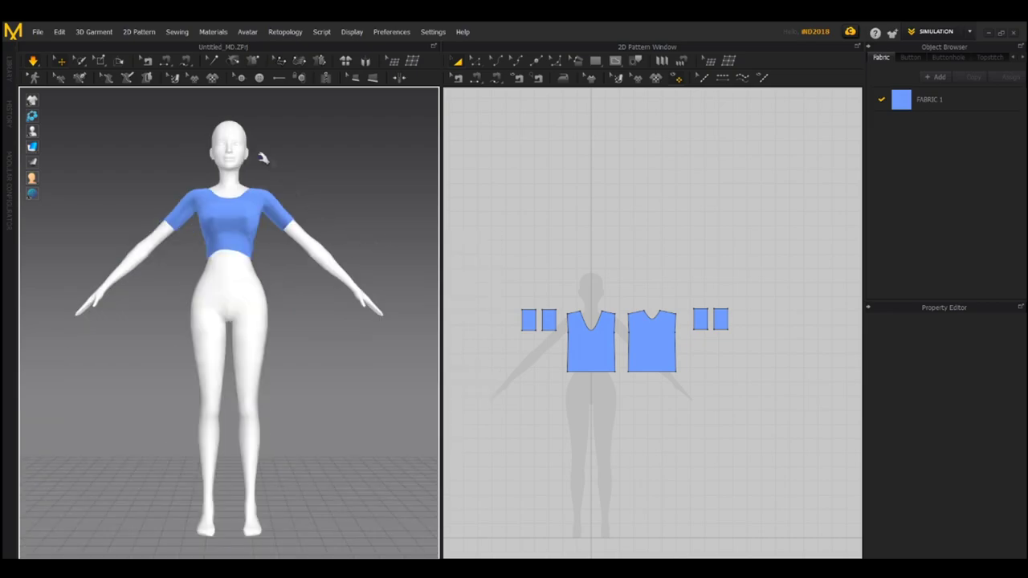
pyautogui.scroll(4, 265, 164)
pyautogui.moveTo(257, 170); pyautogui.dragTo(258, 301, button='middle')
pyautogui.scroll(1, 257, 302)
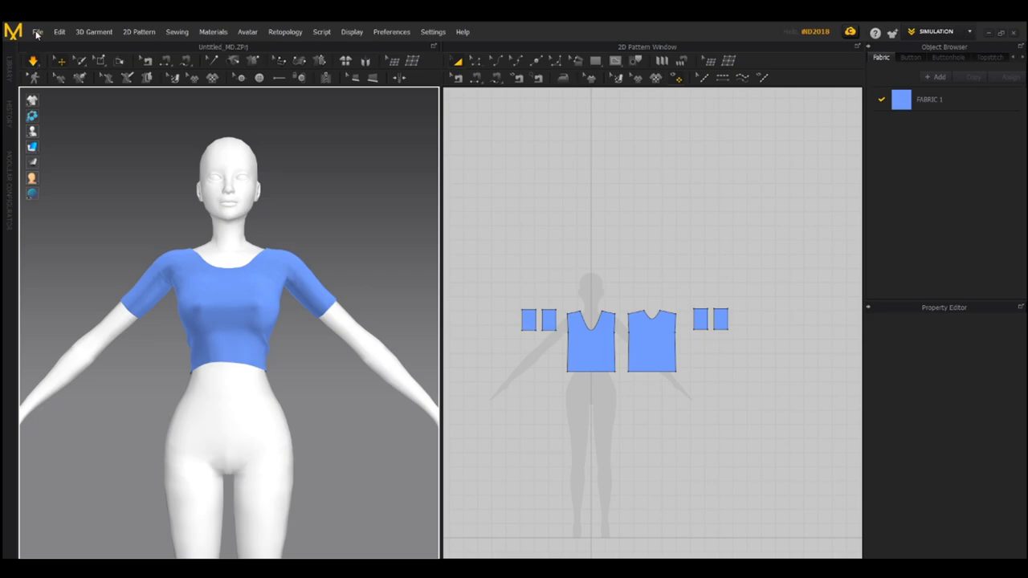
# Step: Start an OBJ export and create and open a folder named [EVEN] Tutorial Shirt inside Work In Progress as its destination
pyautogui.click(37, 32)
pyautogui.click(35, 33)
pyautogui.click(35, 33)
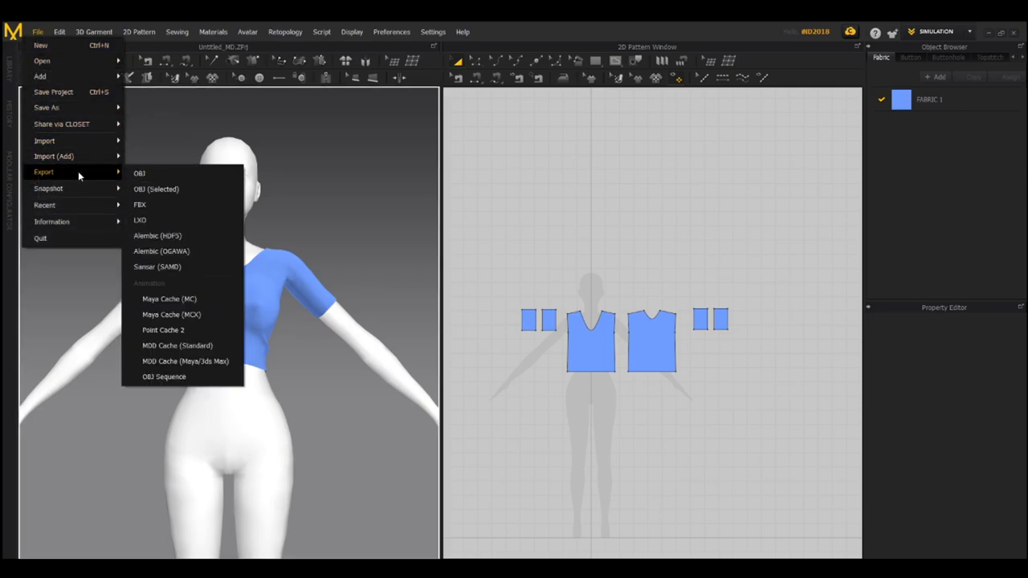
pyautogui.click(38, 36)
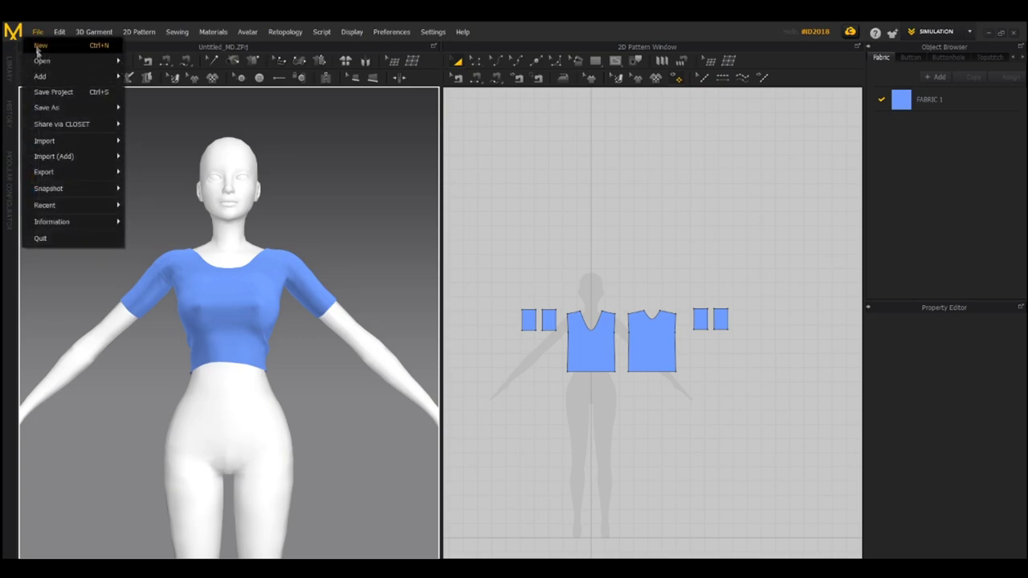
pyautogui.moveTo(101, 175)
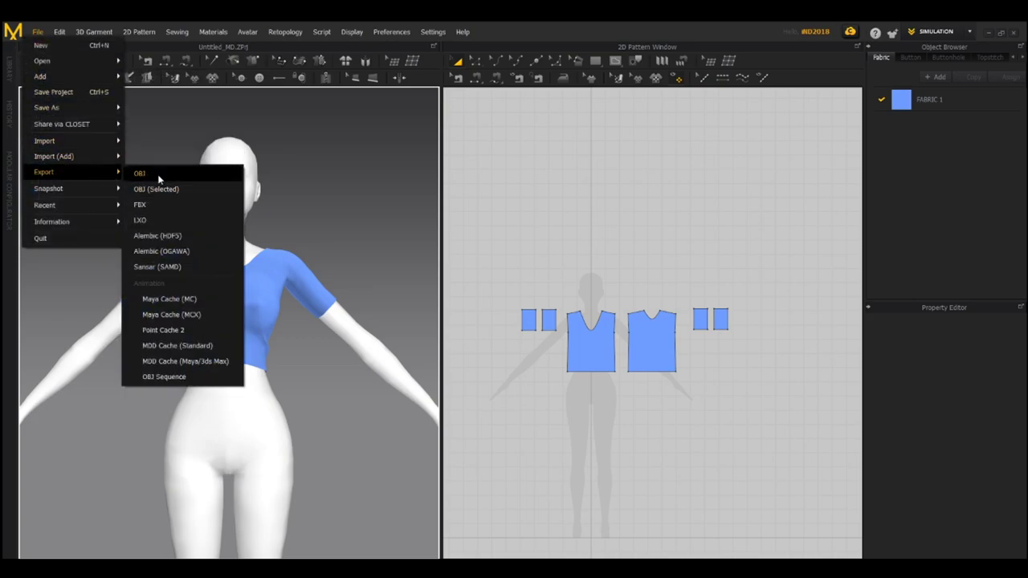
pyautogui.click(188, 173)
pyautogui.hotkey('ctrl', 'shift', 'n')
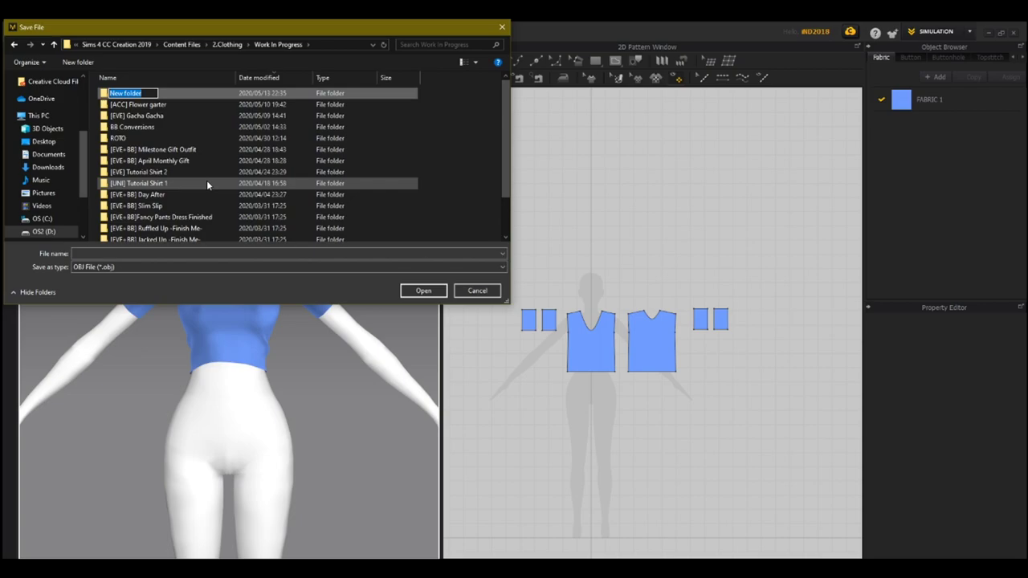
pyautogui.write('[')
pyautogui.press('BackSpace')
pyautogui.write('[EVE+B] Tutoria')
pyautogui.press('BackSpace')
pyautogui.press('BackSpace')
pyautogui.press('BackSpace')
pyautogui.press('BackSpace')
pyautogui.press('BackSpace')
pyautogui.press('BackSpace')
pyautogui.write('torial Shirt')
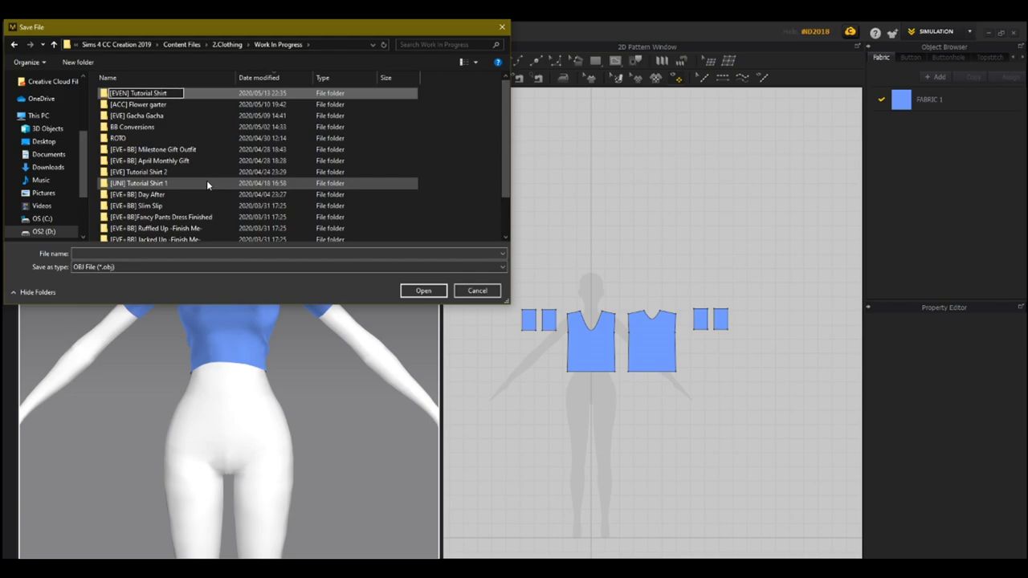
pyautogui.press('Return')
pyautogui.doubleClick(148, 94)
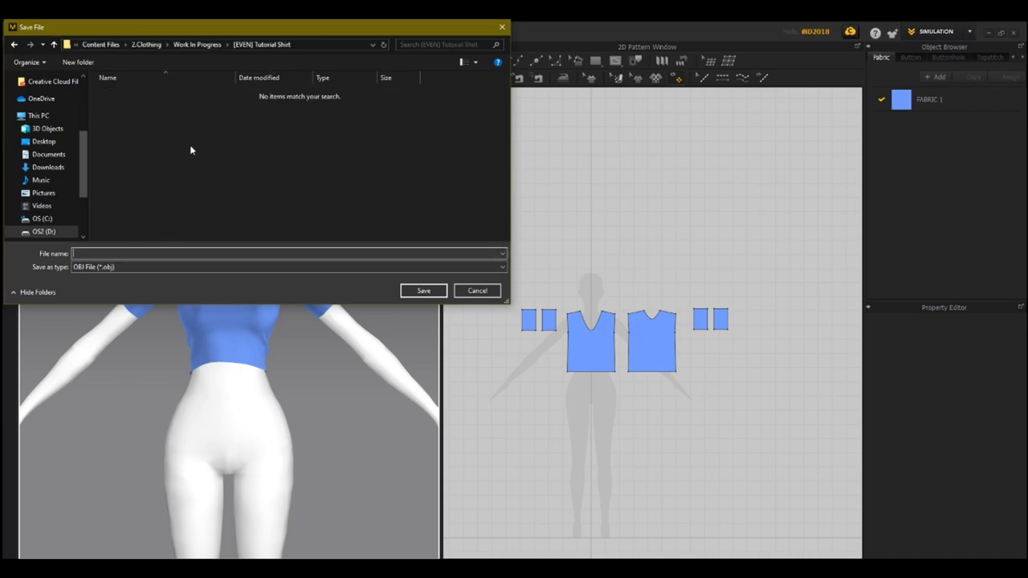
# Step: Export all patterns as Tutshirt: single object, unwelded, thin, unified UV coordinates, unit m, scale 100%
pyautogui.write('Tutshirt')
pyautogui.click(423, 291)
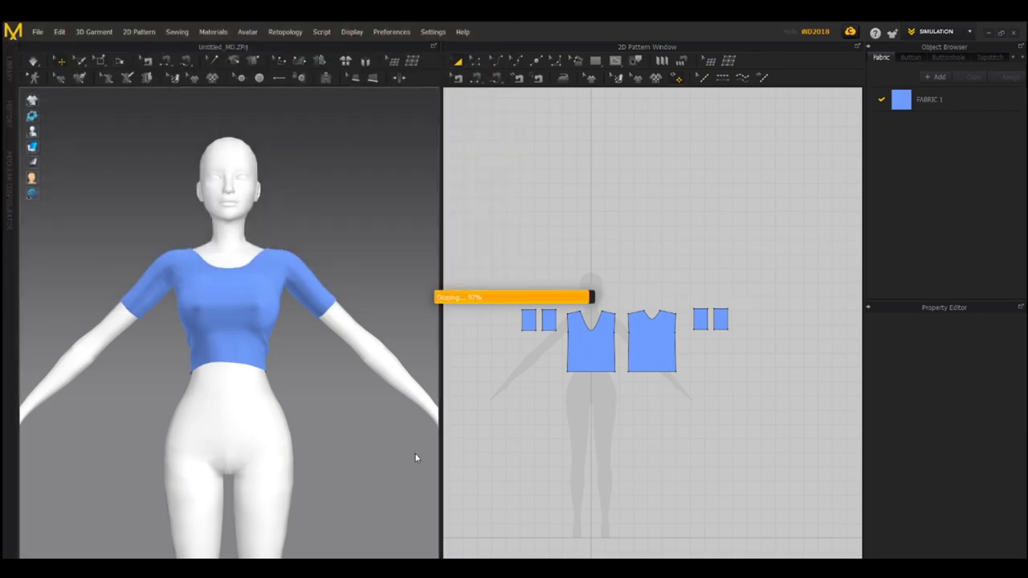
pyautogui.moveTo(531, 105); pyautogui.dragTo(516, 44)
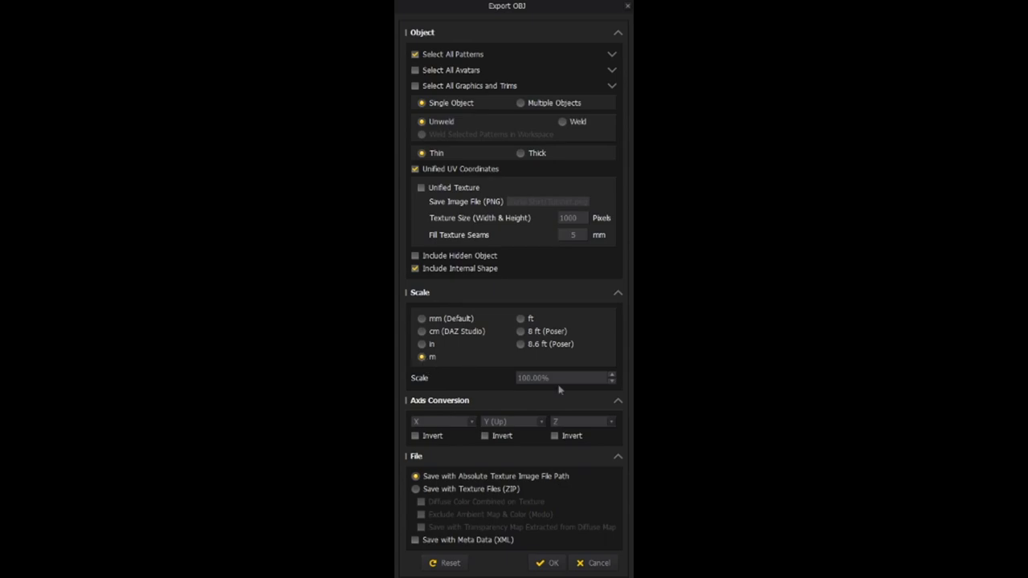
pyautogui.click(593, 378)
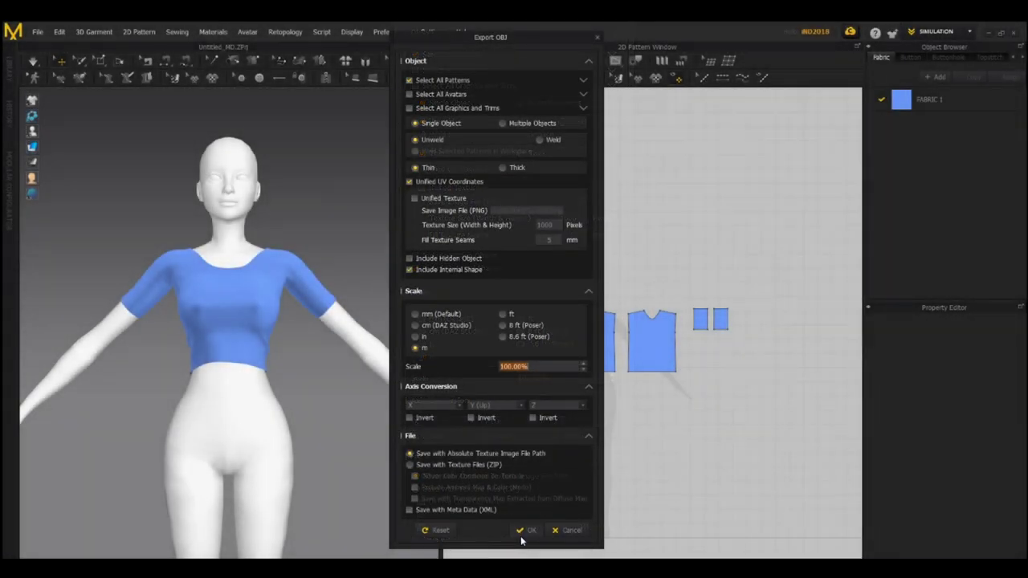
pyautogui.click(528, 534)
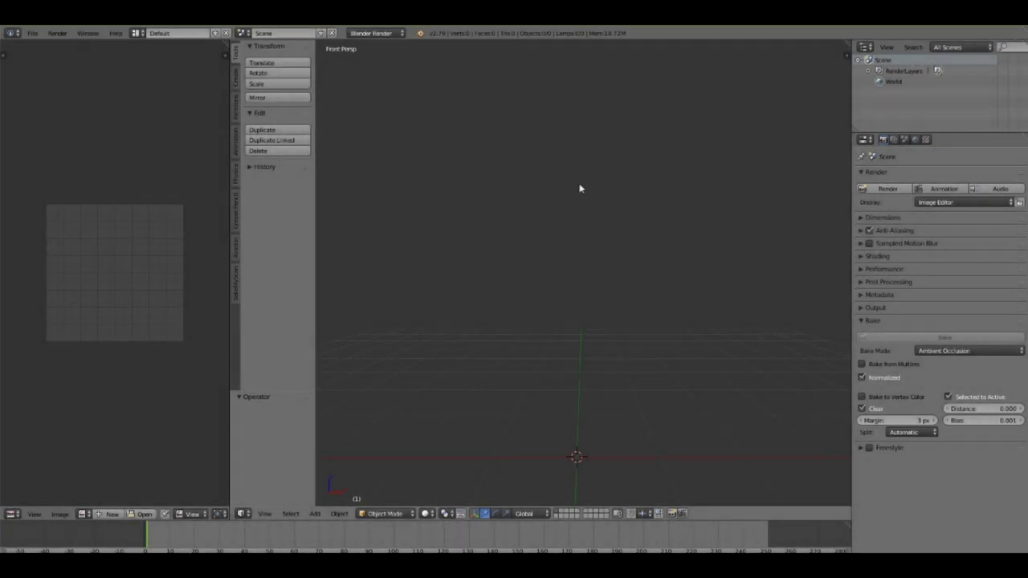
# Step: Switch to Blender and open the template Top.blend from the V7 folder of the EVE Body templates
pyautogui.click(33, 33)
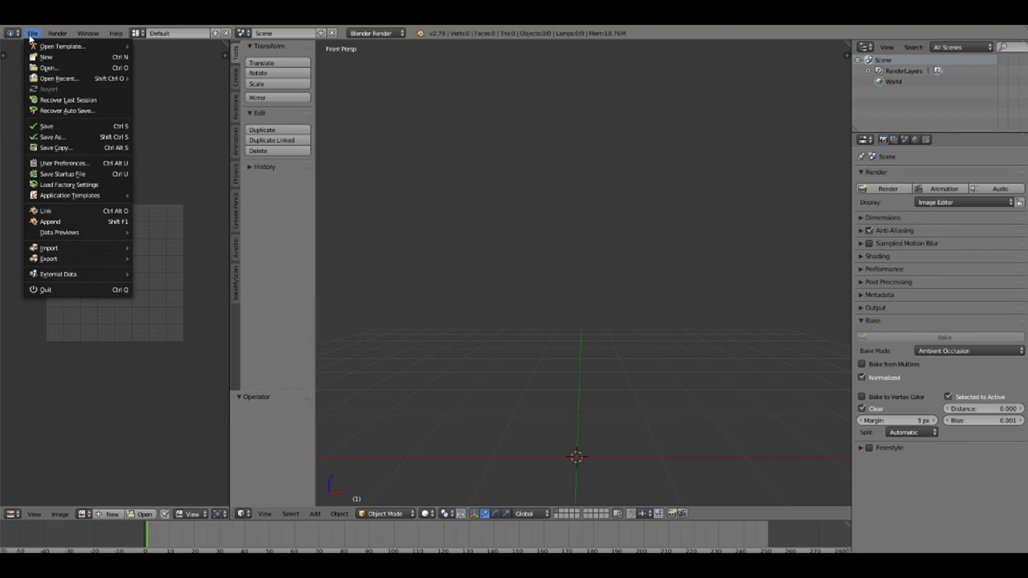
pyautogui.click(31, 34)
pyautogui.click(32, 34)
pyautogui.click(49, 68)
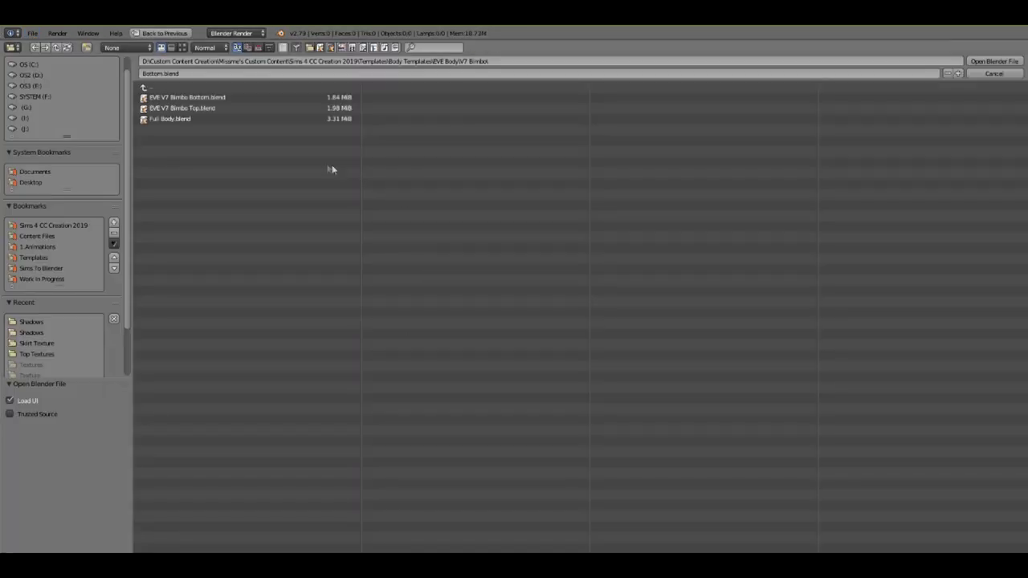
pyautogui.click(161, 90)
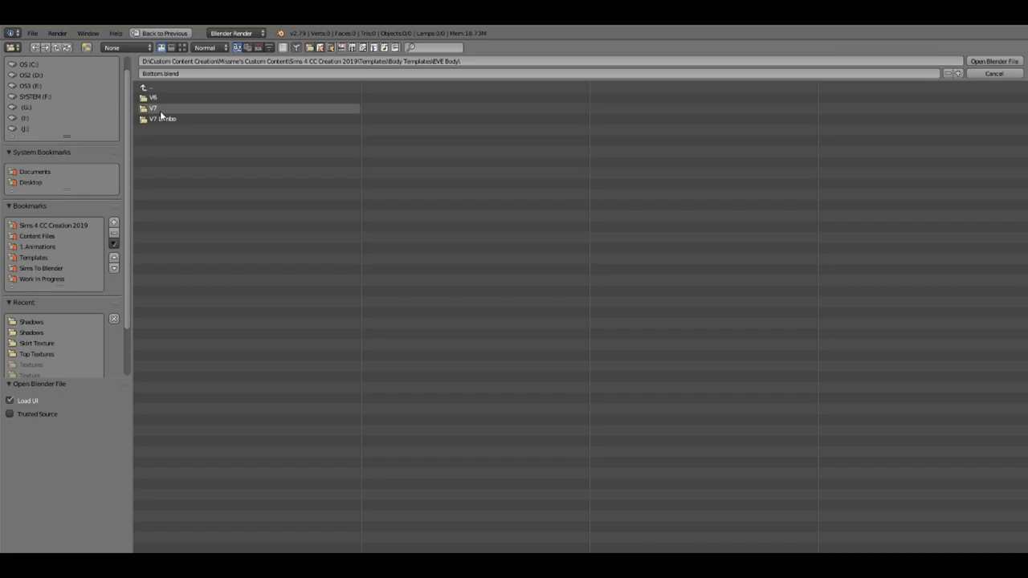
pyautogui.click(161, 109)
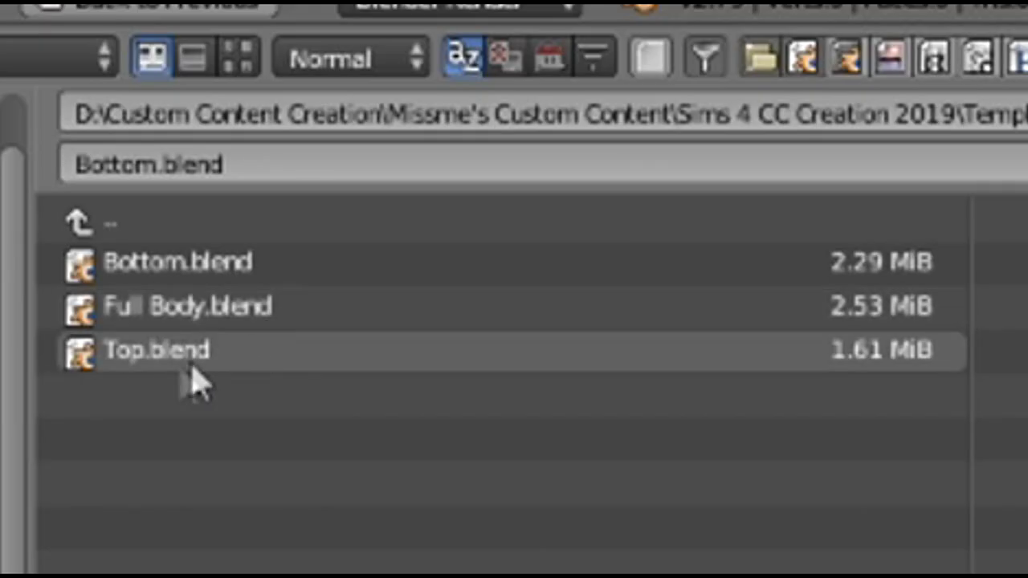
pyautogui.click(135, 360)
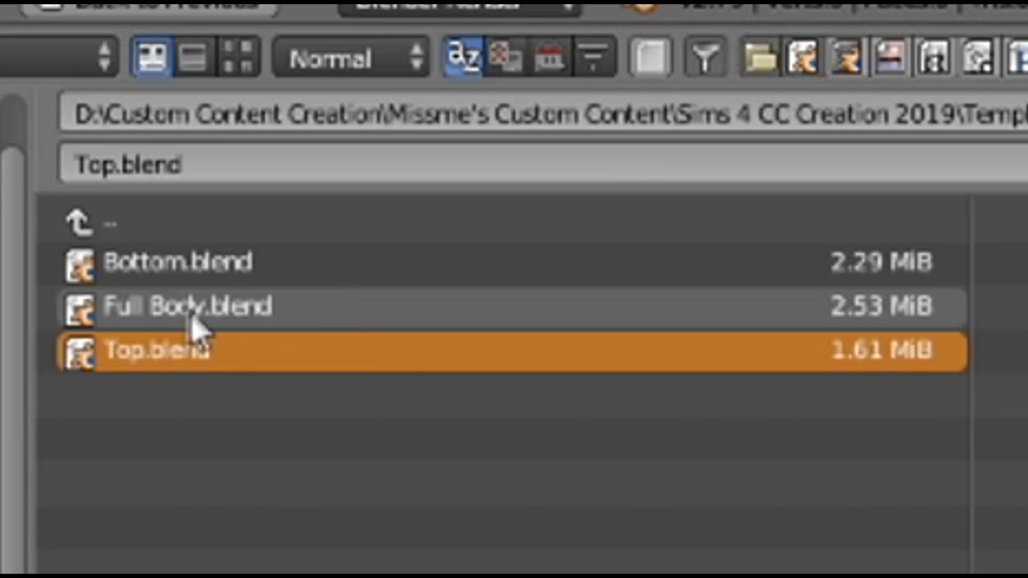
pyautogui.click(170, 272)
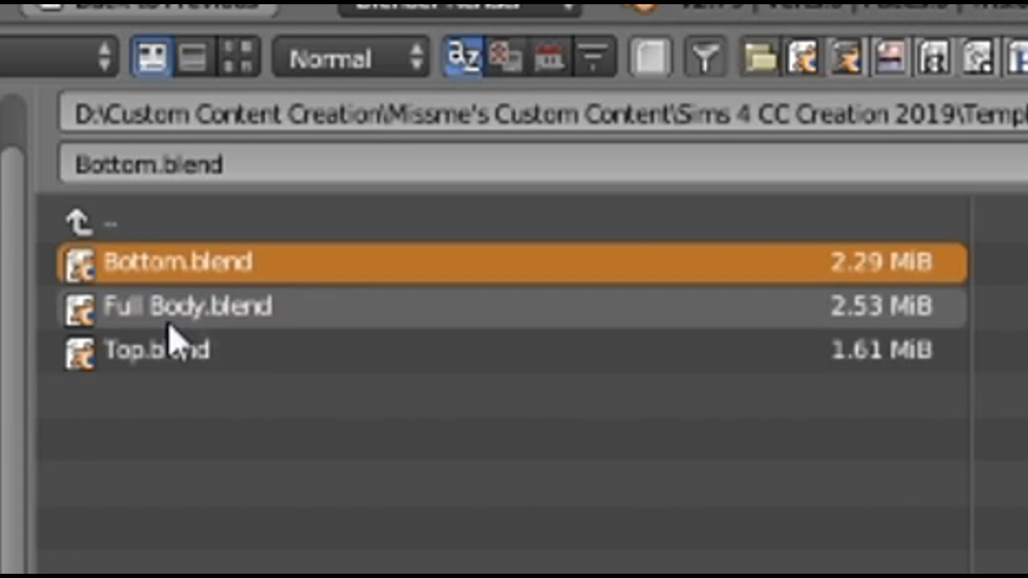
pyautogui.click(324, 322)
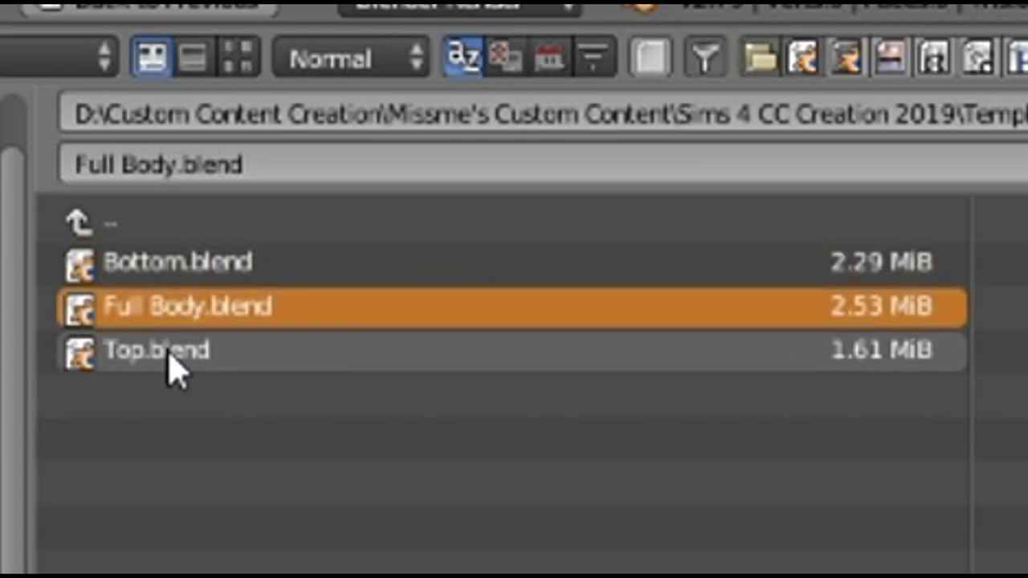
pyautogui.click(167, 353)
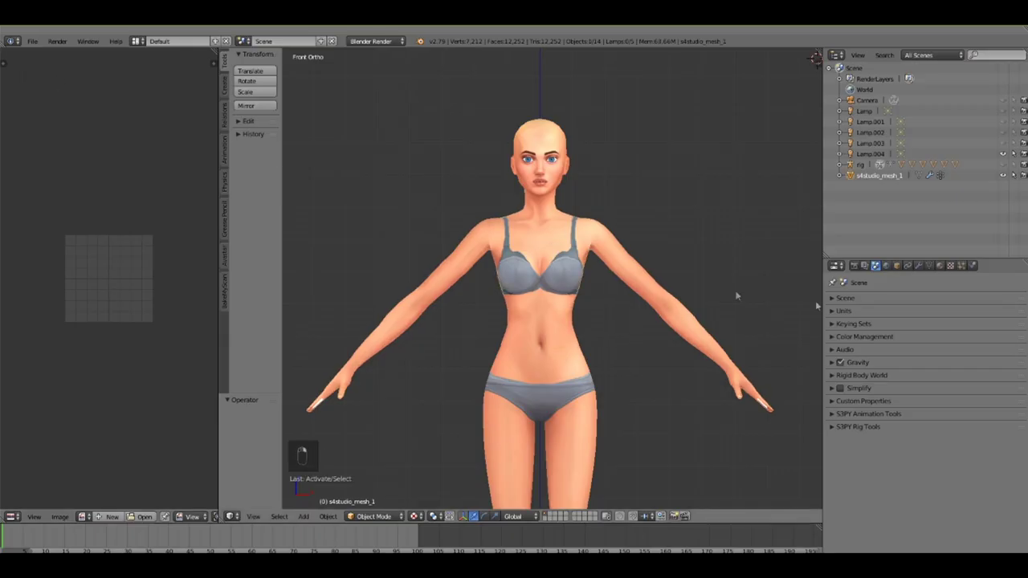
# Step: Import the Tutshirt OBJ from the [EVEN] Tutorial Shirt folder in Work In Progress and check its fit on the body
pyautogui.click(33, 41)
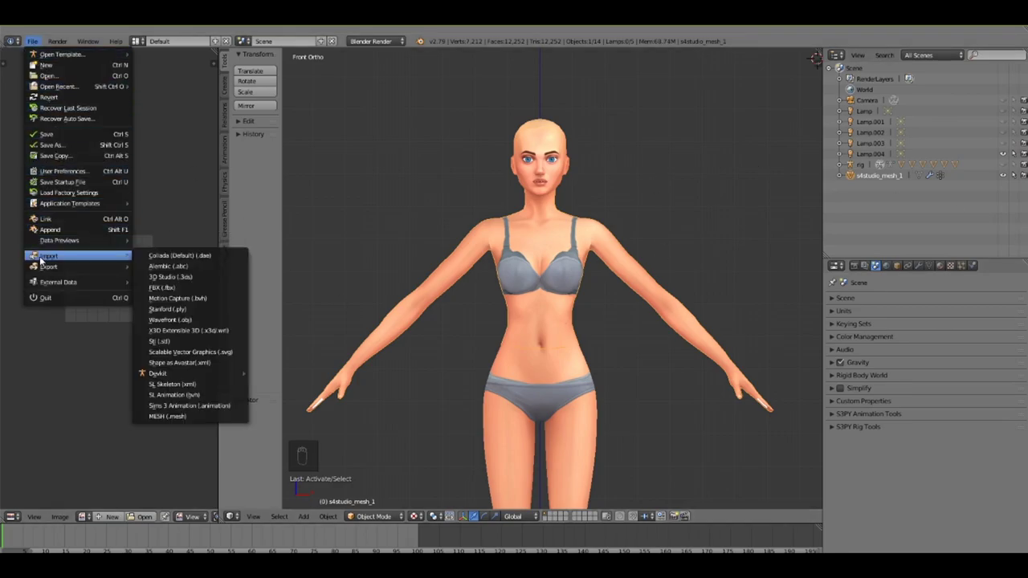
pyautogui.moveTo(50, 242)
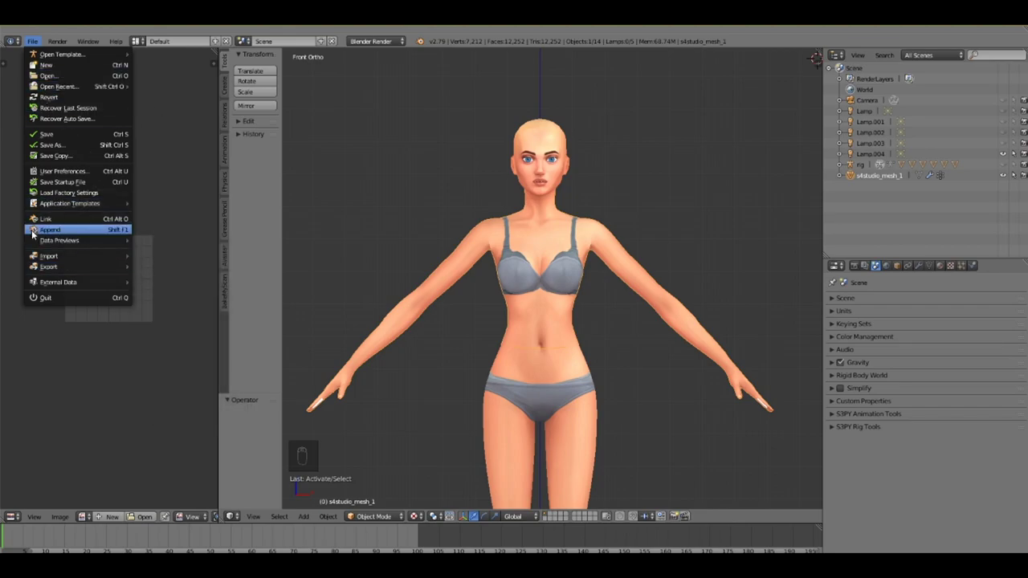
pyautogui.moveTo(78, 257)
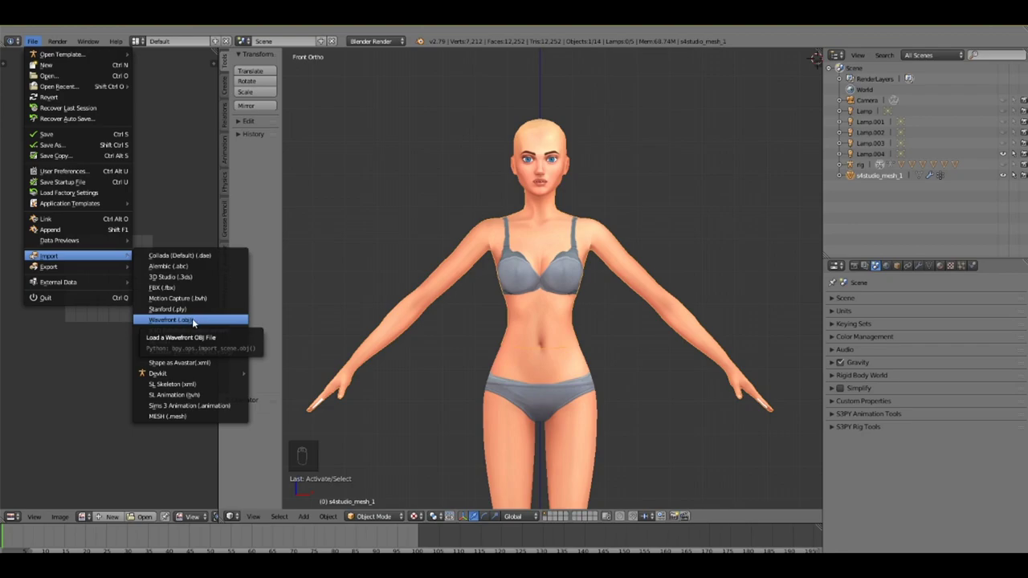
pyautogui.click(192, 321)
pyautogui.click(149, 87)
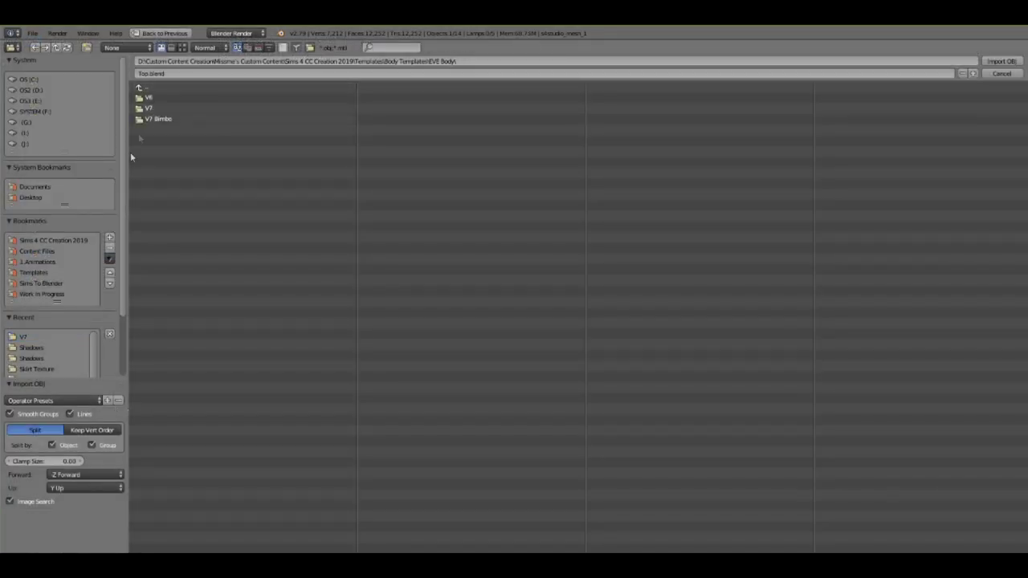
pyautogui.click(148, 87)
pyautogui.scroll(-1, 59, 361)
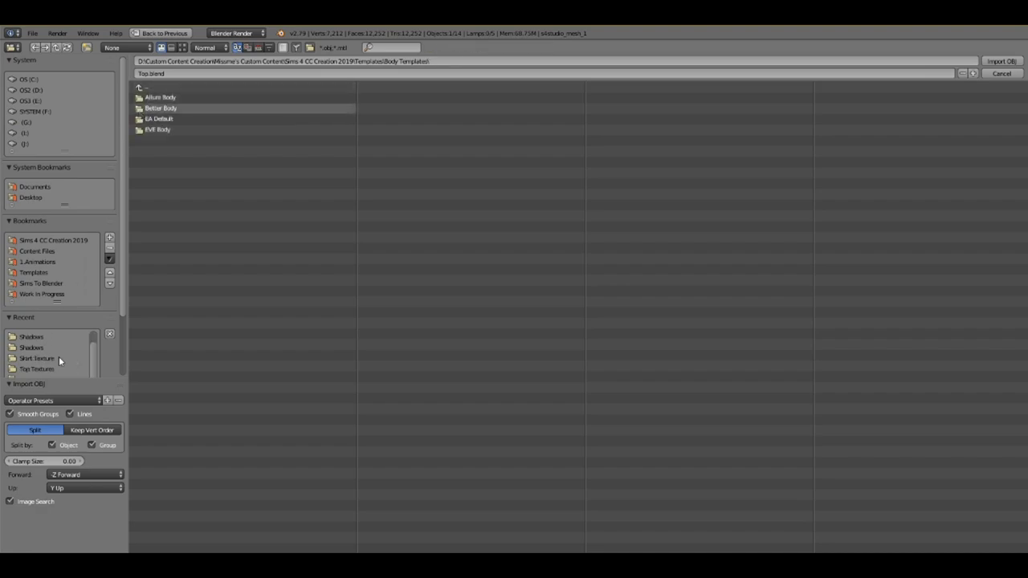
pyautogui.click(172, 108)
pyautogui.click(172, 118)
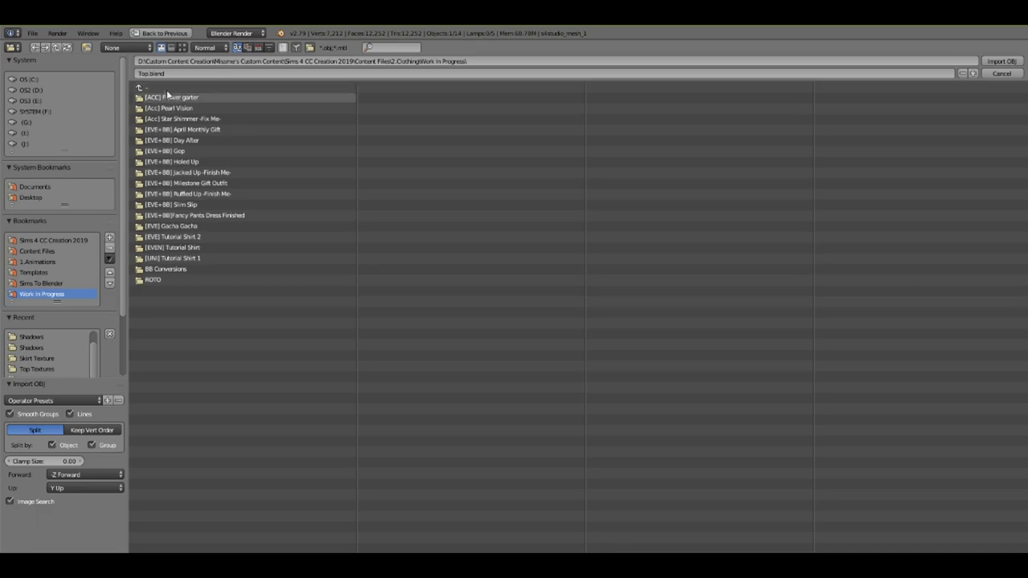
pyautogui.click(172, 247)
pyautogui.click(160, 107)
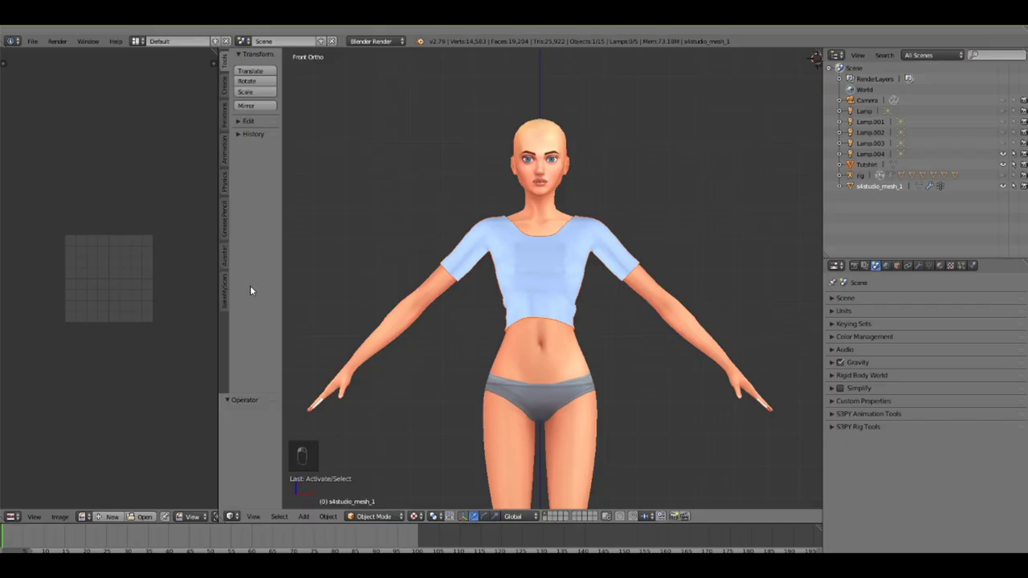
pyautogui.moveTo(669, 298); pyautogui.dragTo(667, 319, button='middle')
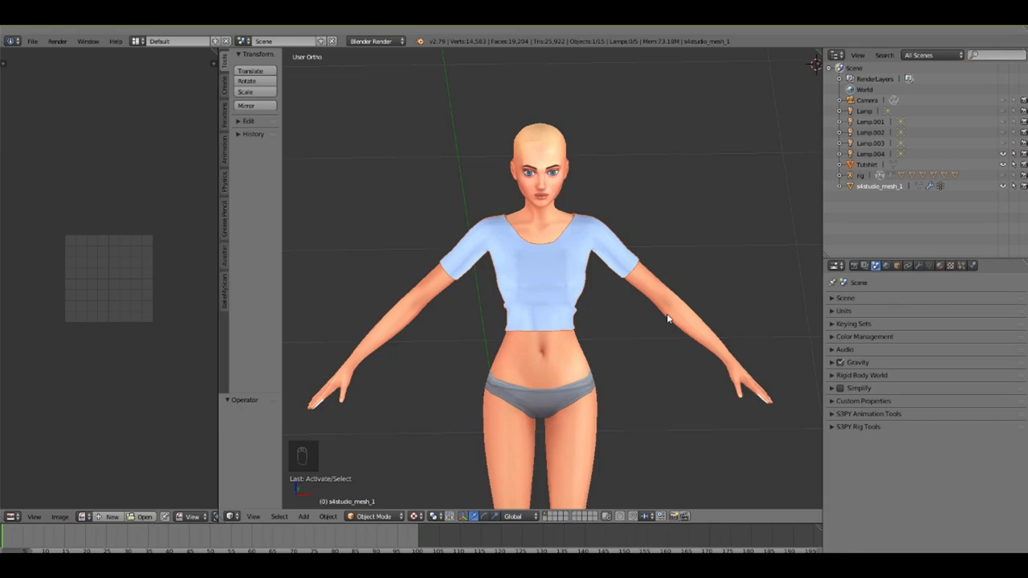
# Step: Show the Tutshirt mesh data with vertex groups collapsed and open its UV map name for editing
pyautogui.press('KP_1')
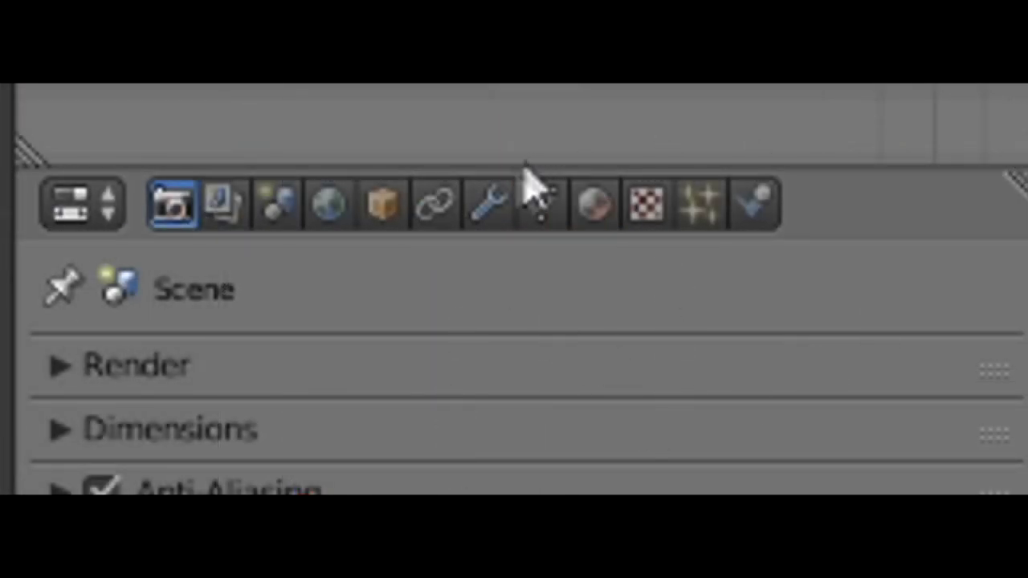
pyautogui.click(537, 210)
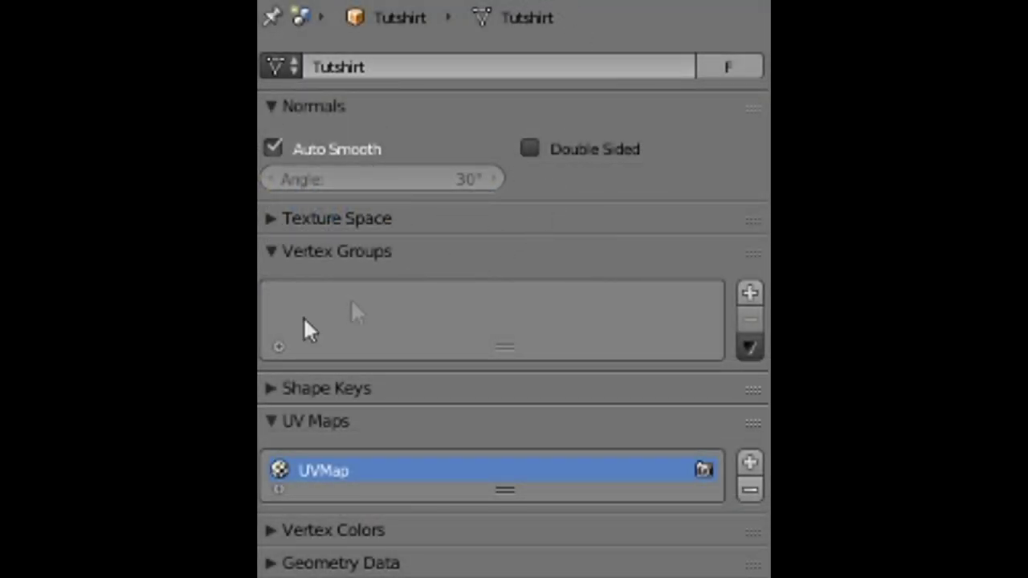
pyautogui.click(381, 252)
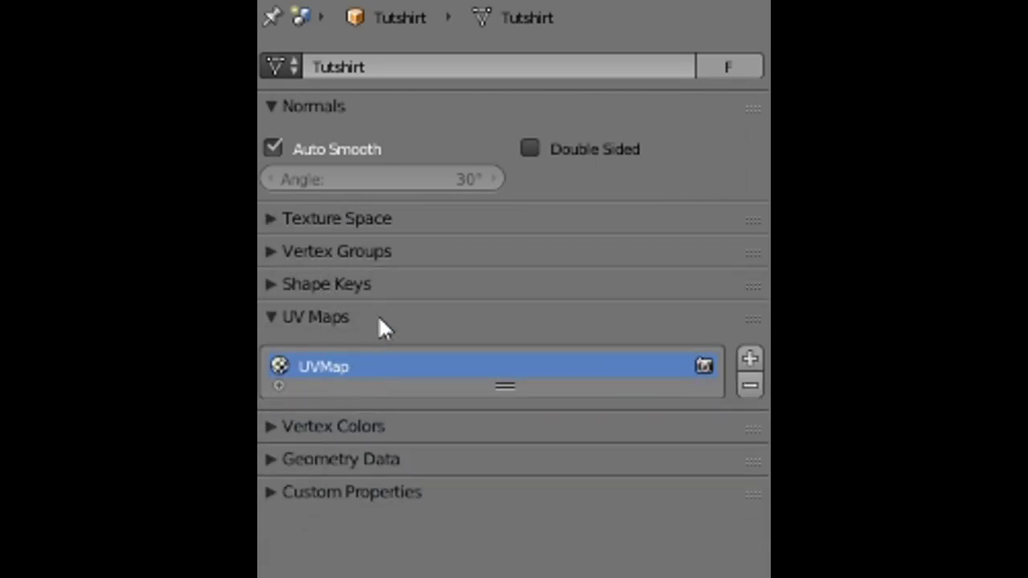
pyautogui.click(329, 319)
pyautogui.click(329, 321)
pyautogui.doubleClick(325, 370)
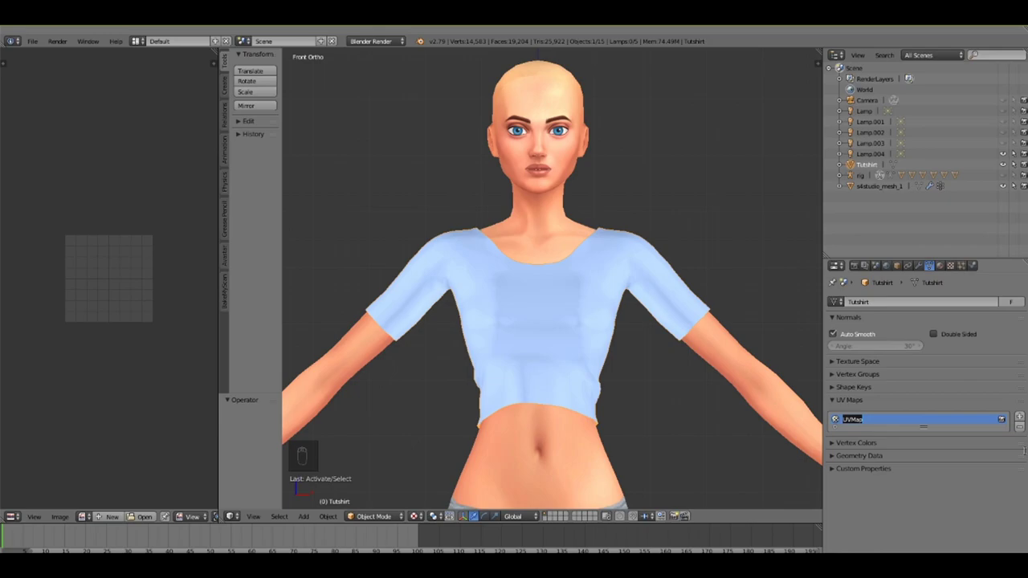
# Step: Check the UV map name of s4studio_mesh_1, try renaming it uv_1 and undo the rename
pyautogui.click(879, 185)
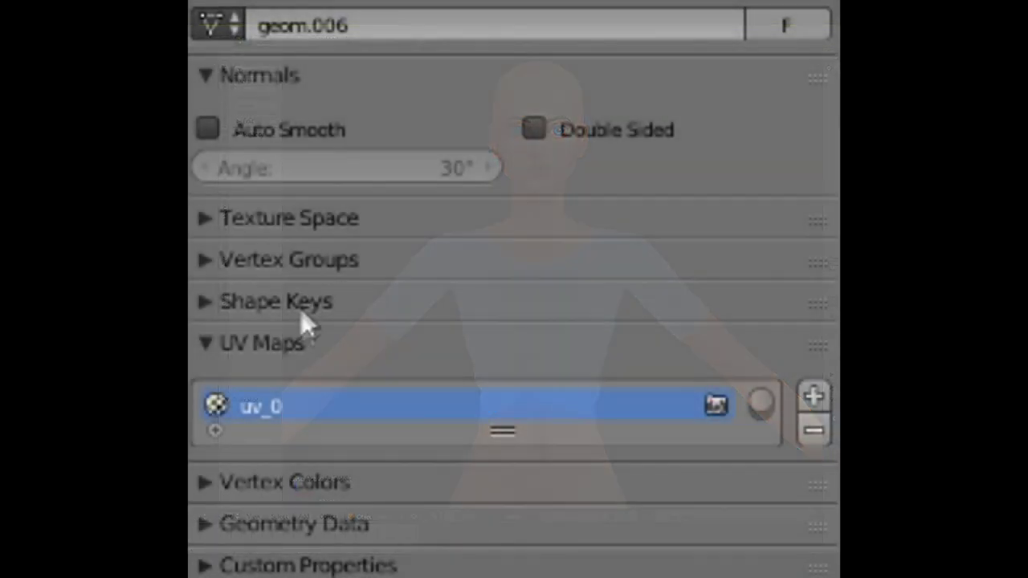
pyautogui.doubleClick(390, 424)
pyautogui.write('uv_1')
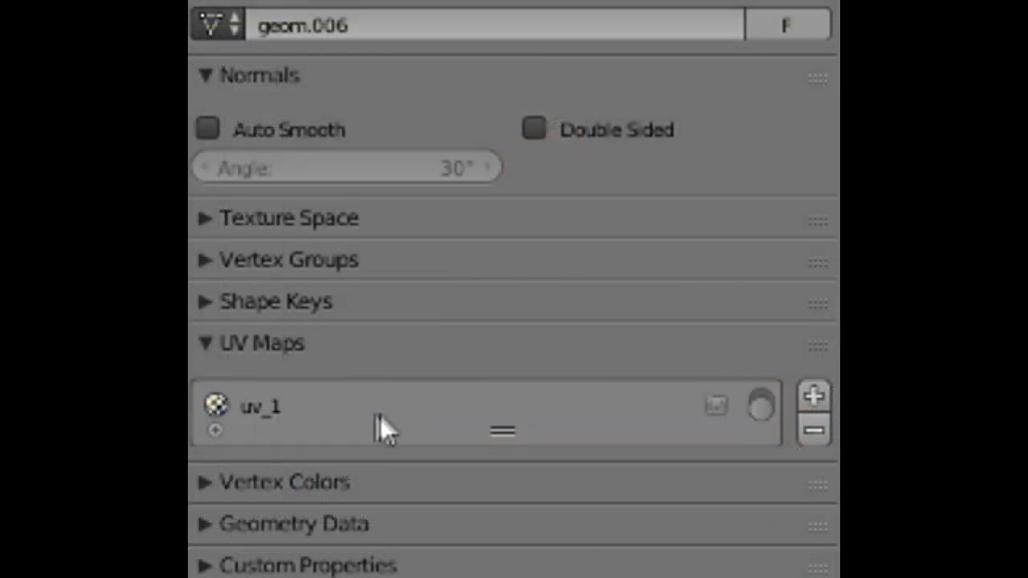
pyautogui.hotkey('ctrl', 'z')
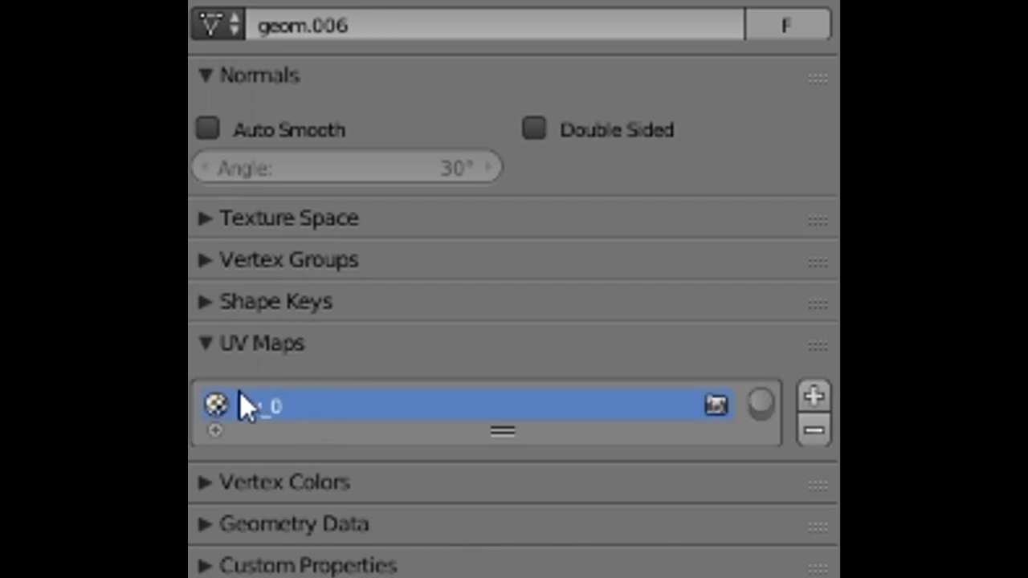
pyautogui.hotkey('ctrl', 'shift', 'z')
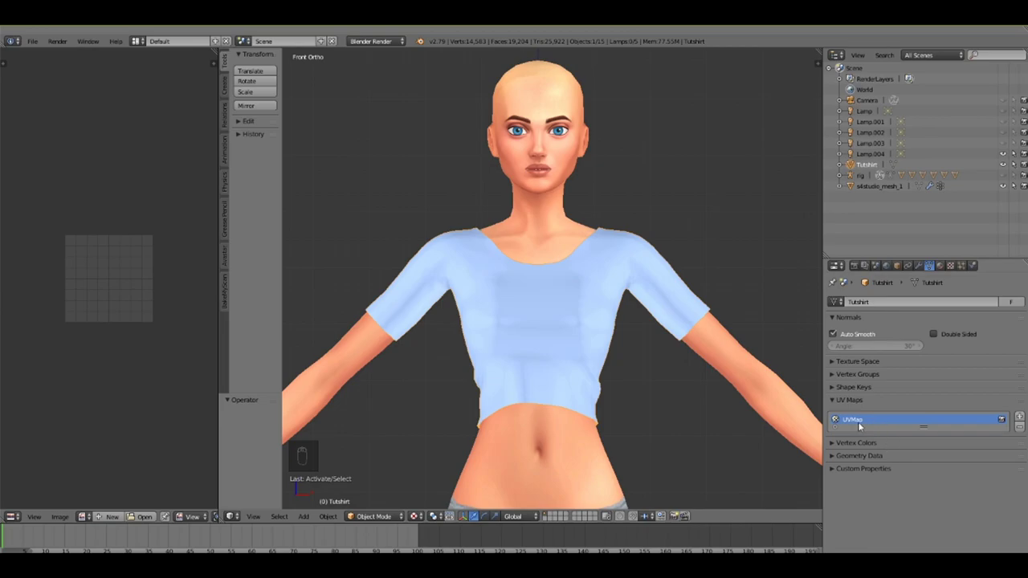
# Step: Rename the Tutshirt mesh's UV map as uv_0
pyautogui.doubleClick(852, 421)
pyautogui.write('u')
pyautogui.write('v')
pyautogui.write('_p')
pyautogui.click(374, 516)
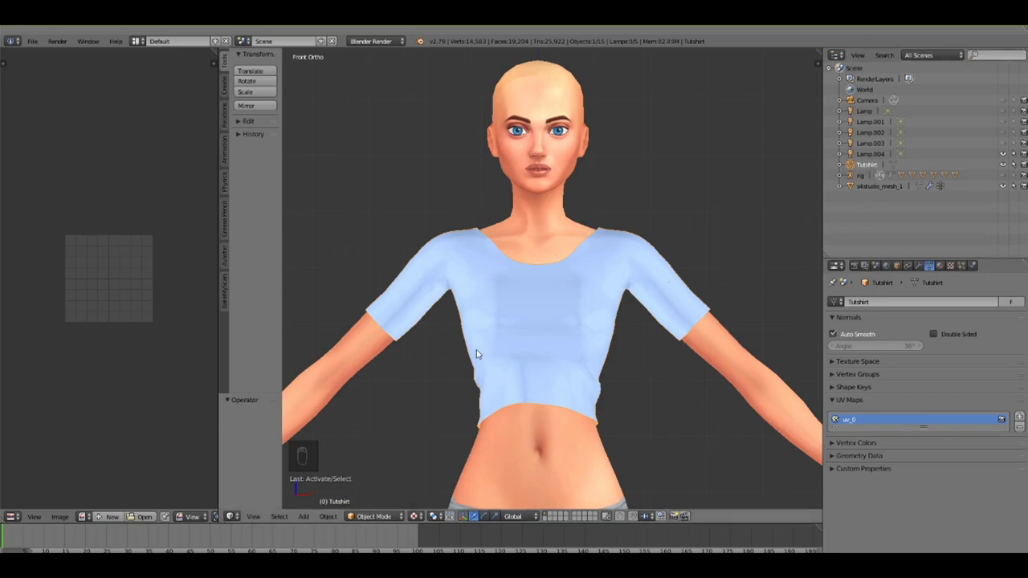
# Step: Put the Tutshirt mesh into Edit Mode
pyautogui.press('Tab')
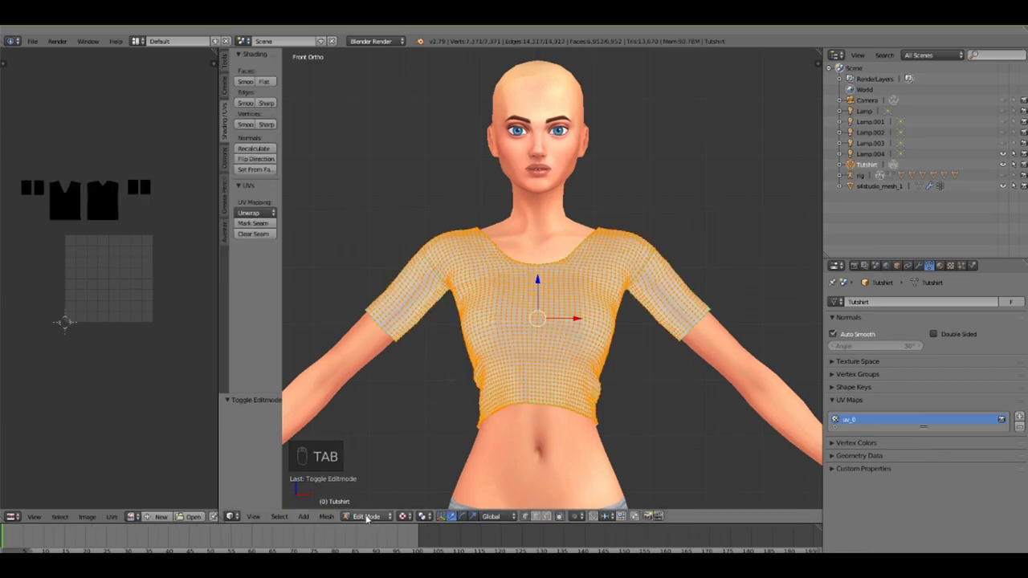
pyautogui.click(361, 517)
pyautogui.click(372, 503)
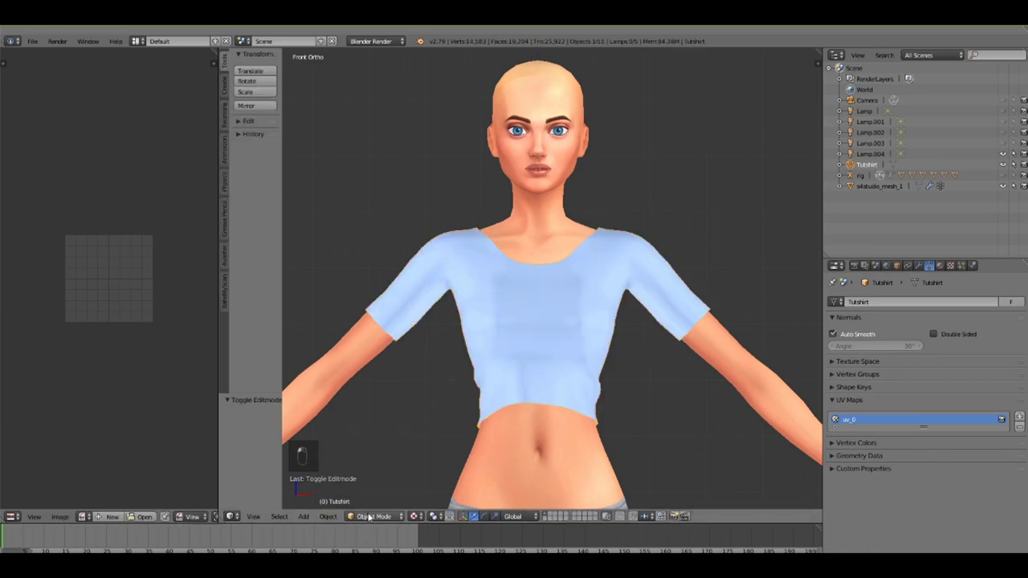
pyautogui.click(382, 518)
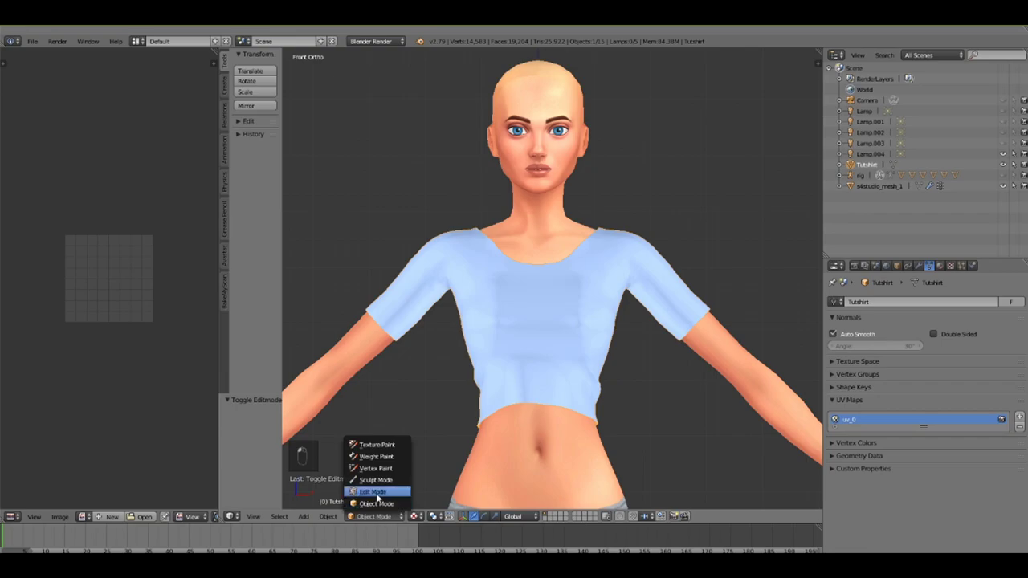
pyautogui.click(372, 491)
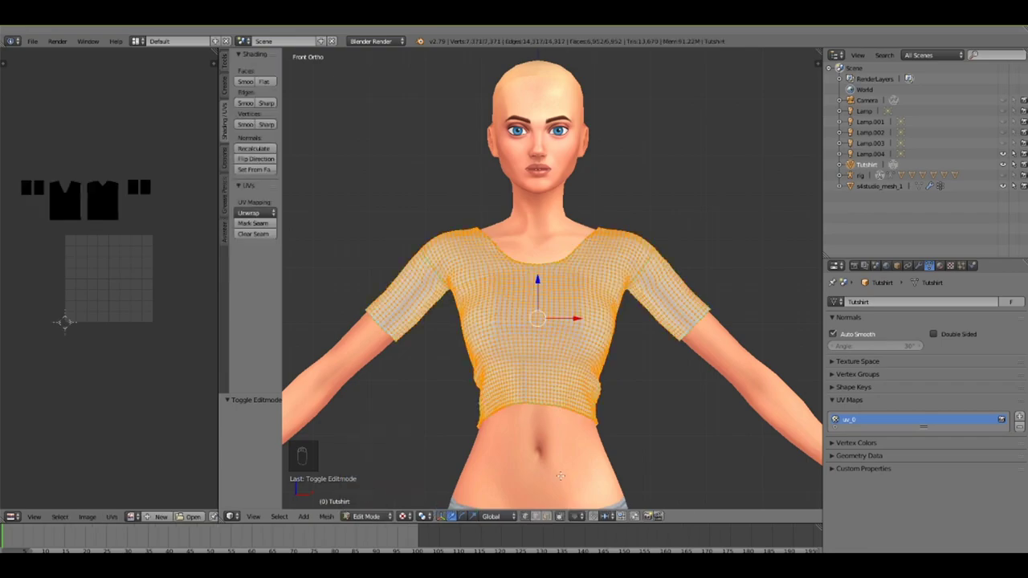
# Step: Widen the UV editor, sync its selection with the mesh and box-select all of the shirt's UV islands
pyautogui.moveTo(96, 265); pyautogui.dragTo(149, 323, button='middle')
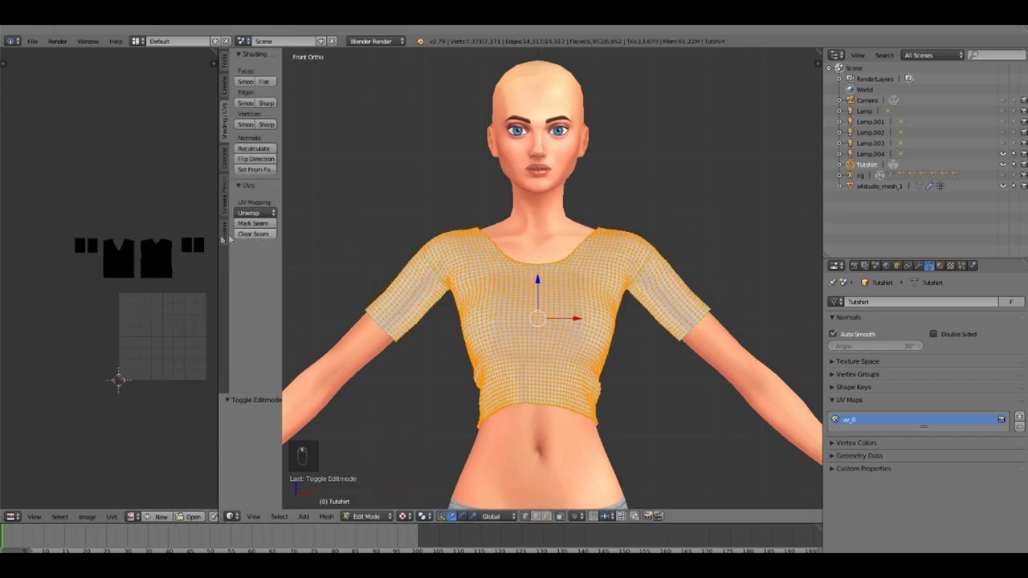
pyautogui.moveTo(218, 251); pyautogui.dragTo(456, 252)
pyautogui.scroll(4, 273, 320)
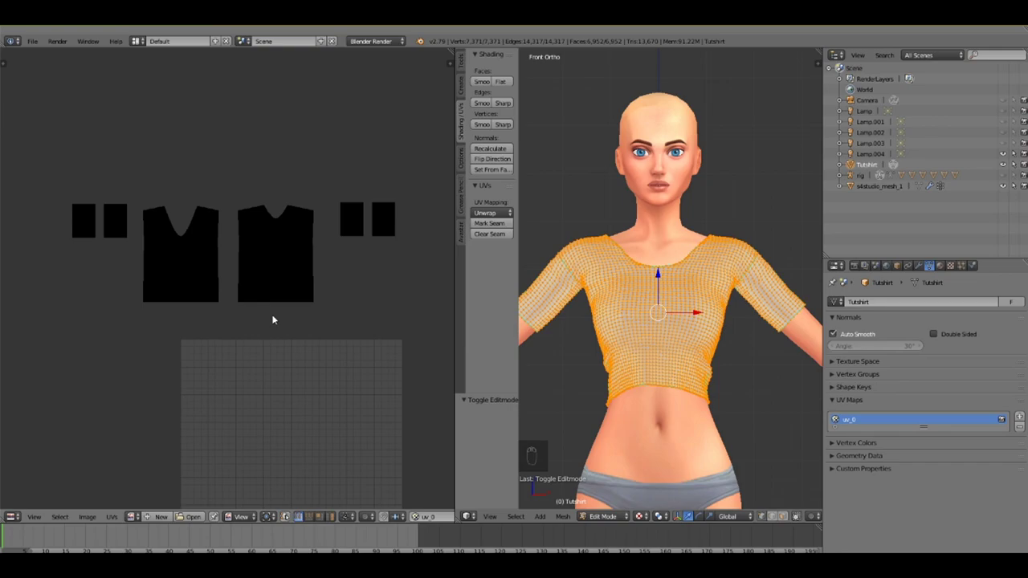
pyautogui.rightClick(304, 287)
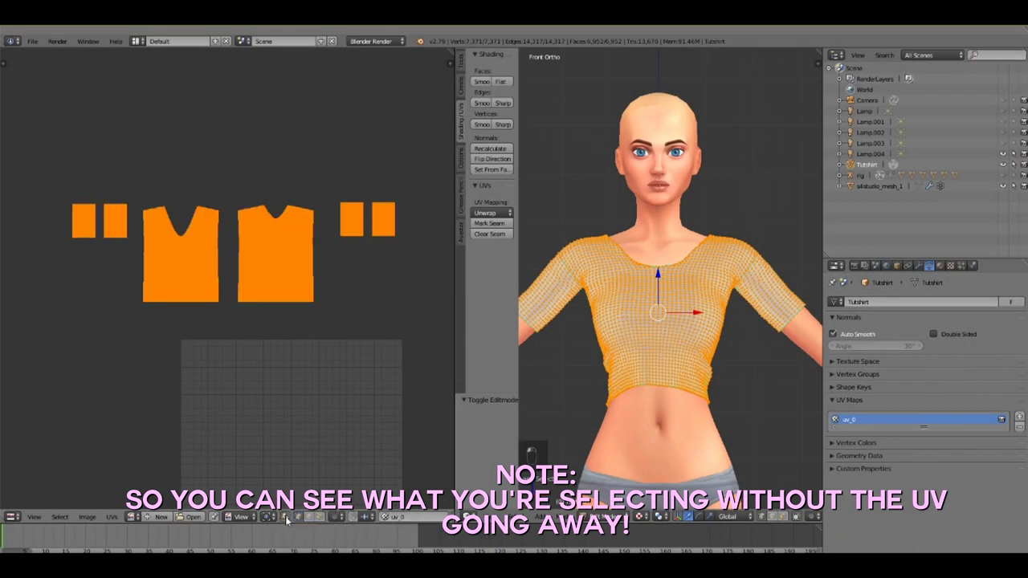
pyautogui.rightClick(269, 268)
pyautogui.press('b')
pyautogui.moveTo(447, 343)
pyautogui.mouseDown()
pyautogui.moveTo(411, 301)
pyautogui.moveTo(150, 174)
pyautogui.moveTo(63, 157)
pyautogui.mouseUp()
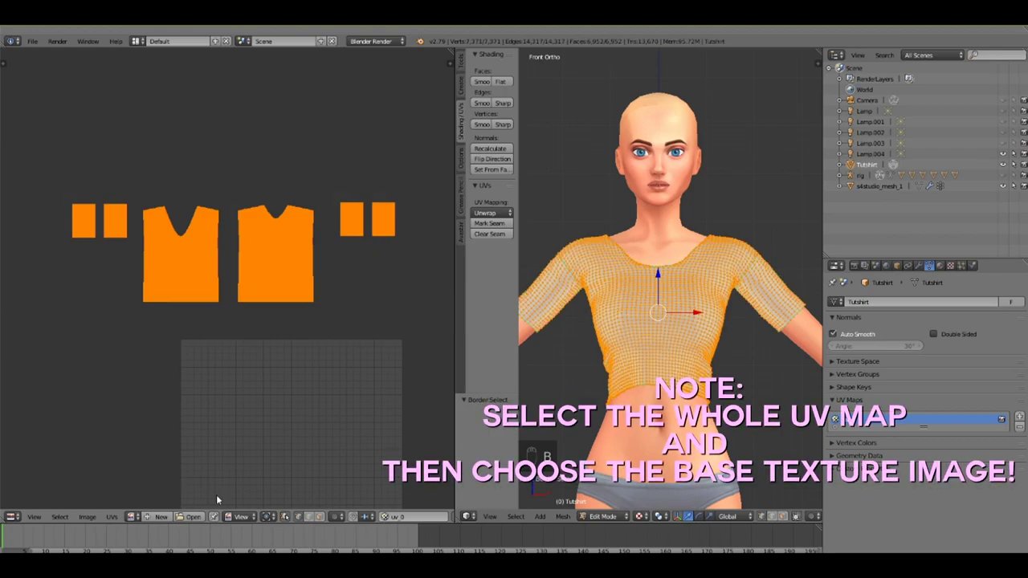
# Step: Assign the BaseTexture image to the selected shirt UVs so that it fills the UV editor's background
pyautogui.click(133, 516)
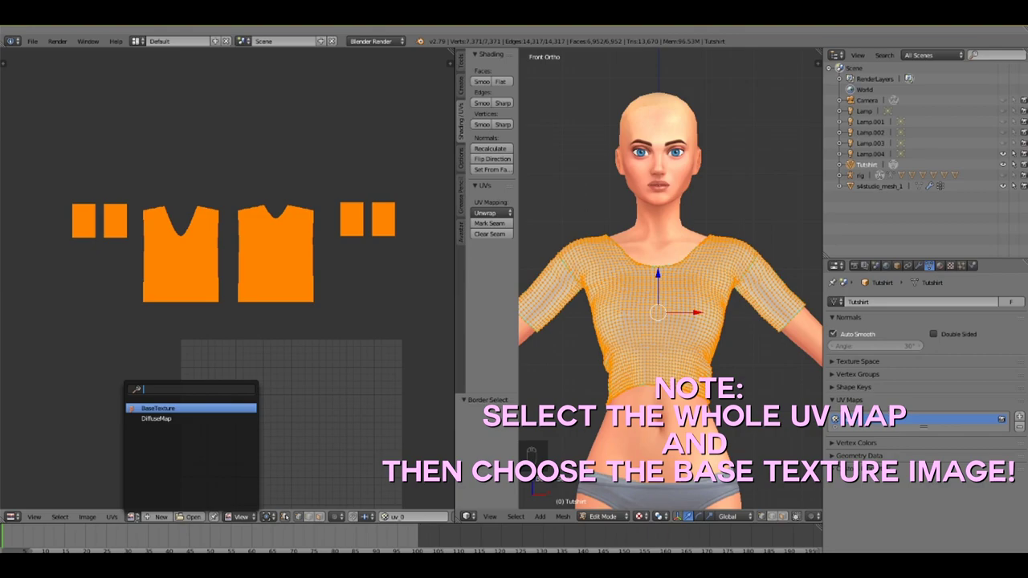
pyautogui.click(166, 408)
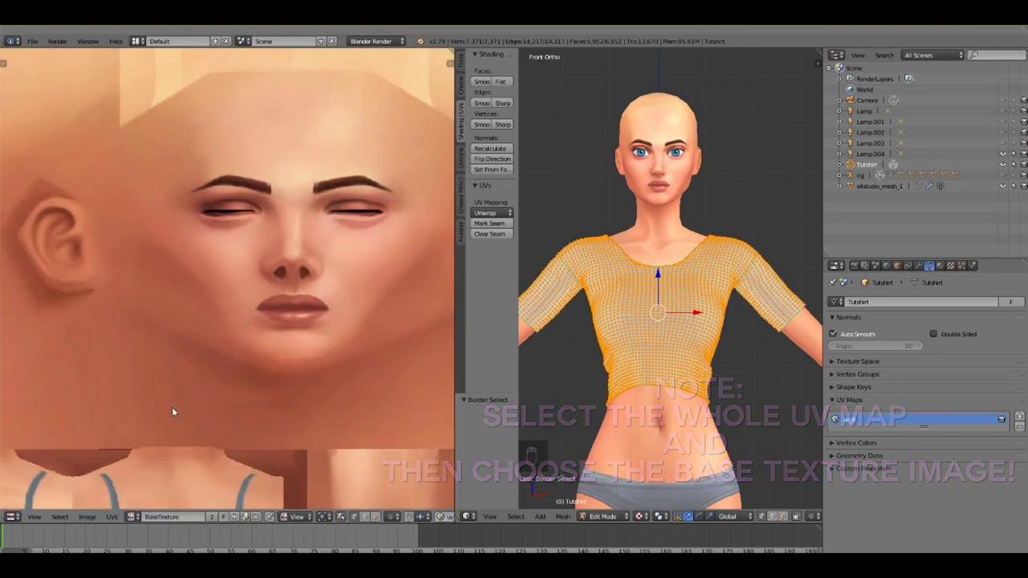
pyautogui.scroll(-8, 174, 410)
pyautogui.scroll(-2, 205, 426)
# Step: Move all the shirt's UV islands off the base texture into the empty space beside the body layout
pyautogui.press('g')
pyautogui.click(362, 444)
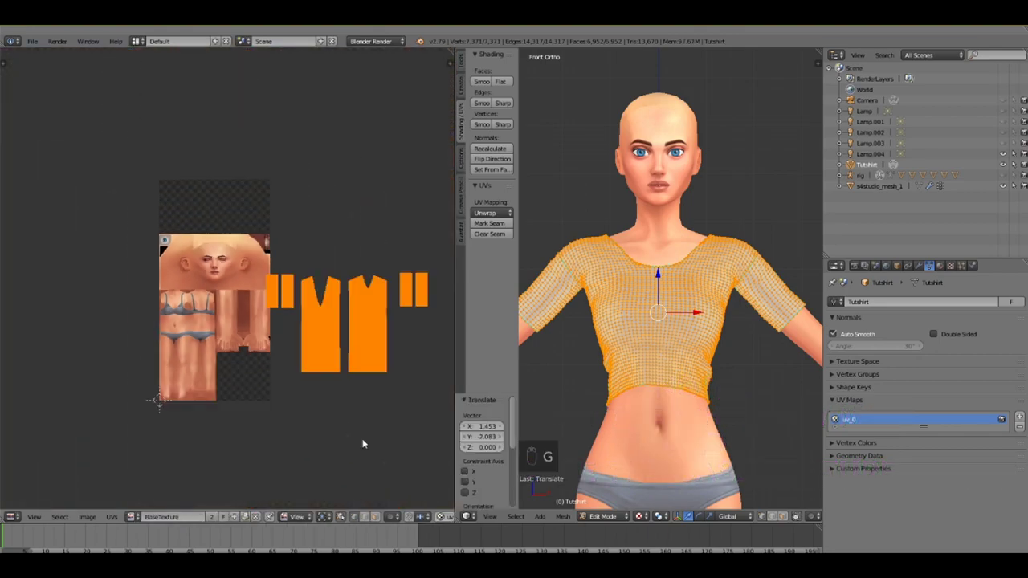
pyautogui.press('g')
pyautogui.click(332, 412)
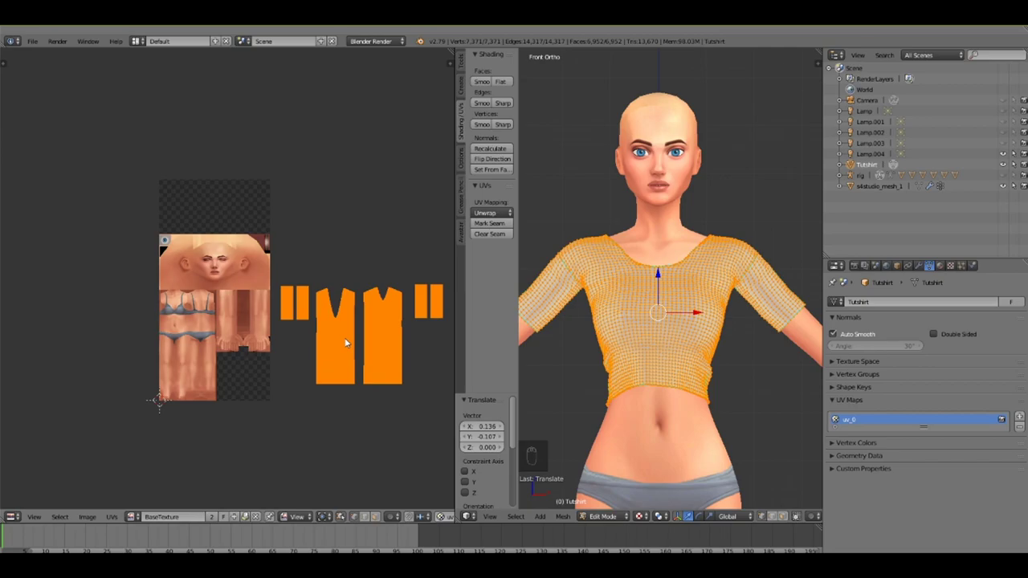
# Step: Examine the shirt on the body from below and from the side, and return to the front view
pyautogui.scroll(2, 305, 414)
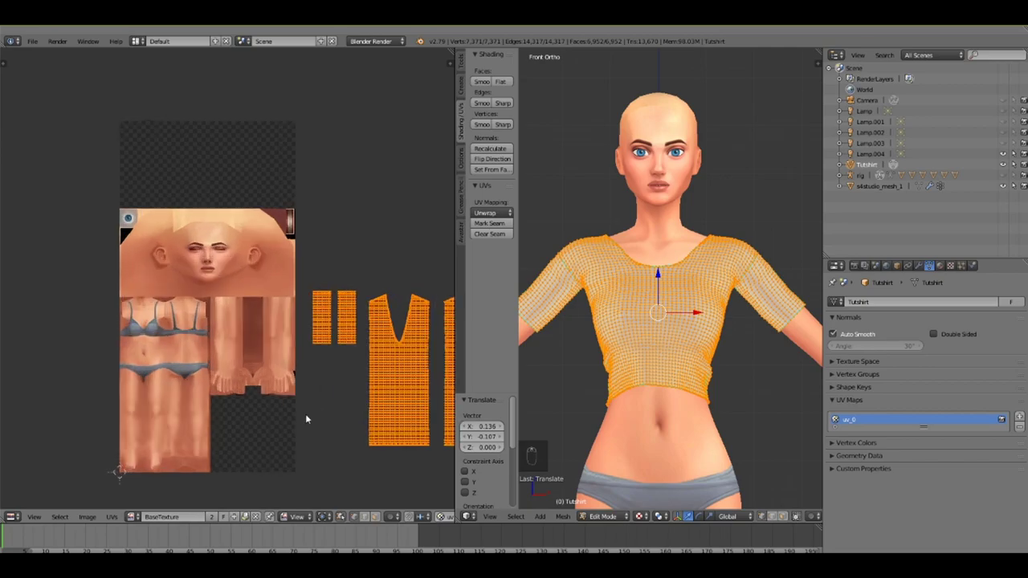
pyautogui.moveTo(305, 414); pyautogui.dragTo(269, 377, button='middle')
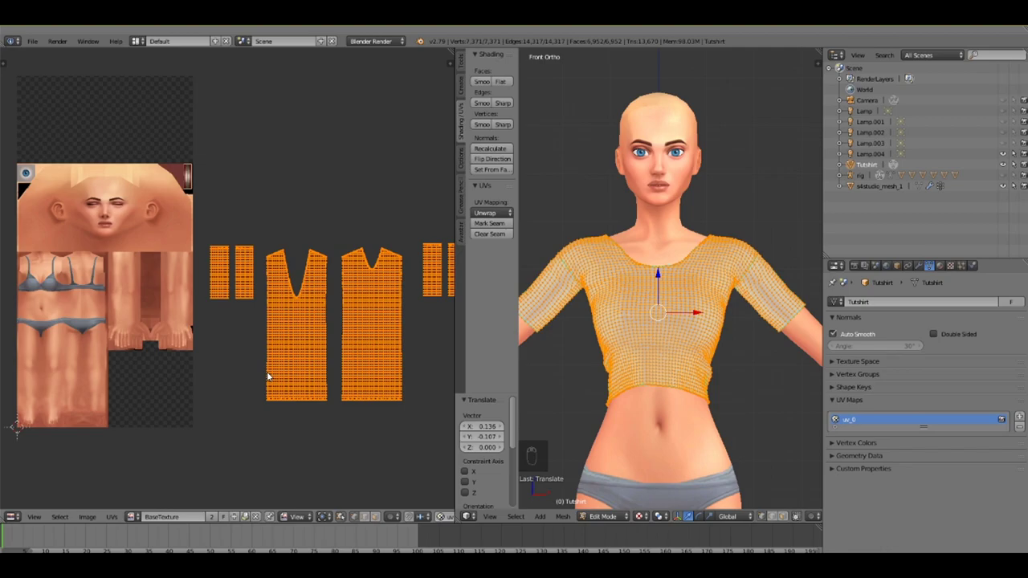
pyautogui.moveTo(642, 362); pyautogui.dragTo(623, 299, button='middle')
pyautogui.moveTo(644, 341); pyautogui.dragTo(681, 262, button='middle')
pyautogui.moveTo(628, 210); pyautogui.dragTo(697, 220, button='middle')
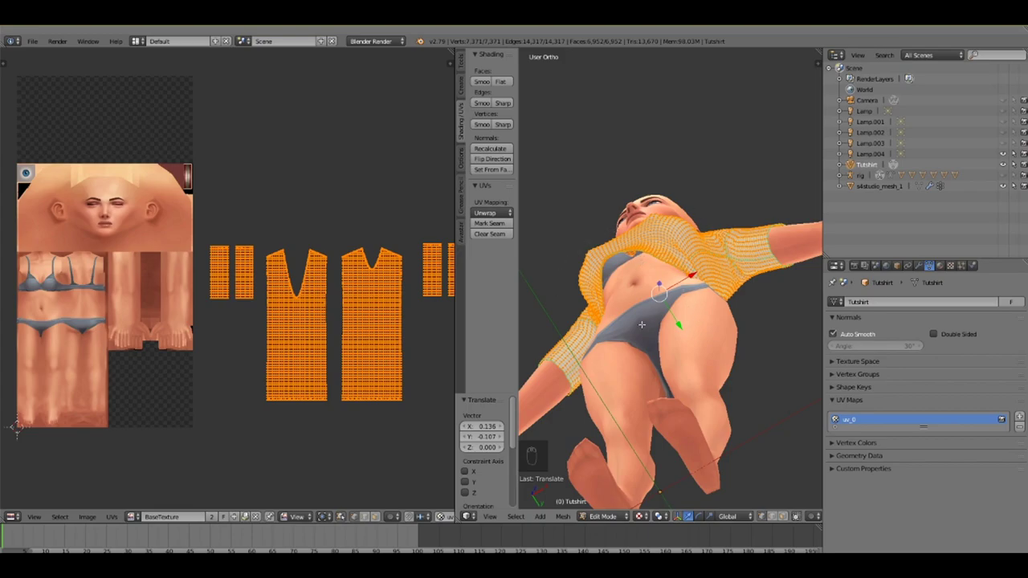
pyautogui.moveTo(637, 258); pyautogui.dragTo(730, 286, button='middle')
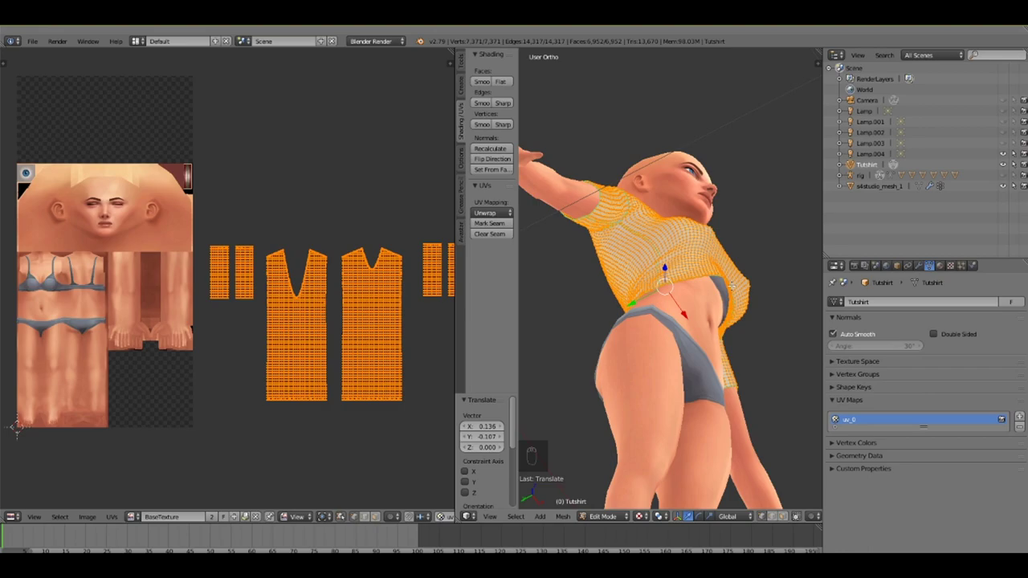
pyautogui.moveTo(732, 286); pyautogui.dragTo(644, 365, button='middle')
pyautogui.press('KP_1')
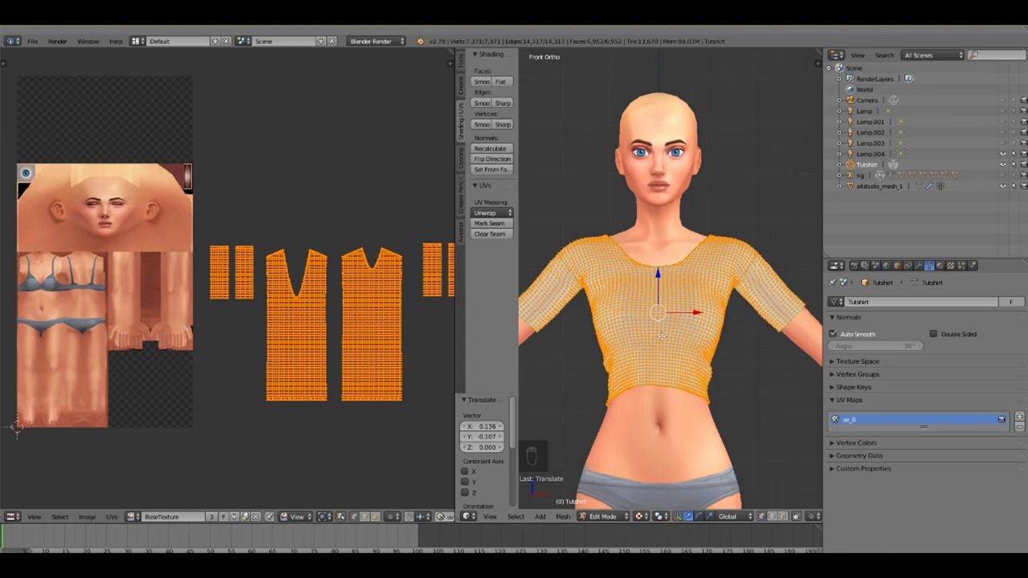
# Step: Scale down all the shirt's UV islands beside the base texture, reducing their height more than their width
pyautogui.moveTo(659, 359); pyautogui.dragTo(584, 322, button='middle')
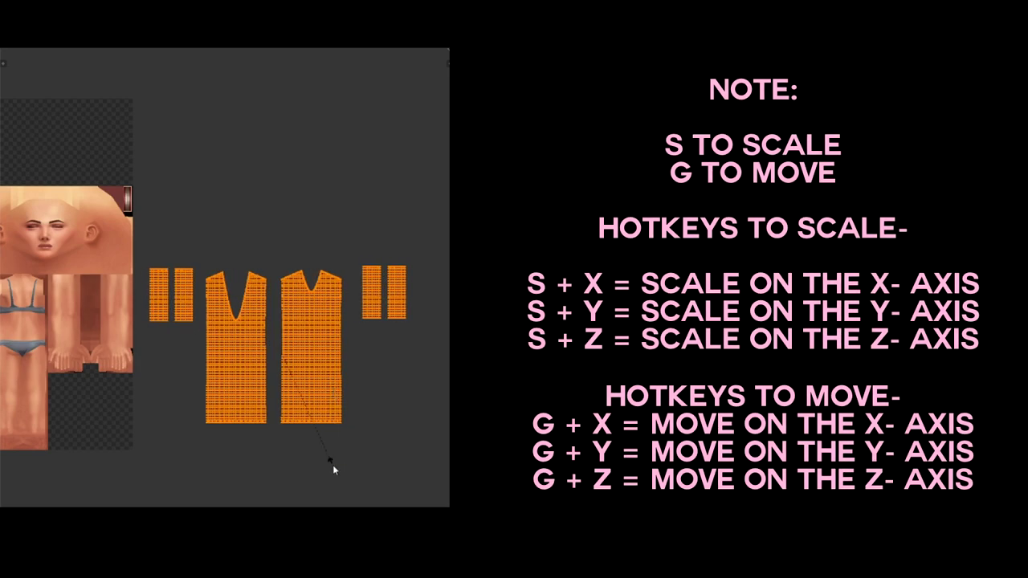
pyautogui.click(321, 392)
pyautogui.press('s')
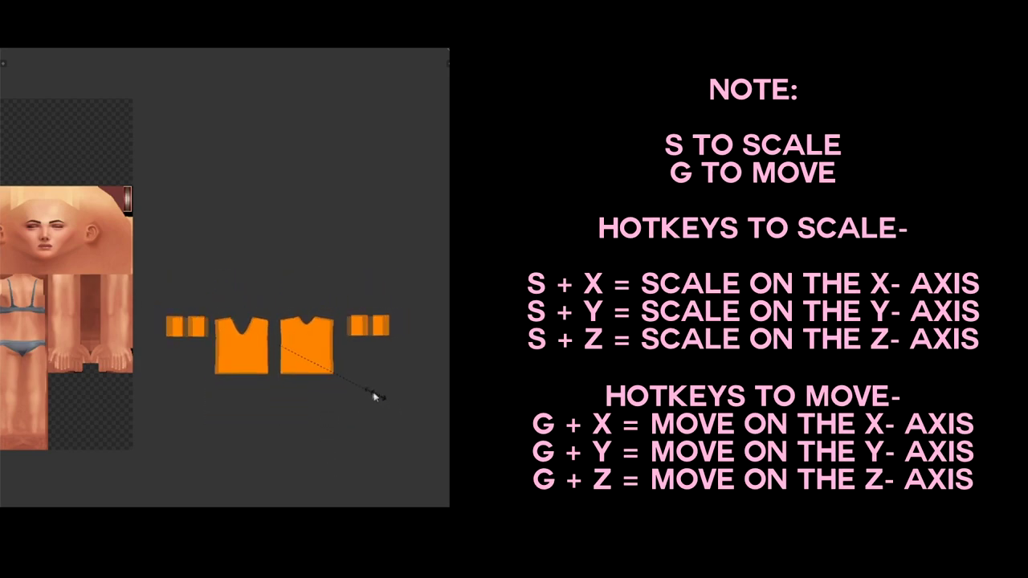
pyautogui.click(340, 391)
pyautogui.keyDown('ctrl'); pyautogui.hscroll(-5, 340, 390); pyautogui.keyUp('ctrl')
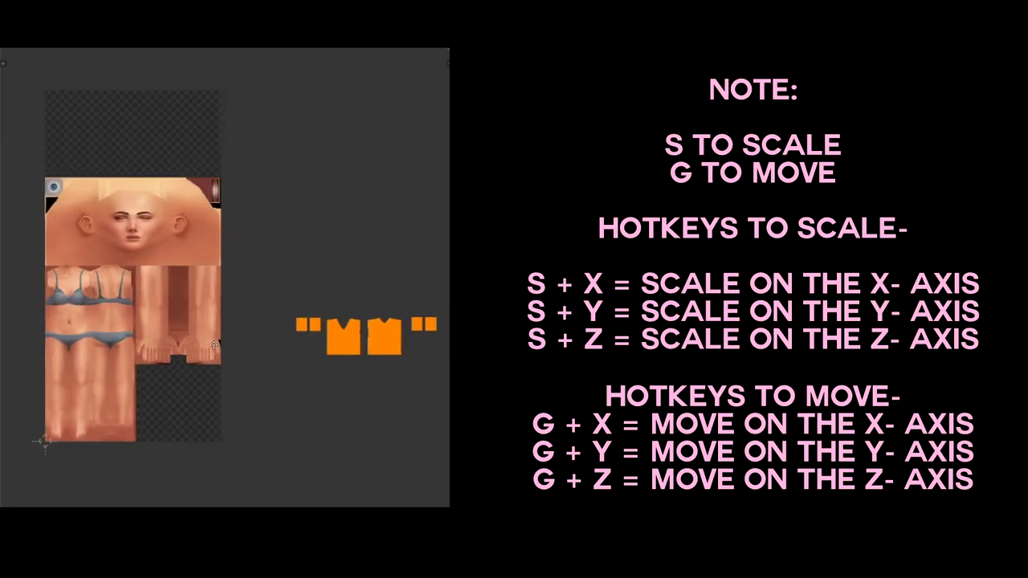
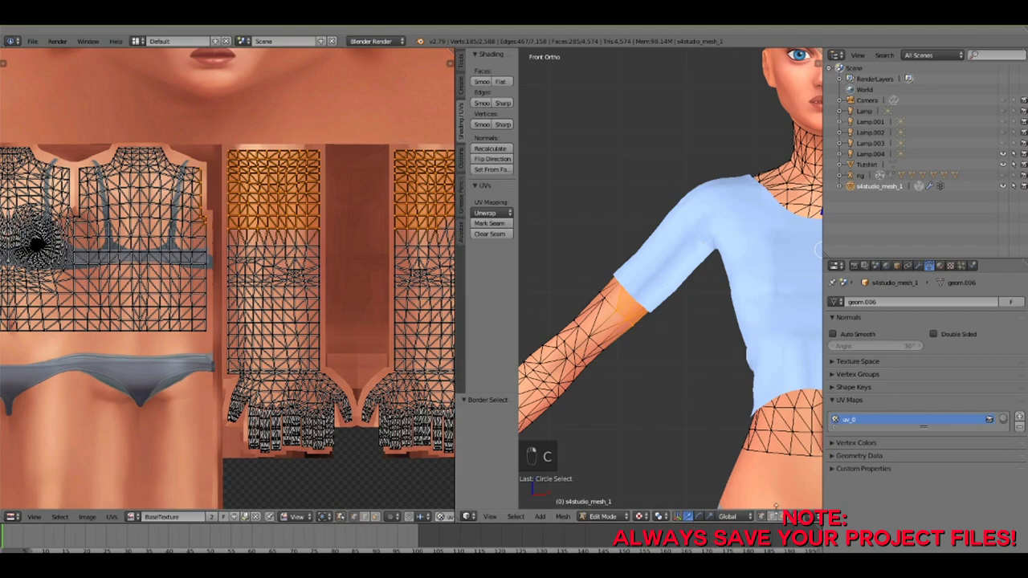
# Step: Try deleting the selected upper-arm vertices of the body mesh, check the arms at the sleeve openings and undo the deletion
pyautogui.hotkey('alt', 'h')
pyautogui.hotkey('ctrl', 'z')
pyautogui.press('Delete')
pyautogui.click(687, 363)
pyautogui.scroll(-5, 664, 367)
pyautogui.moveTo(664, 367); pyautogui.dragTo(601, 298, button='middle')
pyautogui.press('KP_1')
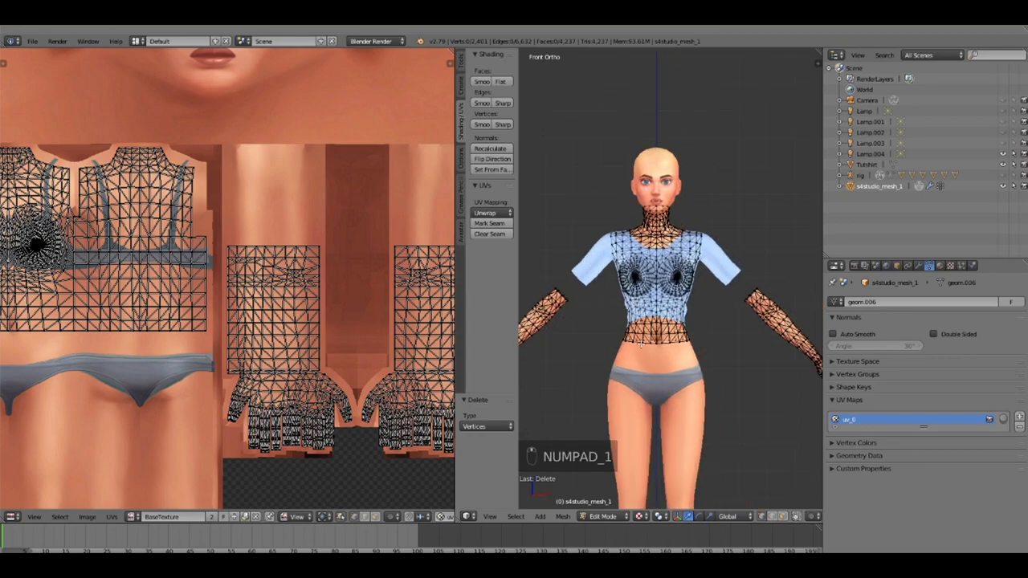
pyautogui.hotkey('ctrl', 'z')
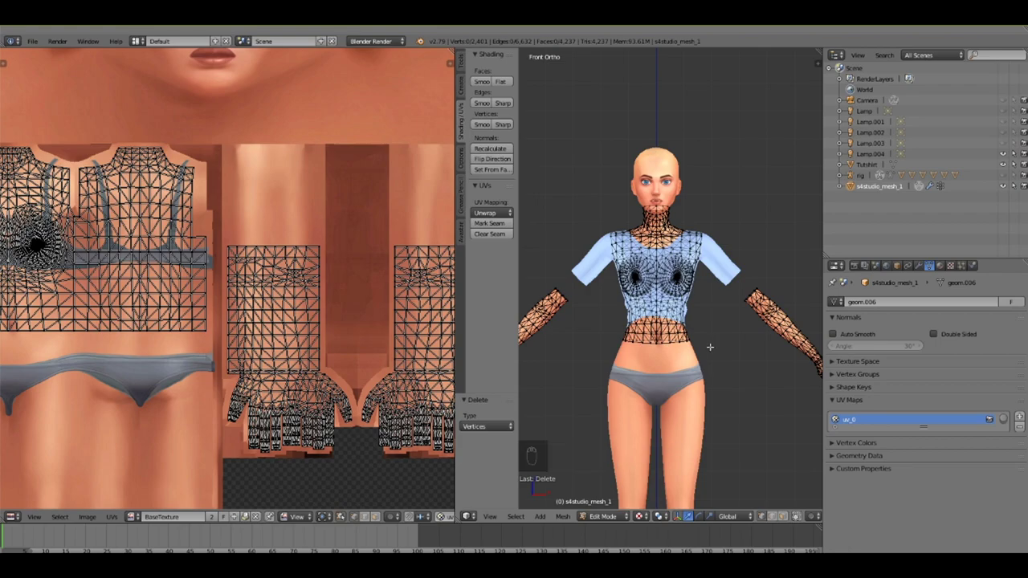
# Step: Deselect the lowest row of the upper-arm selection on both arms in the UV layout with Circle Select
pyautogui.scroll(2, 688, 328)
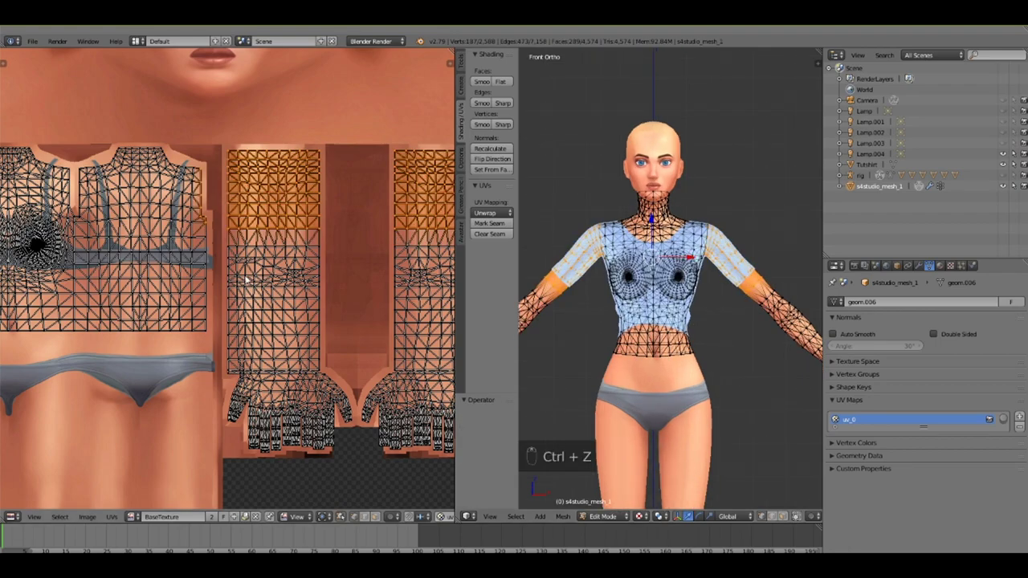
pyautogui.moveTo(195, 170); pyautogui.dragTo(213, 171, button='middle')
pyautogui.press('c')
pyautogui.press('c')
pyautogui.moveTo(207, 241); pyautogui.dragTo(219, 249, button='middle')
pyautogui.middleClick(410, 254)
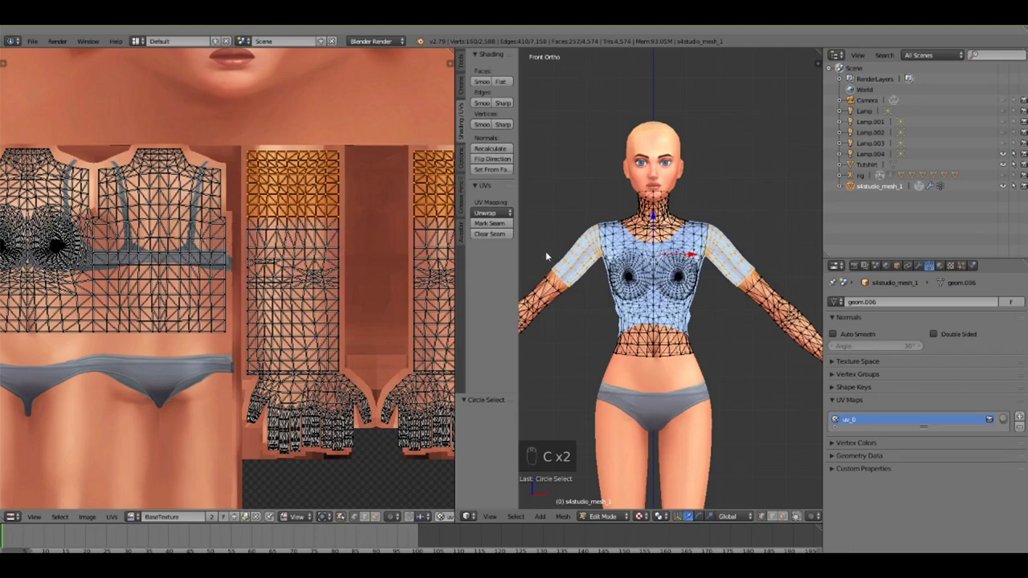
pyautogui.rightClick(396, 255)
pyautogui.scroll(3, 396, 256)
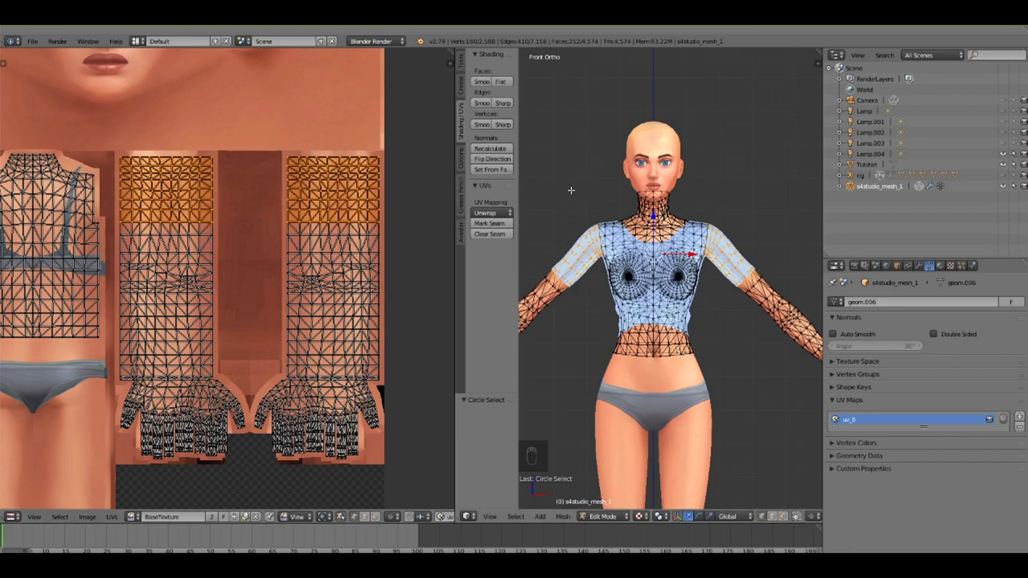
# Step: Delete the selected upper-arm faces of the body mesh hidden under both sleeves and check the sleeve opening
pyautogui.press('Delete')
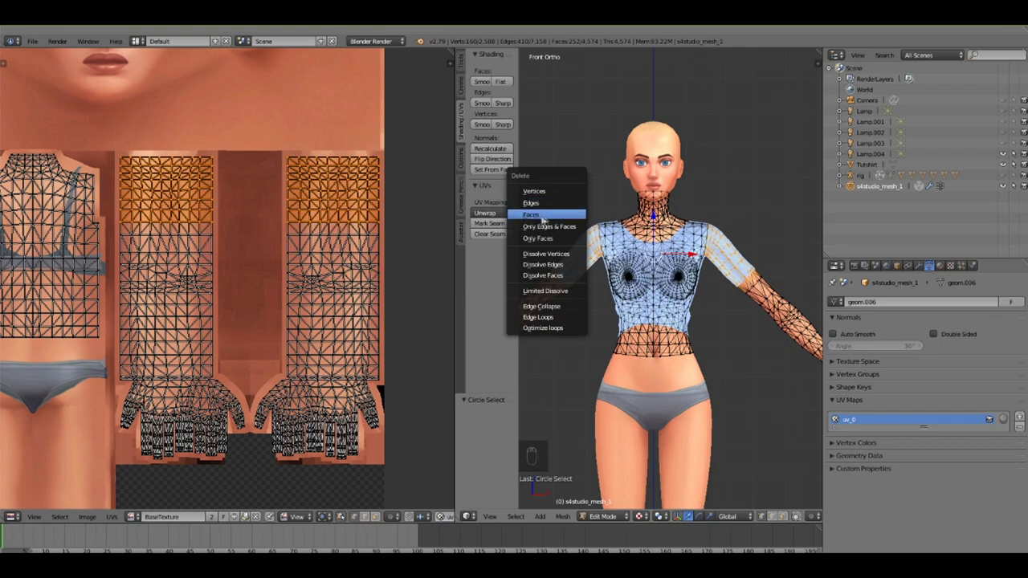
pyautogui.click(544, 217)
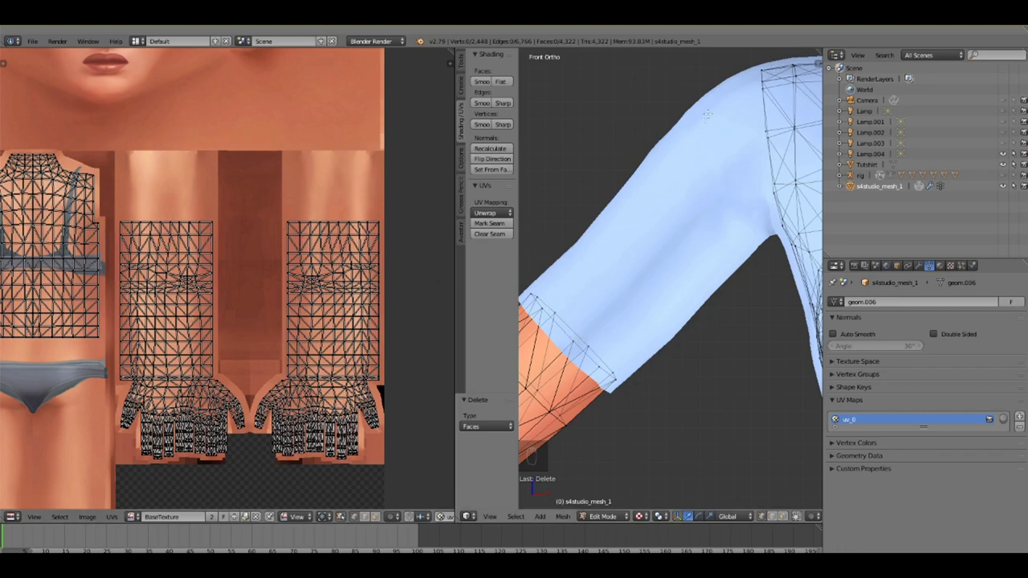
pyautogui.scroll(-10, 681, 247)
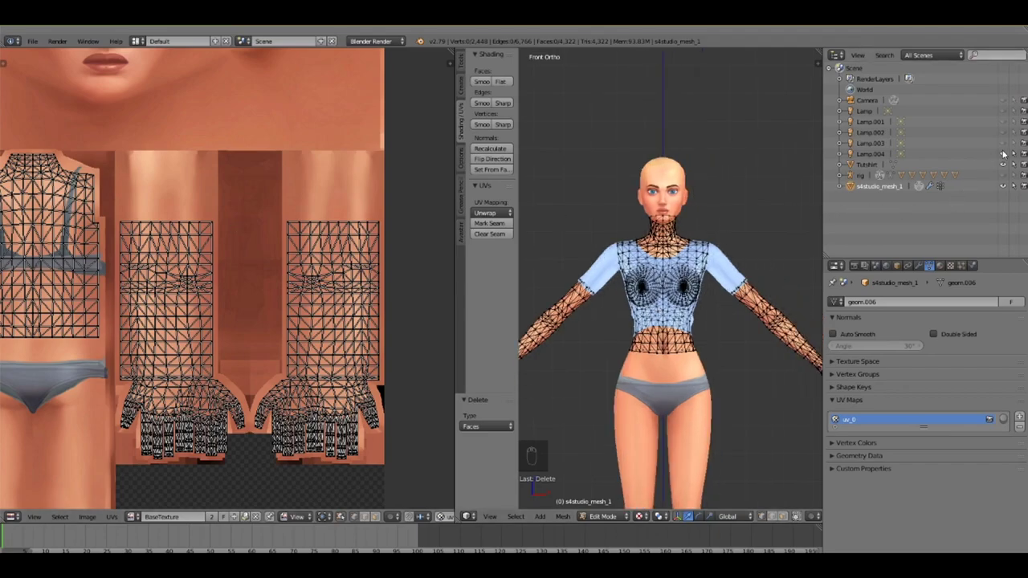
# Step: Edit the Tutshirt mesh and move its selected pair of sleeve UV islands to a new spot on the arm texture
pyautogui.click(896, 165)
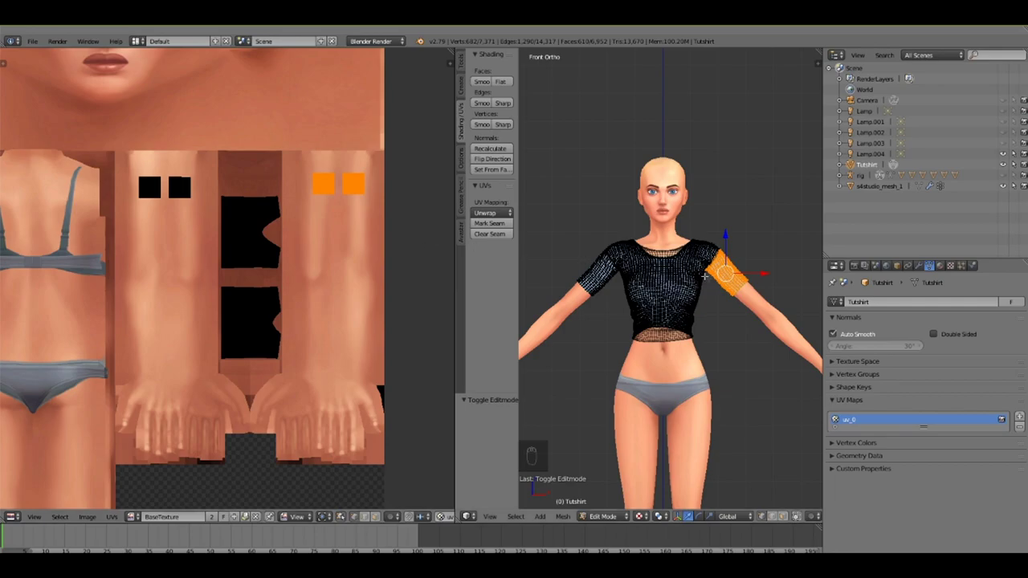
pyautogui.scroll(3, 711, 278)
pyautogui.keyDown('shift'); pyautogui.moveTo(811, 198); pyautogui.dragTo(764, 222, button='middle'); pyautogui.keyUp('shift')
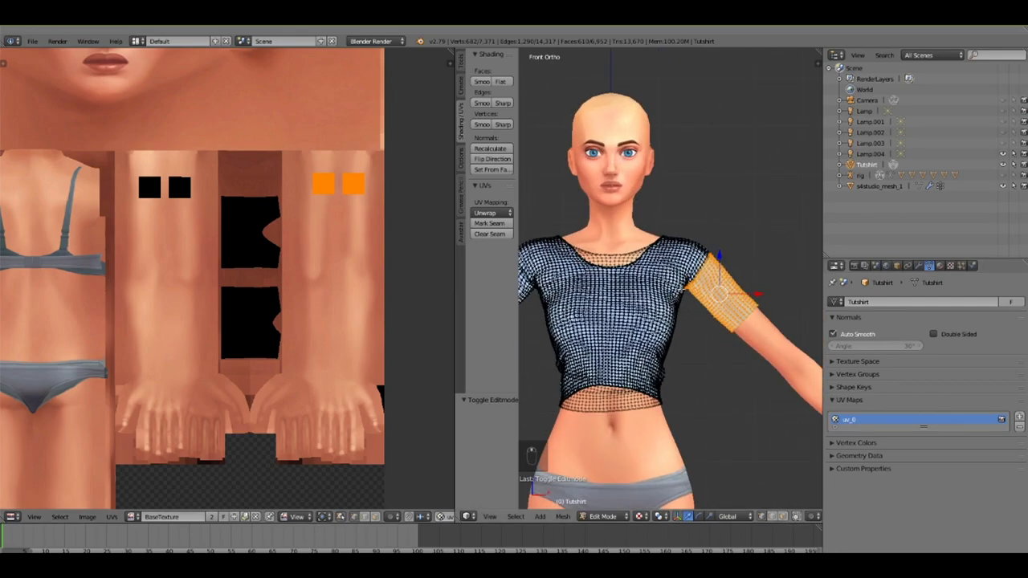
pyautogui.press('g')
pyautogui.click(341, 204)
# Step: Box-select the other sleeve's two UV islands and move them slightly upward on the opposite arm's texture
pyautogui.rightClick(162, 224)
pyautogui.press('b')
pyautogui.moveTo(184, 201); pyautogui.dragTo(126, 165)
pyautogui.press('g')
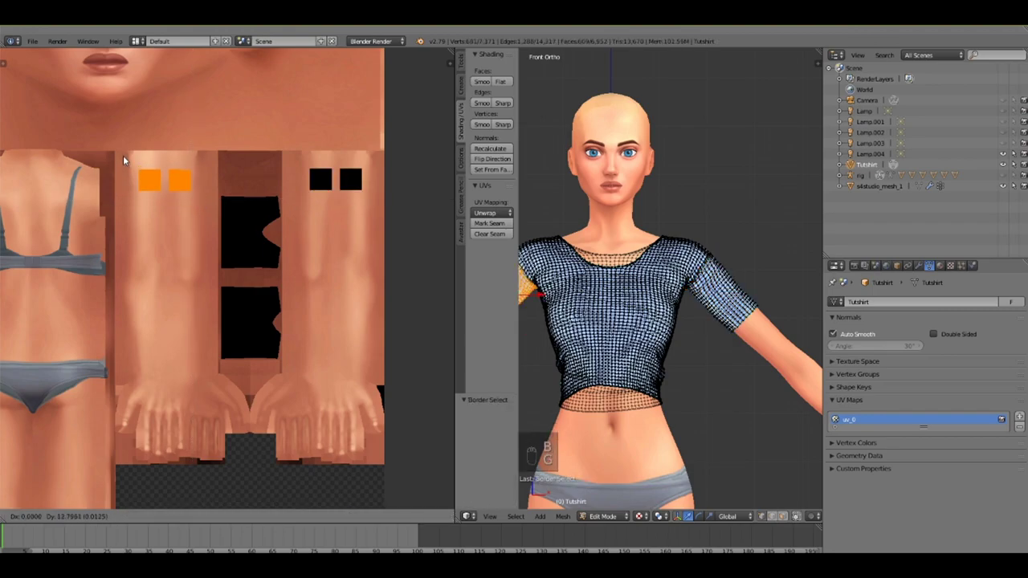
pyautogui.click(123, 155)
# Step: Scale the shirt's front and back torso UV islands by 0.817 between the arm textures, and check the shirt at an angle
pyautogui.press('a')
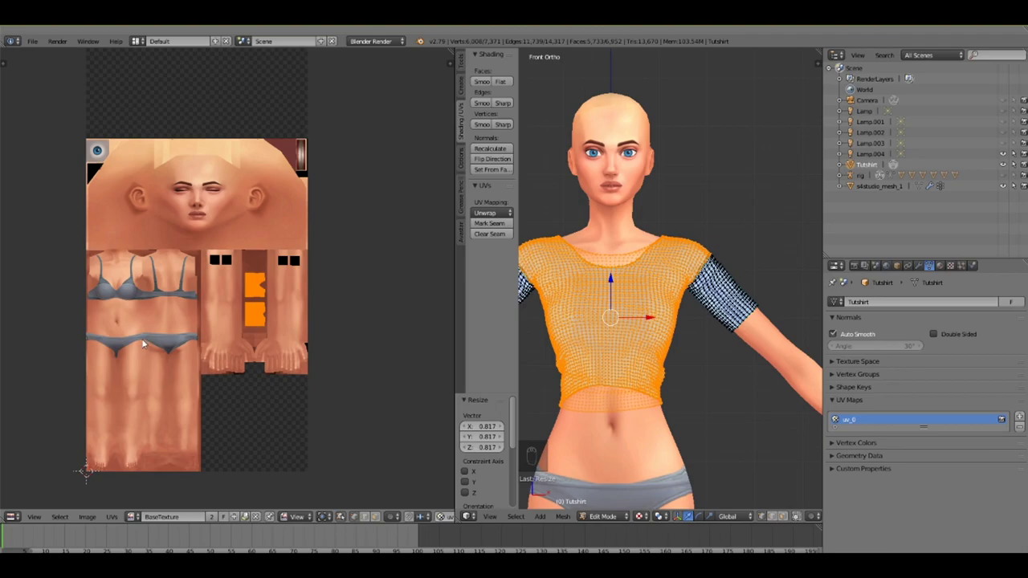
pyautogui.moveTo(152, 338); pyautogui.dragTo(186, 327, button='middle')
pyautogui.scroll(4, 205, 380)
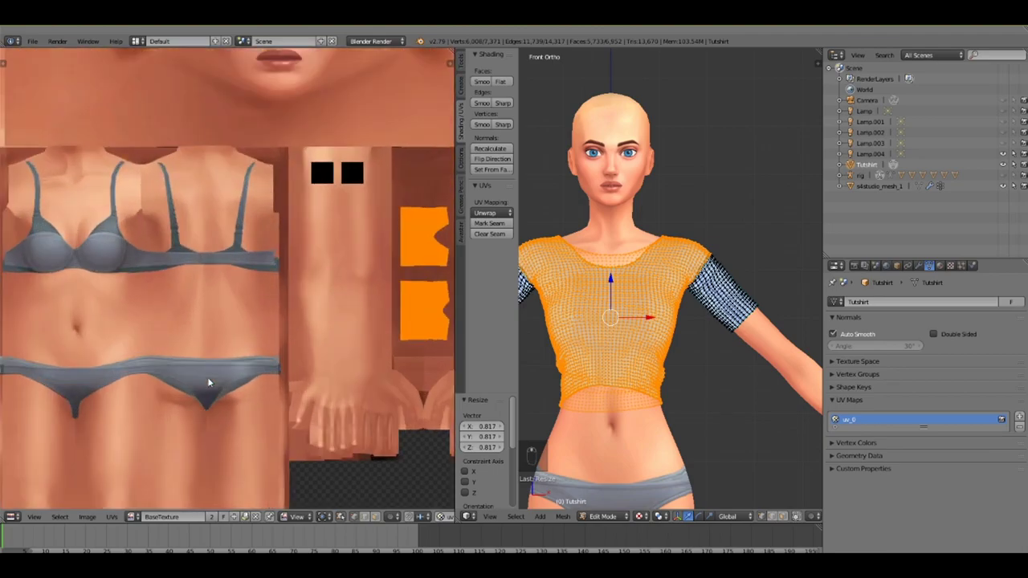
pyautogui.scroll(-2, 208, 383)
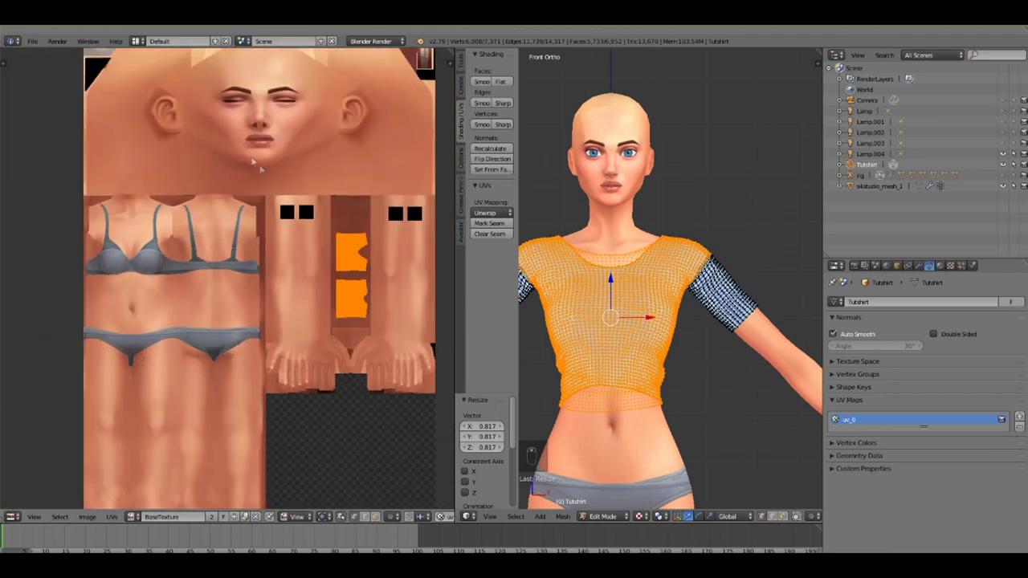
pyautogui.moveTo(599, 345); pyautogui.dragTo(711, 340, button='middle')
pyautogui.moveTo(778, 282); pyautogui.dragTo(803, 408, button='middle')
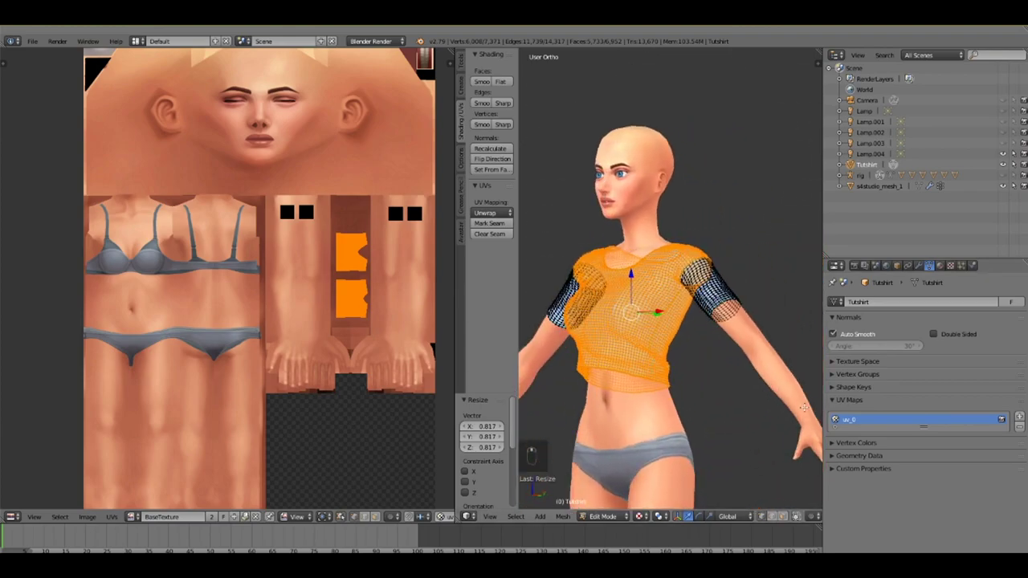
pyautogui.press('KP_1')
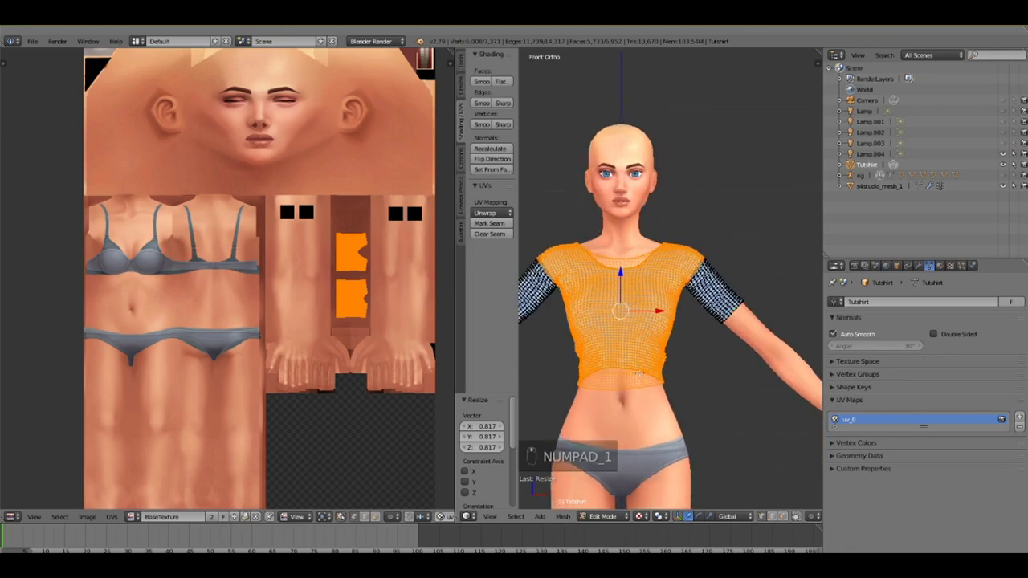
# Step: Open the image placement.png behind the shirt's UV layout
pyautogui.moveTo(241, 401); pyautogui.dragTo(253, 334, button='middle')
pyautogui.click(87, 517)
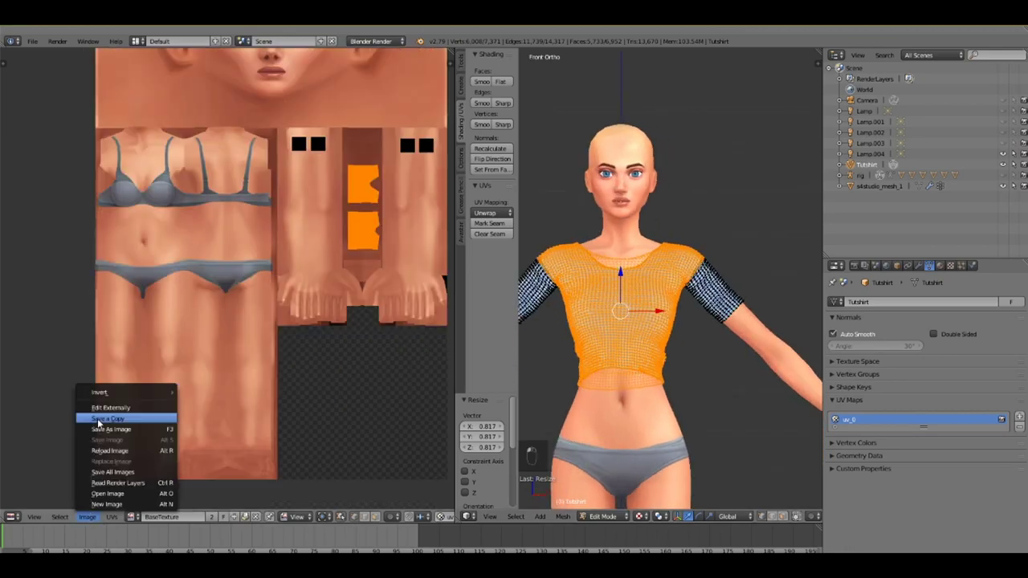
pyautogui.click(104, 495)
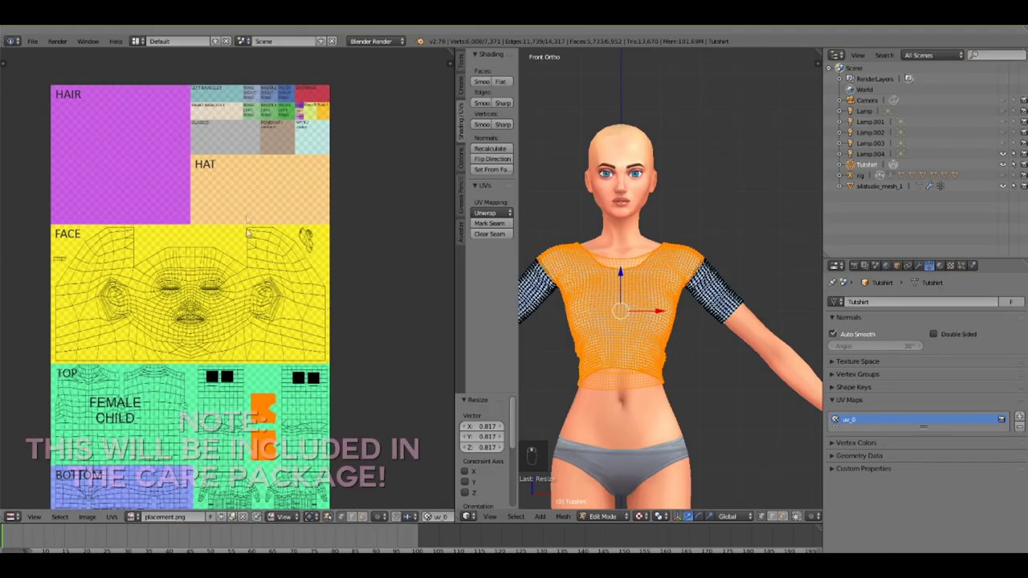
# Step: Examine the placement template's areas for hair, hat, accessories, face, top, bottom and shoes against the shirt's UV islands
pyautogui.moveTo(247, 218); pyautogui.dragTo(267, 117, button='middle')
pyautogui.moveTo(285, 178); pyautogui.dragTo(282, 171, button='middle')
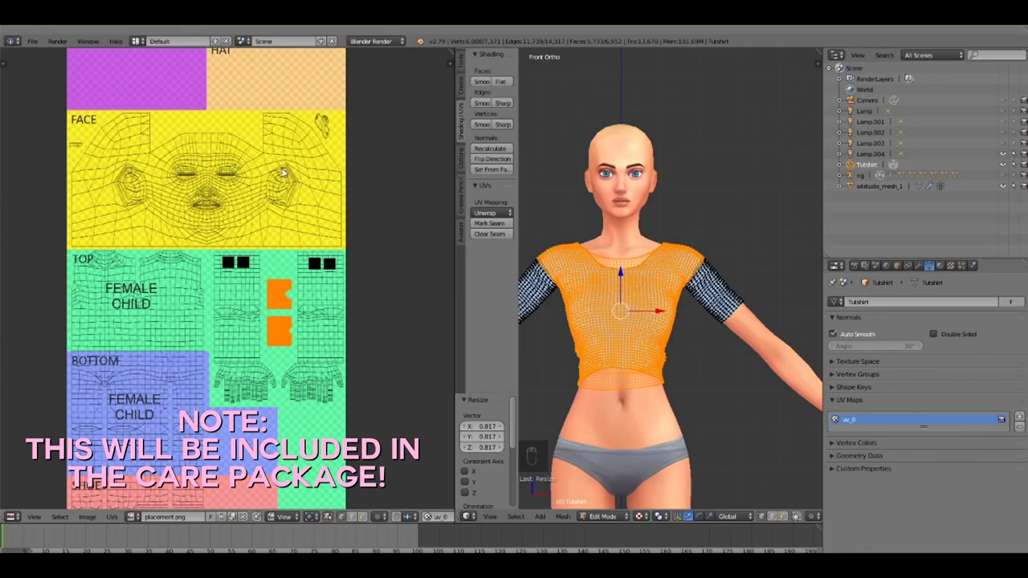
pyautogui.moveTo(256, 224); pyautogui.dragTo(245, 153, button='middle')
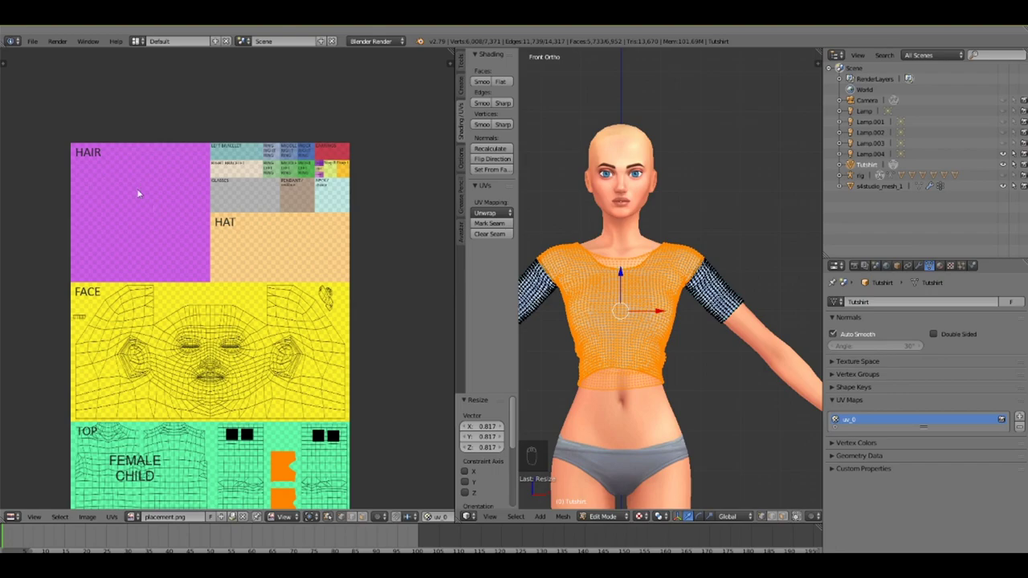
pyautogui.scroll(1, 327, 146)
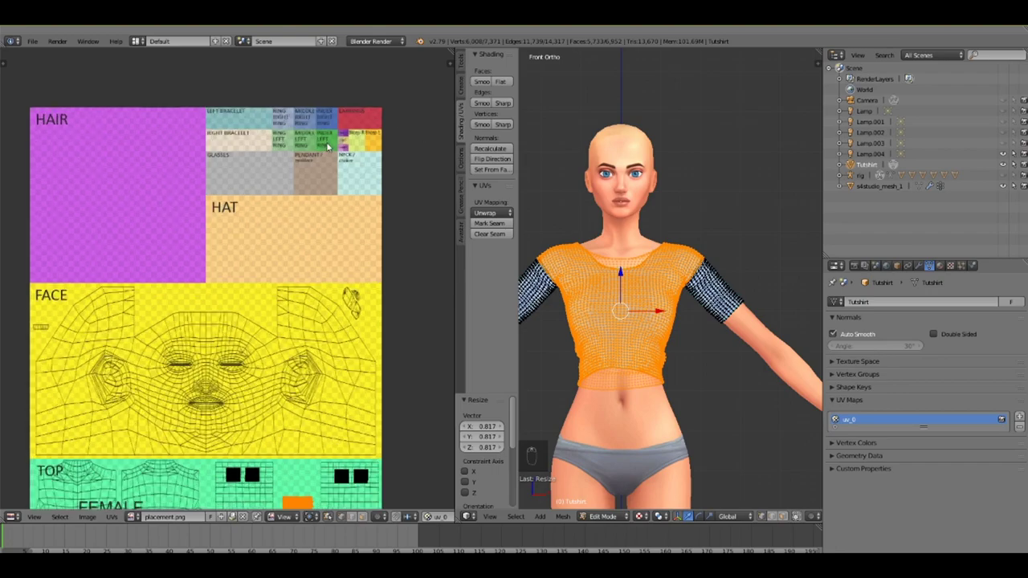
pyautogui.scroll(5, 327, 146)
pyautogui.scroll(-2, 252, 294)
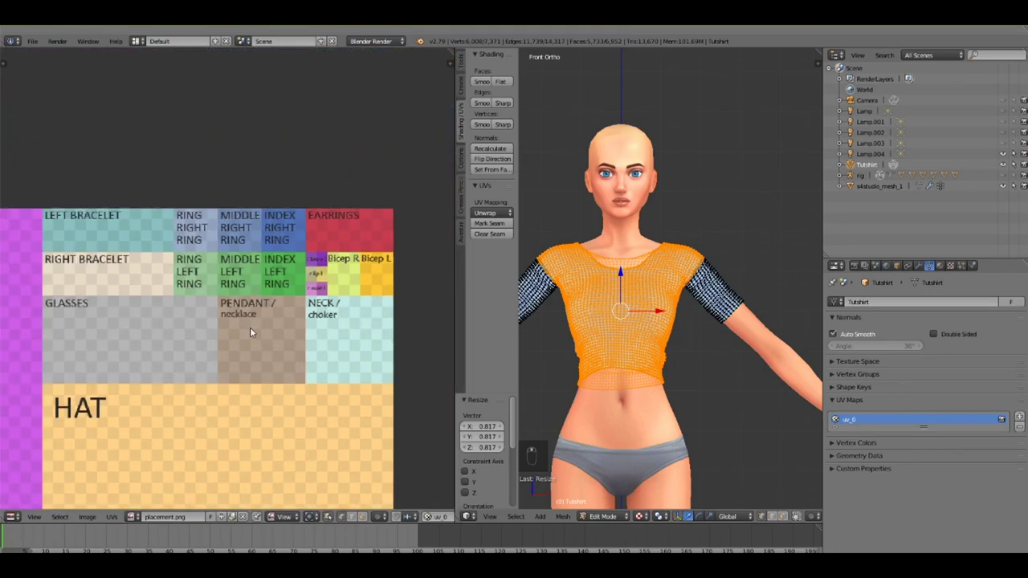
pyautogui.scroll(-2, 284, 305)
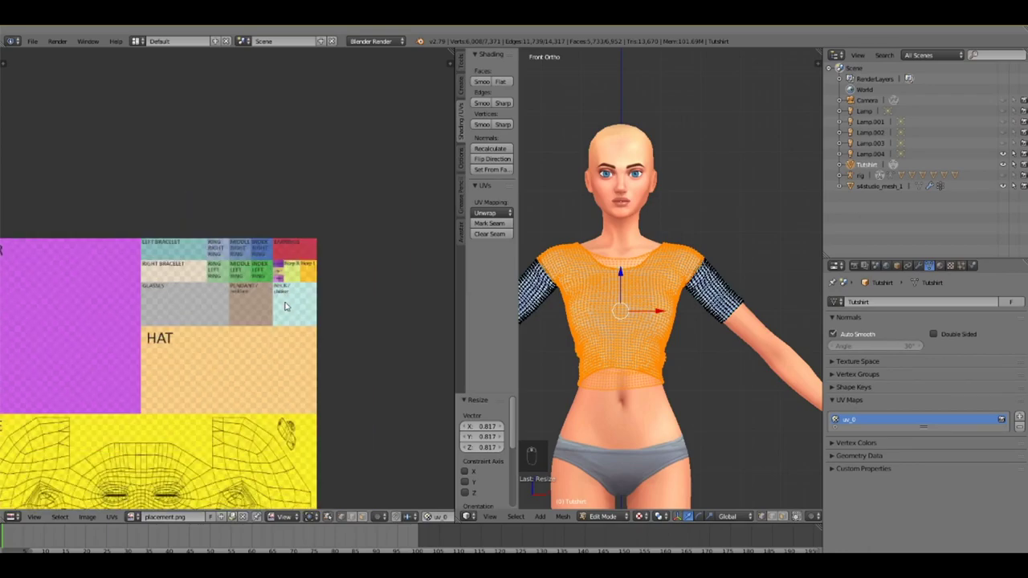
pyautogui.scroll(-3, 284, 305)
pyautogui.scroll(2, 321, 344)
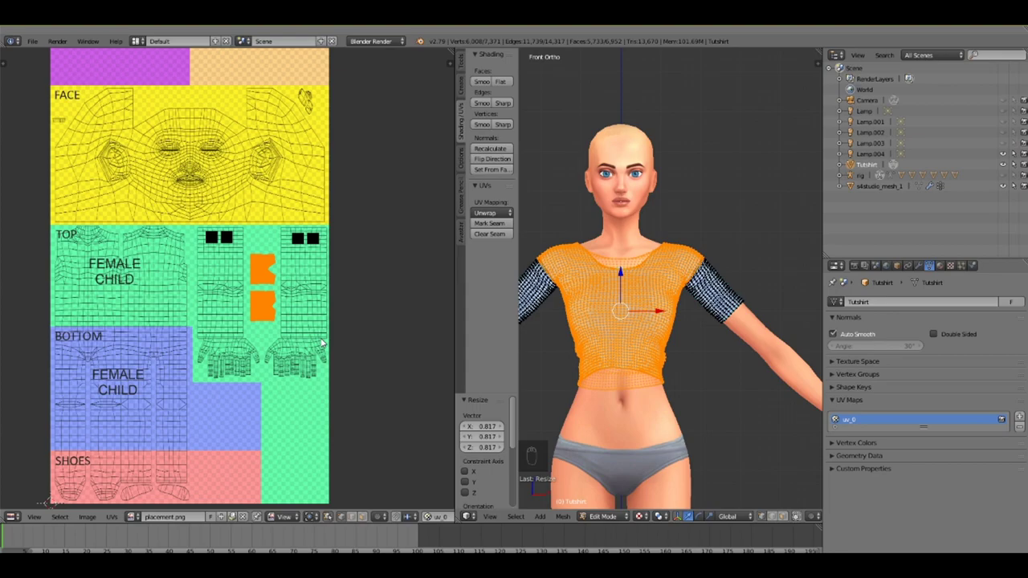
# Step: Select Tutshirt together with s4studio_mesh_1 in Object Mode and join the shirt into the body mesh
pyautogui.click(880, 185)
pyautogui.click(873, 164)
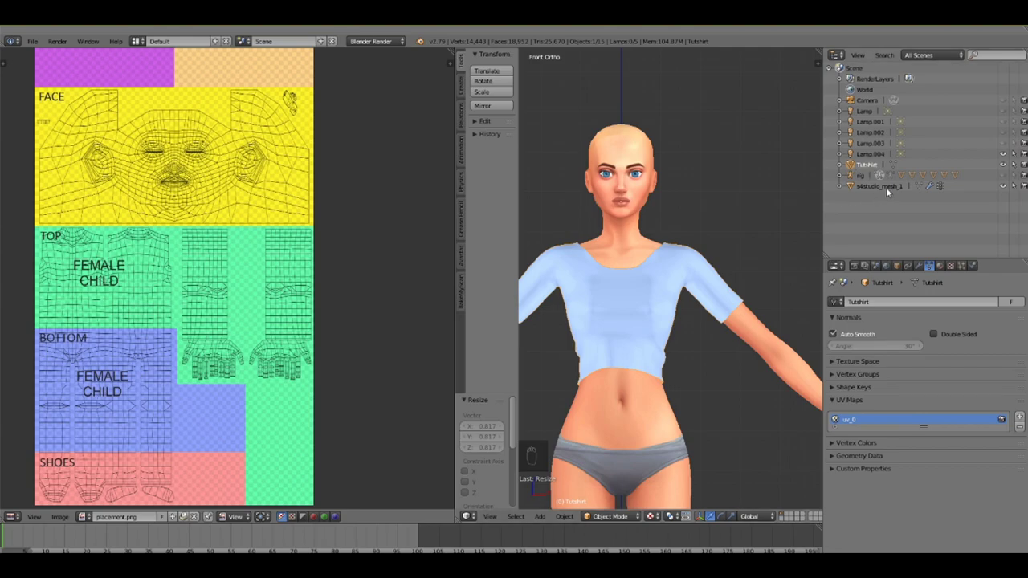
pyautogui.click(881, 186)
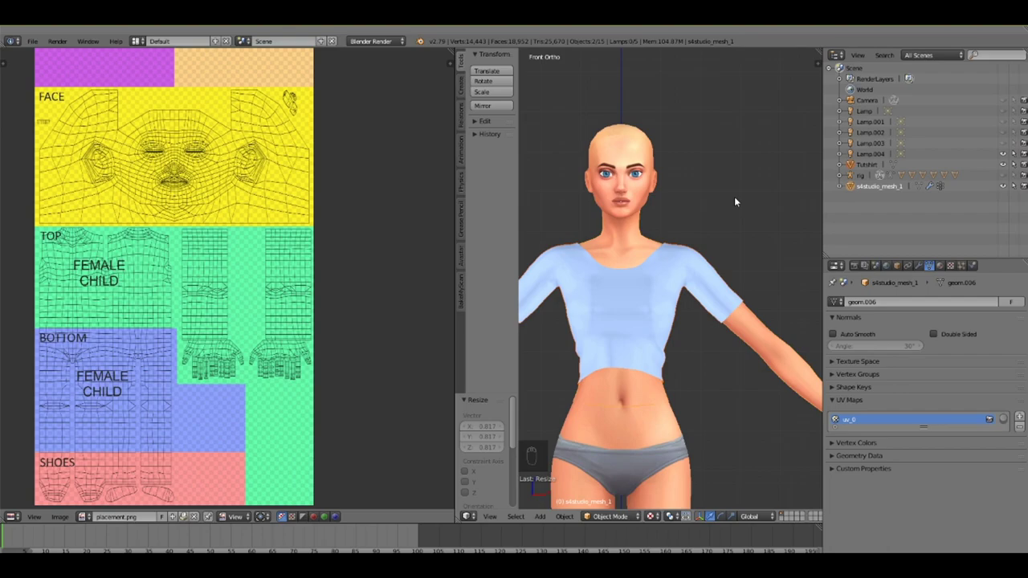
pyautogui.hotkey('ctrl', 'j')
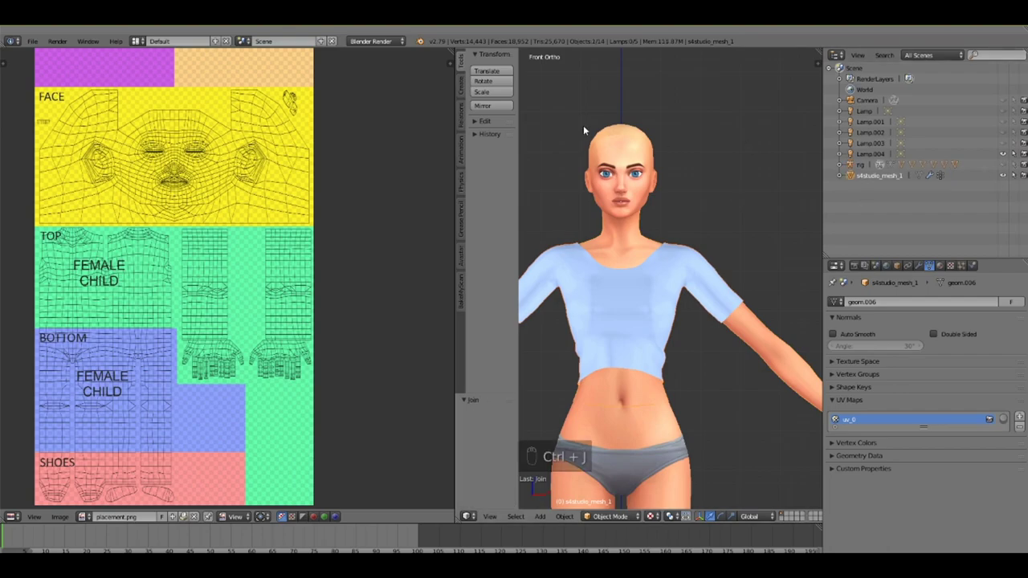
pyautogui.keyDown('shift'); pyautogui.moveTo(668, 255); pyautogui.dragTo(687, 217, button='middle'); pyautogui.keyUp('shift')
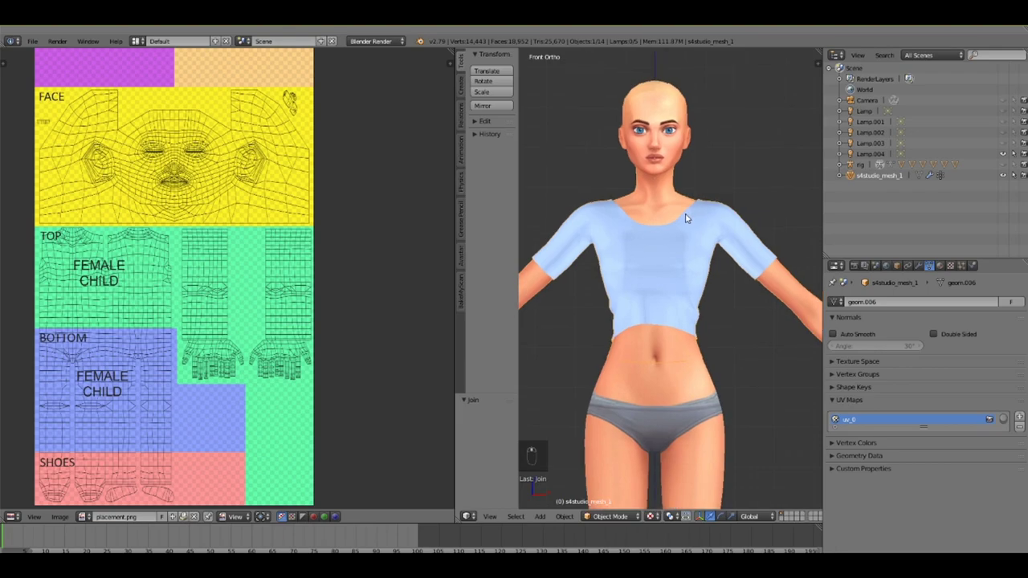
pyautogui.keyDown('shift'); pyautogui.moveTo(634, 290); pyautogui.dragTo(642, 273, button='middle'); pyautogui.keyUp('shift')
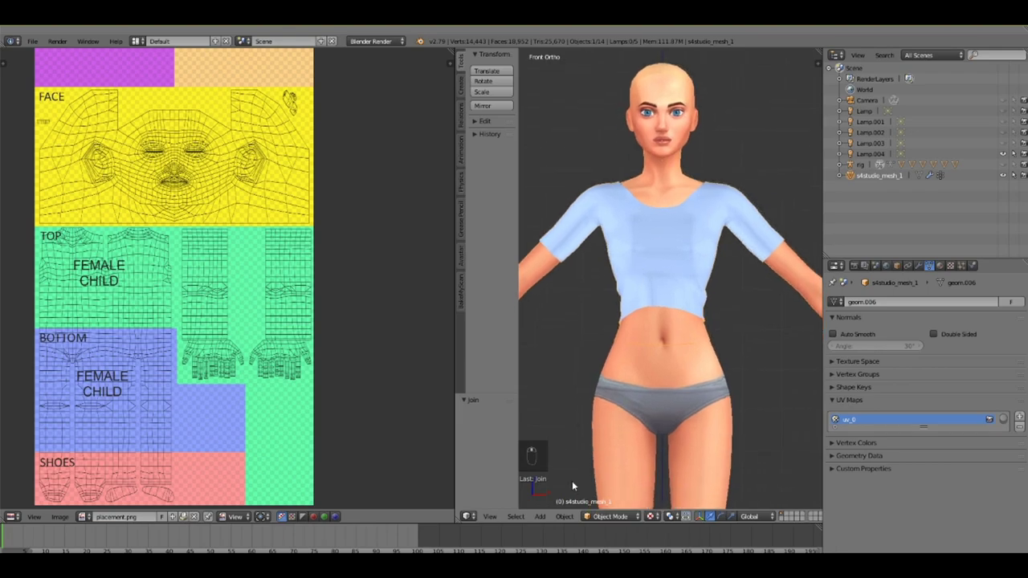
# Step: Put the joined mesh into Edit Mode and box-select all its body and shirt UV islands
pyautogui.rightClick(674, 282)
pyautogui.click(591, 518)
pyautogui.click(610, 491)
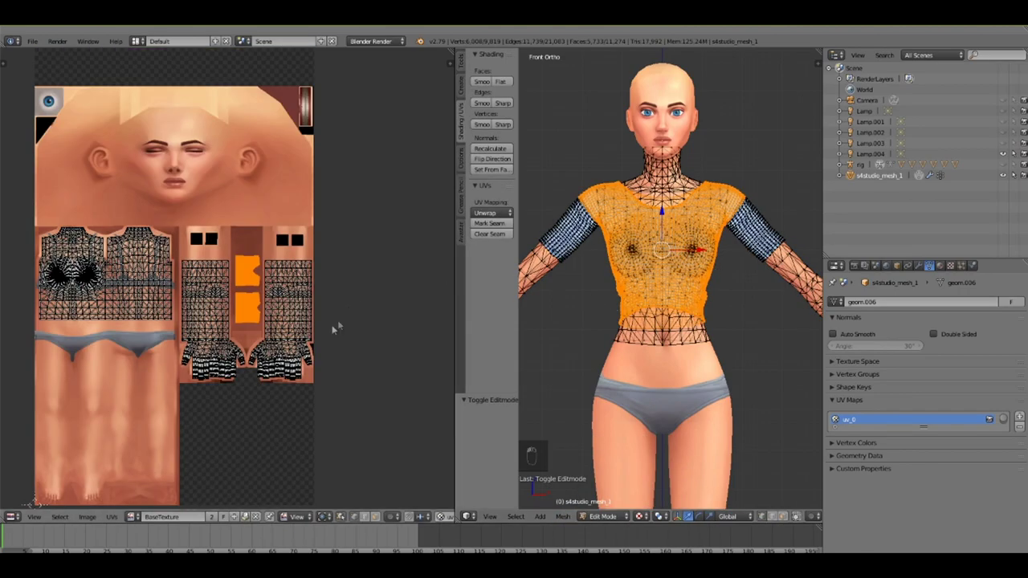
pyautogui.scroll(2, 340, 322)
pyautogui.scroll(-2, 340, 249)
pyautogui.moveTo(248, 291); pyautogui.dragTo(270, 291, button='middle')
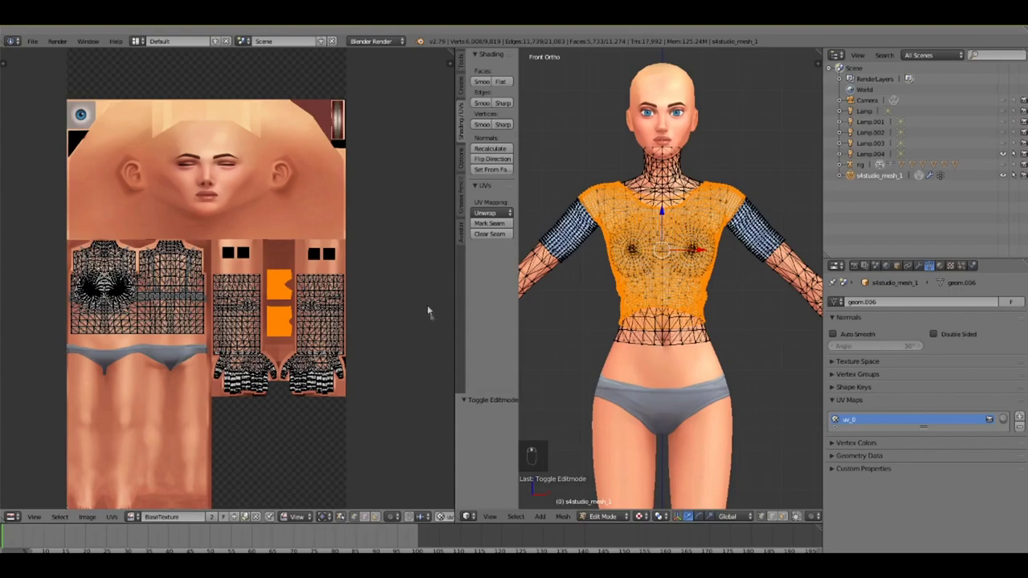
pyautogui.press('b')
pyautogui.moveTo(30, 207); pyautogui.dragTo(442, 424)
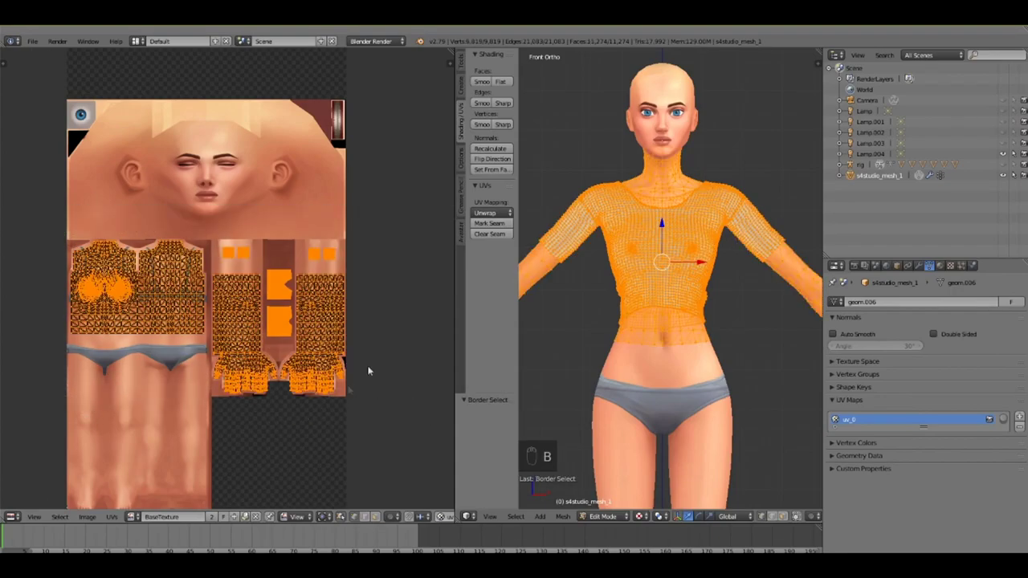
pyautogui.moveTo(353, 291); pyautogui.dragTo(347, 287, button='middle')
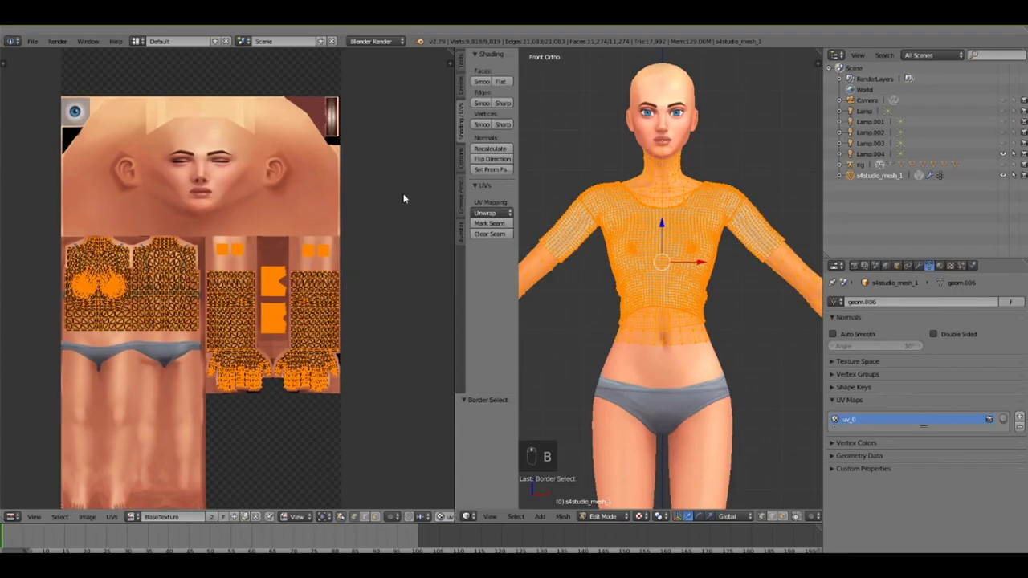
# Step: Select single vertices on the body's arm UV island and on a sleeve island to compare their placement
pyautogui.scroll(4, 265, 273)
pyautogui.rightClick(325, 300)
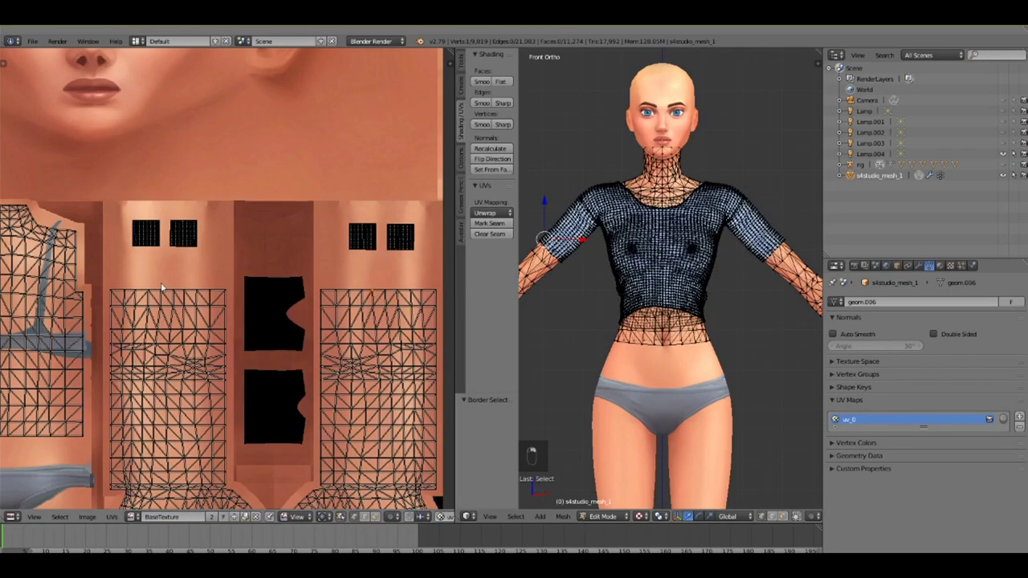
pyautogui.rightClick(129, 214)
pyautogui.scroll(-1, 247, 316)
pyautogui.scroll(-3, 247, 316)
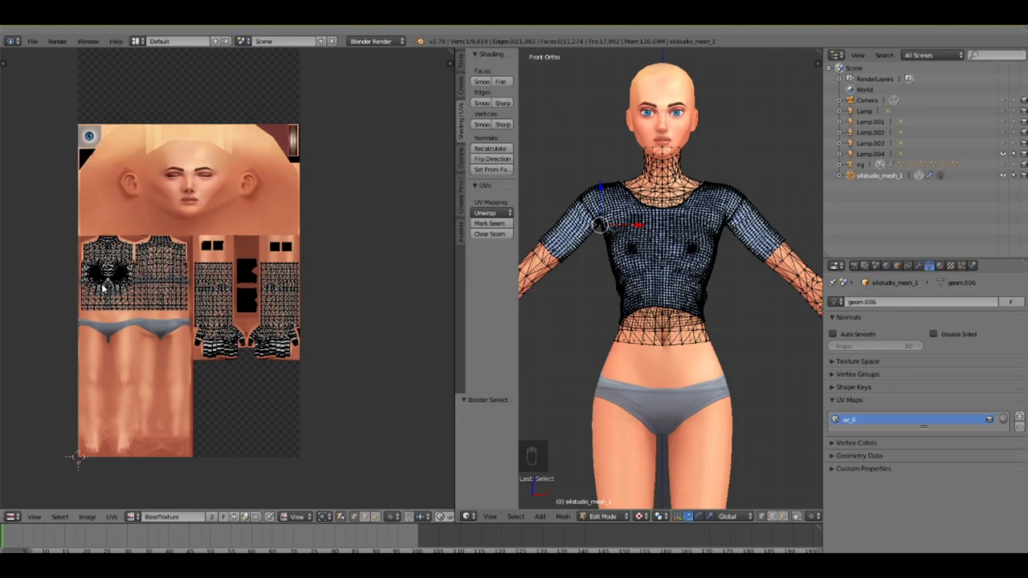
# Step: Select the vertex just below the navel on the lower edge of the body's torso UV island
pyautogui.scroll(1, 103, 273)
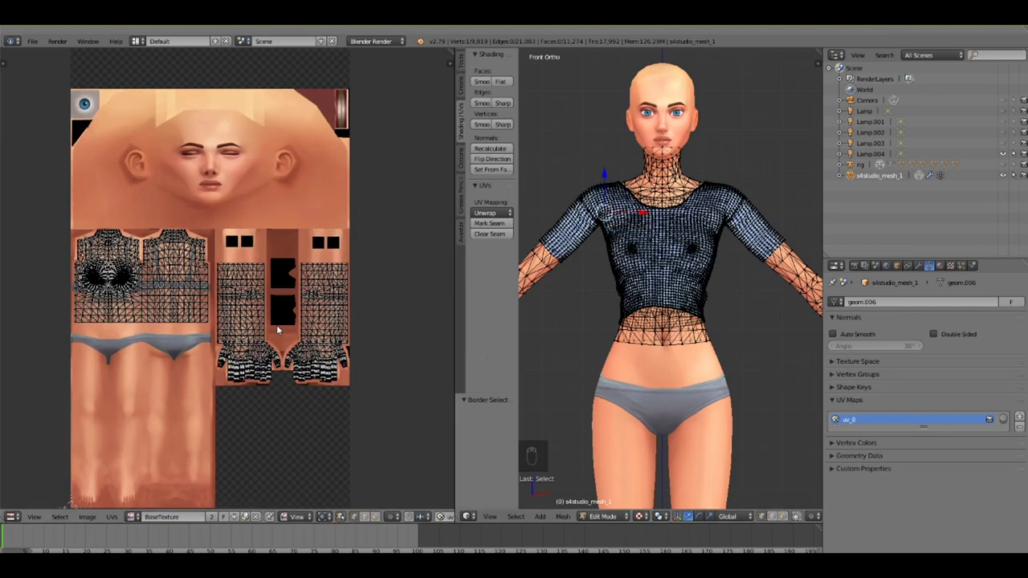
pyautogui.scroll(-3, 724, 259)
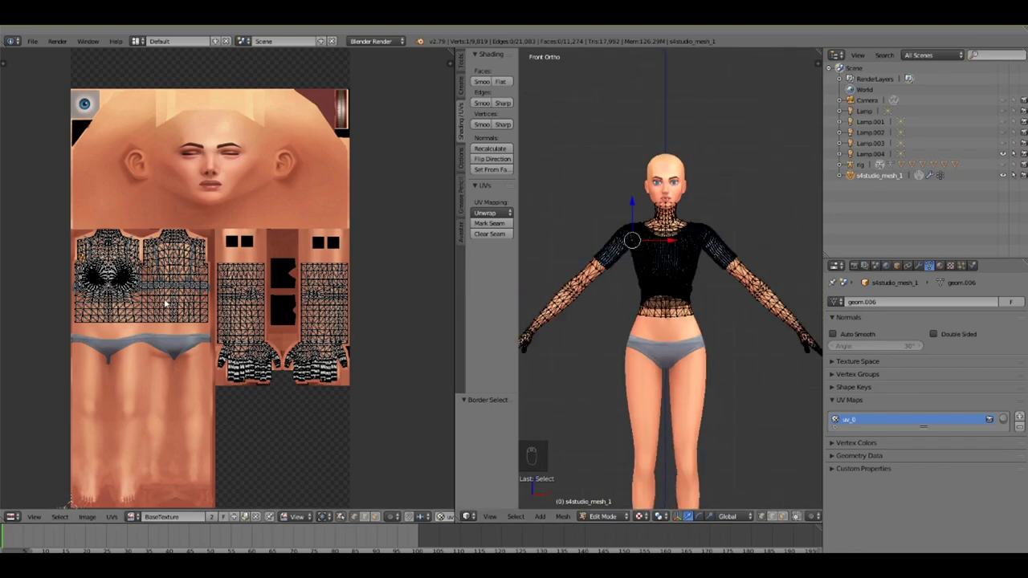
pyautogui.scroll(3, 172, 300)
pyautogui.scroll(5, 671, 280)
pyautogui.scroll(6, 662, 315)
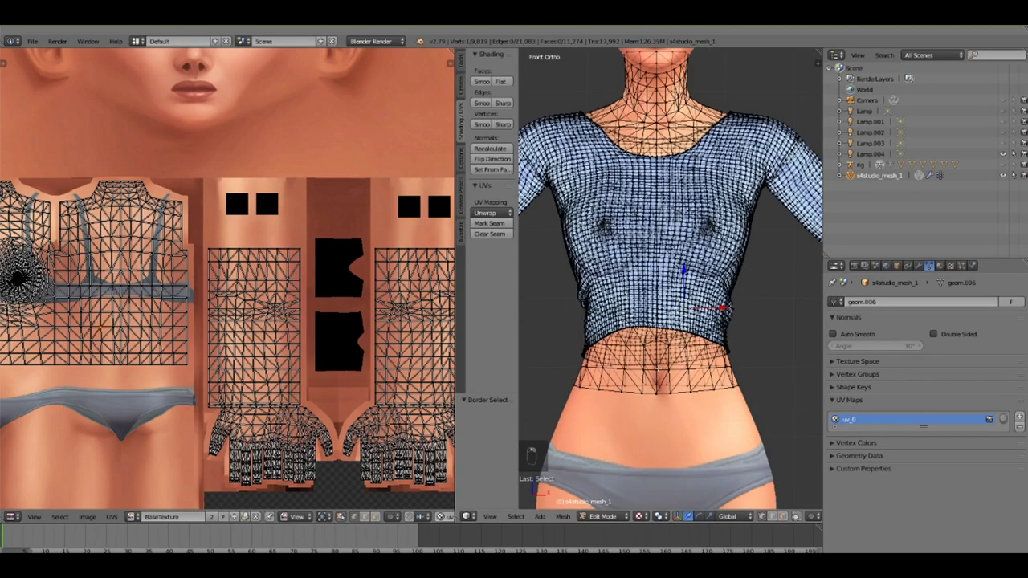
pyautogui.scroll(6, 190, 361)
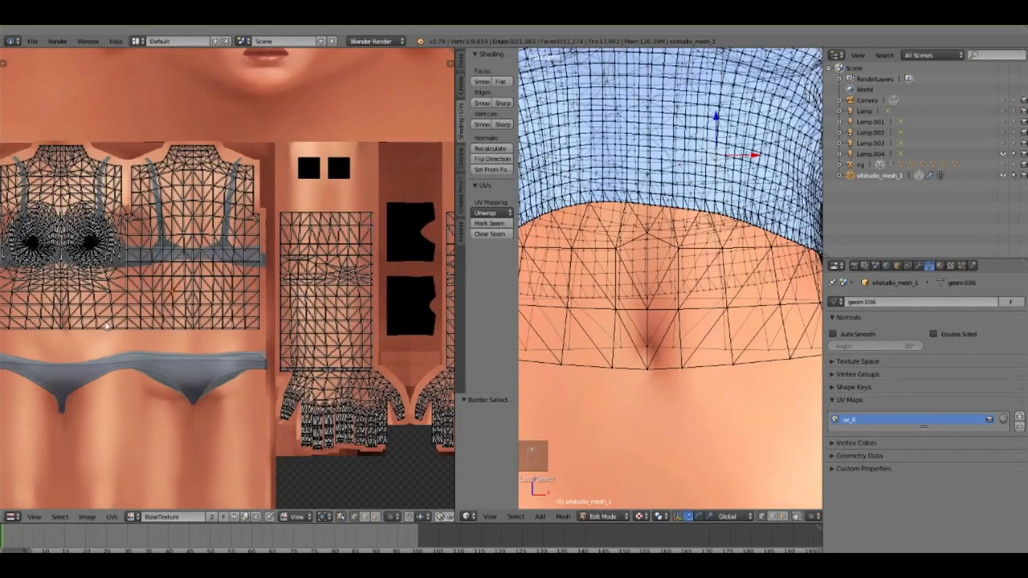
pyautogui.click(152, 342)
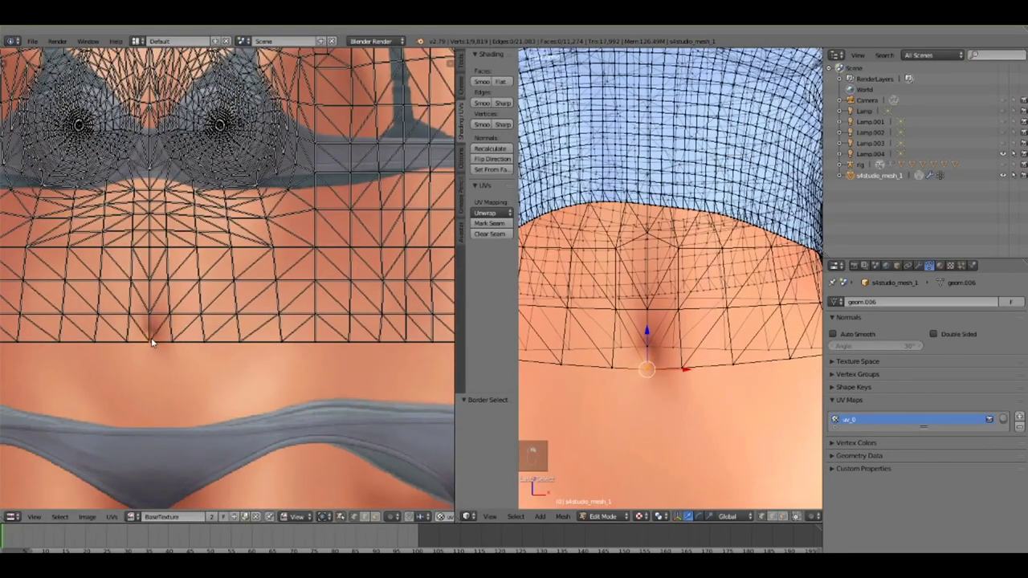
# Step: Circle-select the faces around the navel on the body's torso UV island and try moving them away from the texture's navel
pyautogui.moveTo(149, 334); pyautogui.dragTo(143, 327)
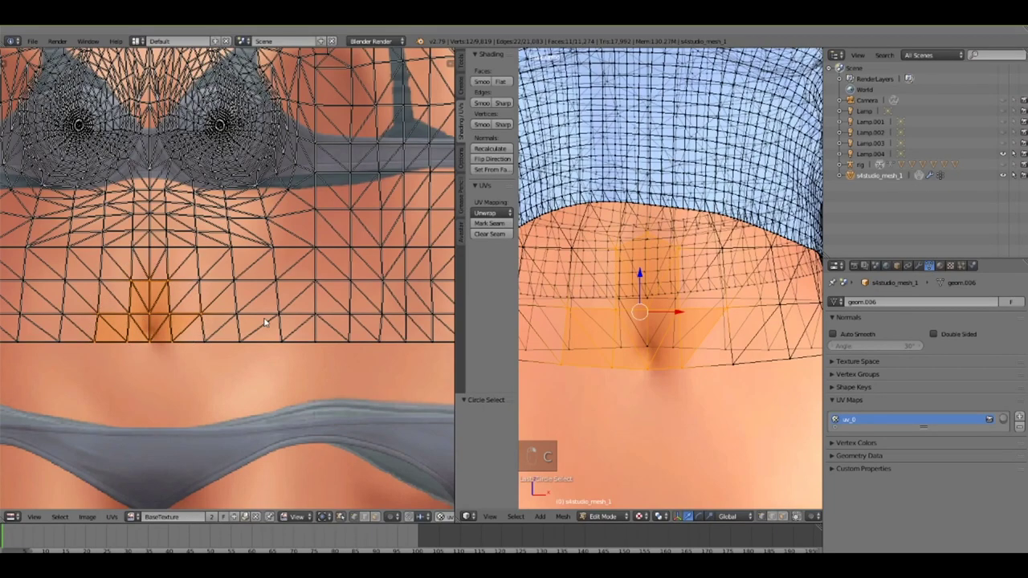
pyautogui.press('c')
pyautogui.click(158, 369)
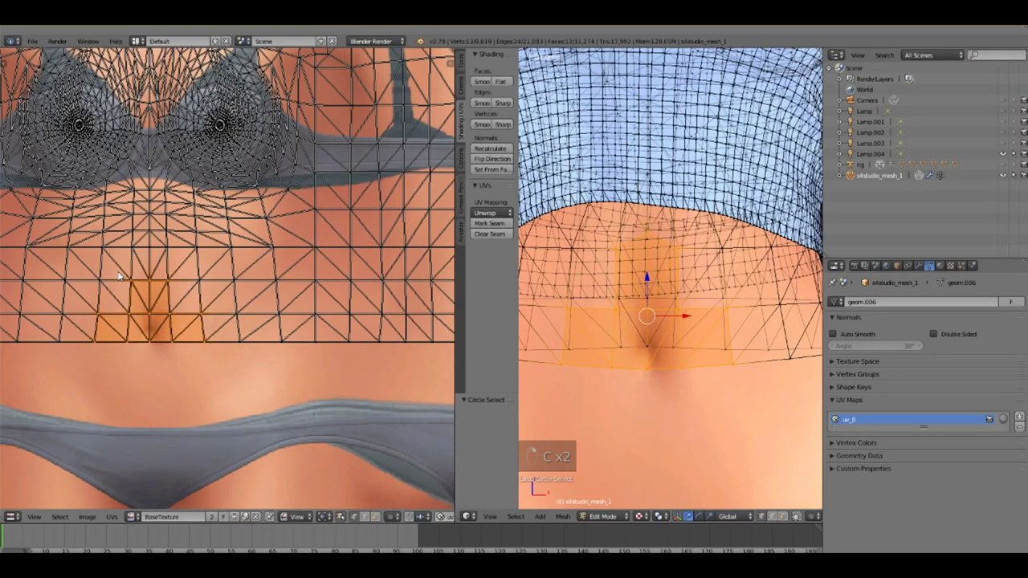
pyautogui.press('g')
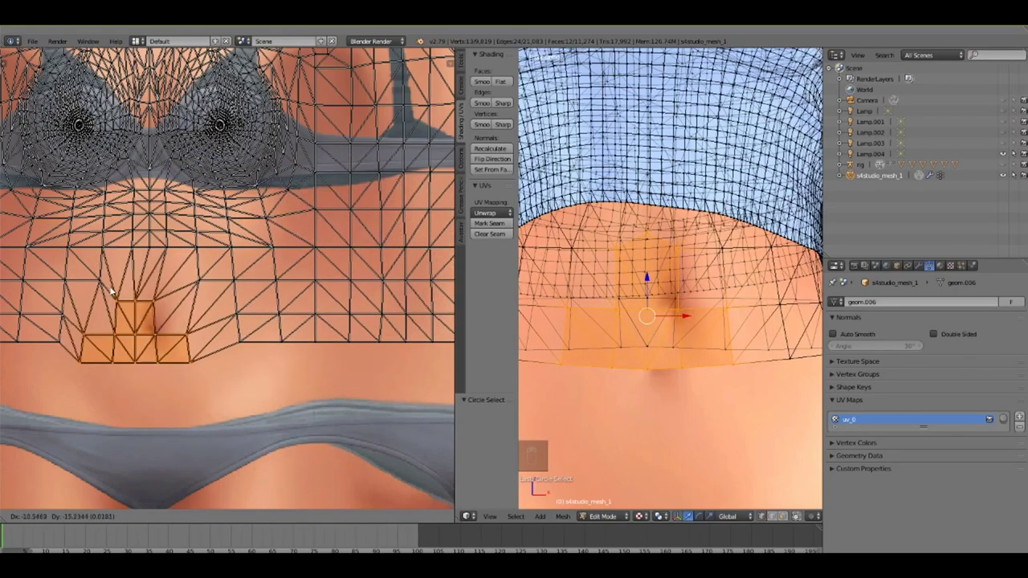
pyautogui.scroll(-4, 158, 356)
pyautogui.click(545, 321)
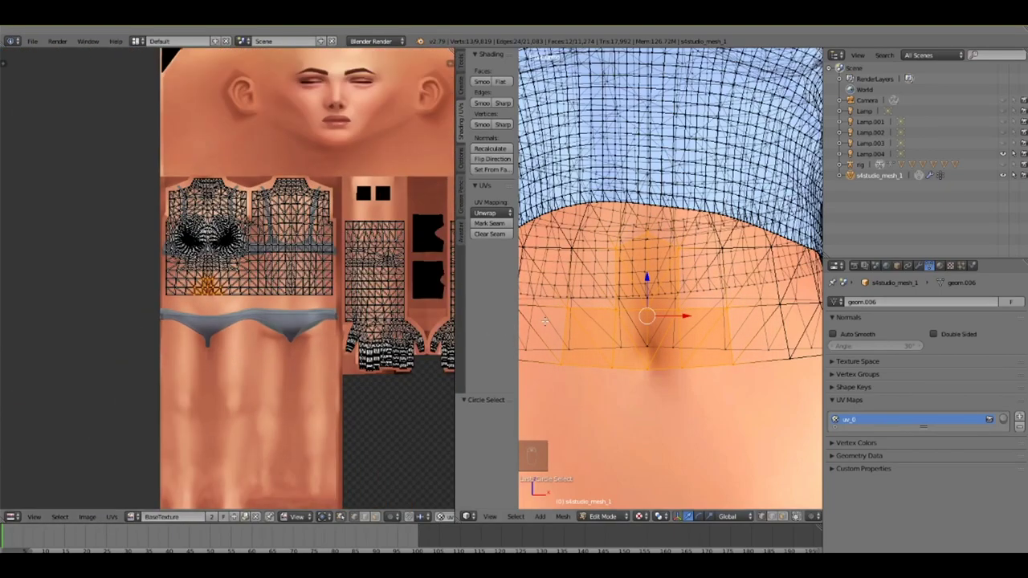
# Step: Switch the joined body and shirt mesh from Edit Mode back to Object Mode
pyautogui.scroll(-5, 691, 350)
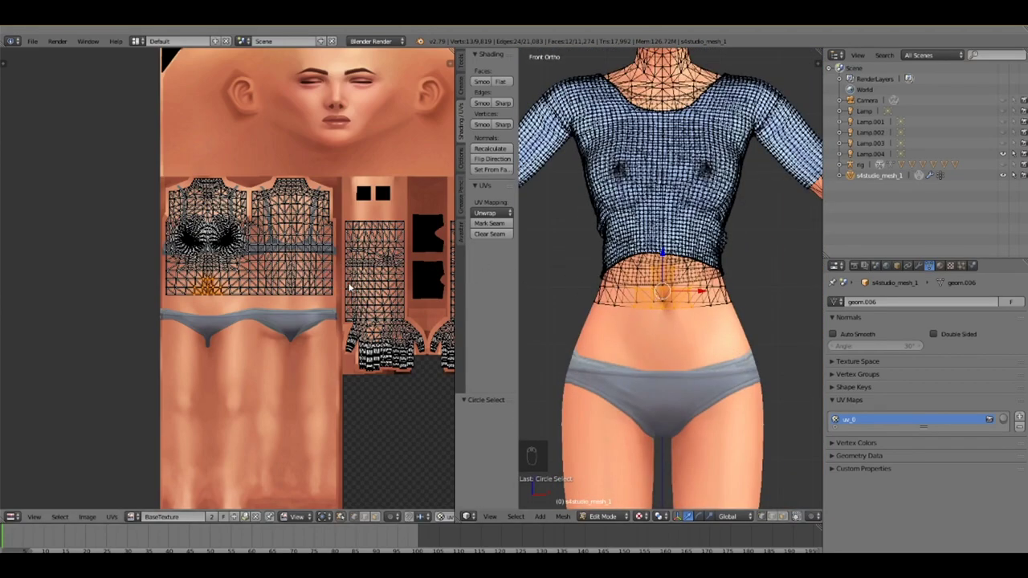
pyautogui.moveTo(349, 284); pyautogui.dragTo(239, 314, button='middle')
pyautogui.scroll(-3, 692, 300)
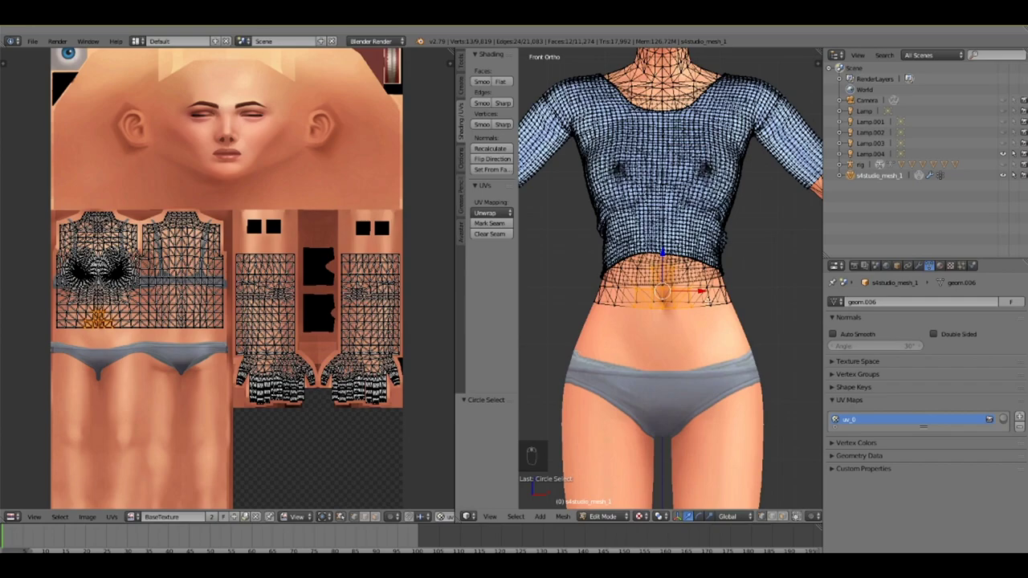
pyautogui.press('Tab')
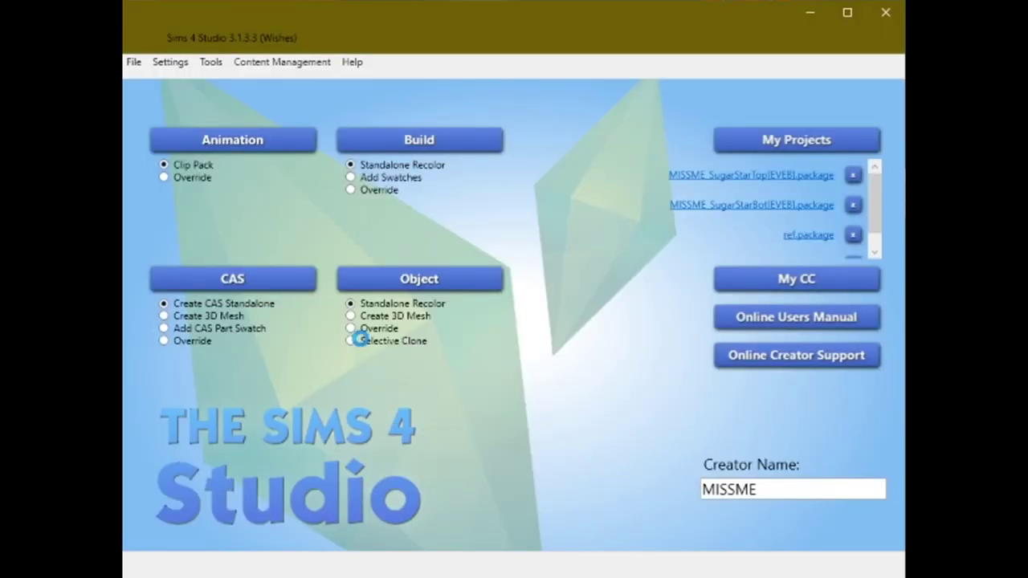
# Step: Switch to Sims 4 Studio and start a CAS project with Create 3D Mesh to open the catalogue of parts
pyautogui.click(199, 317)
pyautogui.click(280, 285)
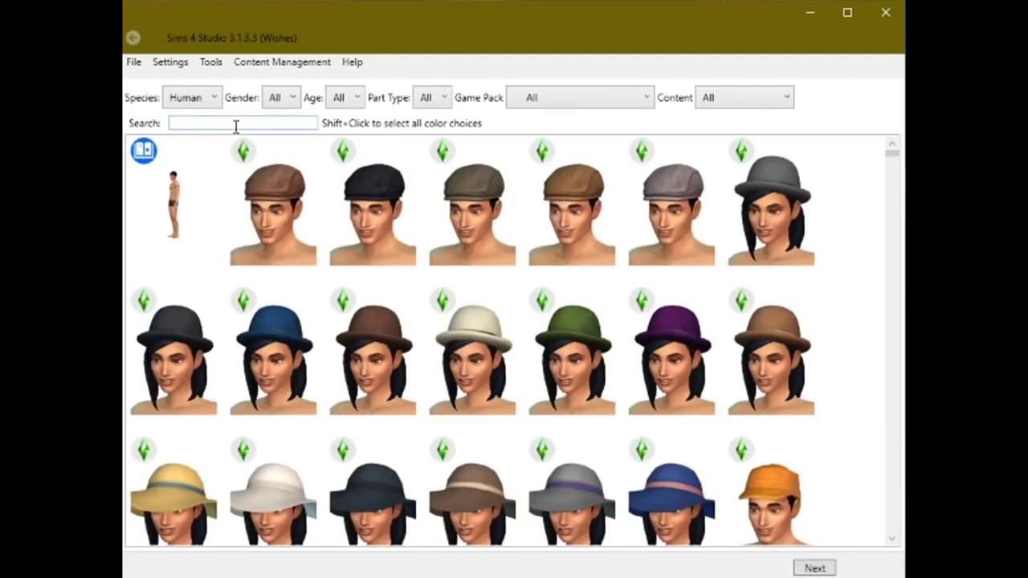
pyautogui.scroll(-10, 804, 216)
pyautogui.moveTo(892, 165)
pyautogui.mouseDown()
pyautogui.moveTo(881, 289)
pyautogui.moveTo(873, 168)
pyautogui.moveTo(894, 145)
pyautogui.mouseUp()
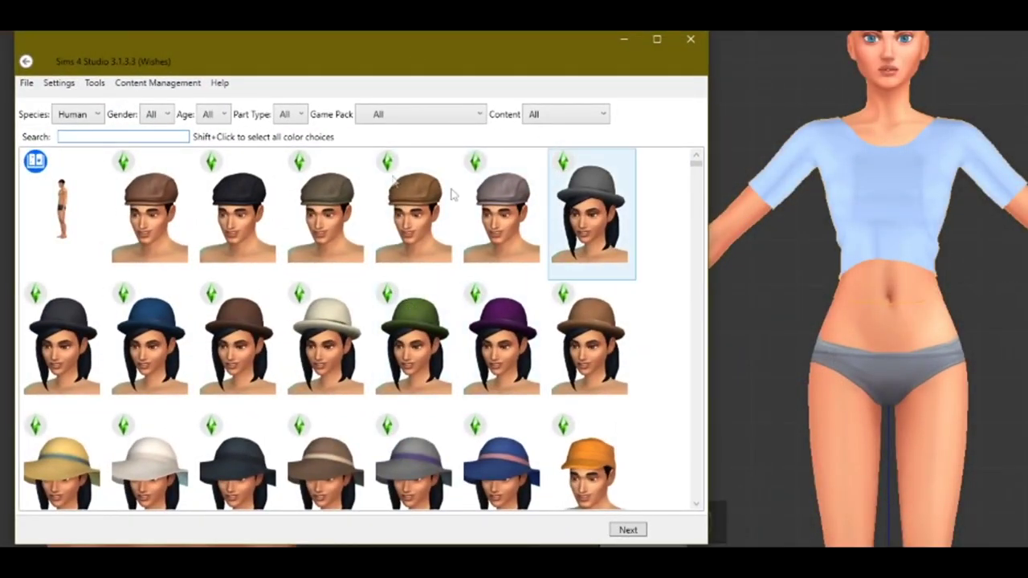
# Step: Search the CAS catalogue for "shirt"
pyautogui.rightClick(171, 137)
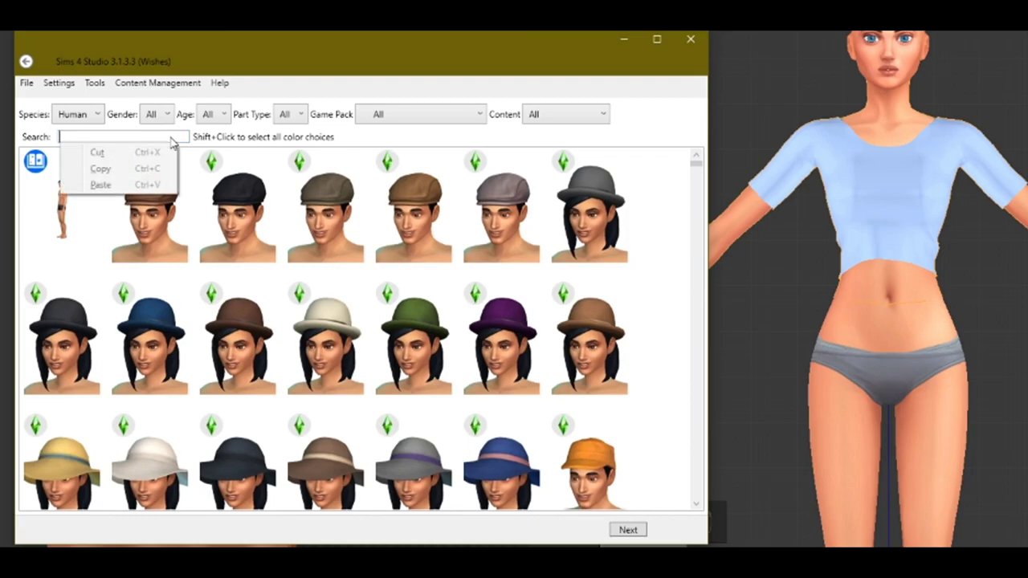
pyautogui.click(171, 136)
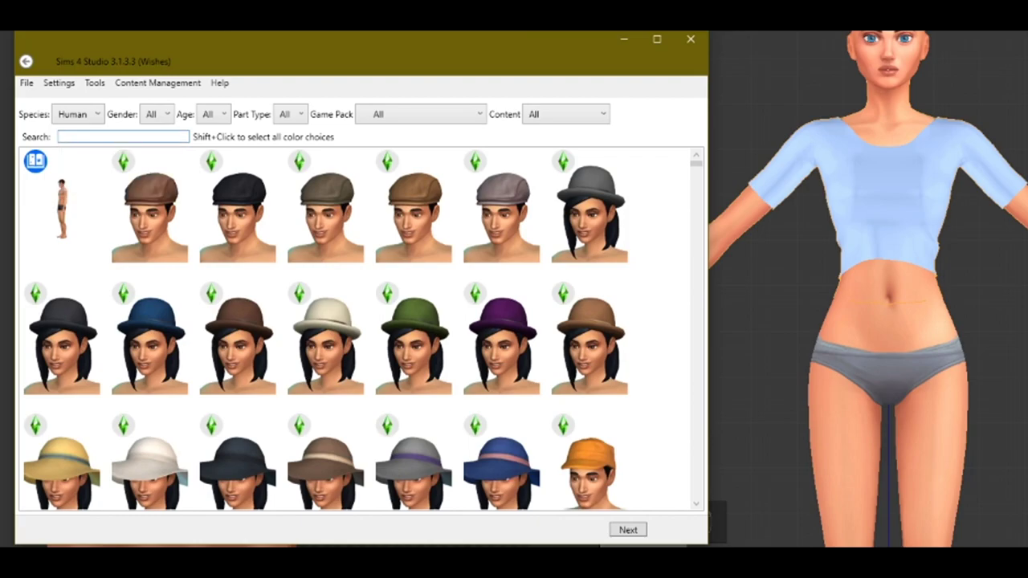
pyautogui.write('shirt')
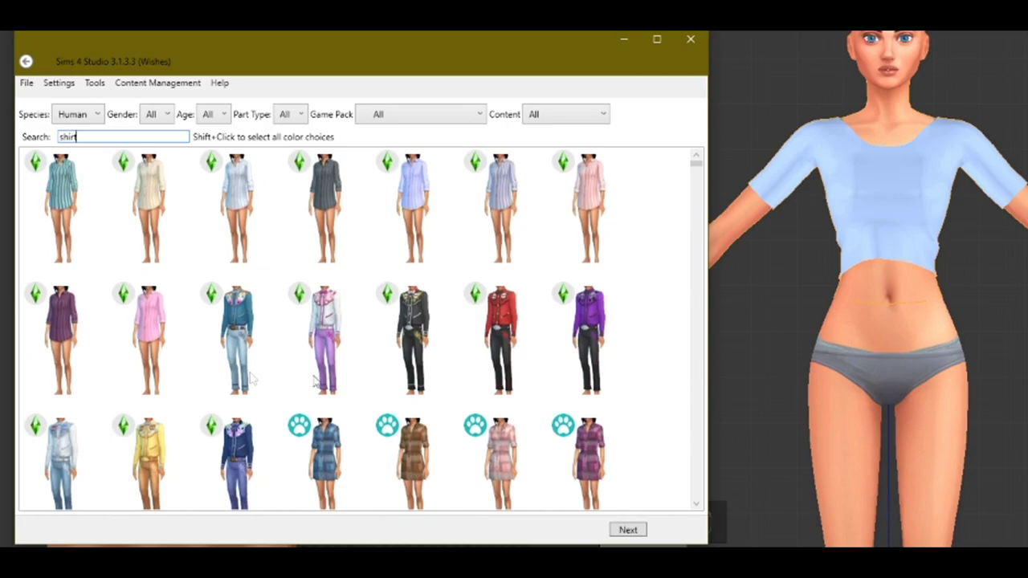
# Step: Filter the catalogue to part type Clothing Top, age Adult and gender Female
pyautogui.click(285, 115)
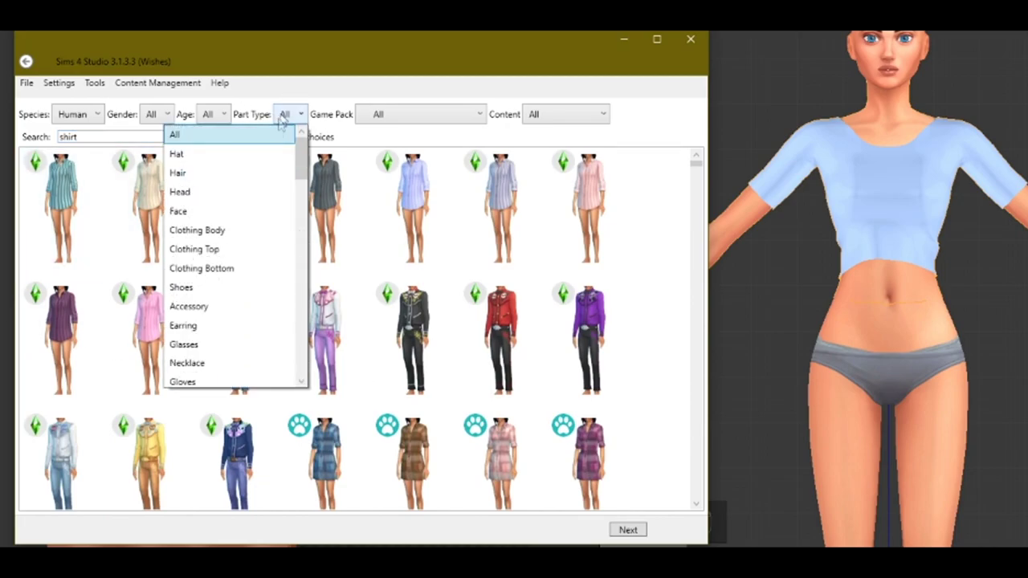
pyautogui.click(184, 253)
pyautogui.click(211, 114)
pyautogui.click(207, 152)
pyautogui.click(161, 115)
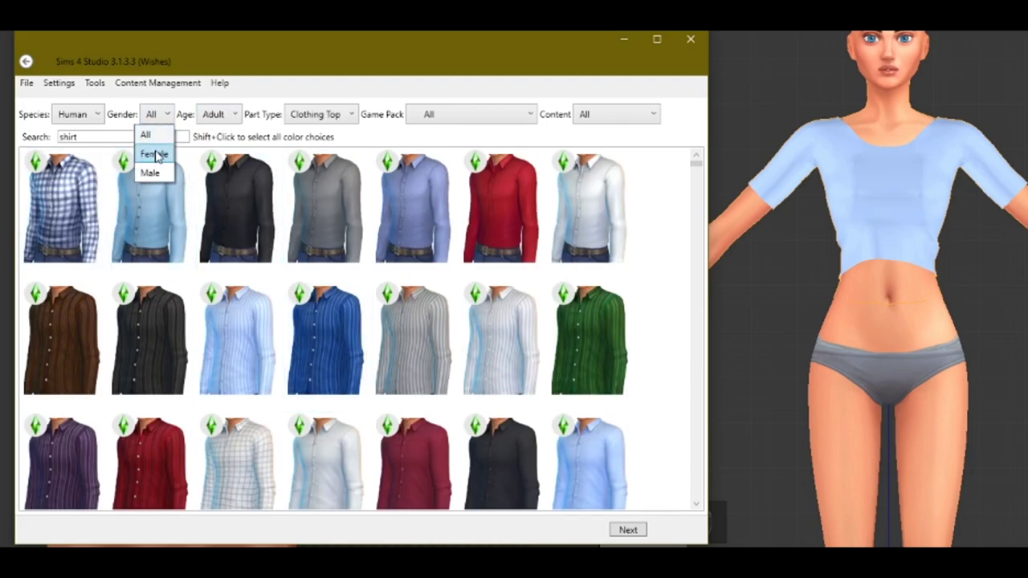
pyautogui.click(155, 155)
# Step: Browse the filtered tops, select the plain white short-sleeved T-shirt as the base, and continue to saving the package
pyautogui.scroll(-3, 506, 319)
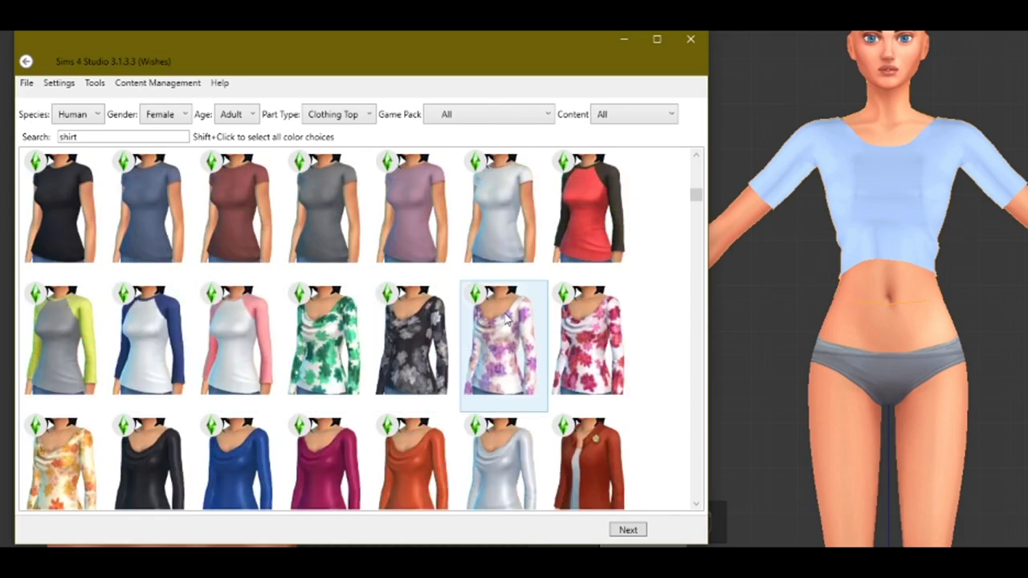
pyautogui.click(502, 230)
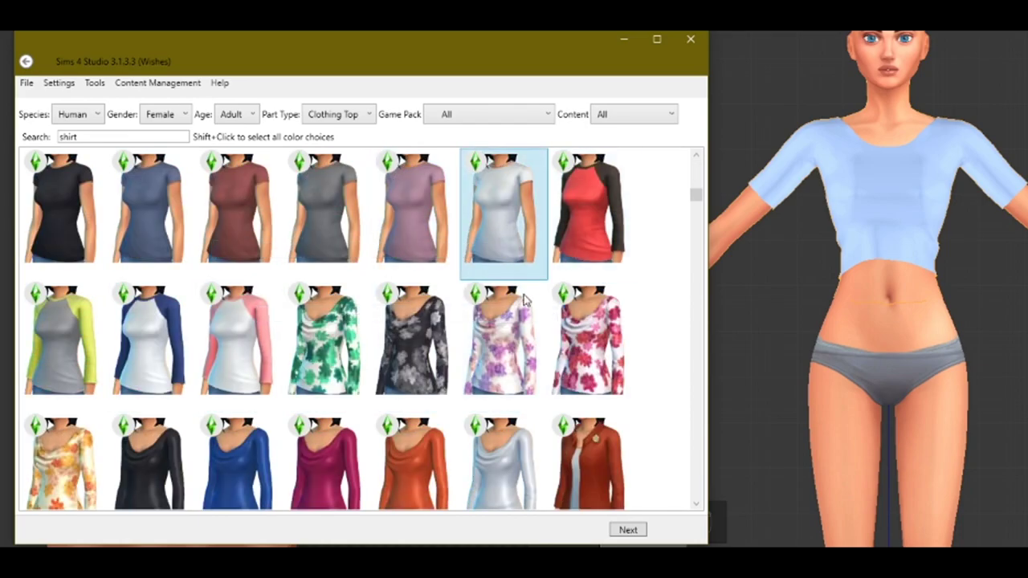
pyautogui.scroll(-4, 414, 346)
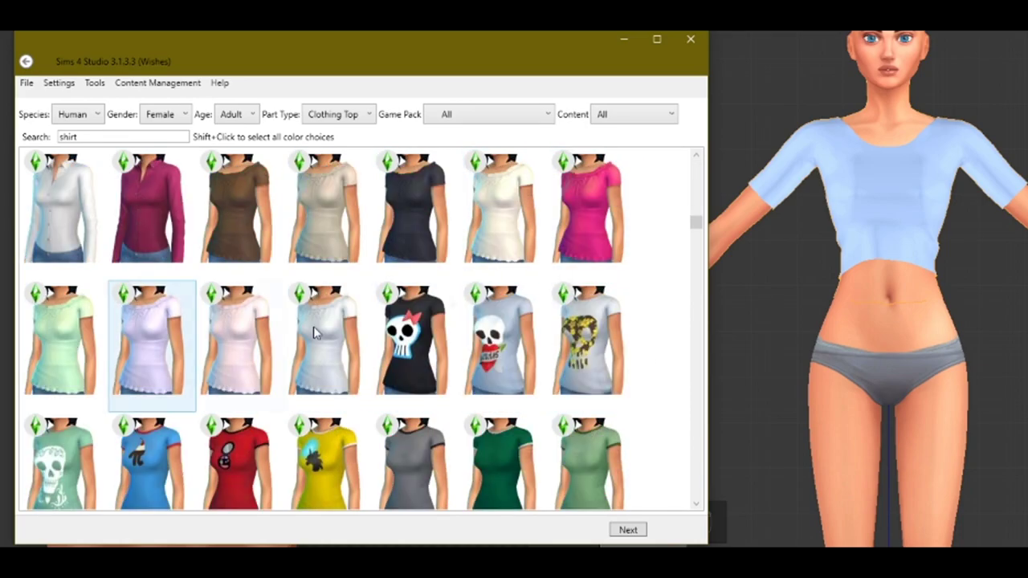
pyautogui.scroll(-8, 572, 366)
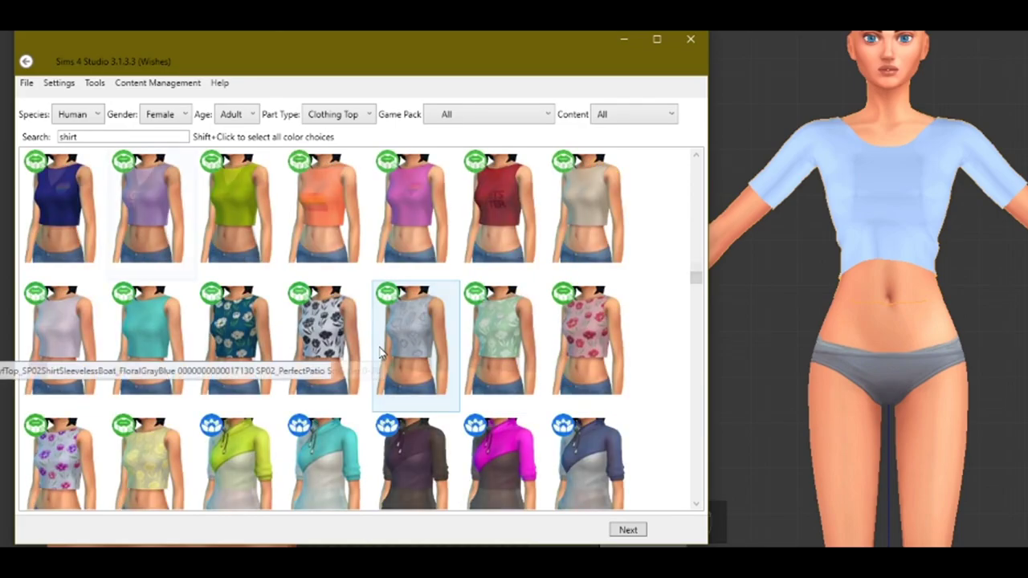
pyautogui.scroll(2, 382, 353)
pyautogui.scroll(-8, 382, 353)
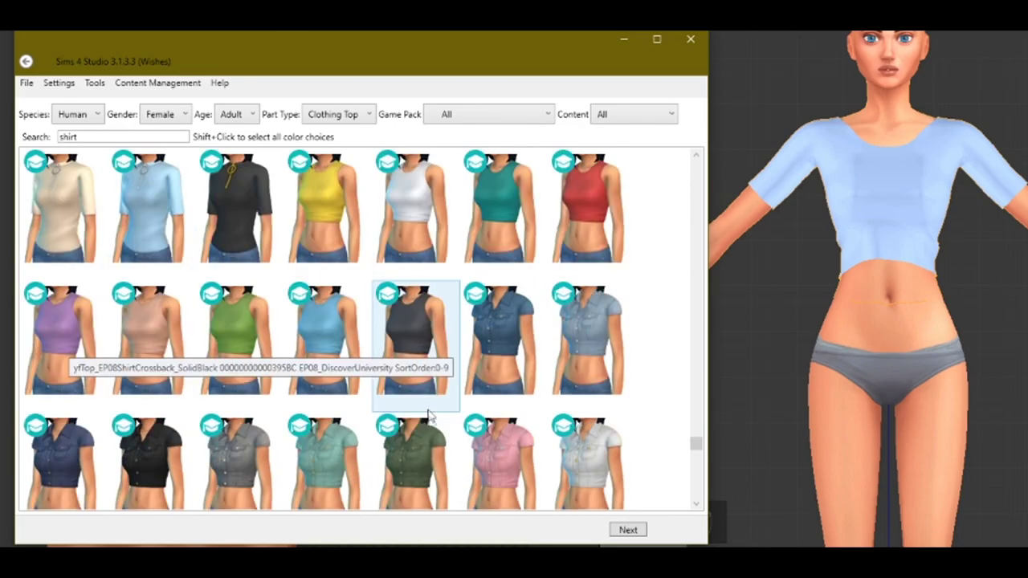
pyautogui.scroll(-2, 421, 482)
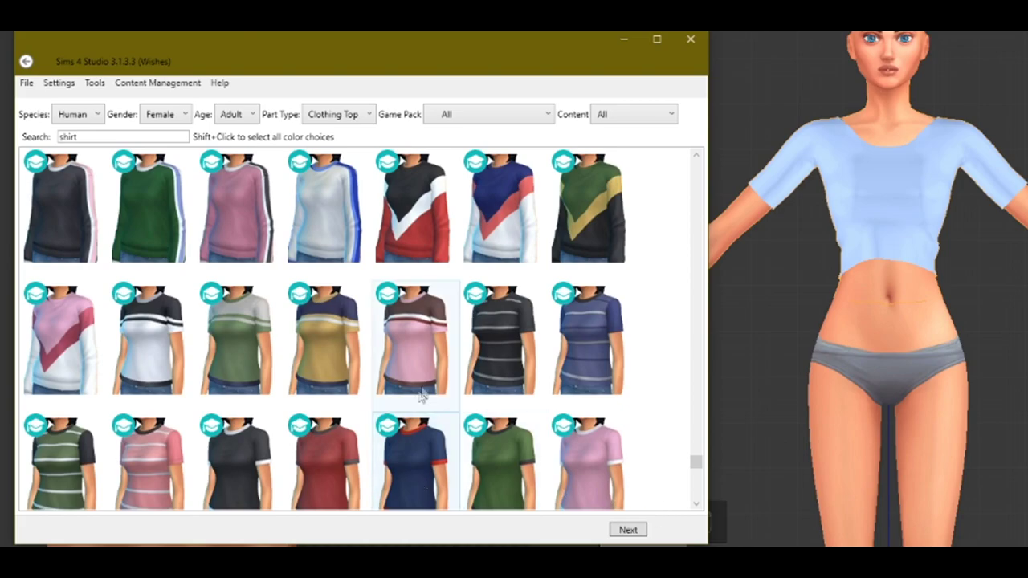
pyautogui.scroll(2, 426, 418)
pyautogui.click(628, 536)
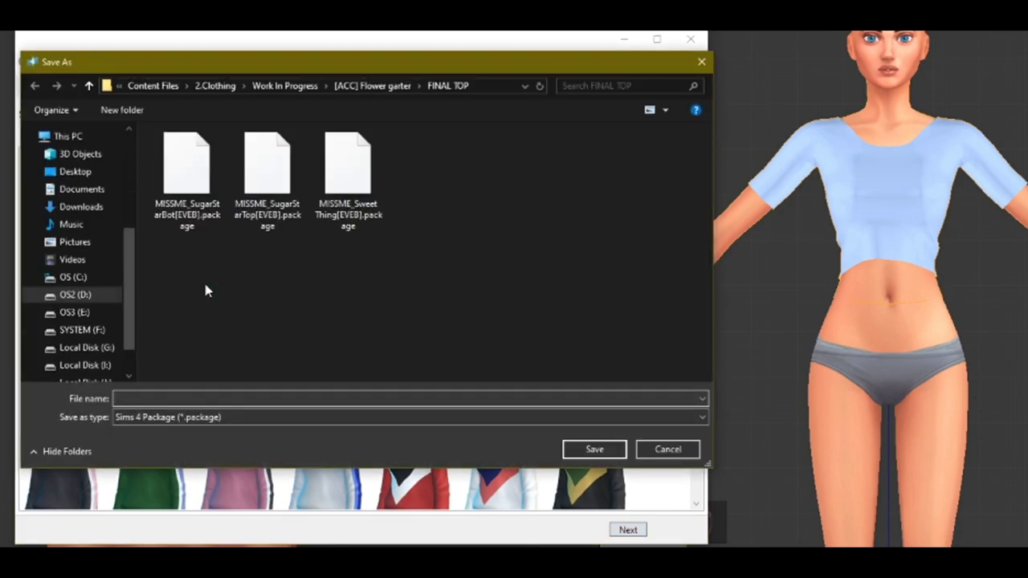
# Step: Set the package's save location to the [EVEN] Tutorial Shirt folder inside Work In Progress
pyautogui.click(270, 86)
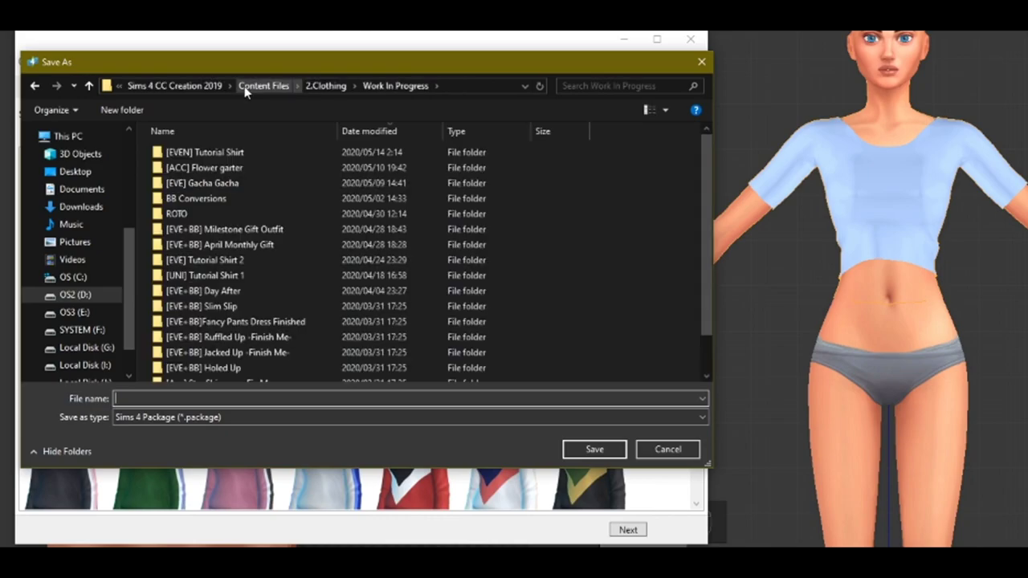
pyautogui.click(325, 86)
pyautogui.doubleClick(211, 184)
pyautogui.doubleClick(200, 154)
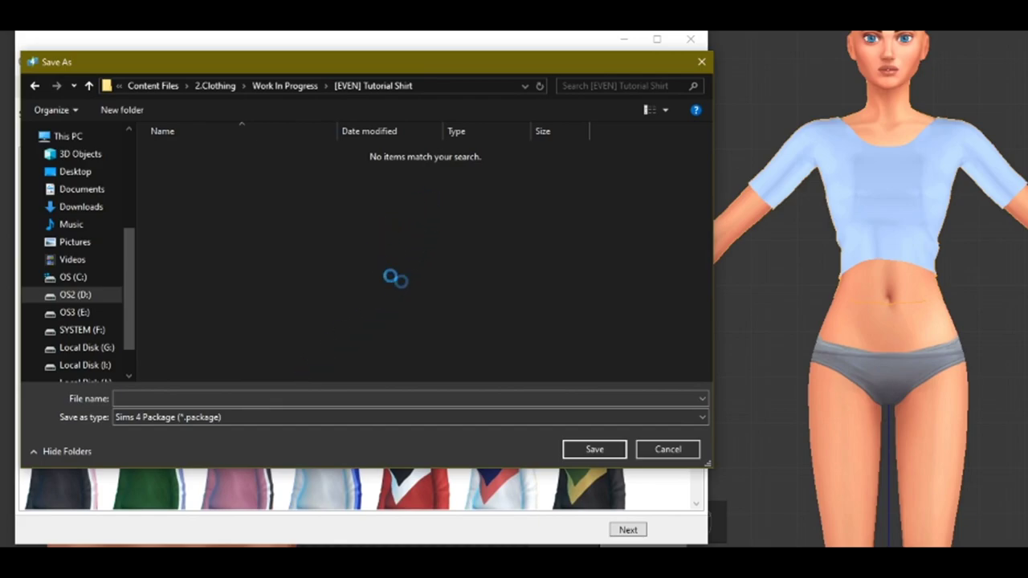
# Step: Create a folder named Ref inside the [EVEN] Tutorial Shirt folder and open it as the save location
pyautogui.rightClick(472, 266)
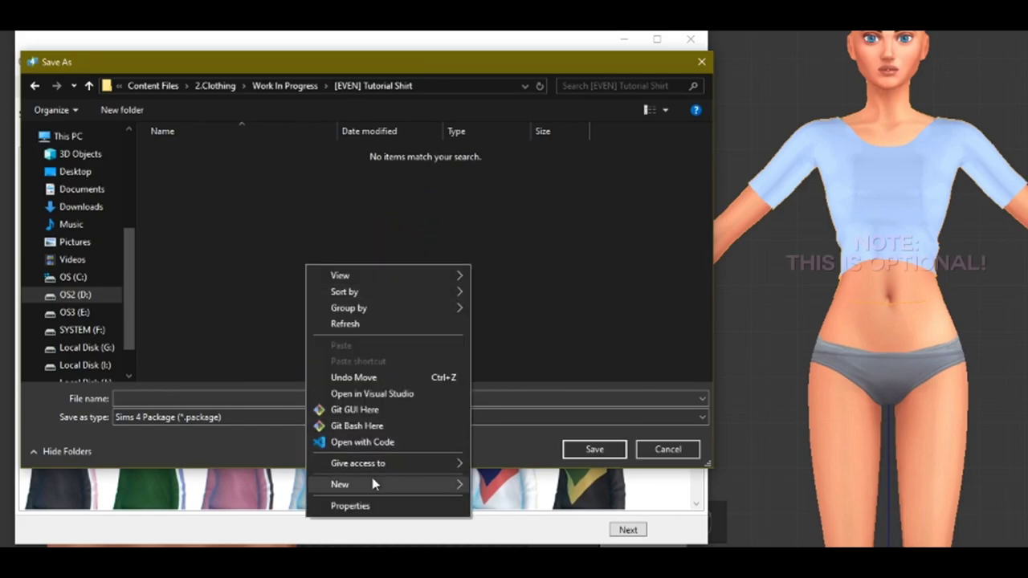
pyautogui.moveTo(451, 482)
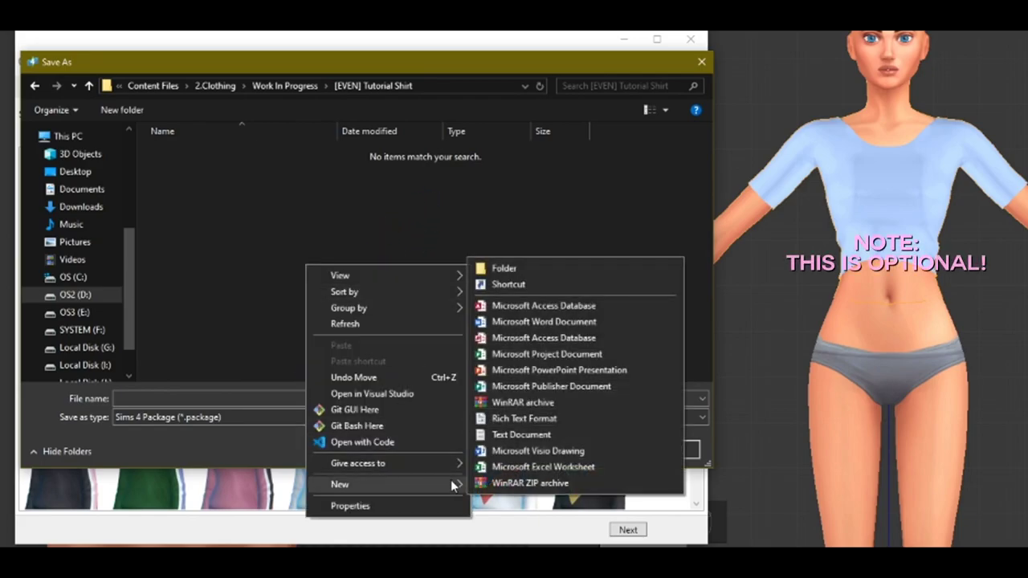
pyautogui.click(537, 274)
pyautogui.write('Ref')
pyautogui.press('Return')
pyautogui.press('Return')
# Step: Save the new Sims 4 package as Ref in the Ref folder
pyautogui.click(300, 401)
pyautogui.write('\\')
pyautogui.press('BackSpace')
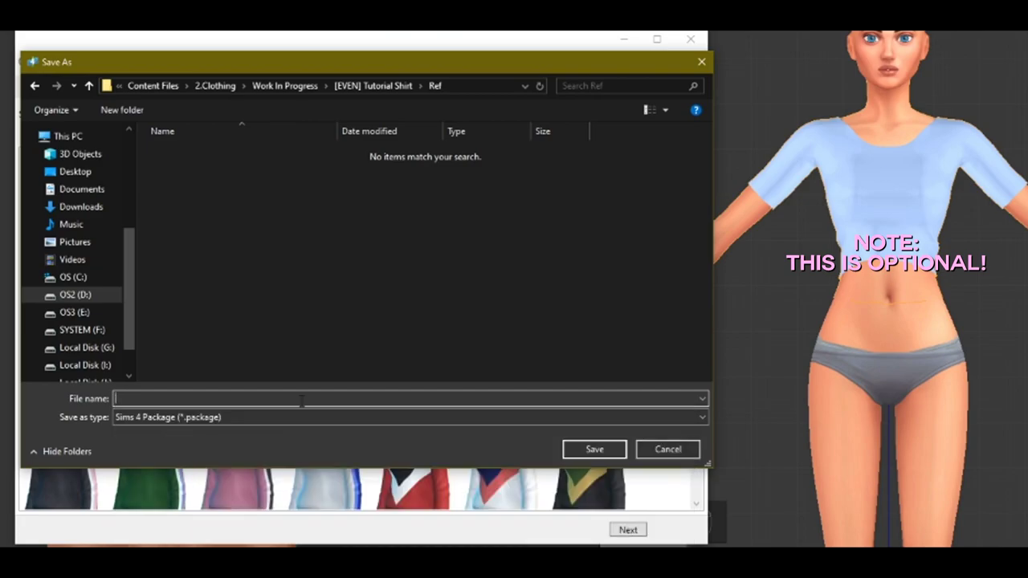
pyautogui.write('Ref')
pyautogui.press('Return')
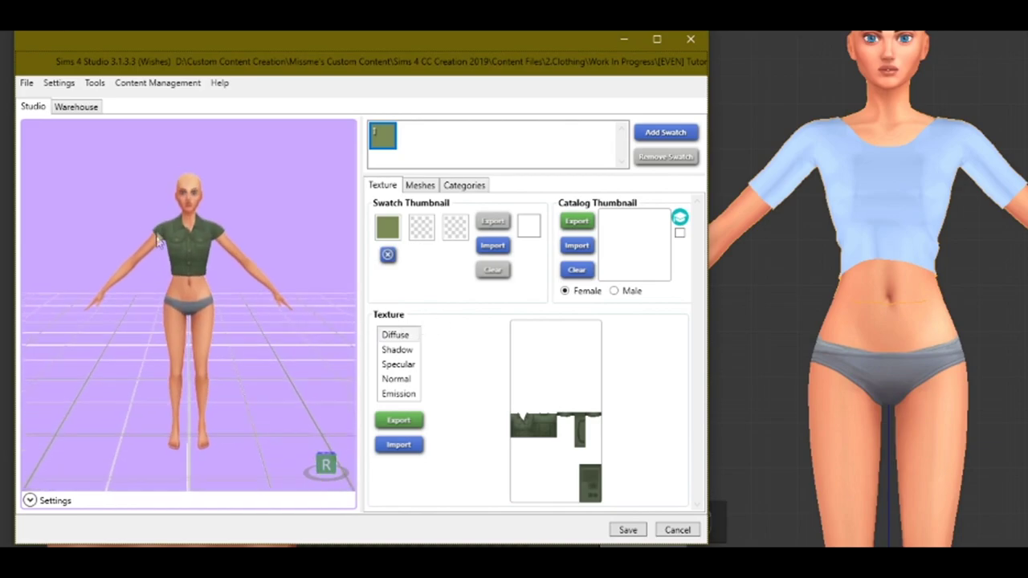
# Step: Export the LOD 0 mesh of the green shirt as a Blender file named ref in the Ref folder
pyautogui.scroll(5, 188, 317)
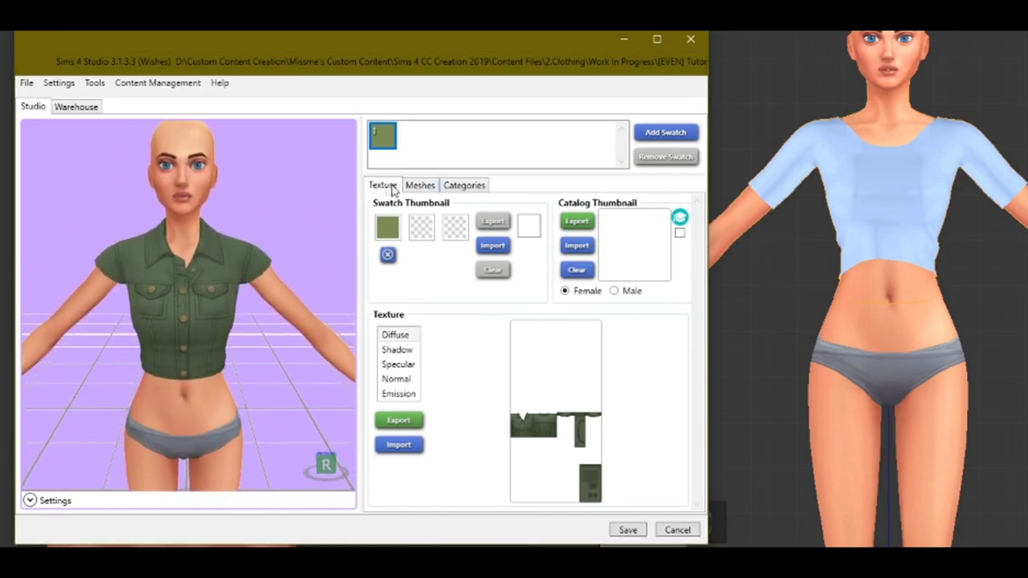
pyautogui.click(420, 185)
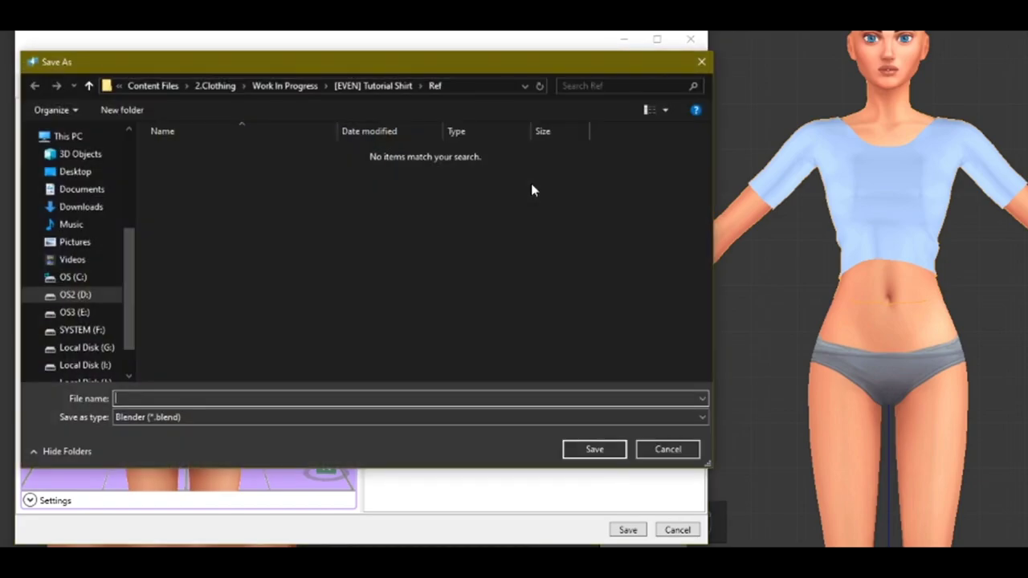
pyautogui.write('ref')
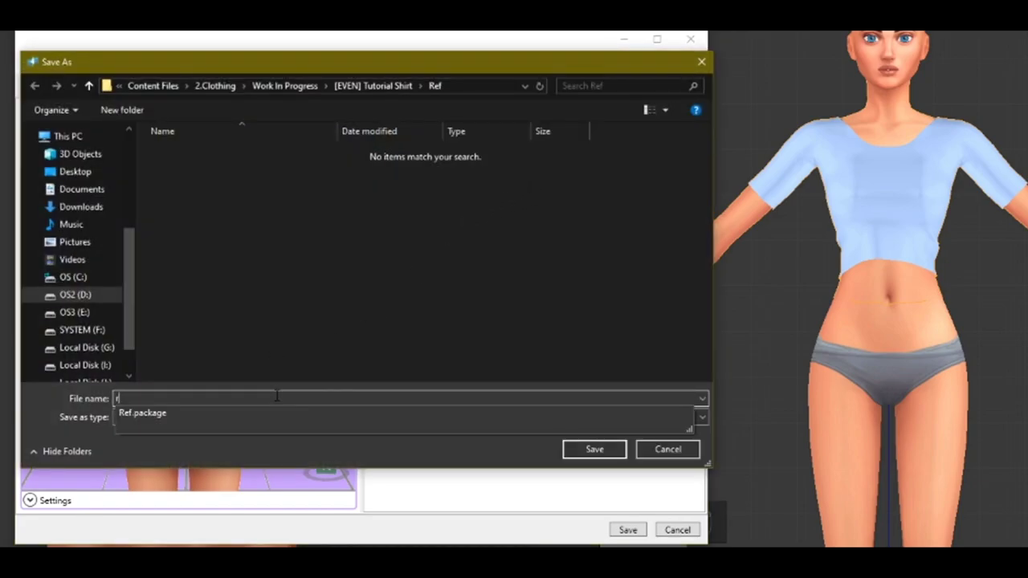
pyautogui.press('Return')
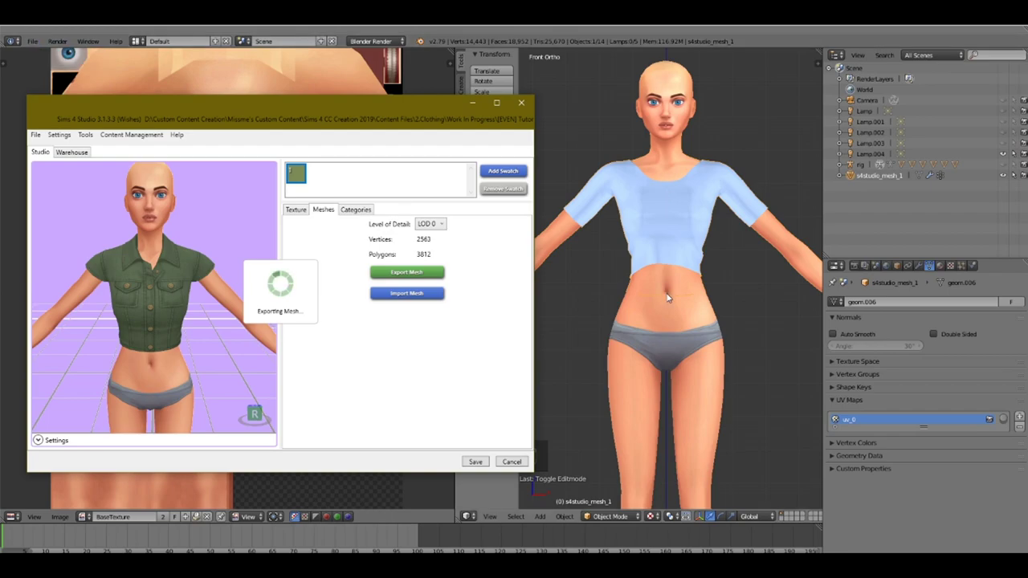
# Step: Switch to Blender and start an append, browsing to the Object list of ref.blend in the [EVEN] Tutorial Shirt project's Ref folder
pyautogui.click(618, 440)
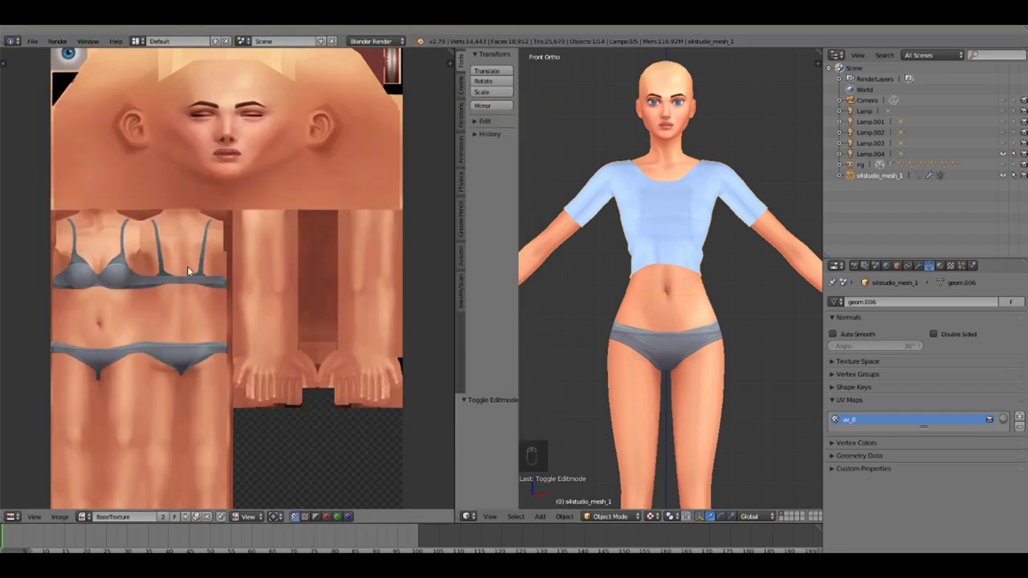
pyautogui.click(36, 45)
pyautogui.click(34, 44)
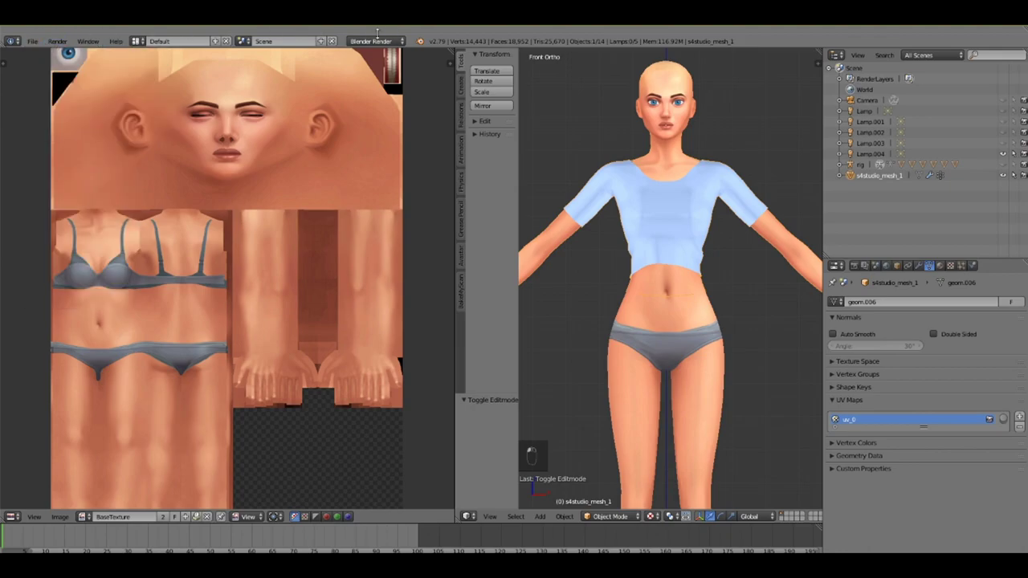
pyautogui.click(32, 44)
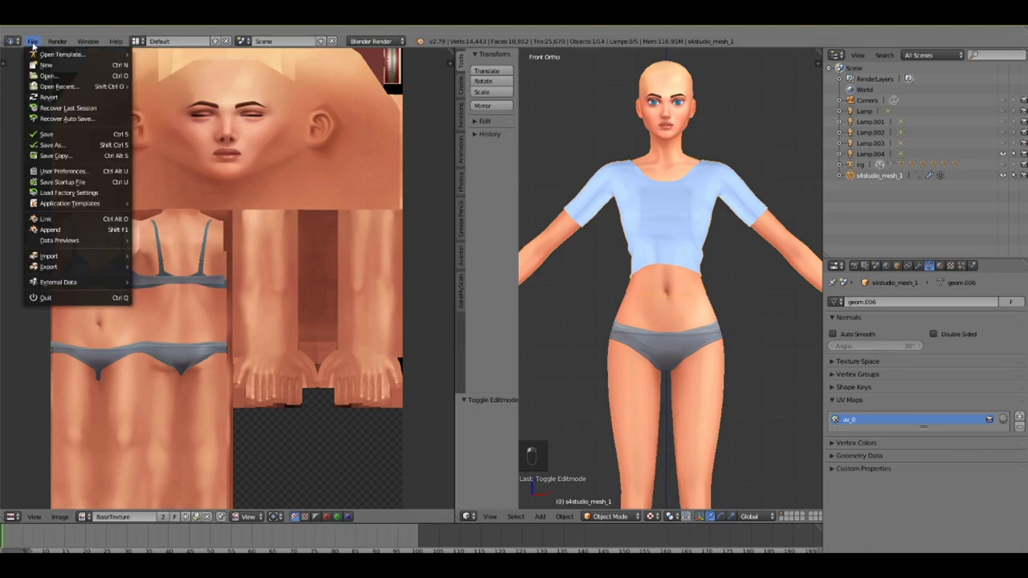
pyautogui.click(48, 230)
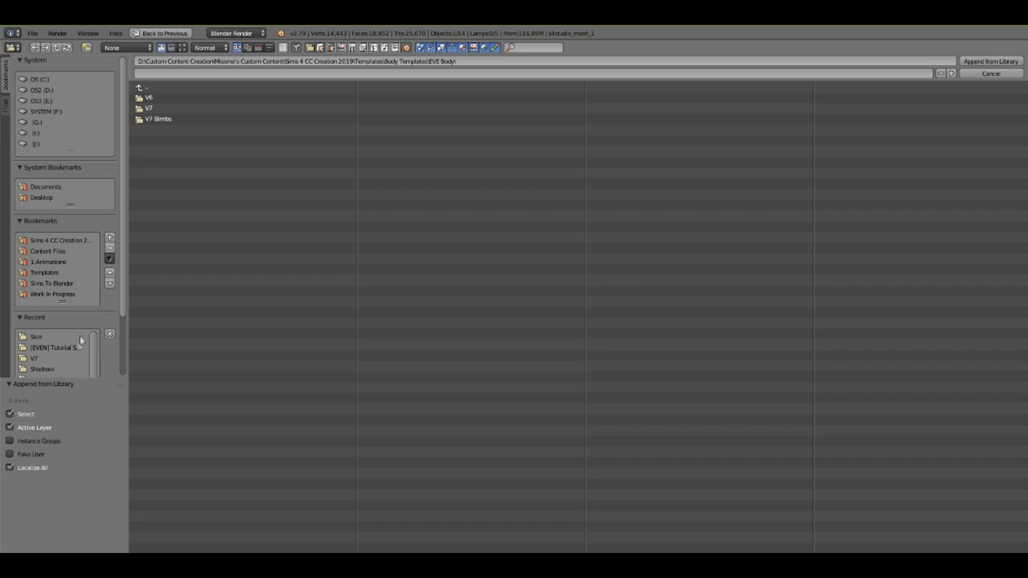
pyautogui.click(58, 240)
pyautogui.click(66, 250)
pyautogui.click(160, 107)
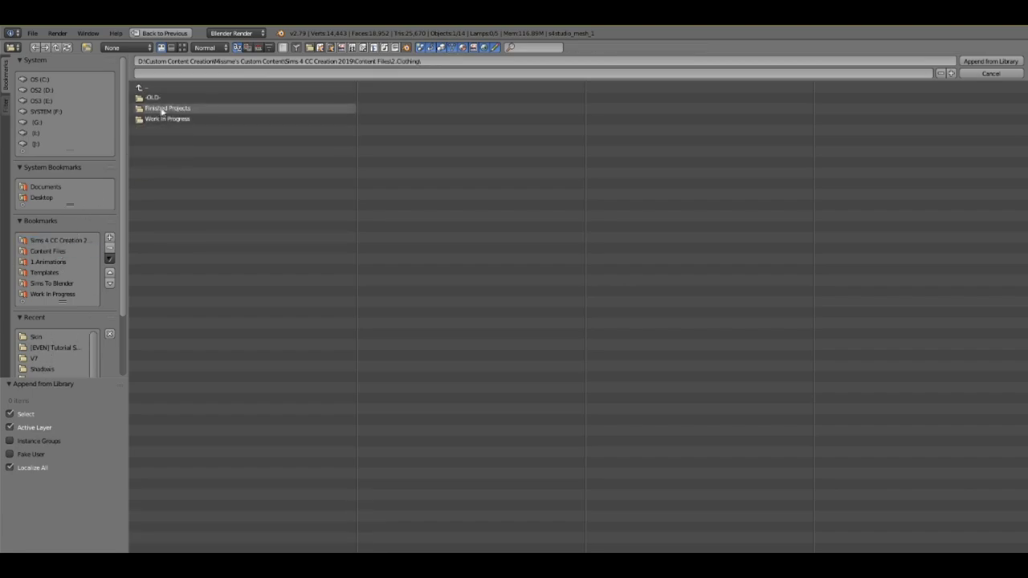
pyautogui.click(168, 113)
pyautogui.click(258, 47)
pyautogui.click(167, 97)
pyautogui.click(168, 97)
pyautogui.click(165, 183)
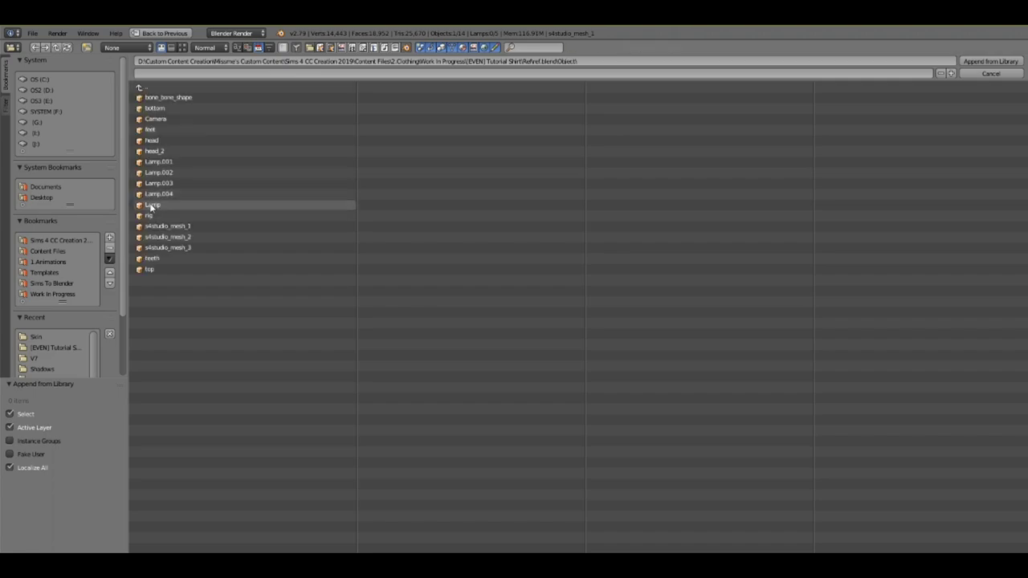
# Step: Append the objects s4studio_mesh_1, s4studio_mesh_2 and s4studio_mesh_3 from ref.blend
pyautogui.click(166, 249)
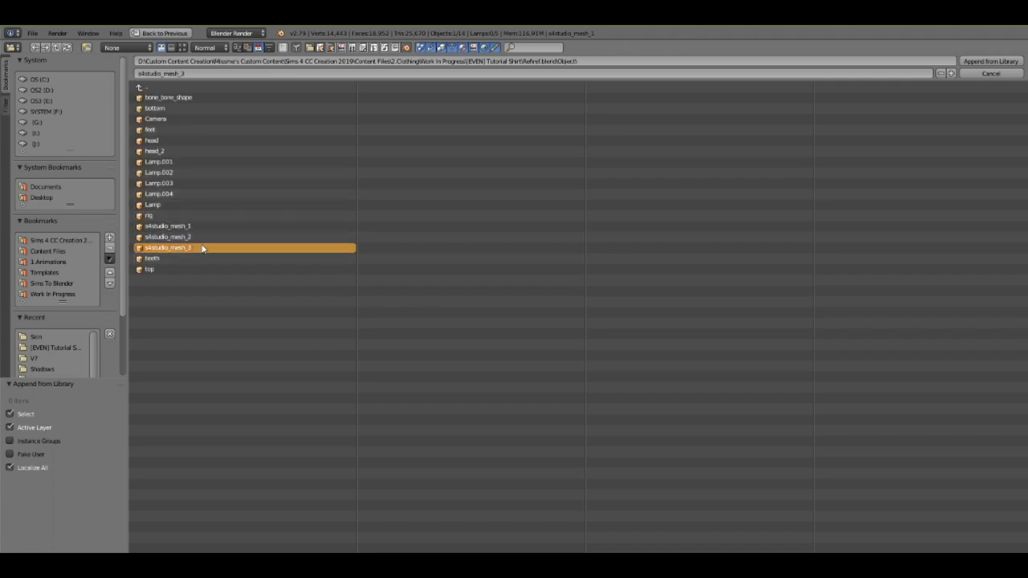
pyautogui.click(152, 229)
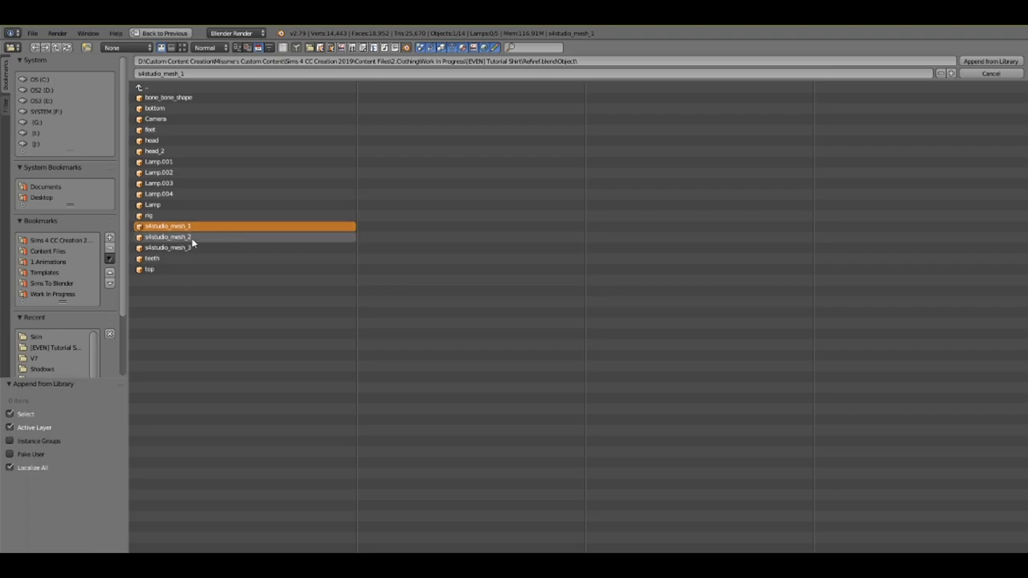
pyautogui.click(246, 249)
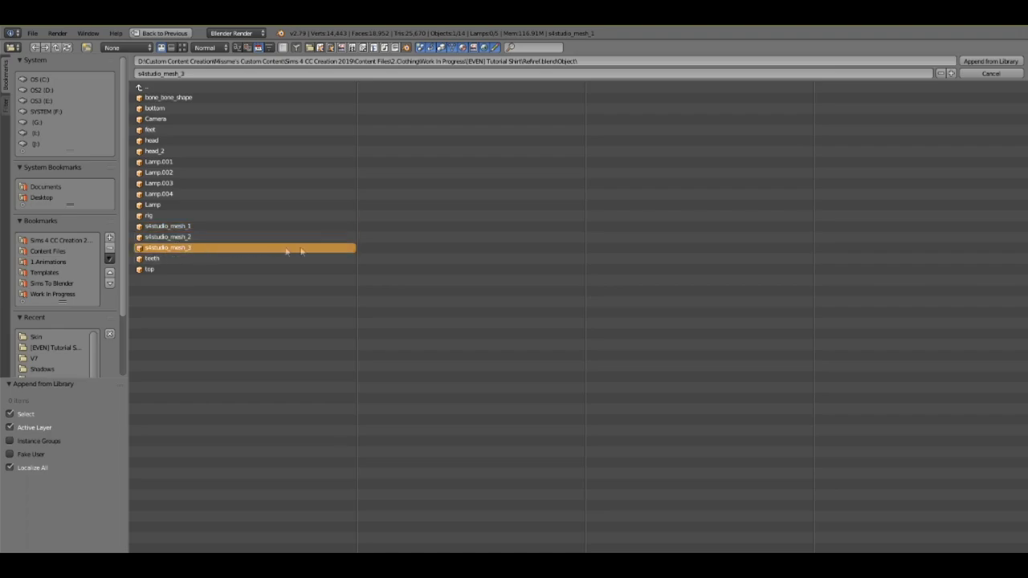
pyautogui.moveTo(363, 247); pyautogui.dragTo(233, 230)
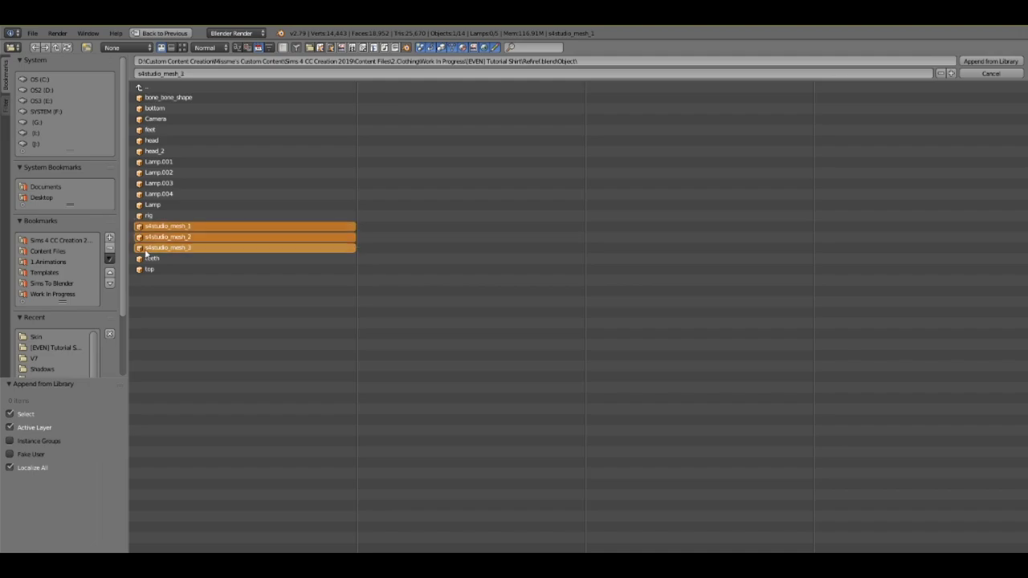
pyautogui.click(1000, 61)
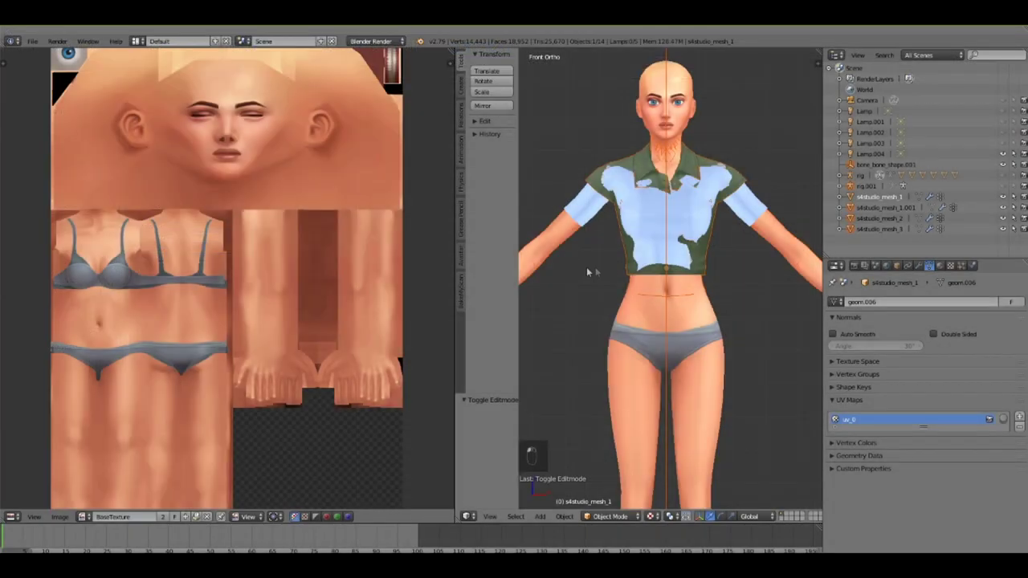
# Step: Delete the extra appended objects bone_bone_shape.001 and rig.001 from the scene
pyautogui.click(895, 165)
pyautogui.rightClick(859, 171)
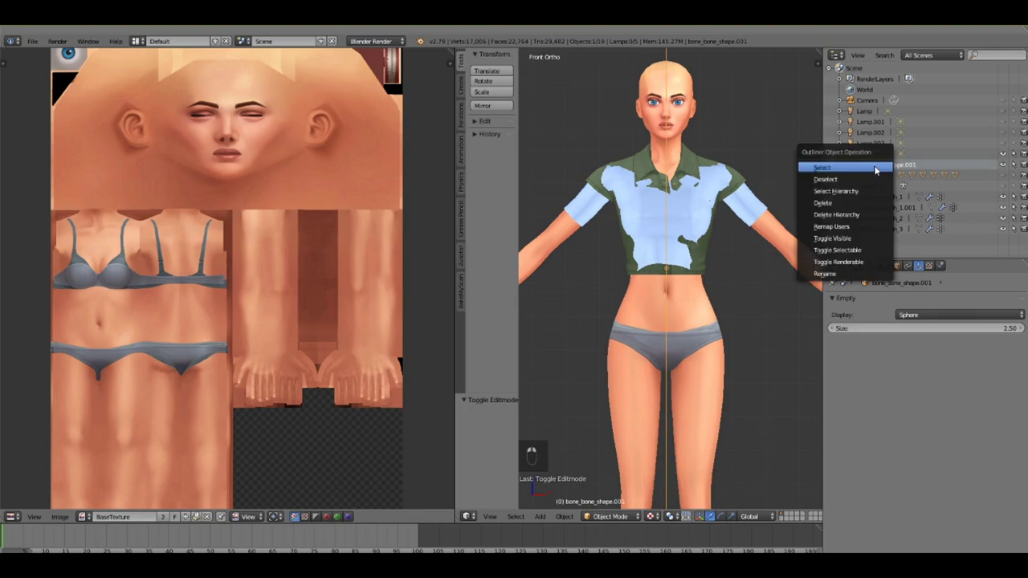
pyautogui.click(876, 207)
pyautogui.rightClick(872, 179)
pyautogui.click(874, 179)
# Step: Join the appended shirt meshes s4studio_mesh_2 and s4studio_mesh_3 into s4studio_mesh_1.001
pyautogui.click(883, 186)
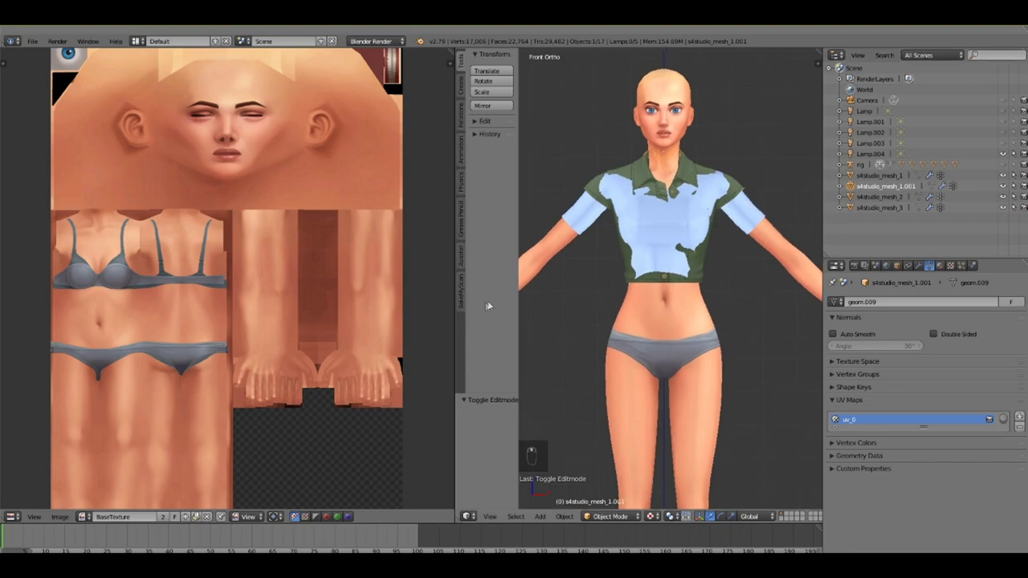
pyautogui.moveTo(461, 338); pyautogui.dragTo(327, 338)
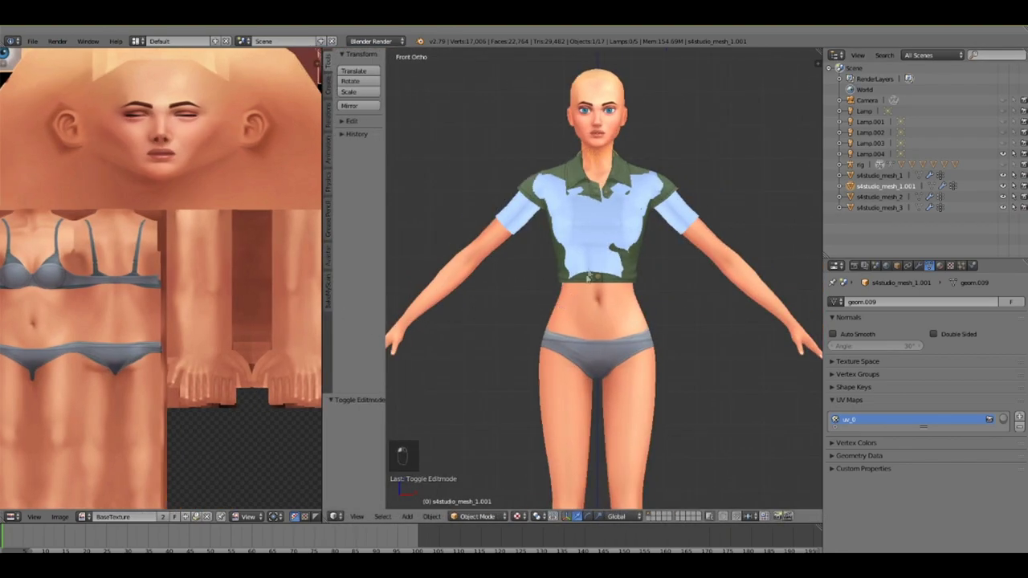
pyautogui.press('KP_1')
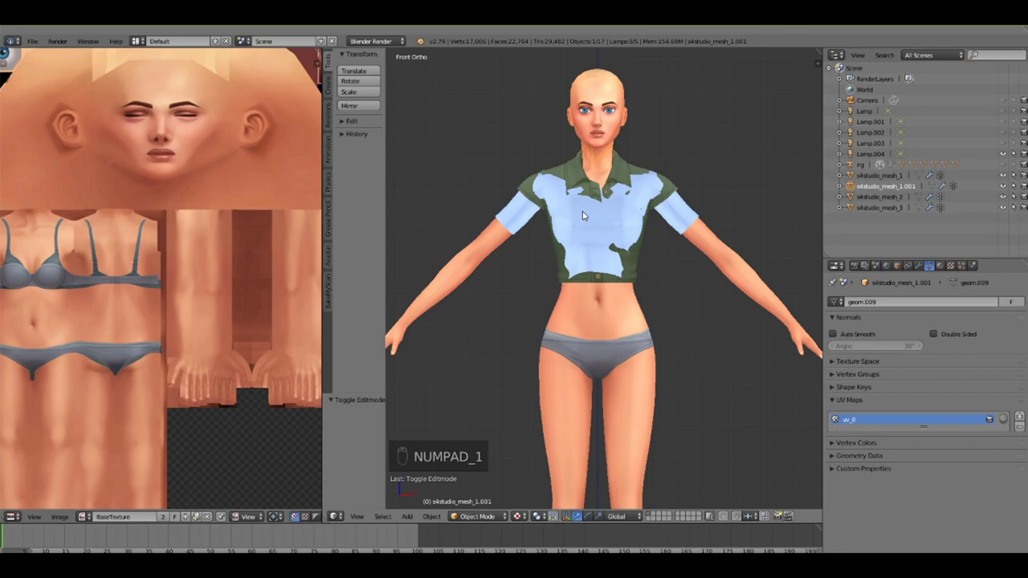
pyautogui.click(921, 208)
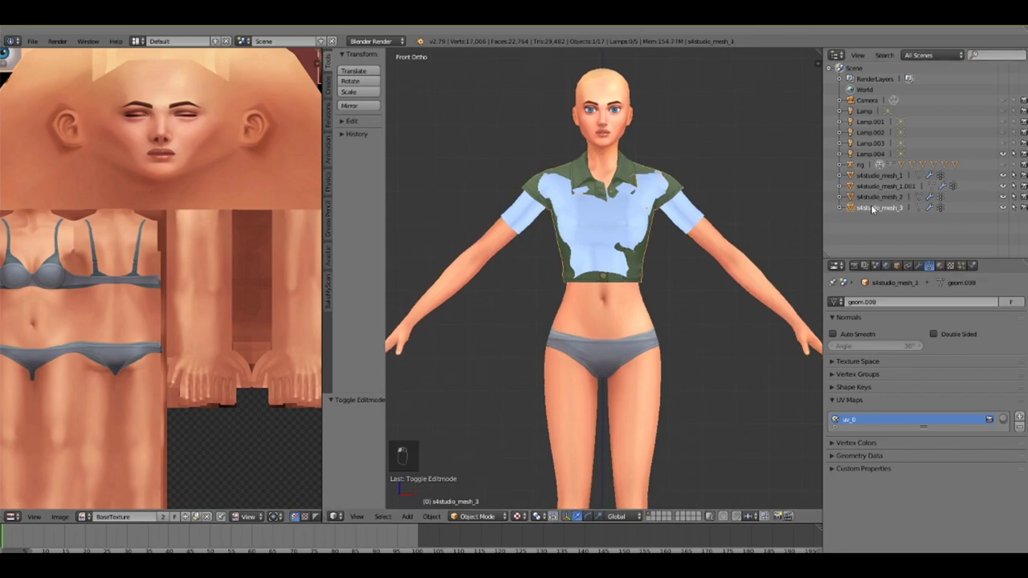
pyautogui.rightClick(730, 255)
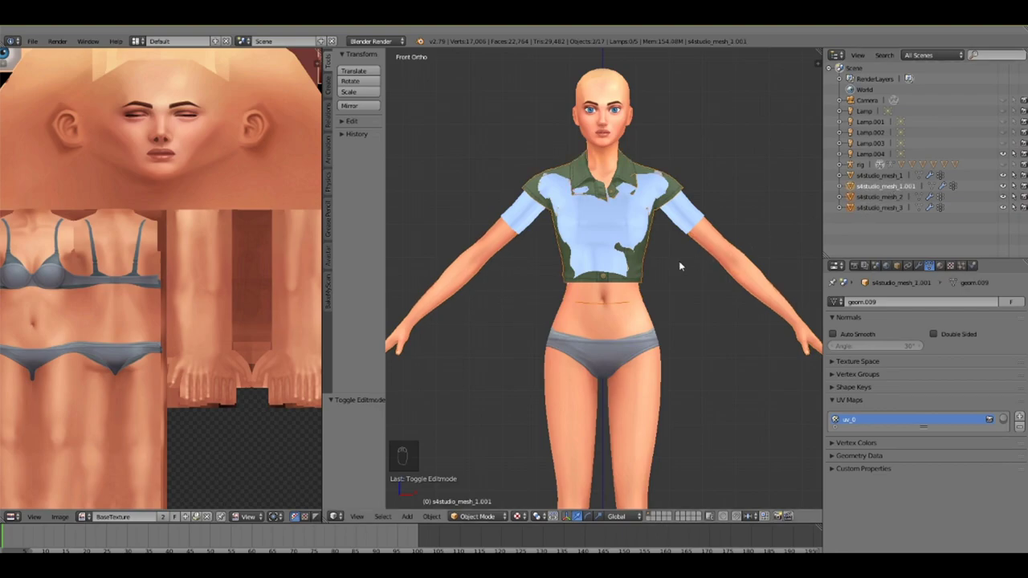
pyautogui.hotkey('ctrl', 'j')
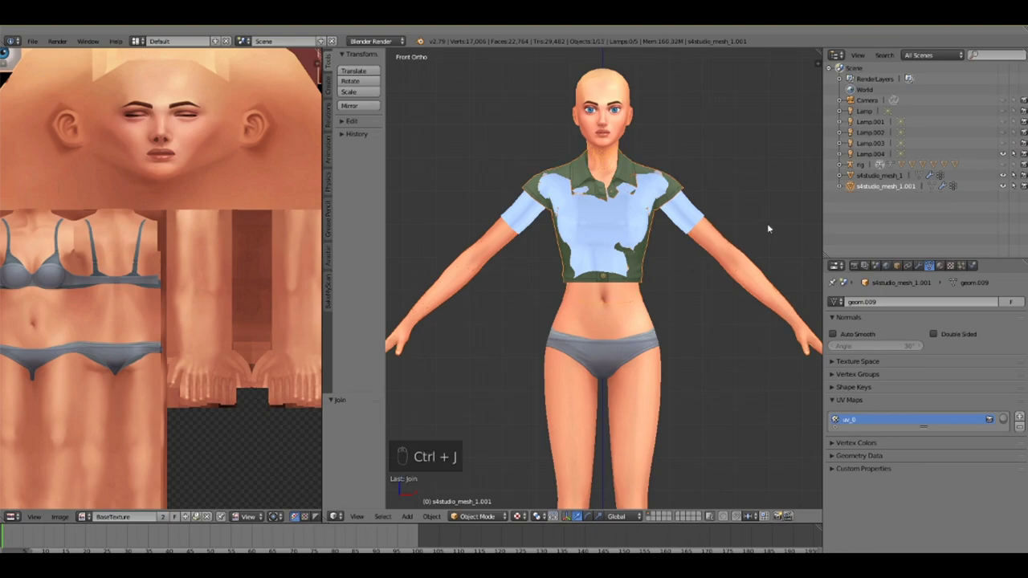
# Step: Toggle the visibility of the two remaining shirt meshes to check which object is the blue shirt and which the green one
pyautogui.click(1003, 175)
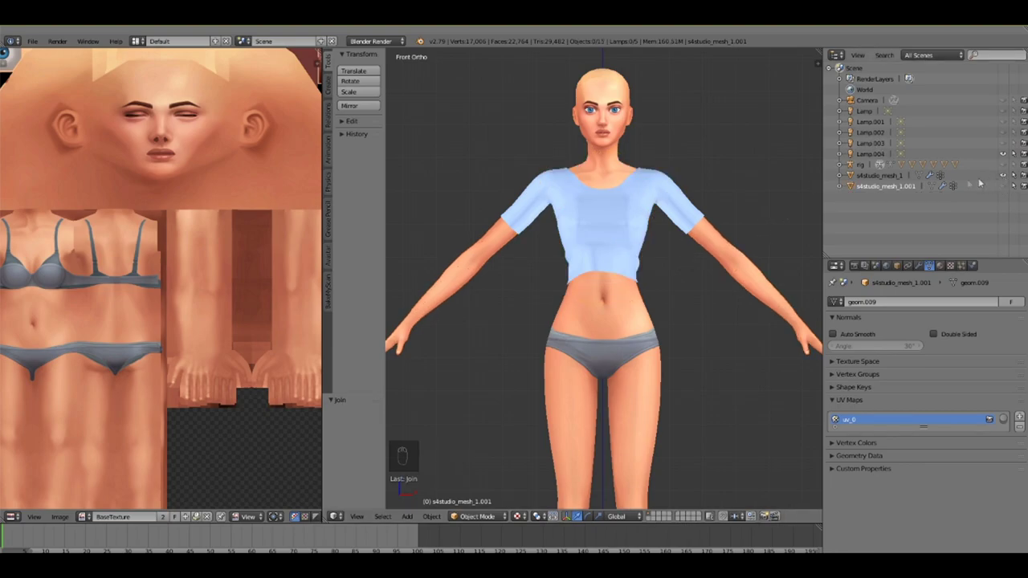
pyautogui.click(890, 175)
pyautogui.click(1003, 176)
pyautogui.click(1003, 176)
pyautogui.click(1005, 187)
pyautogui.click(1004, 187)
pyautogui.click(1004, 188)
# Step: Rename the joined green shirt mesh to REF
pyautogui.doubleClick(883, 186)
pyautogui.press('BackSpace')
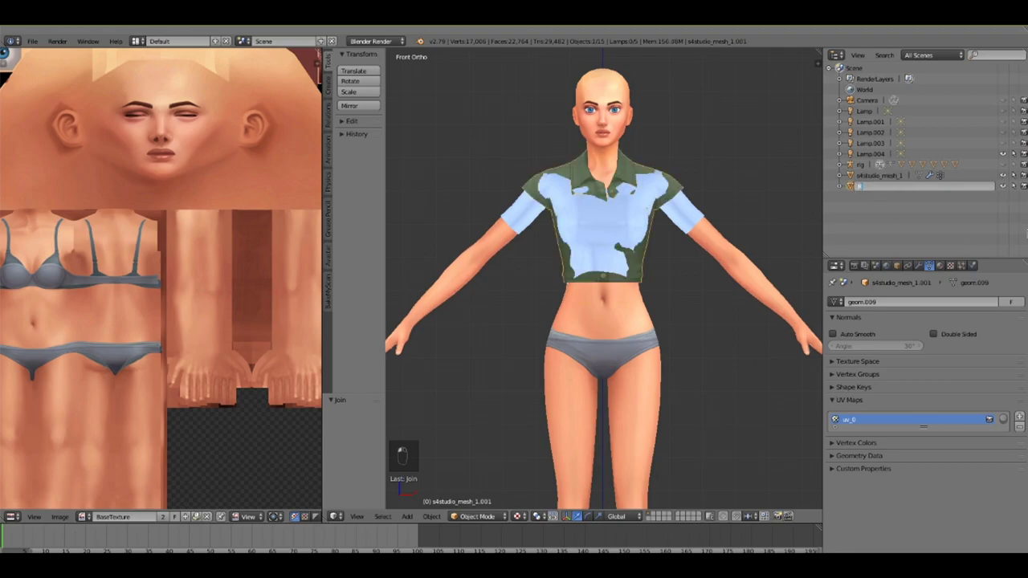
pyautogui.write('REF')
pyautogui.press('Return')
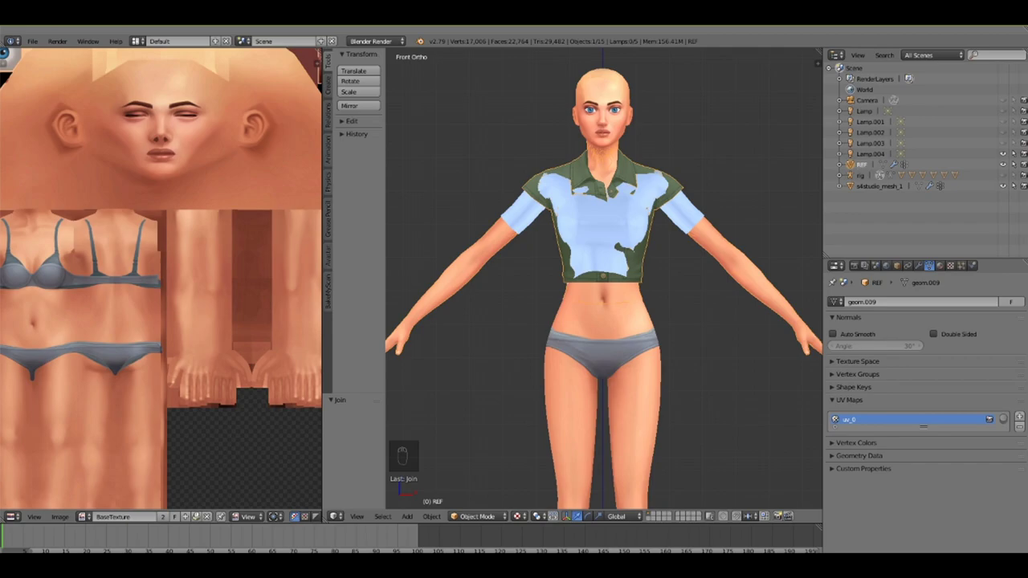
# Step: Add a Data Transfer modifier to s4studio_mesh_1 and set its source object to REF
pyautogui.click(876, 188)
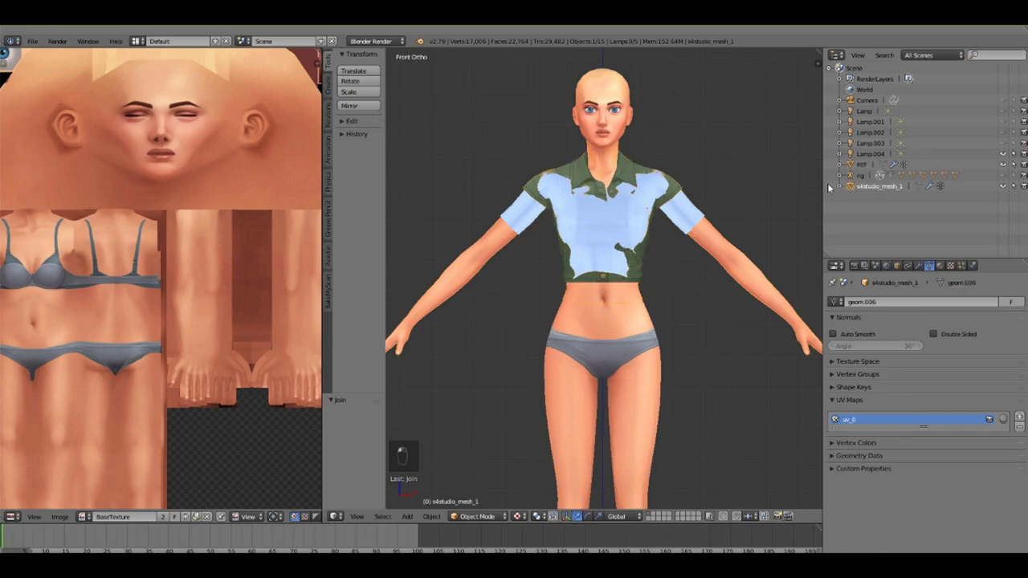
pyautogui.click(918, 265)
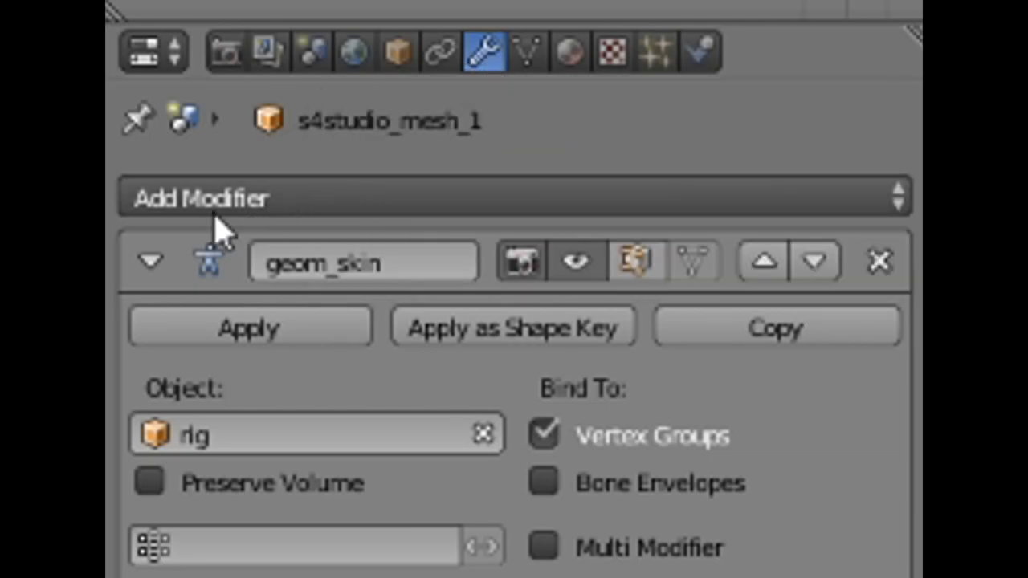
pyautogui.click(335, 197)
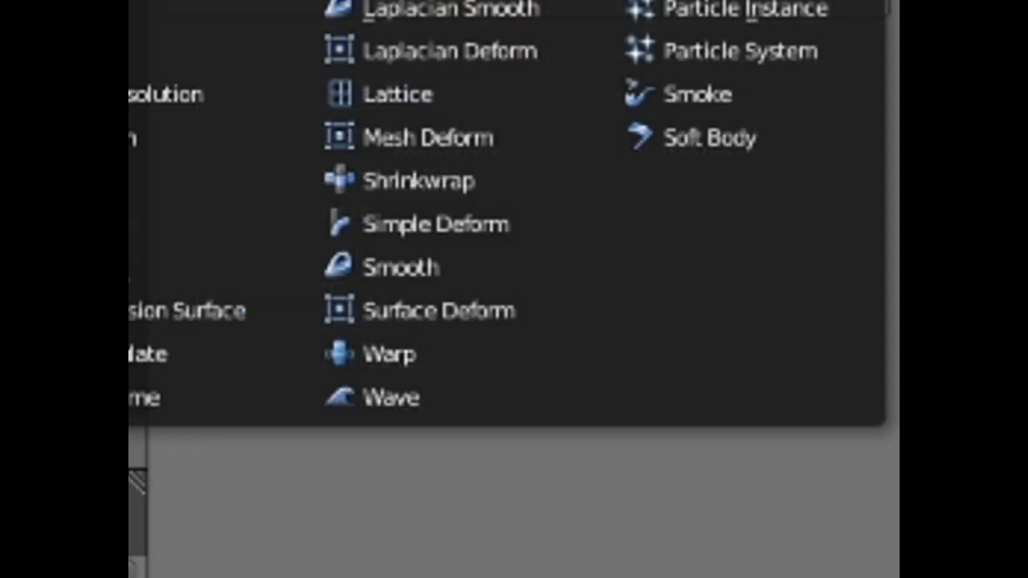
pyautogui.click(245, 112)
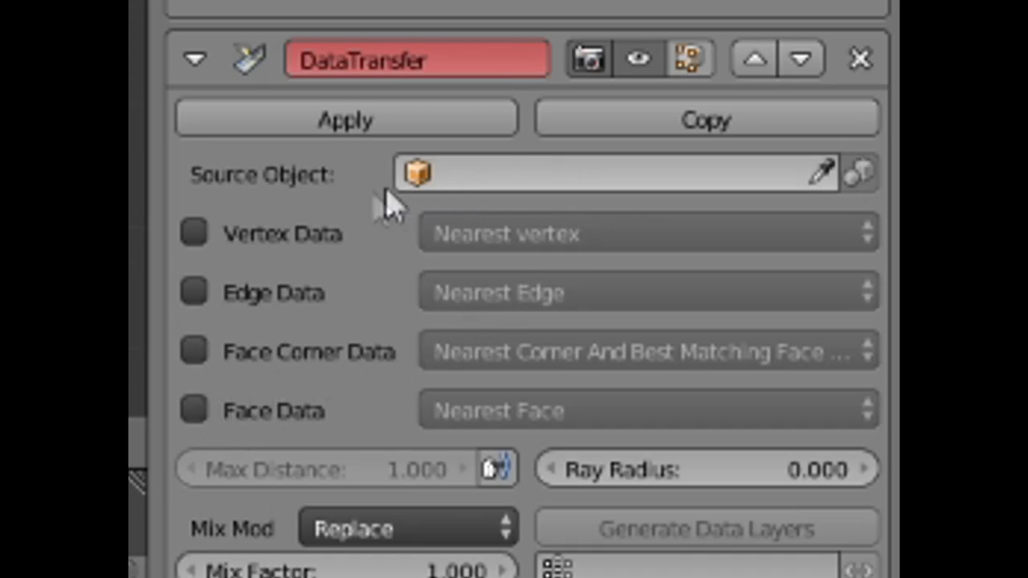
pyautogui.click(580, 170)
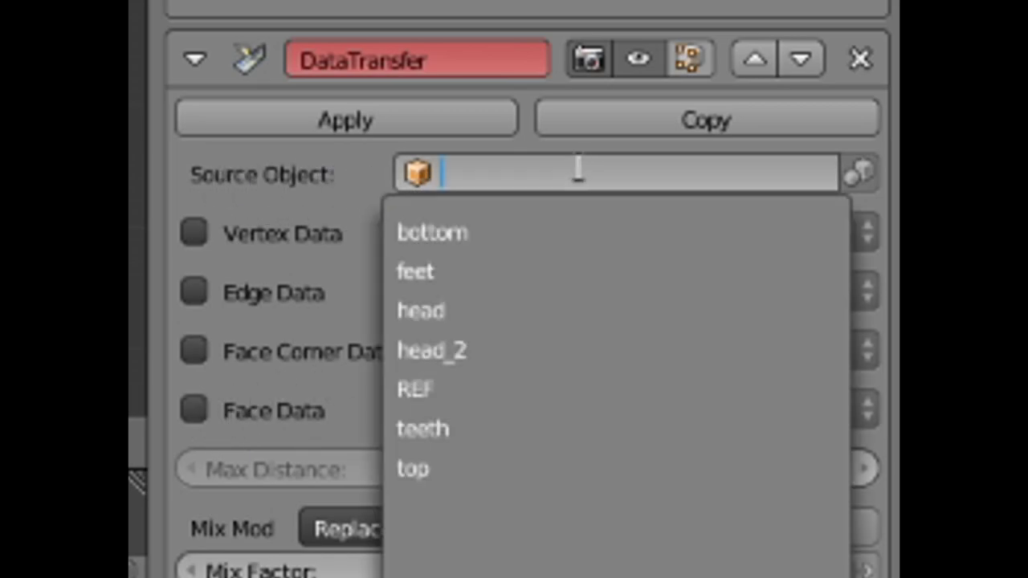
pyautogui.click(424, 388)
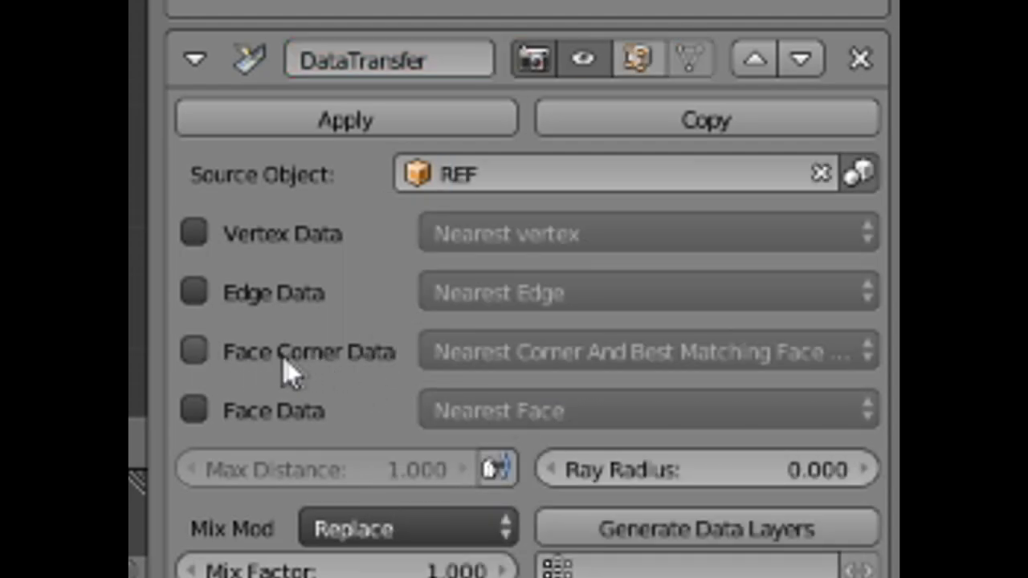
# Step: Enable Face Corner Data and Face Data in the Data Transfer modifier, map UVs from uv_1 to uv_1, and apply the modifier
pyautogui.click(401, 371)
pyautogui.scroll(-4, 311, 431)
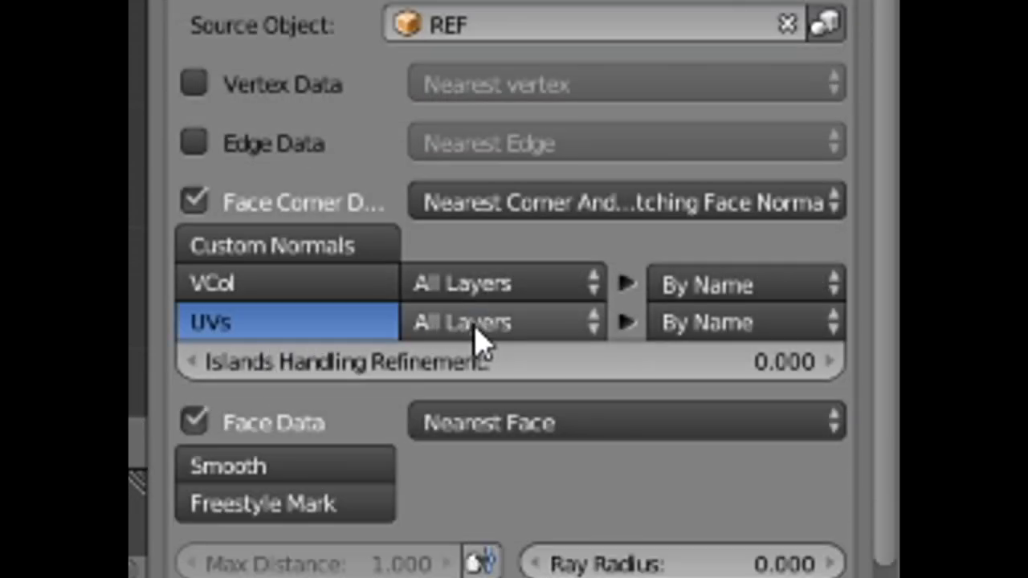
pyautogui.click(474, 337)
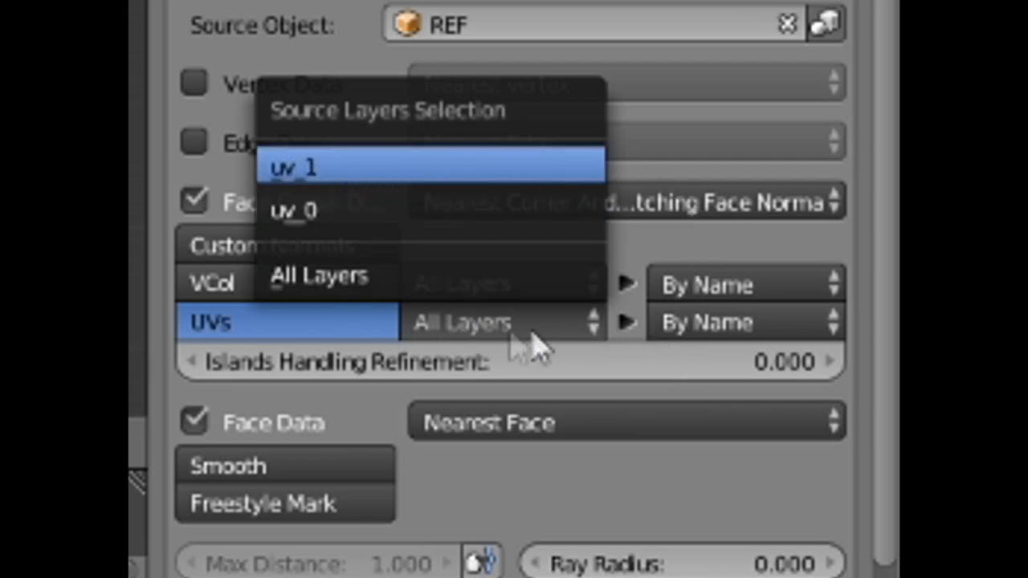
pyautogui.press('Return')
pyautogui.click(711, 329)
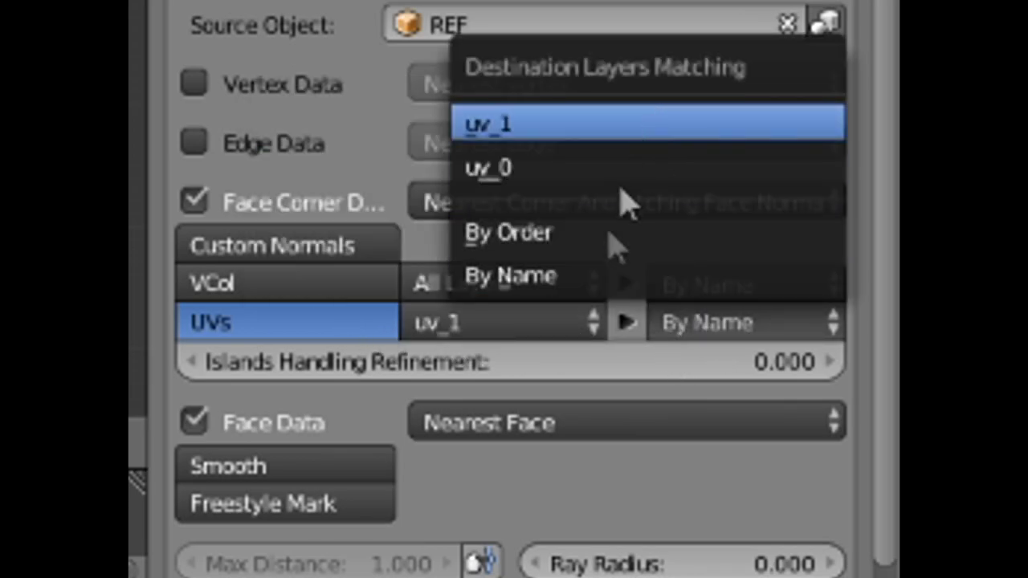
pyautogui.press('Return')
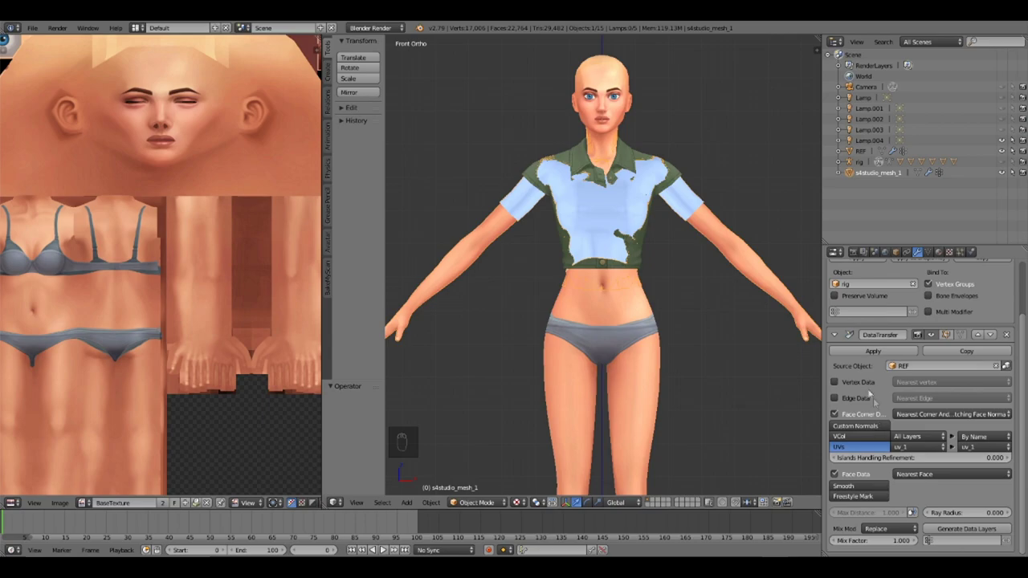
pyautogui.click(875, 351)
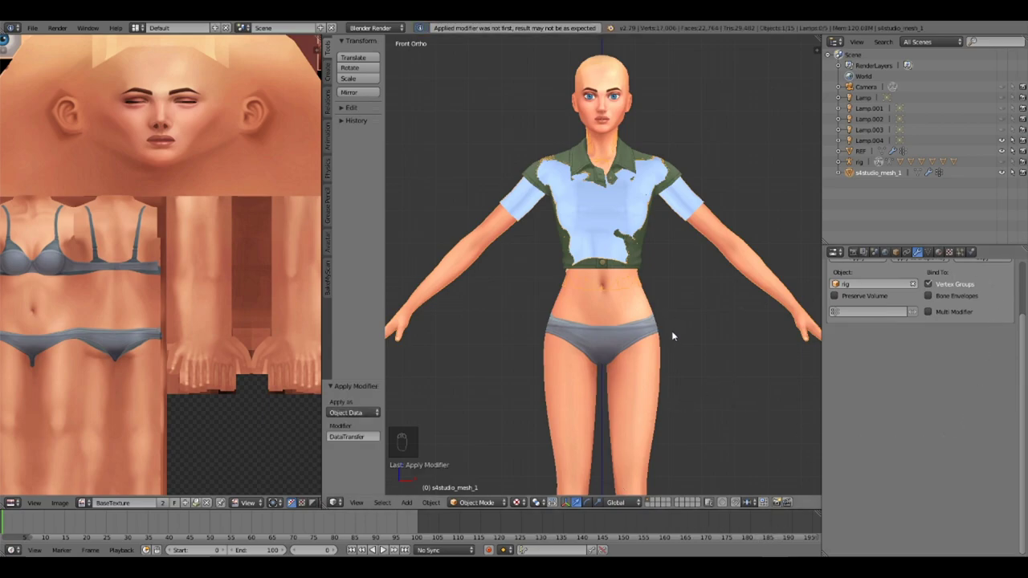
# Step: Display the UV maps of s4studio_mesh_1 in its mesh data and switch the active map to uv_1
pyautogui.click(931, 254)
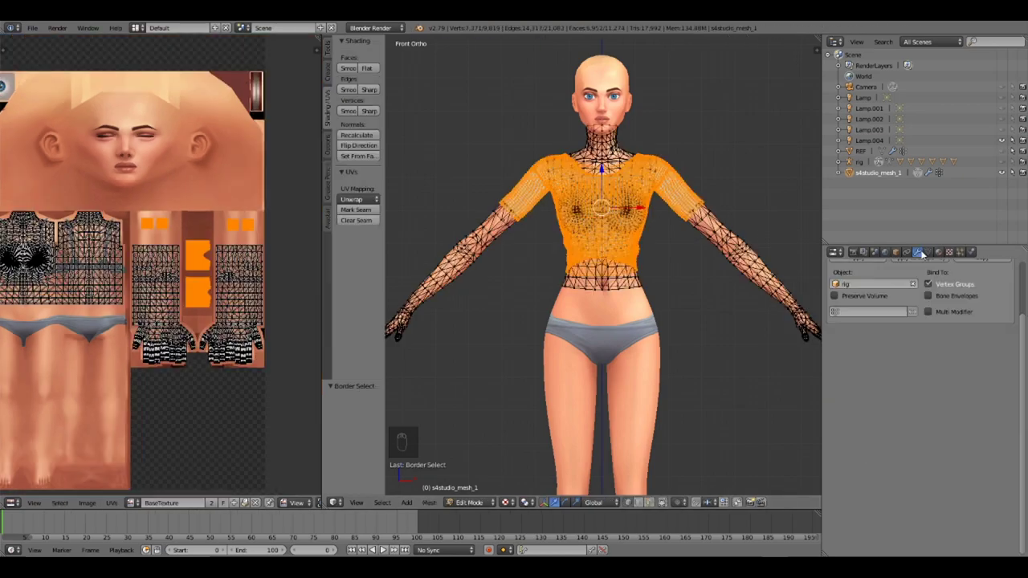
pyautogui.click(928, 254)
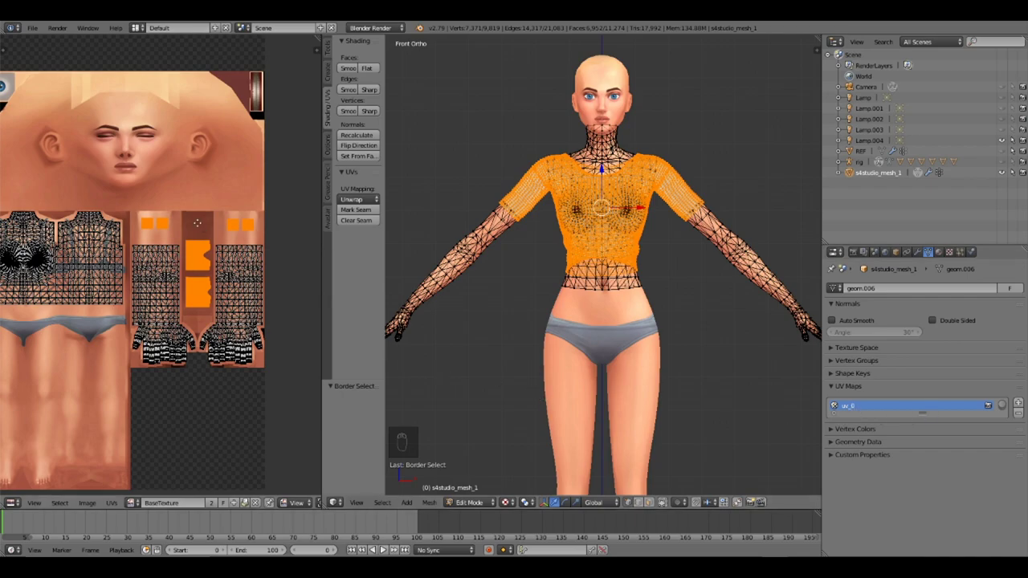
pyautogui.scroll(2, 239, 219)
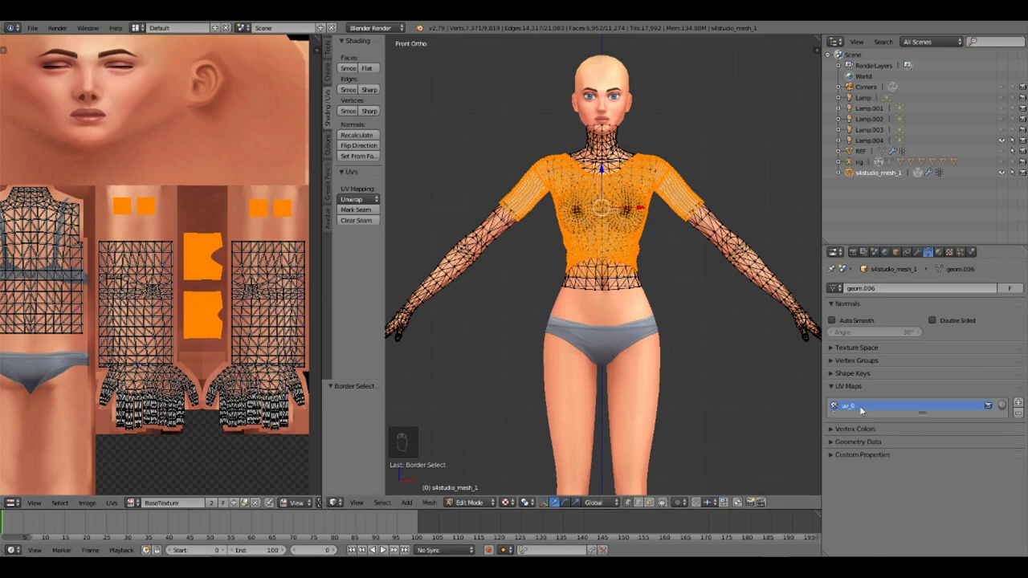
pyautogui.keyDown('ctrl'); pyautogui.scroll(-1, 886, 404); pyautogui.keyUp('ctrl')
pyautogui.scroll(3, 58, 296)
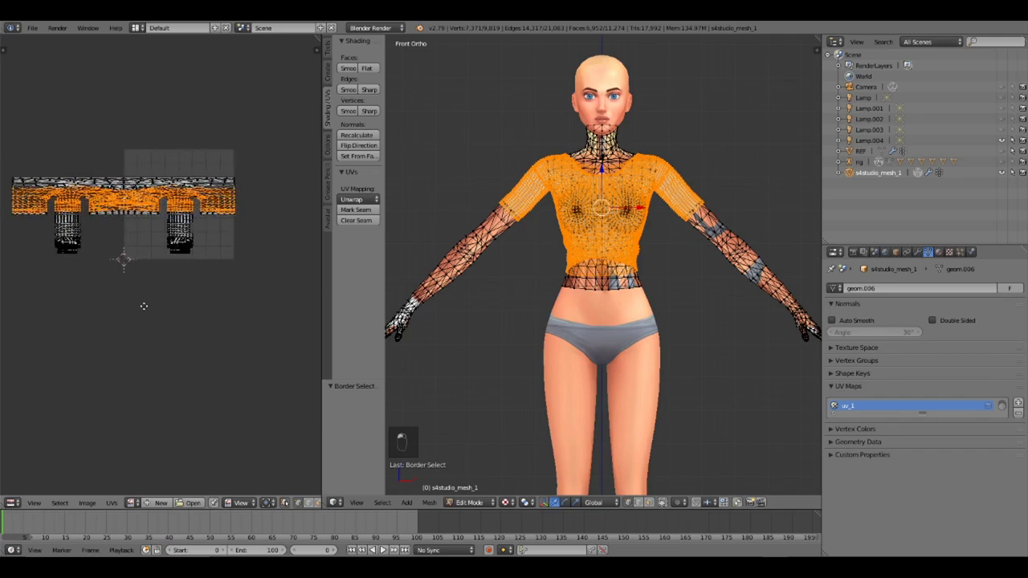
# Step: Examine the shirt's uv_1 layout in the UV editor, including the torso and sleeve areas
pyautogui.moveTo(217, 290); pyautogui.dragTo(188, 333, button='middle')
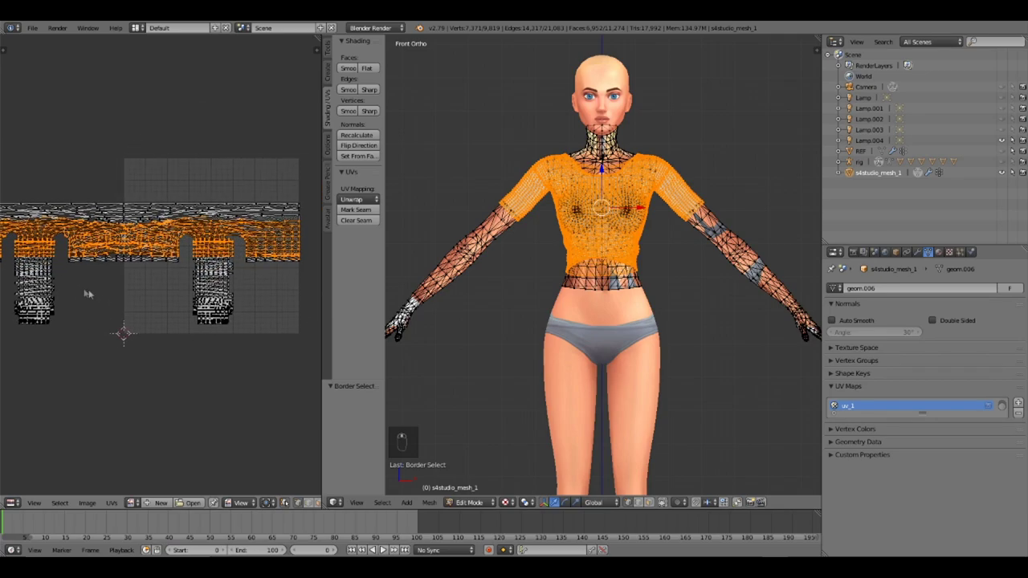
pyautogui.scroll(2, 88, 287)
pyautogui.moveTo(88, 287); pyautogui.dragTo(151, 330, button='middle')
pyautogui.scroll(1, 151, 329)
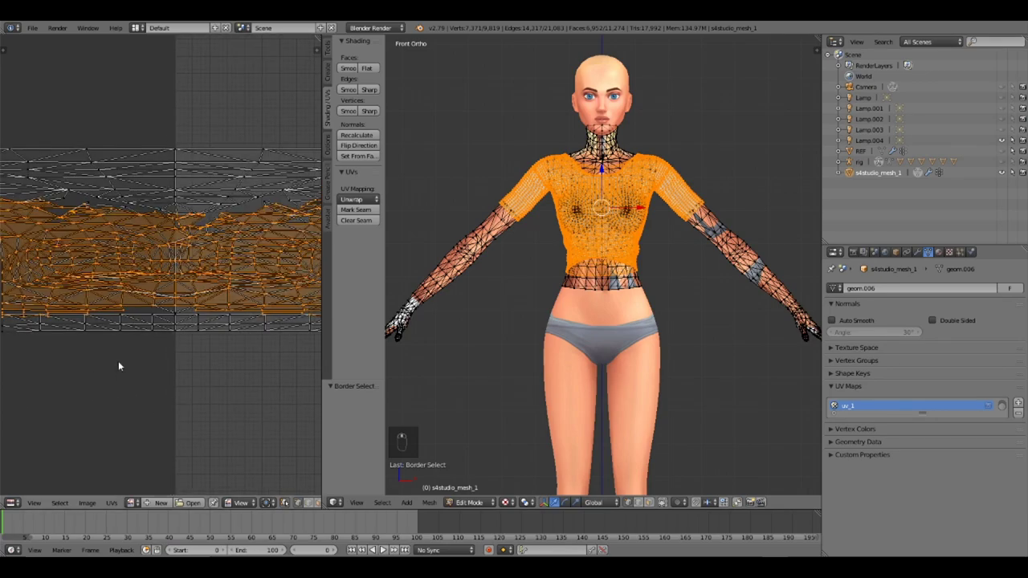
pyautogui.scroll(-2, 119, 362)
pyautogui.moveTo(119, 385); pyautogui.dragTo(90, 379, button='middle')
pyautogui.scroll(-2, 220, 366)
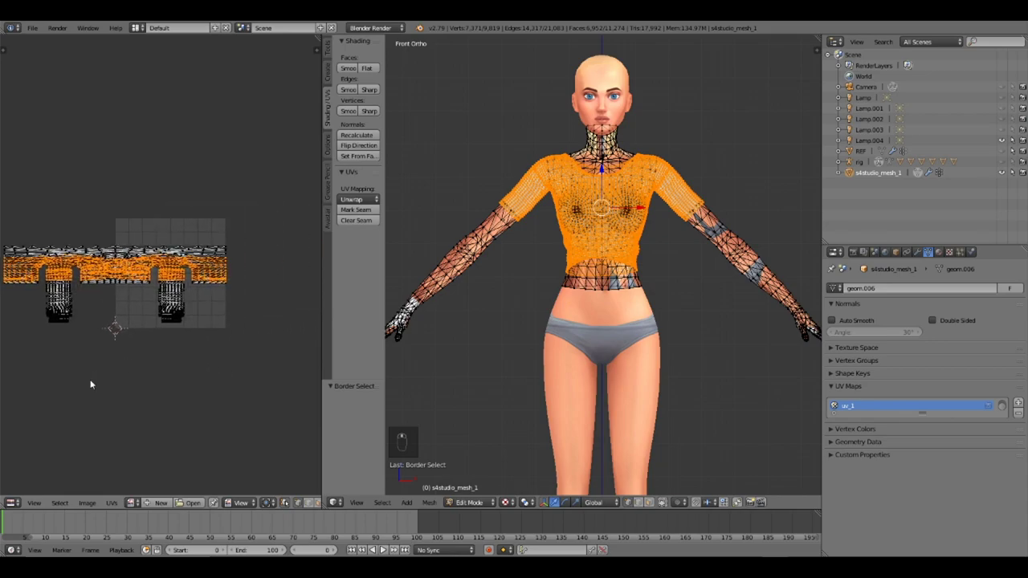
pyautogui.scroll(1, 90, 379)
pyautogui.scroll(3, 251, 344)
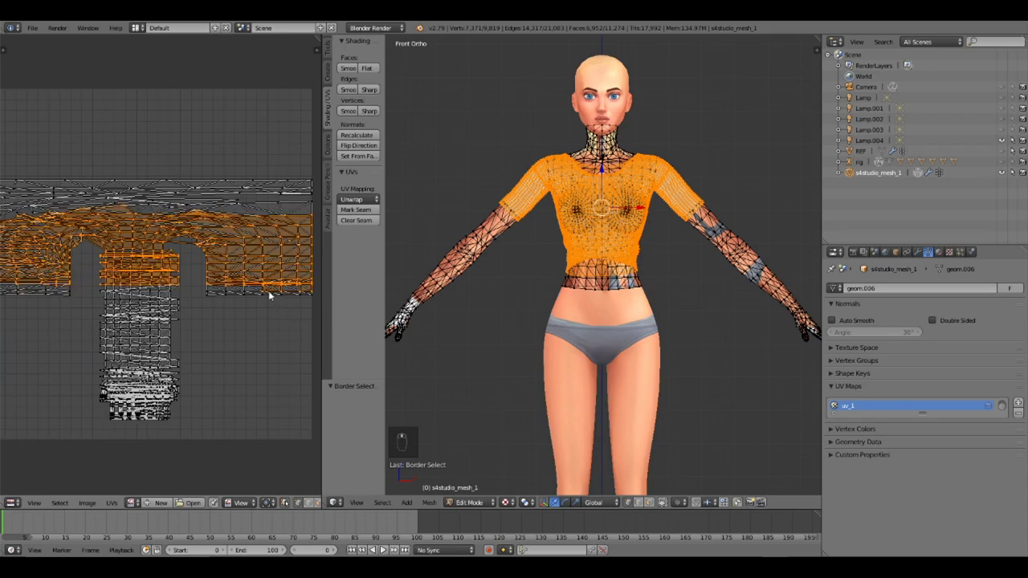
pyautogui.scroll(-4, 160, 322)
pyautogui.moveTo(128, 339); pyautogui.dragTo(179, 338, button='middle')
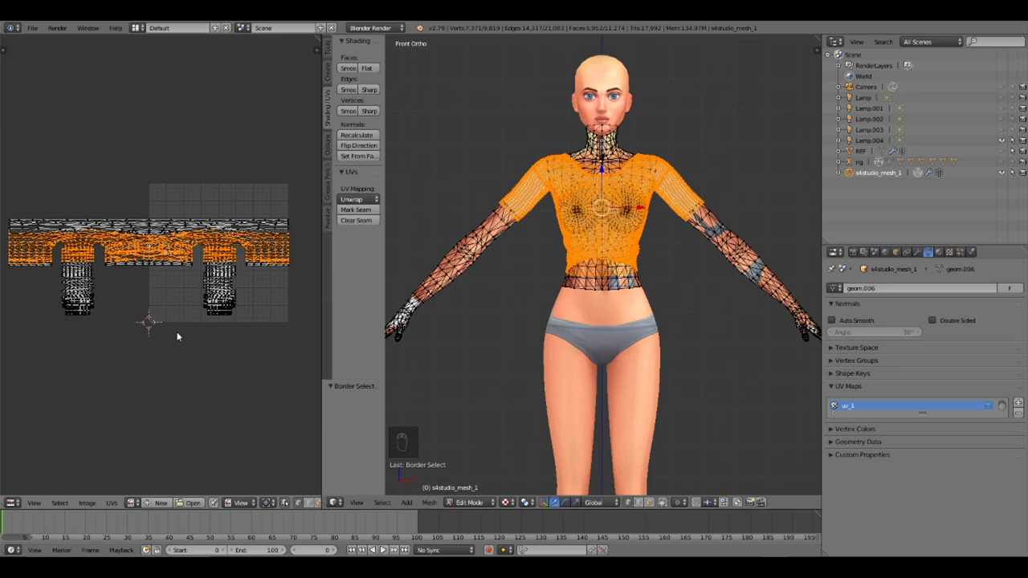
pyautogui.scroll(3, 178, 337)
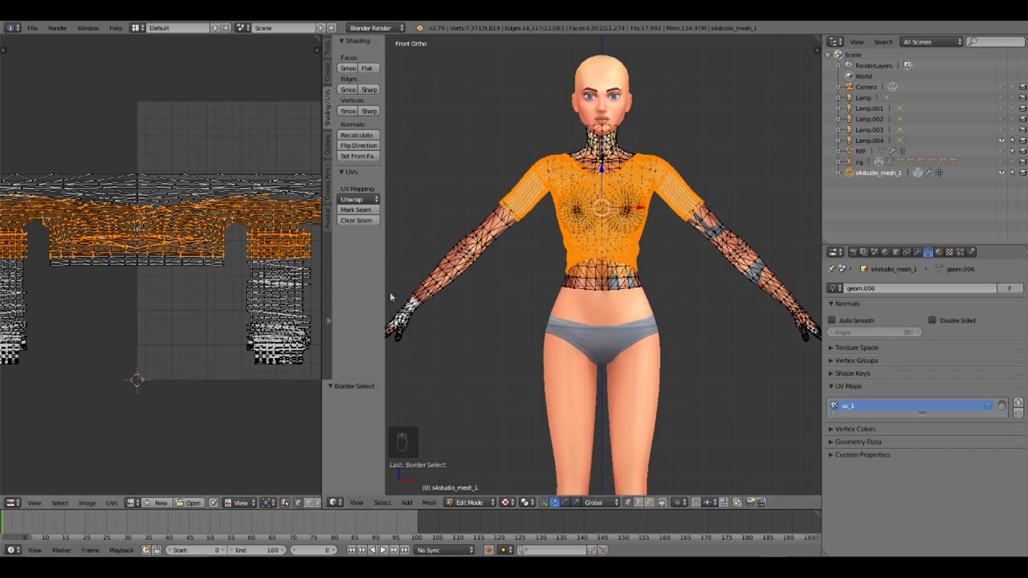
pyautogui.scroll(-3, 205, 253)
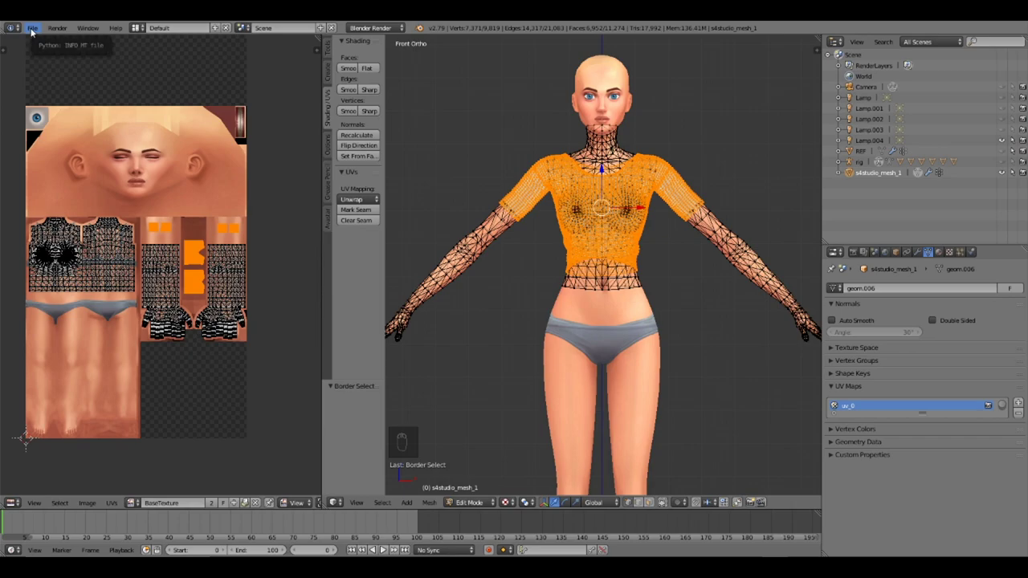
# Step: Save the scene as 1.blend in the [EVEN] Tutorial Shirt folder
pyautogui.click(32, 28)
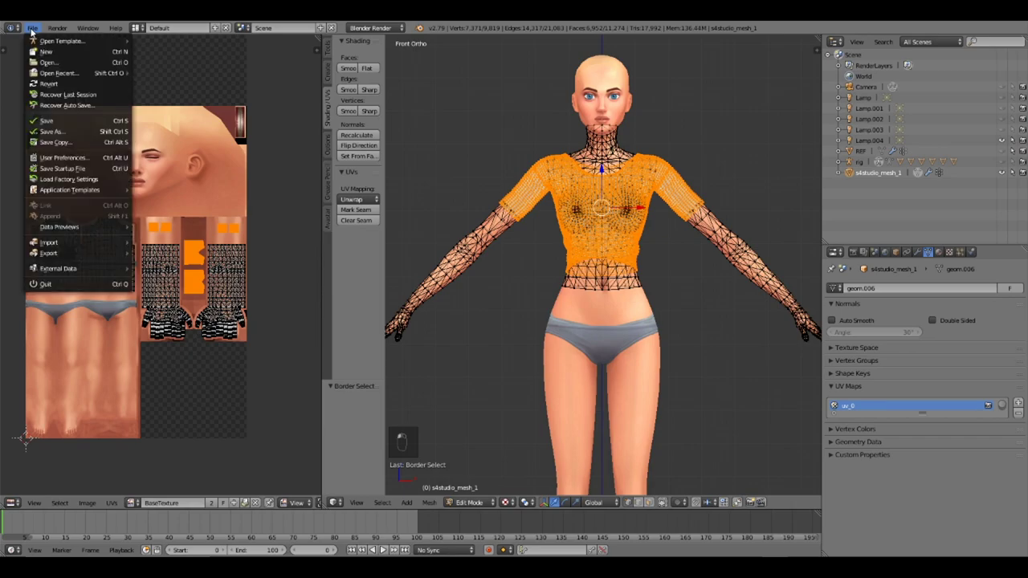
pyautogui.click(62, 133)
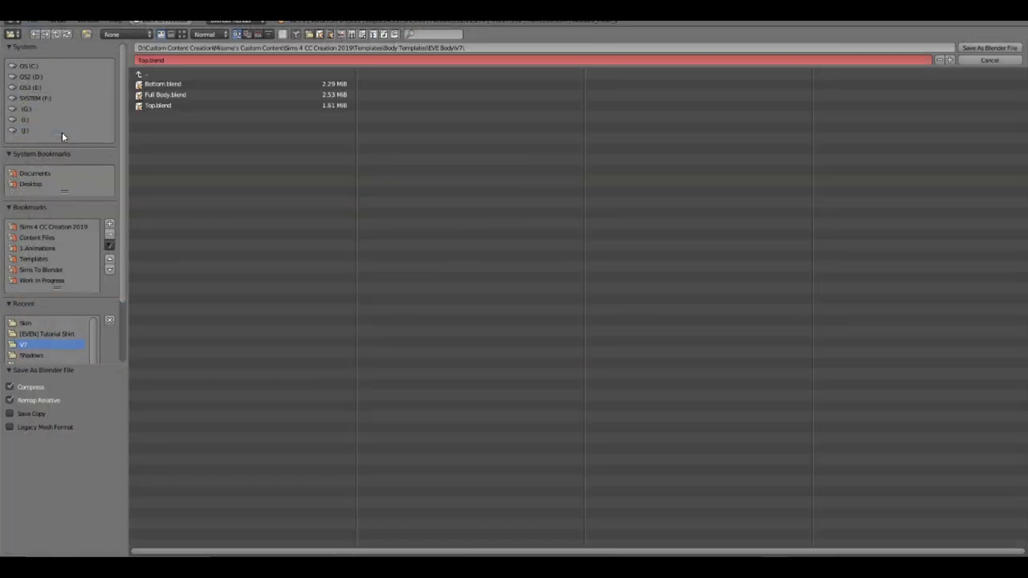
pyautogui.click(56, 334)
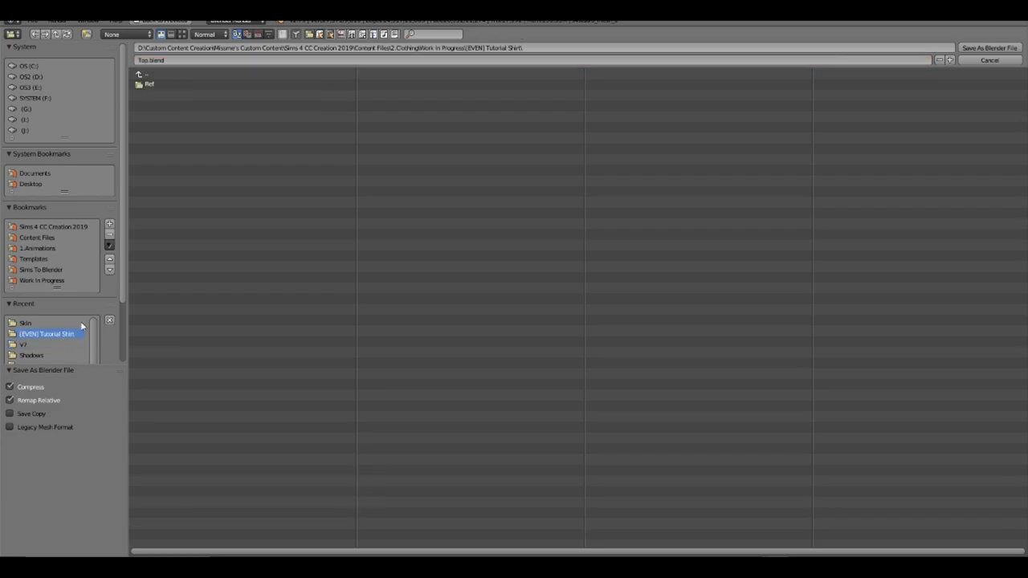
pyautogui.click(249, 60)
pyautogui.press('BackSpace')
pyautogui.write('1')
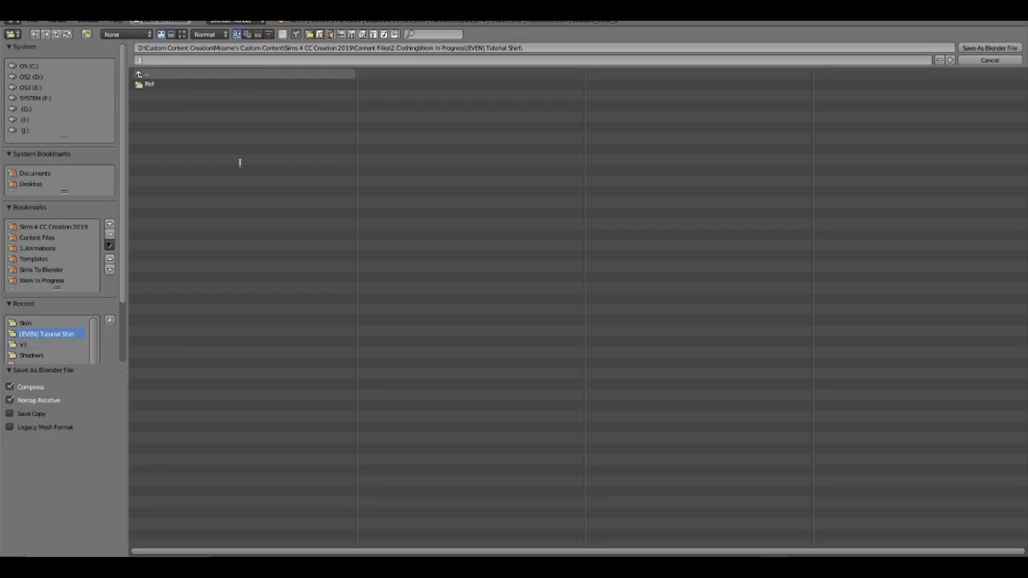
pyautogui.press('Return')
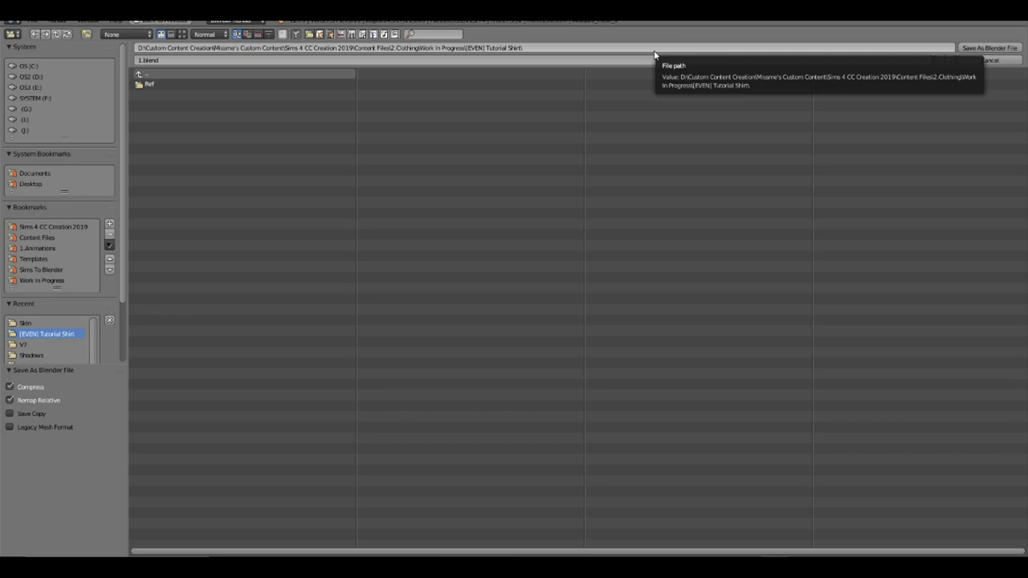
pyautogui.click(964, 46)
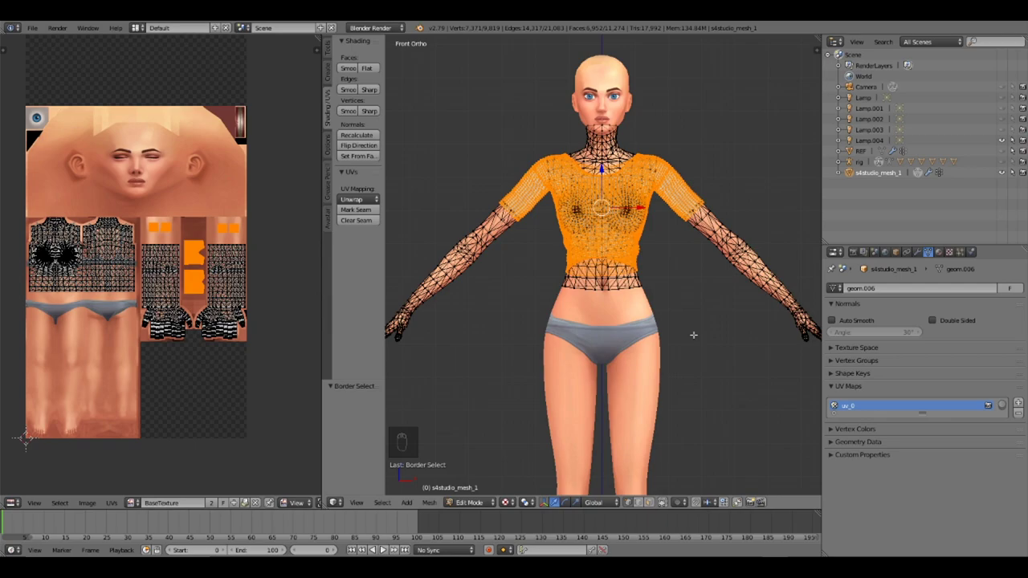
pyautogui.scroll(3, 746, 317)
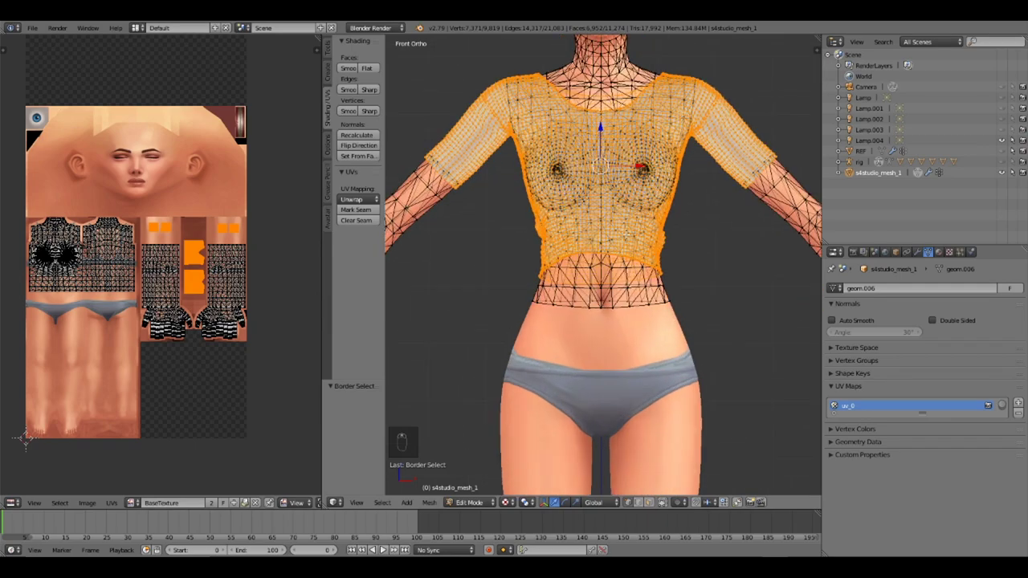
pyautogui.keyDown('shift'); pyautogui.moveTo(747, 318); pyautogui.dragTo(739, 406, button='middle'); pyautogui.keyUp('shift')
pyautogui.keyDown('shift'); pyautogui.moveTo(572, 261); pyautogui.dragTo(578, 267, button='middle'); pyautogui.keyUp('shift')
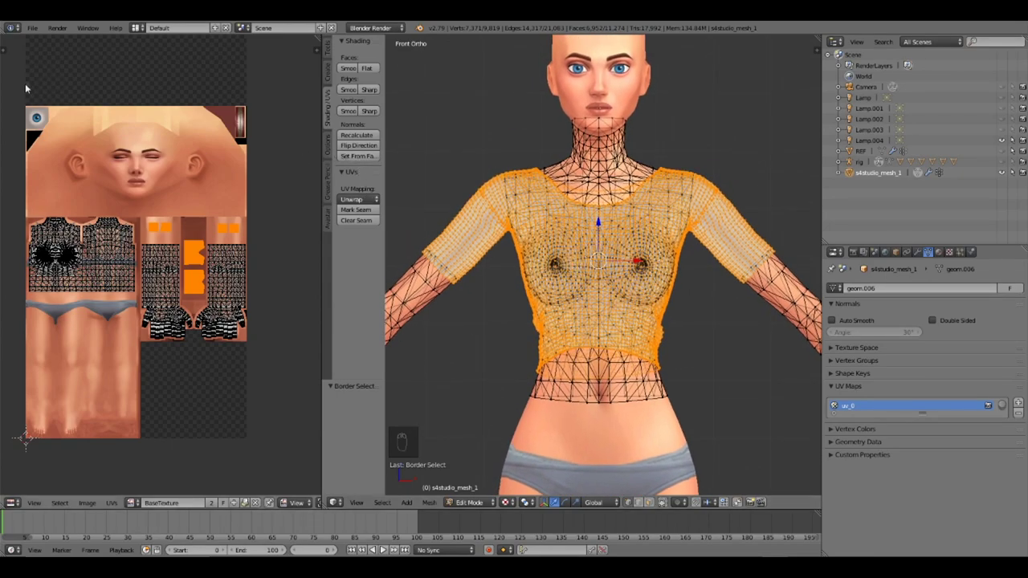
# Step: Switch to Blender 2.70 and open 1.blend from the [EVEN] Tutorial Shirt folder
pyautogui.click(32, 29)
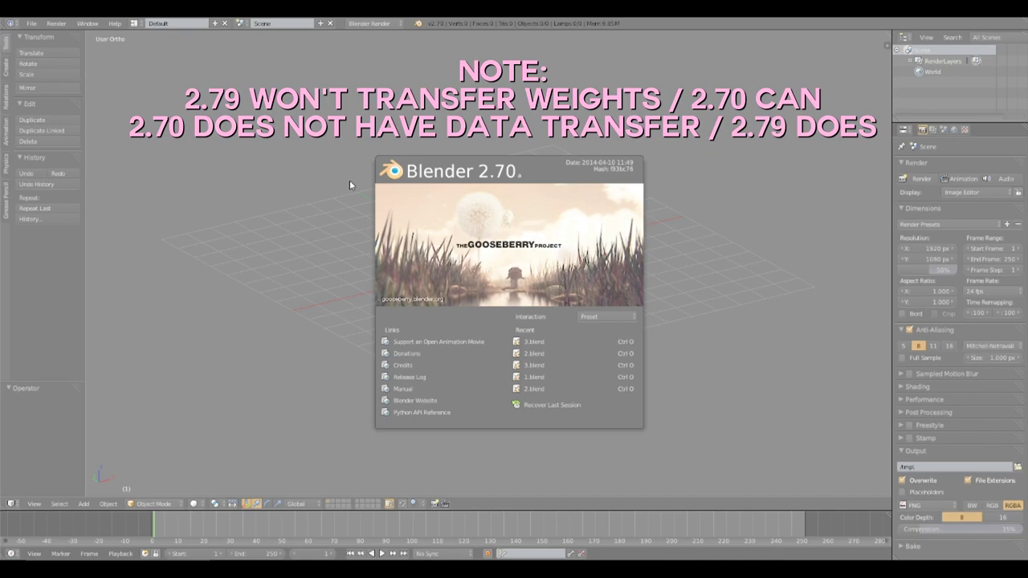
pyautogui.click(32, 23)
pyautogui.click(32, 23)
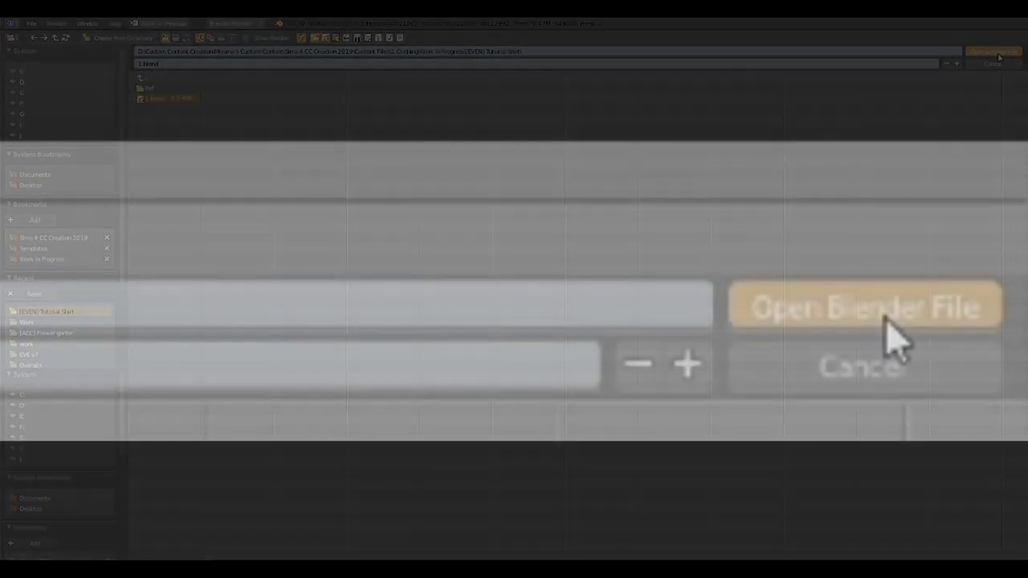
pyautogui.click(996, 52)
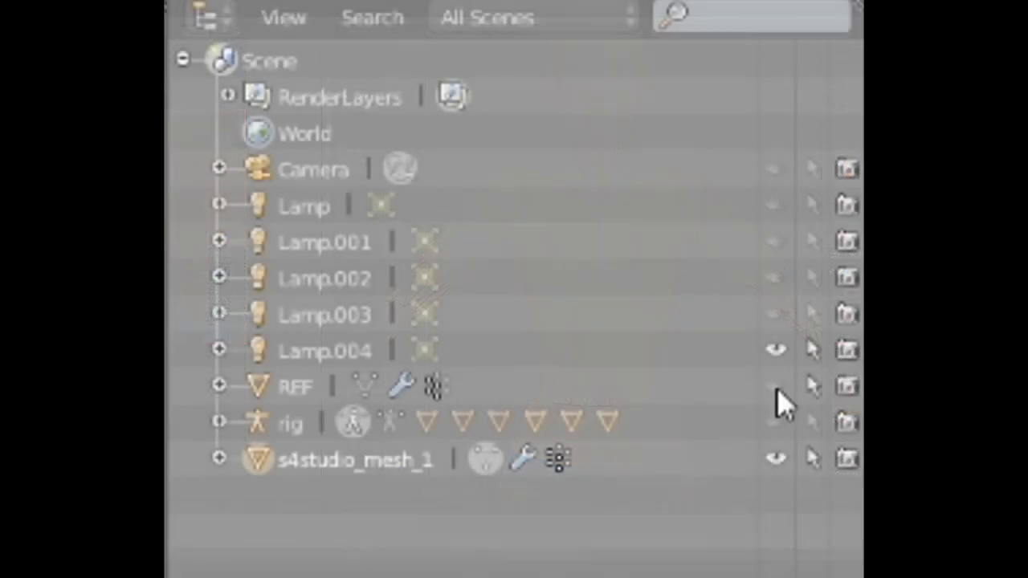
# Step: Unhide the REF mesh and select it together with s4studio_mesh_1, with s4studio_mesh_1 as the active object
pyautogui.click(776, 388)
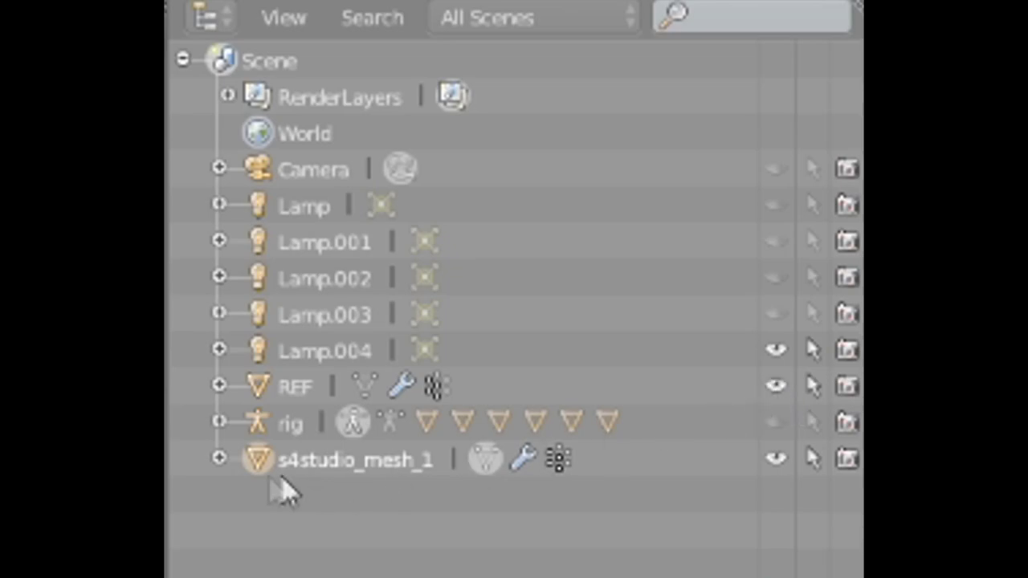
pyautogui.click(290, 392)
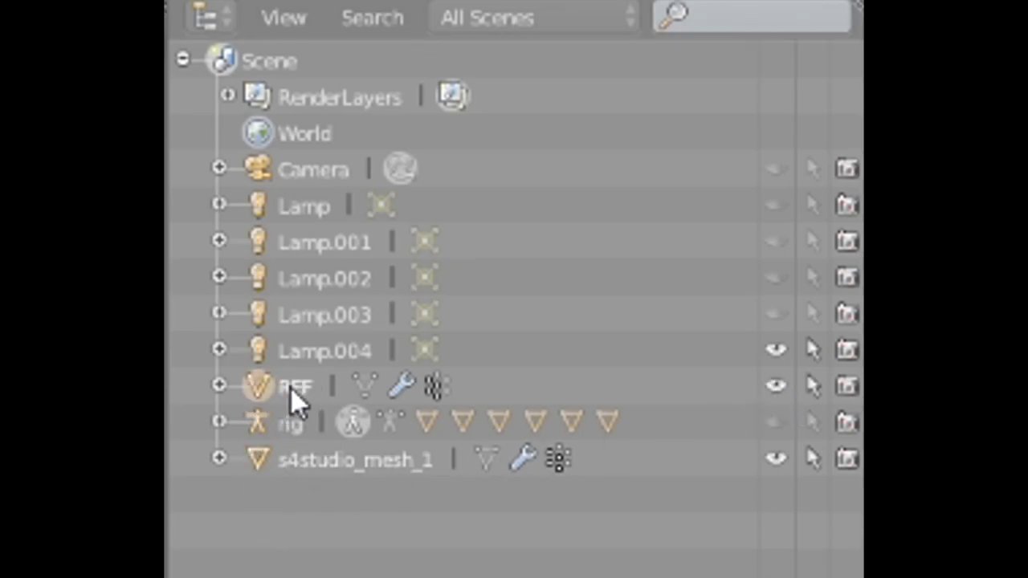
pyautogui.click(310, 469)
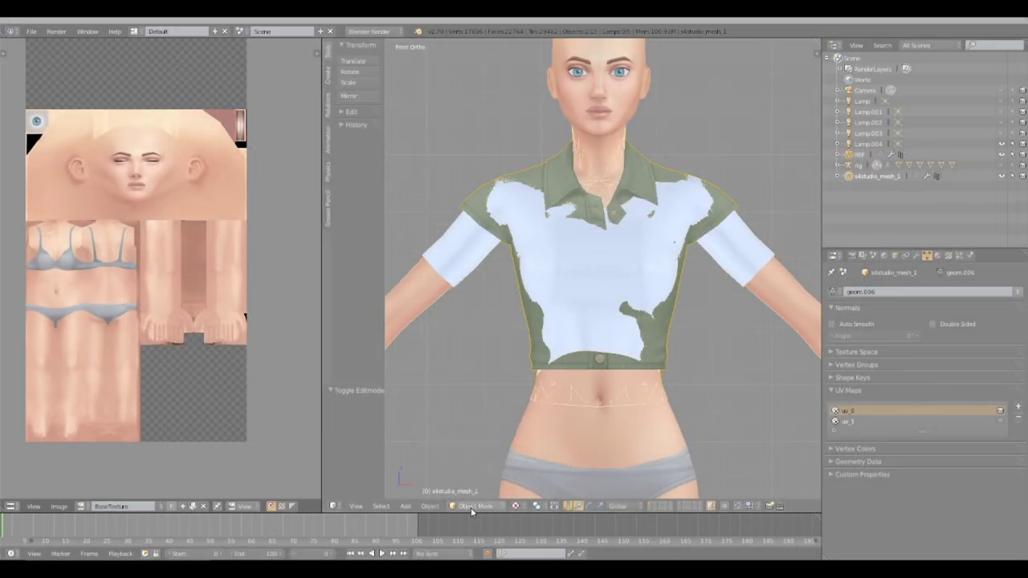
# Step: Switch the active mesh s4studio_mesh_1 from Object Mode to Weight Paint mode
pyautogui.click(471, 506)
pyautogui.click(471, 508)
pyautogui.click(472, 506)
pyautogui.click(480, 506)
pyautogui.click(481, 506)
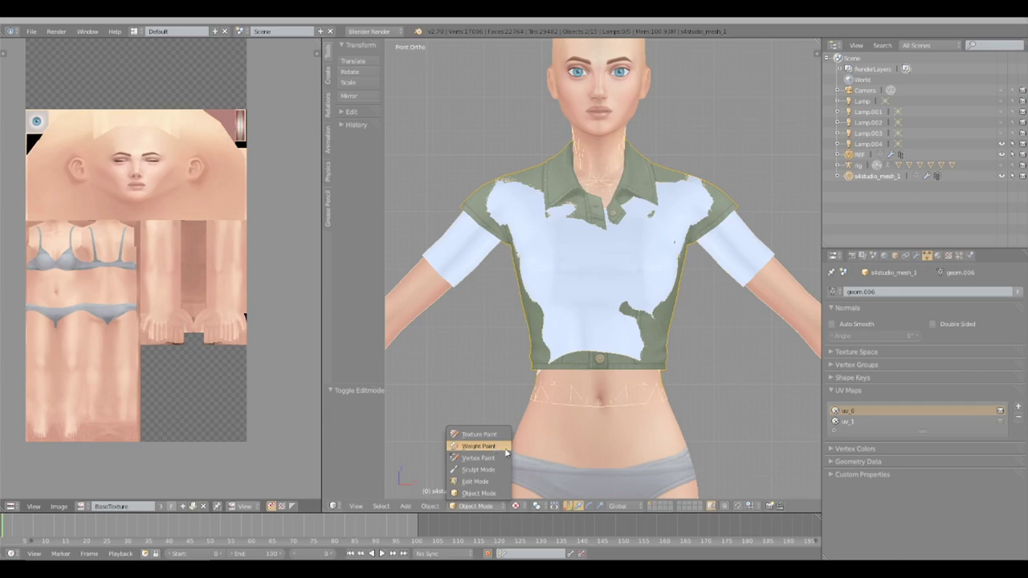
pyautogui.click(507, 446)
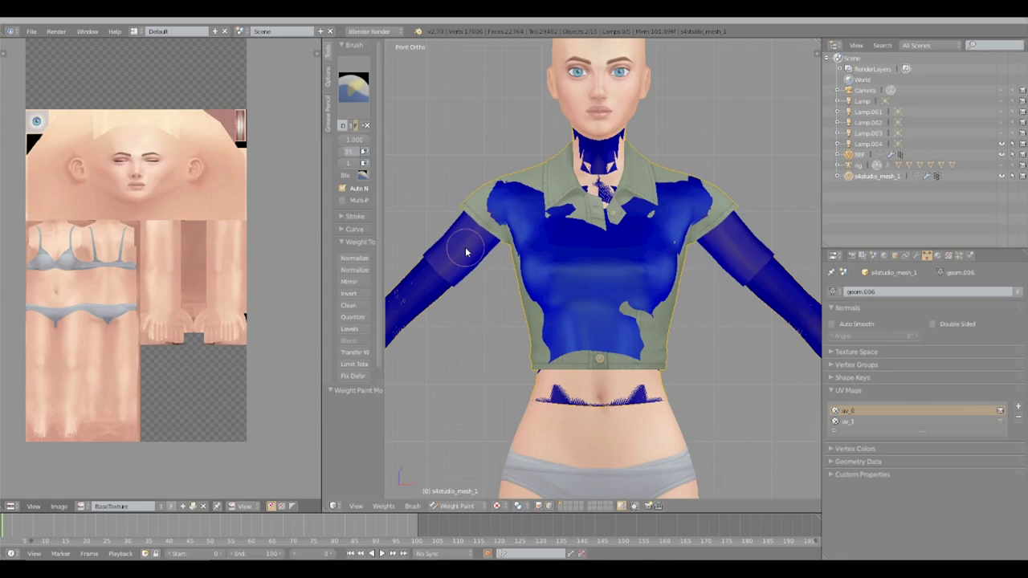
# Step: Set the 3D view's viewport shading to Solid
pyautogui.click(497, 506)
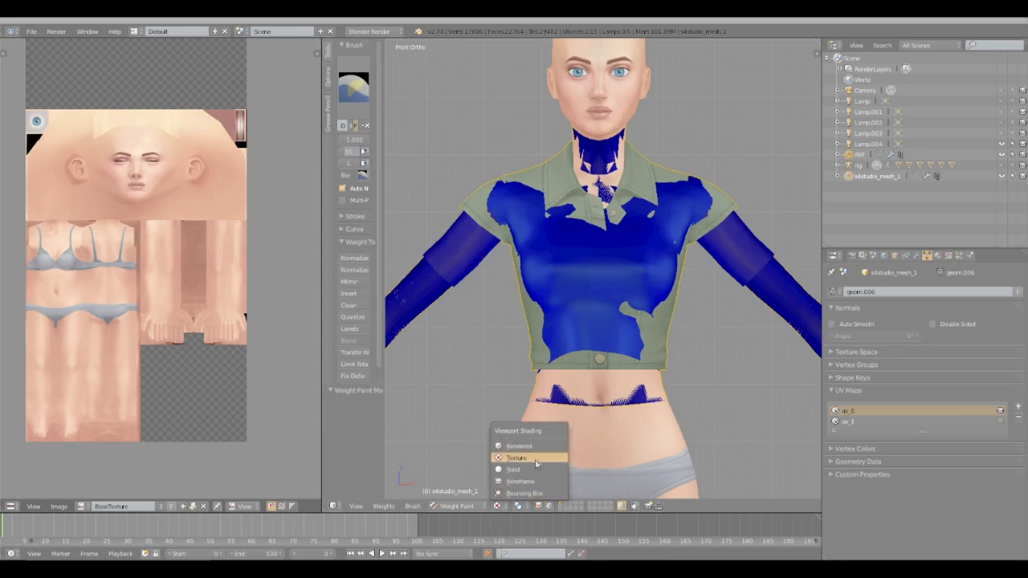
pyautogui.click(546, 459)
pyautogui.click(498, 506)
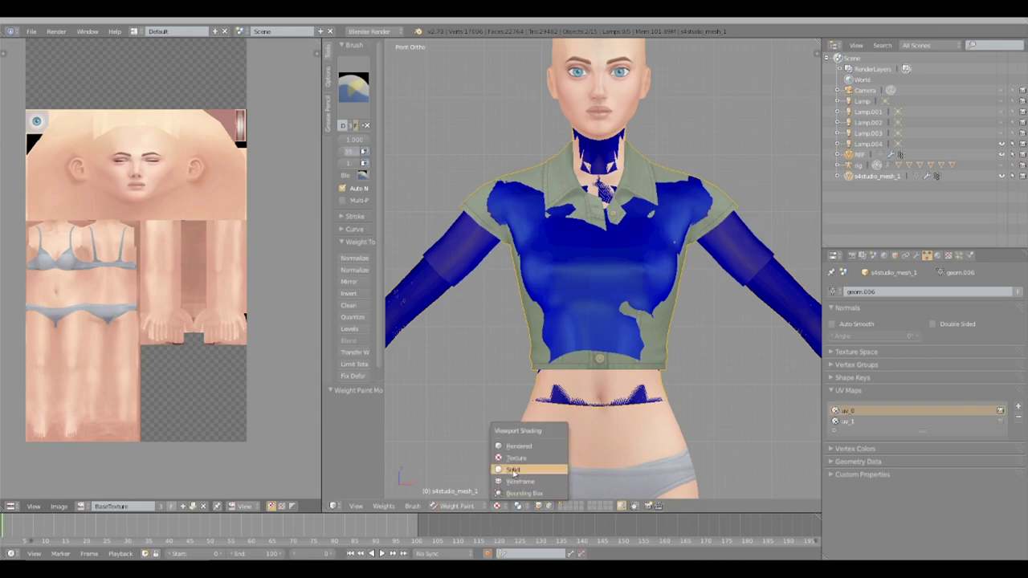
pyautogui.click(511, 474)
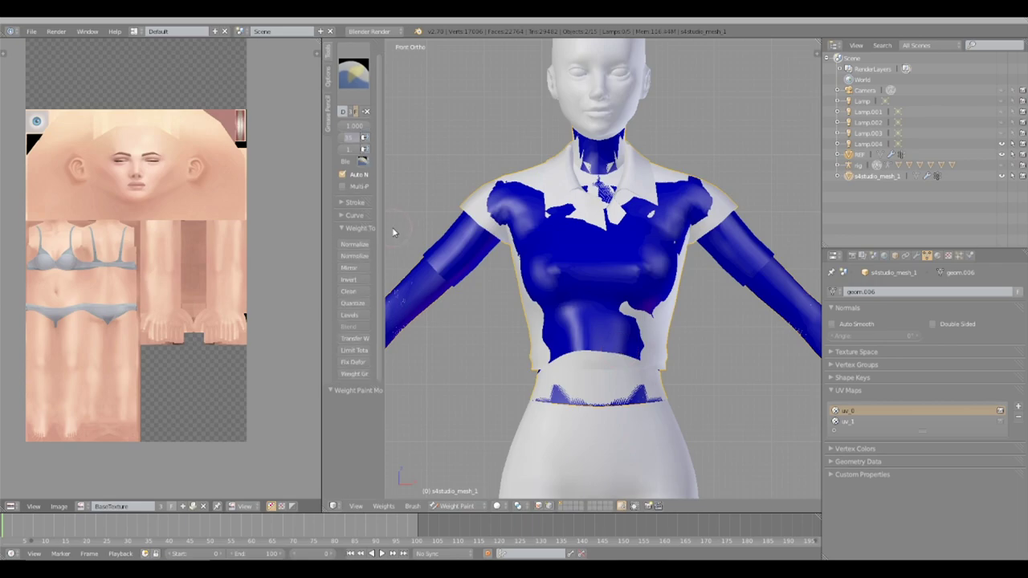
# Step: Transfer the weights from REF to s4studio_mesh_1 for all groups with the Nearest face method, replacing all
pyautogui.moveTo(384, 232); pyautogui.dragTo(434, 231)
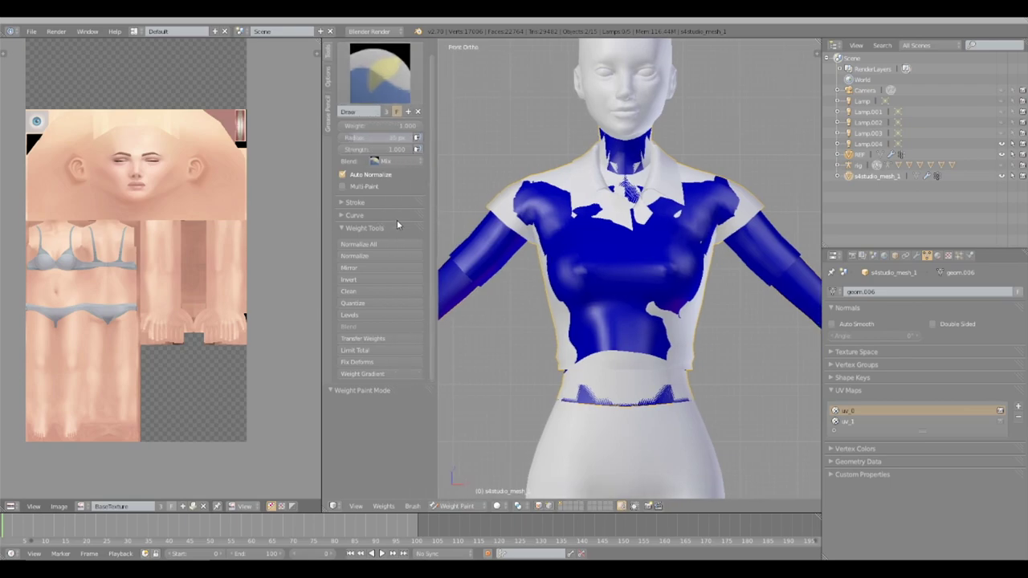
pyautogui.click(347, 341)
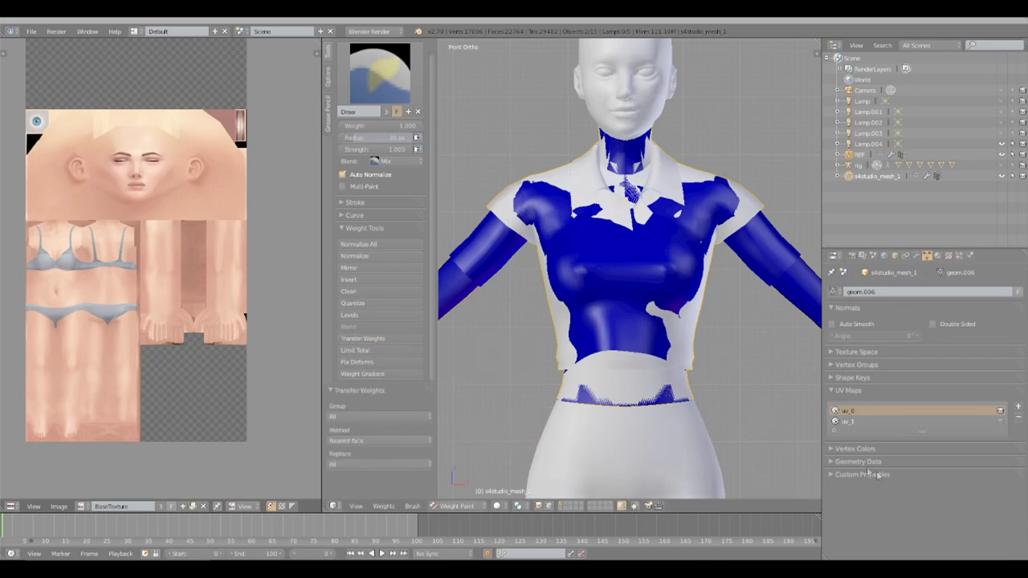
# Step: Delete the REF mesh and make s4studio_mesh_1 the active object again
pyautogui.click(860, 154)
pyautogui.rightClick(860, 153)
pyautogui.click(827, 195)
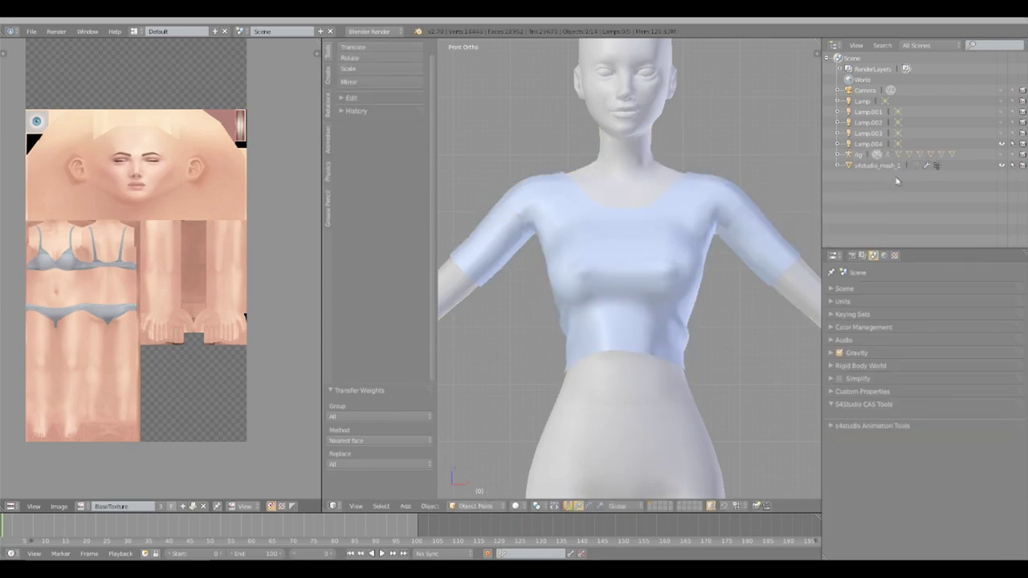
pyautogui.click(880, 166)
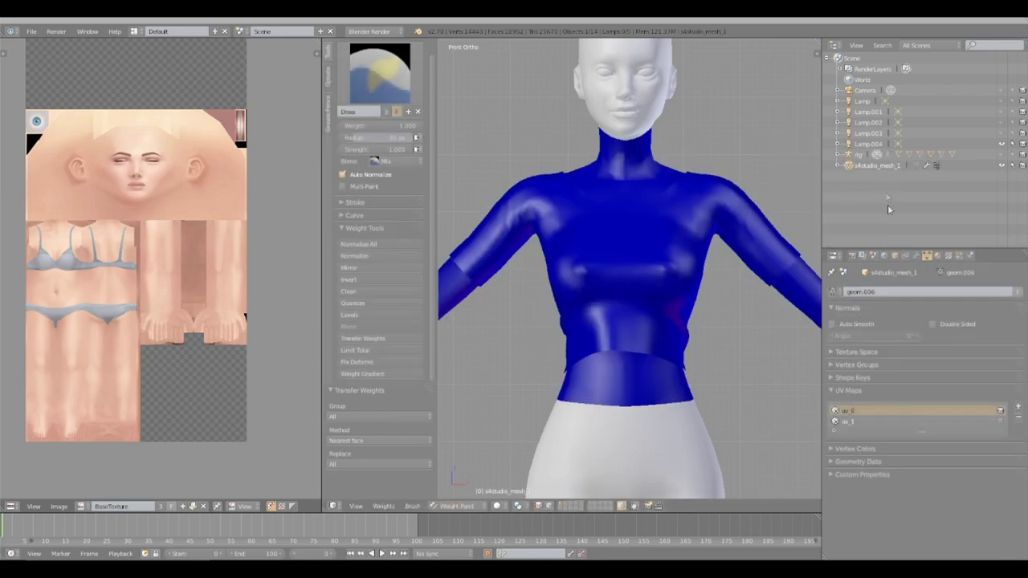
# Step: Expand the vertex groups of s4studio_mesh_1 and select the first group, b__R_Ring1__
pyautogui.click(918, 255)
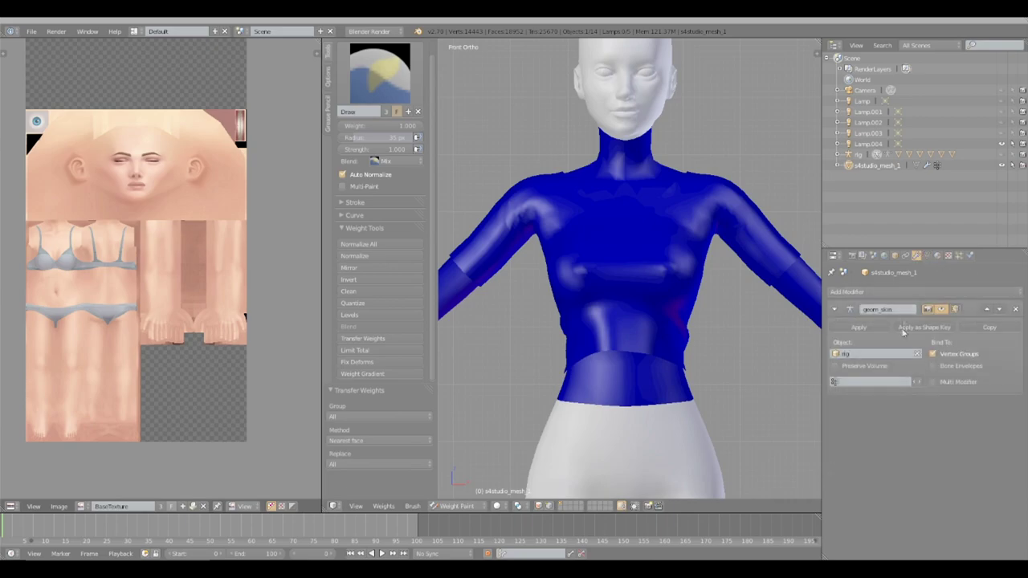
pyautogui.click(938, 256)
pyautogui.click(928, 255)
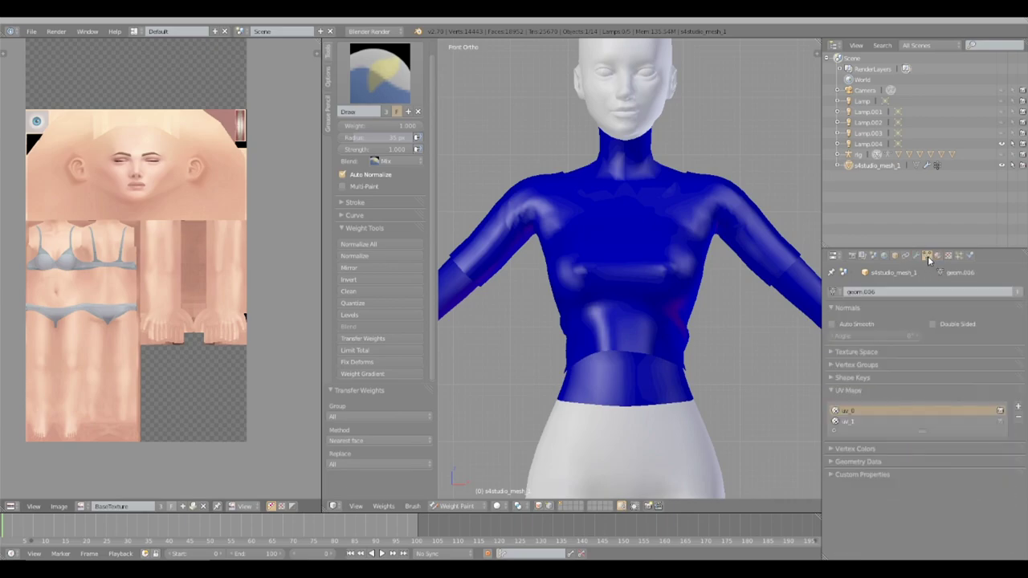
pyautogui.click(856, 364)
pyautogui.click(856, 365)
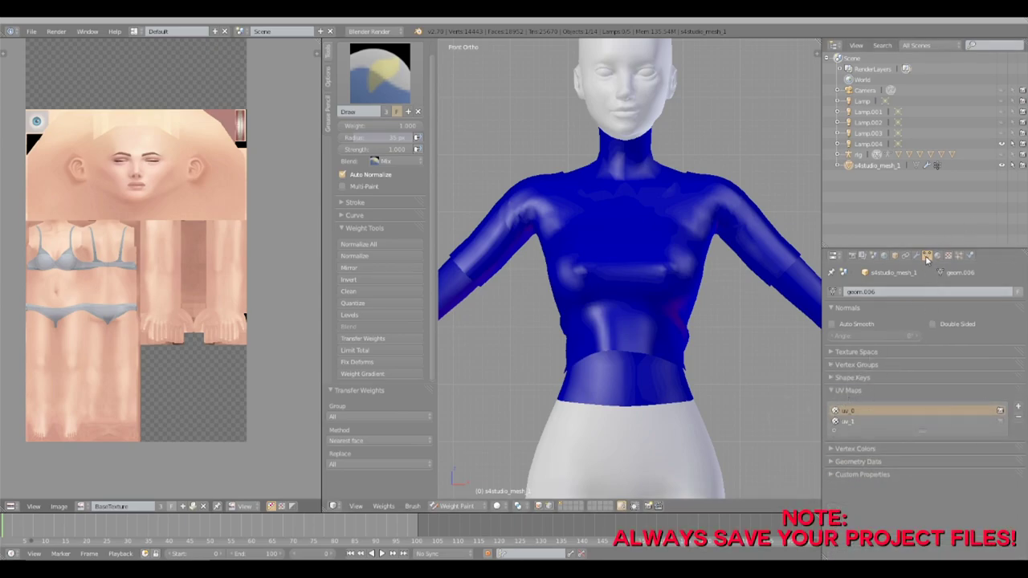
pyautogui.click(848, 378)
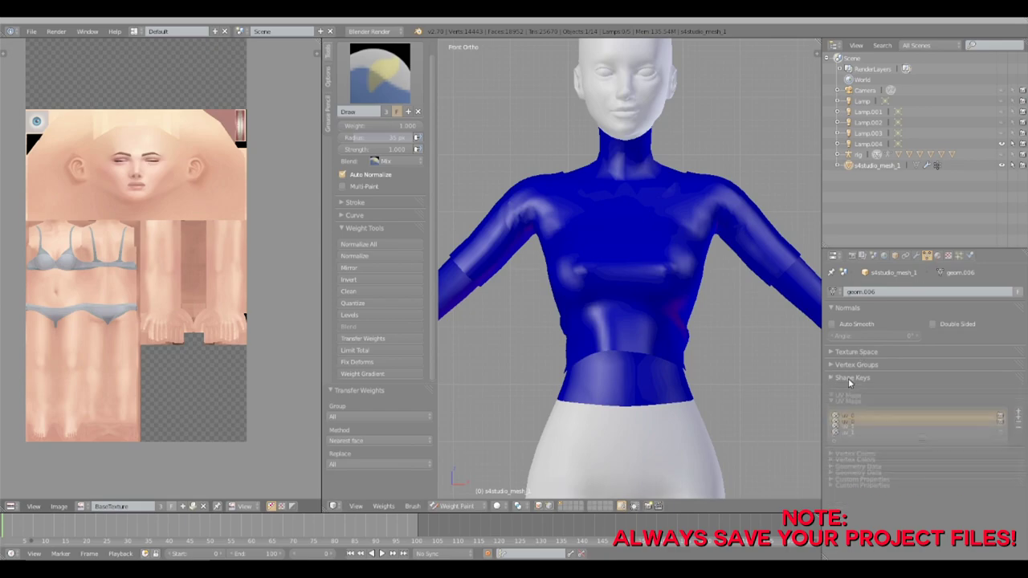
pyautogui.click(840, 366)
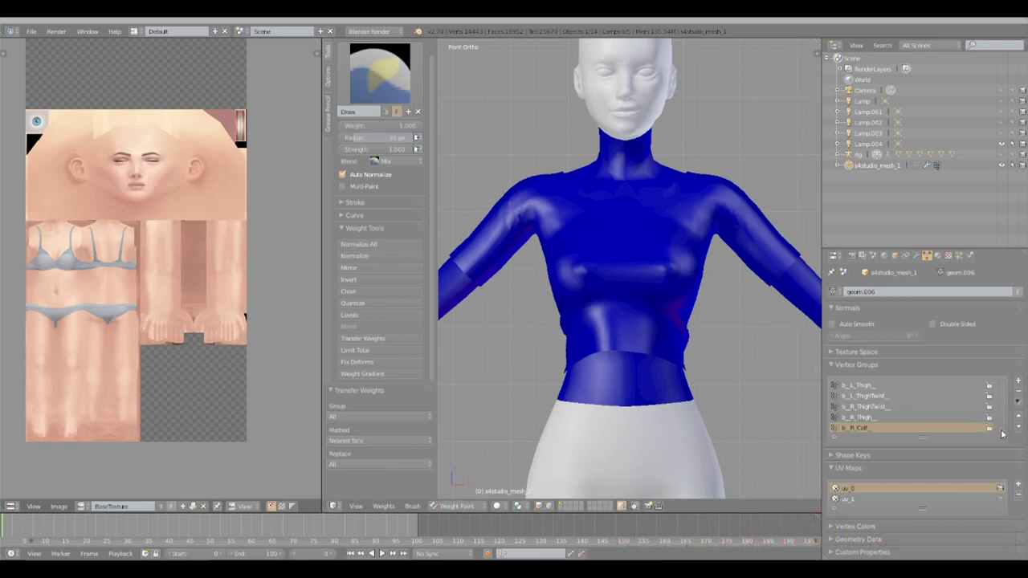
pyautogui.scroll(5, 988, 410)
pyautogui.click(873, 385)
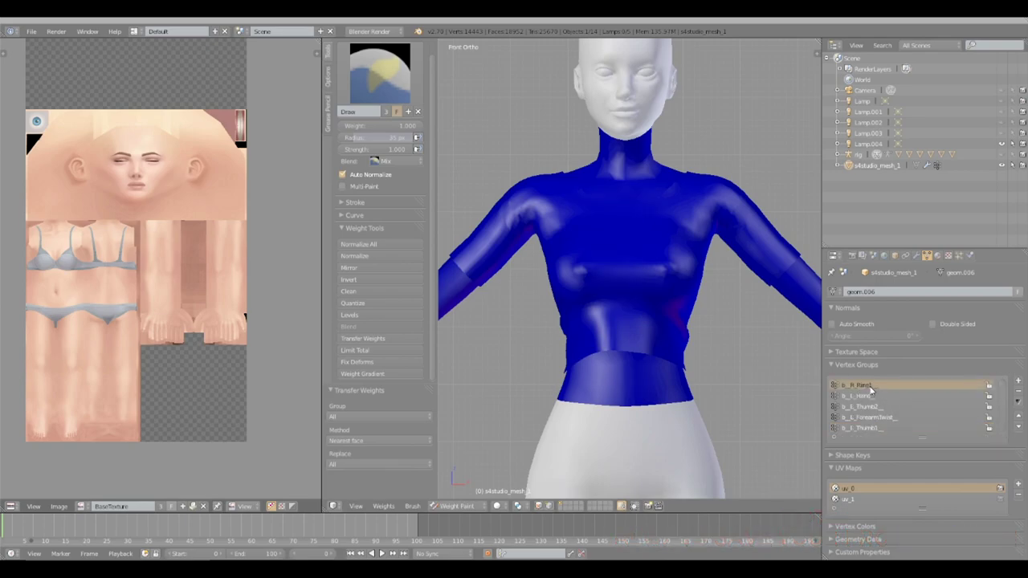
# Step: Step through the vertex groups of s4studio_mesh_1 and examine each bone's weight painting on the body
pyautogui.scroll(-4, 664, 365)
pyautogui.scroll(2, 661, 360)
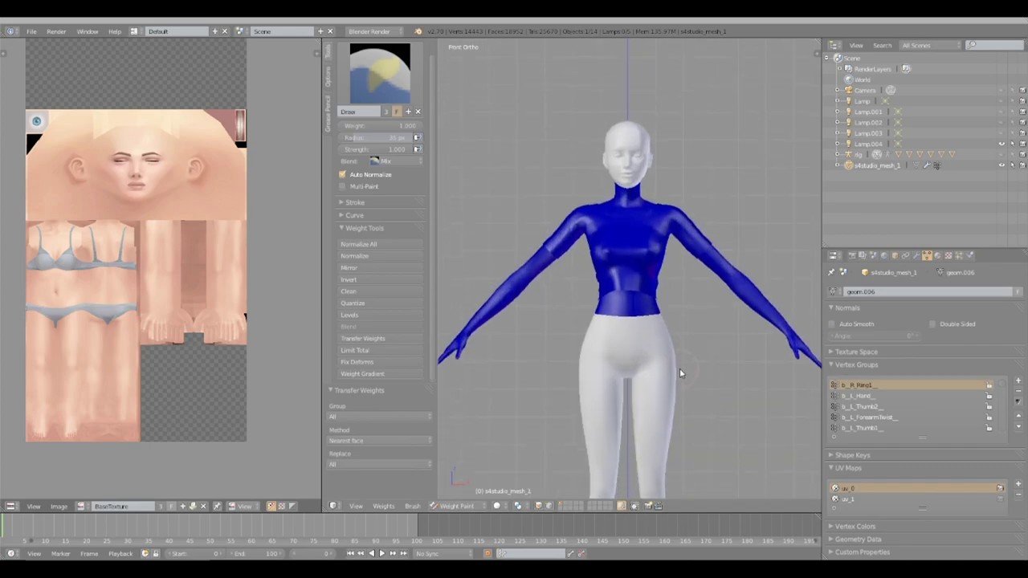
pyautogui.scroll(-1, 681, 357)
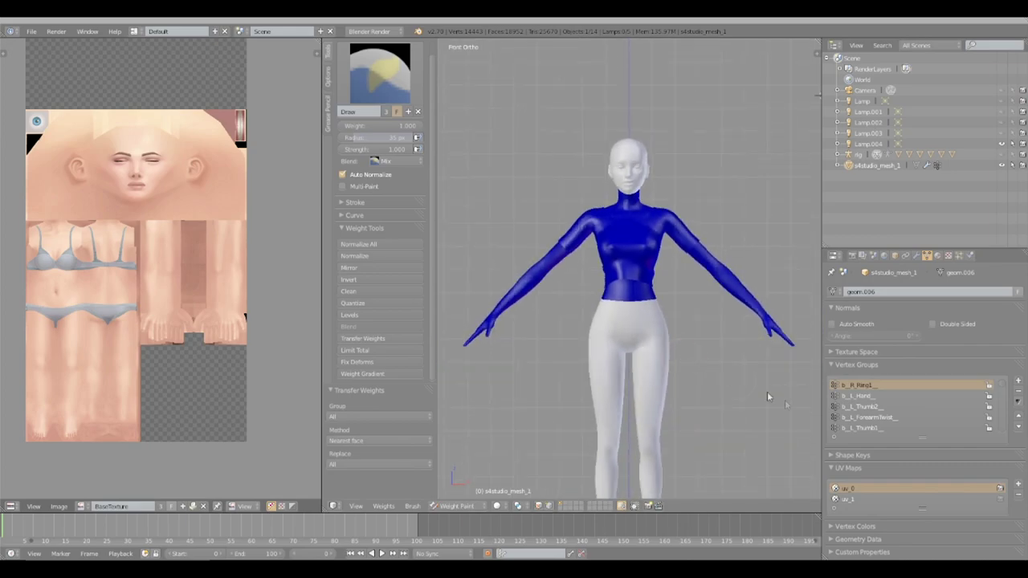
pyautogui.click(862, 397)
pyautogui.keyDown('ctrl'); pyautogui.scroll(-5, 861, 401); pyautogui.keyUp('ctrl')
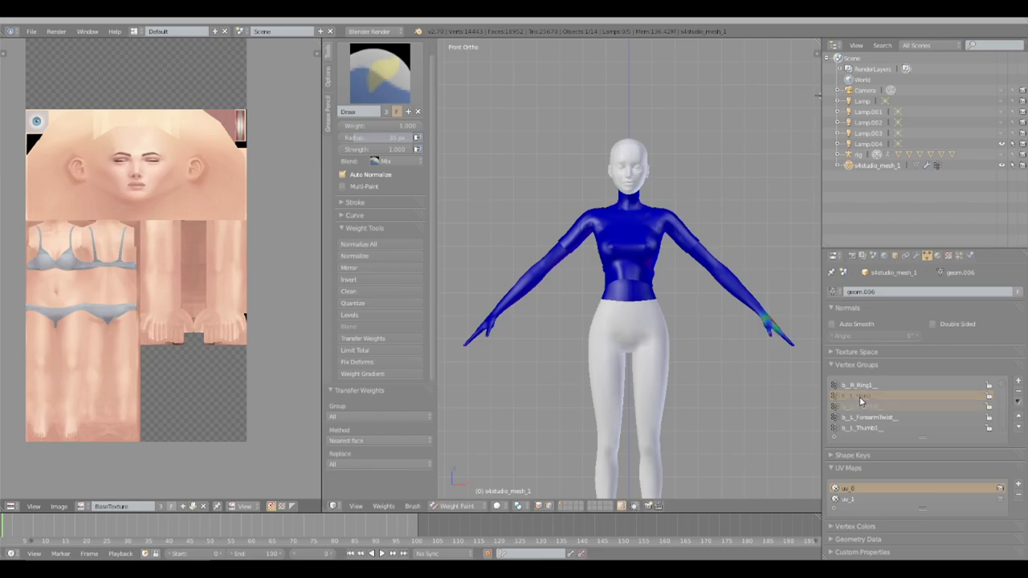
pyautogui.keyDown('ctrl'); pyautogui.scroll(-5, 862, 402); pyautogui.keyUp('ctrl')
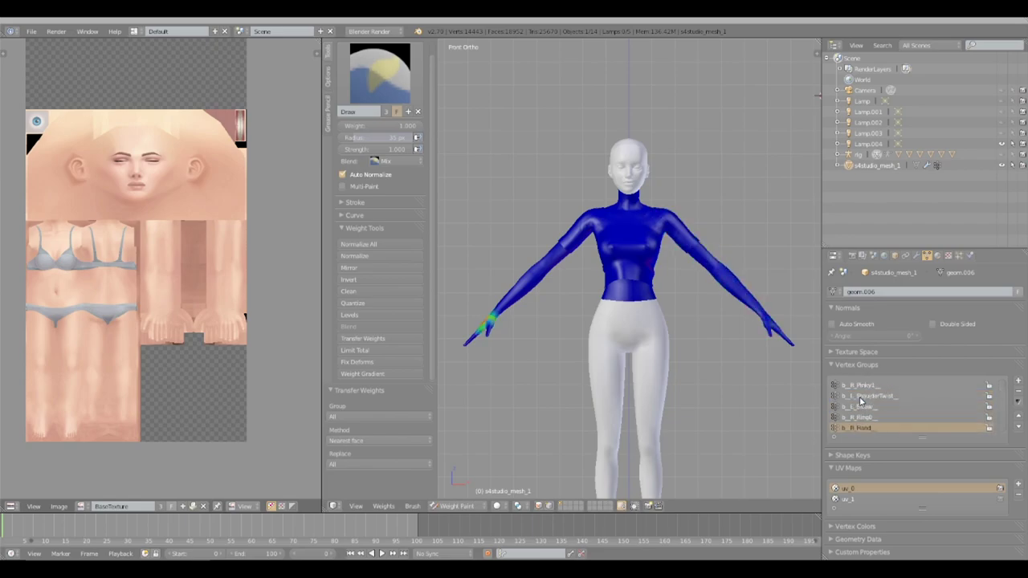
pyautogui.keyDown('ctrl'); pyautogui.scroll(-5, 862, 402); pyautogui.keyUp('ctrl')
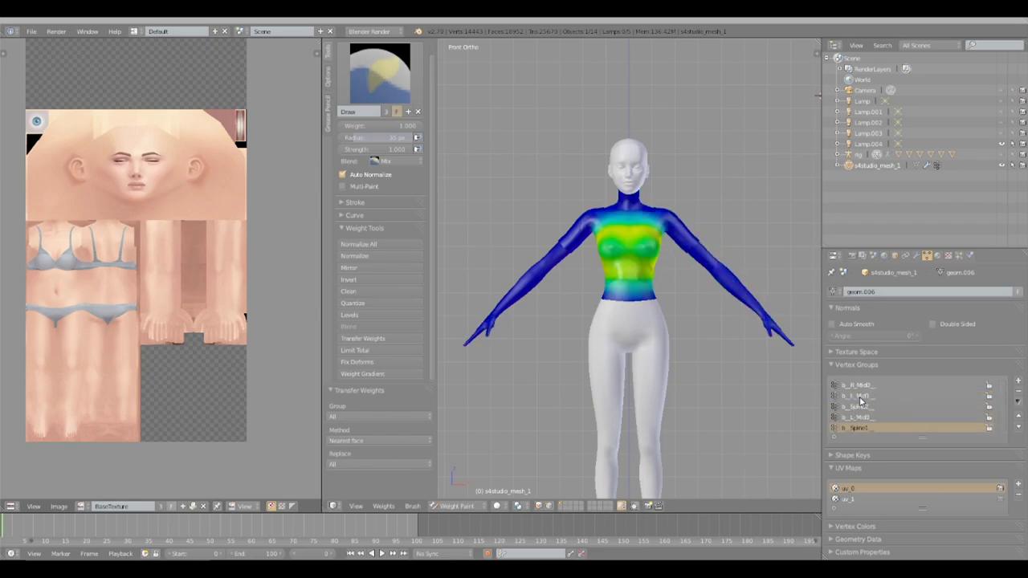
pyautogui.keyDown('ctrl'); pyautogui.scroll(-5, 861, 402); pyautogui.keyUp('ctrl')
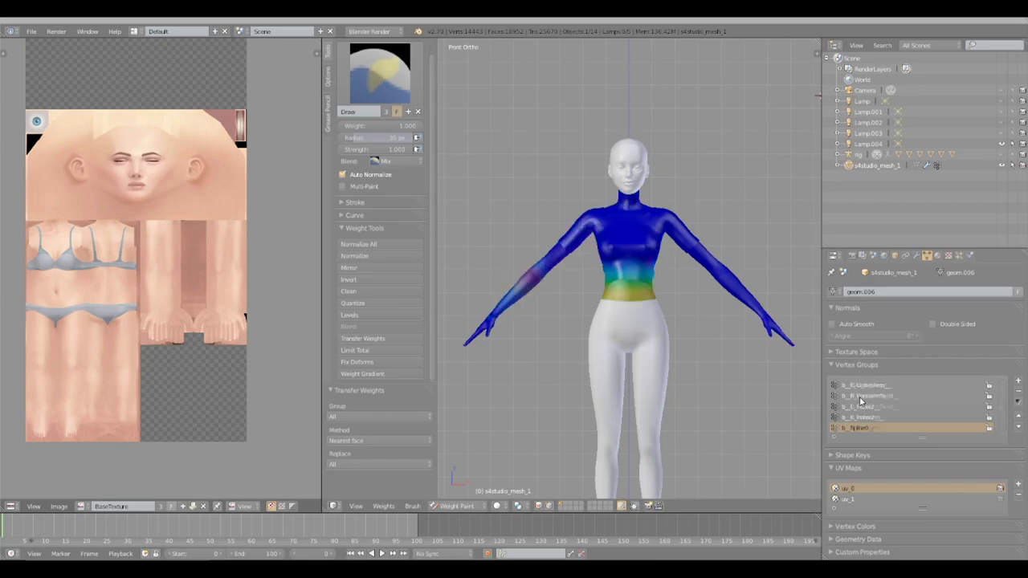
pyautogui.keyDown('ctrl'); pyautogui.scroll(-4, 861, 402); pyautogui.keyUp('ctrl')
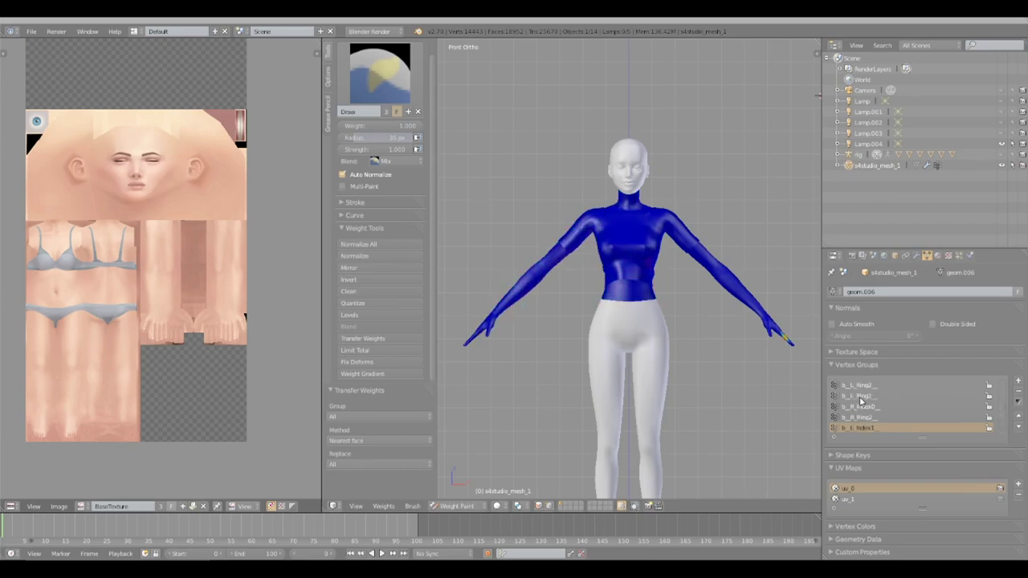
pyautogui.keyDown('ctrl'); pyautogui.scroll(8, 861, 402); pyautogui.keyUp('ctrl')
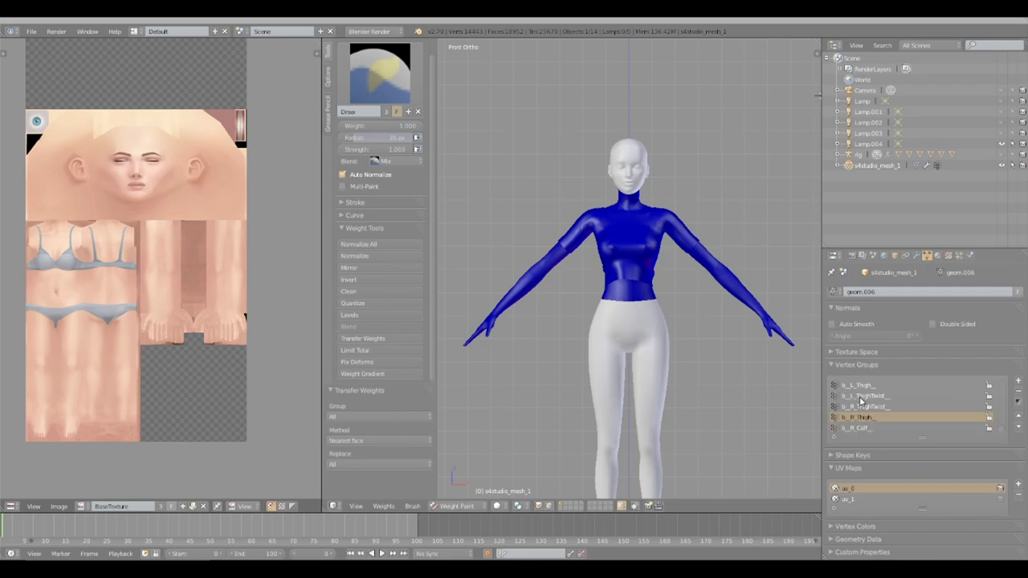
pyautogui.keyDown('ctrl'); pyautogui.scroll(2, 861, 402); pyautogui.keyUp('ctrl')
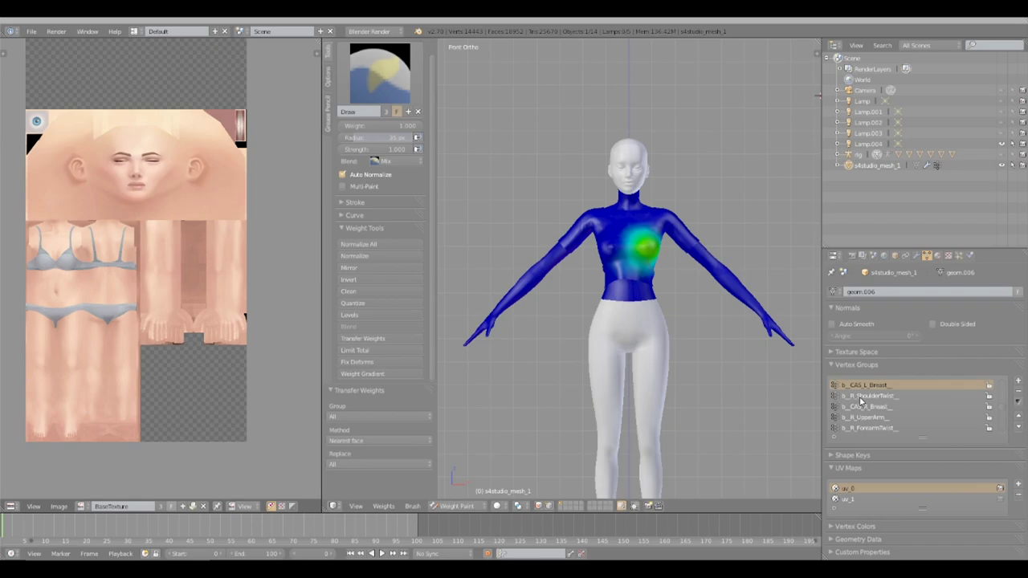
pyautogui.keyDown('ctrl'); pyautogui.scroll(2, 861, 402); pyautogui.keyUp('ctrl')
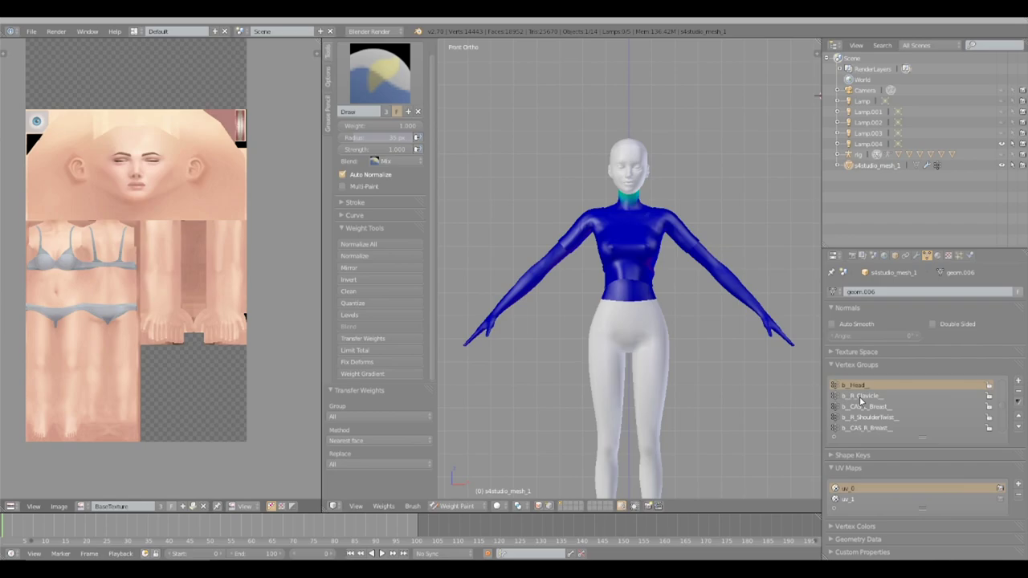
pyautogui.keyDown('ctrl'); pyautogui.scroll(5, 861, 401); pyautogui.keyUp('ctrl')
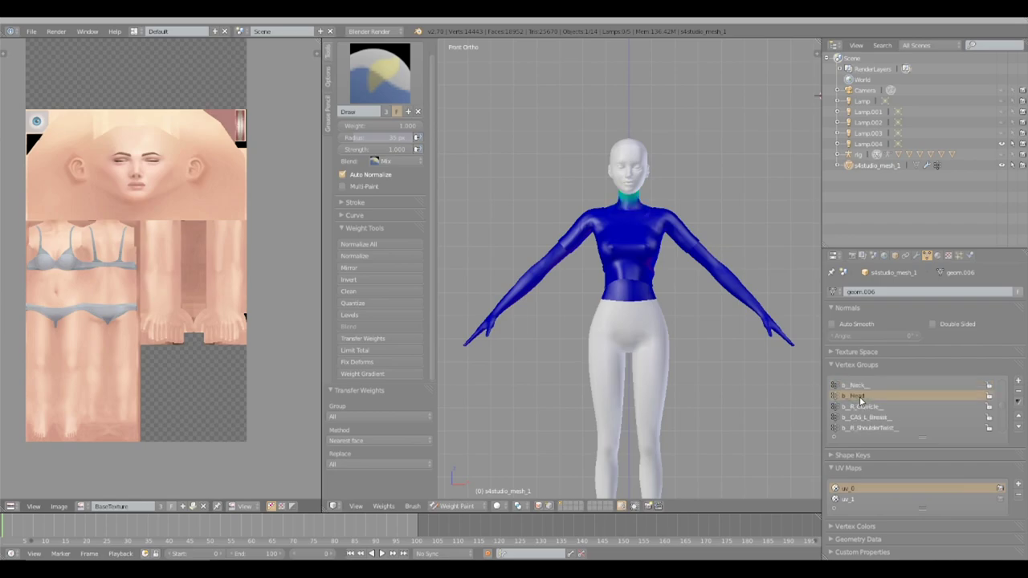
pyautogui.keyDown('ctrl'); pyautogui.scroll(-3, 861, 402); pyautogui.keyUp('ctrl')
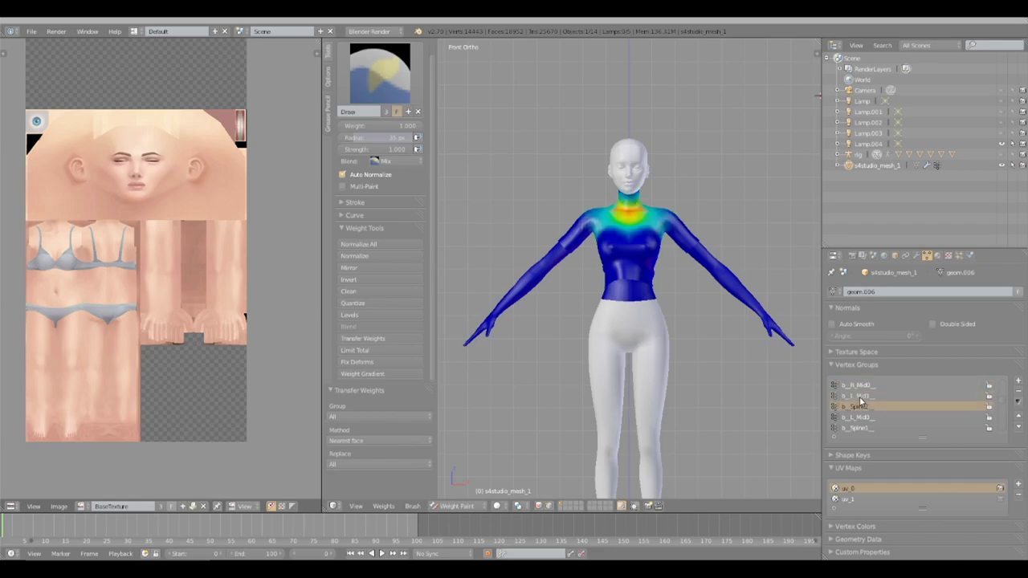
pyautogui.keyDown('ctrl'); pyautogui.scroll(2, 861, 402); pyautogui.keyUp('ctrl')
pyautogui.keyDown('ctrl'); pyautogui.scroll(1, 861, 401); pyautogui.keyUp('ctrl')
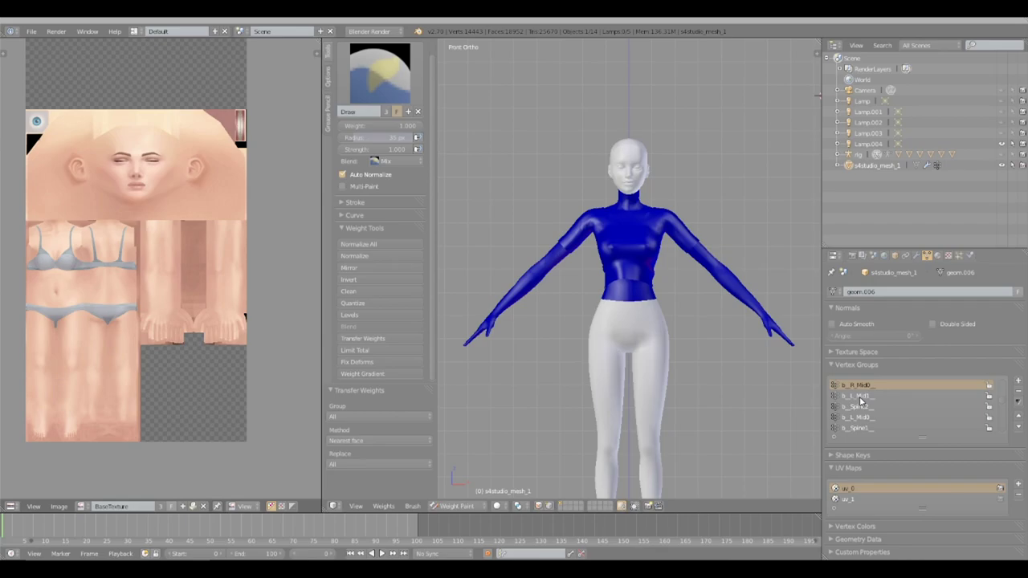
pyautogui.keyDown('ctrl'); pyautogui.scroll(-8, 861, 402); pyautogui.keyUp('ctrl')
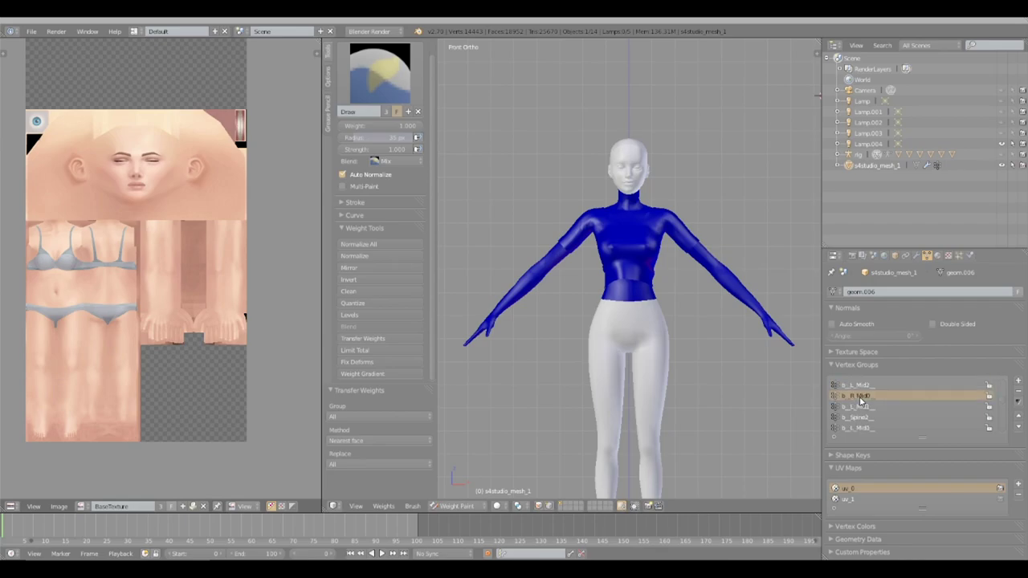
pyautogui.keyDown('ctrl'); pyautogui.scroll(6, 862, 402); pyautogui.keyUp('ctrl')
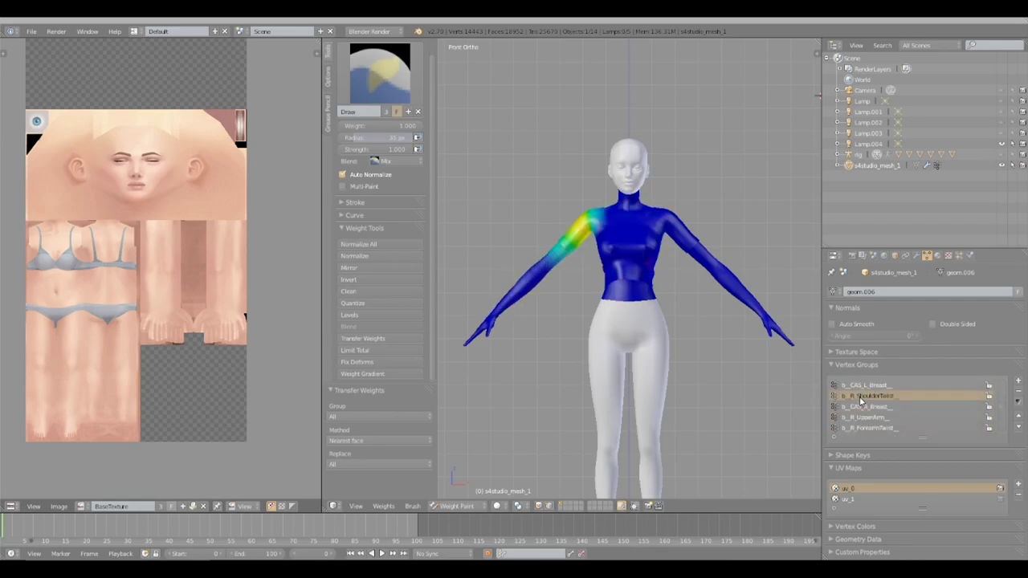
pyautogui.keyDown('ctrl'); pyautogui.scroll(-6, 862, 402); pyautogui.keyUp('ctrl')
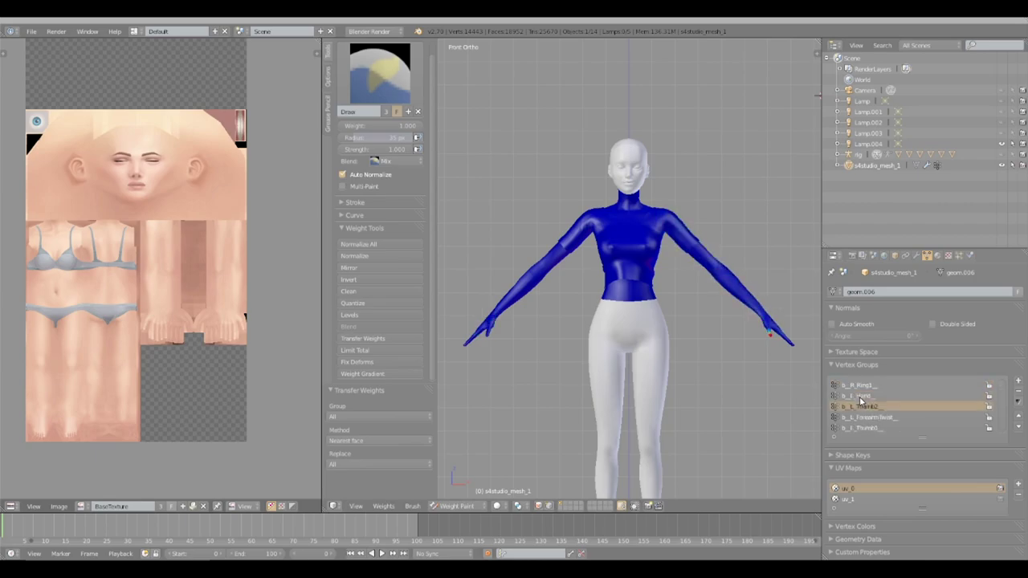
pyautogui.keyDown('ctrl'); pyautogui.scroll(6, 861, 401); pyautogui.keyUp('ctrl')
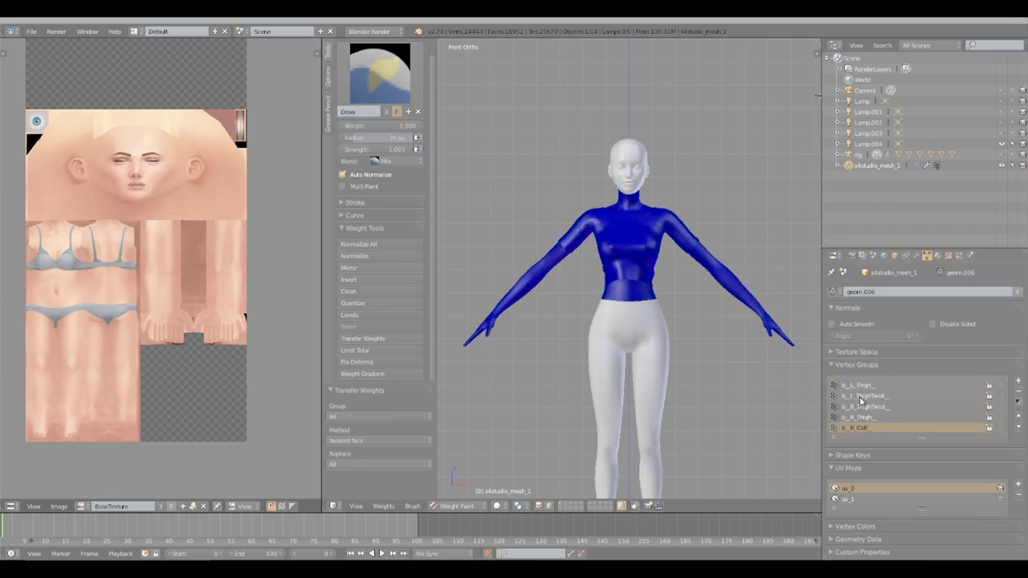
pyautogui.keyDown('ctrl'); pyautogui.scroll(5, 862, 402); pyautogui.keyUp('ctrl')
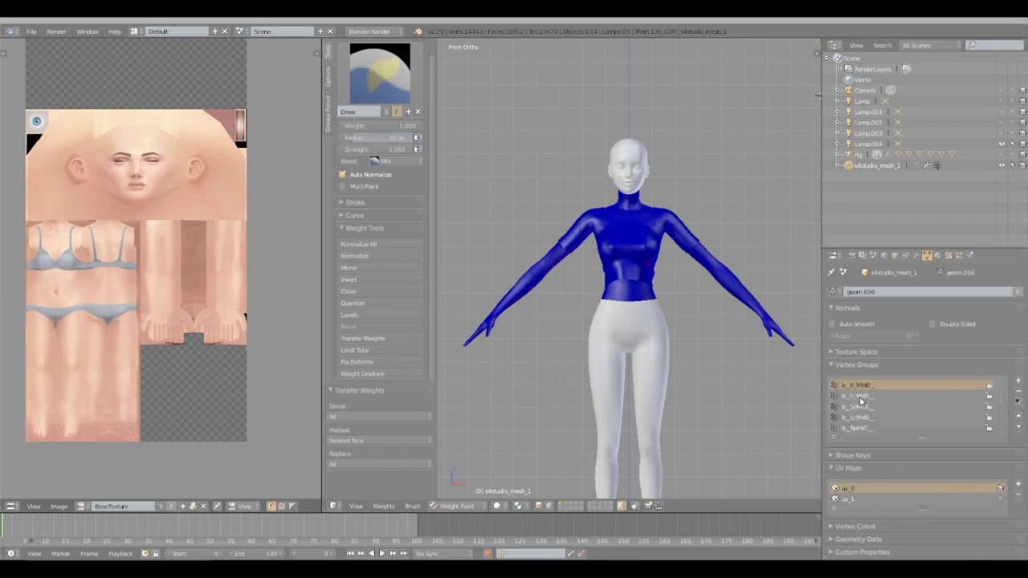
pyautogui.keyDown('ctrl'); pyautogui.scroll(4, 861, 402); pyautogui.keyUp('ctrl')
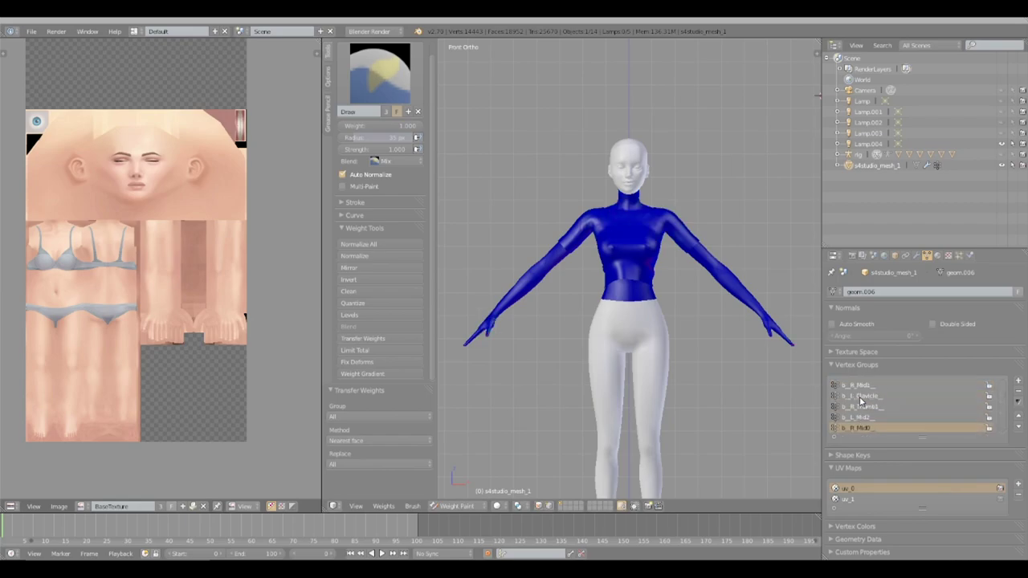
# Step: Undo the REF deletion and the weight transfer by reverting to the history state just before Transfer Weights
pyautogui.keyDown('ctrl'); pyautogui.rightClick(675, 375); pyautogui.keyUp('ctrl')
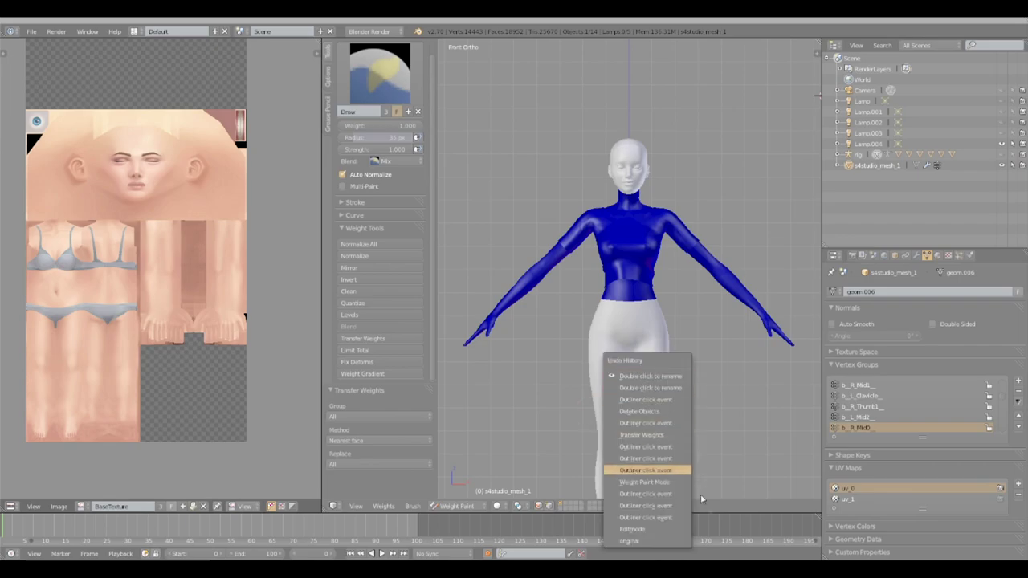
pyautogui.click(651, 470)
pyautogui.hotkey('ctrl', 'alt', 'z')
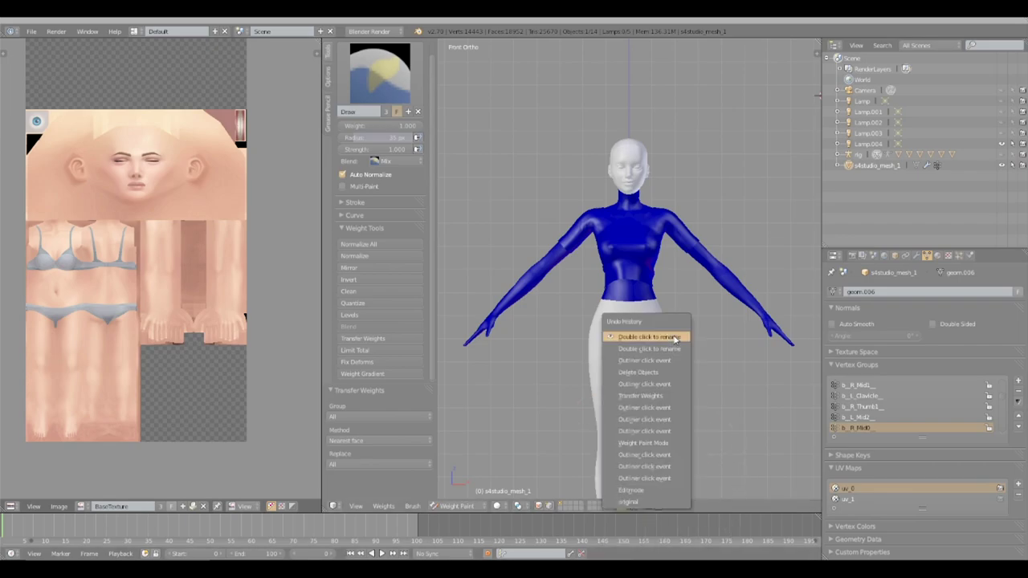
pyautogui.click(643, 407)
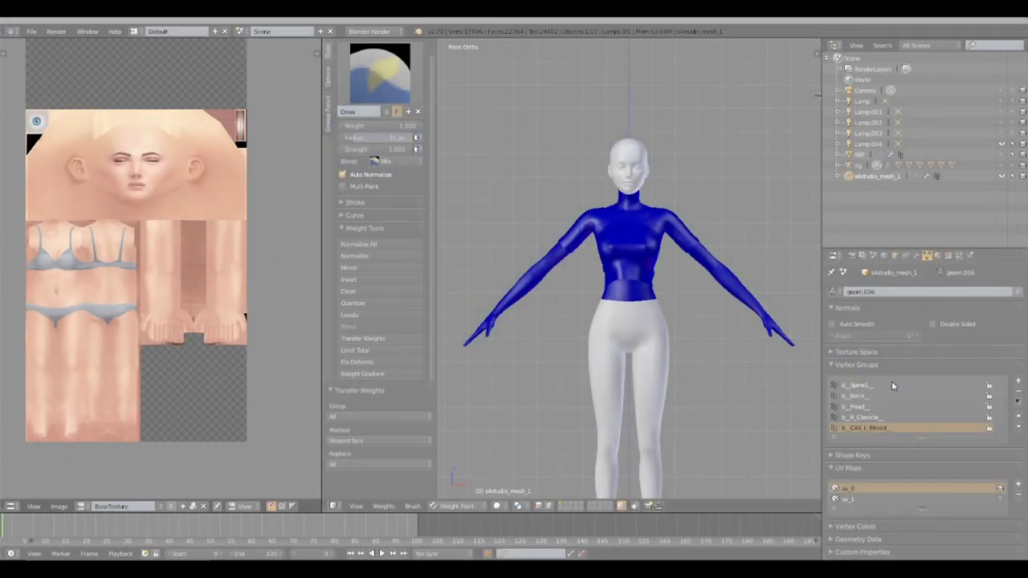
pyautogui.keyDown('ctrl'); pyautogui.rightClick(604, 390); pyautogui.keyUp('ctrl')
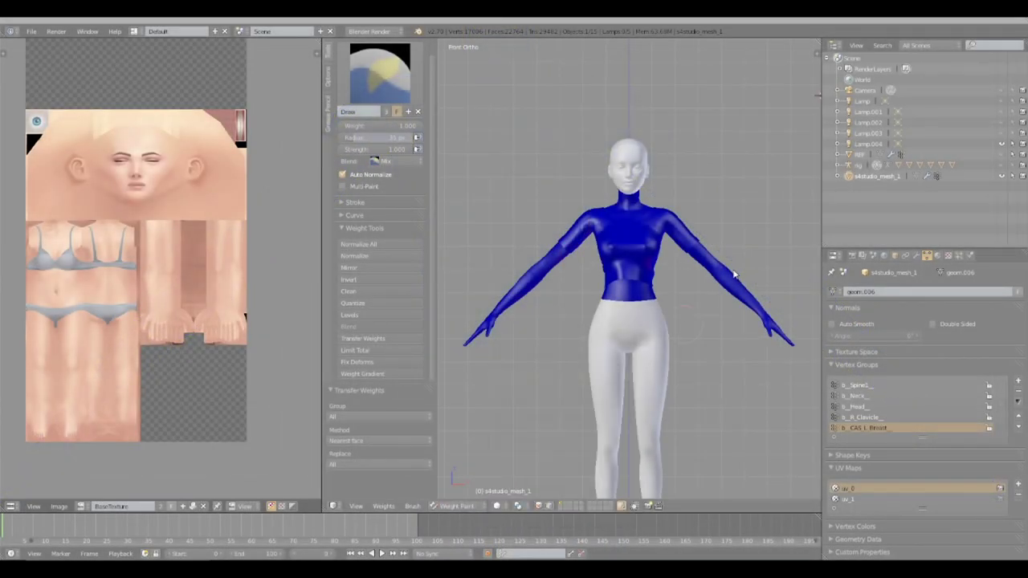
# Step: Reselect REF together with s4studio_mesh_1, keeping s4studio_mesh_1 as the active mesh in Weight Paint mode
pyautogui.click(858, 155)
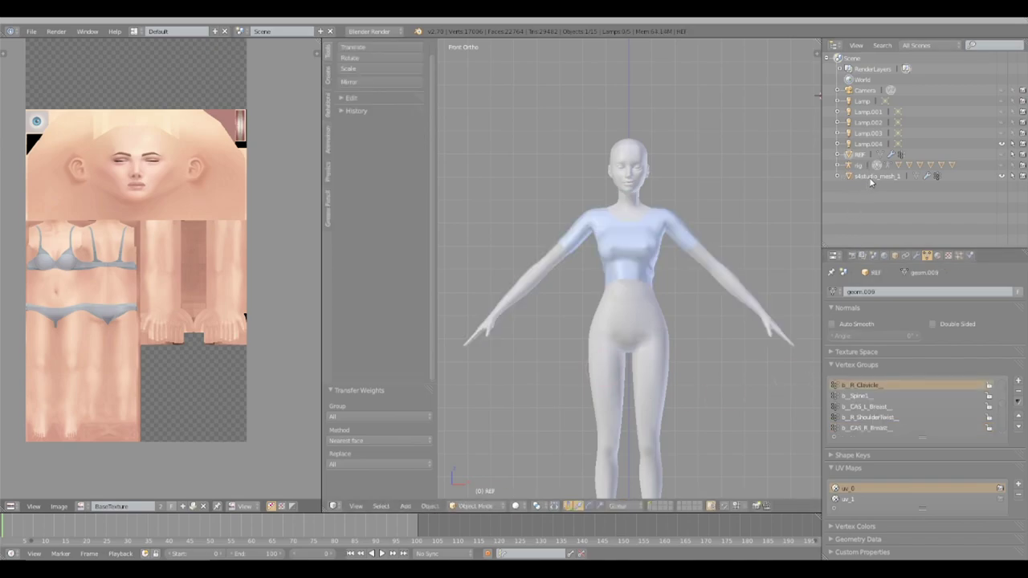
pyautogui.click(874, 176)
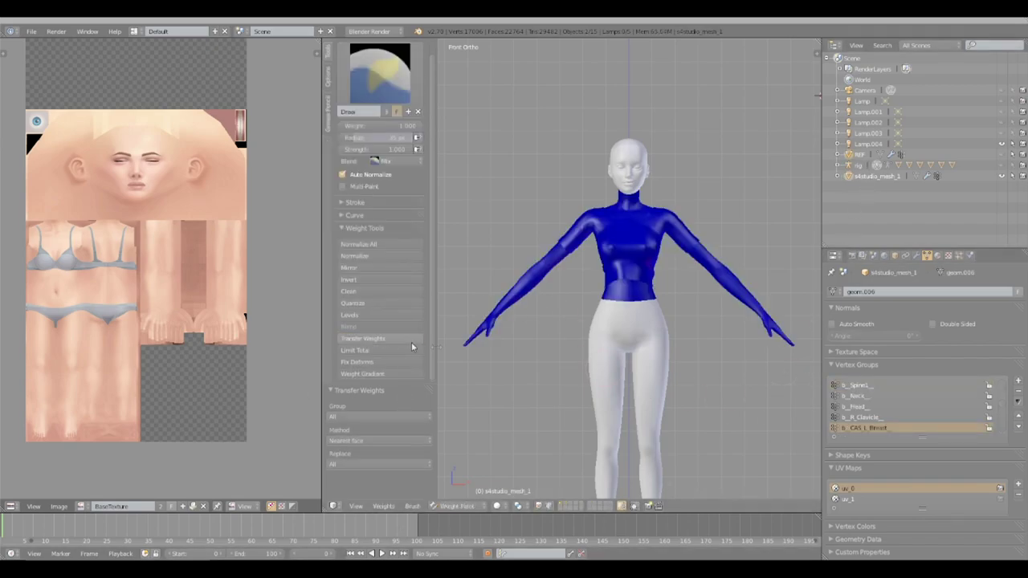
# Step: Save the project as a new Blender file named 2 in the [EVEN] Tutorial Shirt folder
pyautogui.click(31, 31)
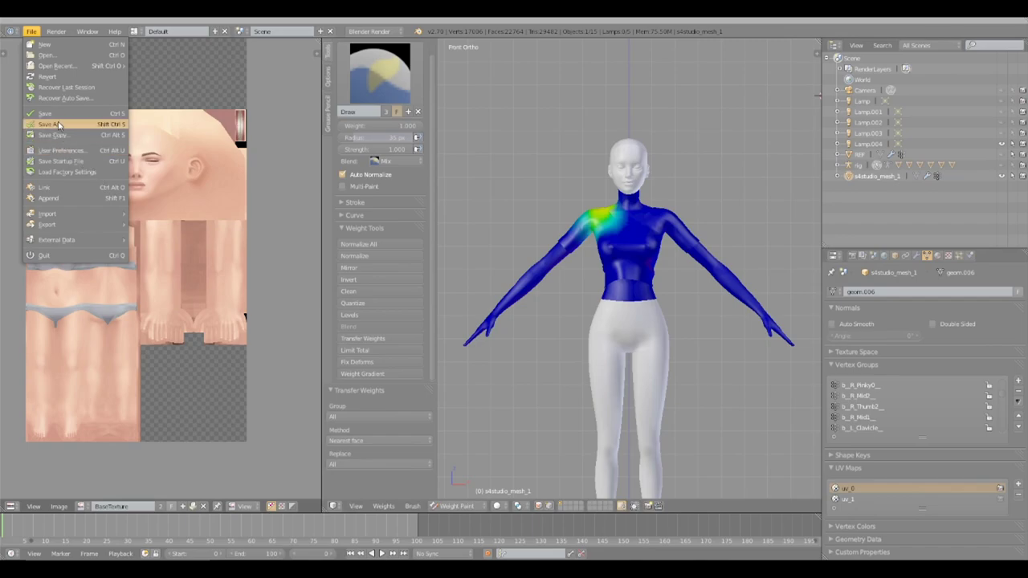
pyautogui.click(32, 125)
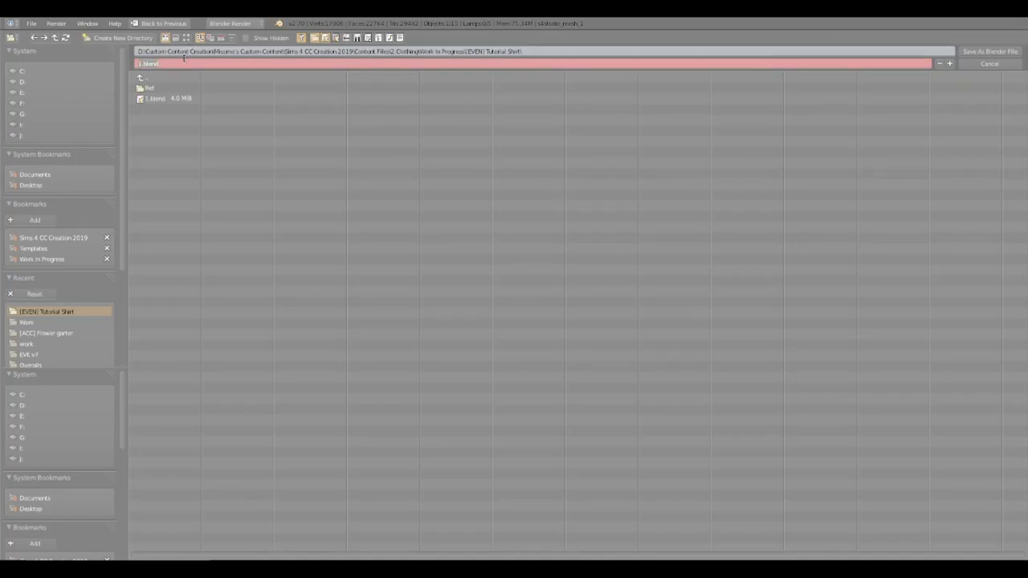
pyautogui.write('2')
pyautogui.press('Return')
pyautogui.click(964, 51)
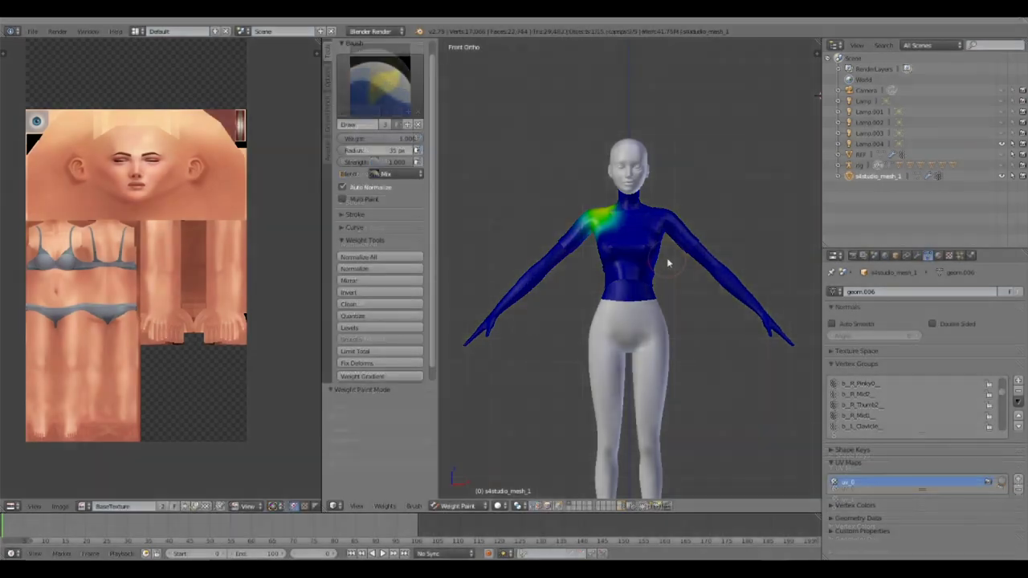
# Step: Switch s4studio_mesh_1 from Weight Paint to Vertex Paint mode
pyautogui.scroll(1, 668, 263)
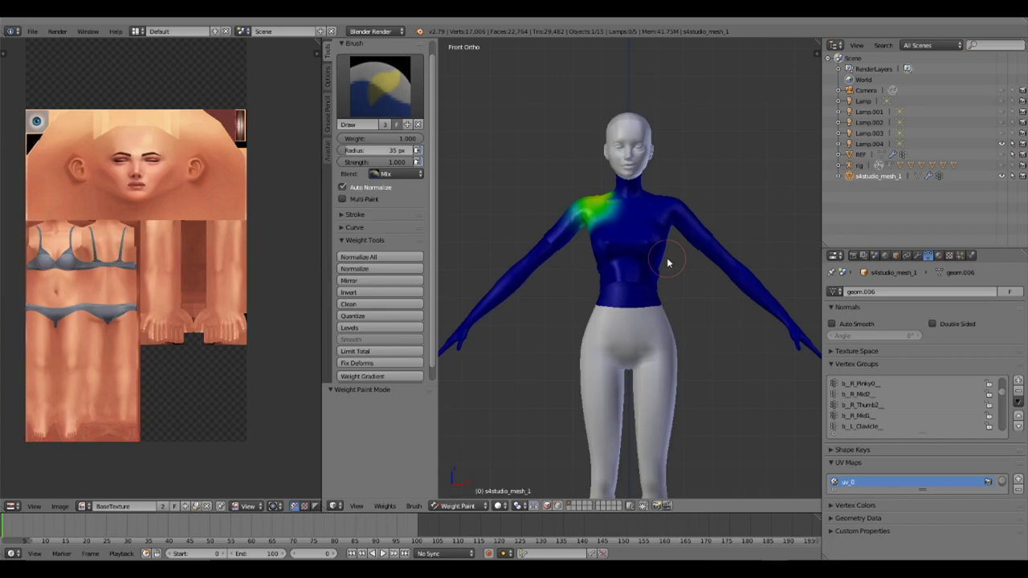
pyautogui.scroll(2, 668, 263)
pyautogui.click(458, 506)
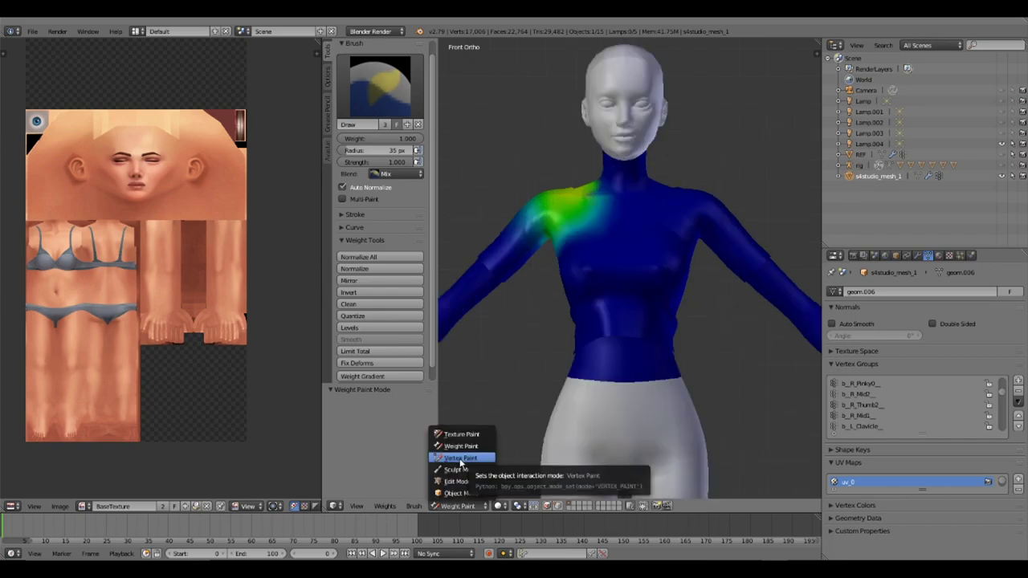
pyautogui.click(460, 458)
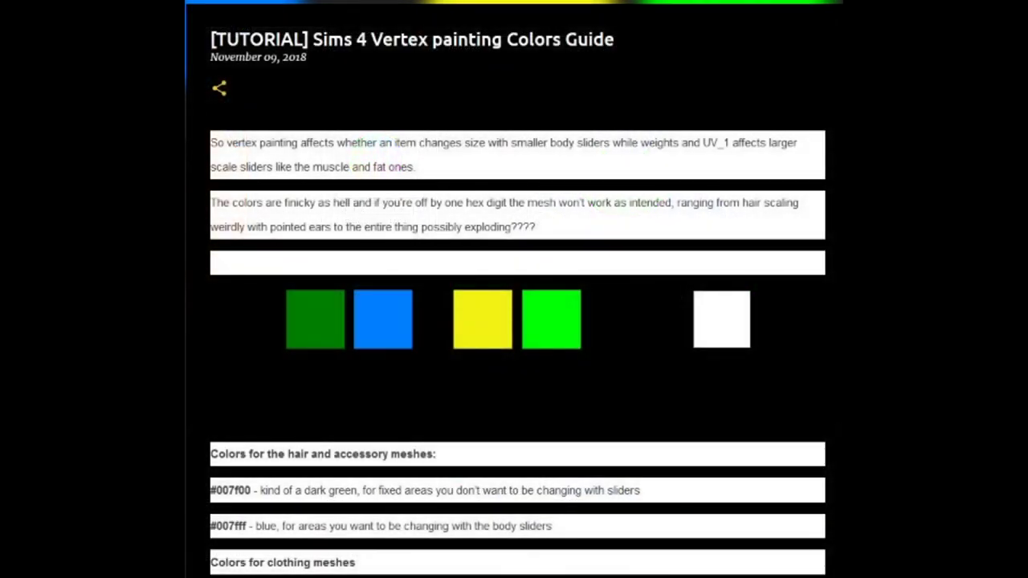
# Step: In the browser, read the Sims 4 vertex painting colors guide and copy the neon green hex code 00FF04 for clothing meshes
pyautogui.scroll(-5, 514, 289)
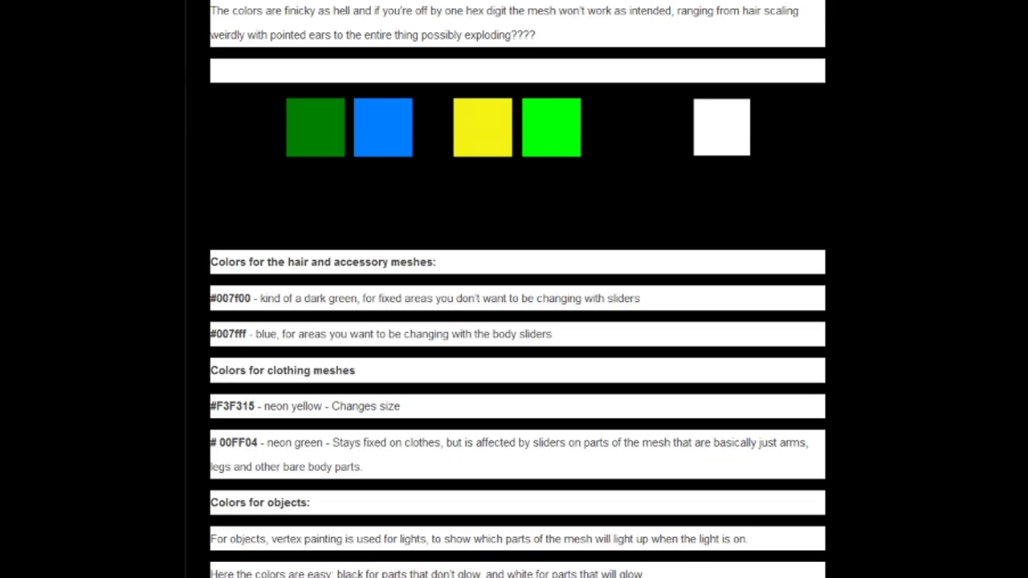
pyautogui.scroll(-3, 507, 216)
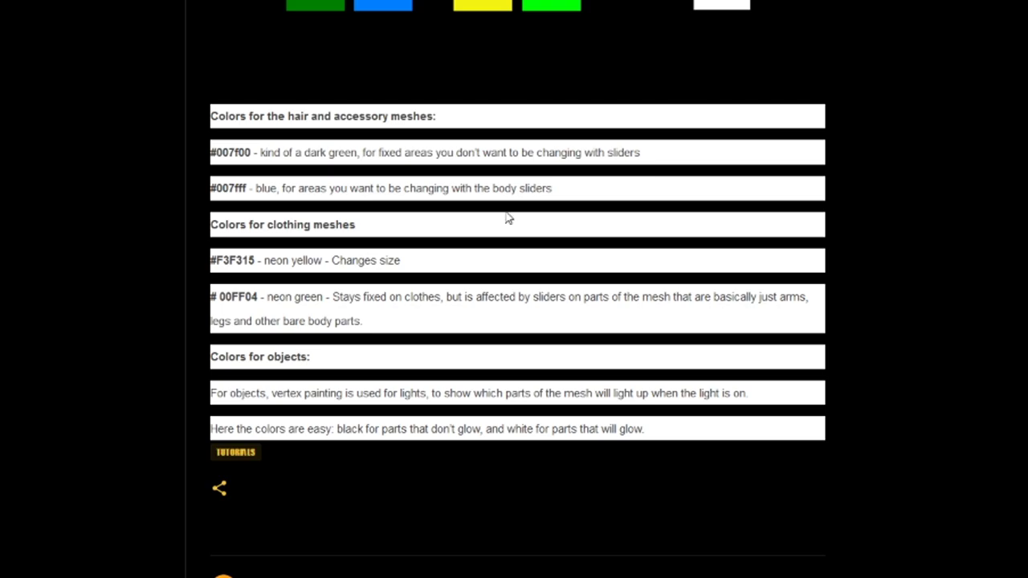
pyautogui.scroll(2, 508, 217)
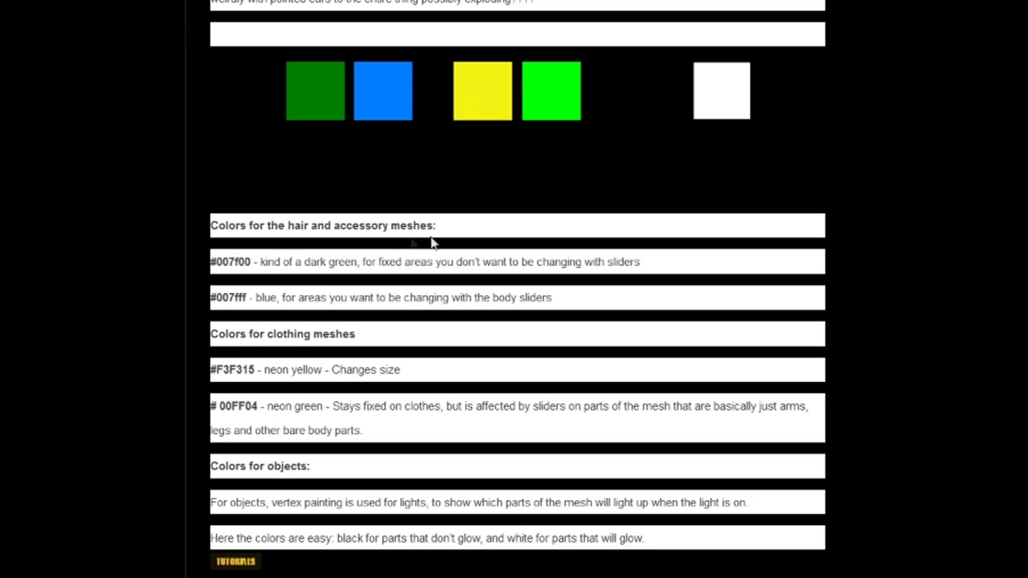
pyautogui.moveTo(435, 226); pyautogui.dragTo(213, 229)
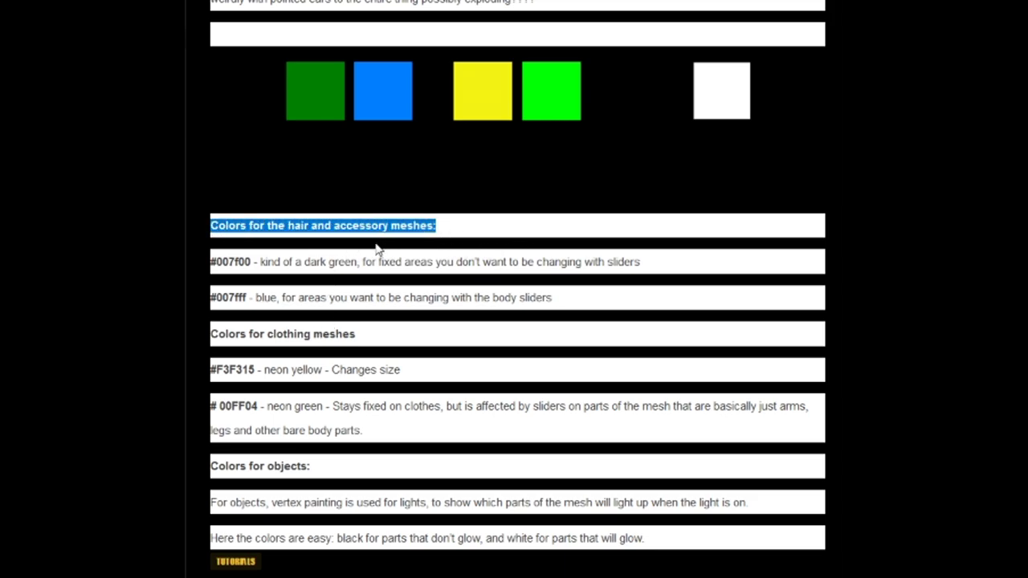
pyautogui.click(339, 277)
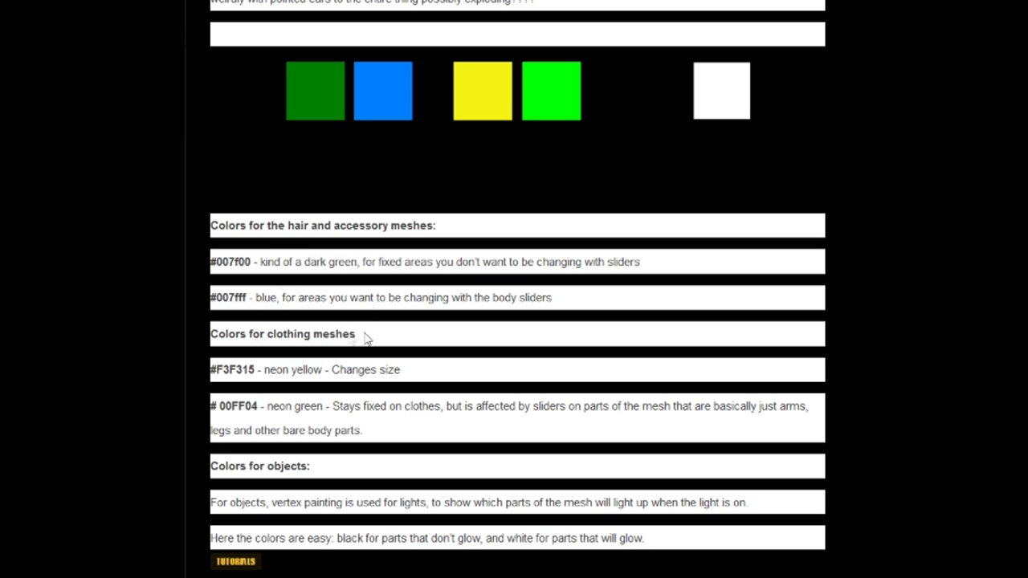
pyautogui.moveTo(365, 338); pyautogui.dragTo(210, 336)
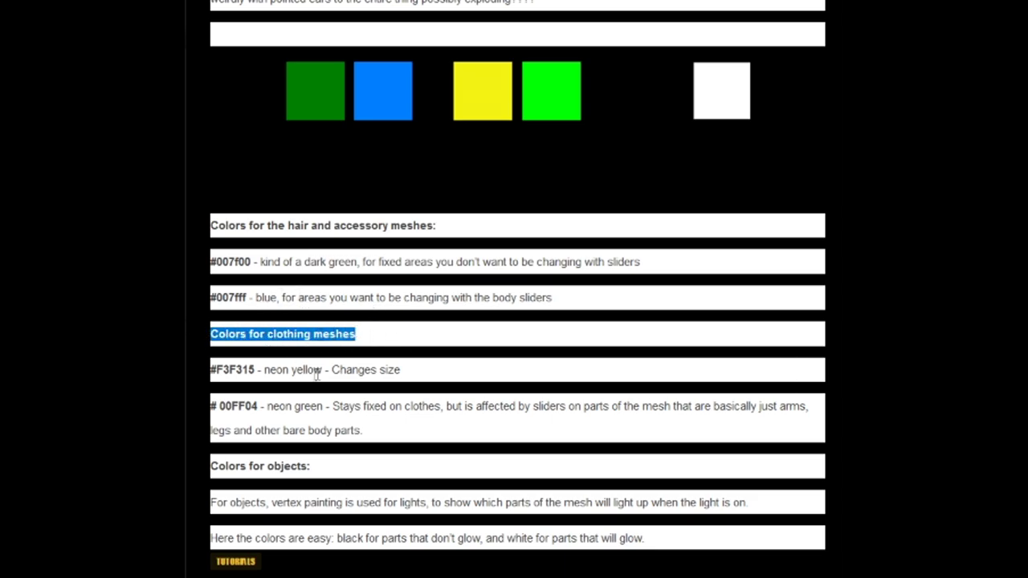
pyautogui.moveTo(257, 406); pyautogui.dragTo(234, 406)
pyautogui.moveTo(58, 268); pyautogui.dragTo(35, 268)
pyautogui.hotkey('ctrl', 'c')
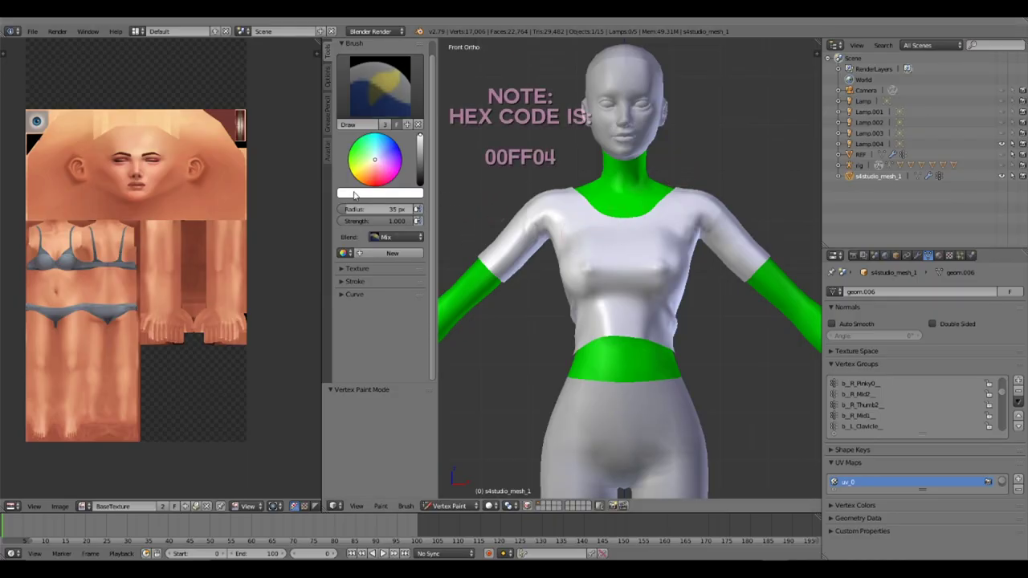
# Step: Back in Blender, set the vertex paint brush color to hex 00FF04 and fill the whole s4studio_mesh_1 using Set Vertex Colors
pyautogui.click(380, 193)
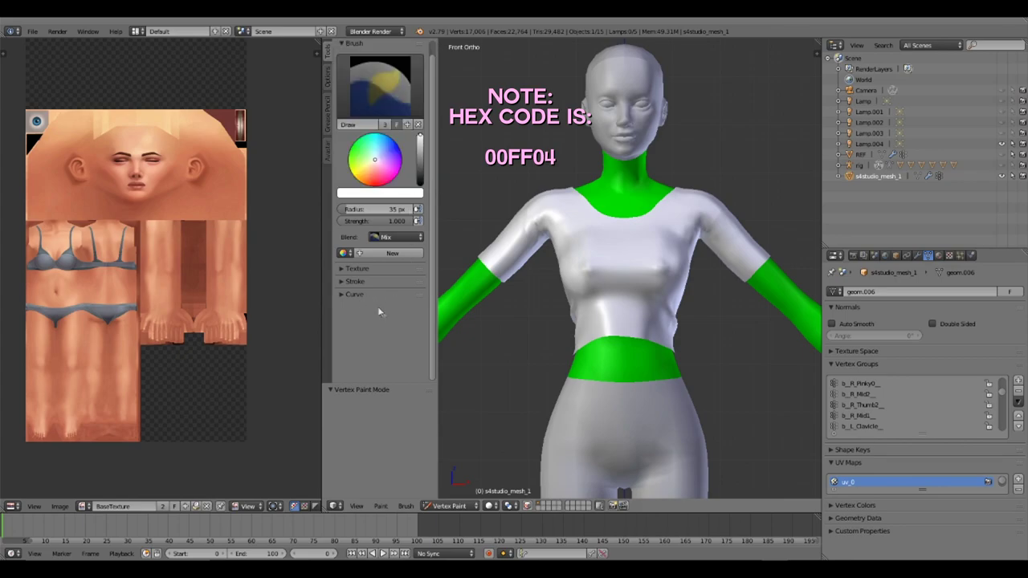
pyautogui.click(449, 505)
pyautogui.click(382, 195)
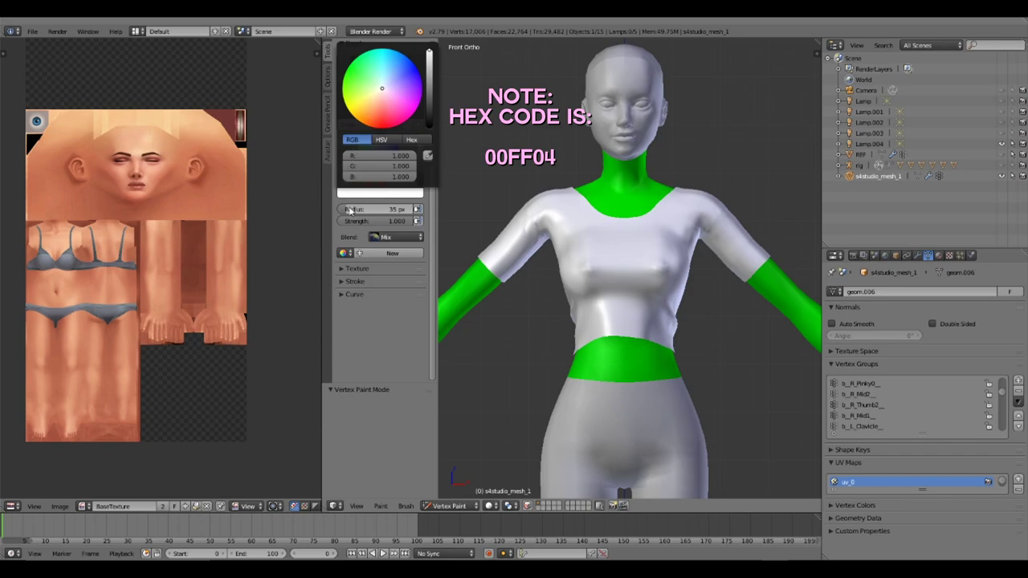
pyautogui.click(366, 196)
pyautogui.click(412, 141)
pyautogui.click(386, 154)
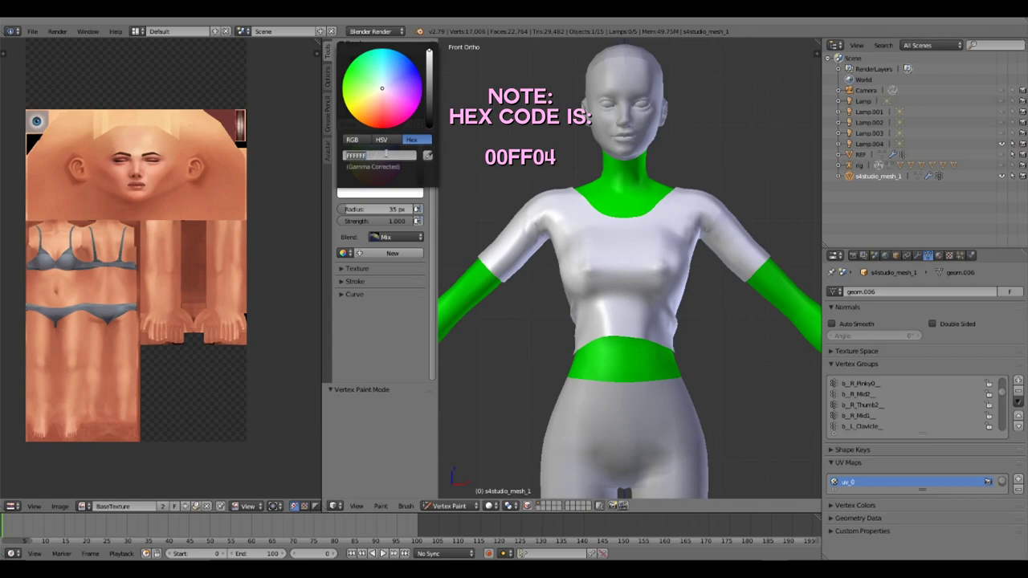
pyautogui.hotkey('ctrl', 'v')
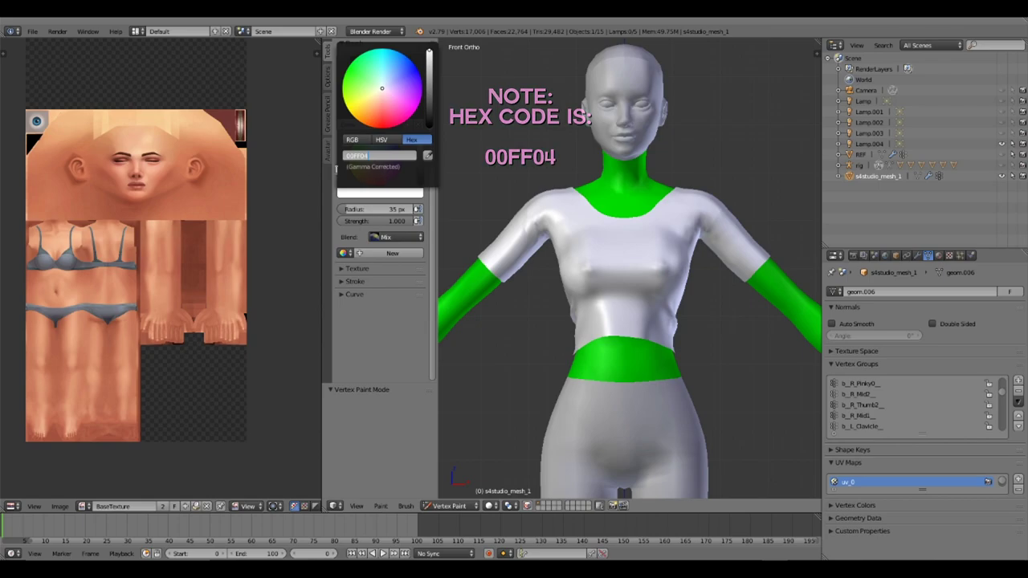
pyautogui.press('Return')
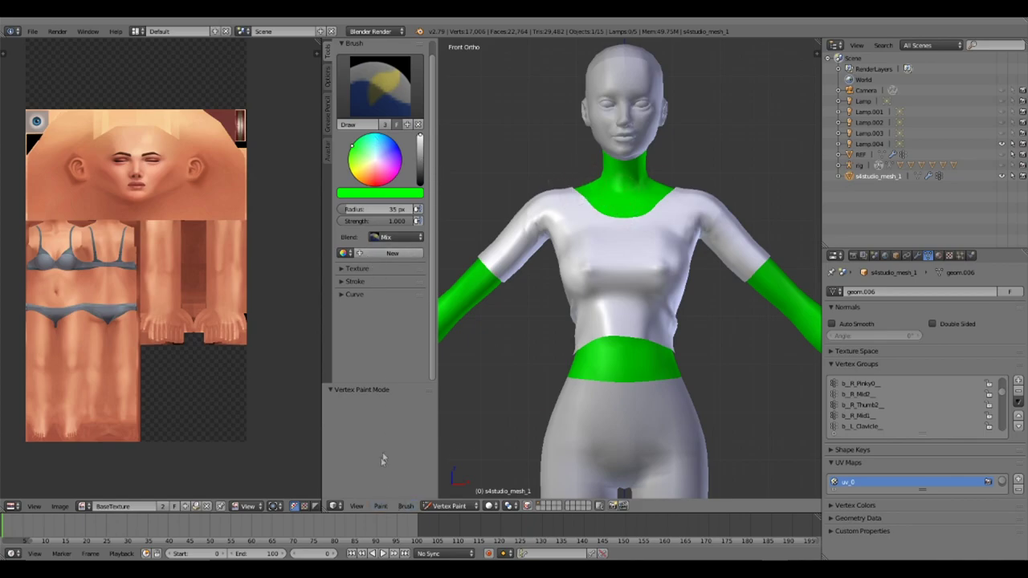
pyautogui.click(381, 507)
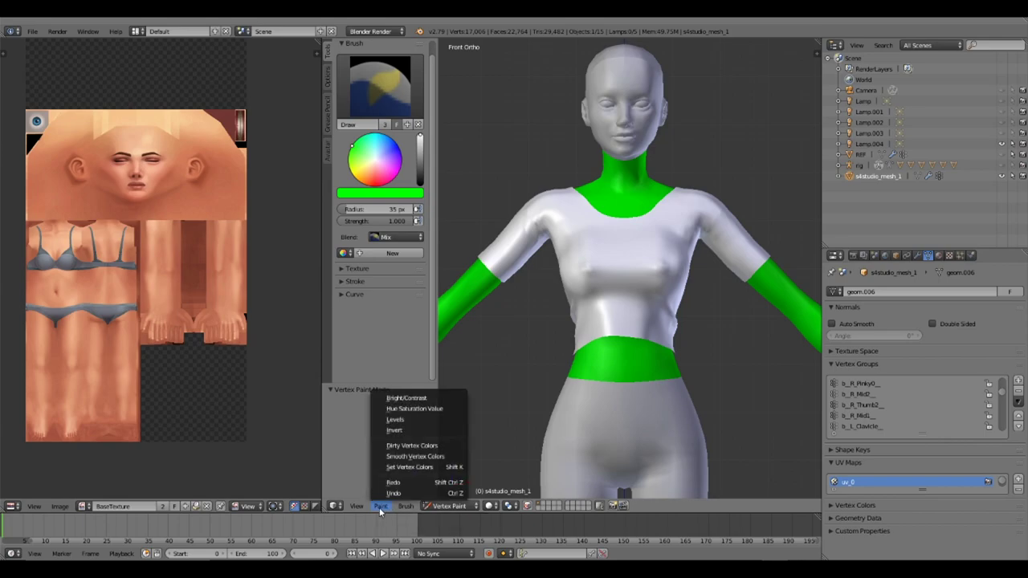
pyautogui.click(449, 472)
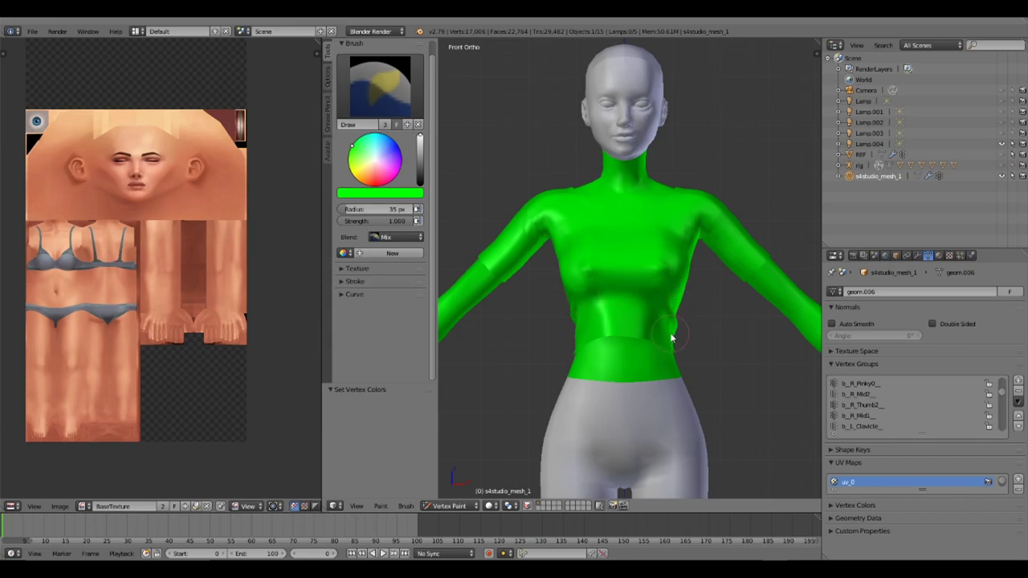
# Step: Leave Vertex Paint mode and delete the REF mesh from the scene
pyautogui.press('v')
pyautogui.rightClick(859, 161)
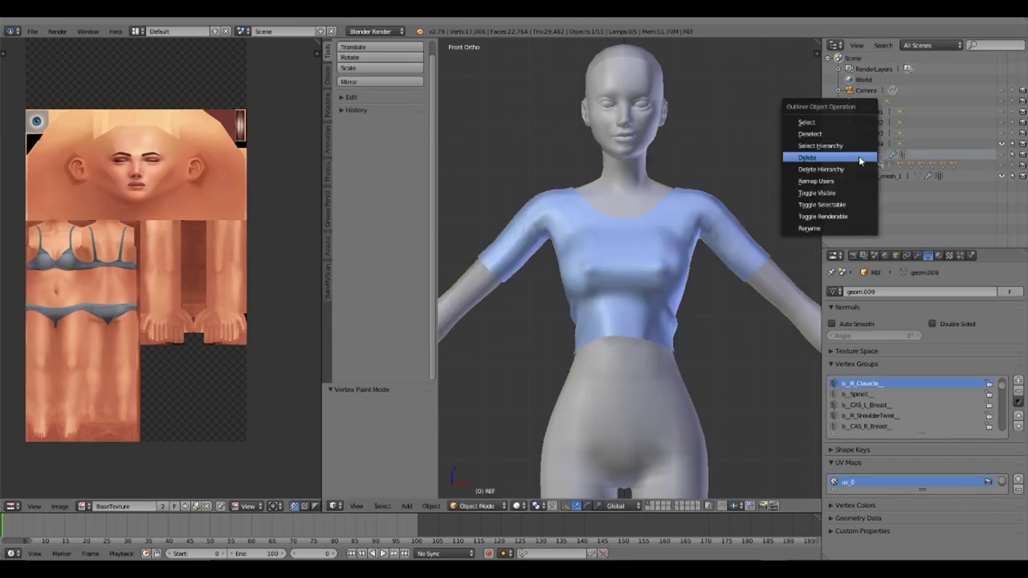
pyautogui.click(860, 157)
# Step: Examine the fit of the shirt on the body from the side and around the neckline, sleeve and back
pyautogui.moveTo(633, 390); pyautogui.dragTo(677, 388, button='middle')
pyautogui.press('KP_6')
pyautogui.press('KP_6')
pyautogui.press('KP_6')
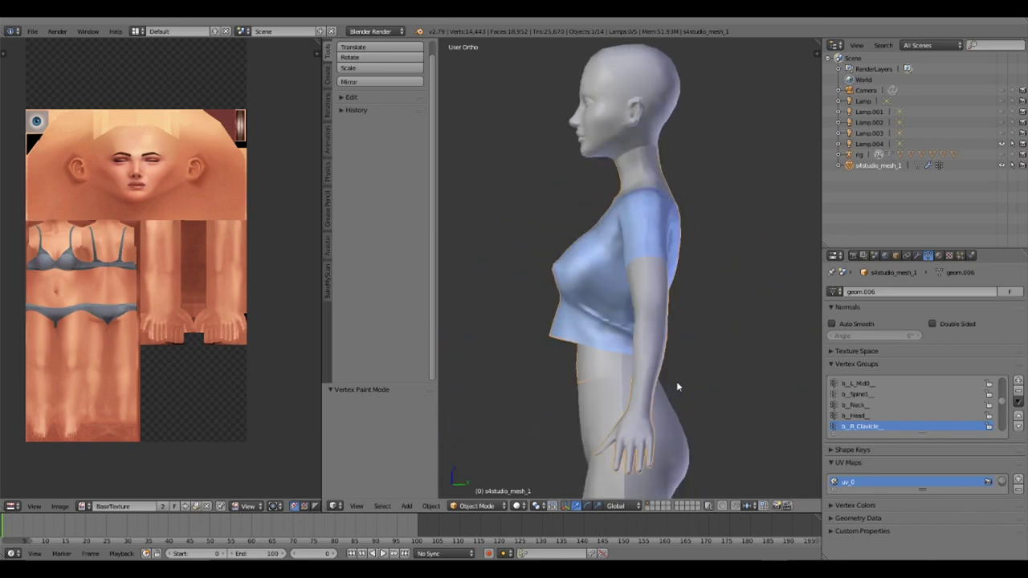
pyautogui.scroll(3, 716, 274)
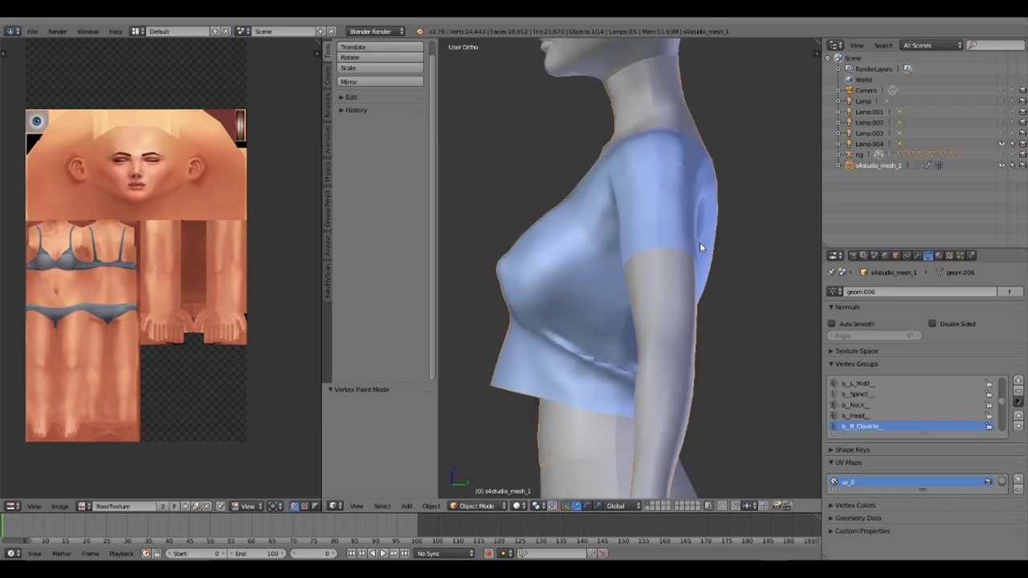
pyautogui.moveTo(665, 228); pyautogui.dragTo(645, 259, button='middle')
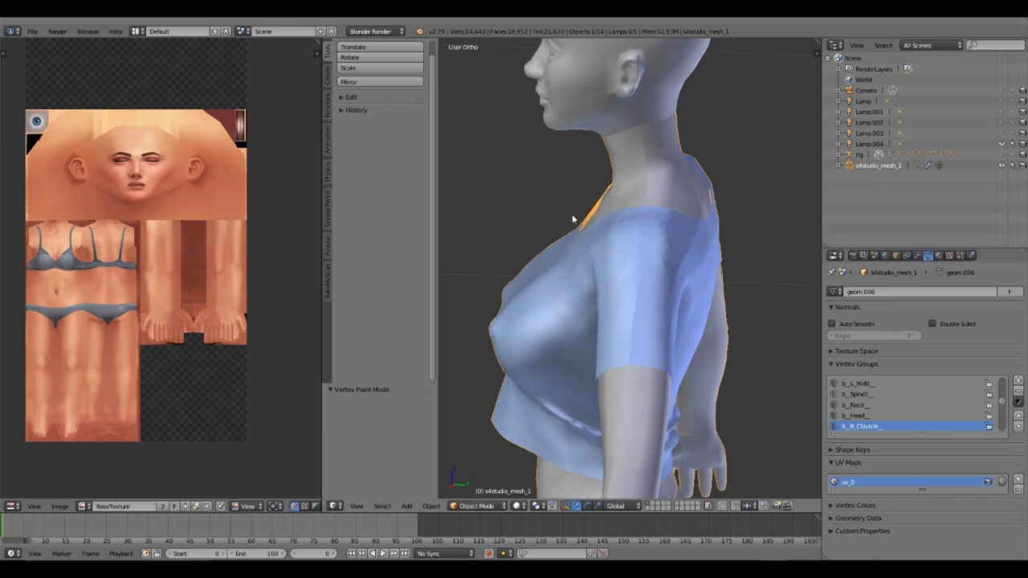
pyautogui.moveTo(634, 276); pyautogui.dragTo(731, 232, button='middle')
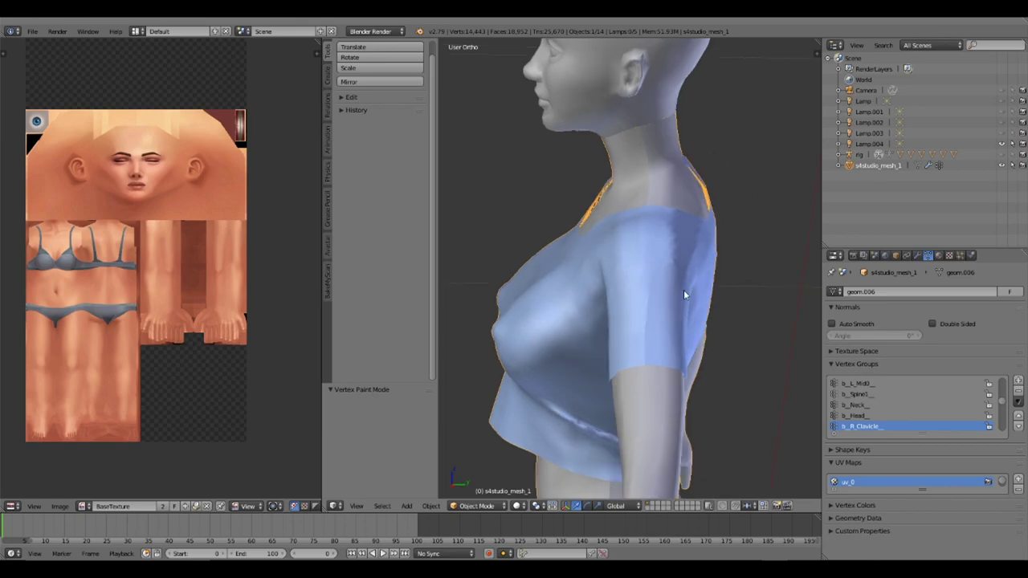
pyautogui.moveTo(683, 290); pyautogui.dragTo(611, 384, button='middle')
# Step: Put s4studio_mesh_1 in Edit Mode with the shirt selected and set Proportional Editing to Connected
pyautogui.click(483, 507)
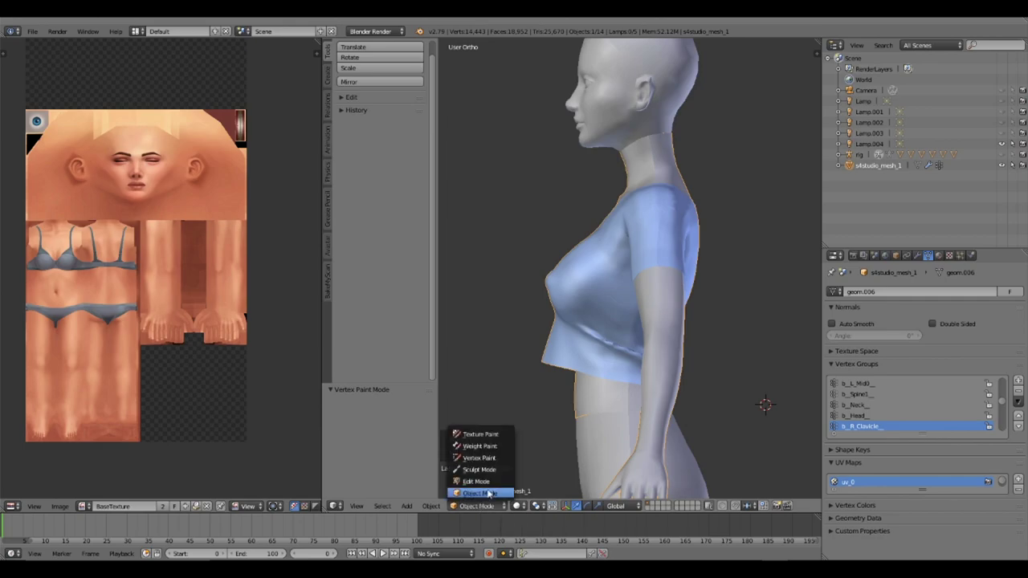
pyautogui.click(478, 477)
pyautogui.scroll(2, 228, 320)
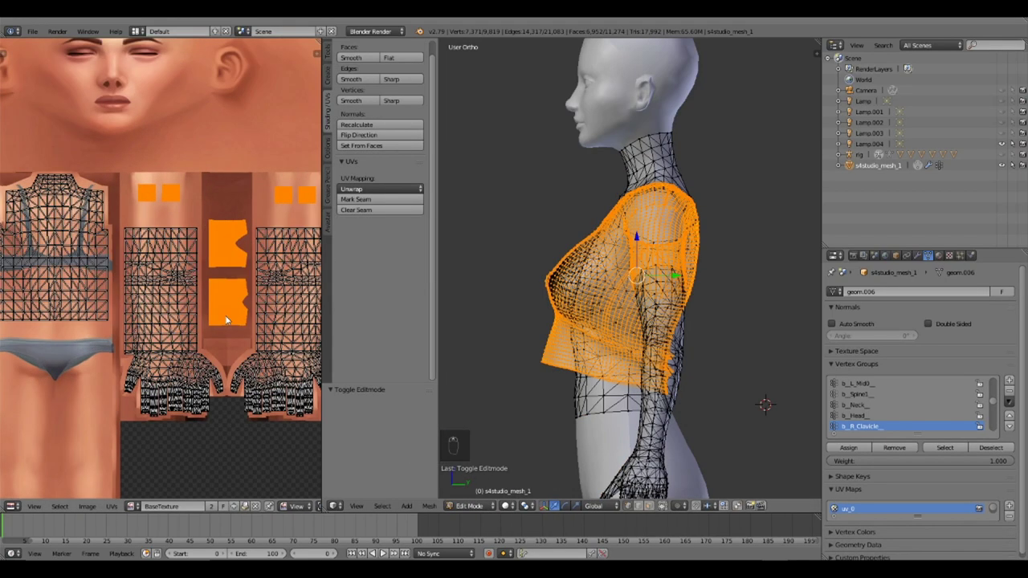
pyautogui.scroll(2, 228, 310)
pyautogui.click(679, 507)
pyautogui.click(679, 507)
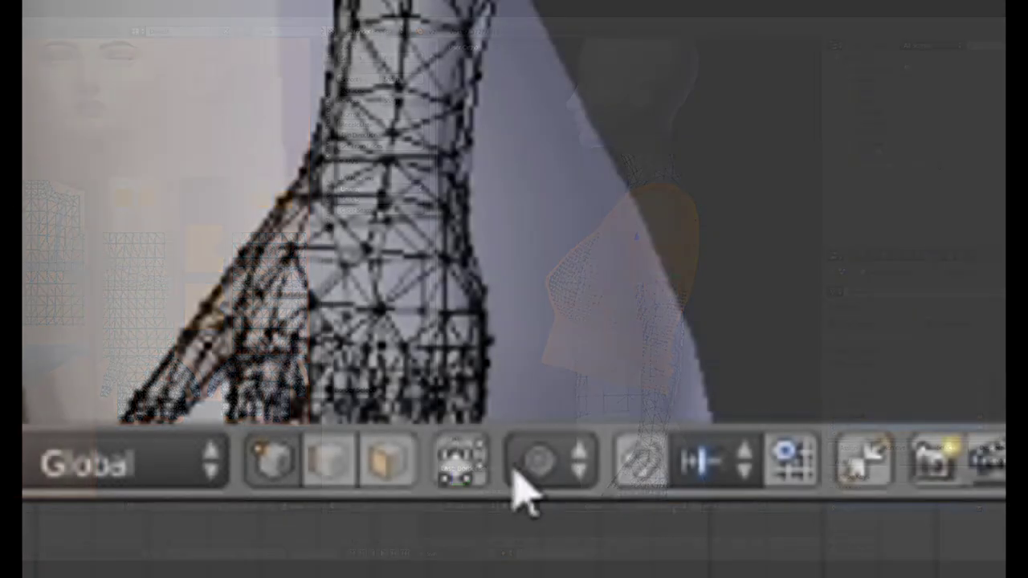
pyautogui.click(679, 506)
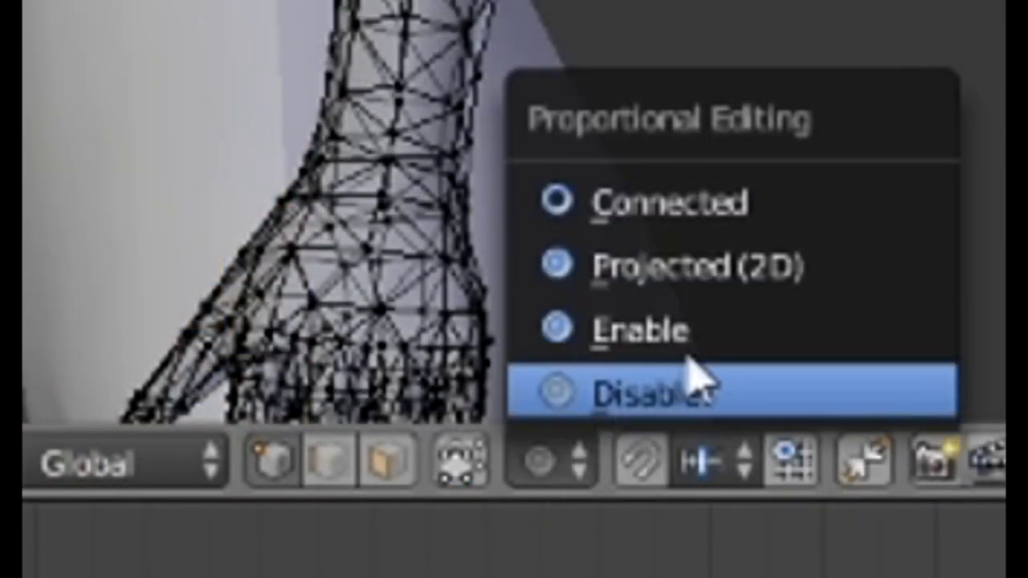
pyautogui.click(547, 476)
pyautogui.click(540, 481)
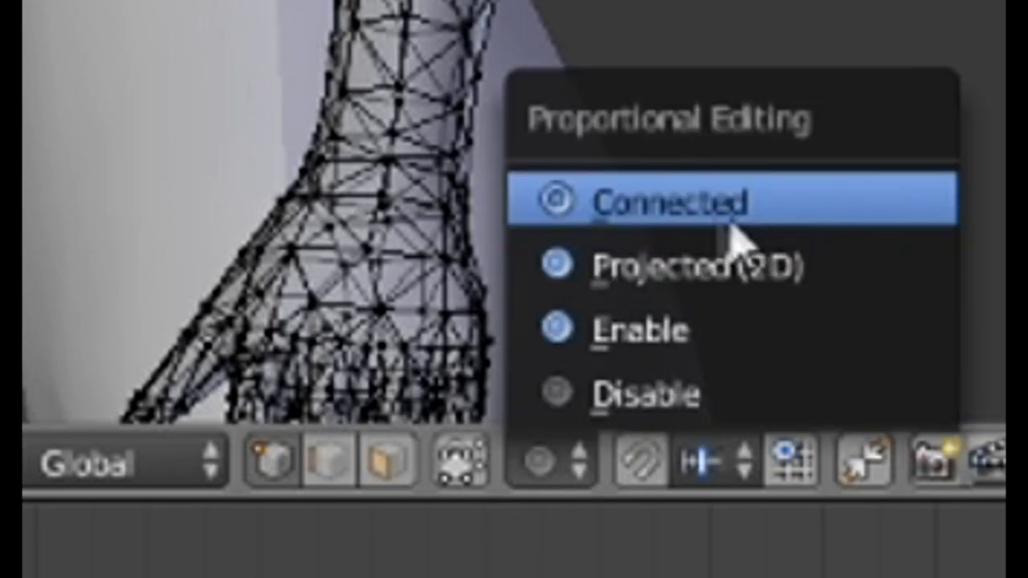
pyautogui.click(644, 223)
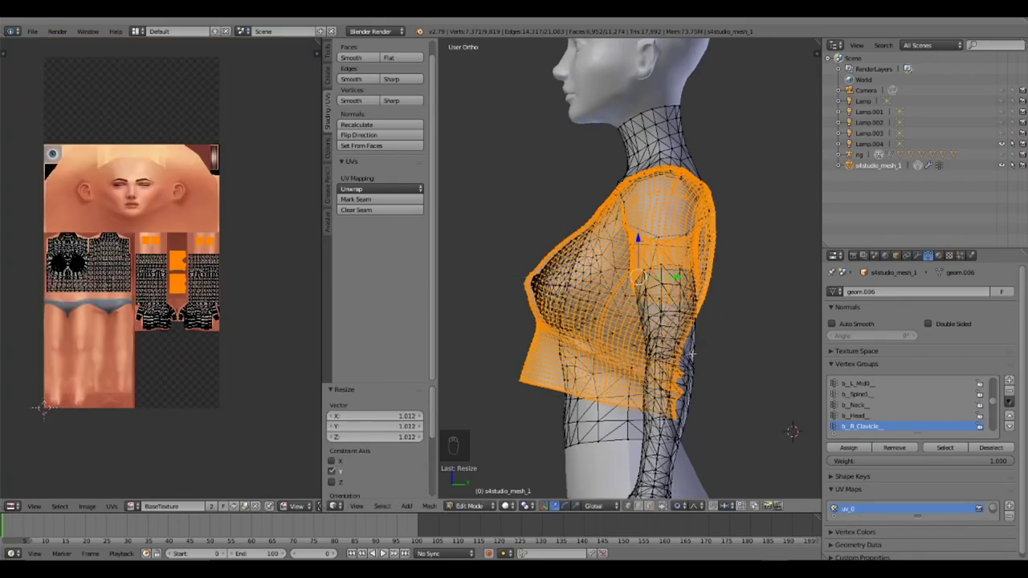
# Step: In the front view, scale the selected shirt geometry along the global X axis by about 1.006
pyautogui.press('KP_1')
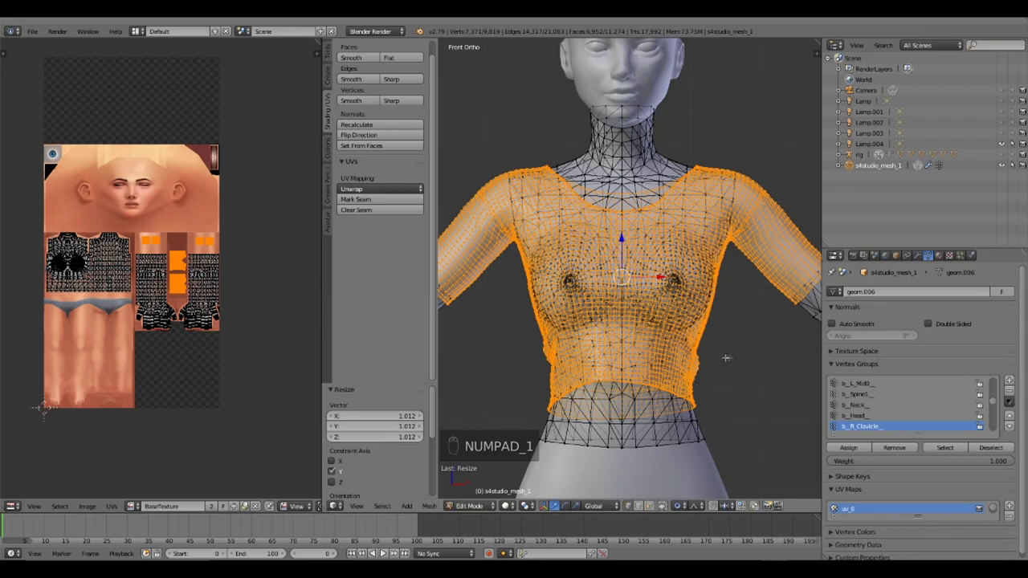
pyautogui.press('s')
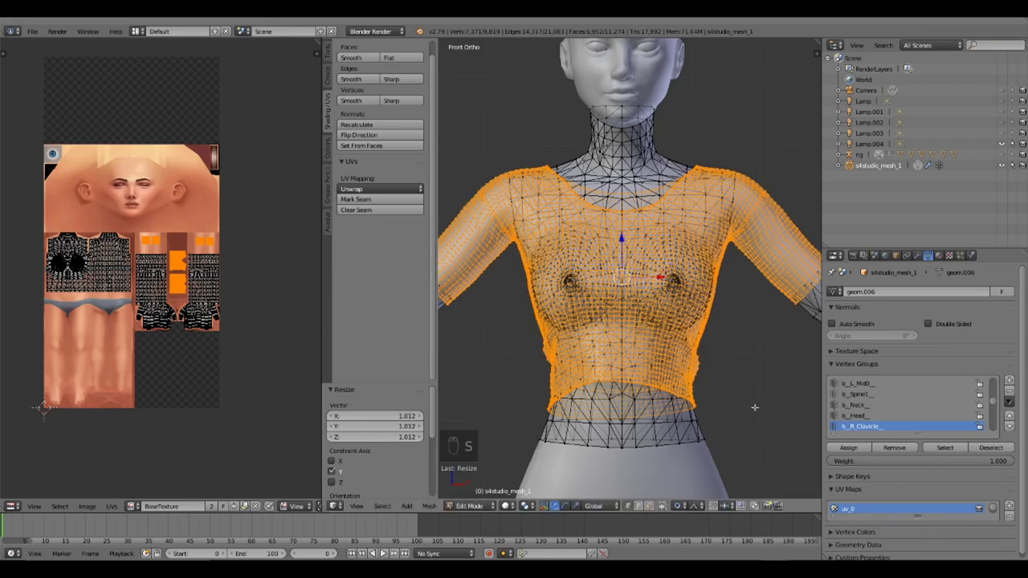
pyautogui.press('s')
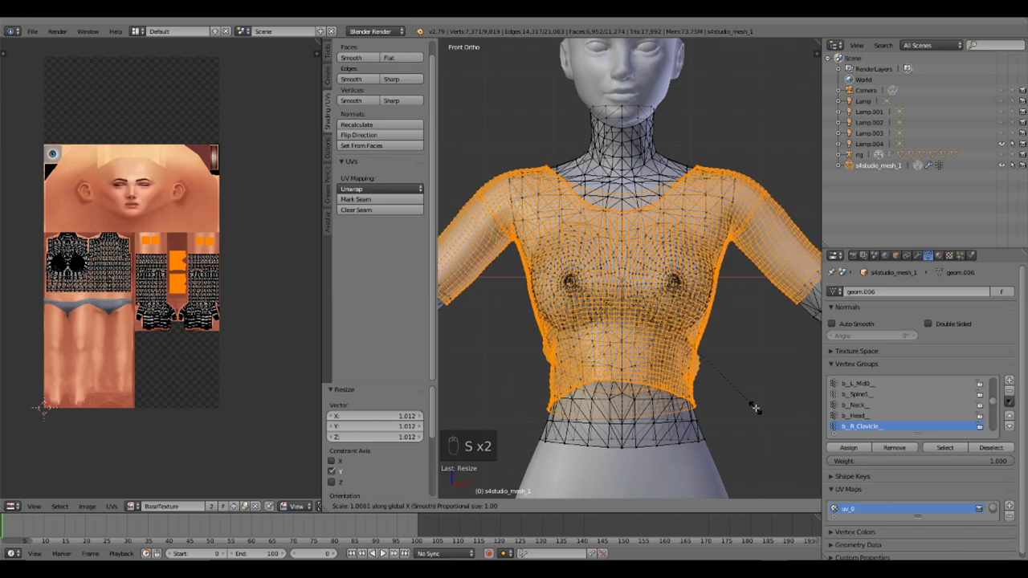
pyautogui.click(755, 408)
pyautogui.scroll(-3, 573, 403)
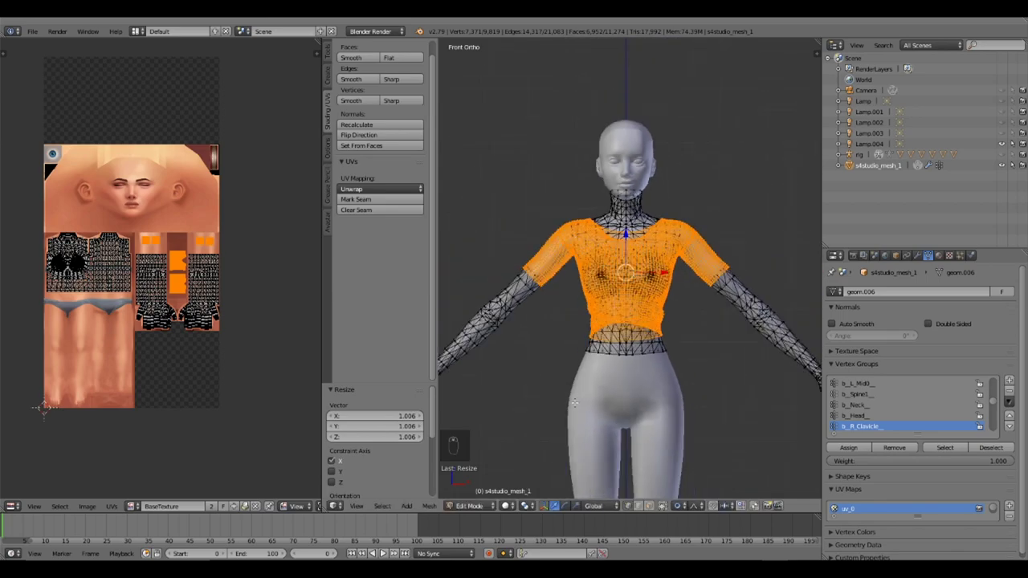
# Step: Check the shirt in Object Mode, return to Edit Mode and scale the selected shirt geometry uniformly by about 1.004
pyautogui.scroll(2, 566, 394)
pyautogui.press('Tab')
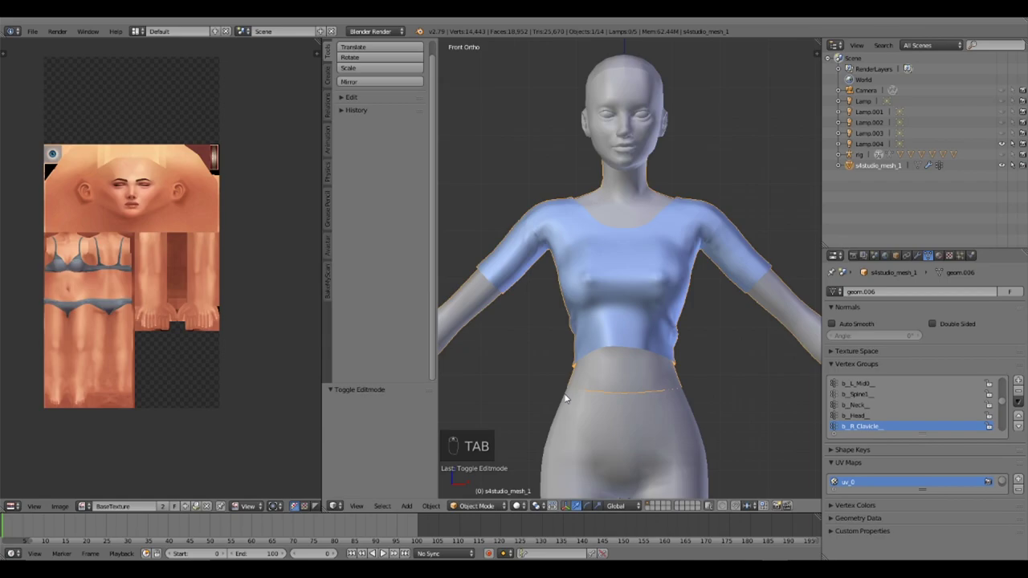
pyautogui.moveTo(567, 400); pyautogui.dragTo(546, 430, button='middle')
pyautogui.press('KP_1')
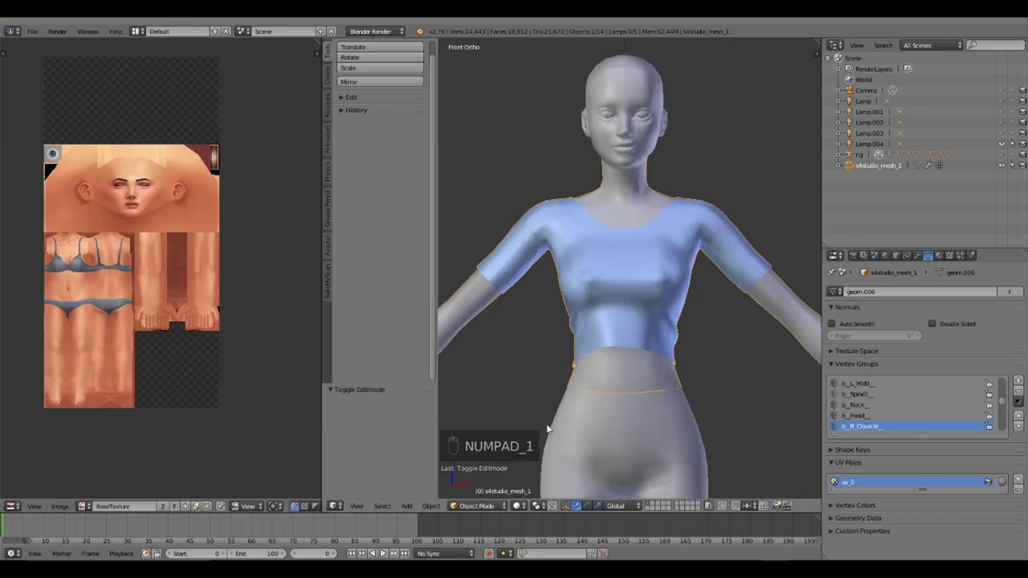
pyautogui.click(481, 506)
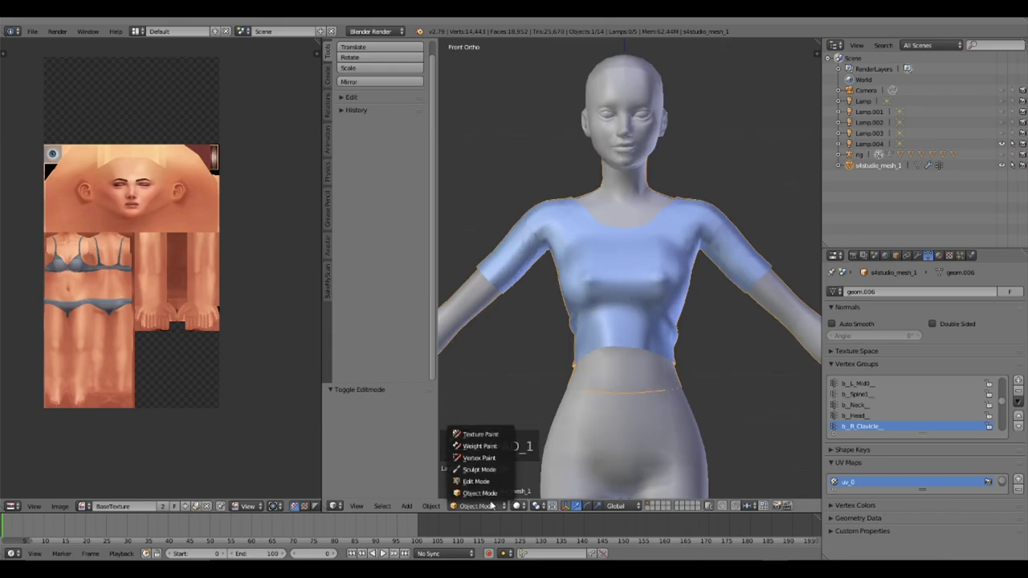
pyautogui.click(482, 480)
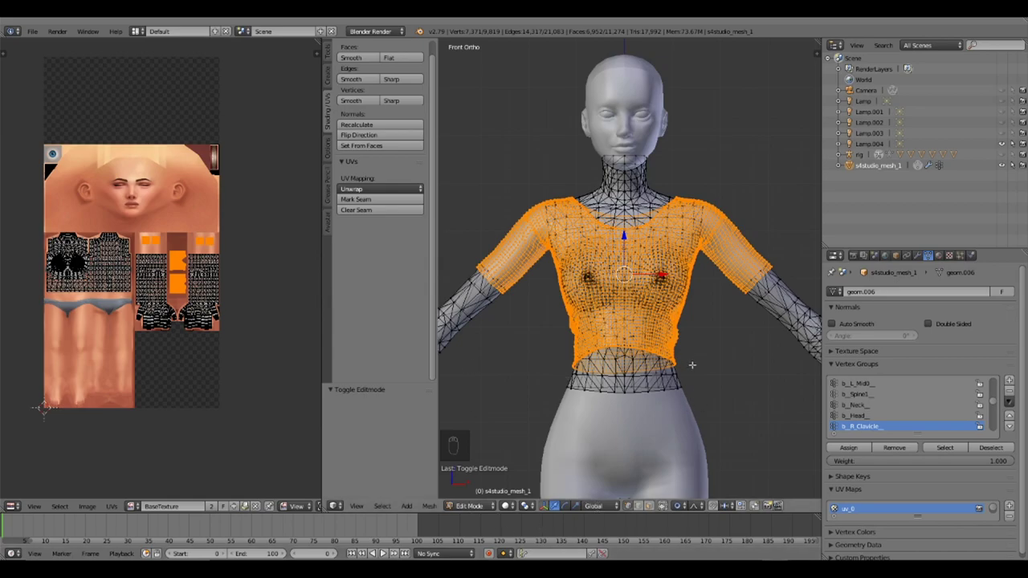
pyautogui.press('s')
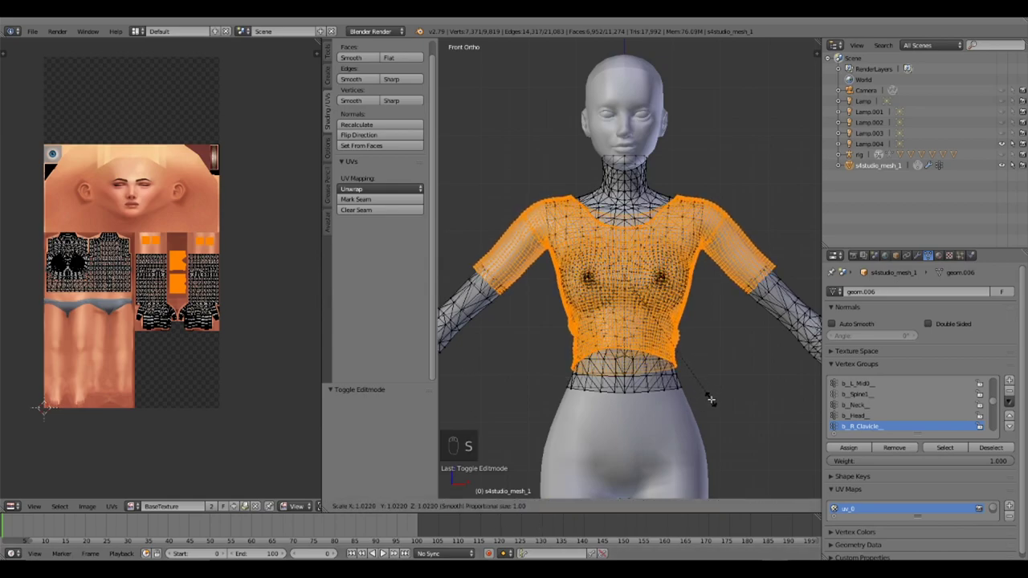
pyautogui.press('s')
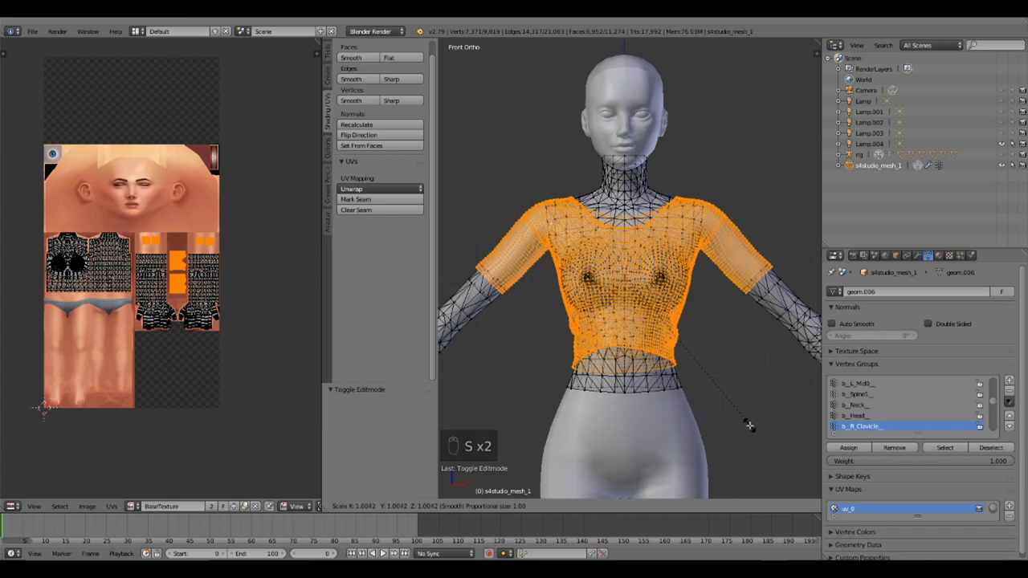
pyautogui.click(748, 426)
# Step: Move the selected shirt geometry by -0.001 along the global Z axis and return to Object Mode
pyautogui.moveTo(625, 240); pyautogui.dragTo(624, 239, button='right')
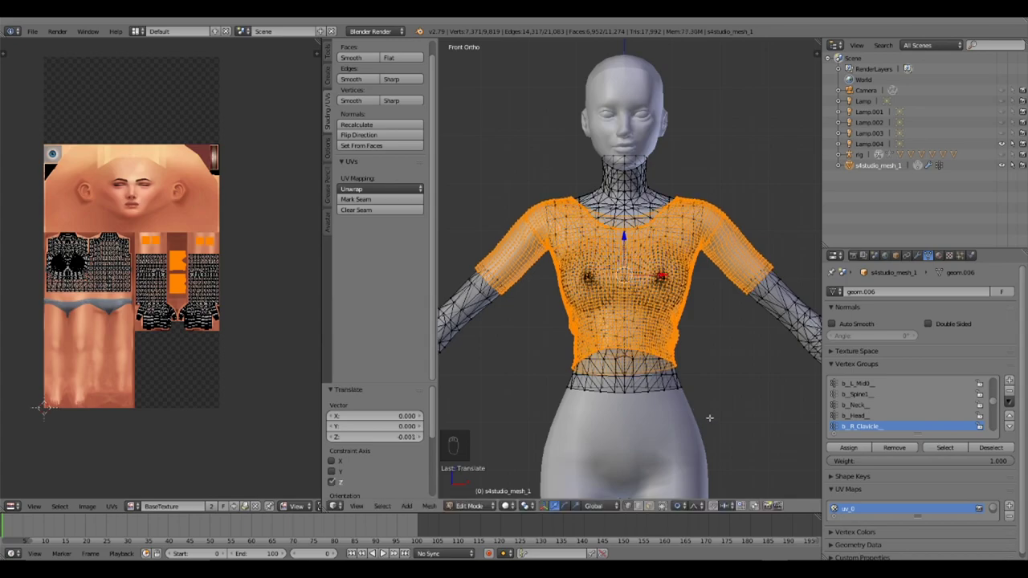
pyautogui.press('Tab')
pyautogui.moveTo(706, 418); pyautogui.dragTo(650, 423, button='middle')
pyautogui.press('KP_1')
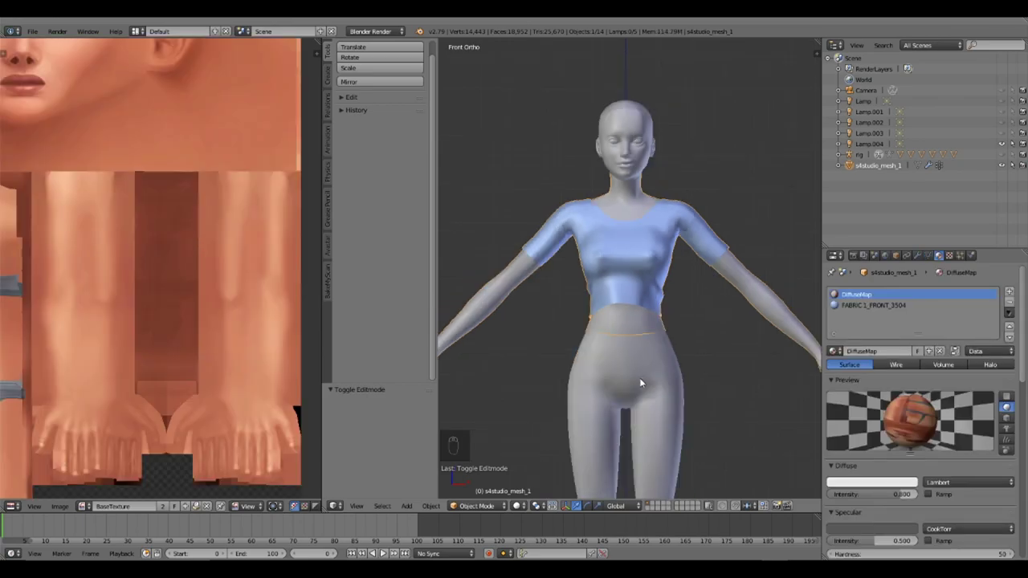
# Step: Examine the shirt's open back hem and overall fit from the side, below and front
pyautogui.moveTo(640, 384); pyautogui.dragTo(493, 320, button='middle')
pyautogui.scroll(5, 632, 358)
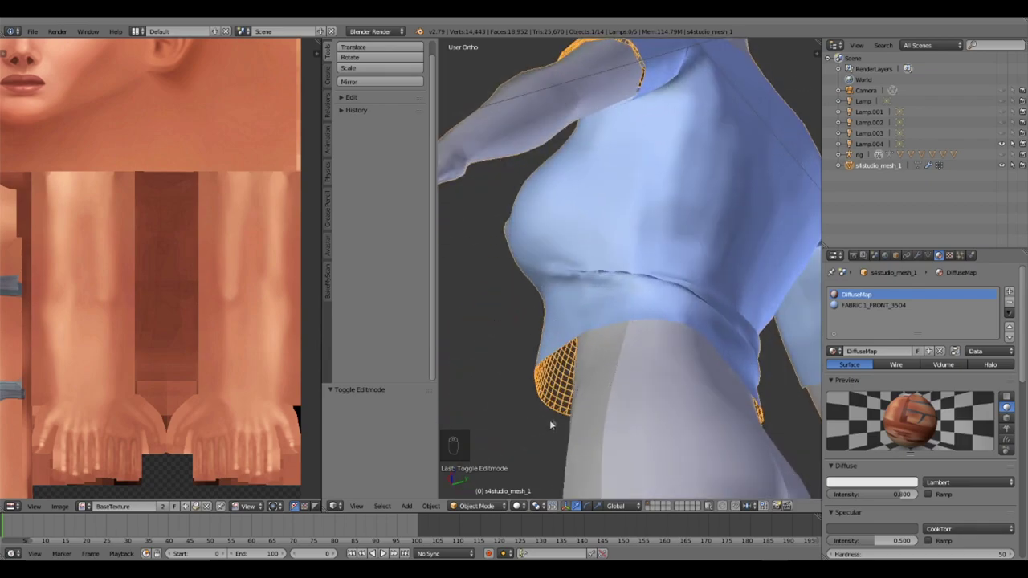
pyautogui.scroll(3, 562, 423)
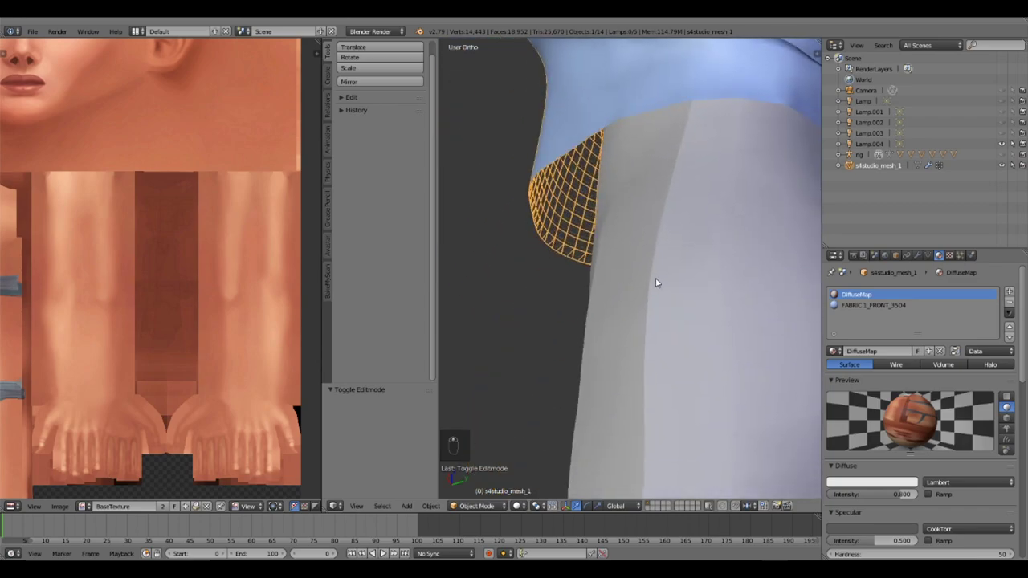
pyautogui.moveTo(601, 295)
pyautogui.mouseDown(button='middle')
pyautogui.moveTo(567, 289)
pyautogui.moveTo(584, 305)
pyautogui.mouseUp(button='middle')
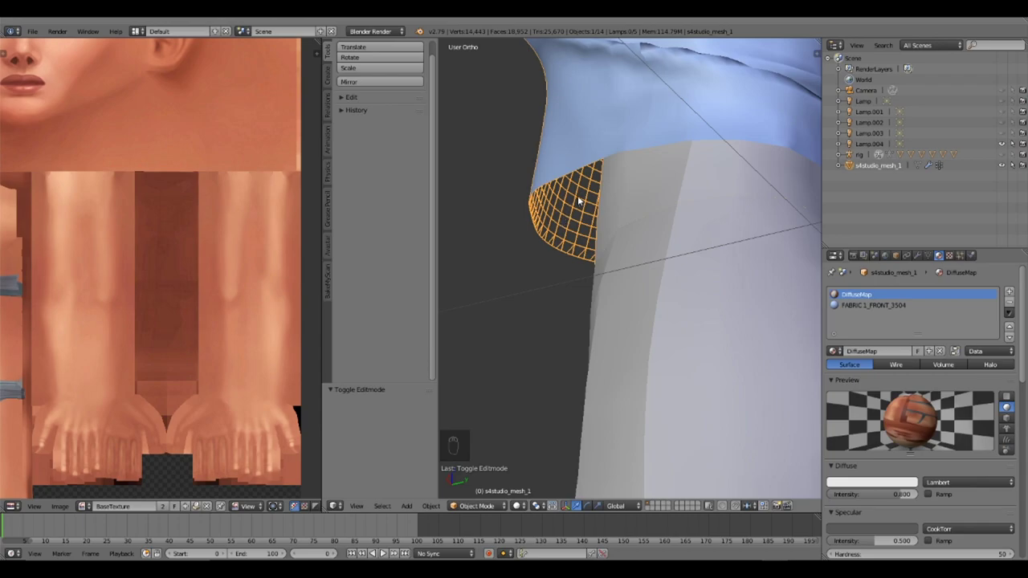
pyautogui.scroll(-5, 602, 209)
pyautogui.moveTo(602, 210); pyautogui.dragTo(782, 331, button='middle')
pyautogui.scroll(2, 768, 335)
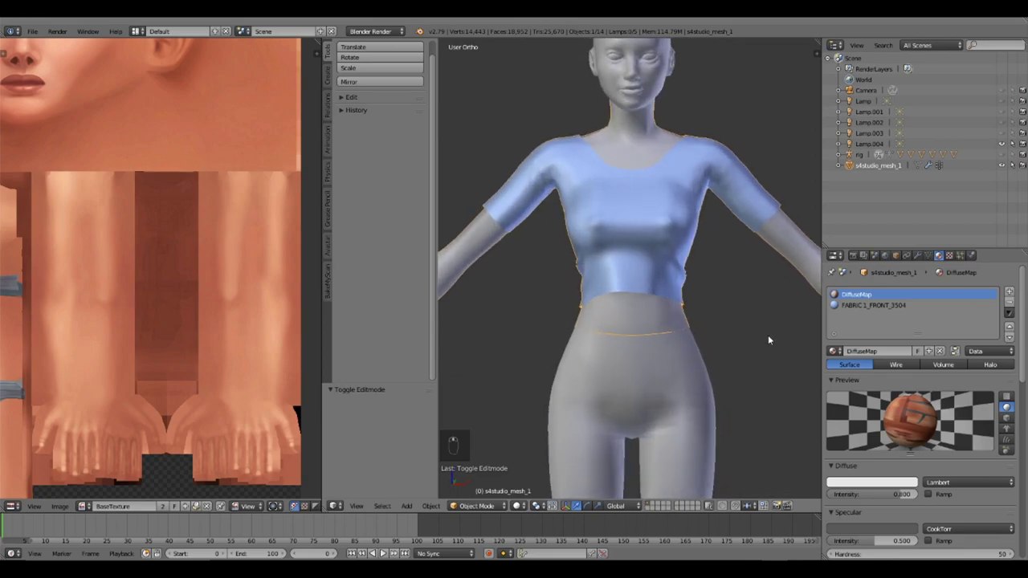
pyautogui.press('KP_1')
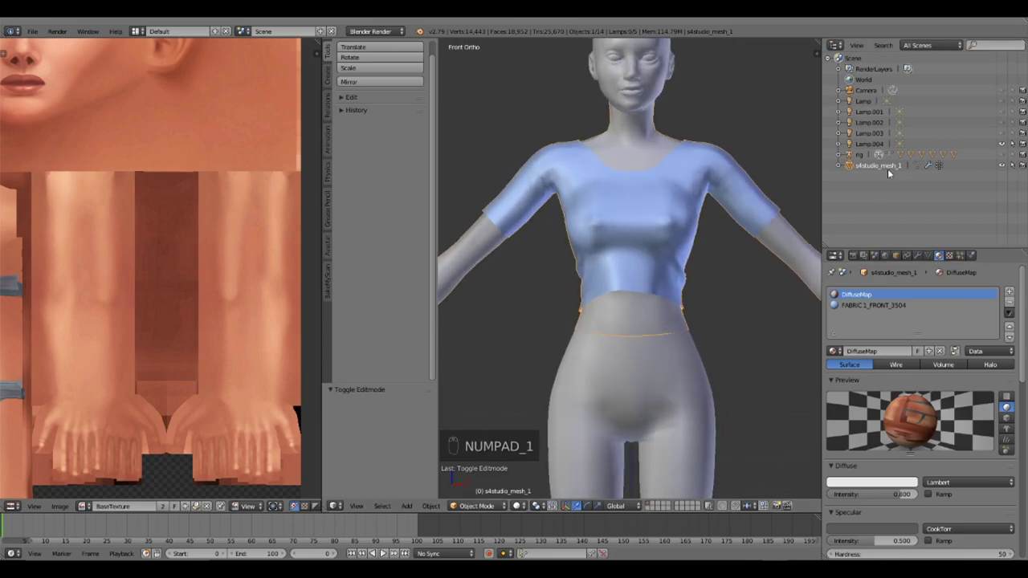
pyautogui.moveTo(773, 312); pyautogui.dragTo(604, 311, button='middle')
# Step: In Edit Mode, border-select the lower edge of the left-arm sleeve's UV islands to select the sleeve opening
pyautogui.press('Tab')
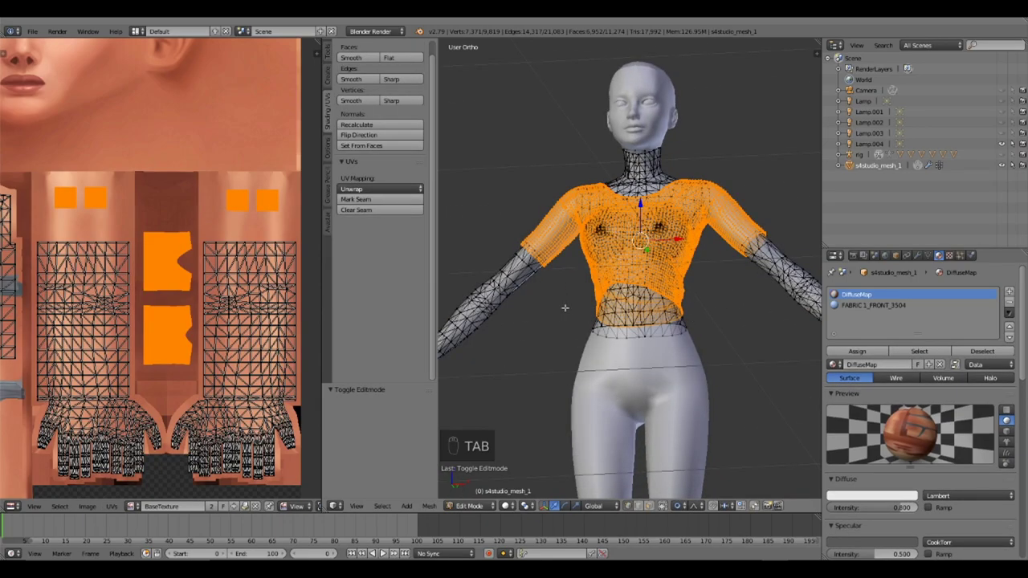
pyautogui.scroll(5, 563, 306)
pyautogui.scroll(4, 246, 204)
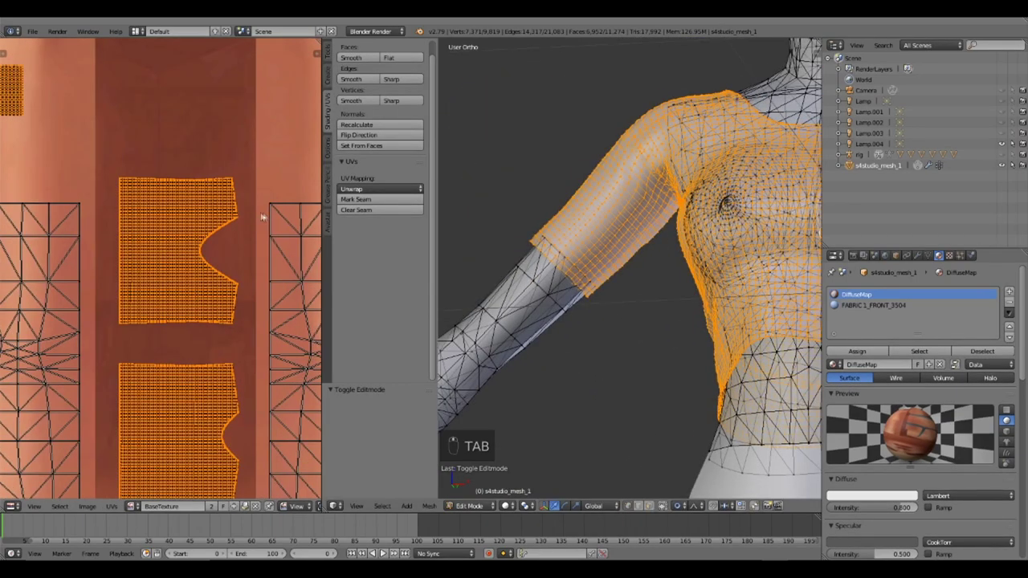
pyautogui.moveTo(257, 214); pyautogui.dragTo(88, 359, button='middle')
pyautogui.rightClick(644, 394)
pyautogui.moveTo(643, 394); pyautogui.dragTo(711, 344, button='middle')
pyautogui.scroll(2, 273, 242)
pyautogui.moveTo(284, 245); pyautogui.dragTo(203, 273, button='middle')
pyautogui.moveTo(637, 267); pyautogui.dragTo(723, 321, button='middle')
pyautogui.scroll(3, 643, 274)
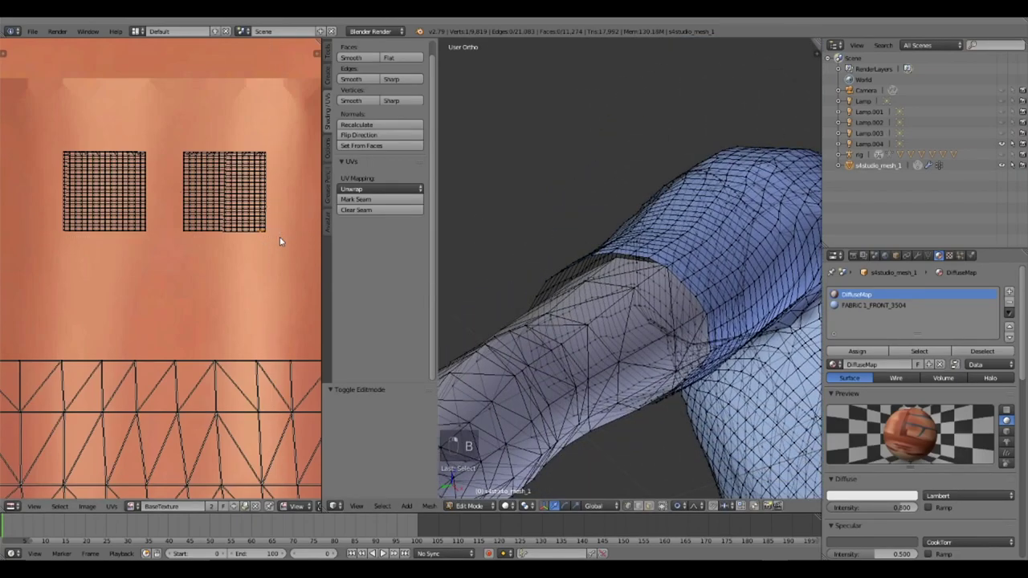
pyautogui.moveTo(57, 237); pyautogui.dragTo(52, 228)
# Step: Extrude the left sleeve's opening edge, scale it to nearly zero at its centre to close the sleeve, and check it in Object Mode
pyautogui.press('KP_1')
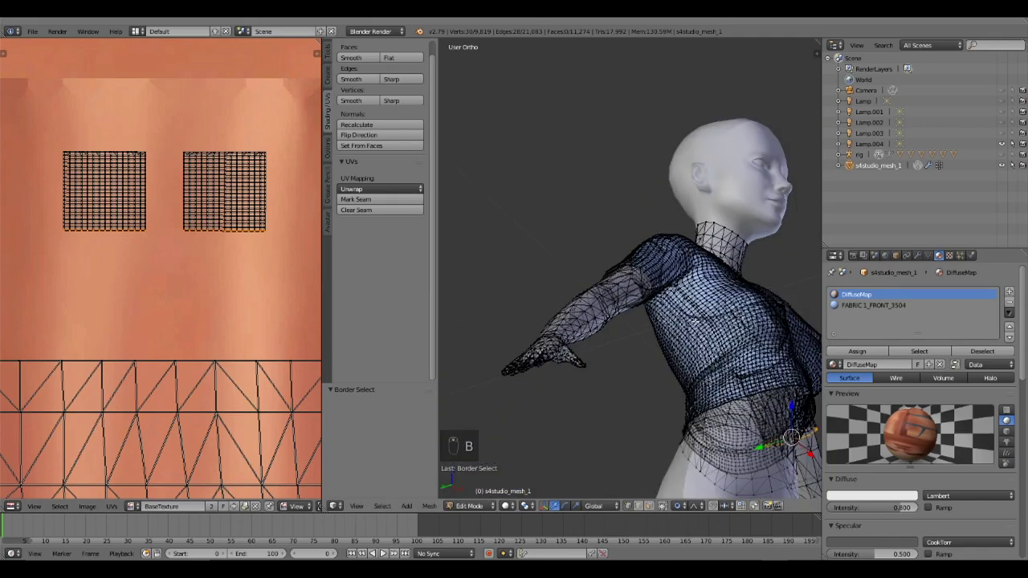
pyautogui.scroll(-10, 695, 321)
pyautogui.scroll(10, 667, 278)
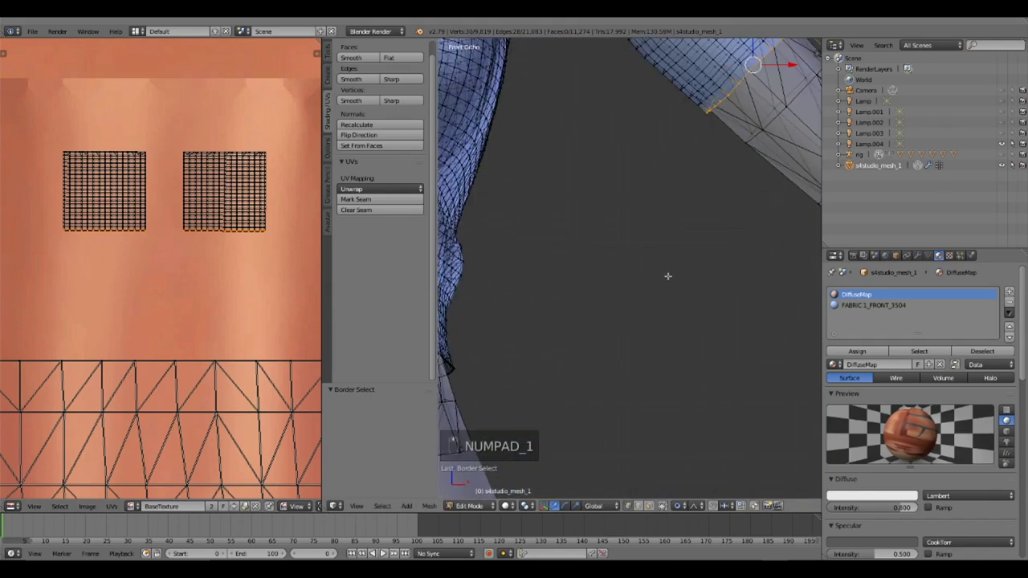
pyautogui.press('KP_Decimal')
pyautogui.moveTo(664, 326); pyautogui.dragTo(705, 300, button='middle')
pyautogui.press('e')
pyautogui.rightClick(715, 378)
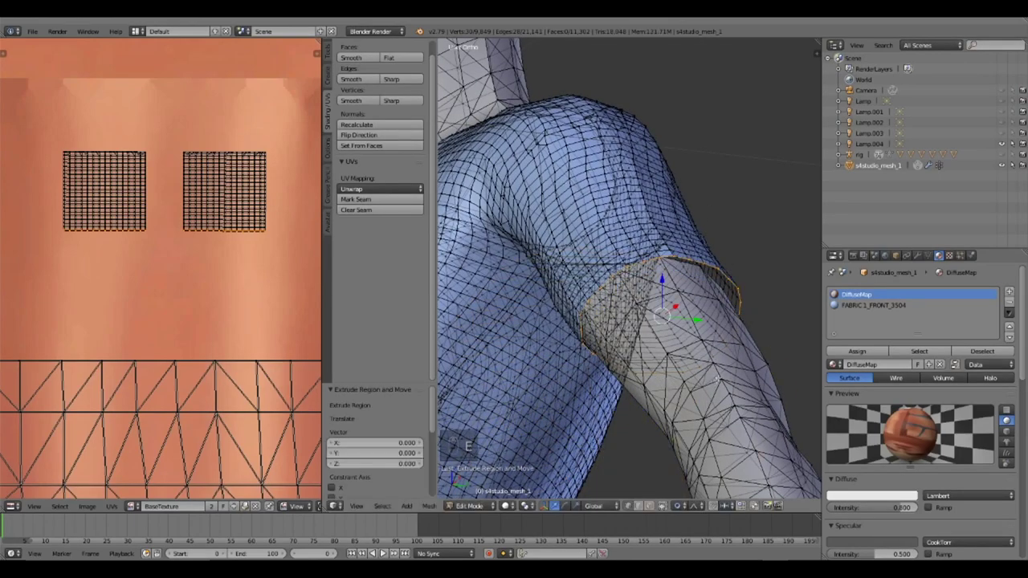
pyautogui.press('s')
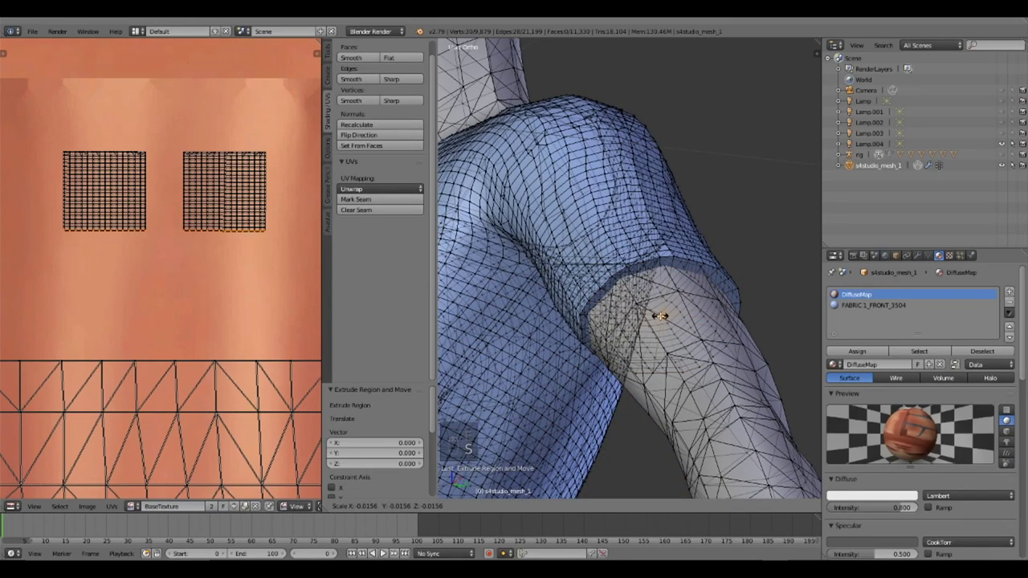
pyautogui.click(662, 316)
pyautogui.moveTo(640, 419); pyautogui.dragTo(757, 261, button='middle')
pyautogui.press('Tab')
pyautogui.moveTo(645, 282); pyautogui.dragTo(819, 321, button='middle')
pyautogui.press('KP_1')
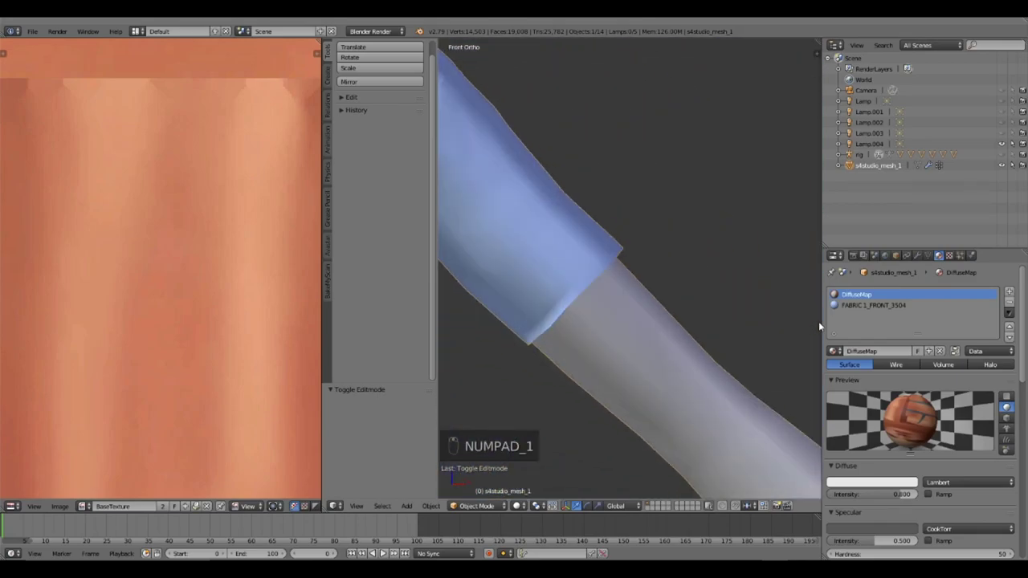
# Step: Select the right-arm sleeve's opening edge through its UV islands, extrude it and scale it to 0.016 to close the sleeve
pyautogui.scroll(-6, 819, 321)
pyautogui.scroll(5, 563, 290)
pyautogui.keyDown('shift'); pyautogui.moveTo(564, 290); pyautogui.dragTo(697, 306, button='middle'); pyautogui.keyUp('shift')
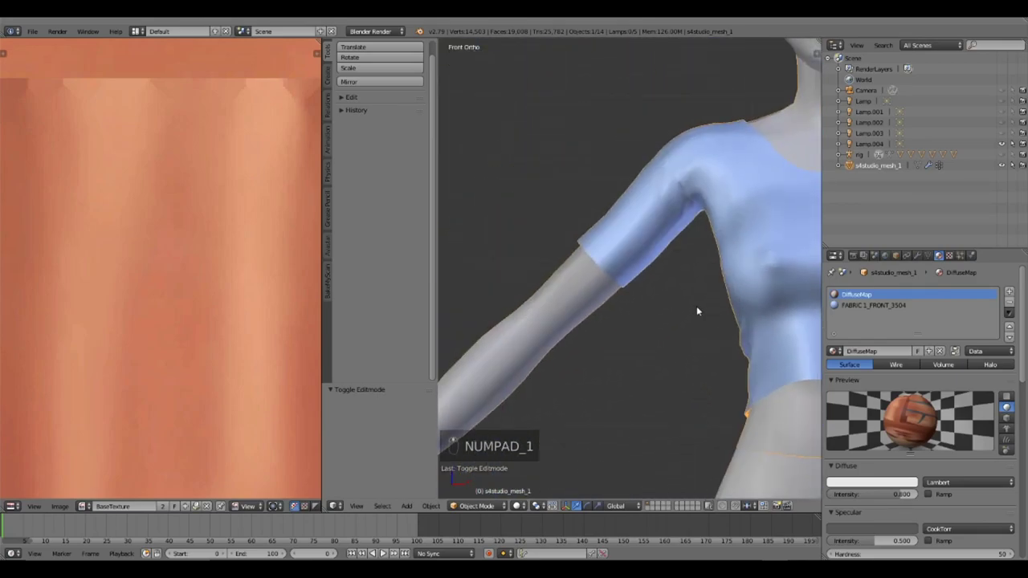
pyautogui.press('Tab')
pyautogui.scroll(4, 110, 264)
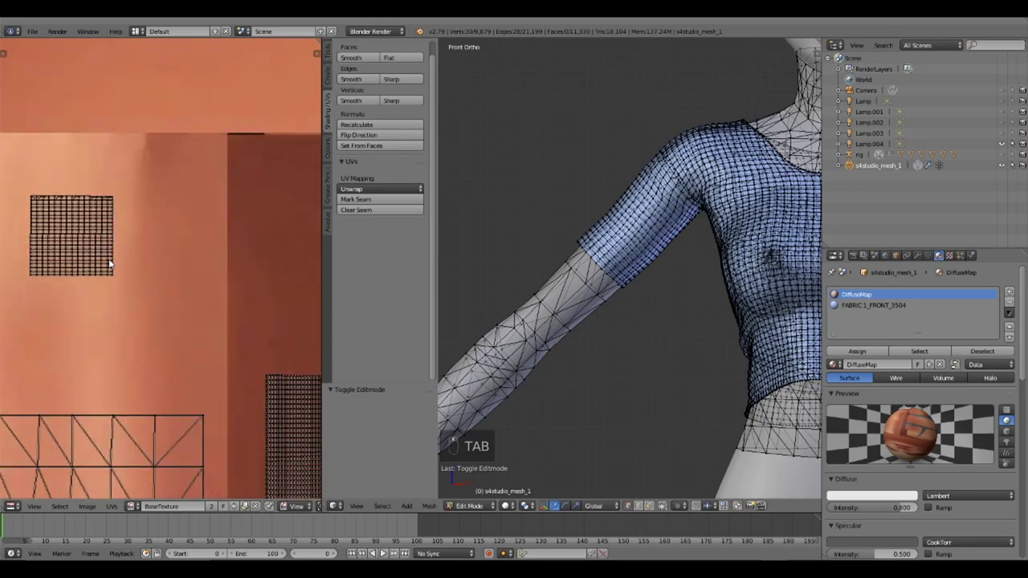
pyautogui.rightClick(228, 249)
pyautogui.press('b')
pyautogui.press('b')
pyautogui.moveTo(253, 258); pyautogui.dragTo(2, 246)
pyautogui.moveTo(500, 284); pyautogui.dragTo(610, 280, button='middle')
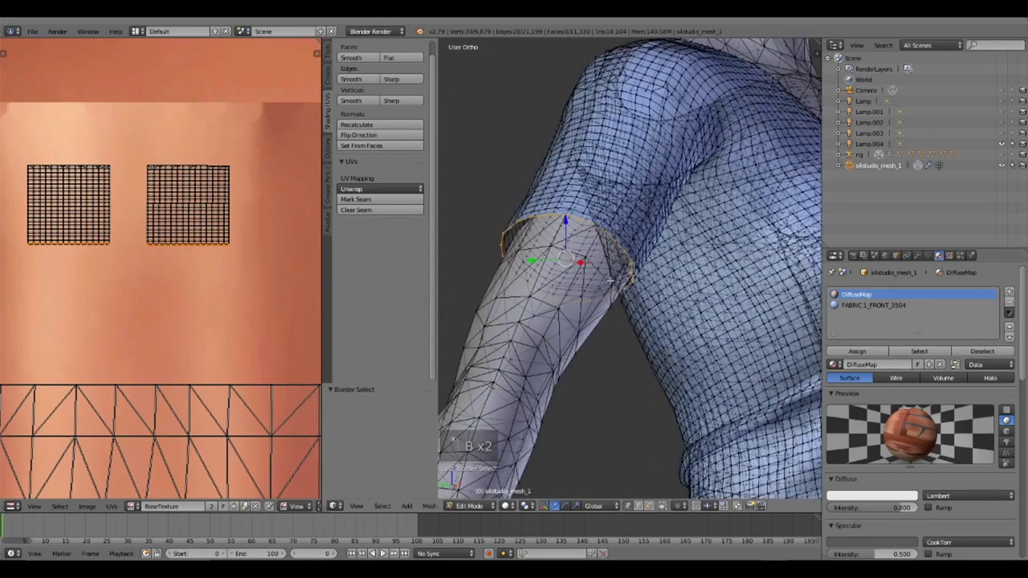
pyautogui.press('e')
pyautogui.press('s')
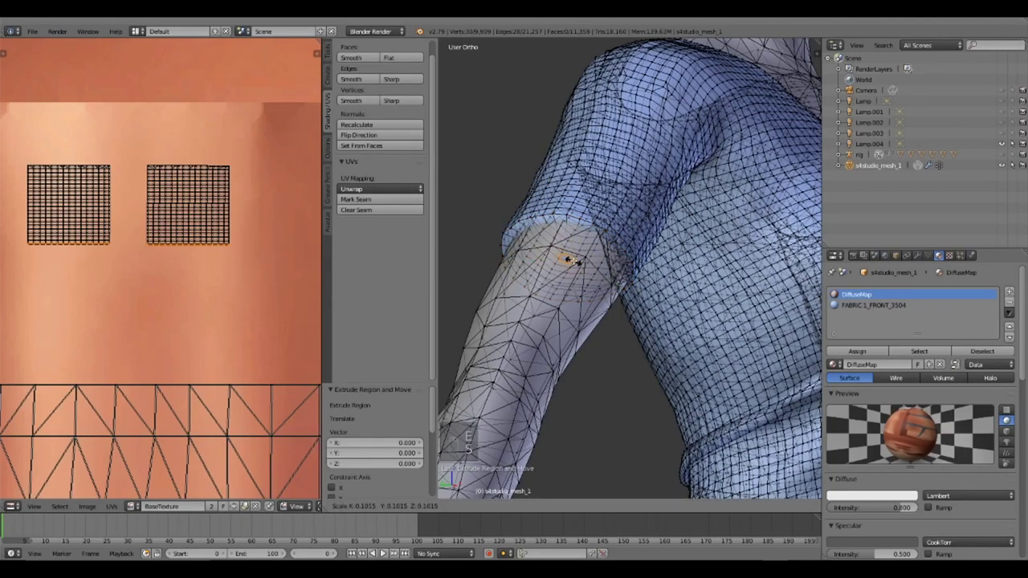
pyautogui.click(566, 258)
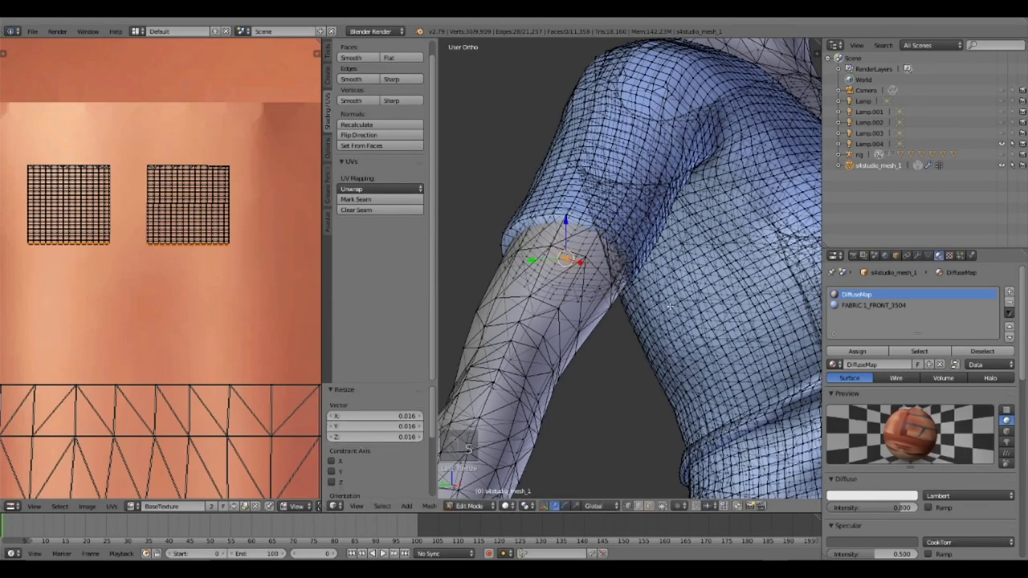
# Step: Examine the open hem at the shirt's waist from the front and from below, ending in Object Mode
pyautogui.press('KP_1')
pyautogui.scroll(-3, 670, 303)
pyautogui.keyDown('shift'); pyautogui.moveTo(649, 321); pyautogui.dragTo(605, 271, button='middle'); pyautogui.keyUp('shift')
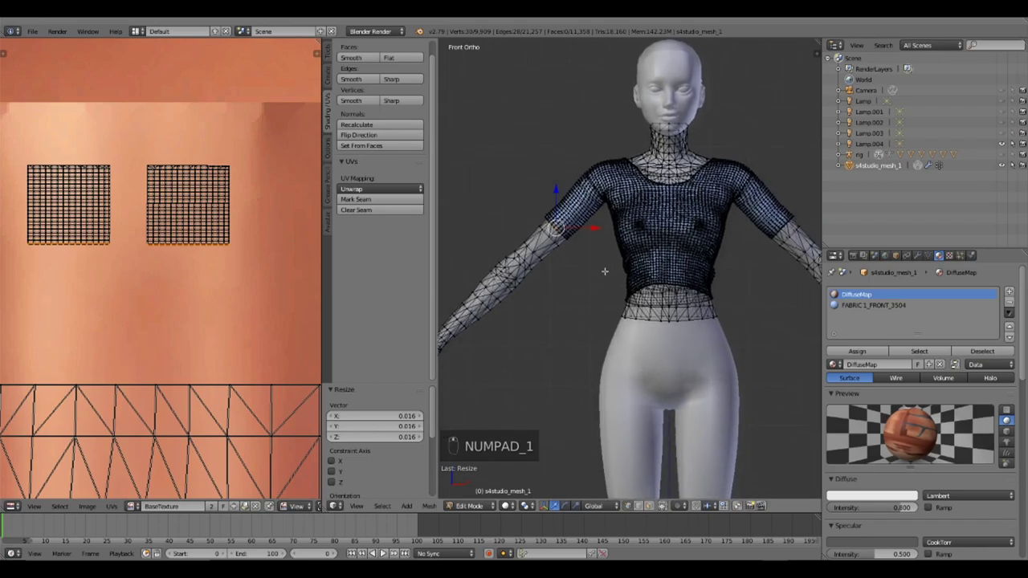
pyautogui.scroll(4, 605, 272)
pyautogui.scroll(-4, 224, 290)
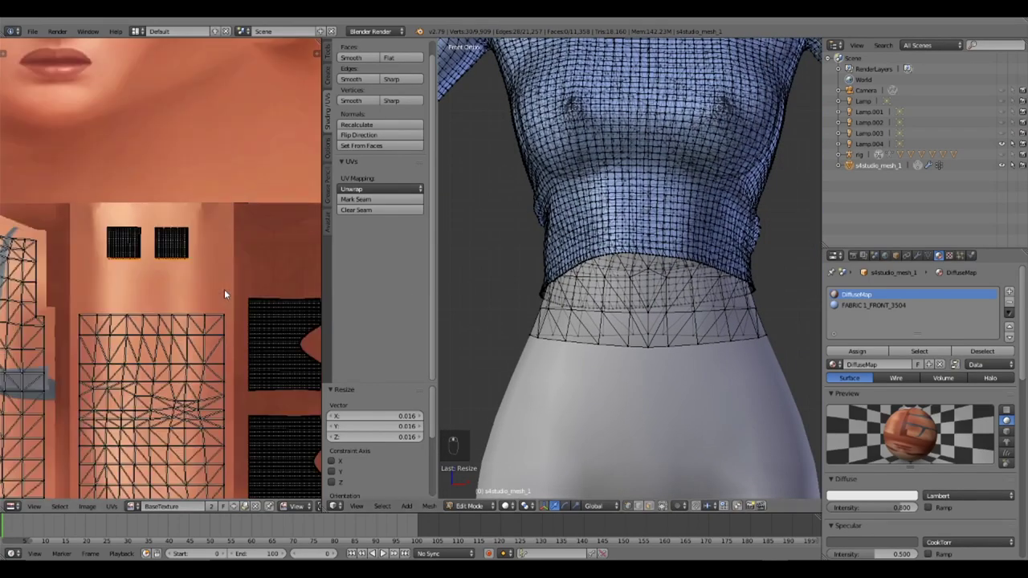
pyautogui.scroll(-3, 224, 290)
pyautogui.scroll(-1, 916, 362)
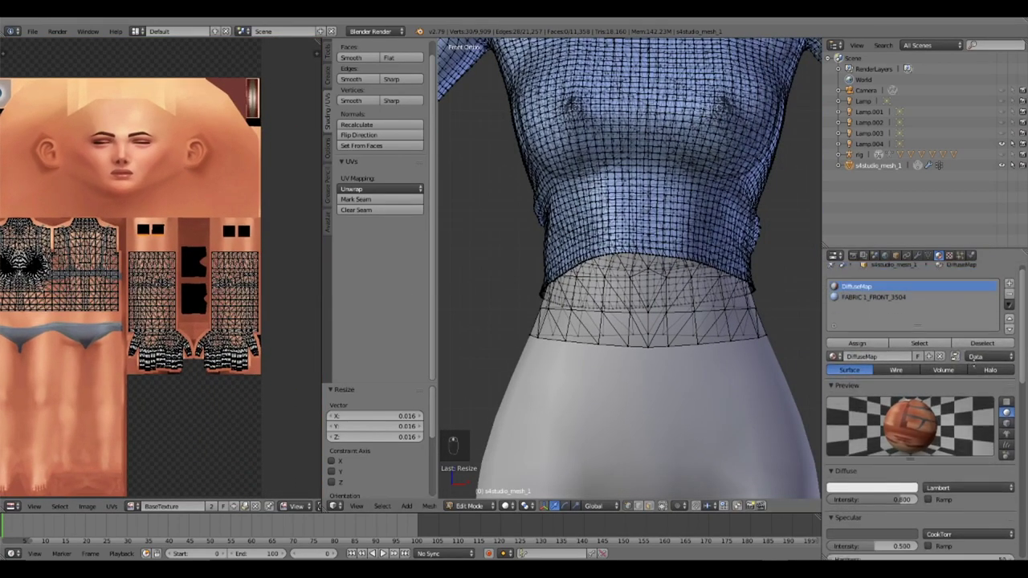
pyautogui.moveTo(627, 338); pyautogui.dragTo(627, 193, button='middle')
pyautogui.press('Tab')
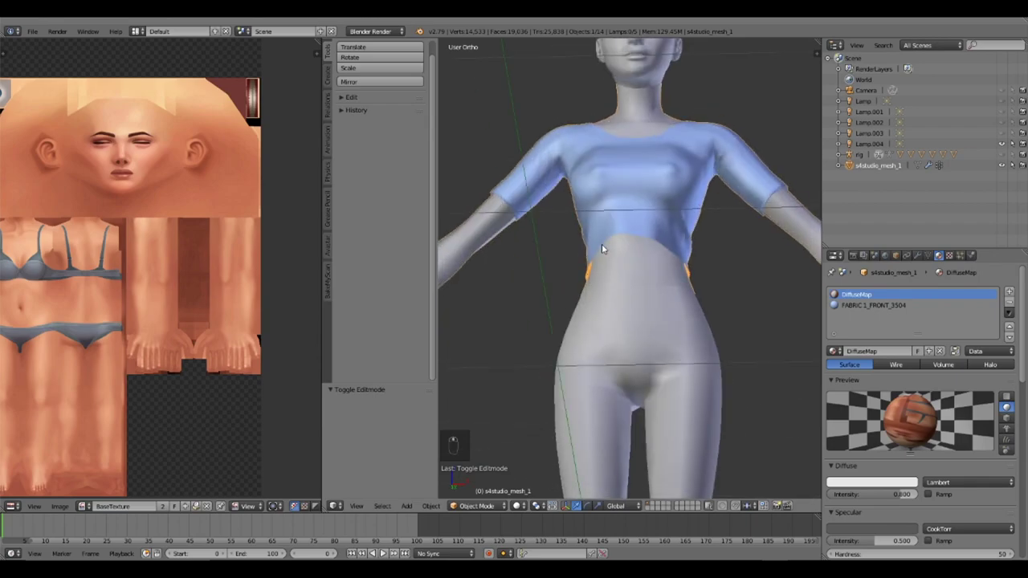
# Step: Try to close the shirt's waist by selecting the hem edge through its UV islands, extruding it and scaling it to its centre
pyautogui.press('Tab')
pyautogui.scroll(4, 215, 279)
pyautogui.moveTo(215, 279); pyautogui.dragTo(193, 442, button='middle')
pyautogui.scroll(3, 155, 224)
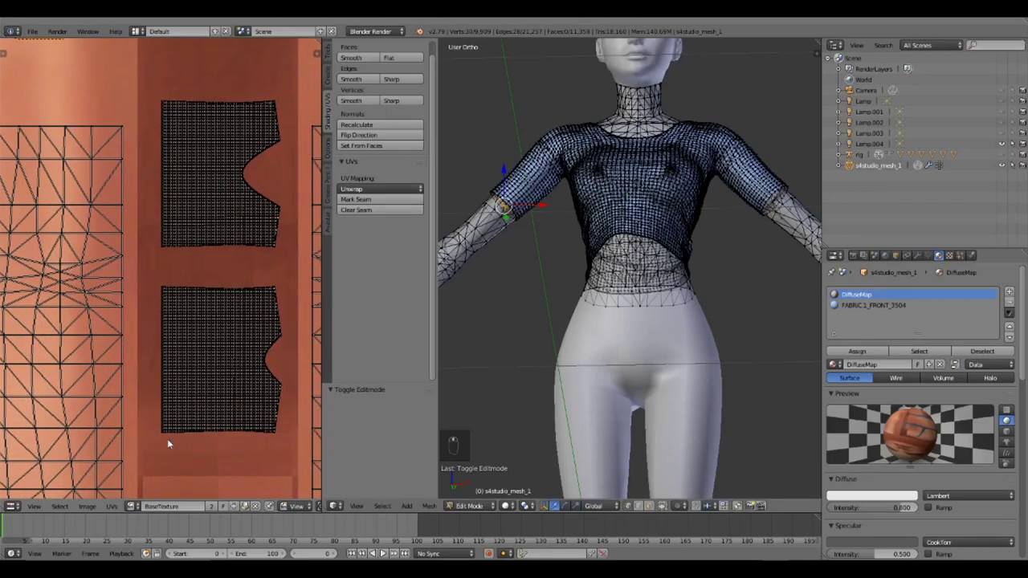
pyautogui.press('b')
pyautogui.moveTo(138, 89); pyautogui.dragTo(163, 480)
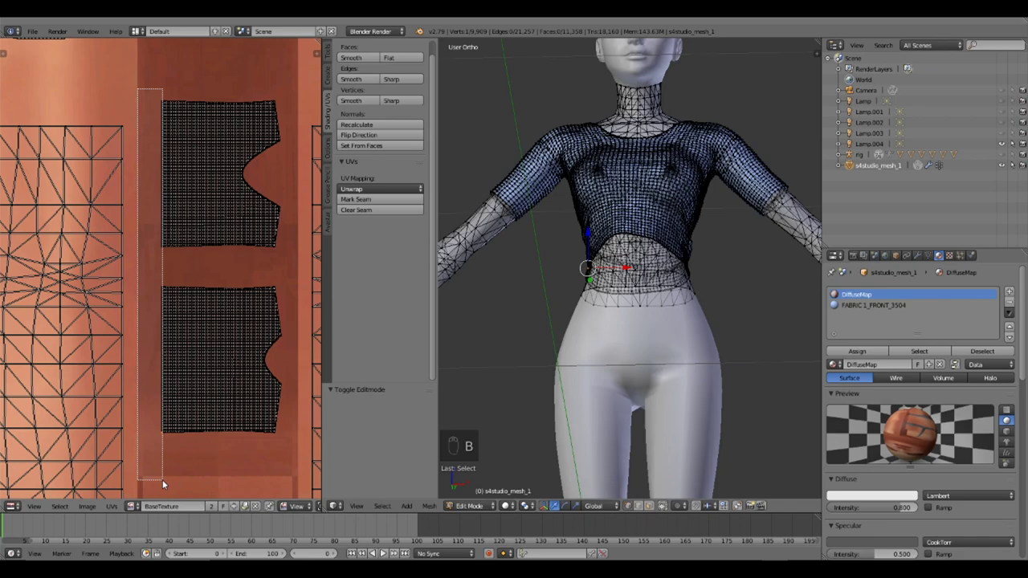
pyautogui.press('KP_Decimal')
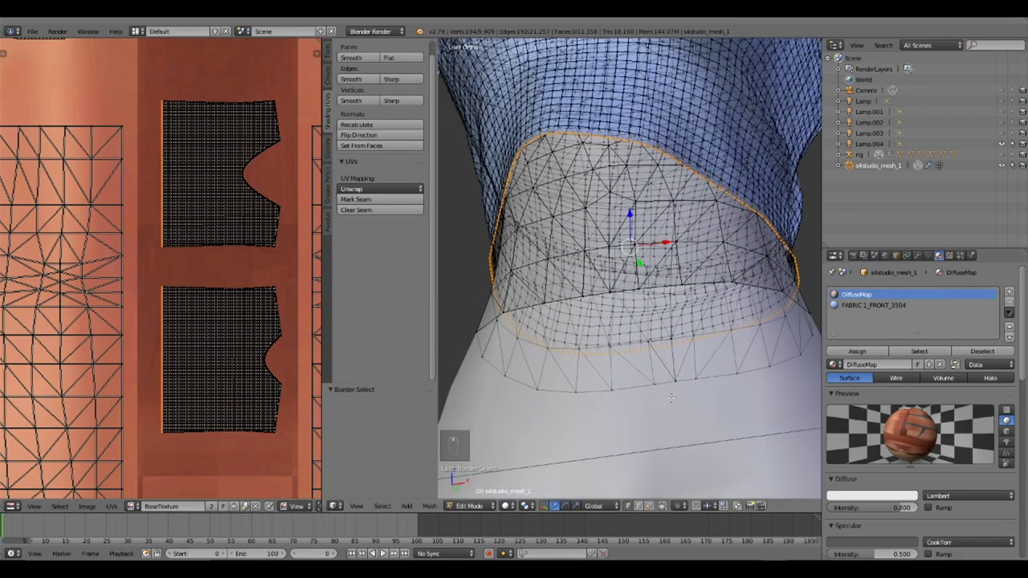
pyautogui.press('e')
pyautogui.press('s')
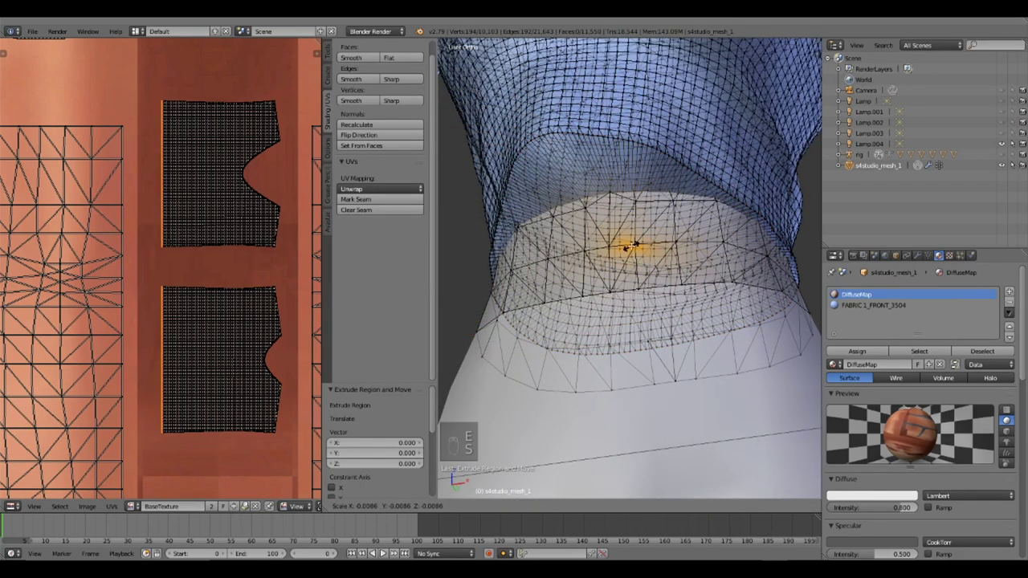
pyautogui.click(628, 246)
# Step: Check the closed waist in Object Mode and undo the hem extrusion
pyautogui.press('Tab')
pyautogui.scroll(-5, 605, 300)
pyautogui.moveTo(606, 301); pyautogui.dragTo(634, 367, button='middle')
pyautogui.hotkey('ctrl', 'z')
pyautogui.scroll(5, 633, 372)
pyautogui.moveTo(620, 298); pyautogui.dragTo(651, 341, button='middle')
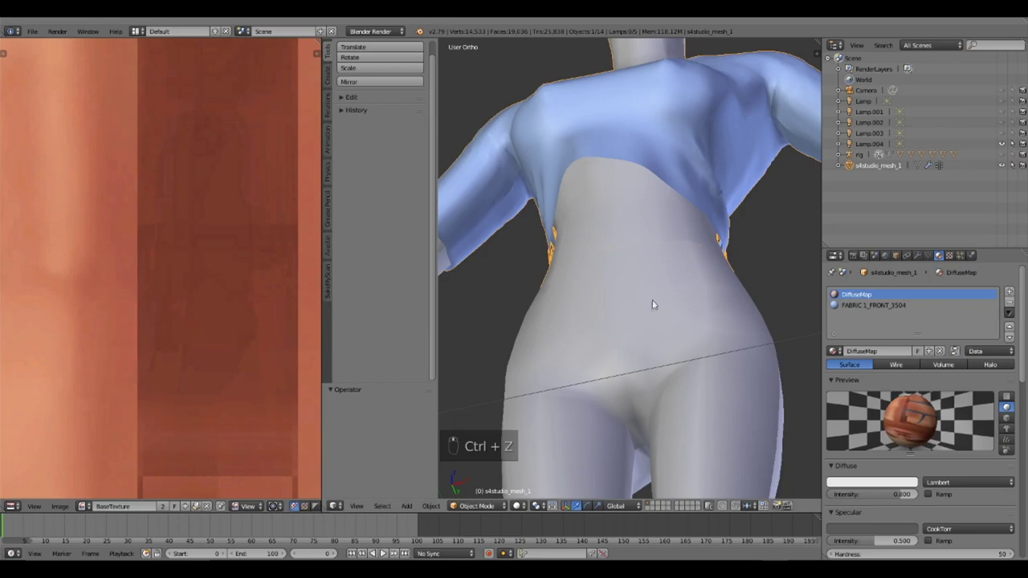
# Step: Select the front and back shirt body through its two UV islands and separate the selection into its own object
pyautogui.scroll(-3, 207, 275)
pyautogui.press('Tab')
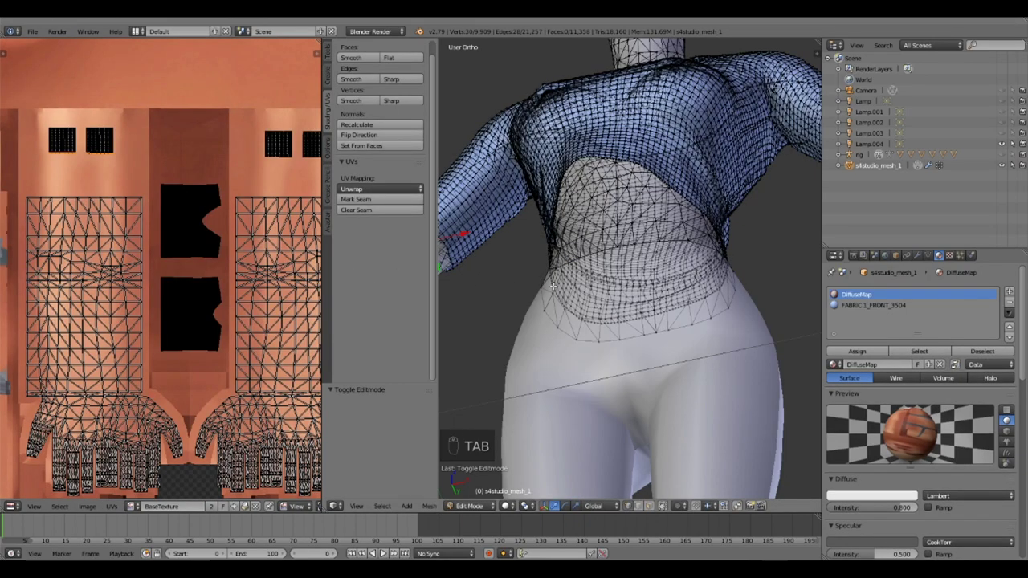
pyautogui.rightClick(209, 334)
pyautogui.press('b')
pyautogui.press('b')
pyautogui.moveTo(231, 363); pyautogui.dragTo(151, 173)
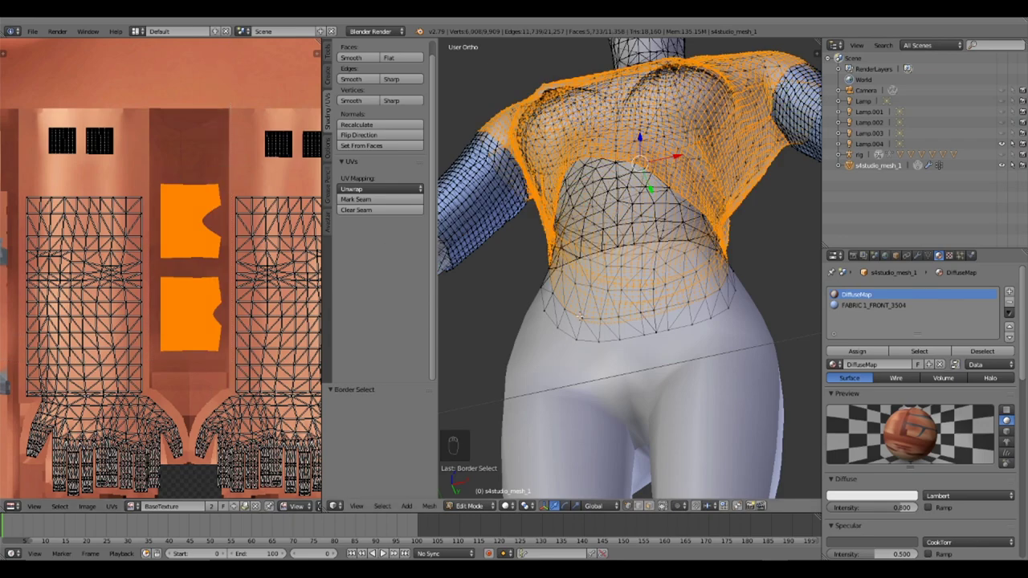
pyautogui.press('KP_1')
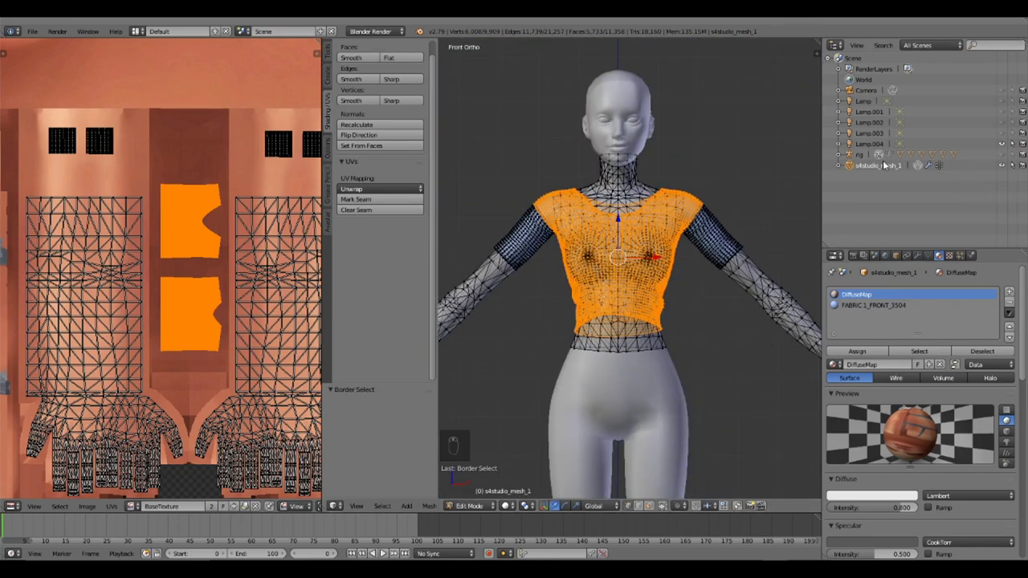
pyautogui.press('p')
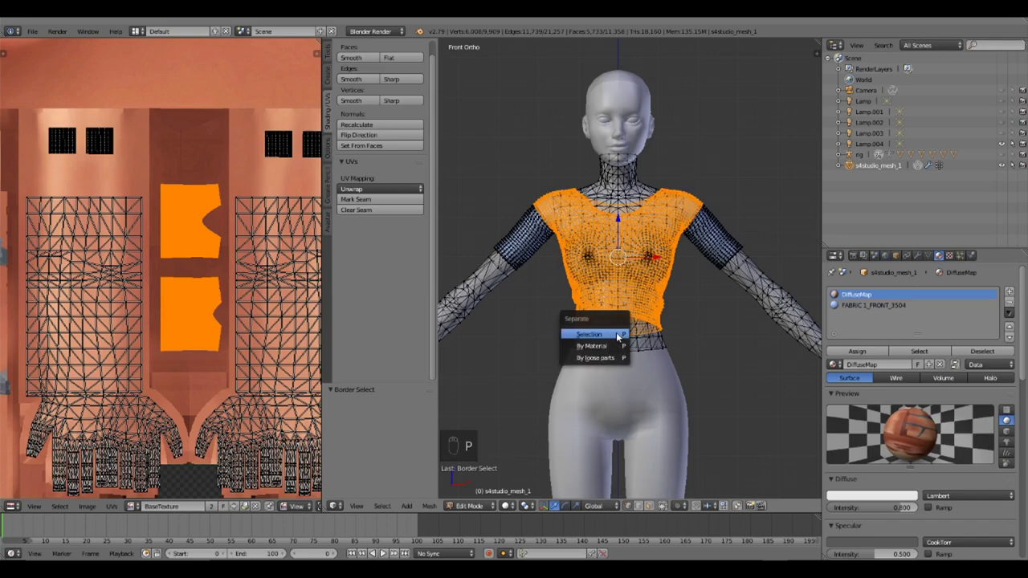
pyautogui.click(587, 335)
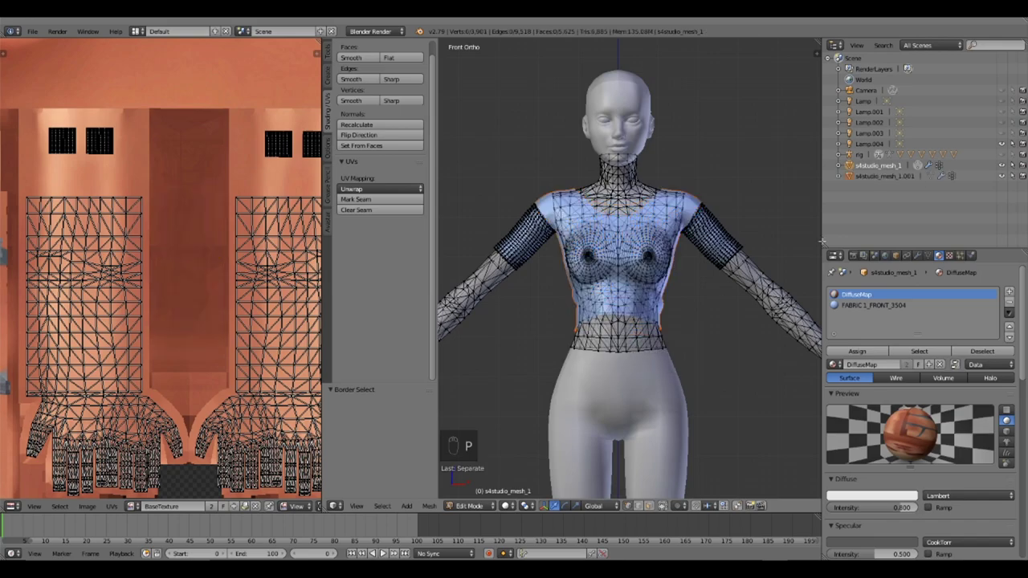
# Step: Copy and paste the separated shirt body s4studio_mesh_1.001, and delete the pasted extras bone_bone_shape.001 and rig.001
pyautogui.click(895, 175)
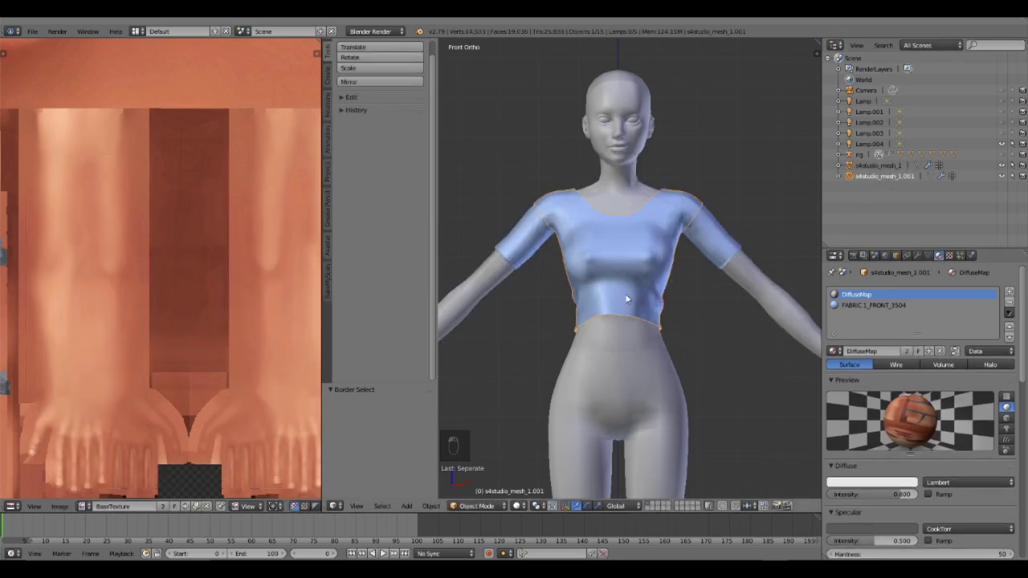
pyautogui.hotkey('ctrl', 'c')
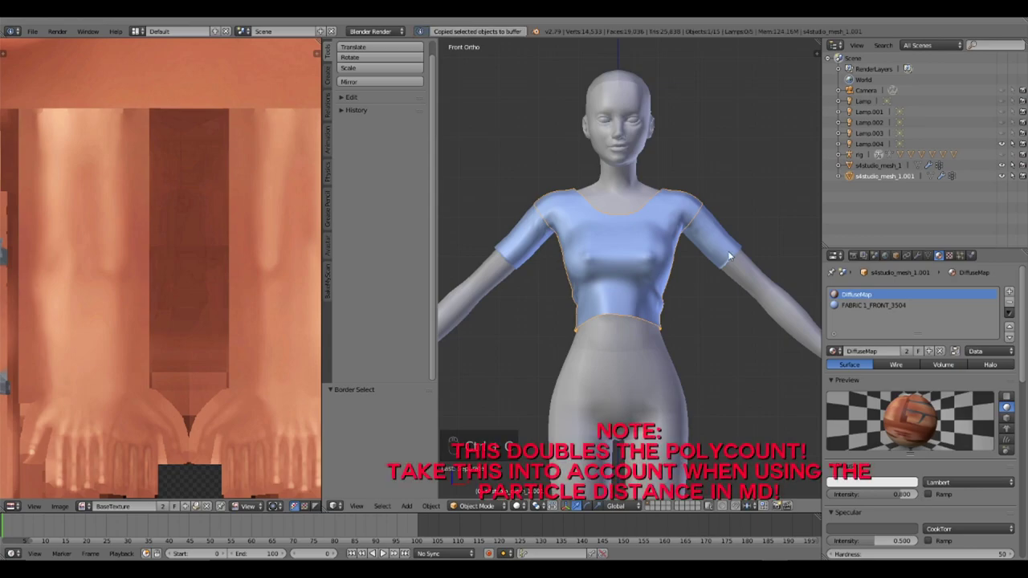
pyautogui.hotkey('ctrl', 'v')
pyautogui.hotkey('ctrl', 'alt', 'z')
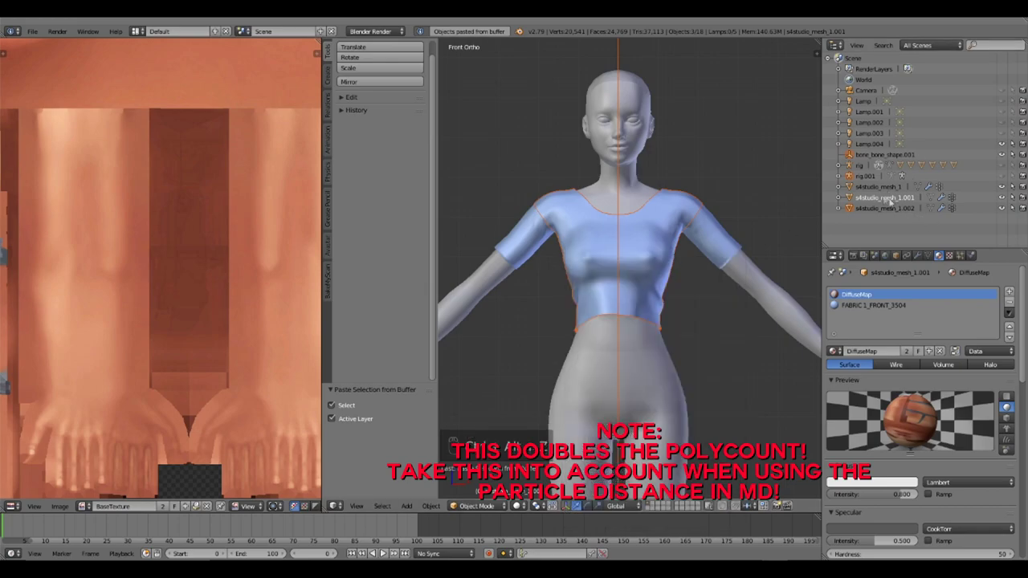
pyautogui.rightClick(874, 155)
pyautogui.click(874, 155)
pyautogui.rightClick(867, 165)
pyautogui.click(856, 175)
# Step: Join the shirt body s4studio_mesh_1.001 back into s4studio_mesh_1 and open the mesh data properties
pyautogui.click(894, 188)
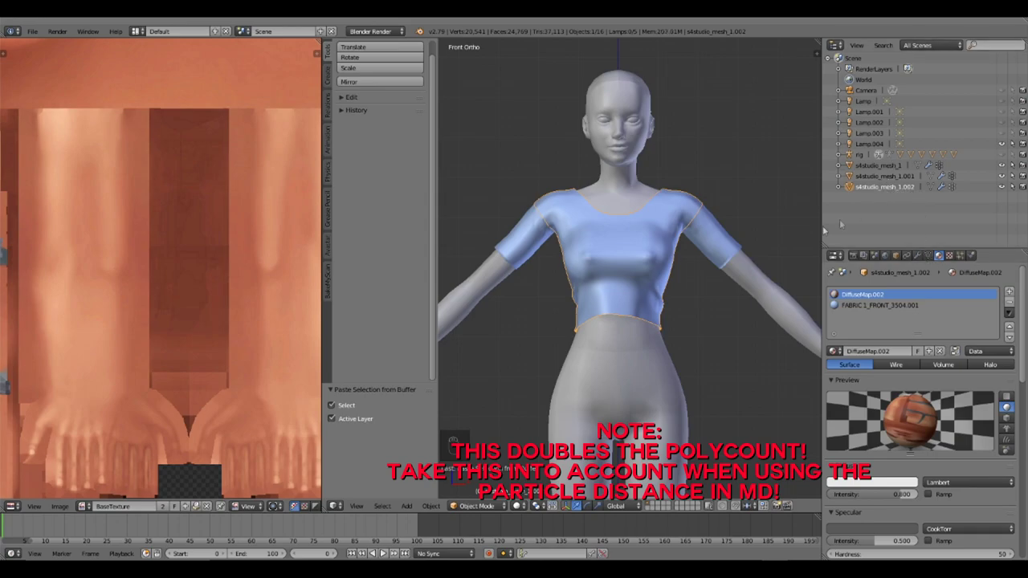
pyautogui.hotkey('ctrl', 'j')
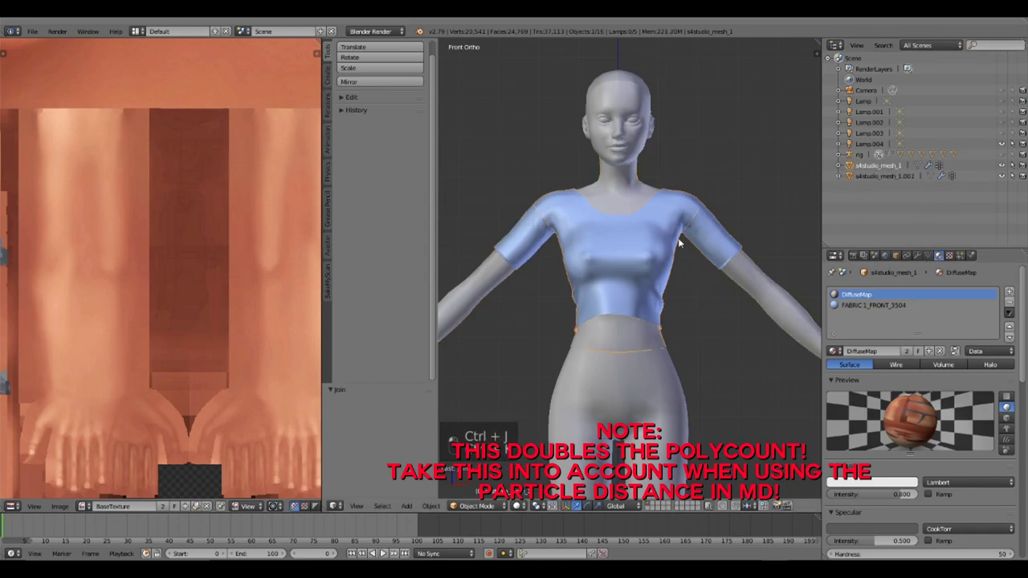
pyautogui.click(928, 256)
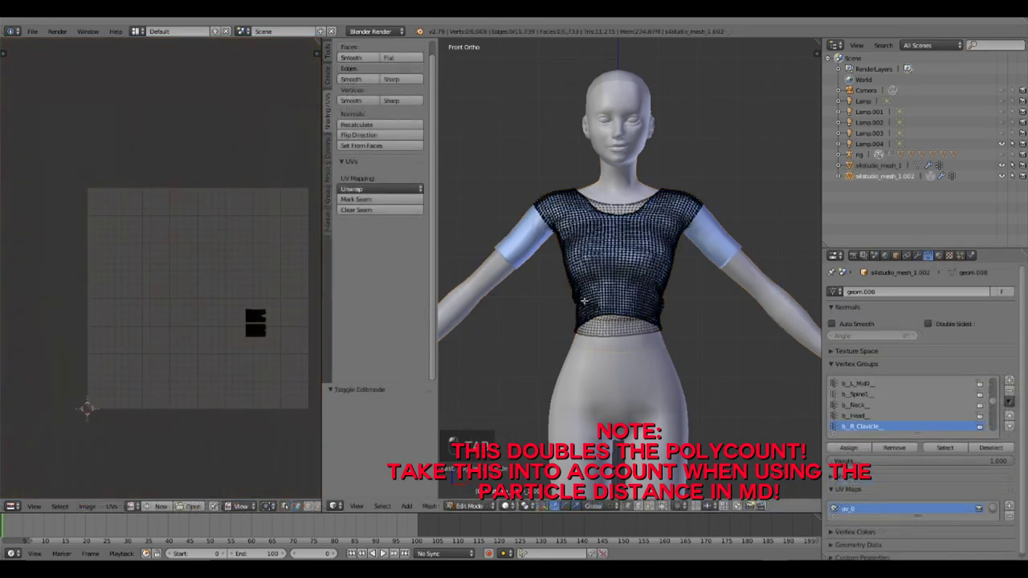
# Step: Select the entire duplicate shirt body s4studio_mesh_1.002 in Edit Mode and apply Flip Normals to it
pyautogui.press('a')
pyautogui.scroll(-5, 160, 266)
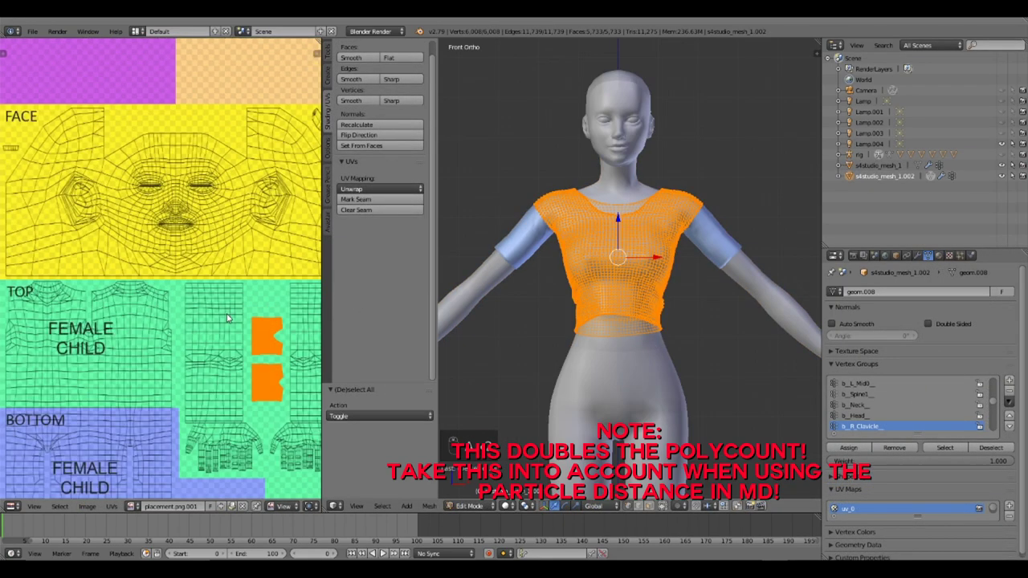
pyautogui.press('Tab')
pyautogui.press('Tab')
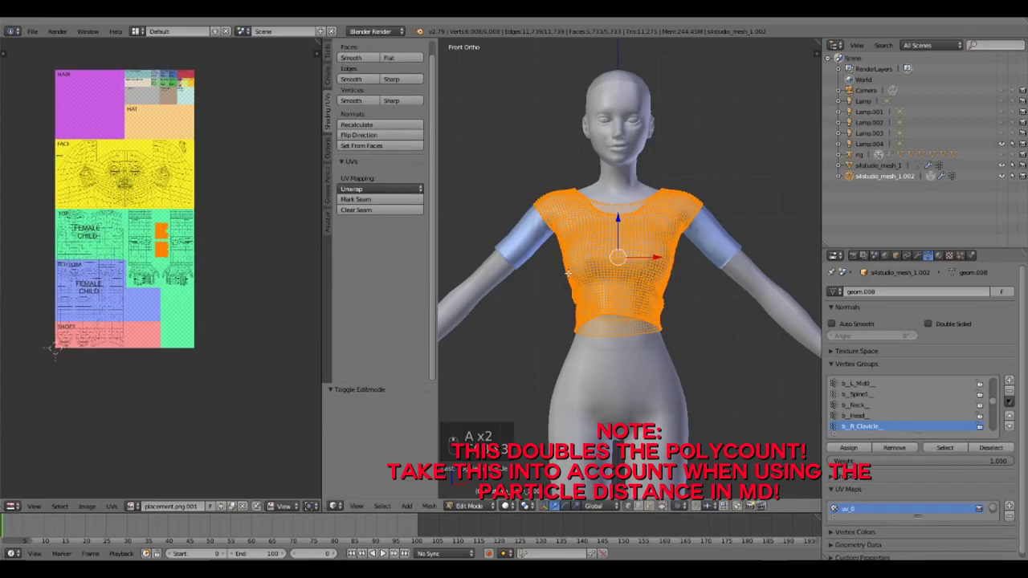
pyautogui.press('a')
pyautogui.press('a')
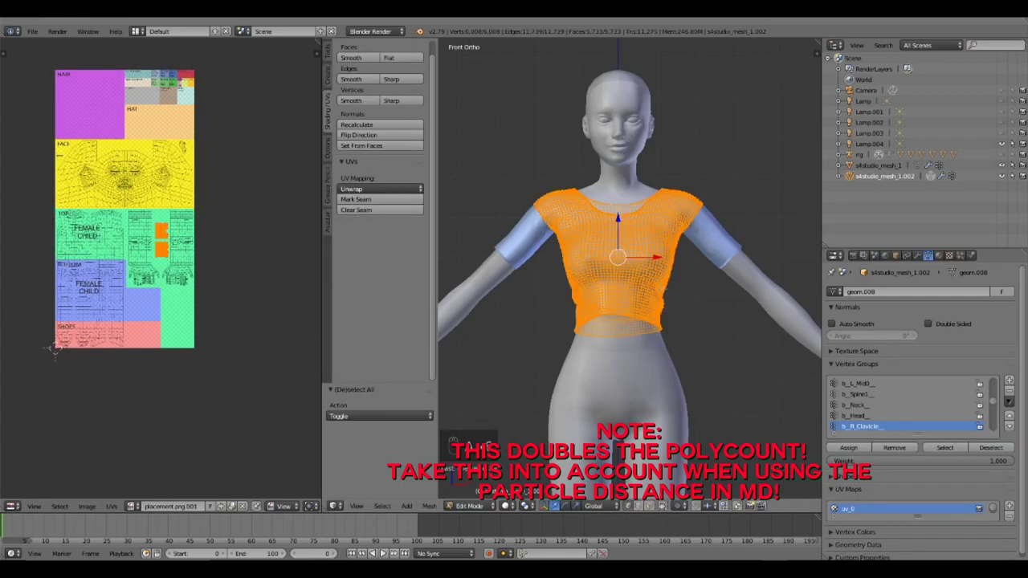
pyautogui.scroll(3, 625, 291)
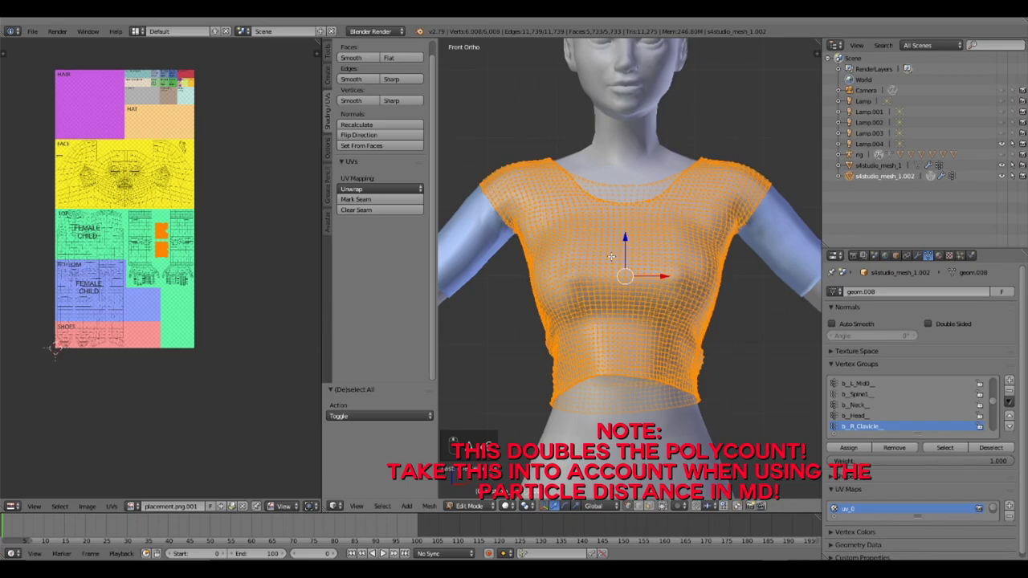
pyautogui.press('space')
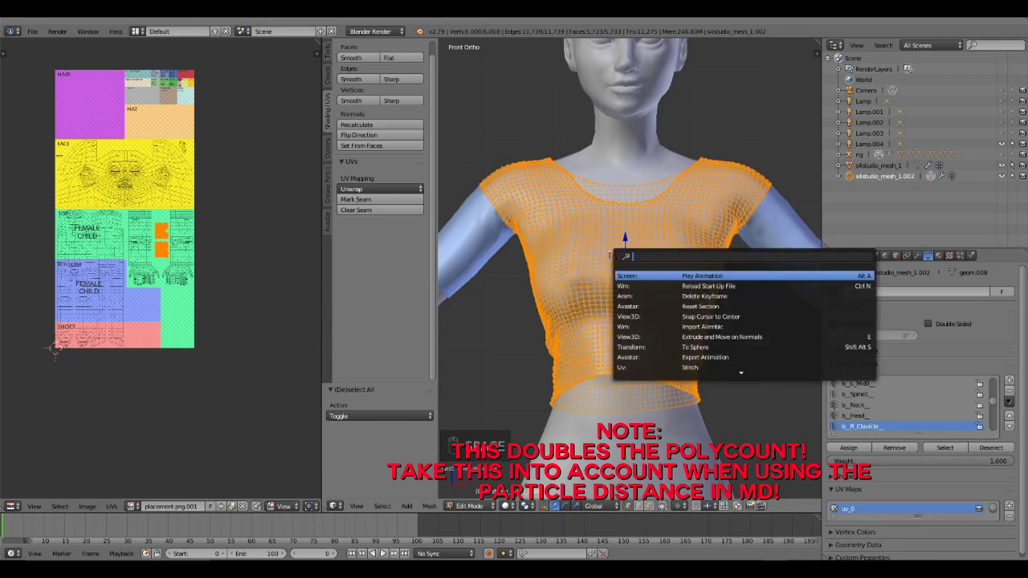
pyautogui.write('flip nor')
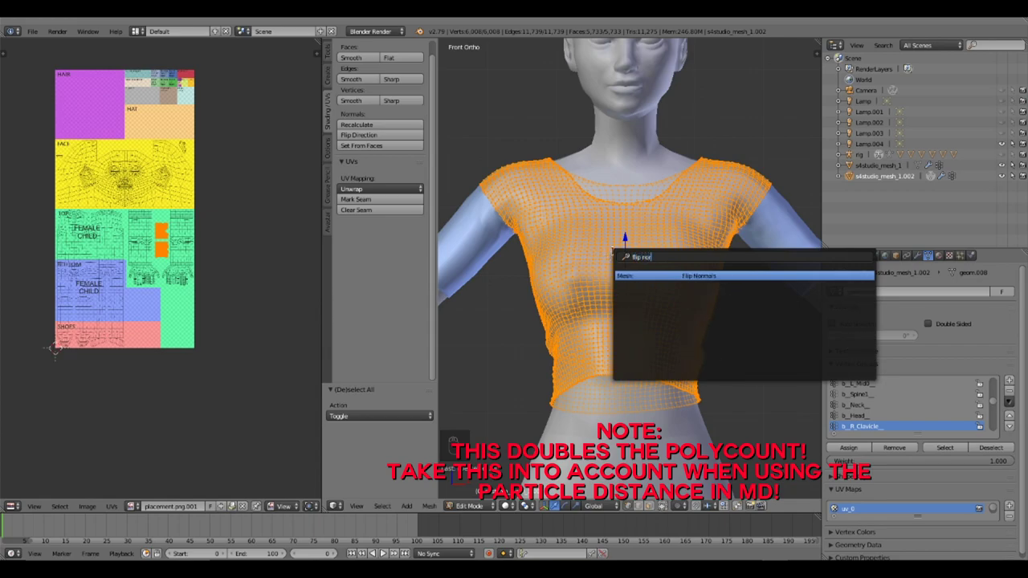
pyautogui.press('Return')
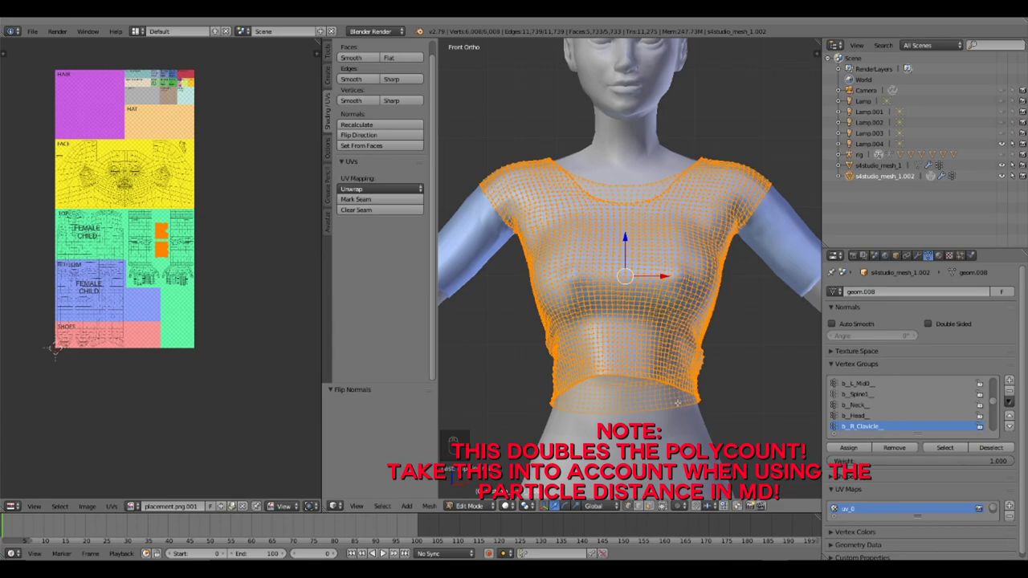
# Step: Return to Object Mode and join the flipped shirt copy s4studio_mesh_1.002 into s4studio_mesh_1
pyautogui.press('Tab')
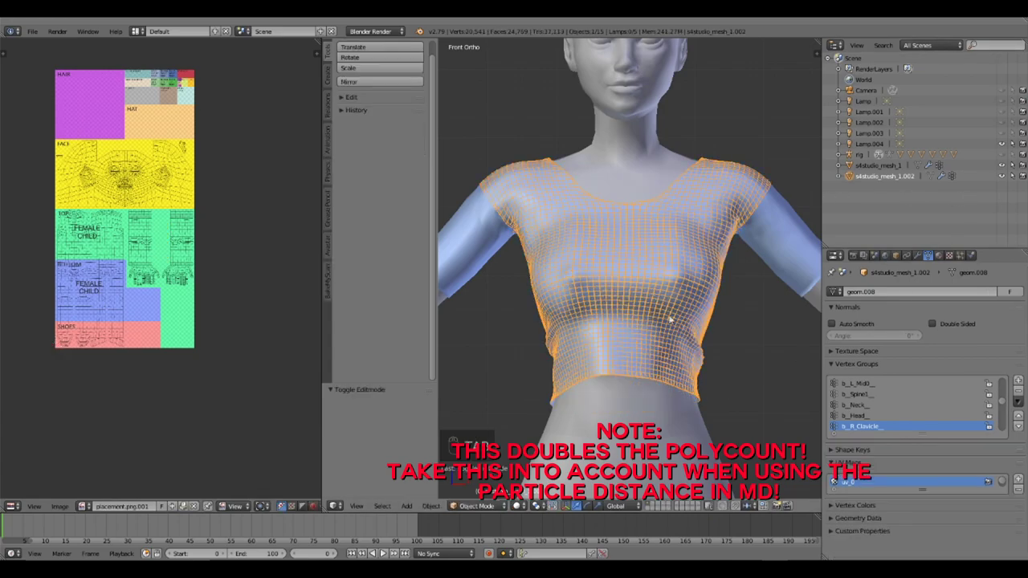
pyautogui.moveTo(656, 295); pyautogui.dragTo(643, 341, button='middle')
pyautogui.press('KP_1')
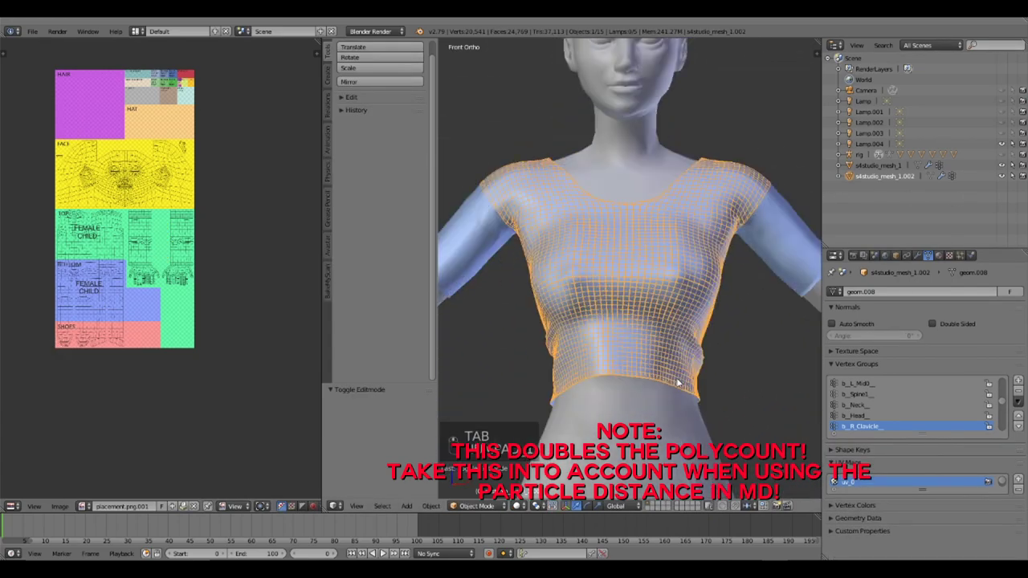
pyautogui.moveTo(743, 371); pyautogui.dragTo(581, 379, button='middle')
pyautogui.press('KP_1')
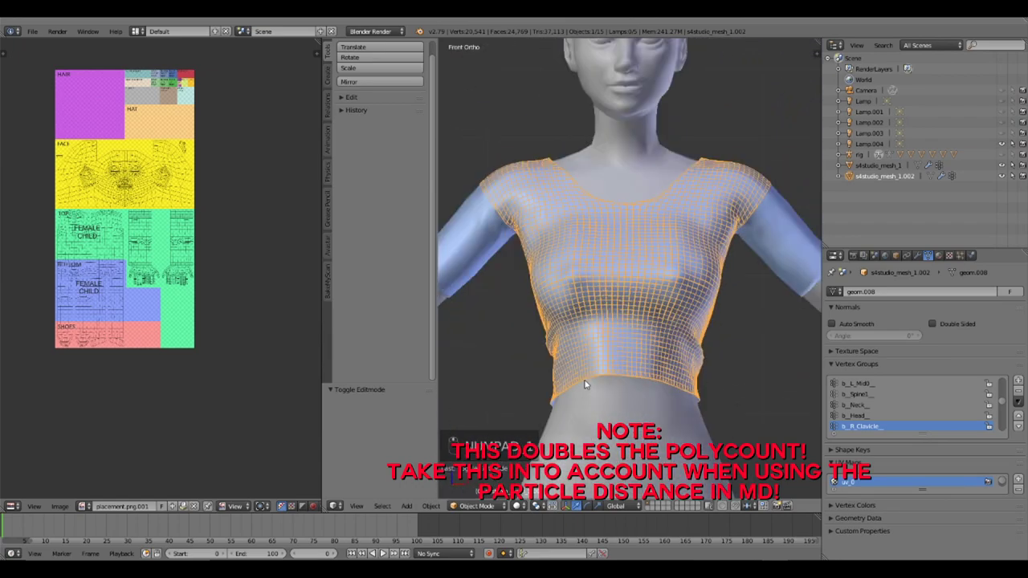
pyautogui.click(881, 166)
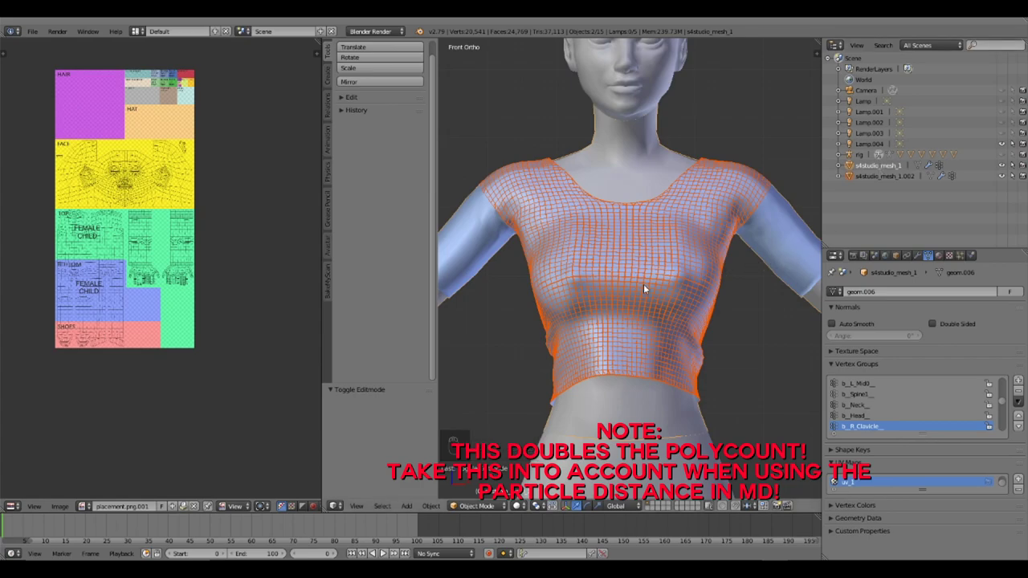
pyautogui.hotkey('ctrl', 'j')
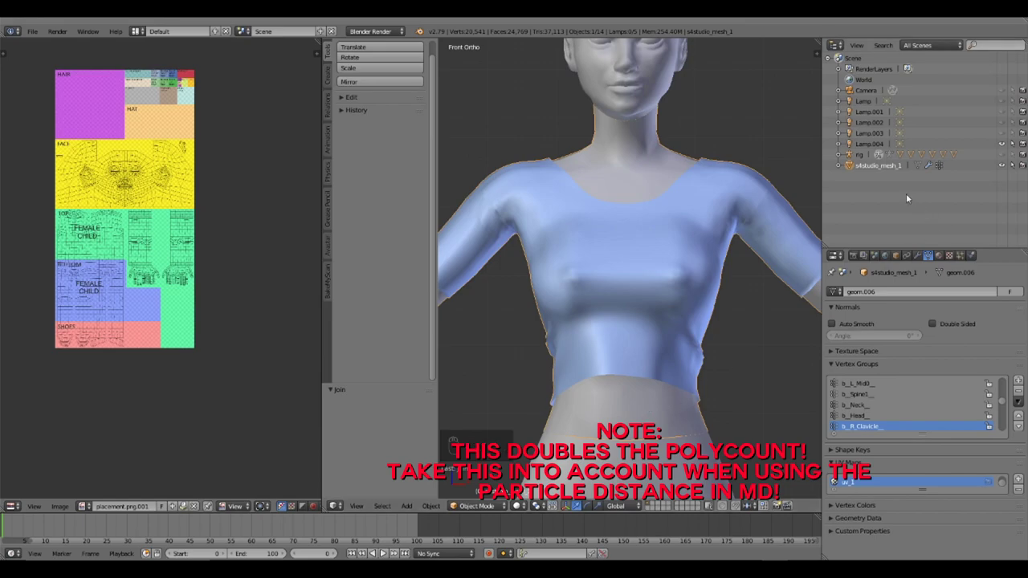
pyautogui.moveTo(710, 349); pyautogui.dragTo(470, 418, button='middle')
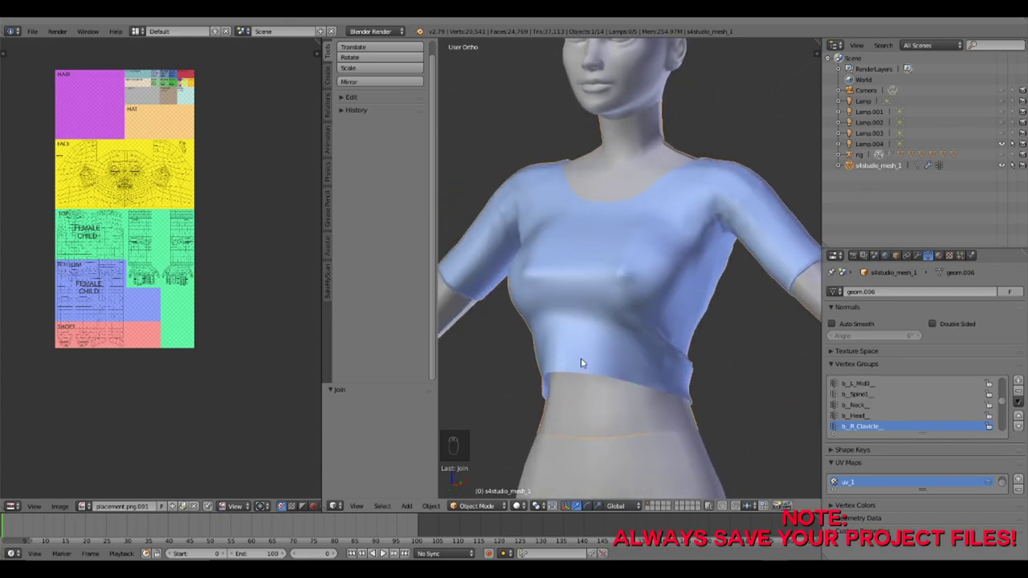
pyautogui.press('KP_1')
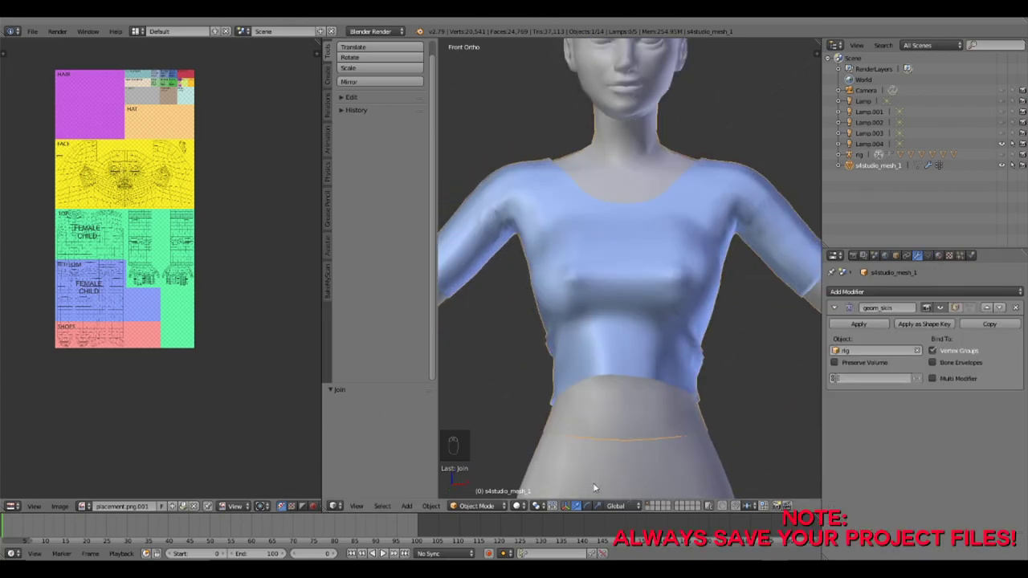
# Step: Switch to Sims 4 Studio and import 4.blend as the mesh for LOD 0
pyautogui.hotkey('alt', 'Tab')
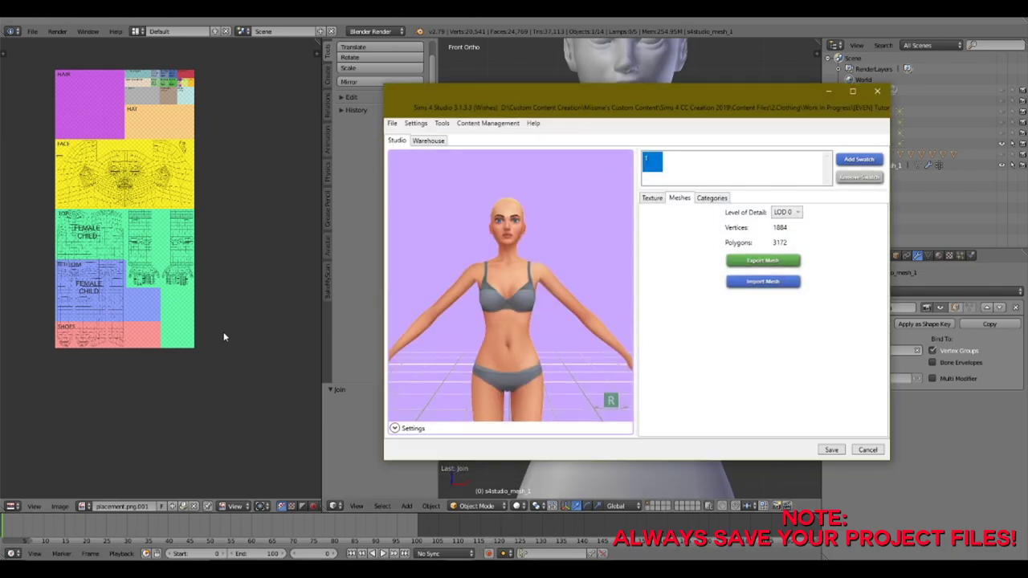
pyautogui.click(747, 283)
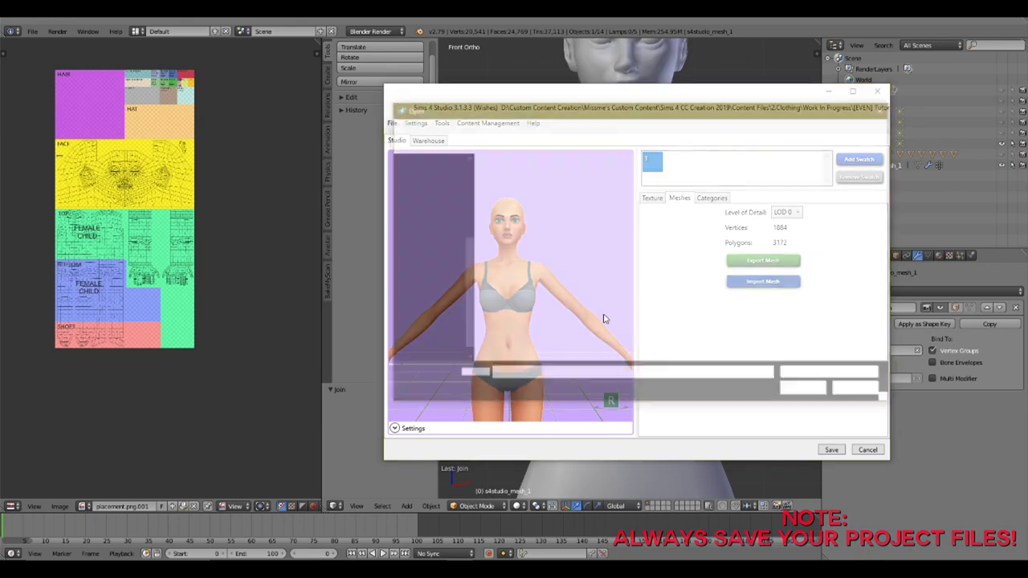
pyautogui.click(544, 231)
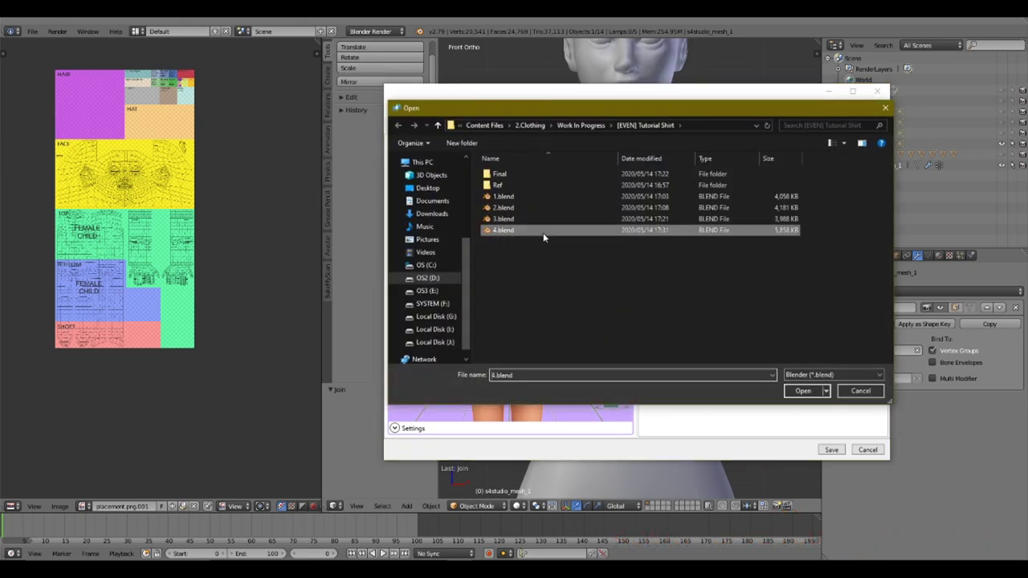
pyautogui.click(803, 390)
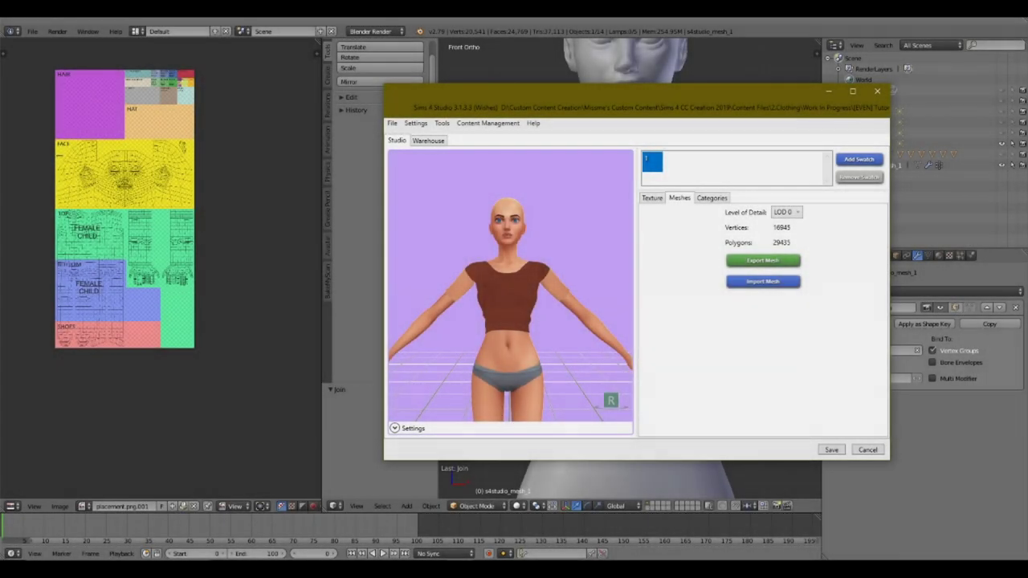
# Step: Examine the imported shirt in the Sim preview, close up and from several angles, and reset the rotation
pyautogui.moveTo(434, 385); pyautogui.dragTo(520, 395)
pyautogui.click(611, 399)
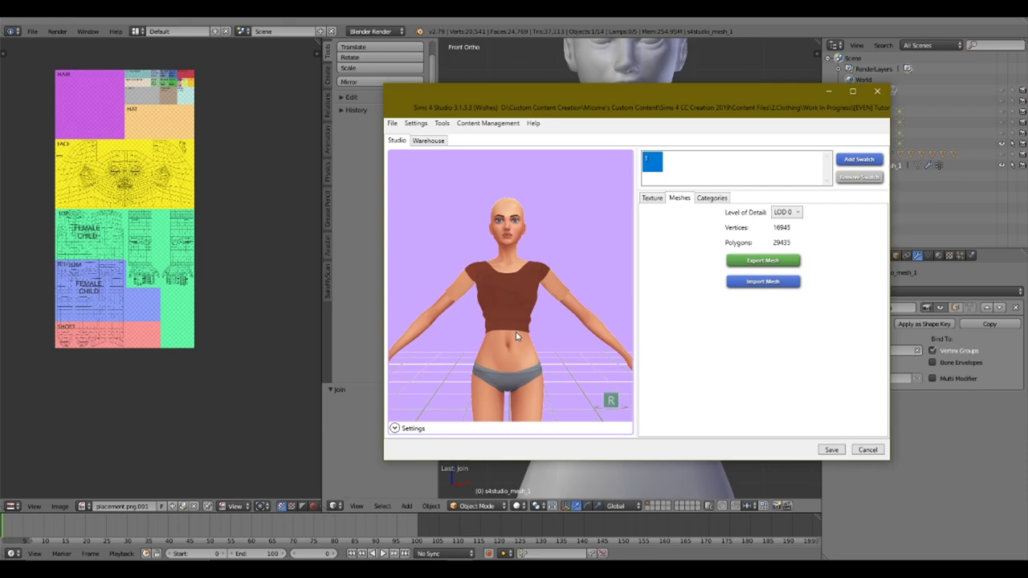
pyautogui.scroll(2, 540, 303)
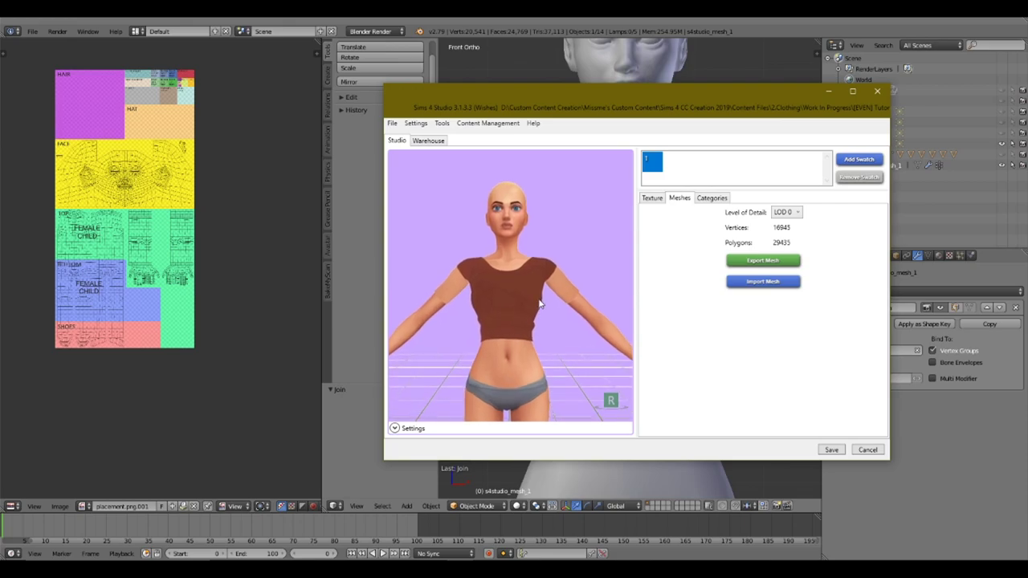
pyautogui.scroll(2, 500, 286)
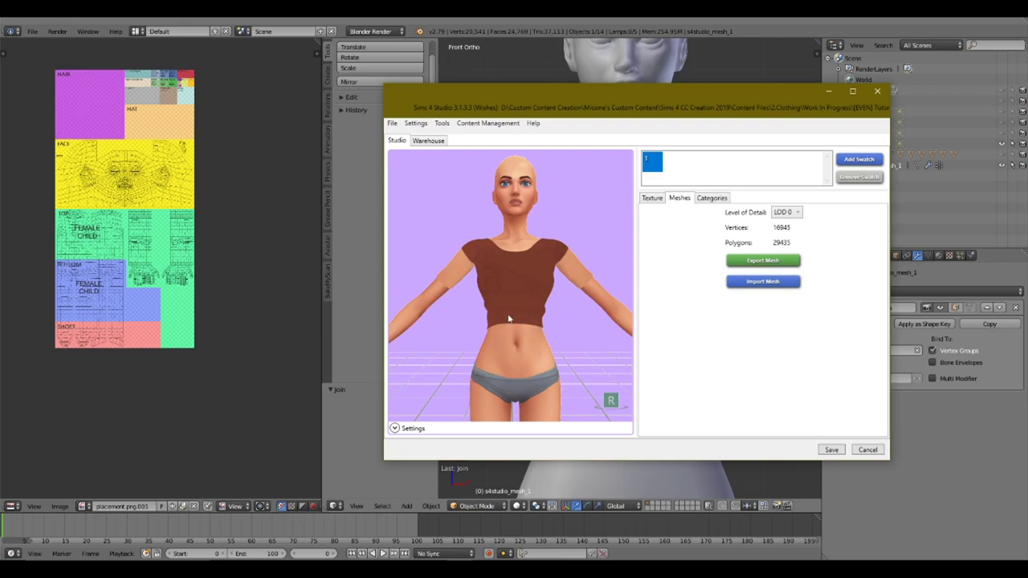
pyautogui.moveTo(505, 301); pyautogui.dragTo(592, 379, button='right')
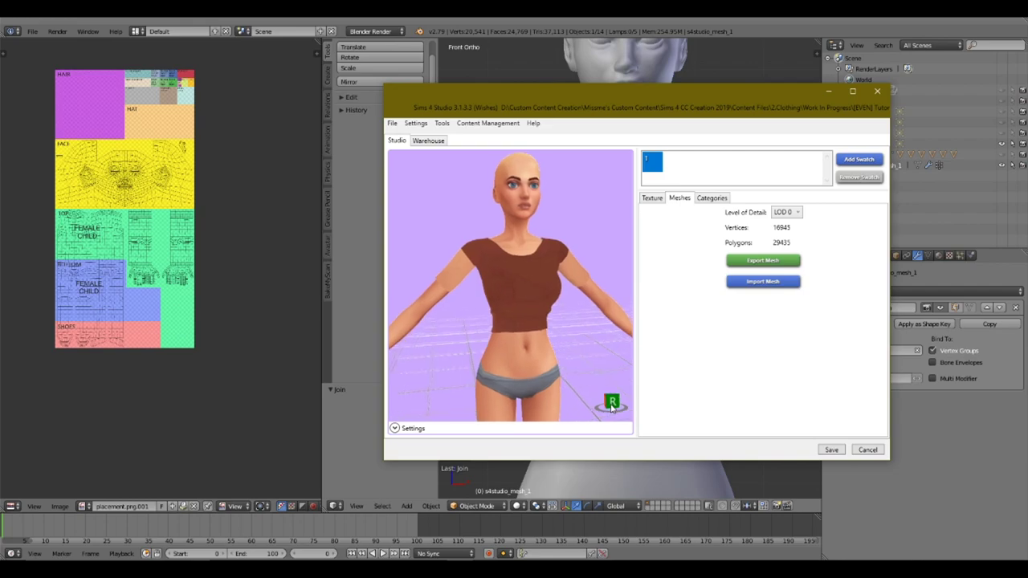
pyautogui.click(610, 401)
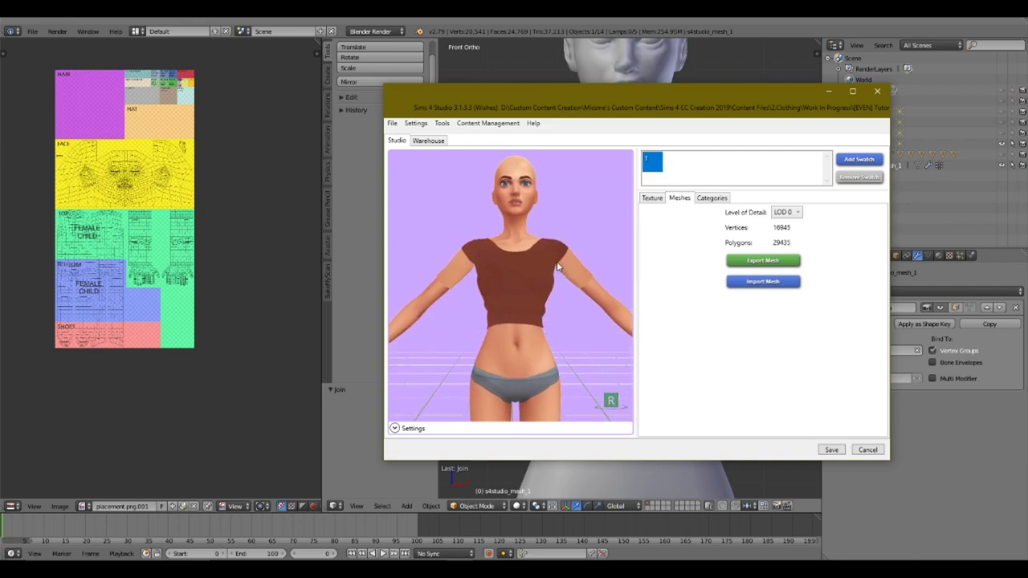
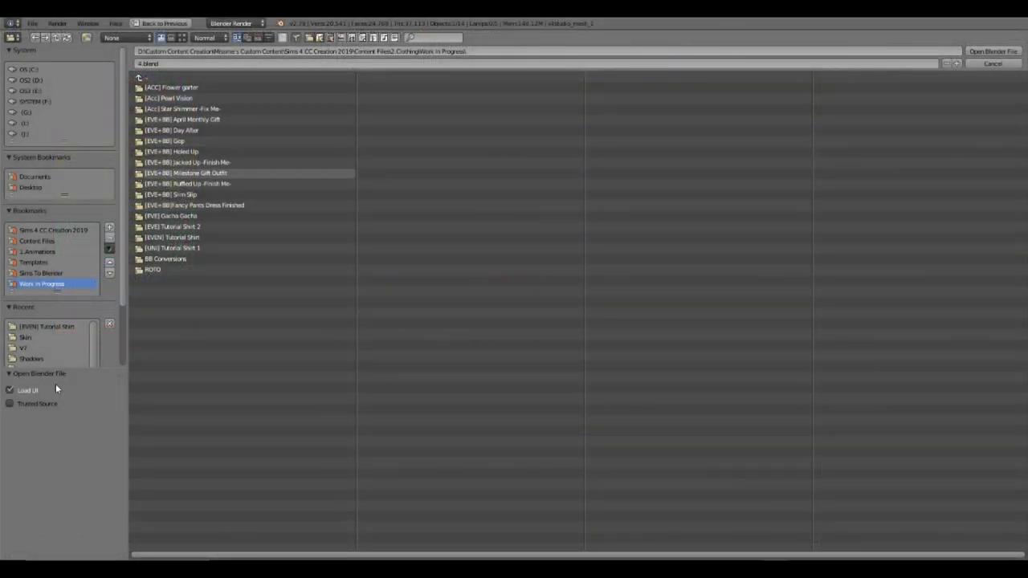
# Step: Open the bake lighting scene from the Textures subfolder of the Templates folder
pyautogui.click(142, 77)
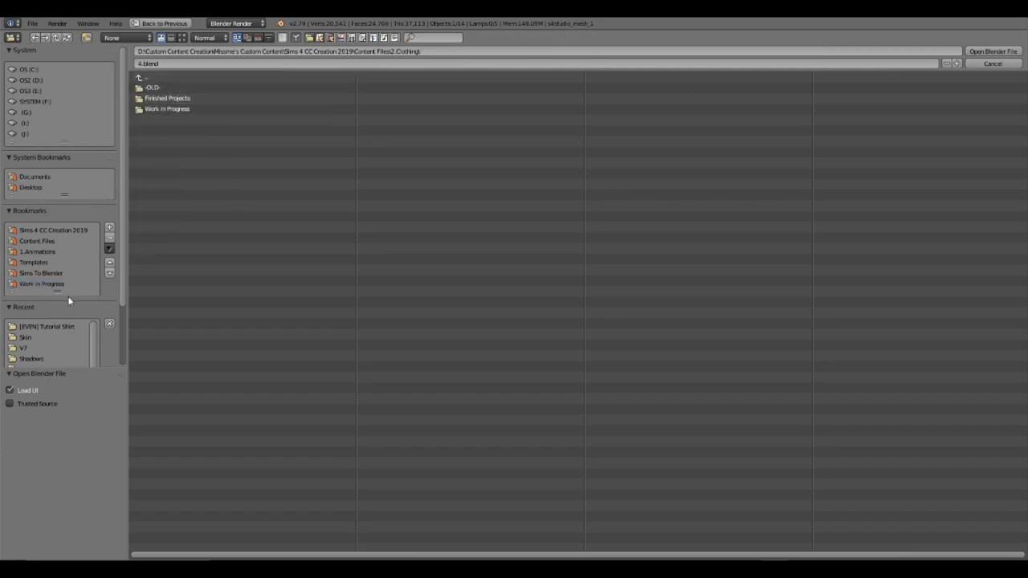
pyautogui.click(37, 241)
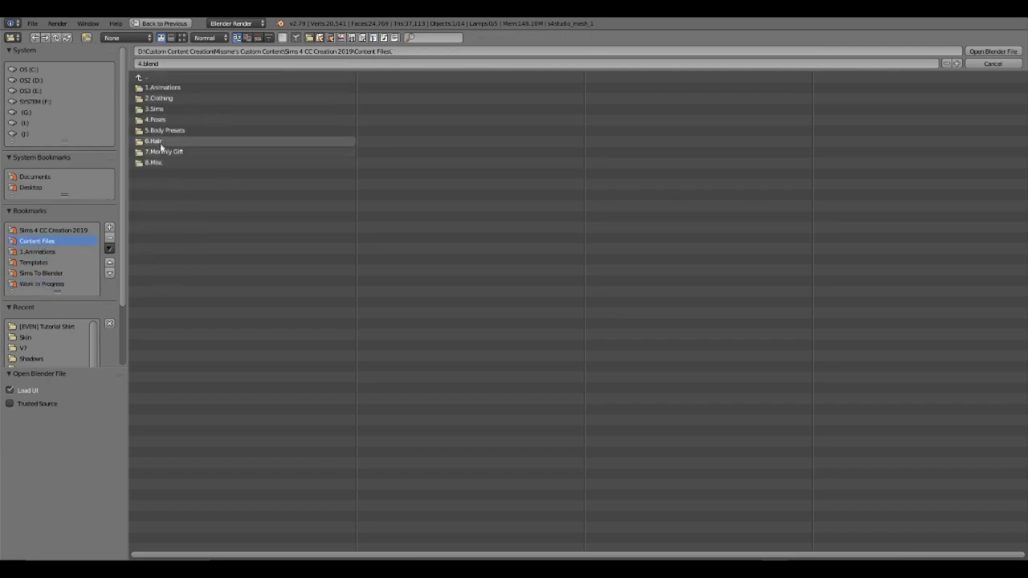
pyautogui.click(34, 262)
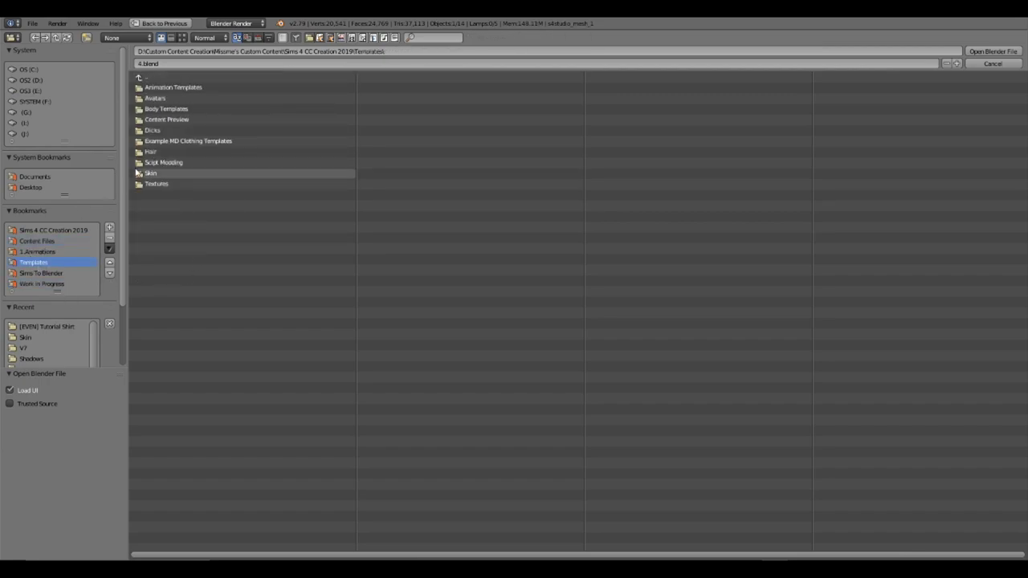
pyautogui.click(185, 185)
pyautogui.click(170, 132)
pyautogui.click(167, 88)
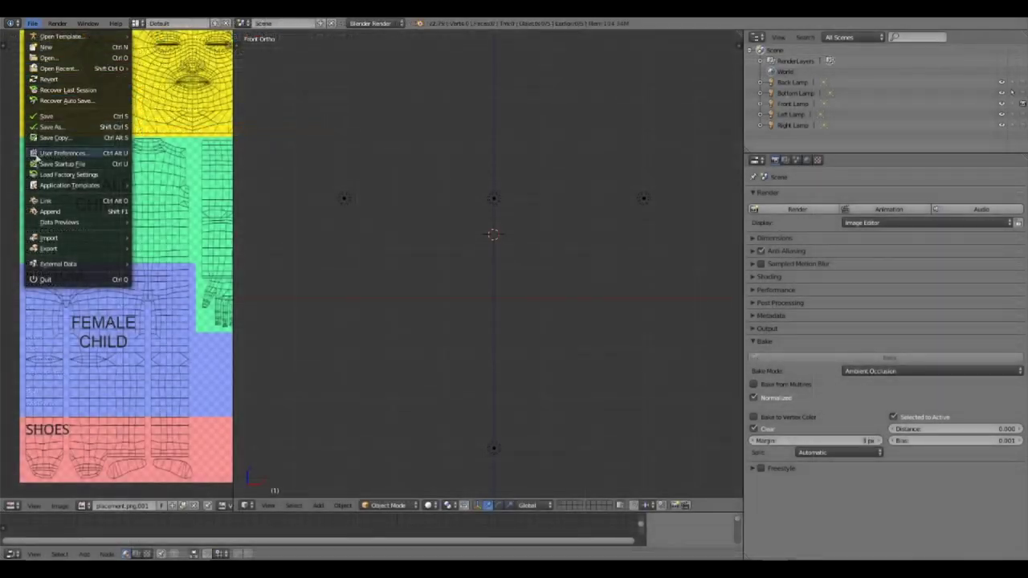
# Step: Append the finished shirt mesh s4studio_mesh_1 into the lamp scene
pyautogui.click(38, 215)
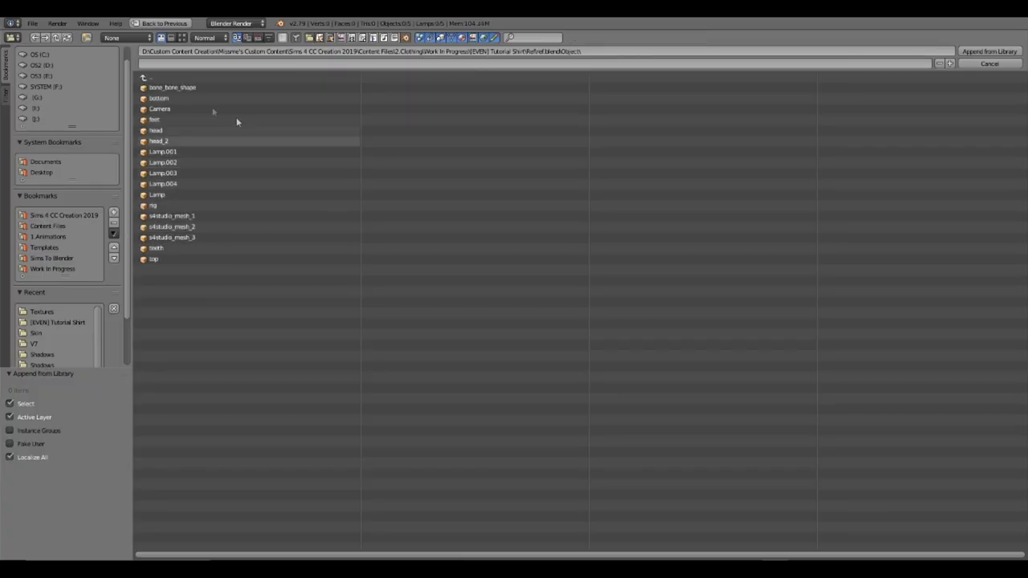
pyautogui.click(148, 77)
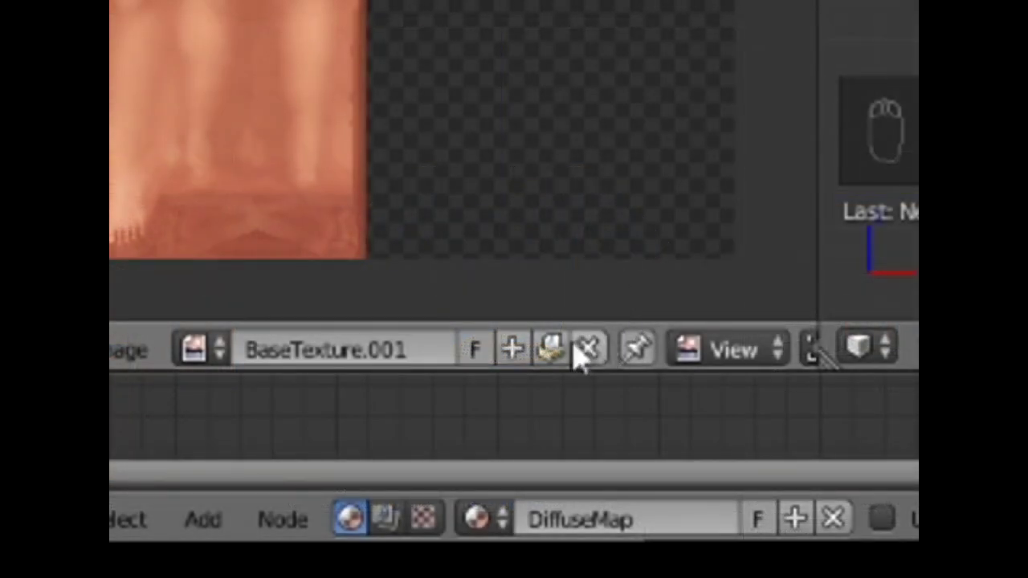
# Step: Start a new image for the texture bake in the image editor
pyautogui.click(514, 352)
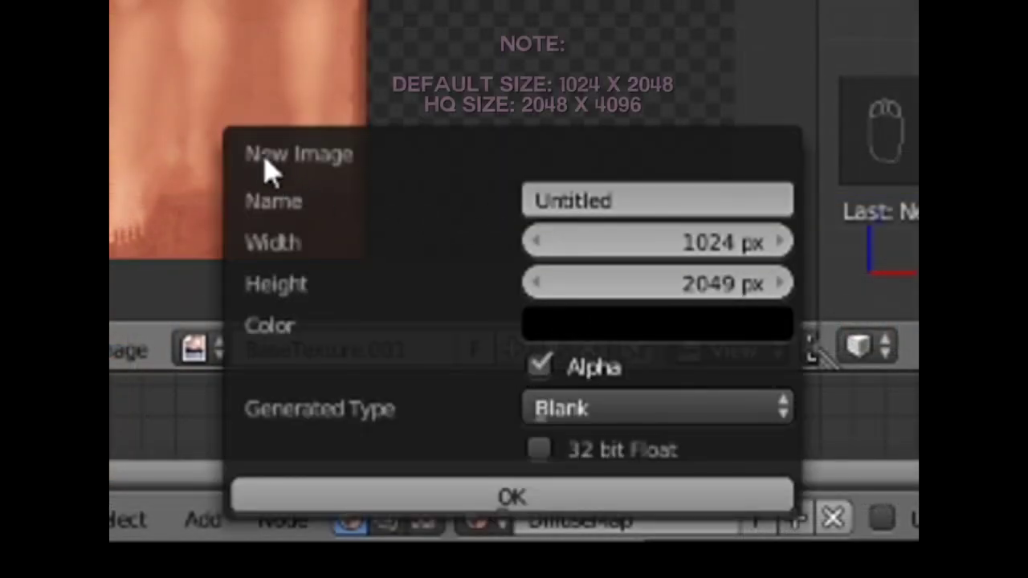
pyautogui.click(572, 287)
pyautogui.click(431, 303)
pyautogui.click(655, 298)
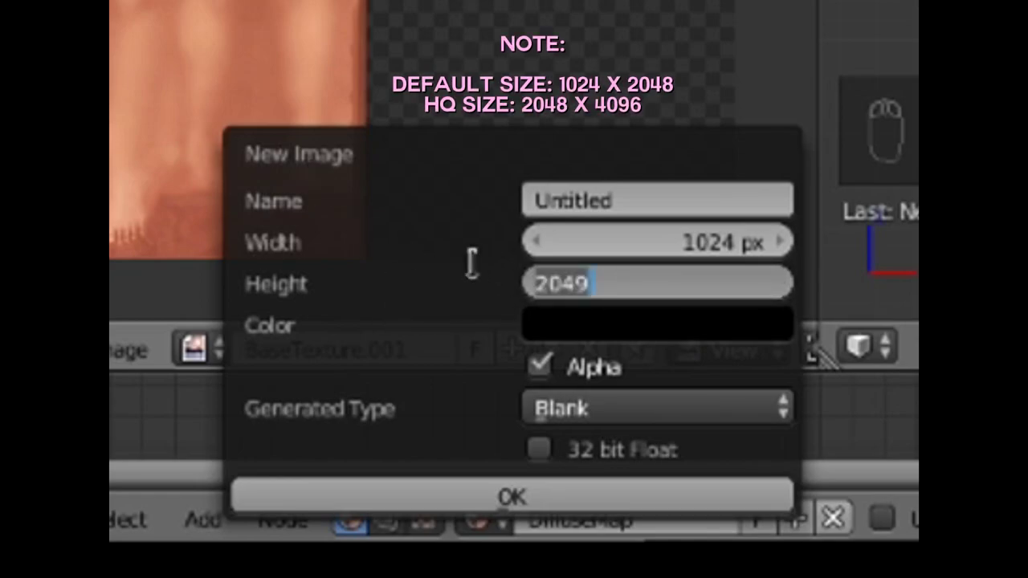
pyautogui.write('1024')
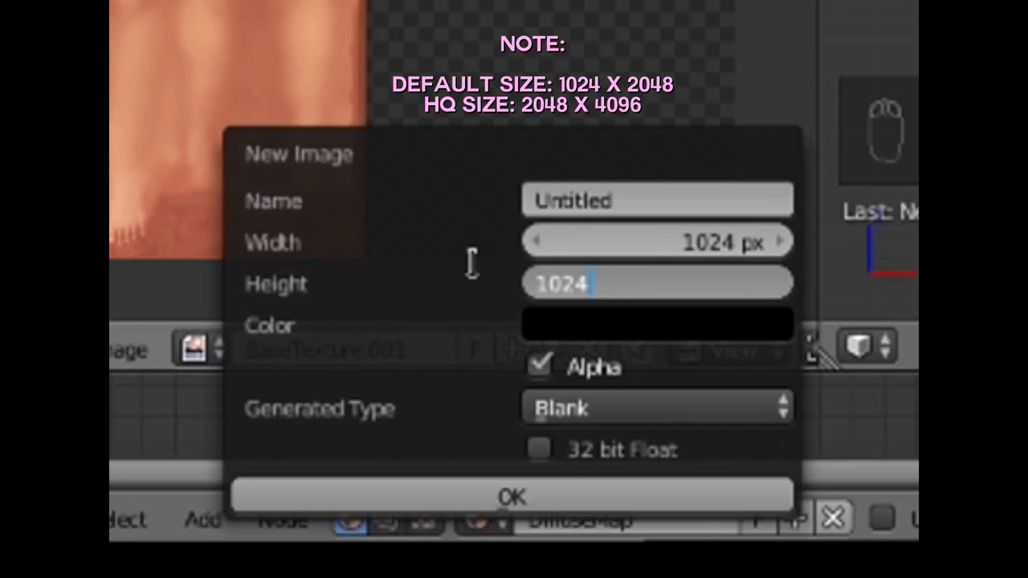
pyautogui.press('BackSpace')
pyautogui.press('BackSpace')
pyautogui.press('BackSpace')
pyautogui.press('BackSpace')
pyautogui.press('Escape')
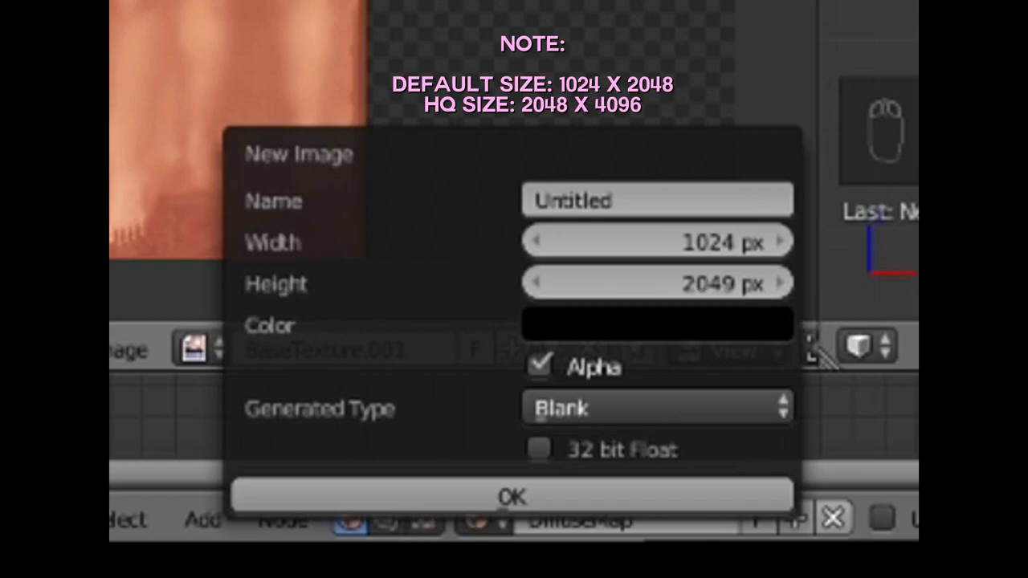
# Step: Set the new image's height to 2048 px and create the image
pyautogui.click(716, 286)
pyautogui.press('BackSpace')
pyautogui.write('8')
pyautogui.press('Return')
pyautogui.click(406, 505)
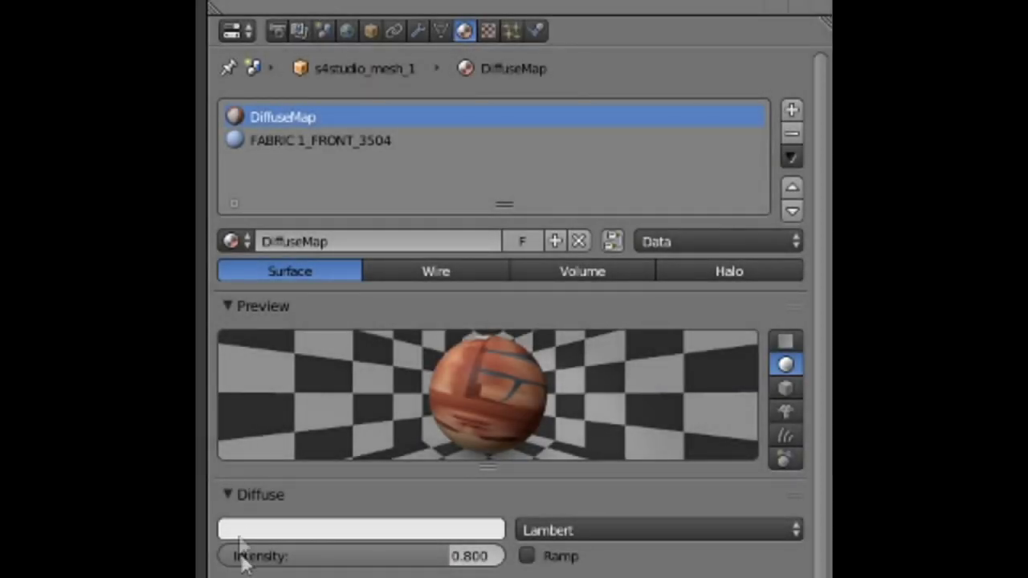
# Step: Remove the DiffuseMap and FABRIC 1_FRONT_3504 materials from s4studio_mesh_1 and add a new material
pyautogui.click(792, 133)
pyautogui.click(419, 31)
pyautogui.click(442, 28)
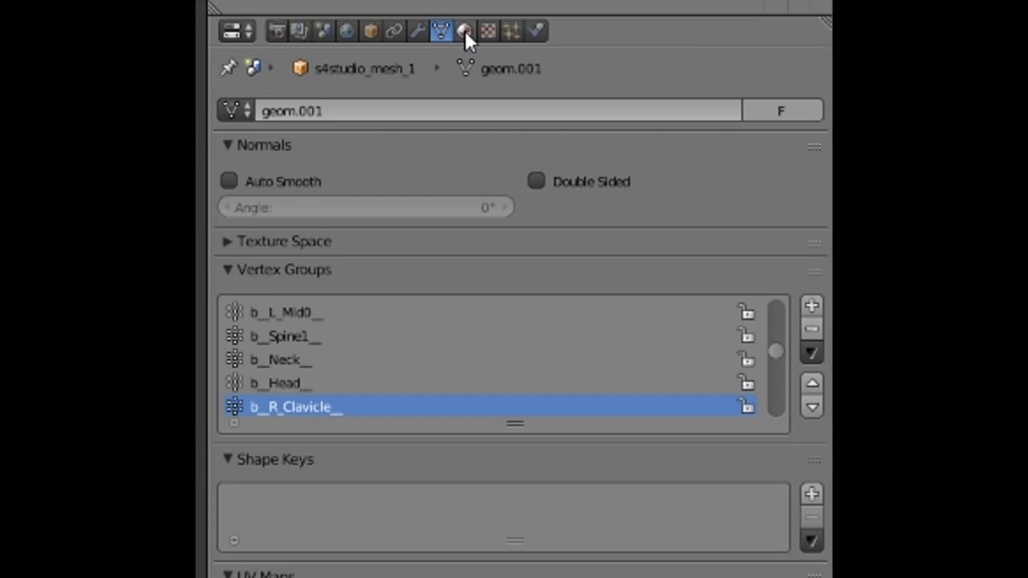
pyautogui.click(464, 31)
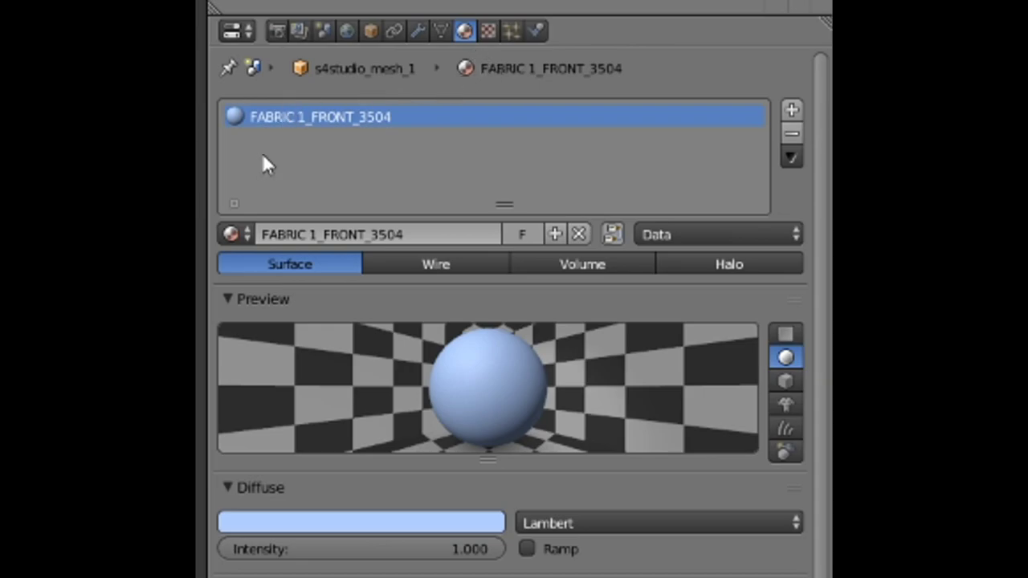
pyautogui.click(791, 136)
pyautogui.click(391, 235)
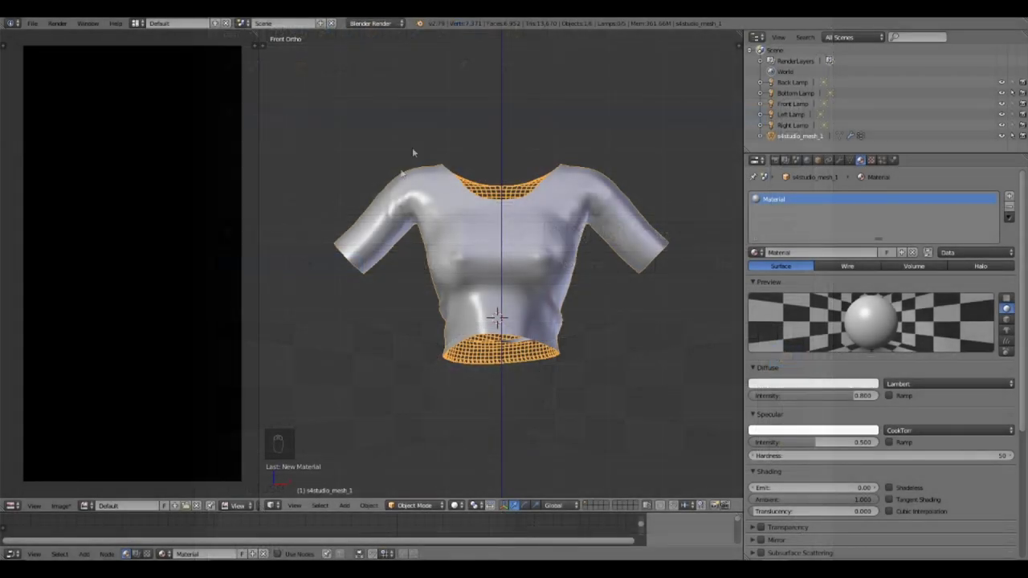
# Step: Check that the render engine is Blender Render and switch the viewport shading to Material
pyautogui.click(395, 23)
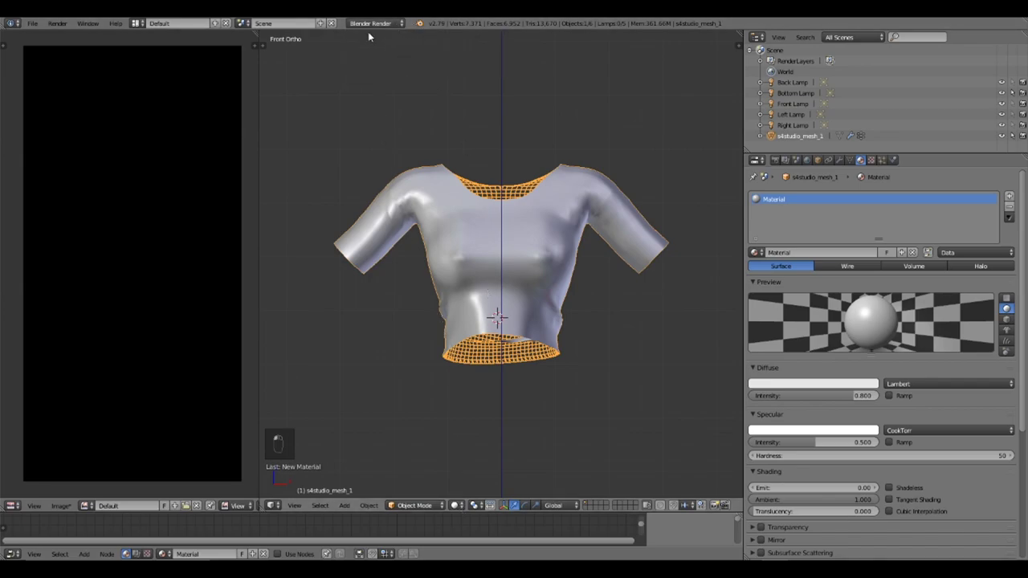
pyautogui.click(371, 24)
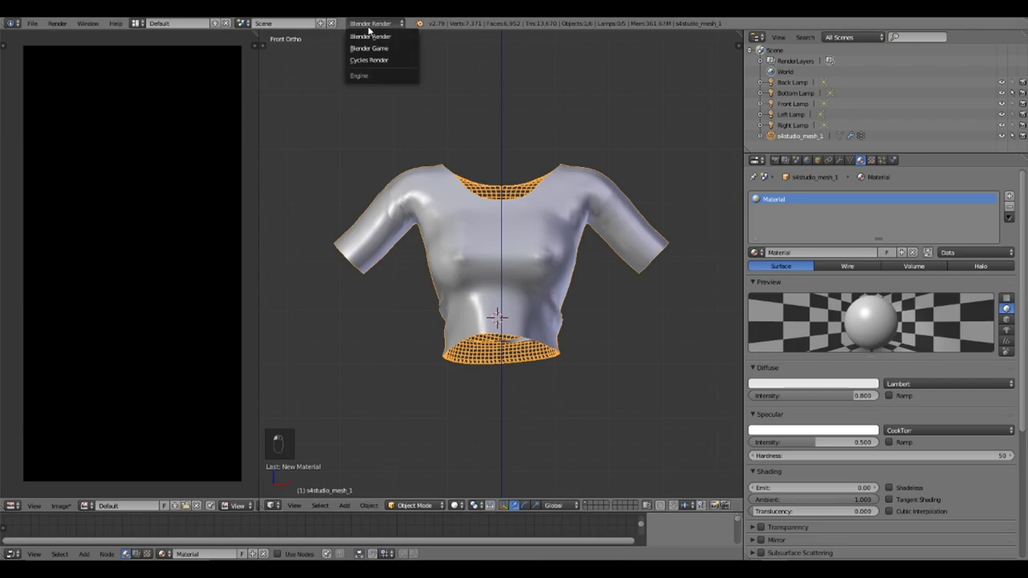
pyautogui.click(456, 506)
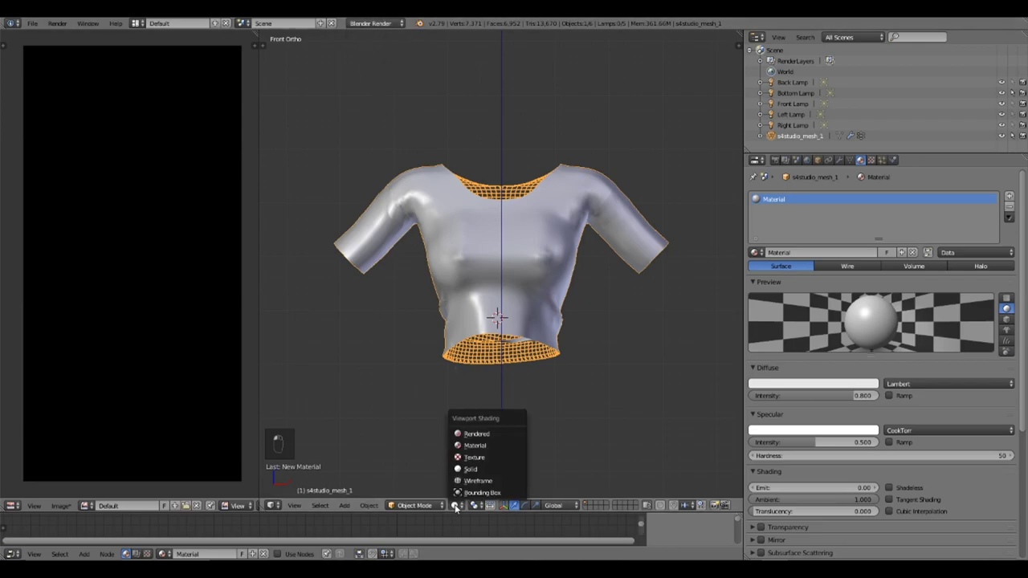
pyautogui.click(522, 443)
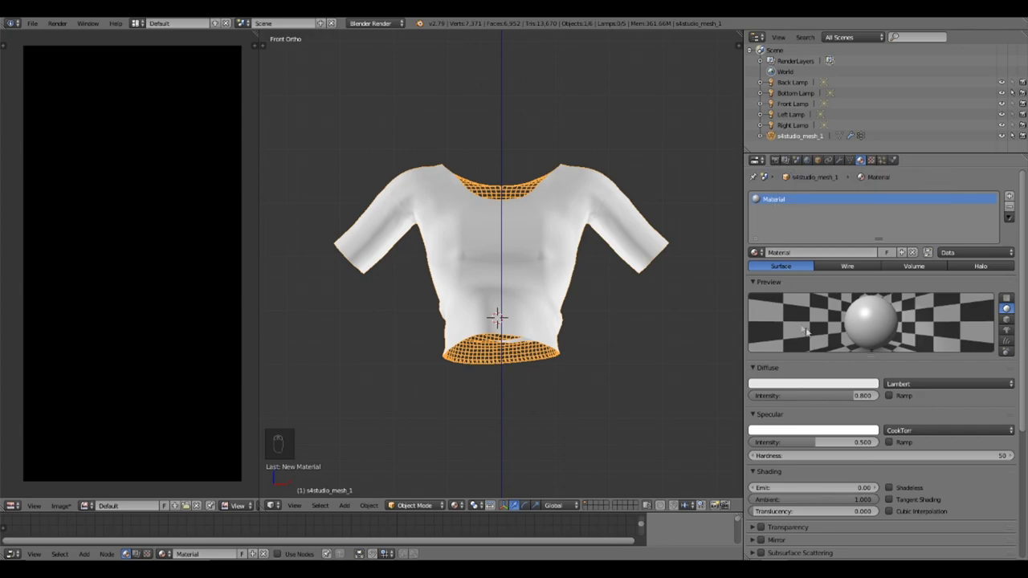
# Step: Set the diffuse colour of the shirt's material to salmon pink, hex E78789
pyautogui.click(830, 388)
pyautogui.moveTo(824, 279)
pyautogui.mouseDown()
pyautogui.moveTo(807, 291)
pyautogui.moveTo(791, 270)
pyautogui.moveTo(795, 301)
pyautogui.moveTo(767, 302)
pyautogui.moveTo(797, 280)
pyautogui.moveTo(795, 294)
pyautogui.mouseUp()
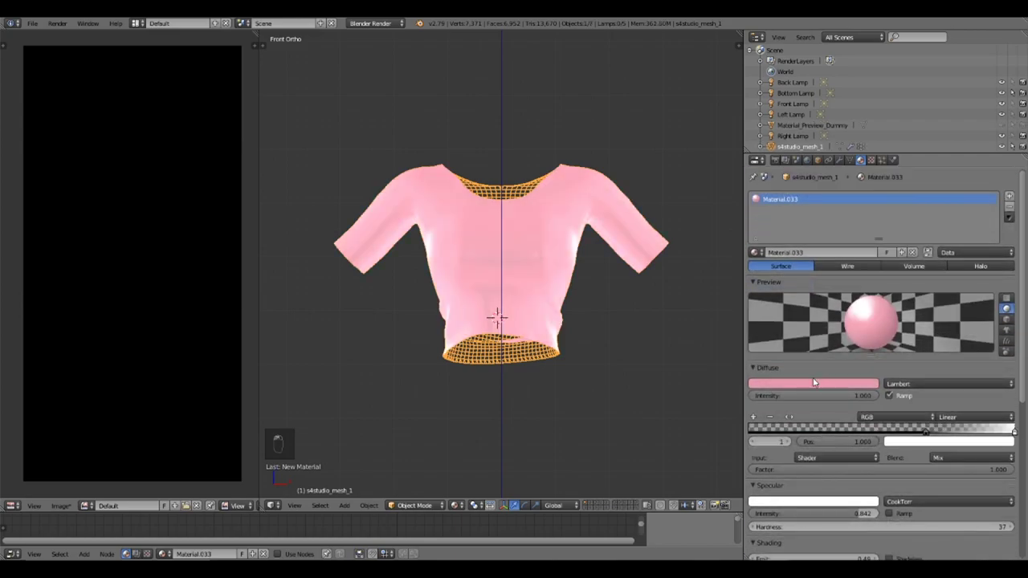
pyautogui.click(813, 384)
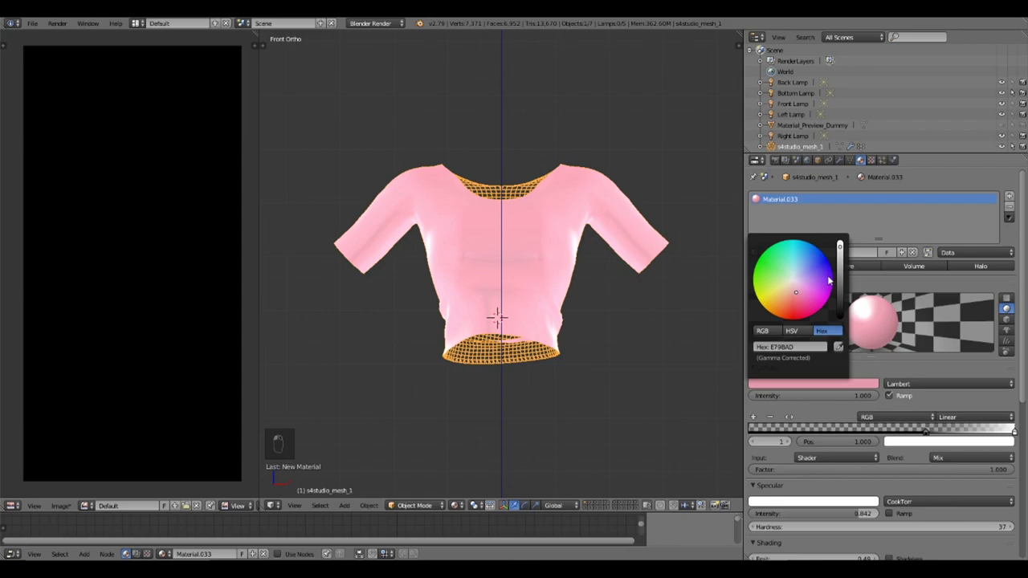
pyautogui.moveTo(797, 290); pyautogui.dragTo(794, 296)
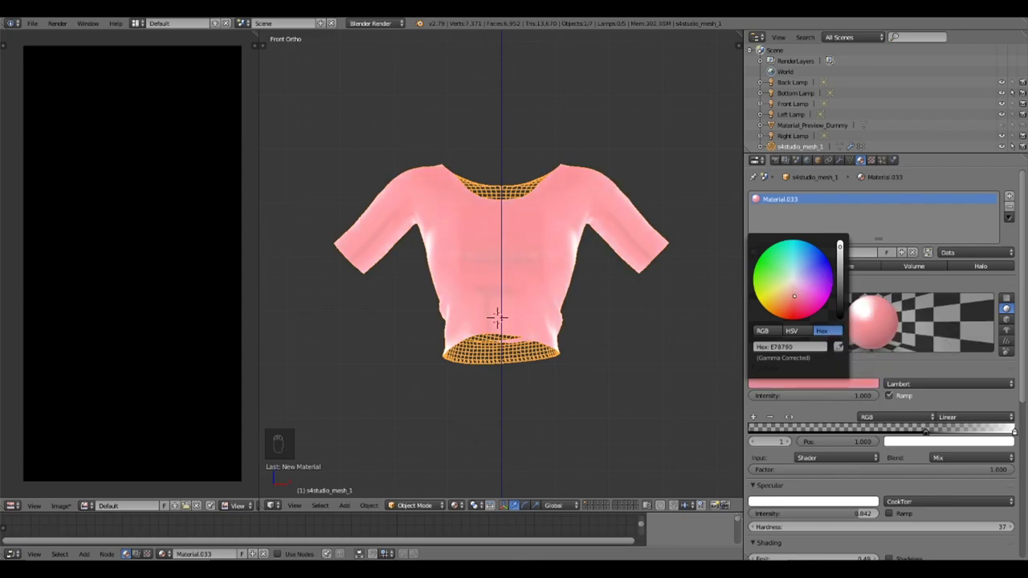
# Step: Configure the bake with Full Render mode, Selected to Active turned off and a 3 px margin
pyautogui.click(775, 160)
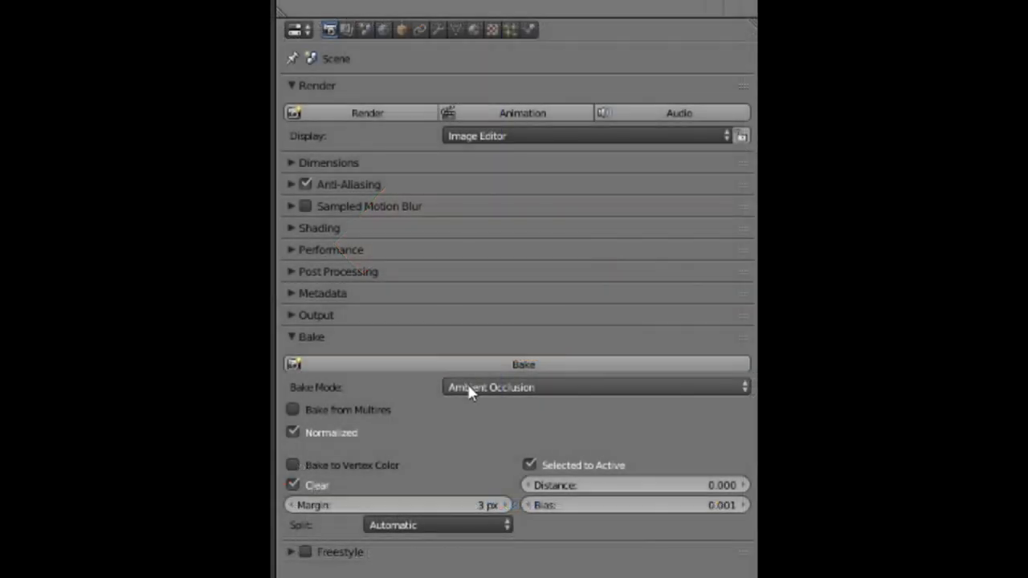
pyautogui.click(470, 389)
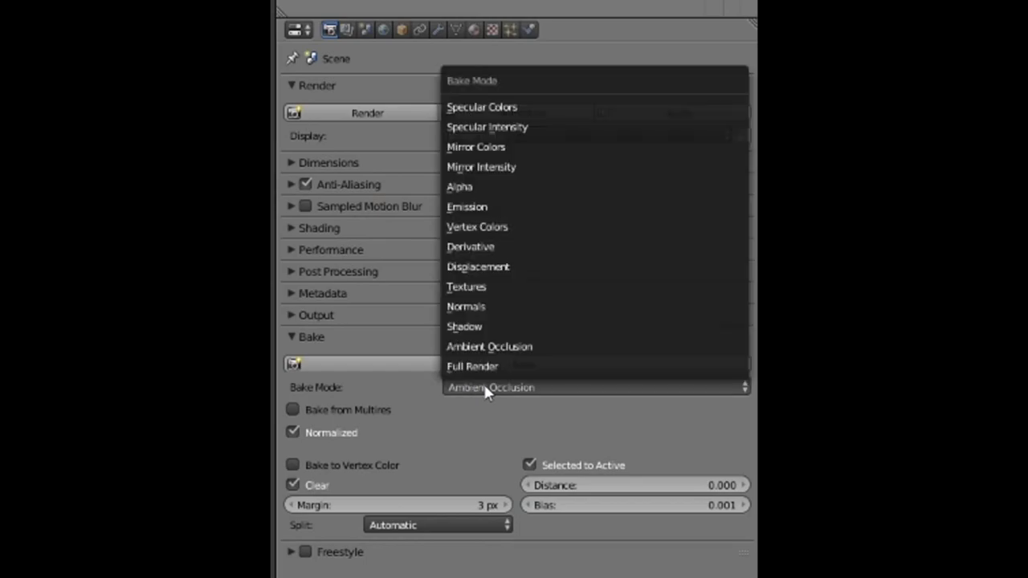
pyautogui.click(472, 368)
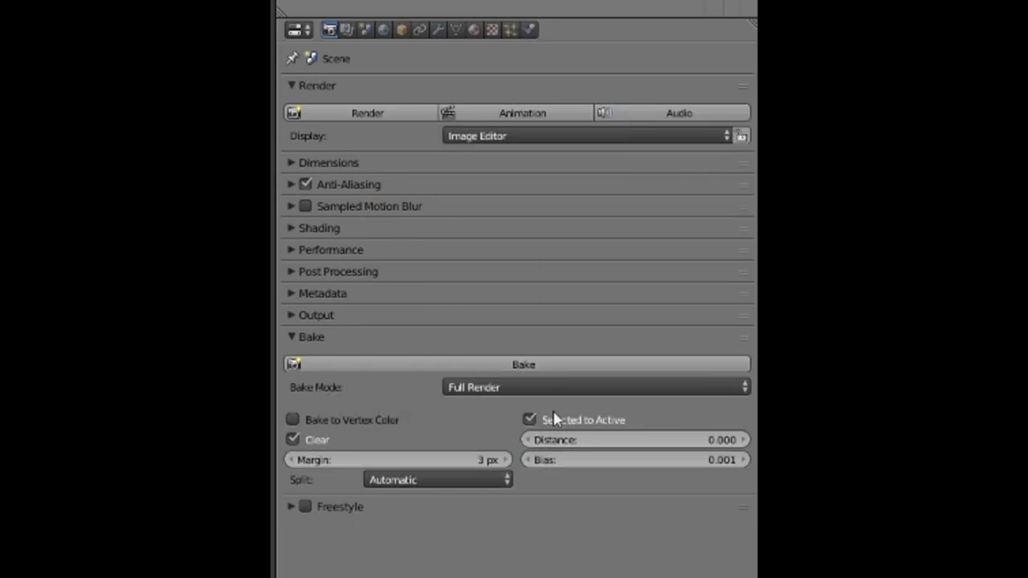
pyautogui.click(584, 422)
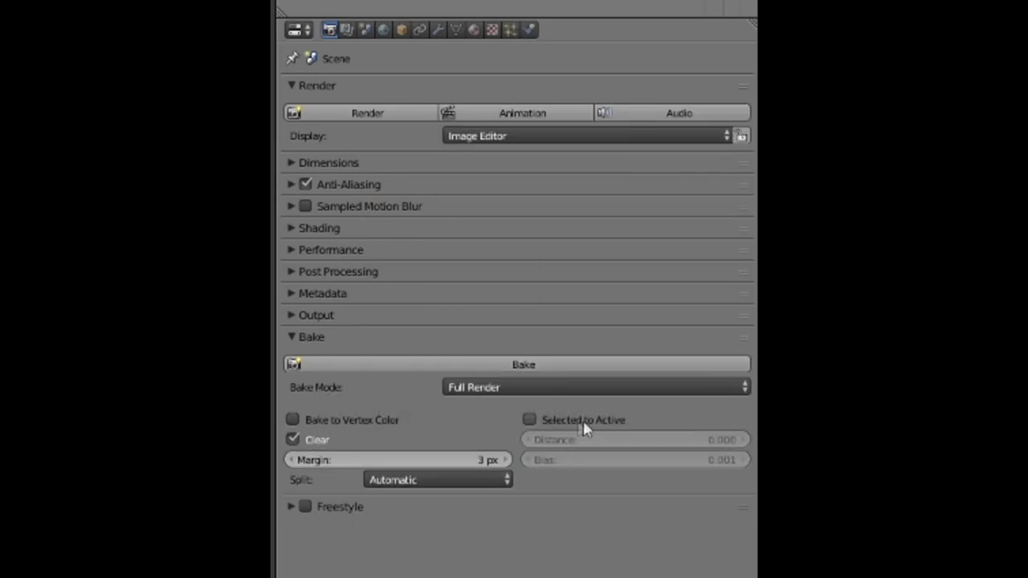
pyautogui.click(299, 459)
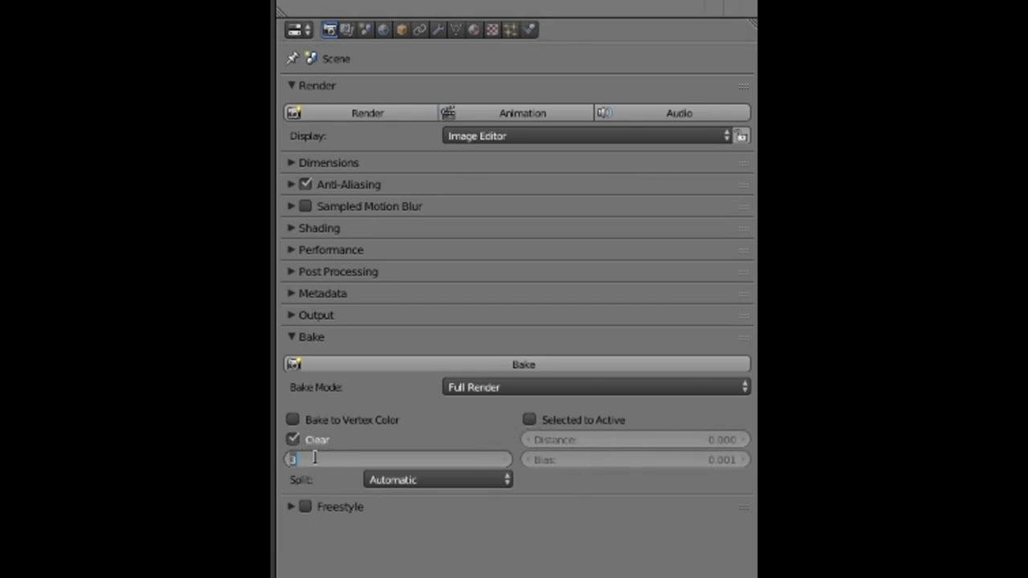
pyautogui.press('Return')
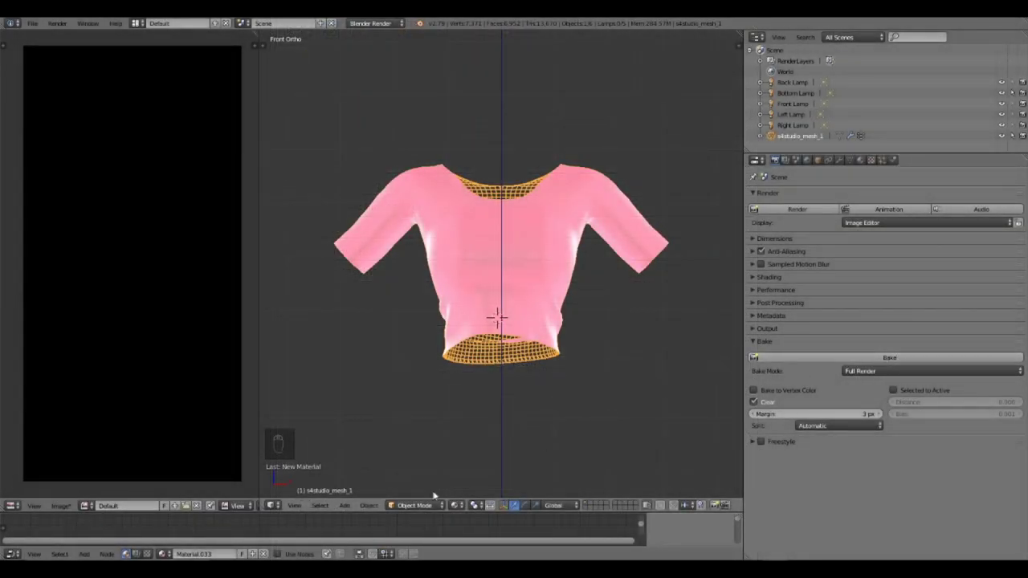
# Step: Try to bake the shirt's full render from Object Mode
pyautogui.click(416, 505)
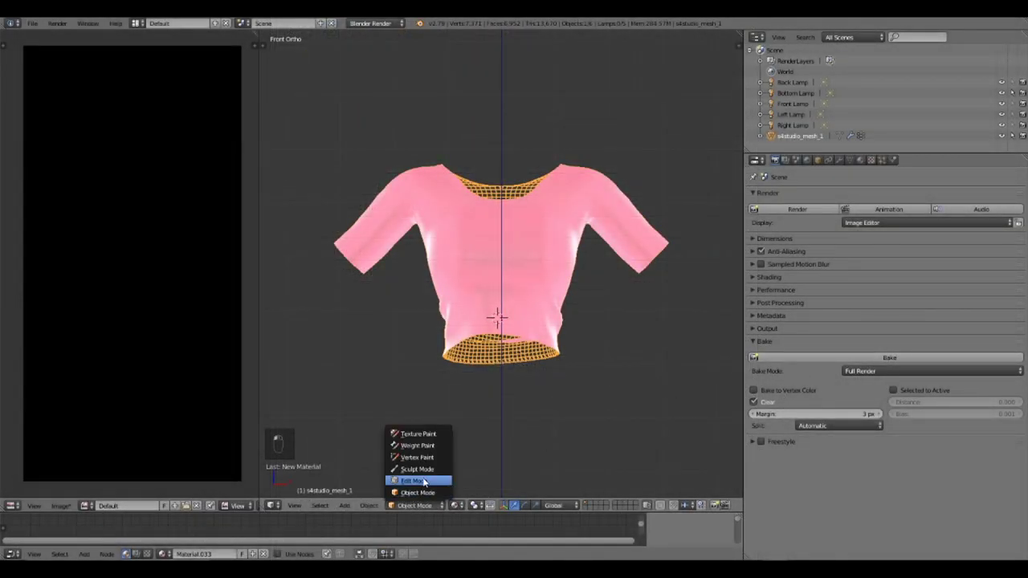
pyautogui.click(426, 481)
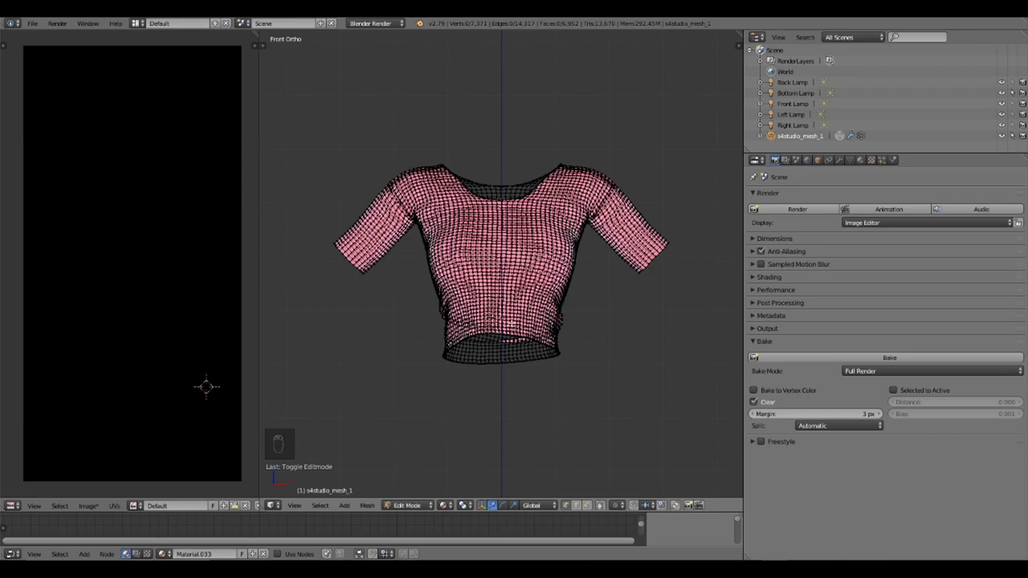
pyautogui.press('Tab')
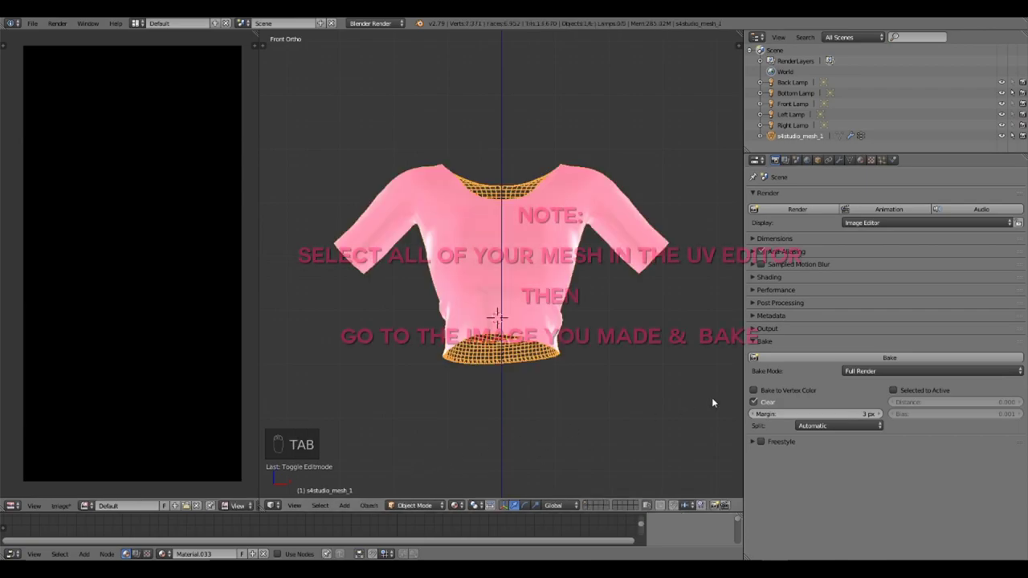
pyautogui.click(827, 359)
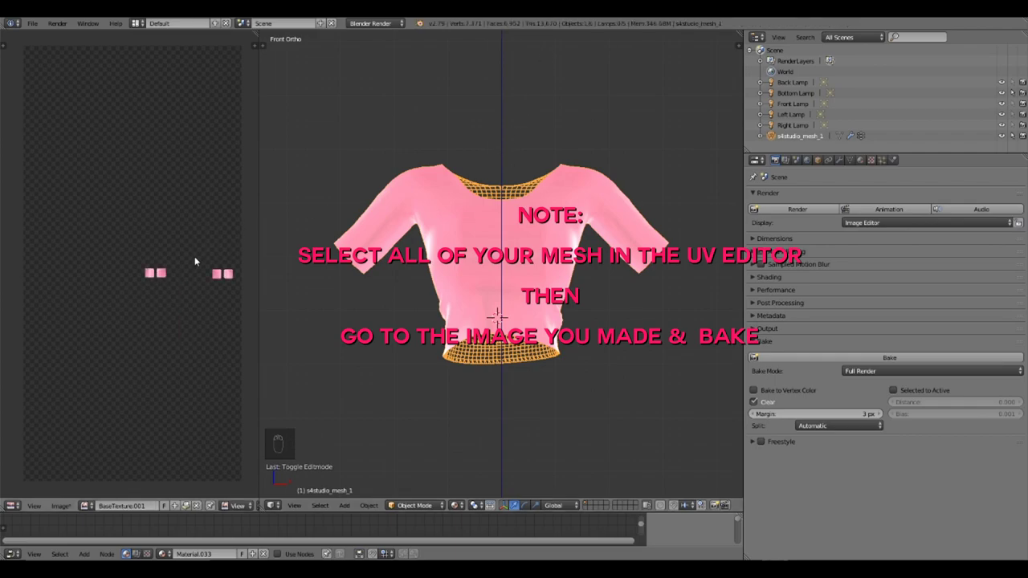
# Step: Select the shirt's whole mesh in Edit Mode and assign the Default image to its UVs
pyautogui.click(415, 506)
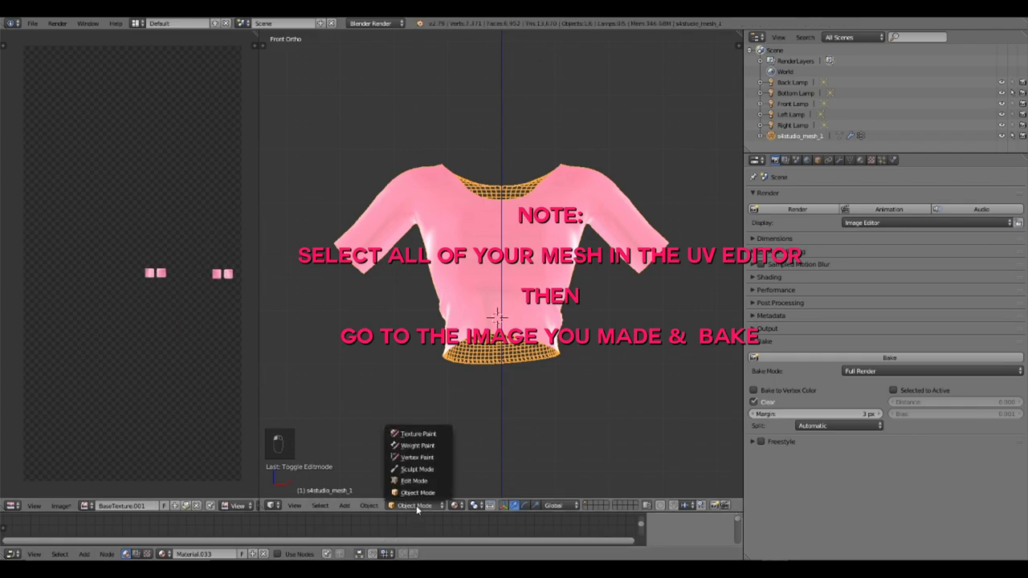
pyautogui.click(419, 482)
pyautogui.press('a')
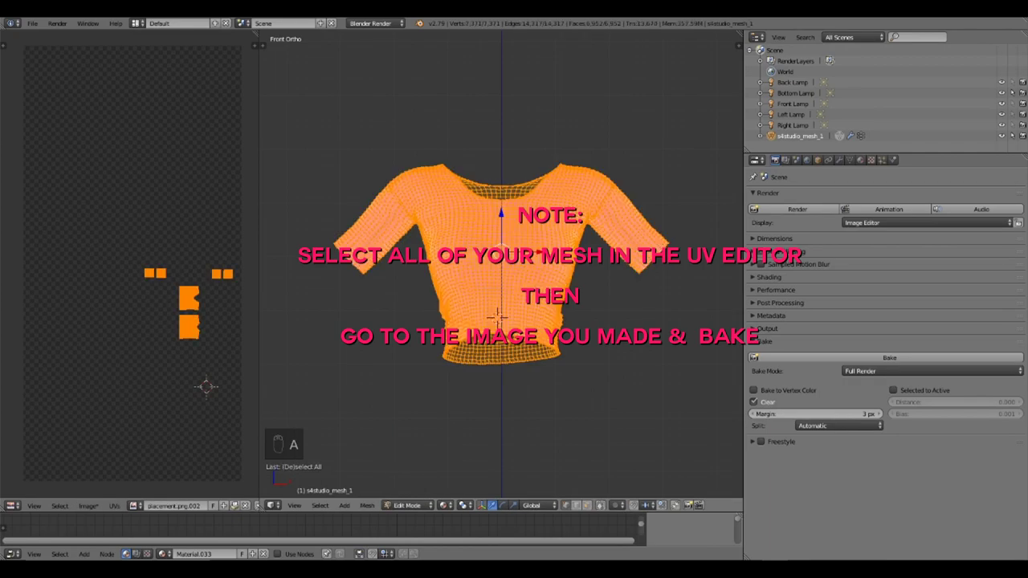
pyautogui.moveTo(224, 484); pyautogui.dragTo(201, 443, button='middle')
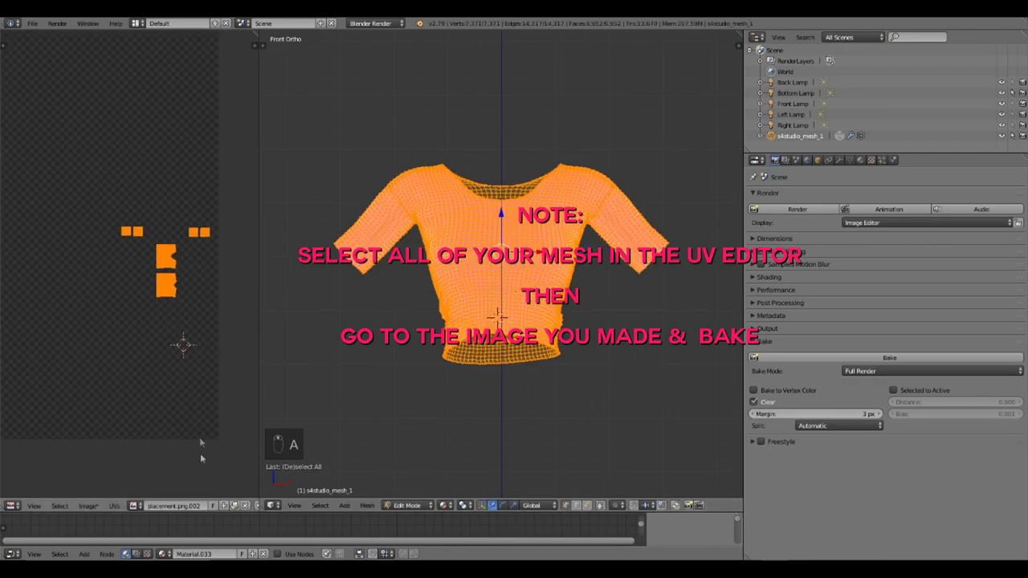
pyautogui.click(137, 506)
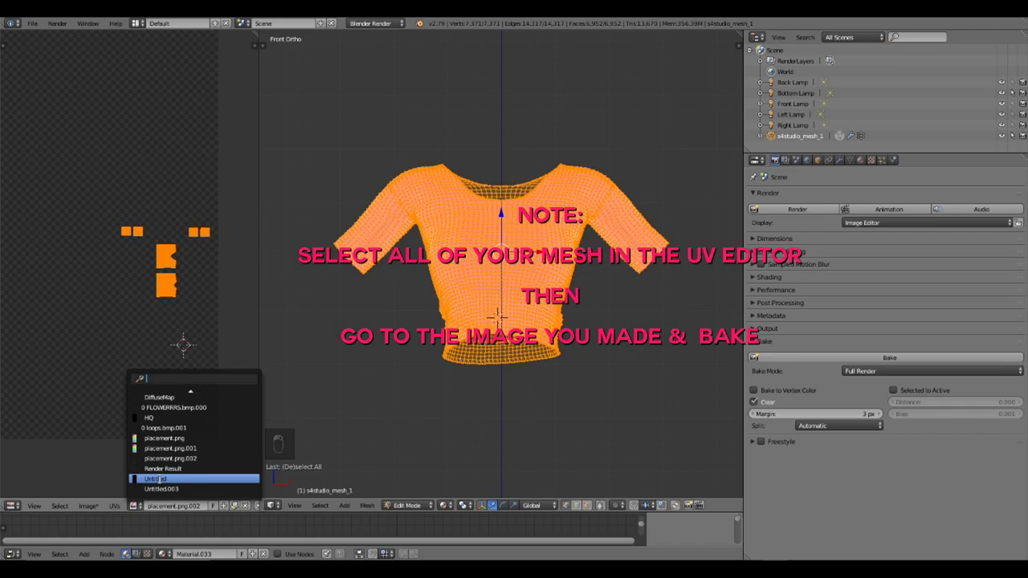
pyautogui.scroll(10, 155, 478)
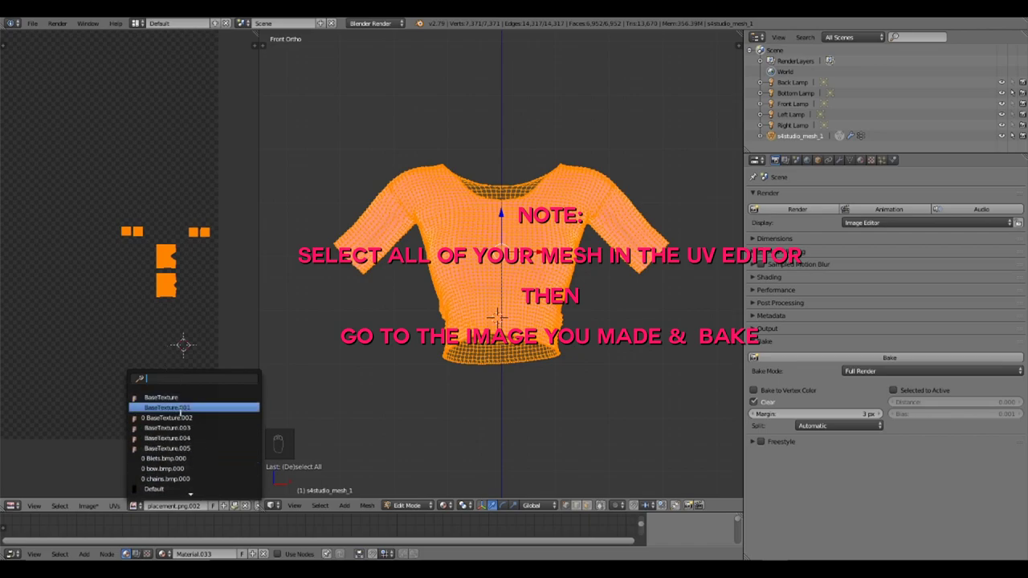
pyautogui.click(154, 489)
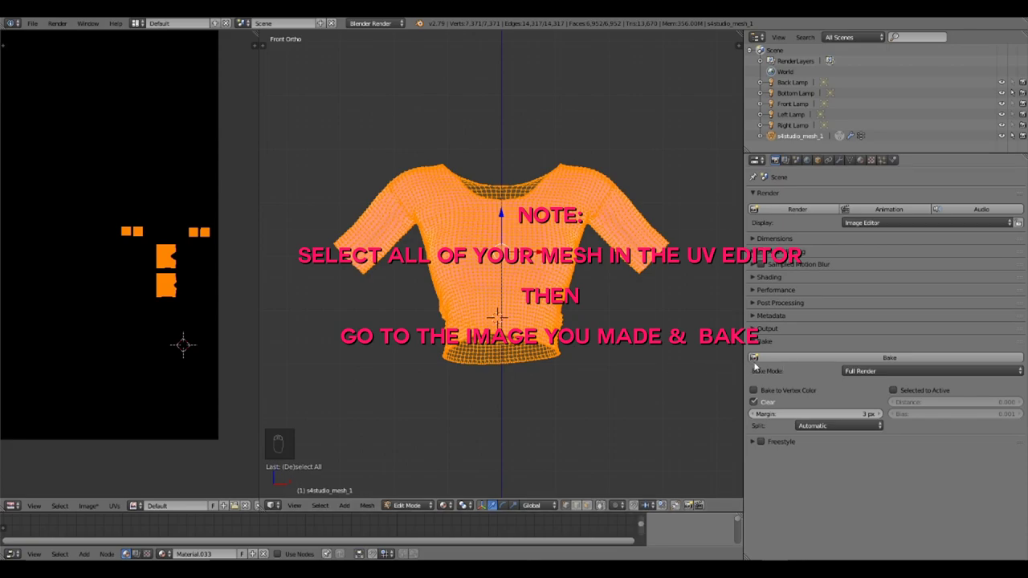
# Step: Bake the shirt's full render onto the Default image and inspect the baked UV islands in Object Mode with the image view widened
pyautogui.click(755, 359)
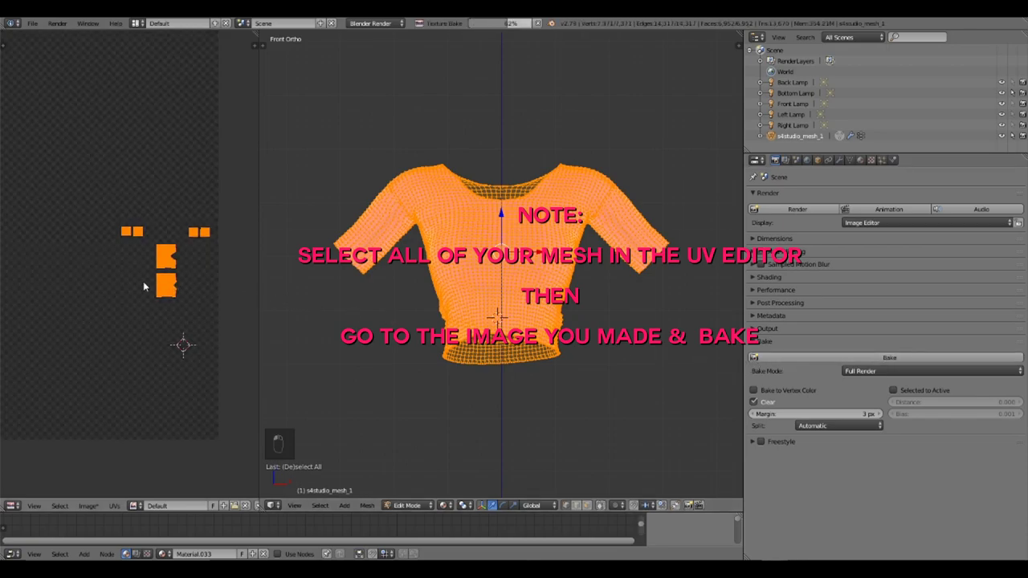
pyautogui.scroll(2, 176, 266)
pyautogui.press('Tab')
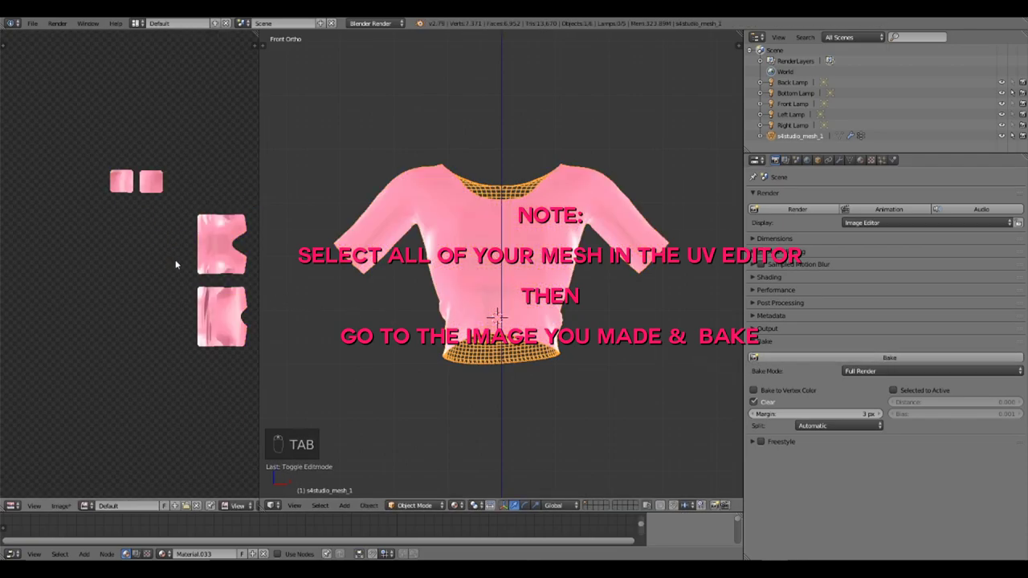
pyautogui.moveTo(176, 265); pyautogui.dragTo(80, 289, button='middle')
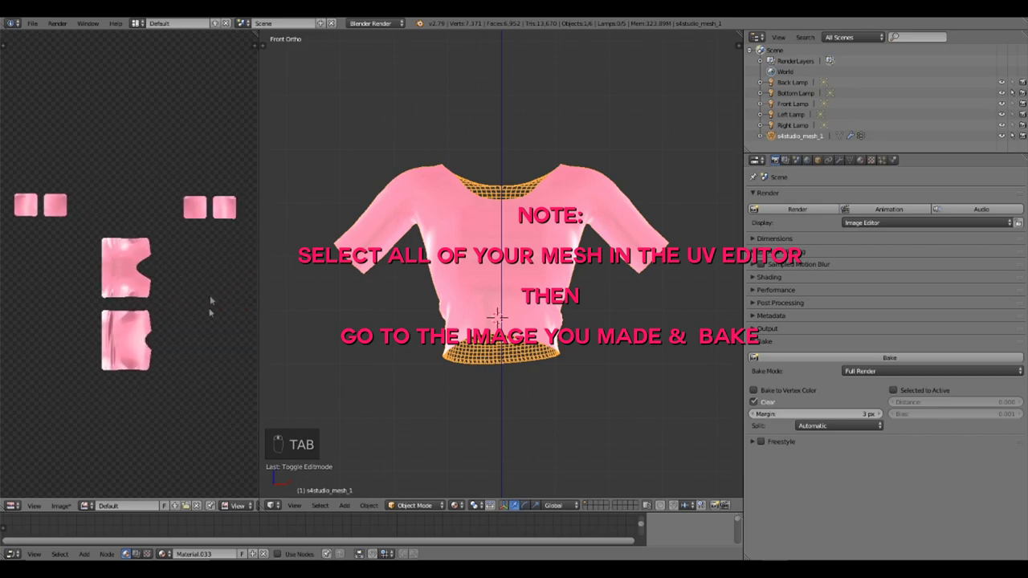
pyautogui.moveTo(257, 294); pyautogui.dragTo(299, 298)
pyautogui.scroll(2, 169, 345)
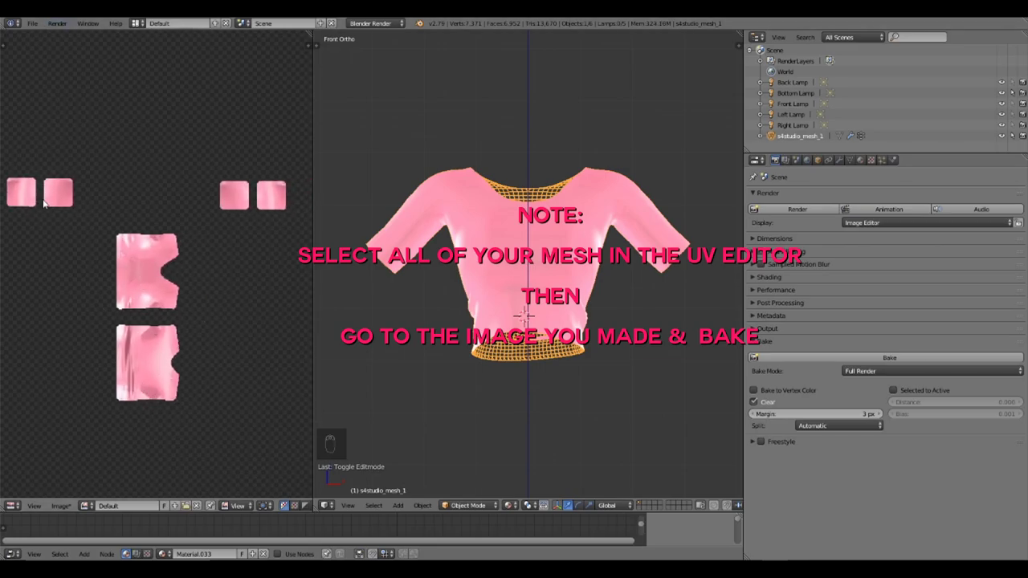
pyautogui.scroll(-1, 48, 216)
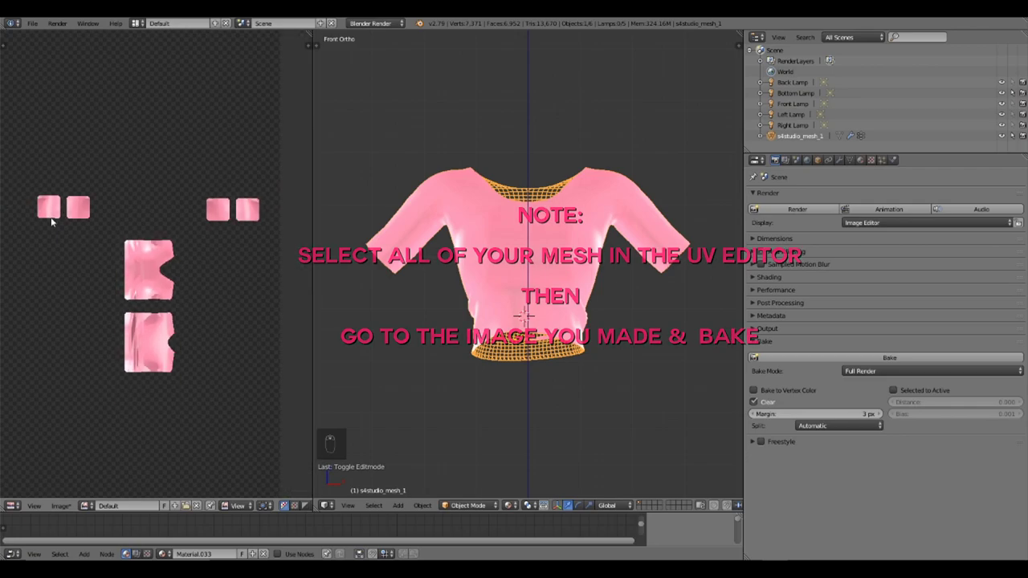
# Step: Try an Ambient Occlusion bake on the shirt and return to a Full Render bake
pyautogui.click(882, 370)
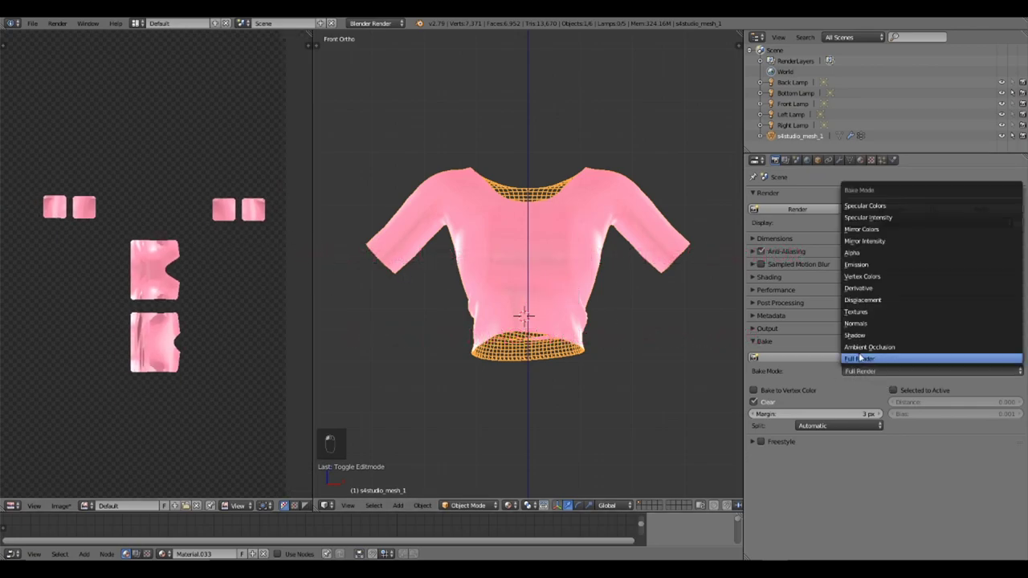
pyautogui.click(801, 358)
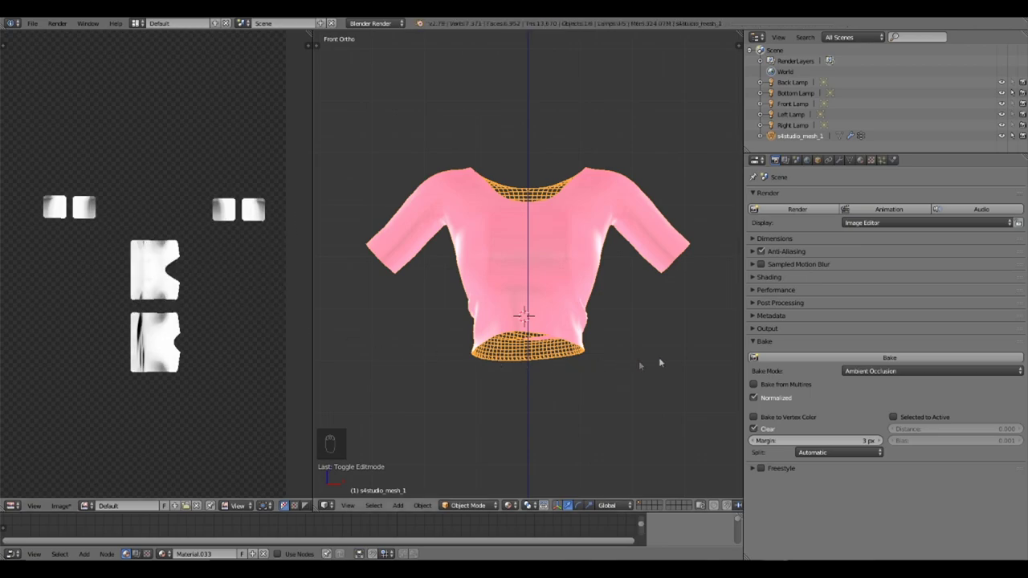
pyautogui.click(865, 374)
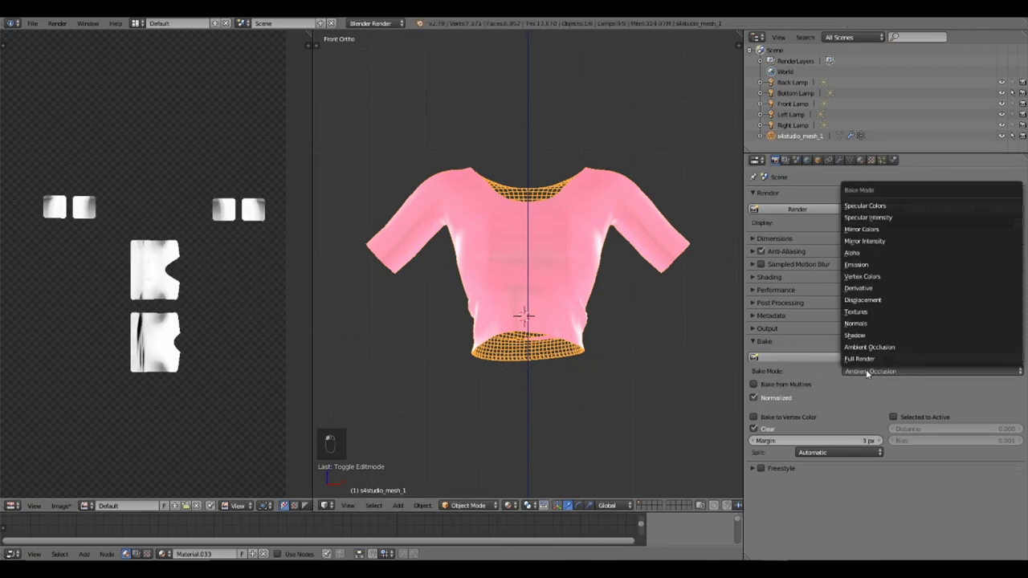
pyautogui.click(863, 359)
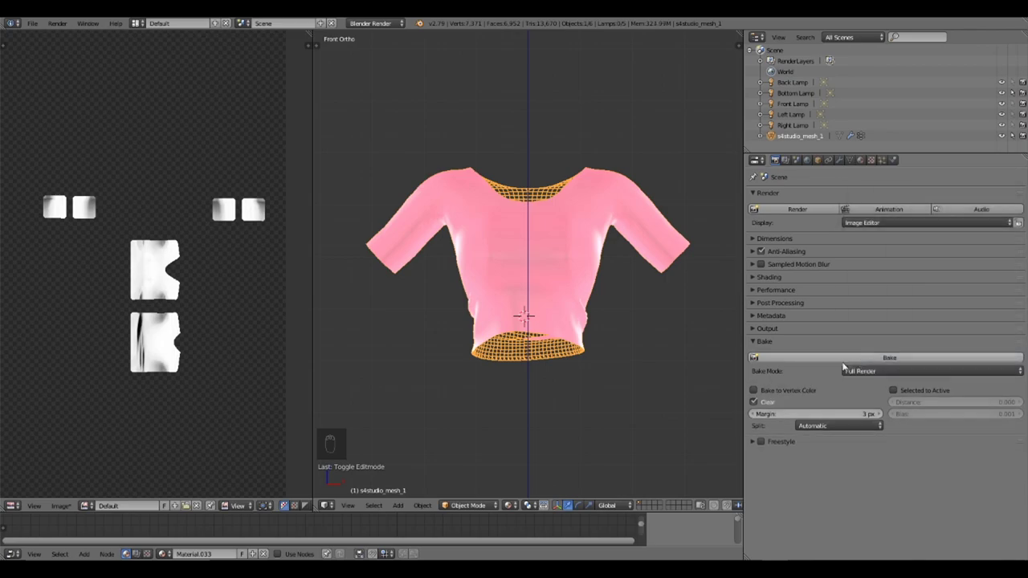
pyautogui.click(889, 357)
# Step: Start saving the baked texture as a separate PNG image with the file name 1
pyautogui.click(60, 507)
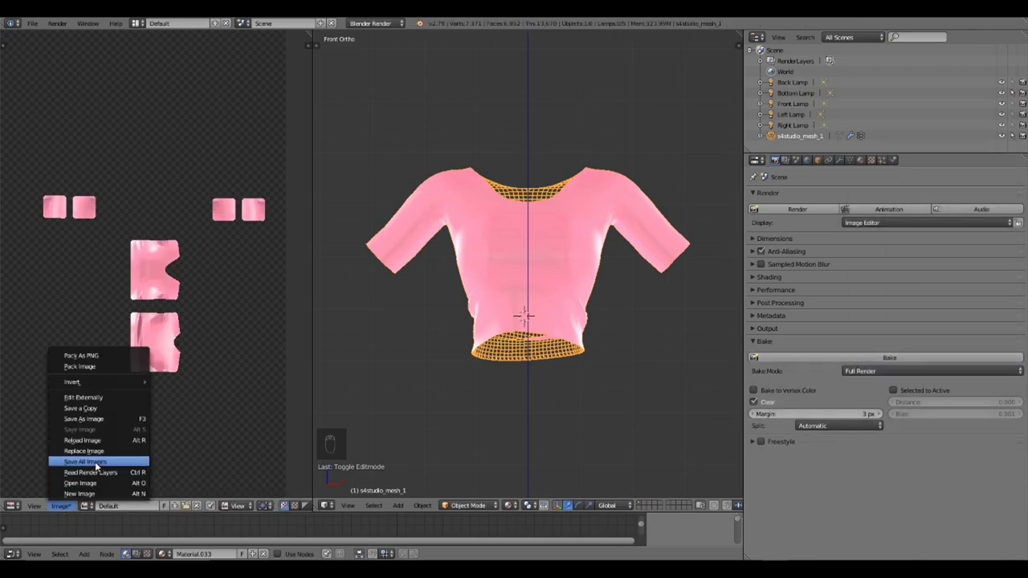
pyautogui.click(84, 419)
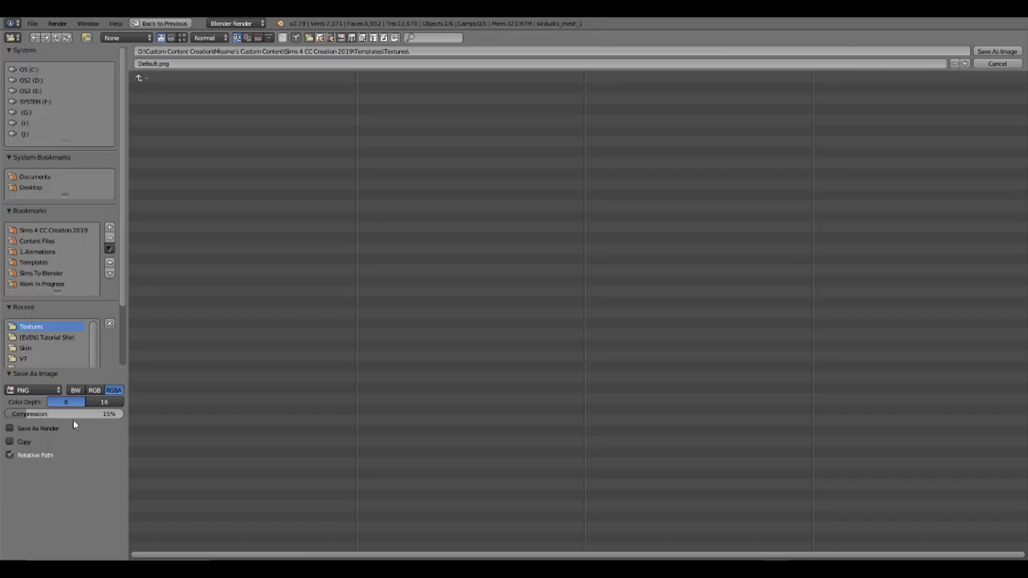
pyautogui.click(183, 64)
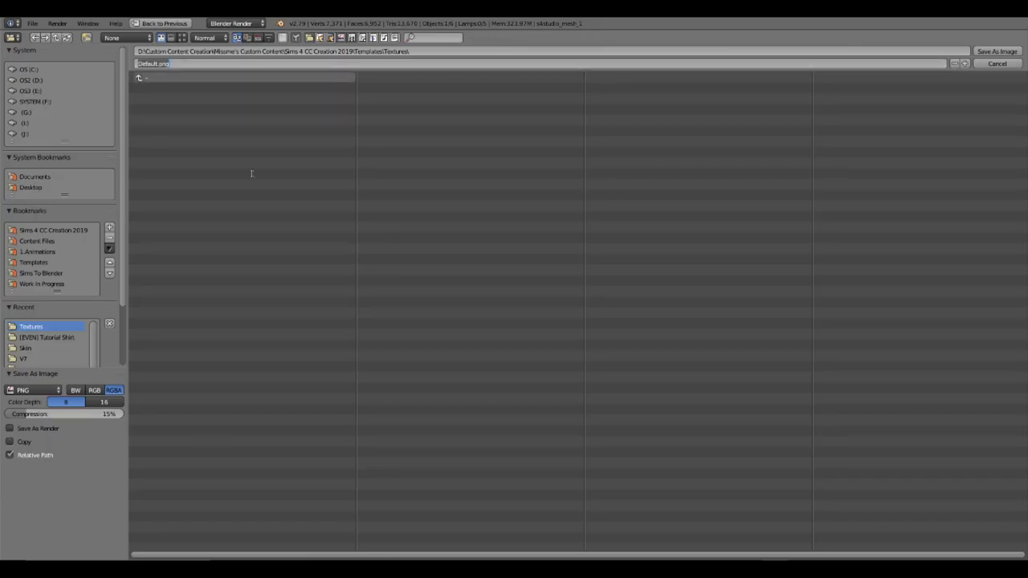
pyautogui.write('1')
pyautogui.press('Return')
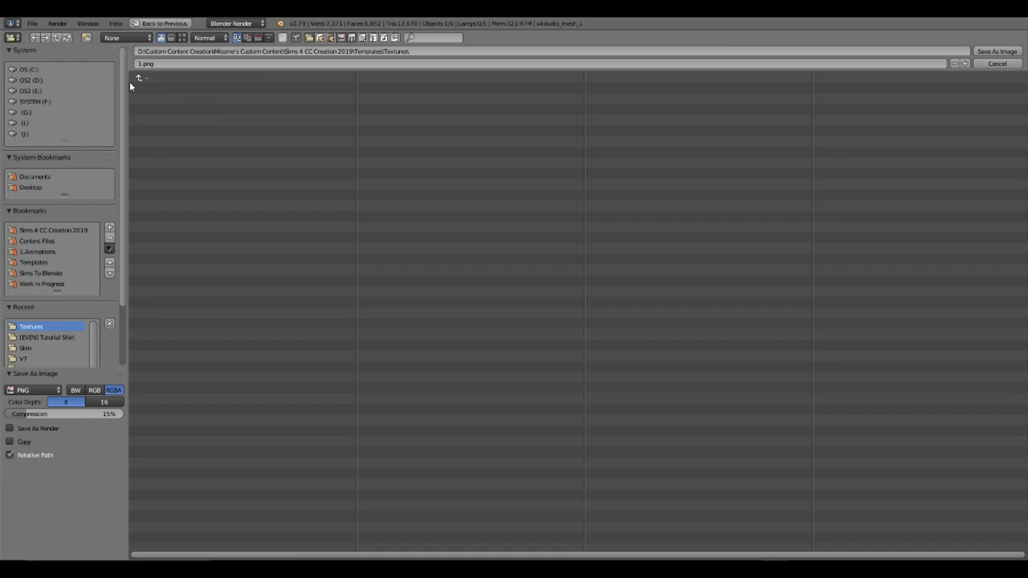
# Step: Create a folder named Texture inside the [EVEN] Tutorial Shirt folder and save the baked image in it
pyautogui.click(35, 335)
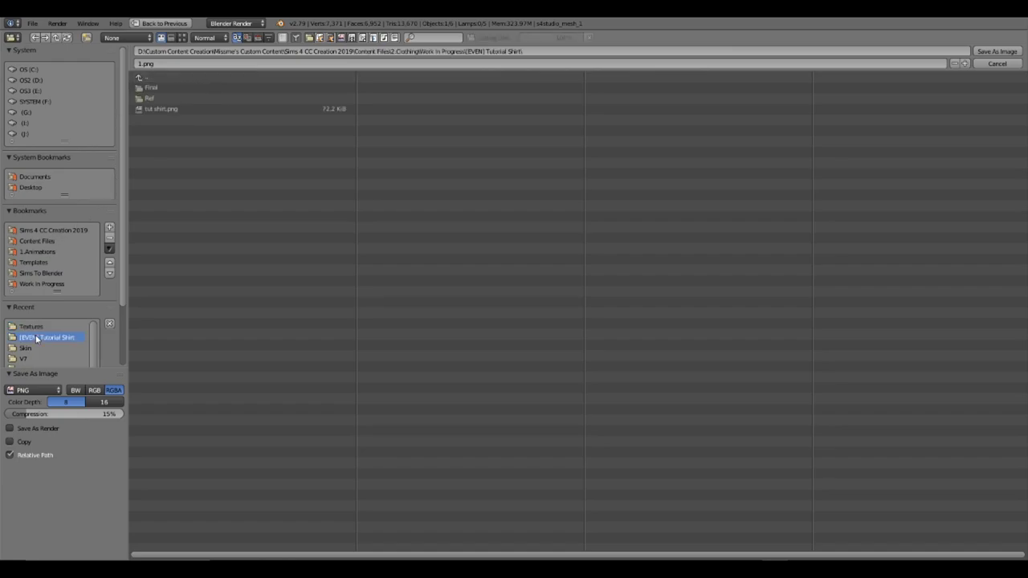
pyautogui.click(89, 38)
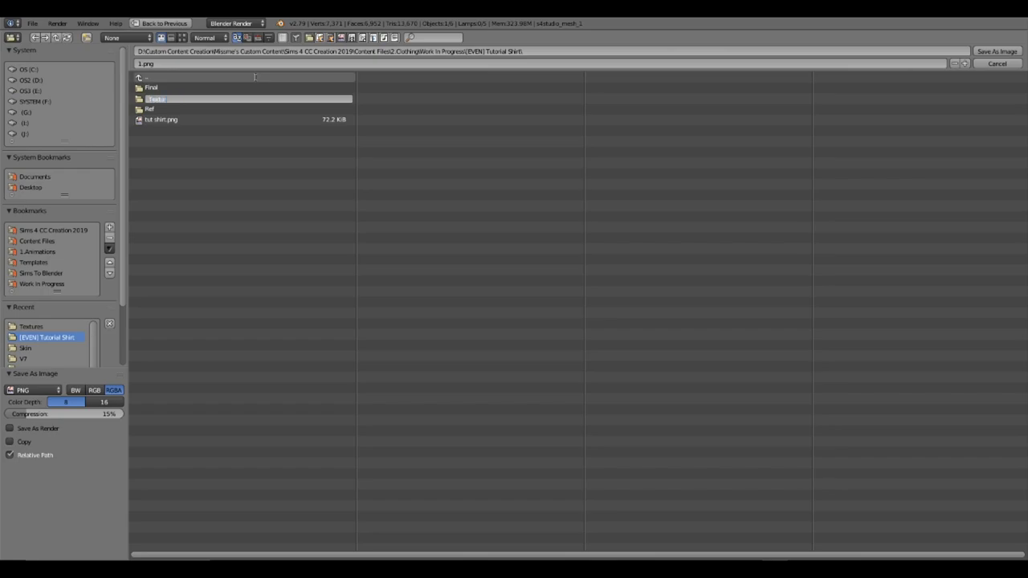
pyautogui.press('Return')
pyautogui.doubleClick(159, 99)
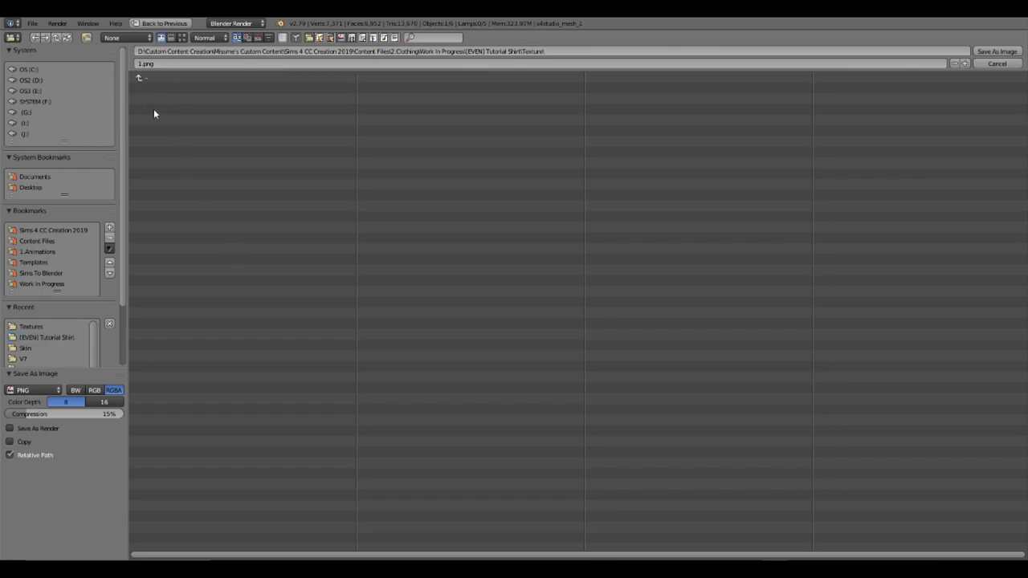
pyautogui.click(995, 51)
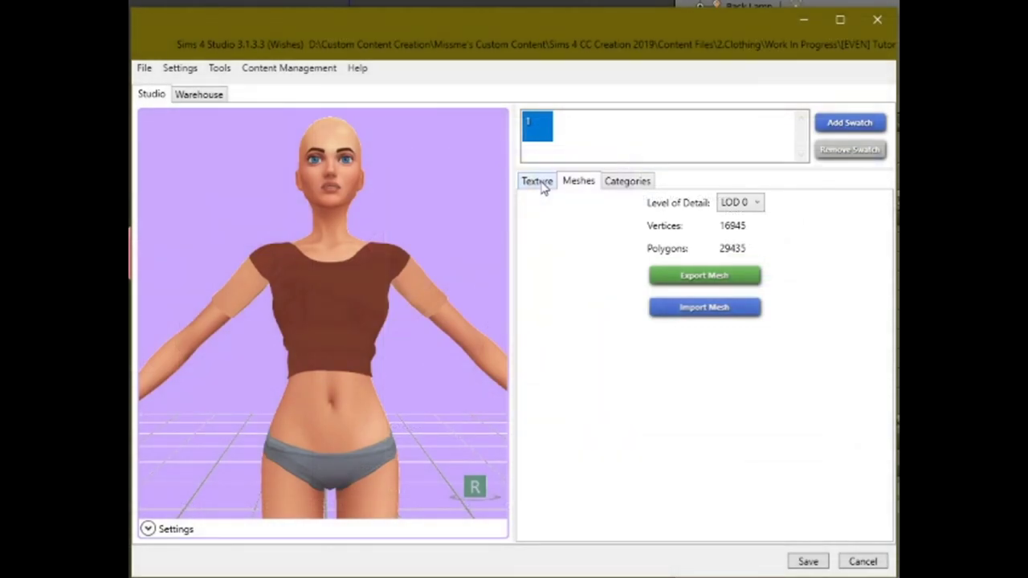
# Step: In Sims 4 Studio, import the baked PNG from the Texture folder as the shirt's Diffuse texture and save the package
pyautogui.click(538, 181)
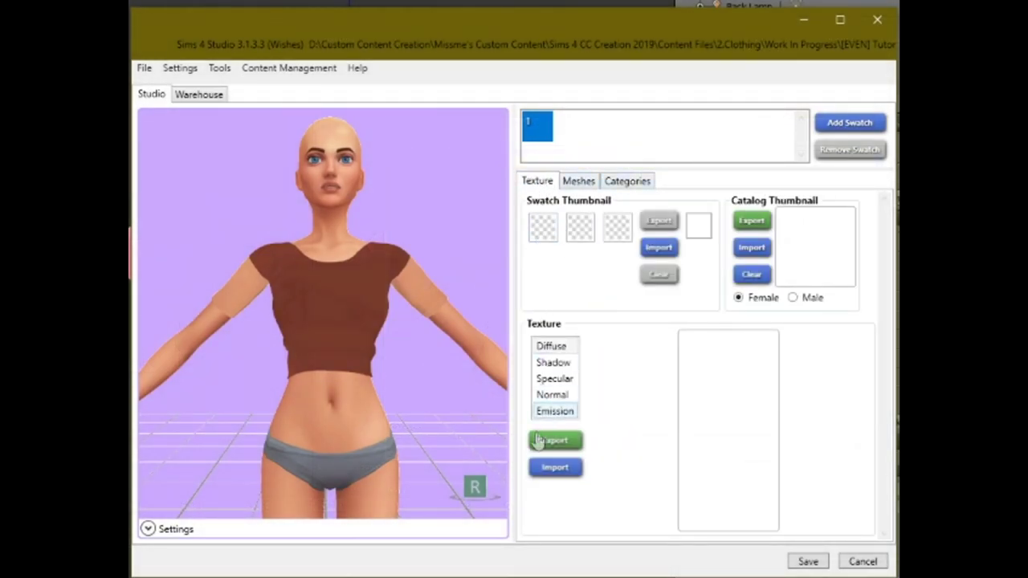
pyautogui.click(552, 347)
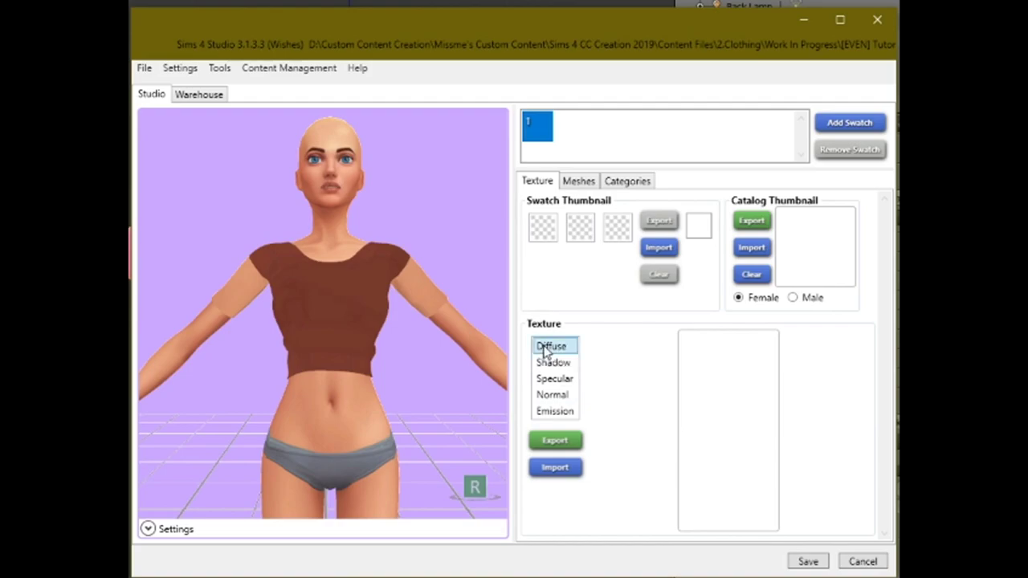
pyautogui.click(543, 471)
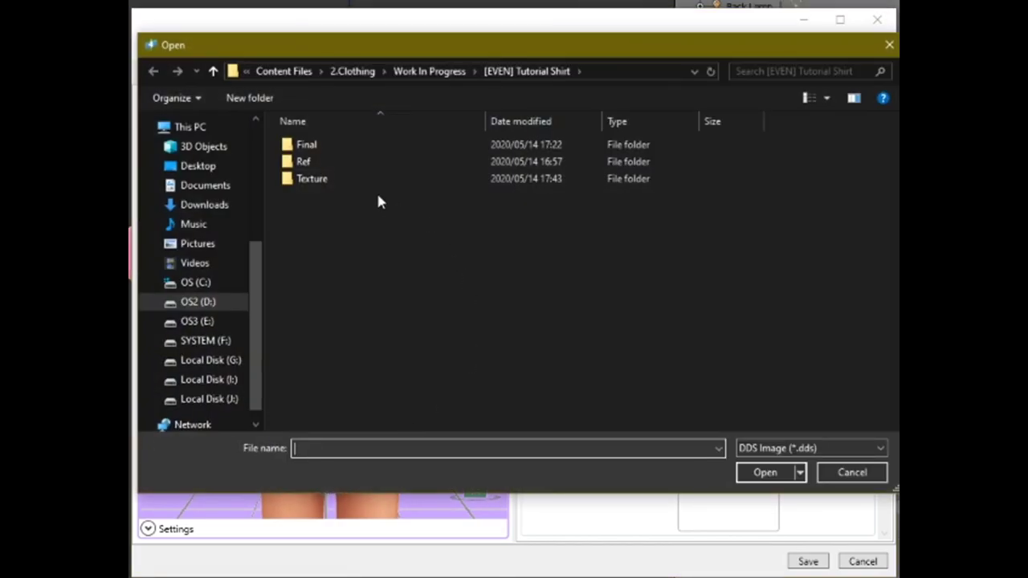
pyautogui.doubleClick(301, 180)
pyautogui.click(803, 448)
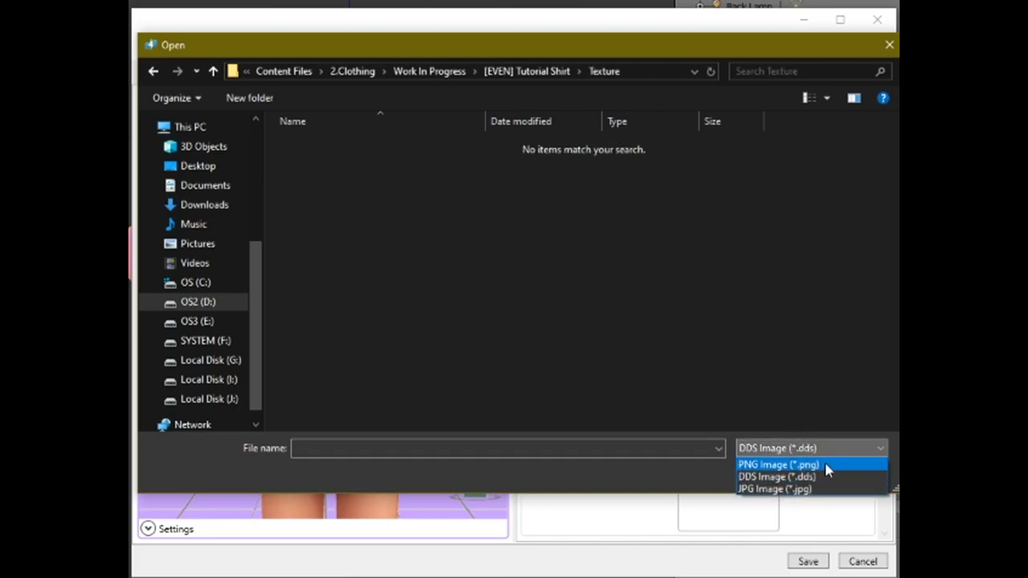
pyautogui.click(827, 466)
pyautogui.doubleClick(323, 175)
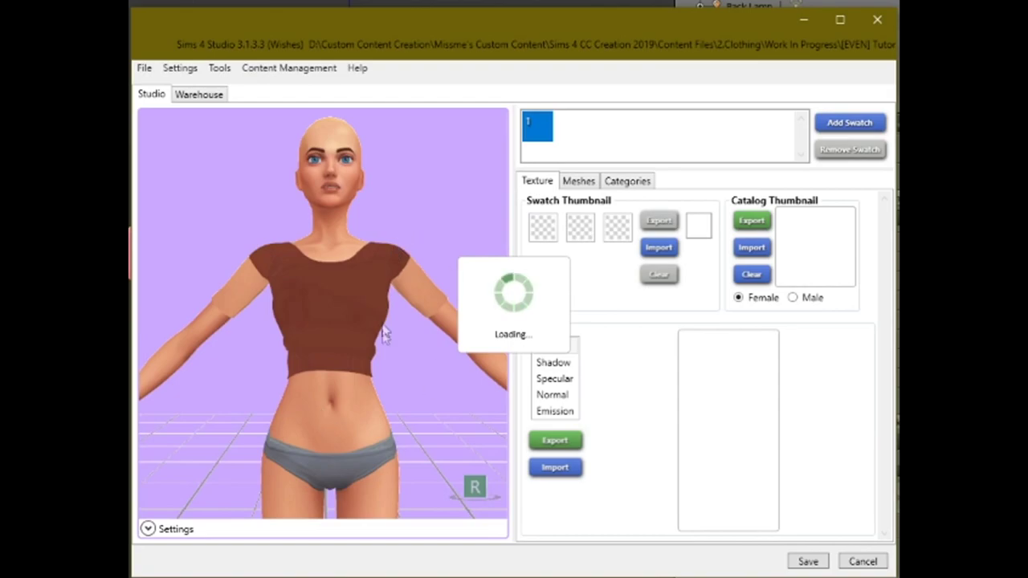
pyautogui.moveTo(409, 370); pyautogui.dragTo(482, 418)
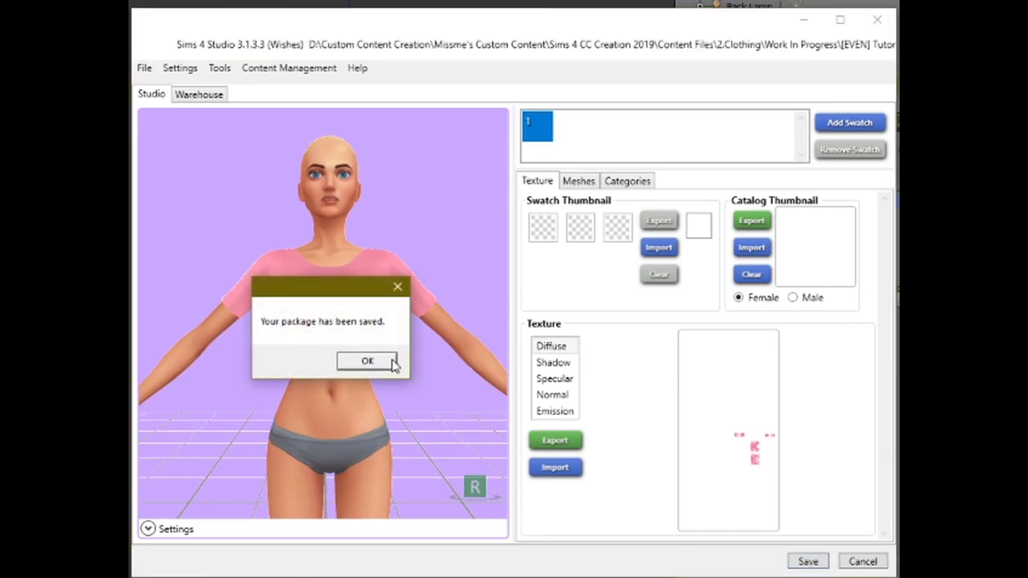
pyautogui.click(393, 363)
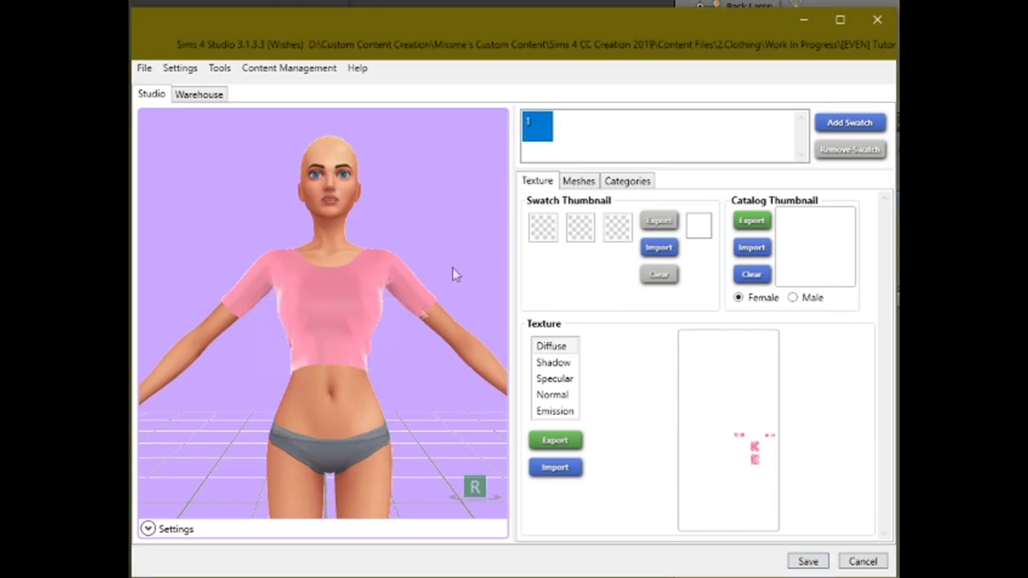
# Step: Open the shirt's mesh details and preview the LOD 1, LOD 2 and LOD 3 meshes on the model
pyautogui.click(580, 185)
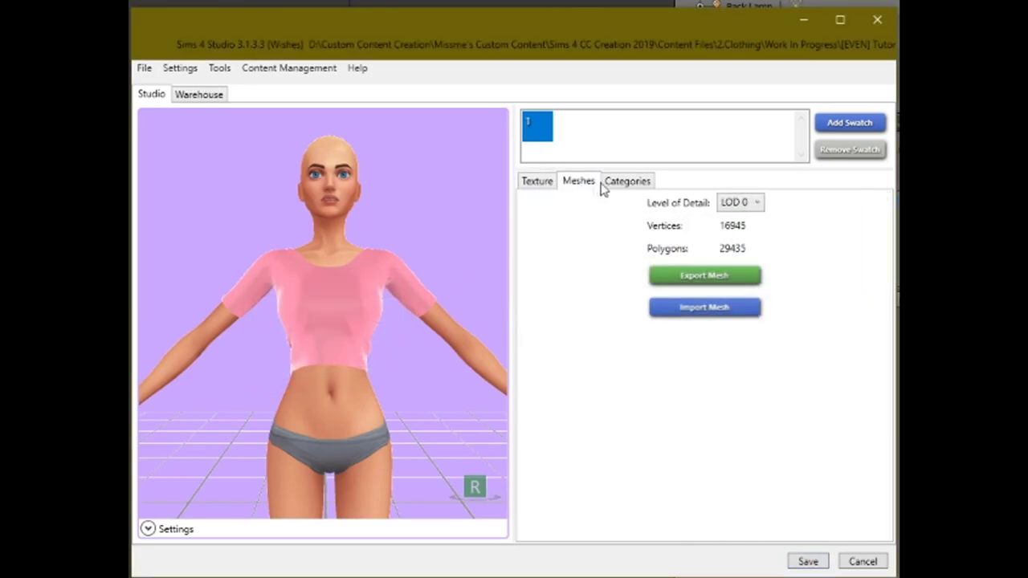
pyautogui.click(748, 205)
pyautogui.click(561, 196)
pyautogui.click(743, 205)
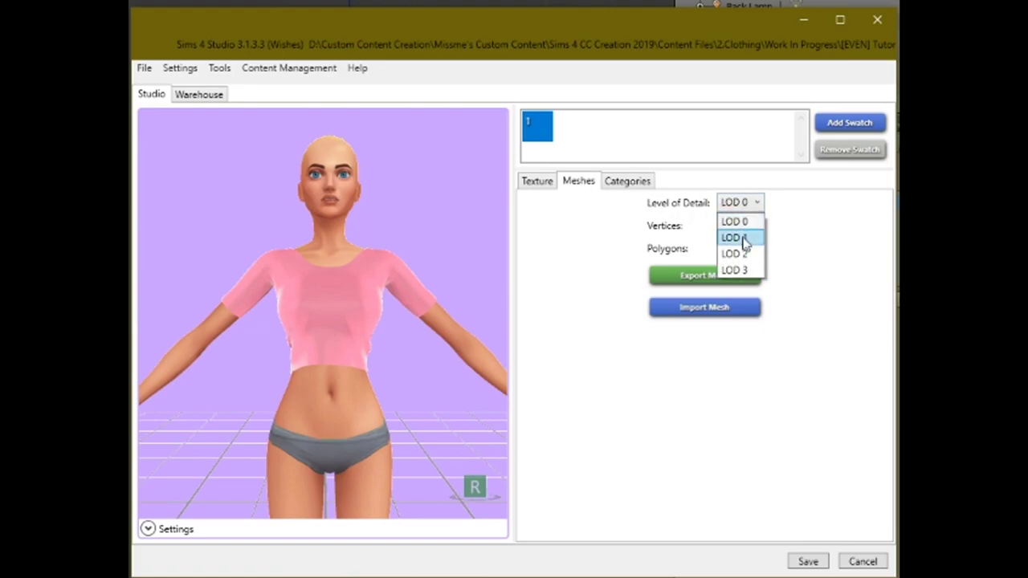
pyautogui.click(659, 212)
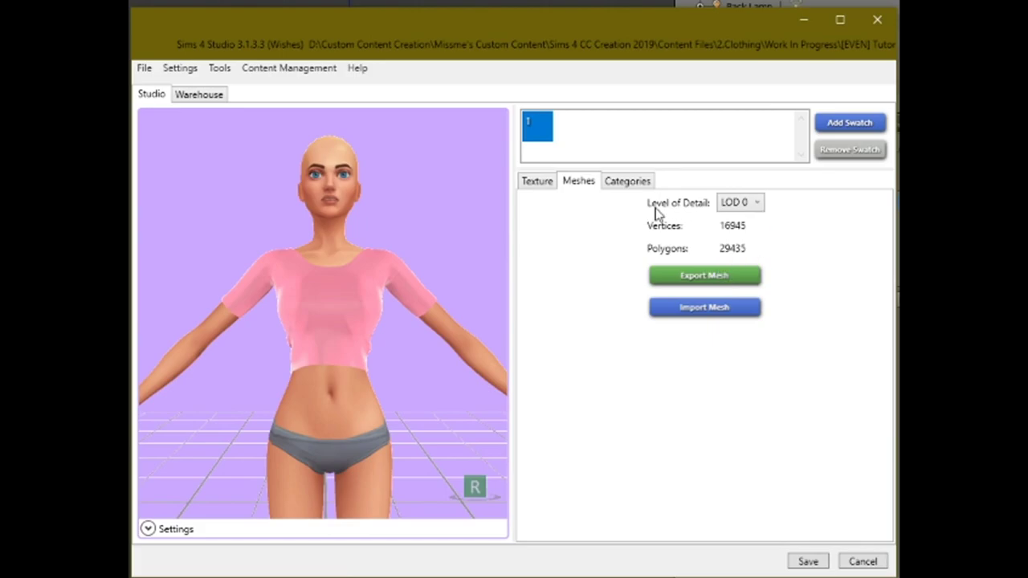
pyautogui.click(744, 204)
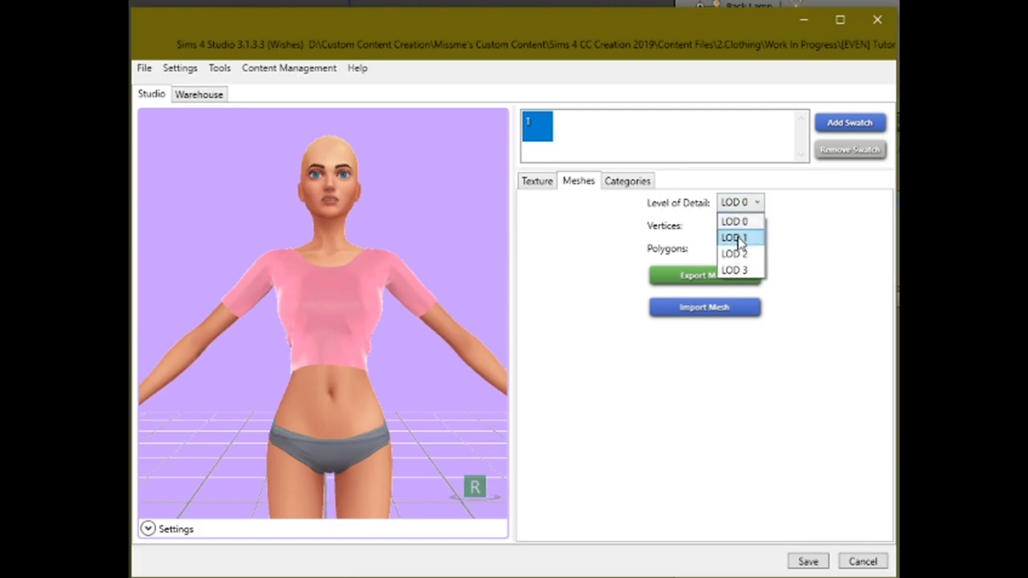
pyautogui.click(736, 234)
pyautogui.click(742, 204)
pyautogui.click(737, 252)
pyautogui.click(745, 203)
pyautogui.click(744, 270)
# Step: Compare the LOD 1 and LOD 2 meshes with LOD 0, ending on LOD 0
pyautogui.click(740, 203)
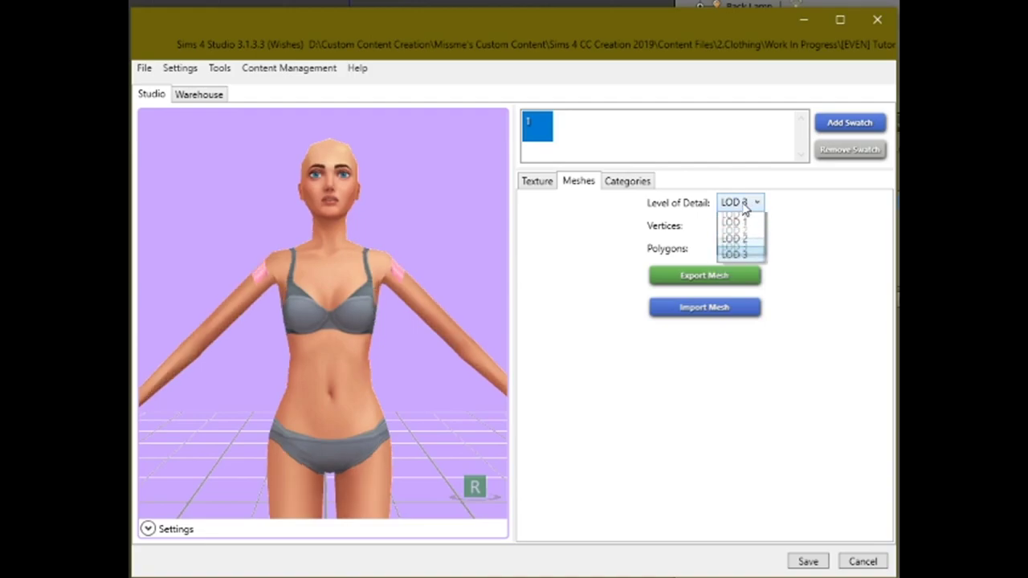
pyautogui.click(734, 237)
pyautogui.click(741, 202)
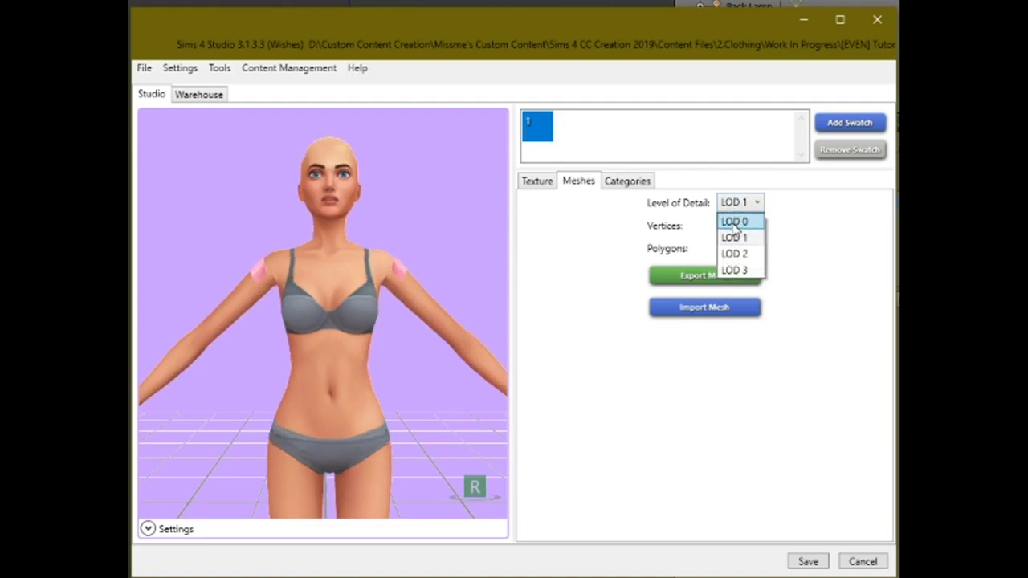
pyautogui.click(735, 219)
pyautogui.click(744, 204)
pyautogui.click(736, 252)
pyautogui.click(740, 202)
pyautogui.click(734, 236)
pyautogui.click(741, 211)
pyautogui.click(736, 221)
pyautogui.click(741, 202)
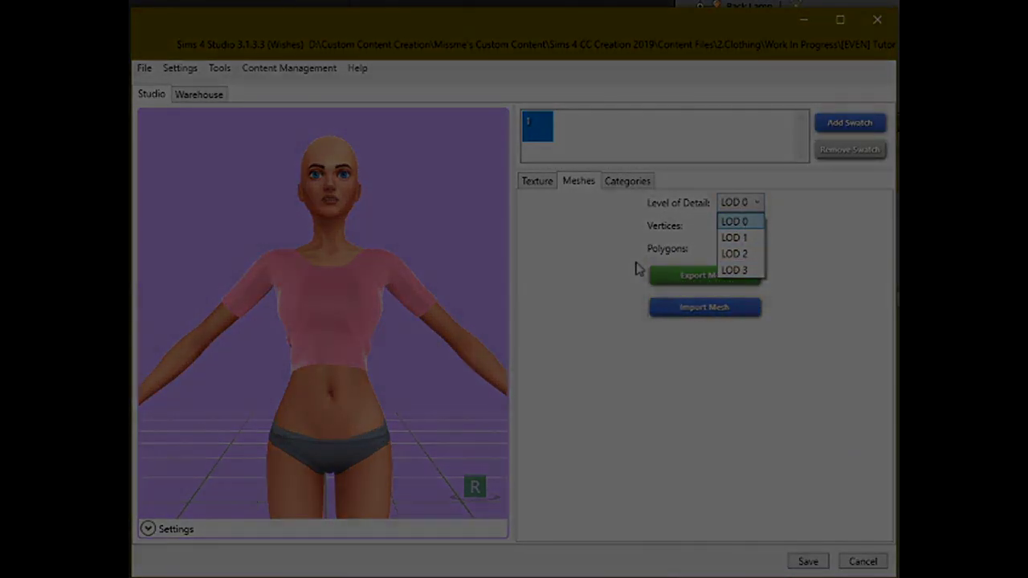
pyautogui.click(636, 266)
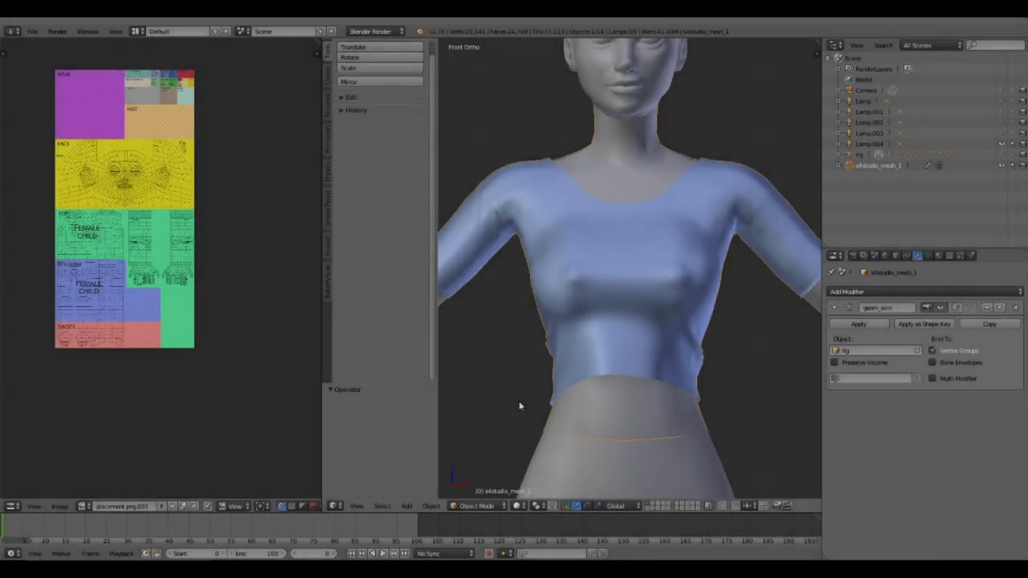
# Step: In Blender, put s4studio_mesh_1 in Edit Mode and make uv_0 its active UV map
pyautogui.press('Tab')
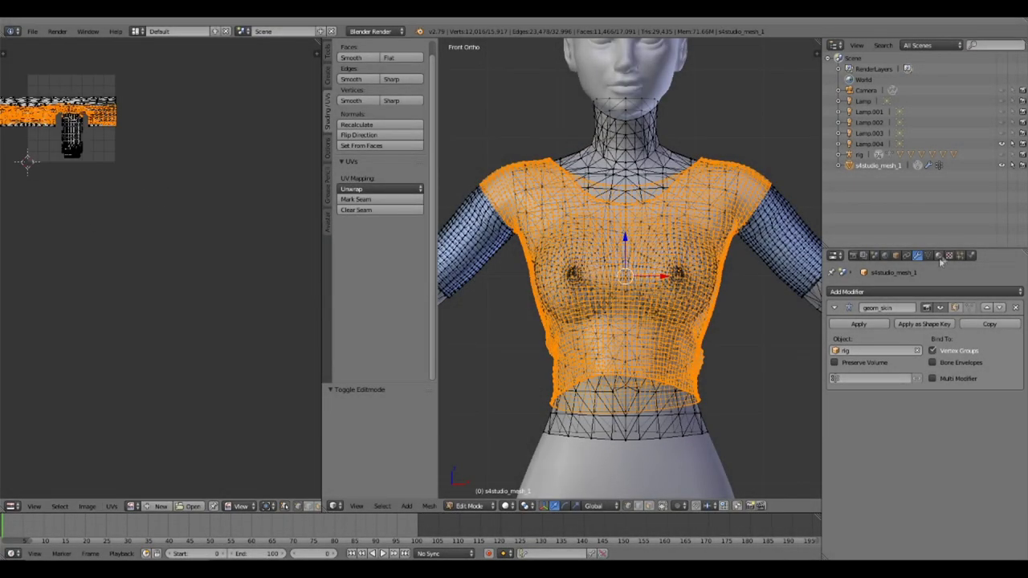
pyautogui.click(940, 256)
pyautogui.click(929, 256)
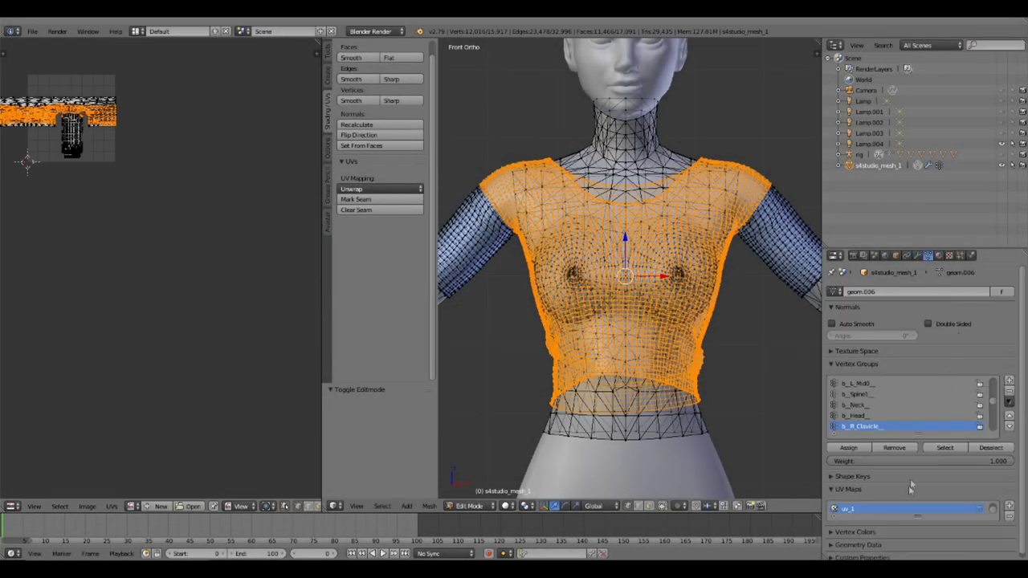
pyautogui.click(891, 509)
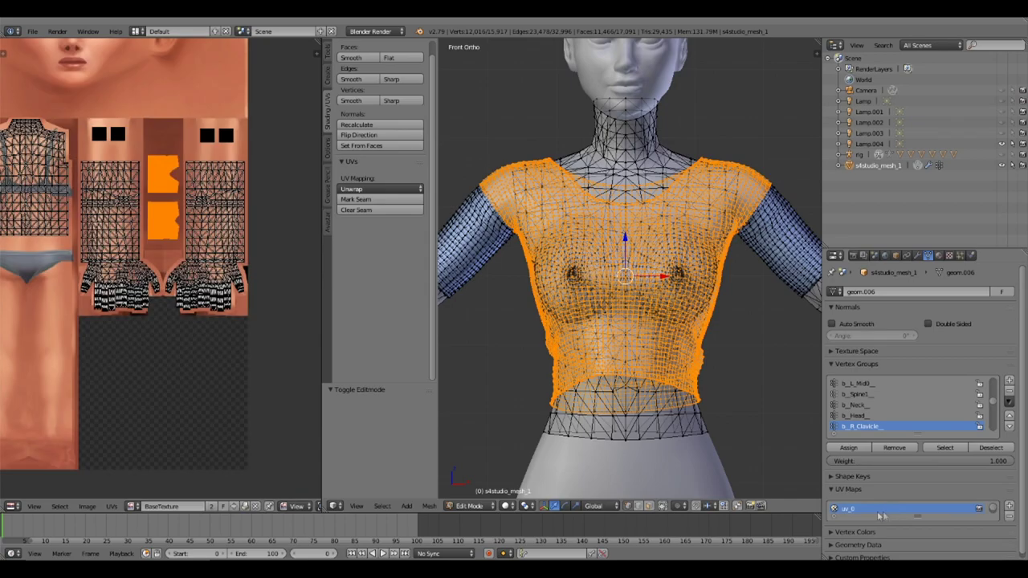
# Step: Select all the shirt's body and sleeve UV islands and separate them from the body into their own object
pyautogui.keyDown('shift'); pyautogui.scroll(3, 120, 293); pyautogui.keyUp('shift')
pyautogui.keyDown('shift'); pyautogui.scroll(2, 120, 241); pyautogui.keyUp('shift')
pyautogui.press('b')
pyautogui.moveTo(247, 249); pyautogui.dragTo(66, 211)
pyautogui.press('p')
pyautogui.click(663, 338)
# Step: Add a Decimate modifier to the separated shirt s4studio_mesh_1.001 and set its collapse ratio to 0.2665
pyautogui.click(918, 176)
pyautogui.click(918, 255)
pyautogui.click(924, 292)
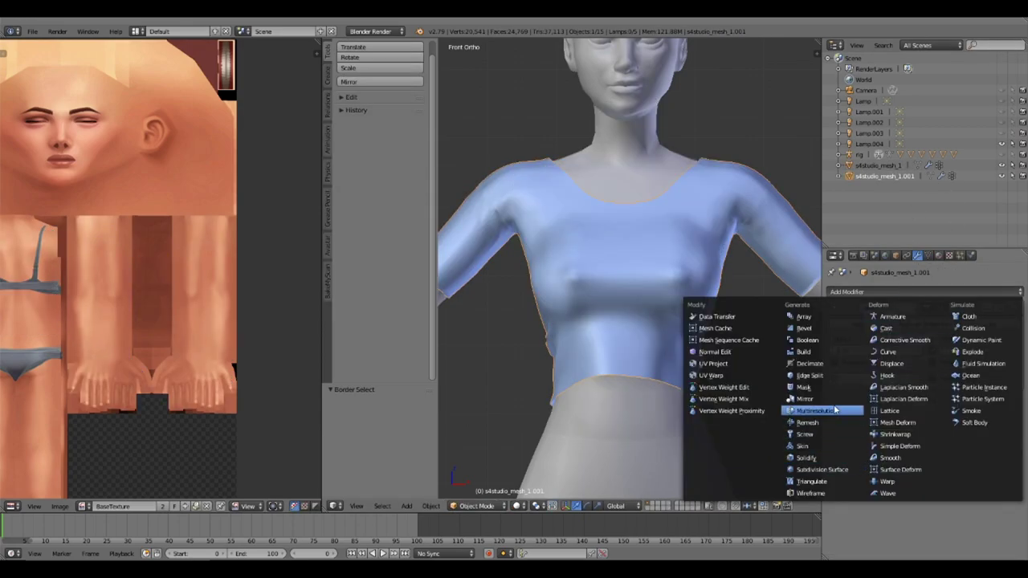
pyautogui.click(816, 364)
pyautogui.moveTo(1005, 444); pyautogui.dragTo(836, 445)
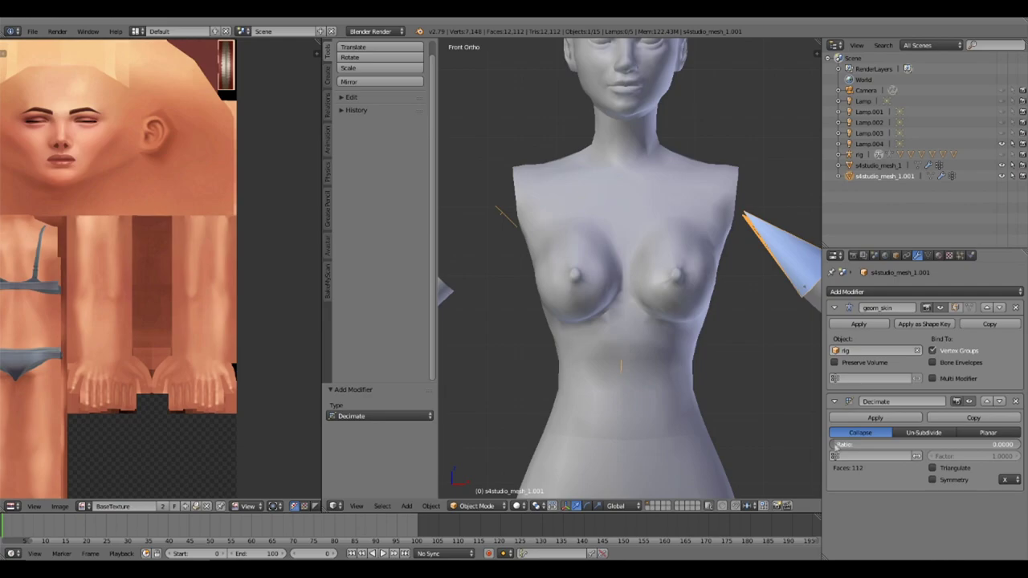
pyautogui.click(876, 455)
pyautogui.moveTo(922, 450); pyautogui.dragTo(976, 450)
pyautogui.moveTo(901, 444)
pyautogui.mouseDown()
pyautogui.moveTo(929, 444)
pyautogui.moveTo(883, 445)
pyautogui.mouseUp()
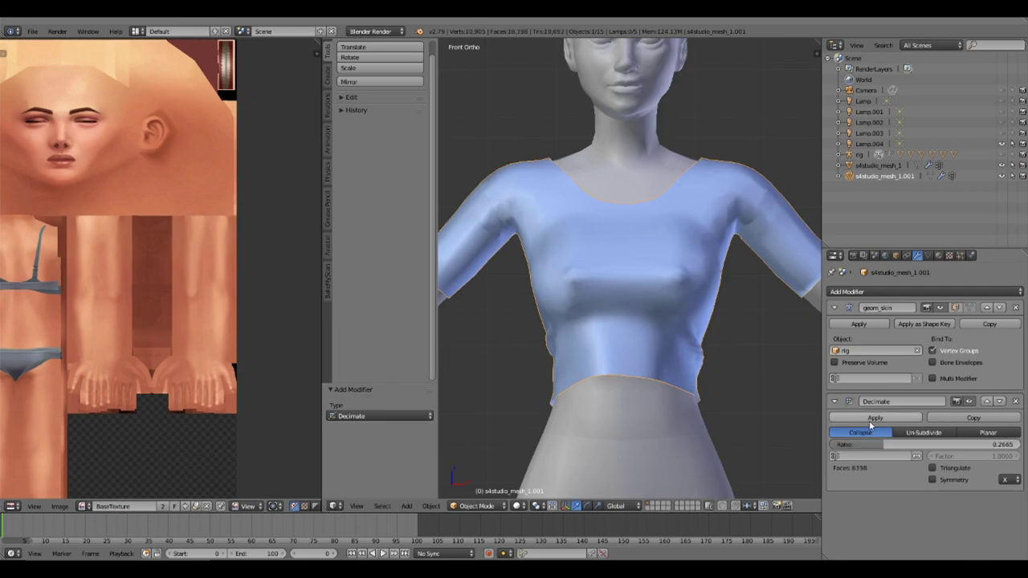
# Step: Apply the Decimate modifier and join the shirt back into s4studio_mesh_1
pyautogui.click(870, 419)
pyautogui.click(883, 165)
pyautogui.hotkey('ctrl', 'j')
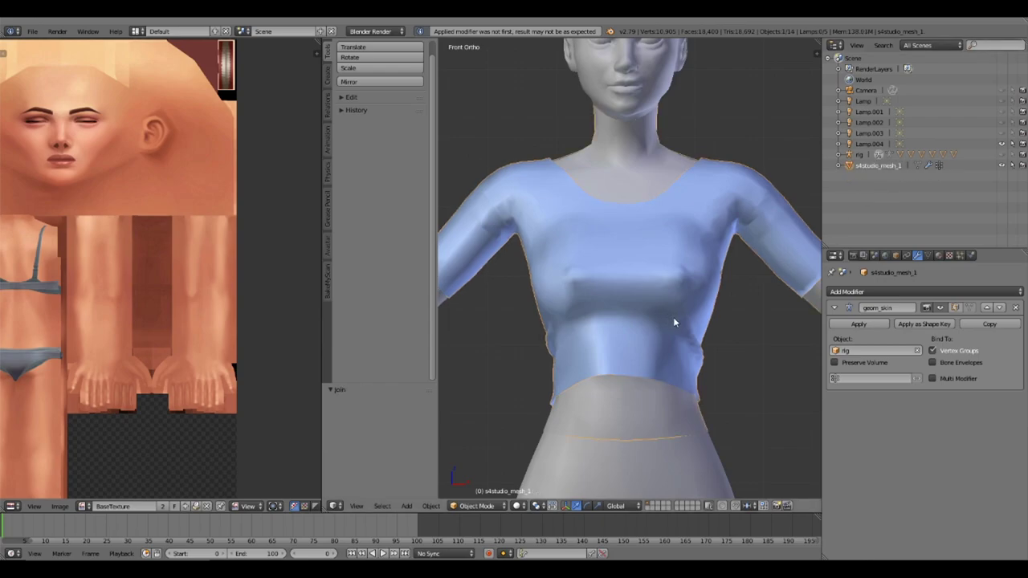
# Step: Select the decimated shirt's body and sleeve islands in Edit Mode and examine their UV layout up close
pyautogui.press('Tab')
pyautogui.press('b')
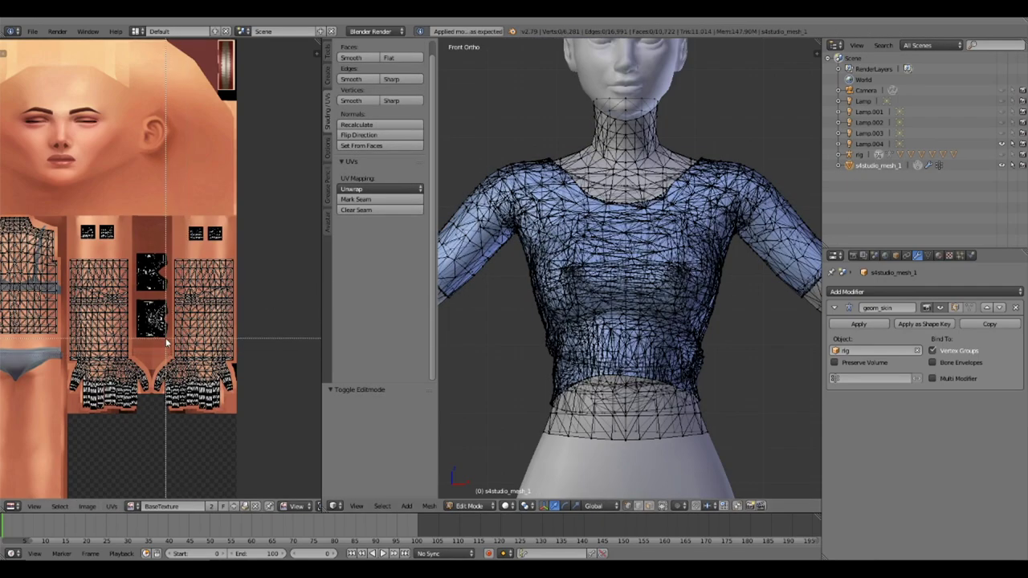
pyautogui.moveTo(171, 343); pyautogui.dragTo(130, 242)
pyautogui.scroll(4, 129, 266)
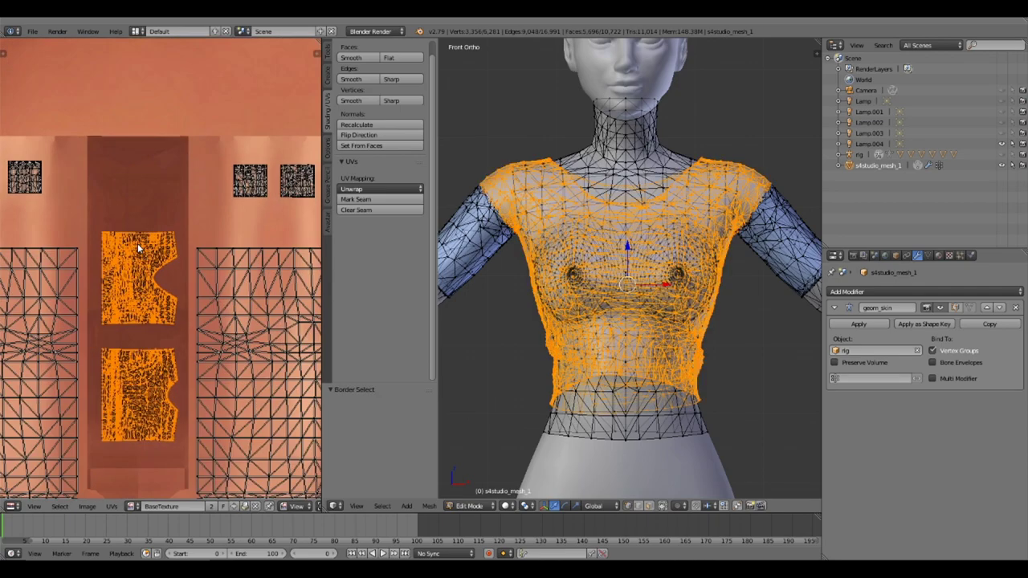
pyautogui.scroll(-2, 128, 265)
pyautogui.press('b')
pyautogui.moveTo(6, 177); pyautogui.dragTo(306, 240)
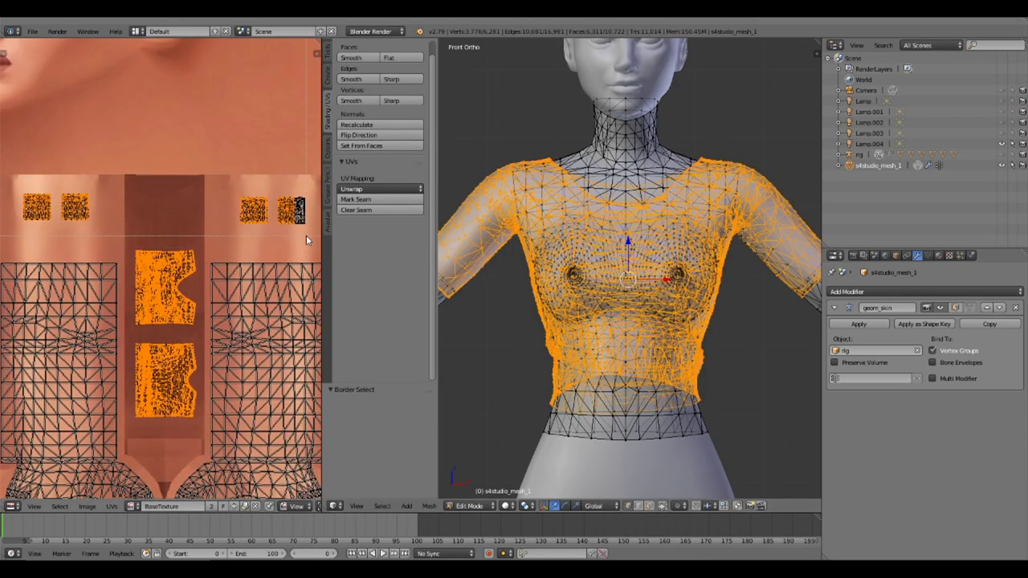
pyautogui.moveTo(244, 158); pyautogui.dragTo(241, 159)
pyautogui.scroll(5, 200, 246)
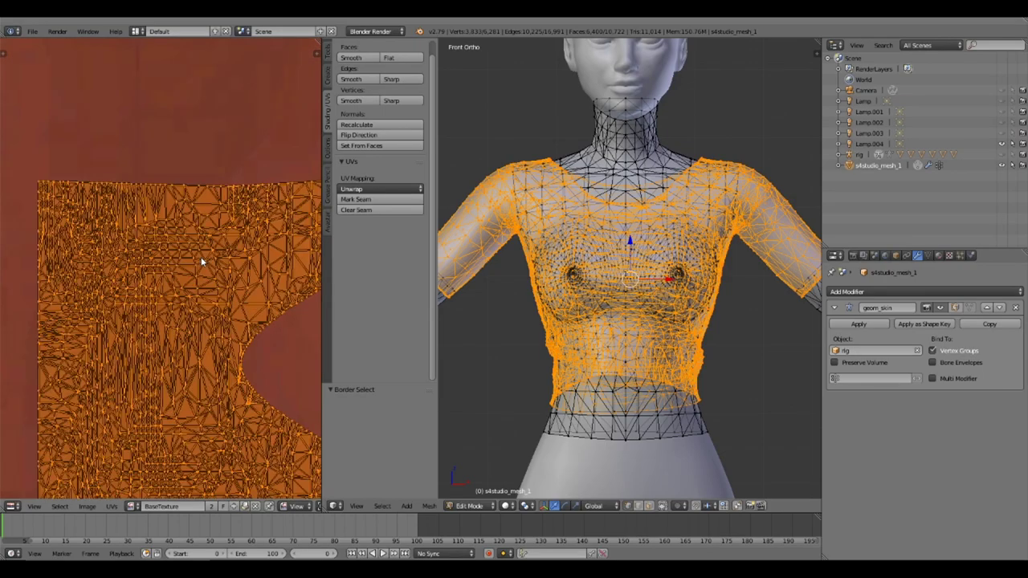
pyautogui.scroll(-3, 206, 254)
pyautogui.moveTo(211, 246)
pyautogui.mouseDown(button='middle')
pyautogui.moveTo(117, 289)
pyautogui.moveTo(200, 241)
pyautogui.moveTo(198, 255)
pyautogui.mouseUp(button='middle')
pyautogui.scroll(-3, 196, 240)
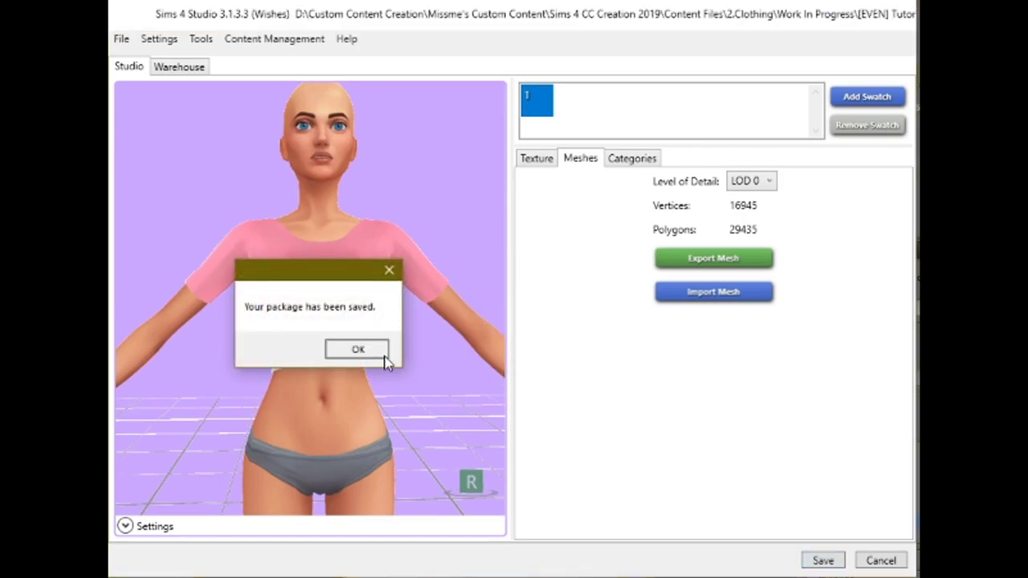
# Step: In Sims 4 Studio, acknowledge the package save and preview the LOD 3 mesh from a distance
pyautogui.click(386, 352)
pyautogui.scroll(-5, 381, 345)
pyautogui.scroll(-6, 255, 341)
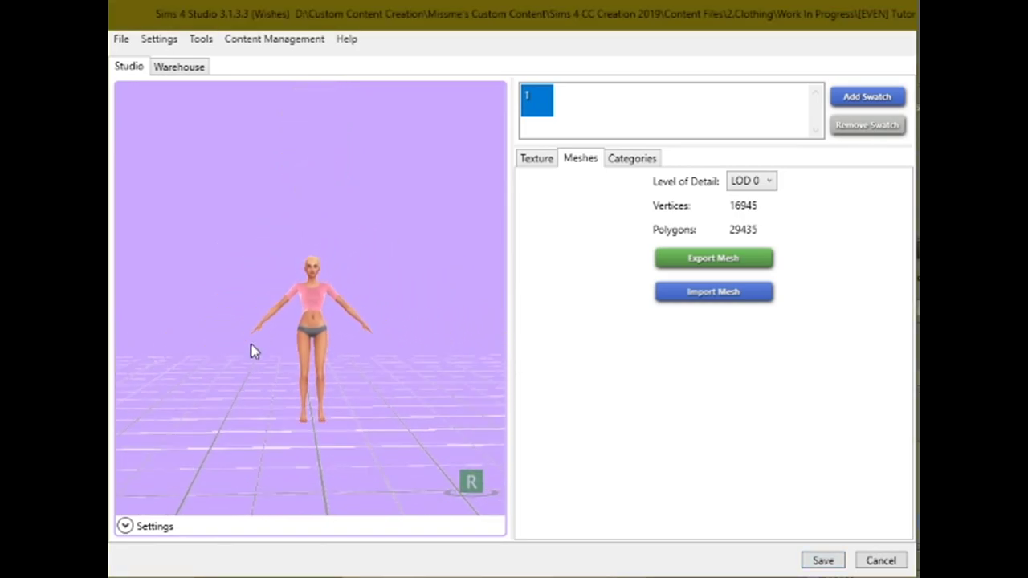
pyautogui.scroll(-3, 248, 351)
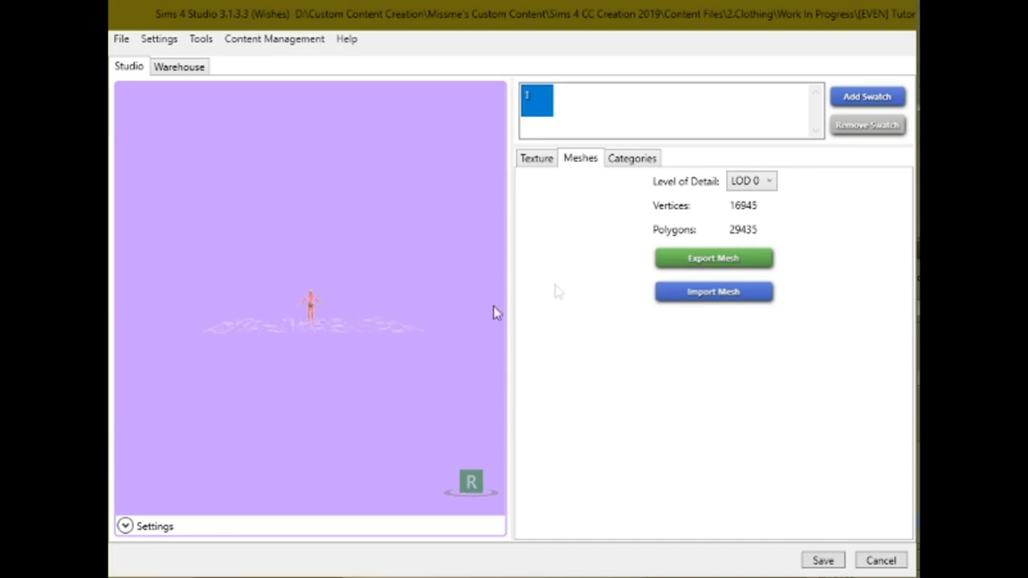
pyautogui.click(764, 180)
pyautogui.click(755, 252)
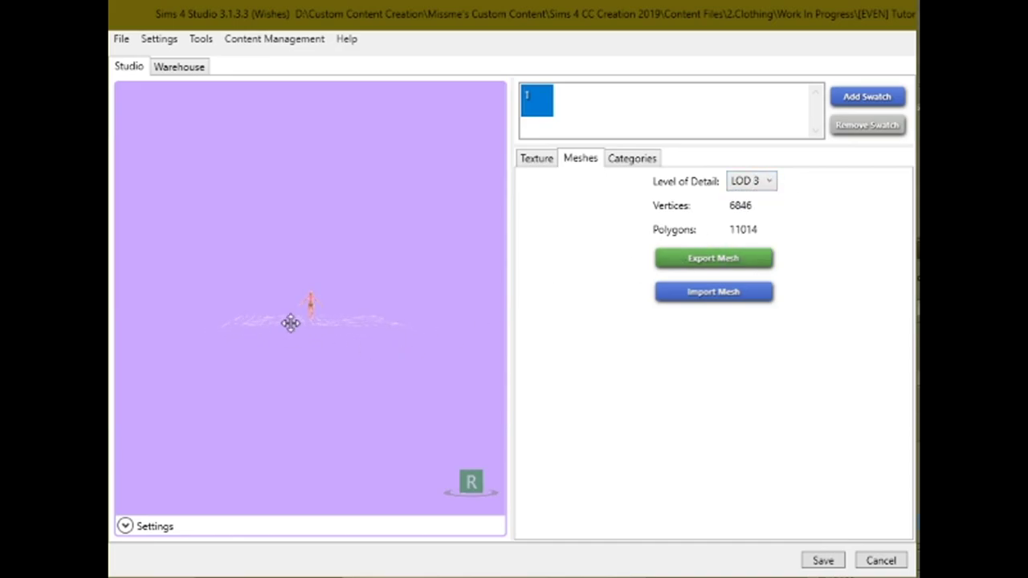
pyautogui.scroll(3, 327, 321)
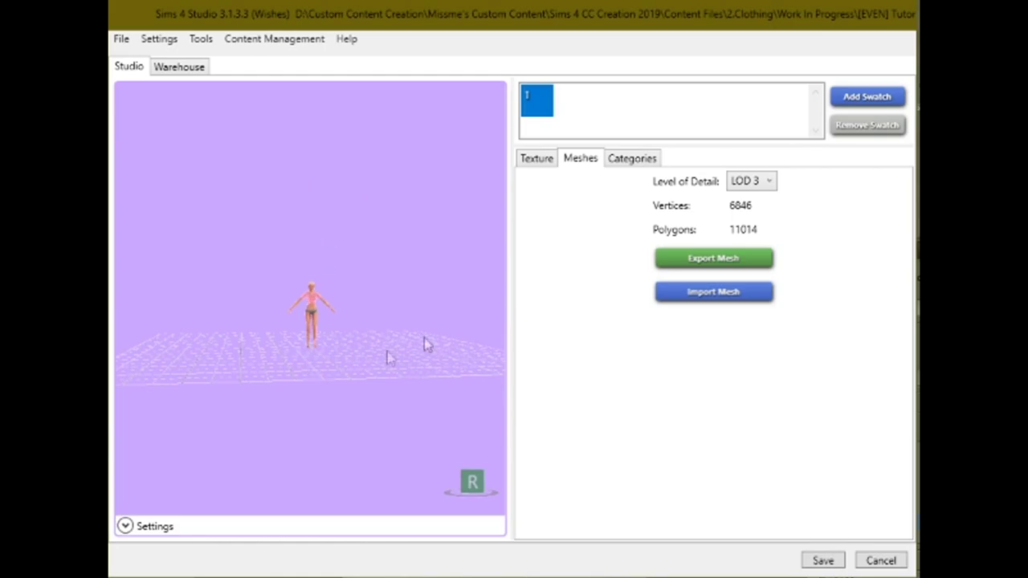
pyautogui.scroll(5, 291, 283)
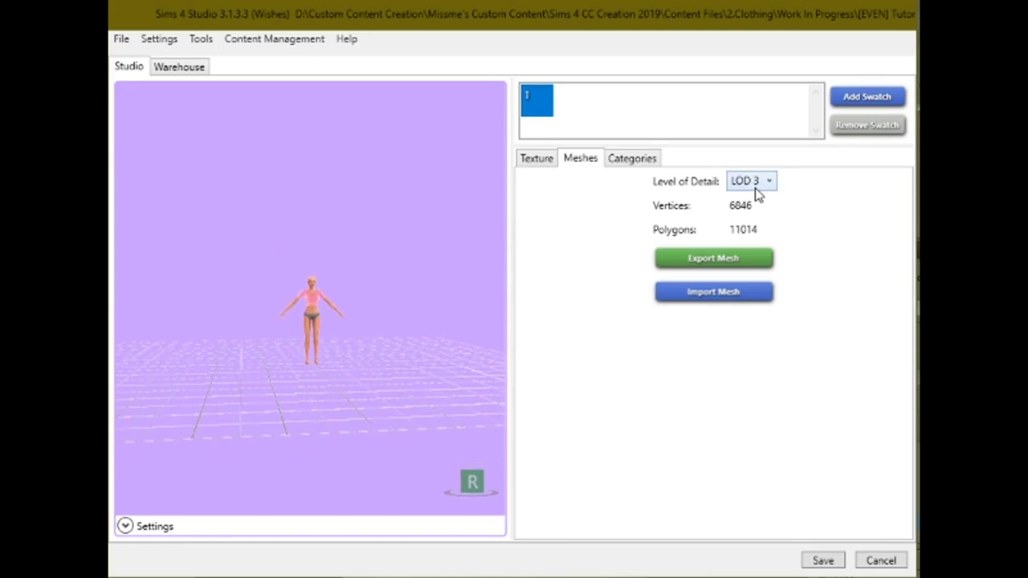
pyautogui.scroll(-2, 295, 381)
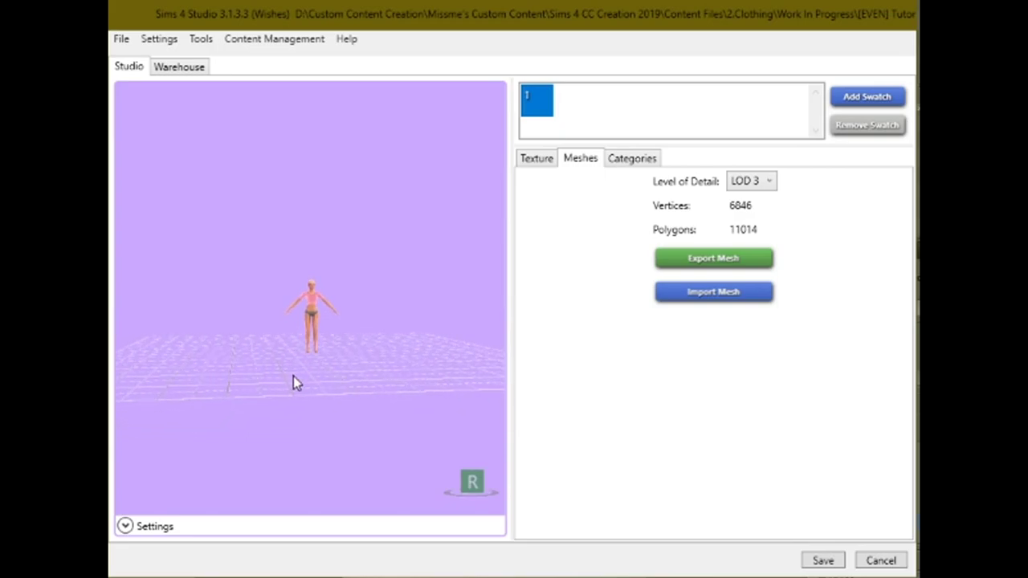
pyautogui.scroll(2, 297, 365)
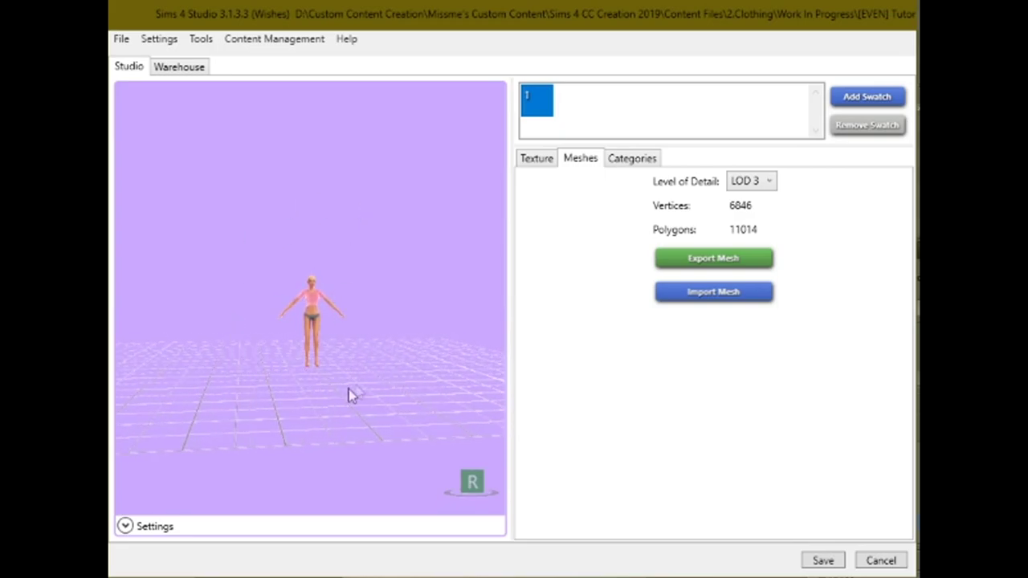
# Step: Preview the LOD 2, LOD 1 and LOD 0 meshes in turn and view LOD 0 up close
pyautogui.click(755, 181)
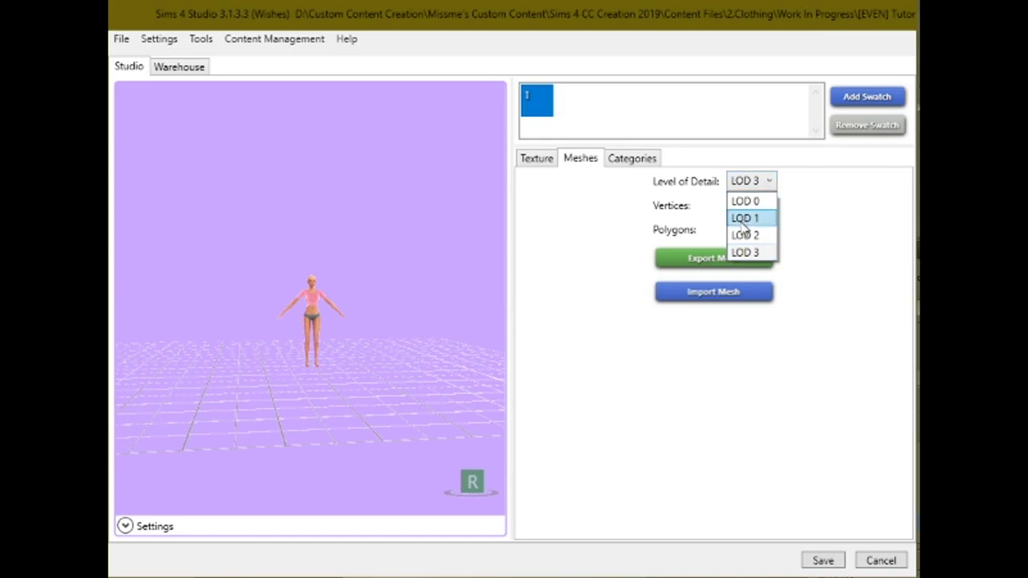
pyautogui.click(743, 234)
pyautogui.click(750, 185)
pyautogui.click(752, 218)
pyautogui.click(750, 187)
pyautogui.click(746, 200)
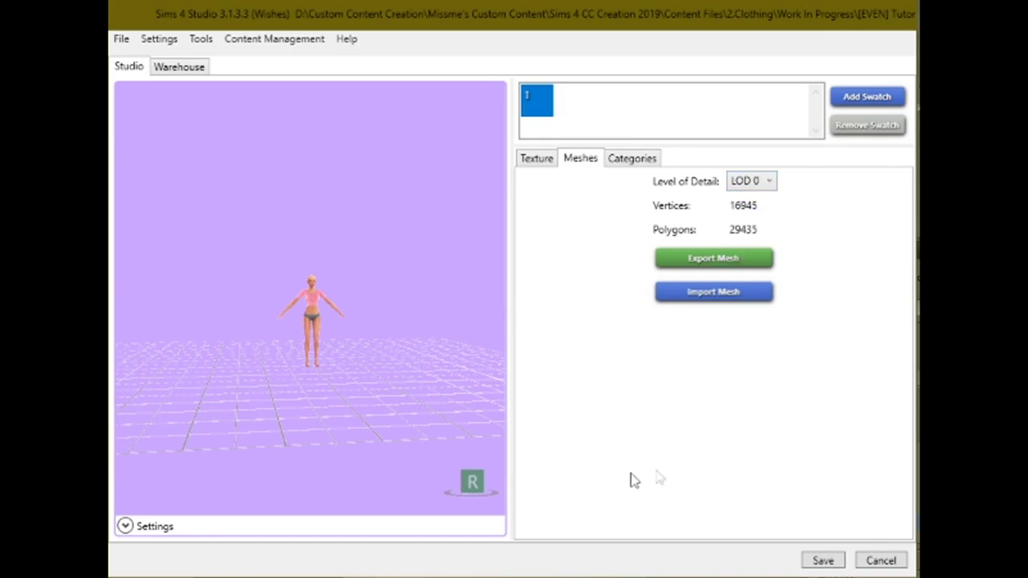
pyautogui.scroll(5, 363, 413)
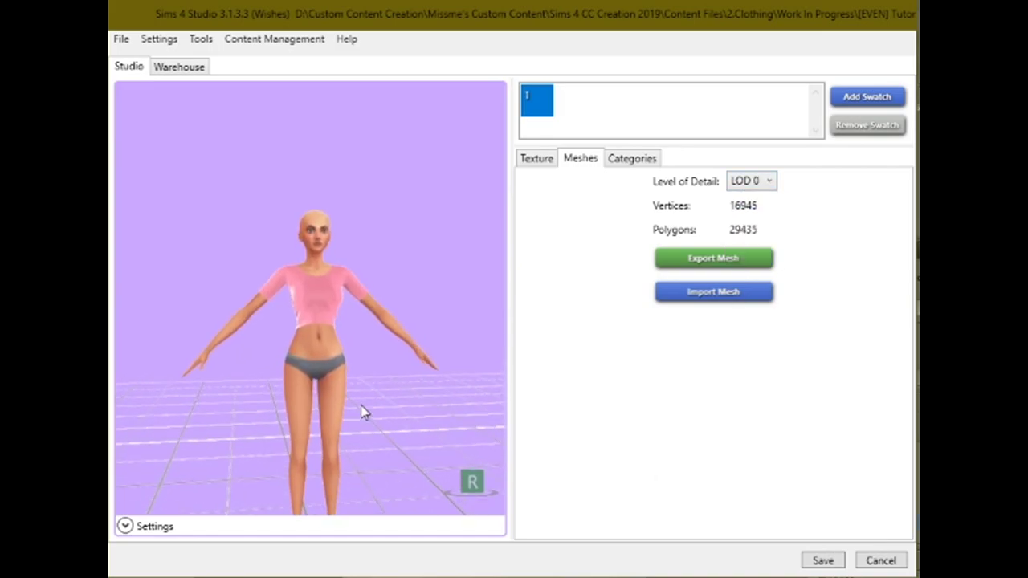
# Step: Remove the Elder flag from the shirt's age and gender categories and apply these flags to all swatches
pyautogui.click(628, 161)
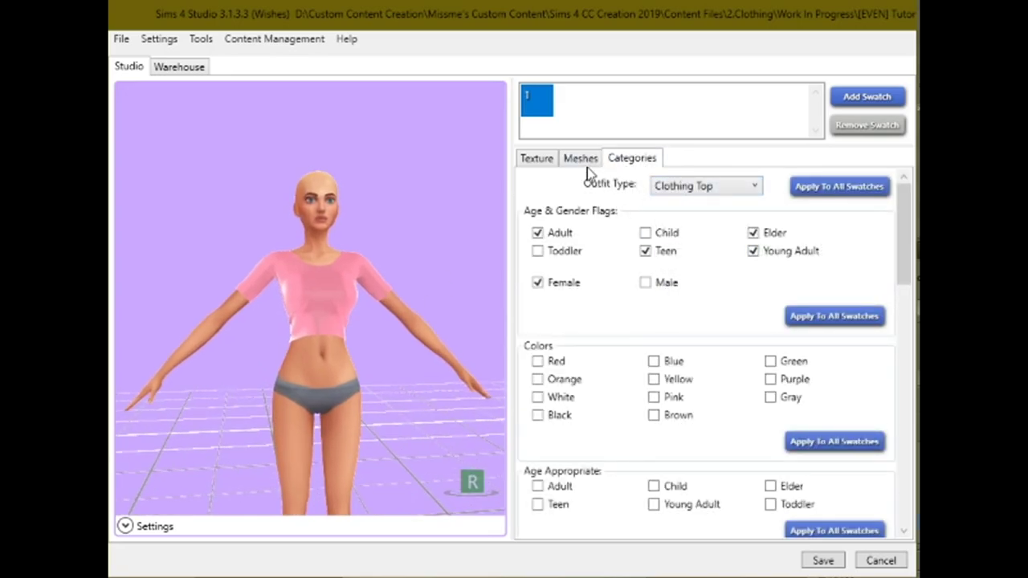
pyautogui.click(473, 482)
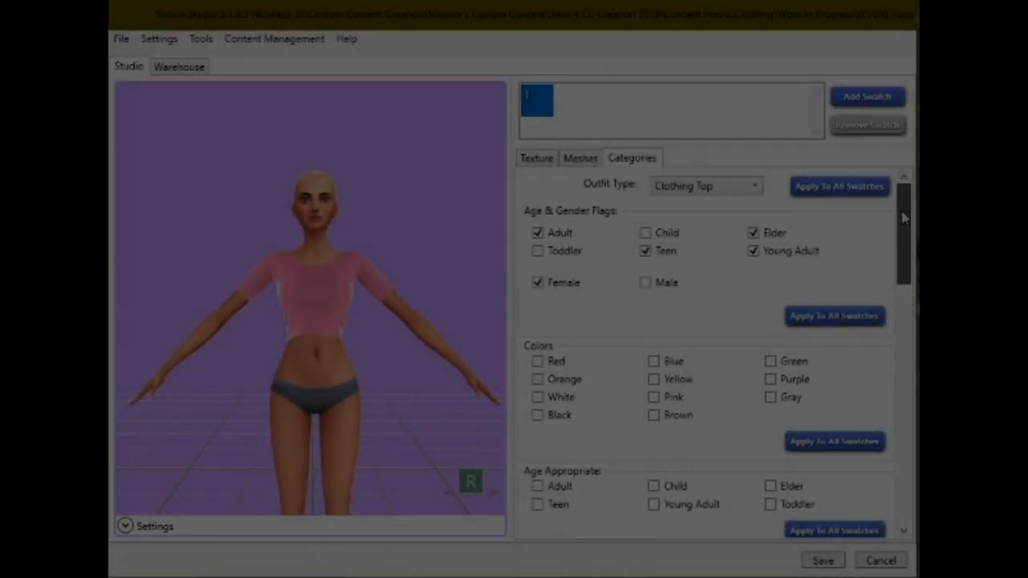
pyautogui.moveTo(904, 214); pyautogui.dragTo(885, 205)
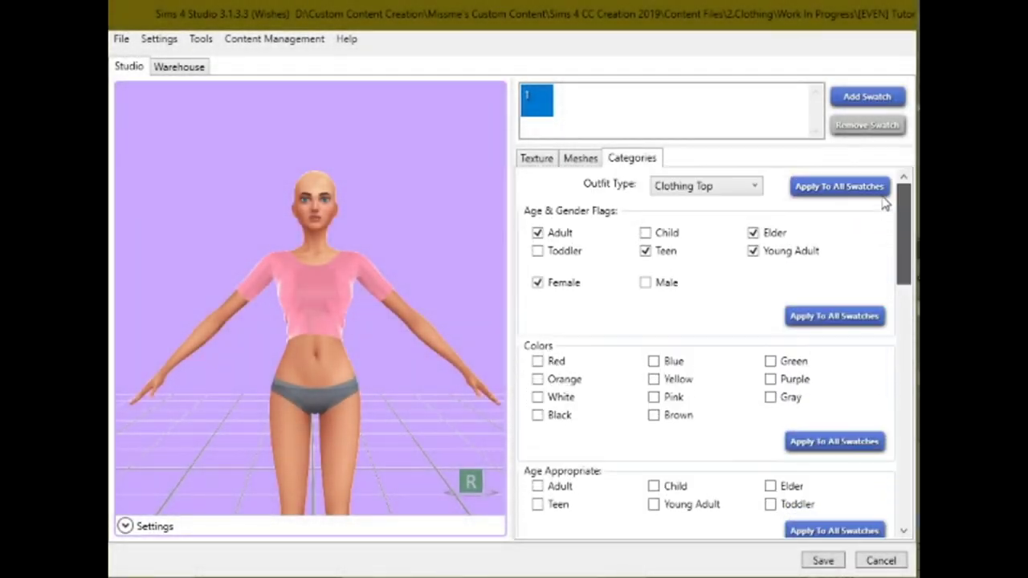
pyautogui.click(754, 234)
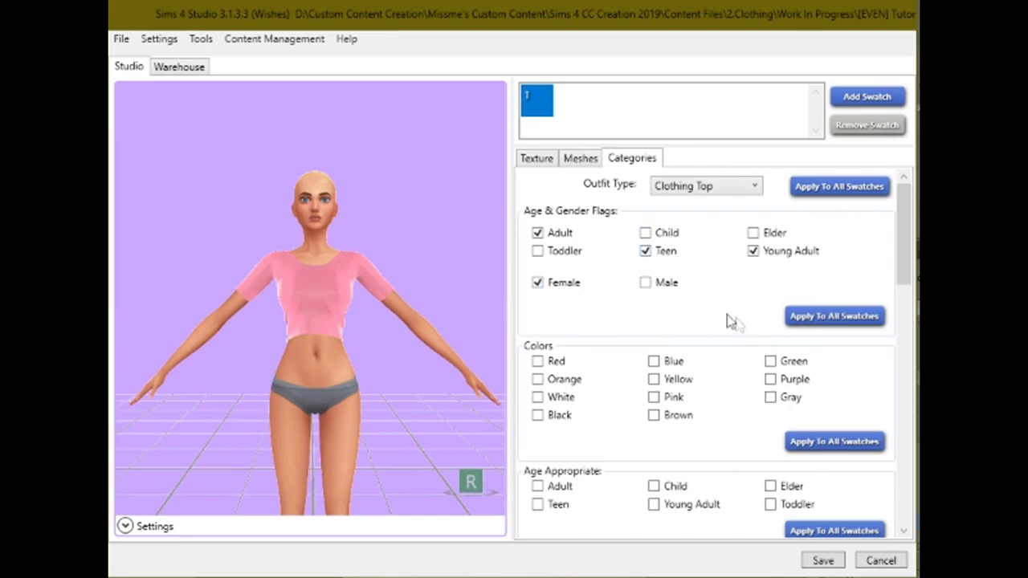
pyautogui.click(827, 321)
pyautogui.click(321, 348)
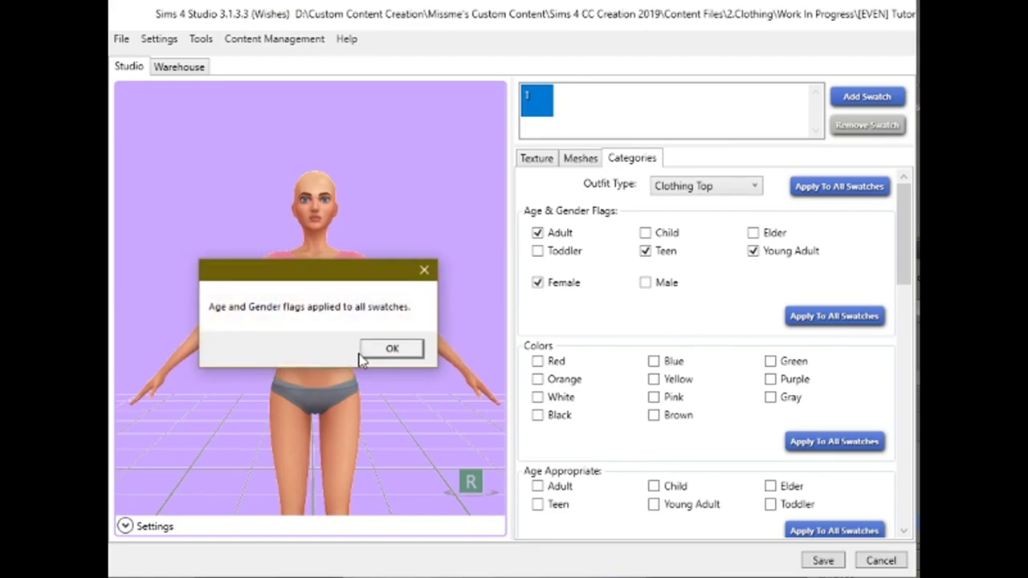
# Step: Mark the shirt as age appropriate for Adult, Teen and Young Adult and apply this to all swatches
pyautogui.click(376, 348)
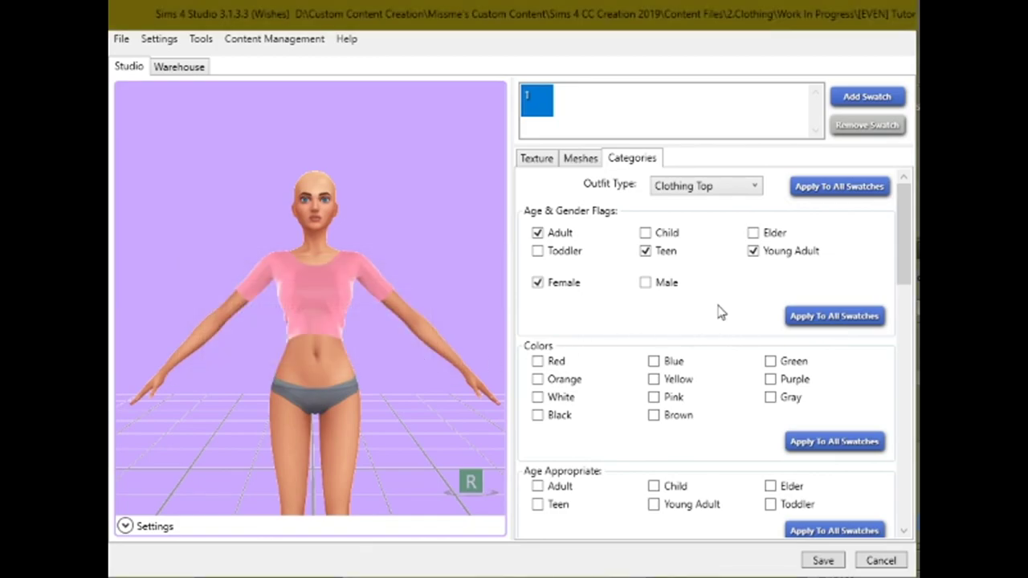
pyautogui.scroll(-5, 709, 354)
pyautogui.scroll(3, 717, 333)
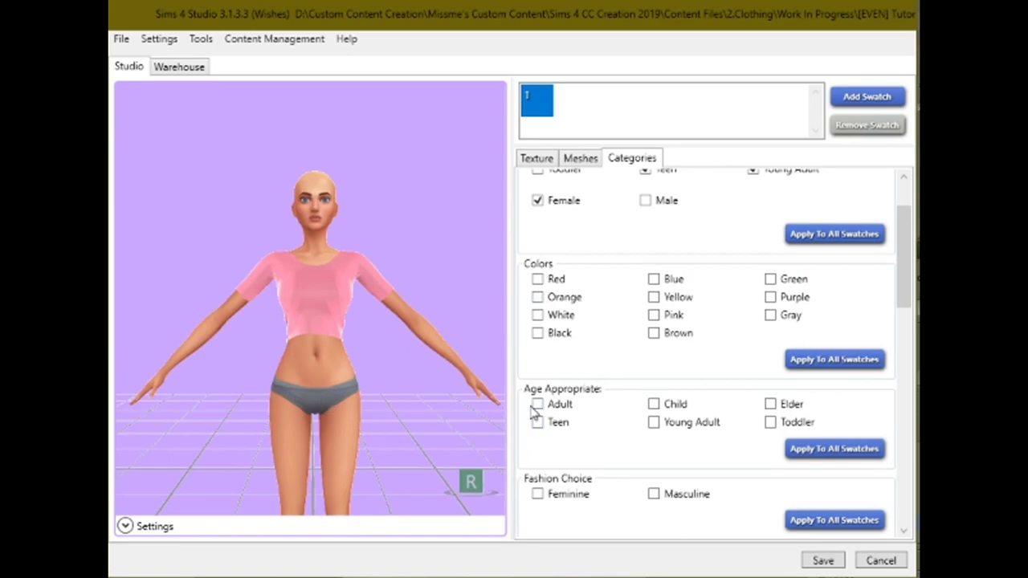
pyautogui.click(558, 404)
pyautogui.click(560, 424)
pyautogui.click(694, 427)
pyautogui.click(808, 450)
pyautogui.click(378, 352)
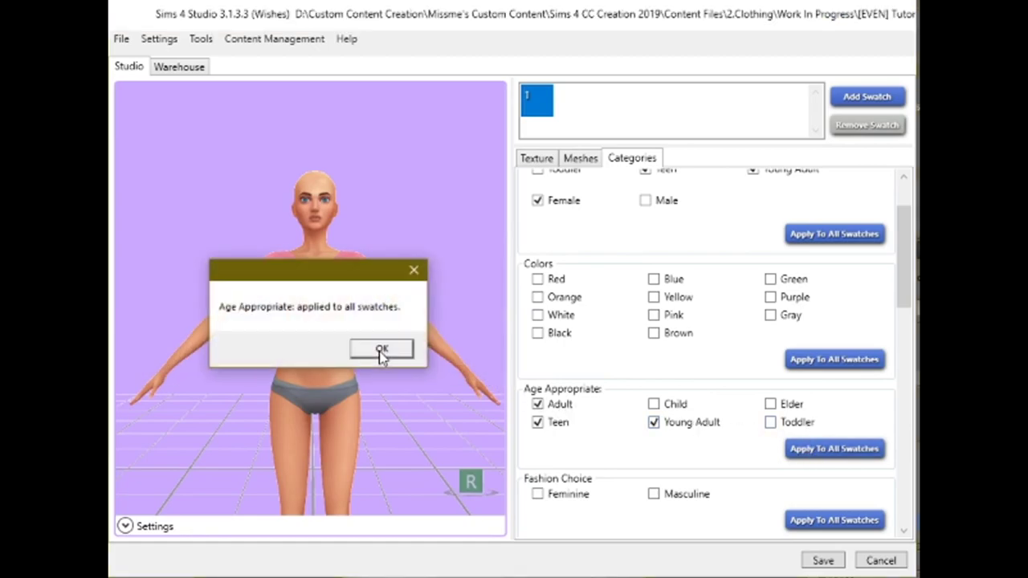
pyautogui.click(389, 350)
# Step: Reapply the age and gender flags and the Clothing Top outfit type to all swatches
pyautogui.click(839, 234)
pyautogui.click(369, 352)
pyautogui.click(392, 348)
pyautogui.scroll(3, 734, 391)
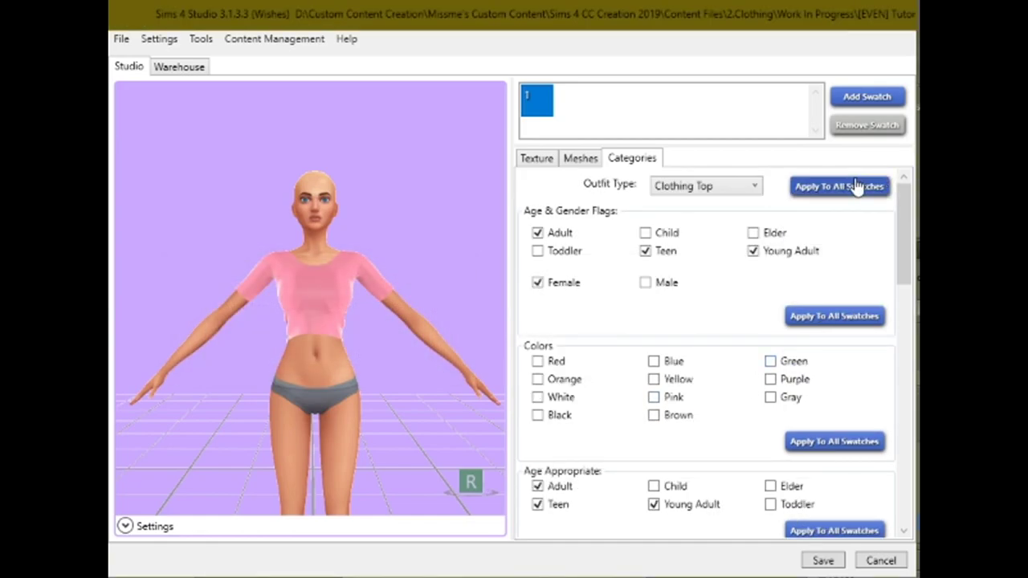
pyautogui.click(858, 186)
pyautogui.click(354, 352)
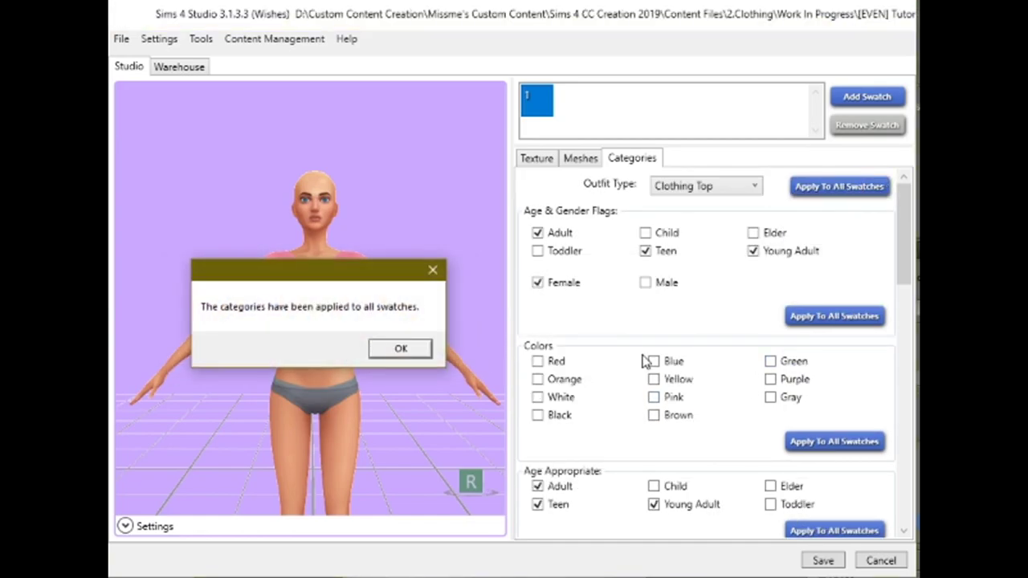
pyautogui.click(413, 350)
# Step: Set the fashion choice to Feminine and apply it to all swatches
pyautogui.scroll(-1, 675, 337)
pyautogui.scroll(-5, 675, 335)
pyautogui.click(535, 204)
pyautogui.click(833, 232)
pyautogui.click(375, 348)
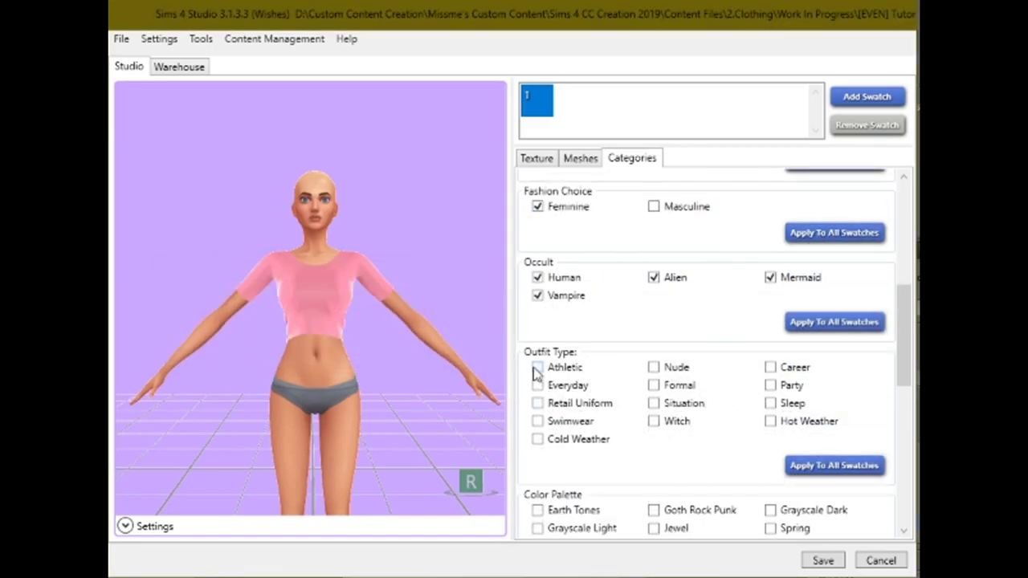
# Step: Set the outfit type category to Everyday and apply it to all swatches
pyautogui.scroll(-3, 563, 434)
pyautogui.scroll(3, 585, 508)
pyautogui.click(535, 390)
pyautogui.click(836, 466)
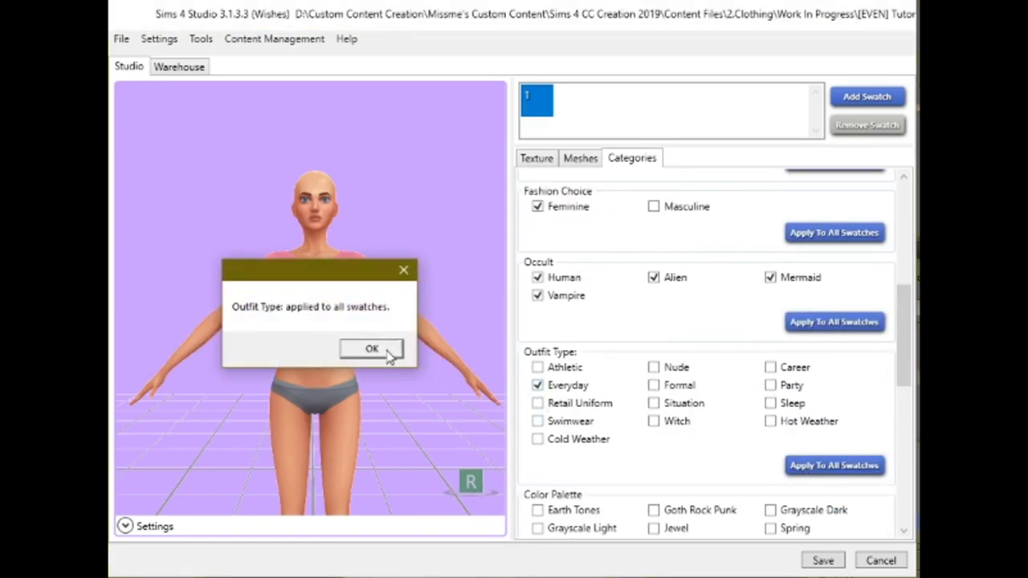
pyautogui.click(378, 349)
# Step: Set the remaining category options below the outfit types, applying the first to all swatches, and open the texture settings
pyautogui.scroll(-3, 618, 437)
pyautogui.click(538, 376)
pyautogui.click(835, 420)
pyautogui.click(378, 349)
pyautogui.click(538, 472)
pyautogui.click(537, 490)
pyautogui.scroll(10, 734, 386)
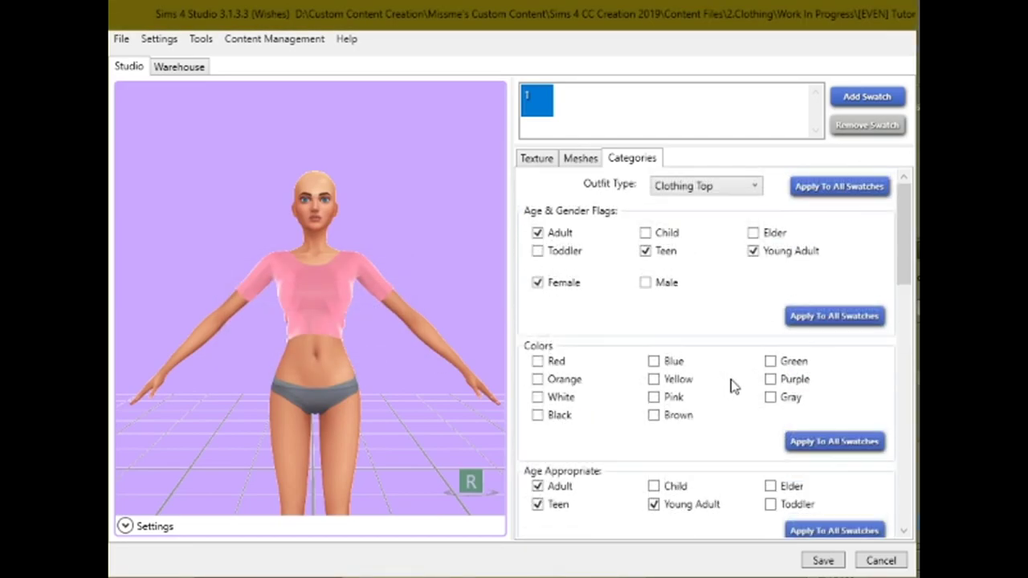
pyautogui.click(583, 135)
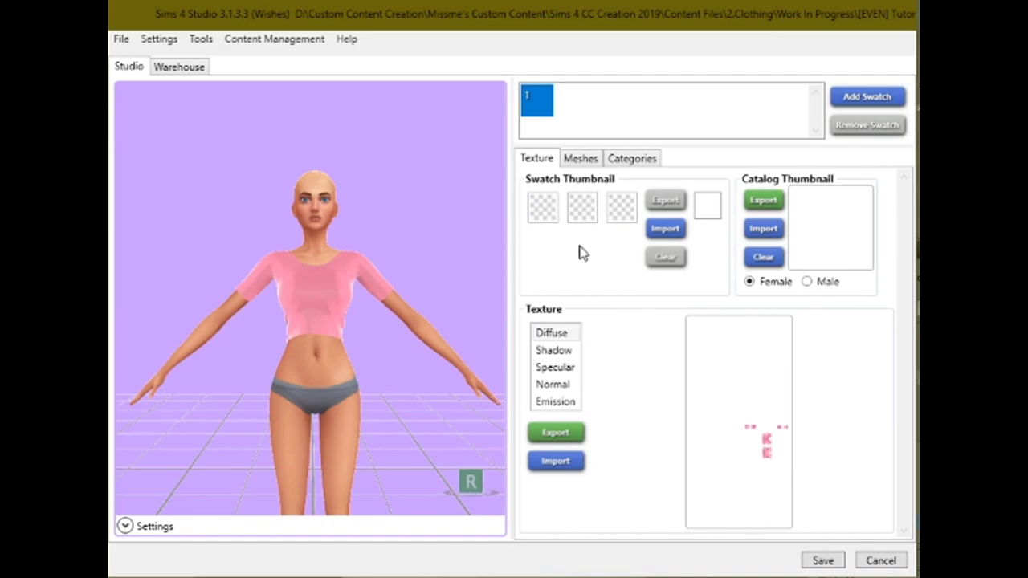
pyautogui.click(543, 211)
pyautogui.click(375, 291)
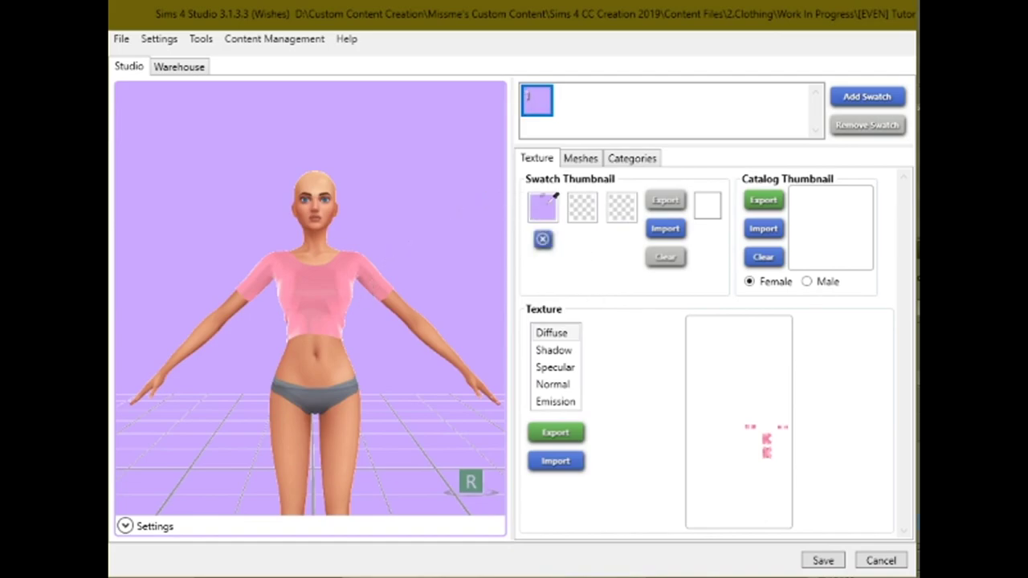
pyautogui.click(543, 238)
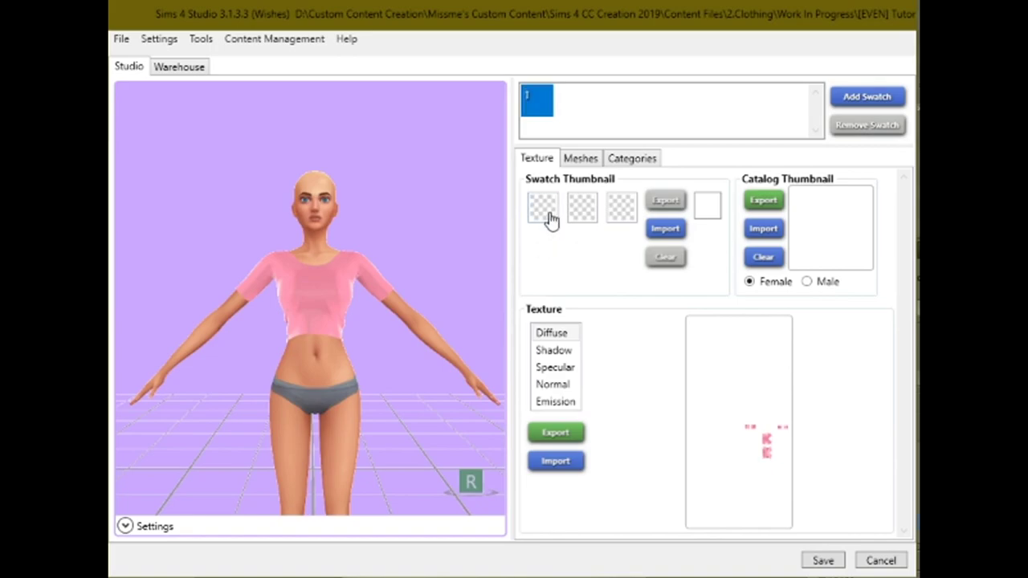
# Step: Sample the shirt's light pink from the preview as the first swatch thumbnail color
pyautogui.click(552, 198)
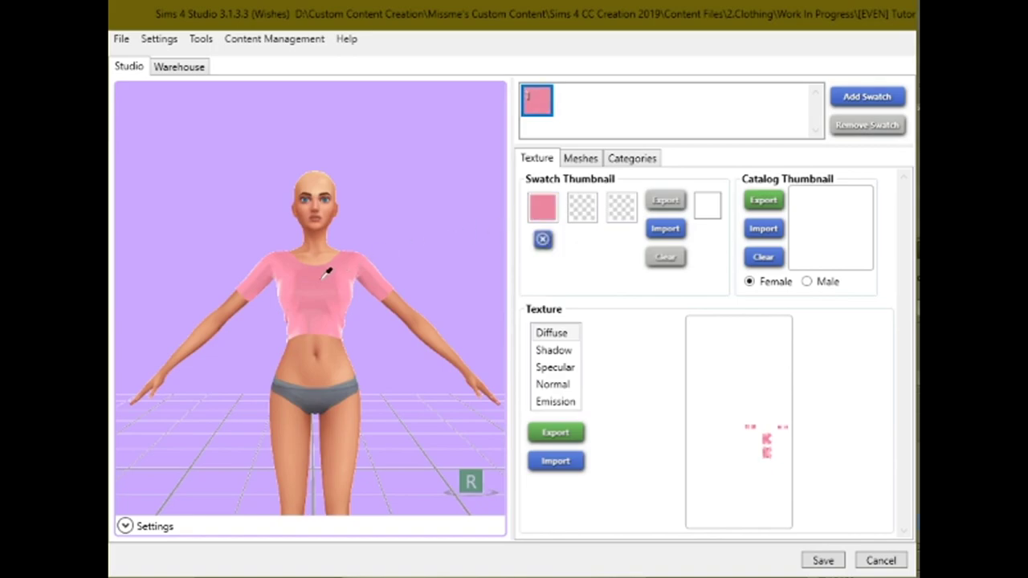
pyautogui.click(292, 277)
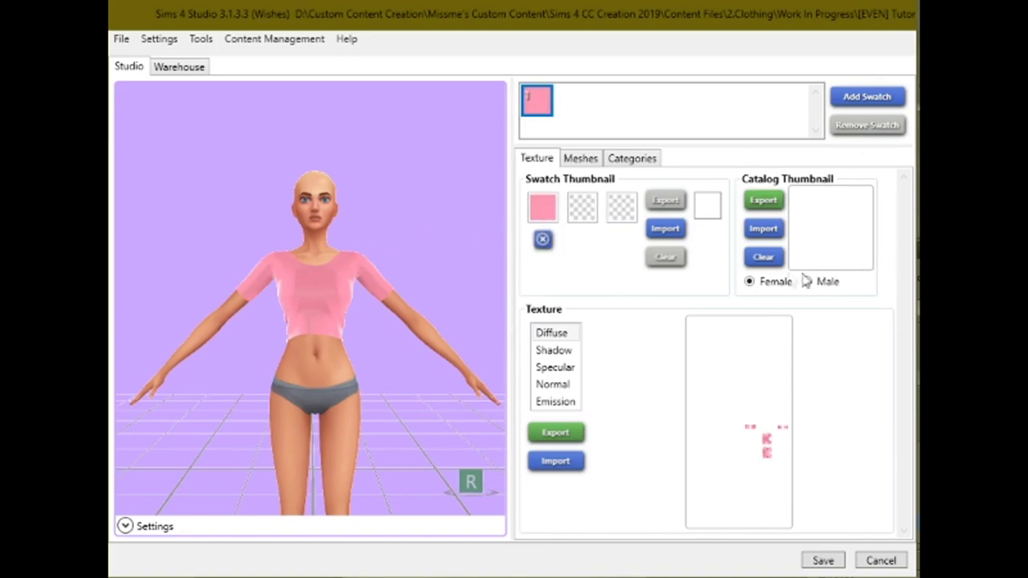
# Step: Import the solid red image from the Sims 4 CC Creation 2019 Templates folder as the female catalog thumbnail and save the package
pyautogui.click(760, 230)
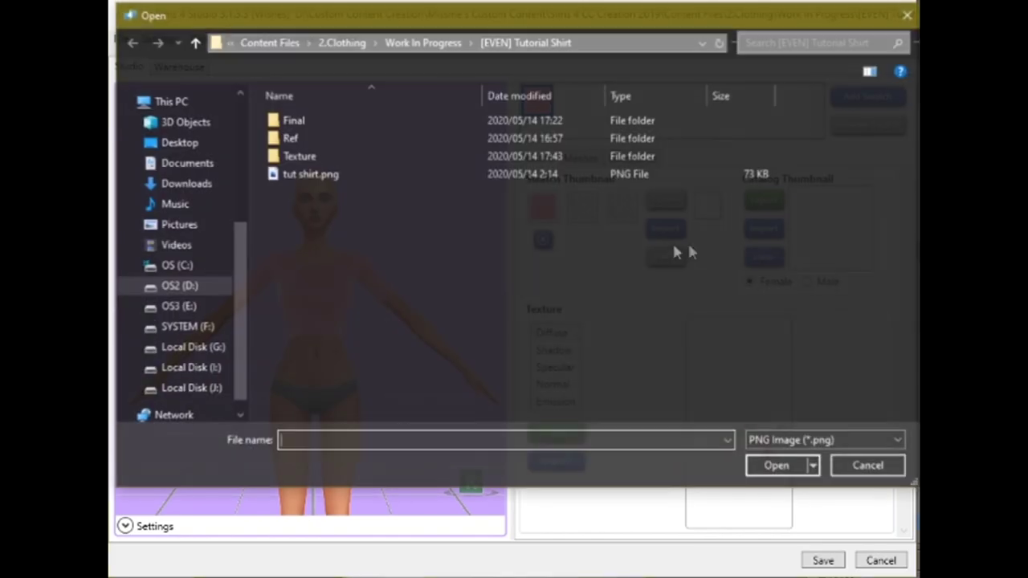
pyautogui.scroll(5, 239, 273)
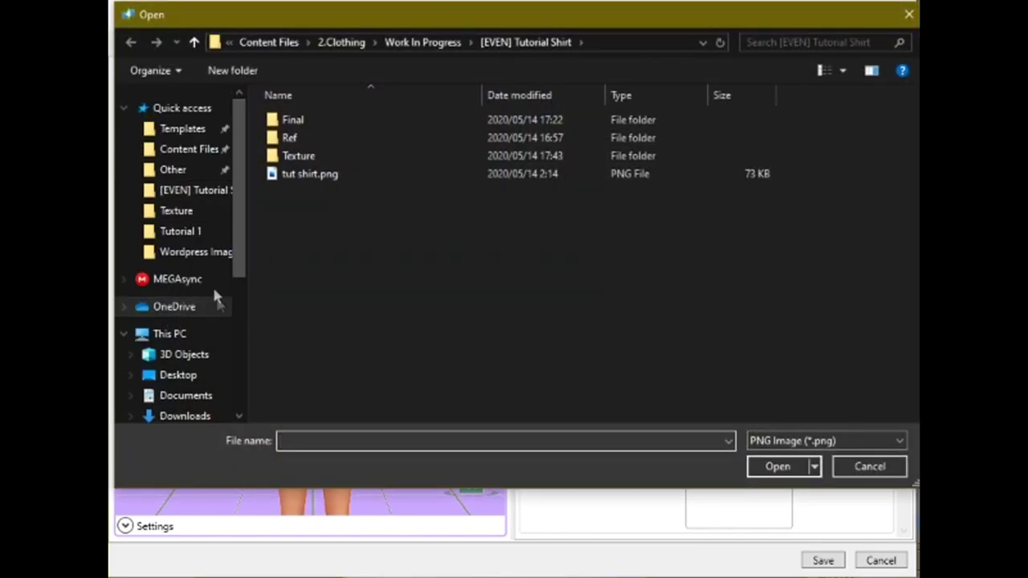
pyautogui.click(189, 195)
pyautogui.click(179, 211)
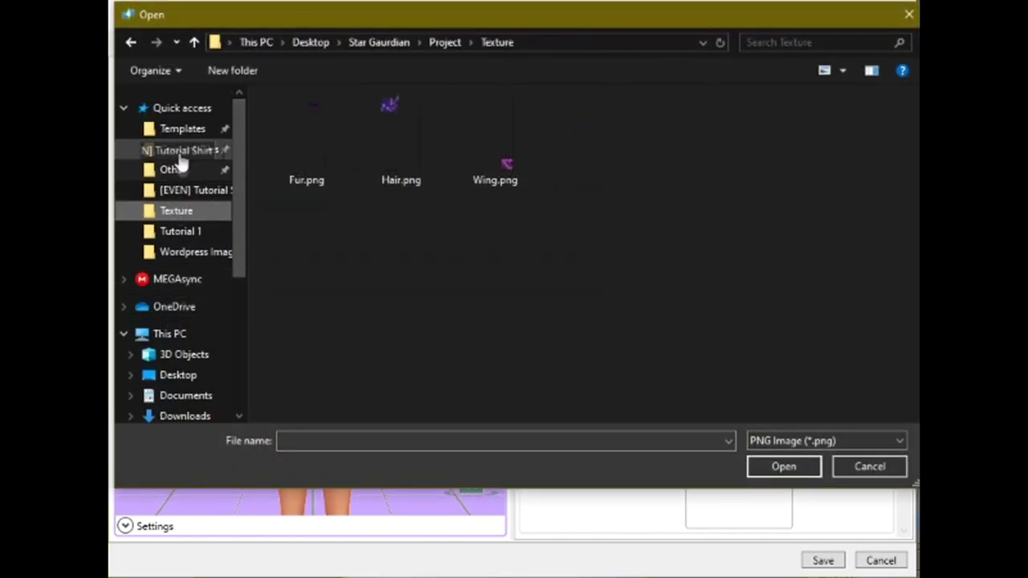
pyautogui.click(189, 149)
pyautogui.click(466, 42)
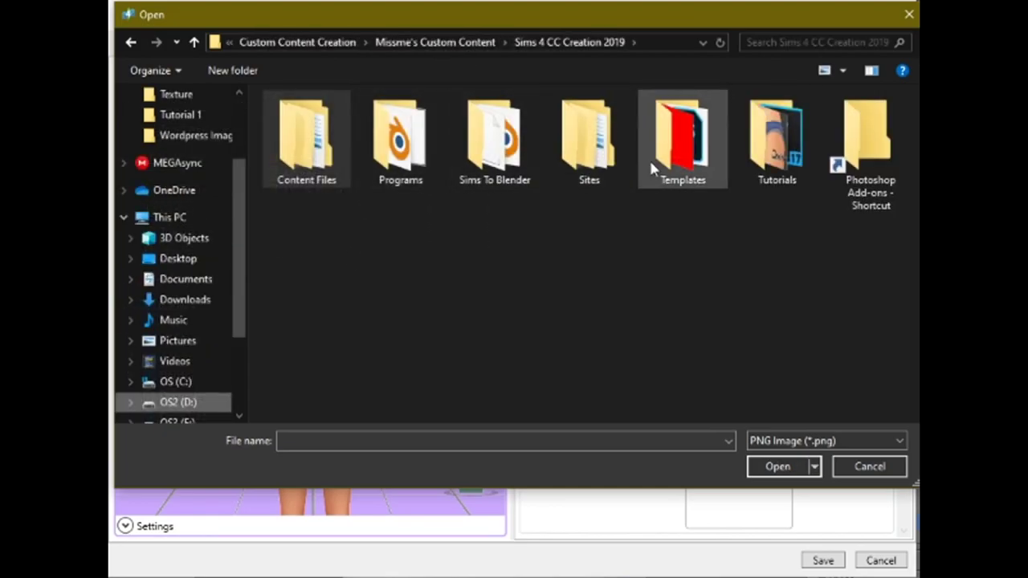
pyautogui.doubleClick(683, 149)
pyautogui.doubleClick(340, 301)
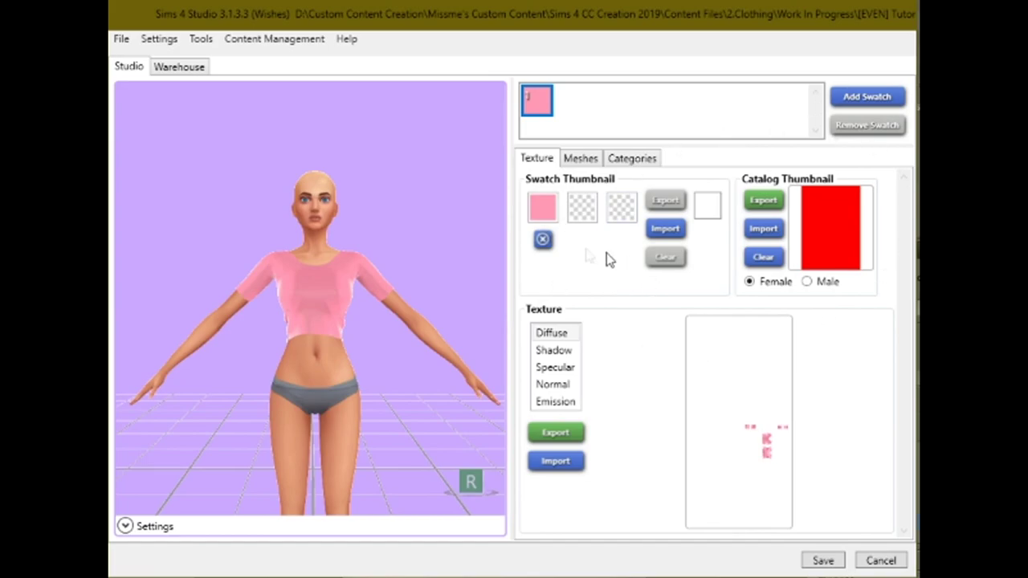
pyautogui.click(813, 563)
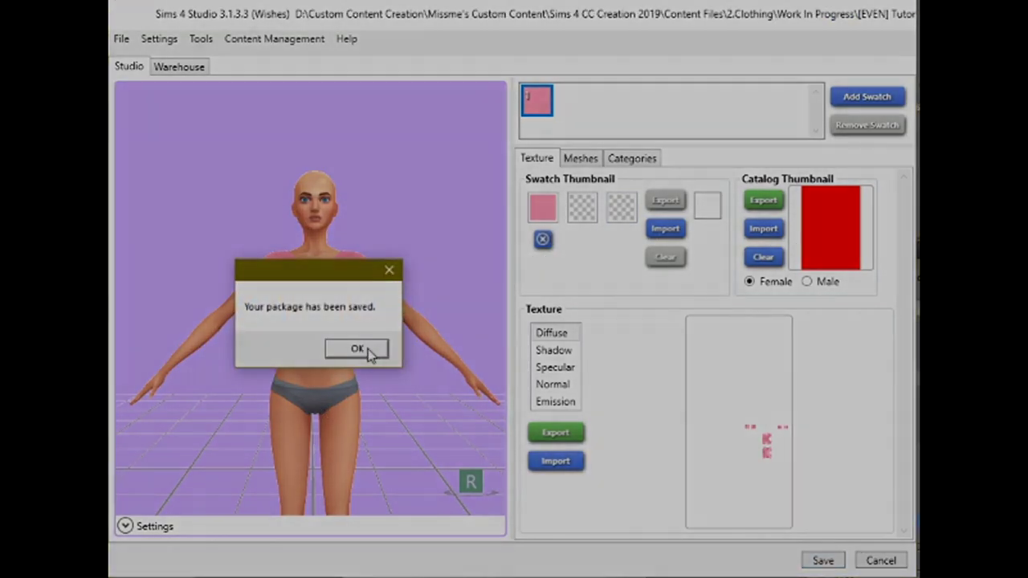
pyautogui.click(368, 352)
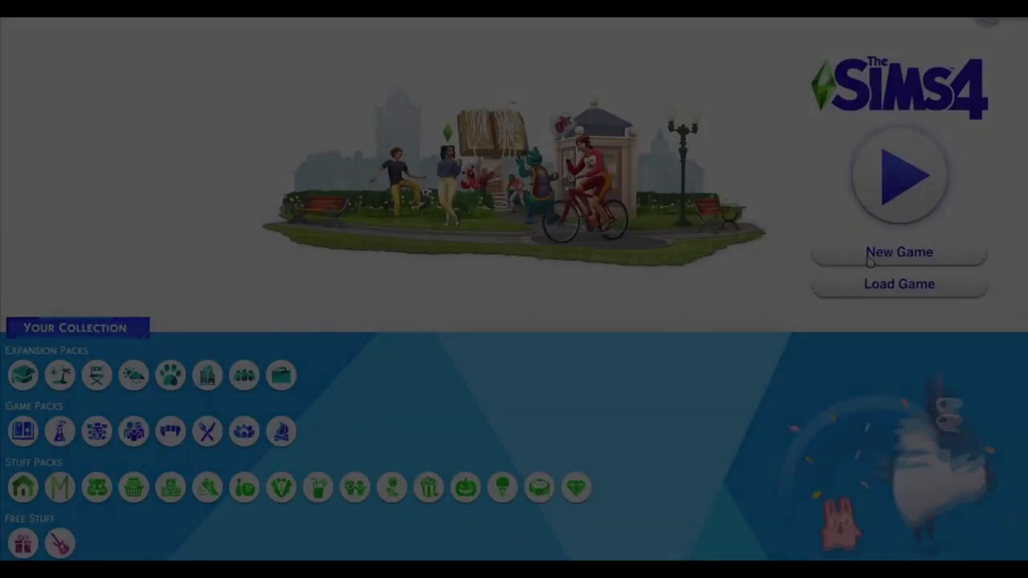
# Step: Switch to The Sims 4 and start a new game, declining the story quiz
pyautogui.click(867, 259)
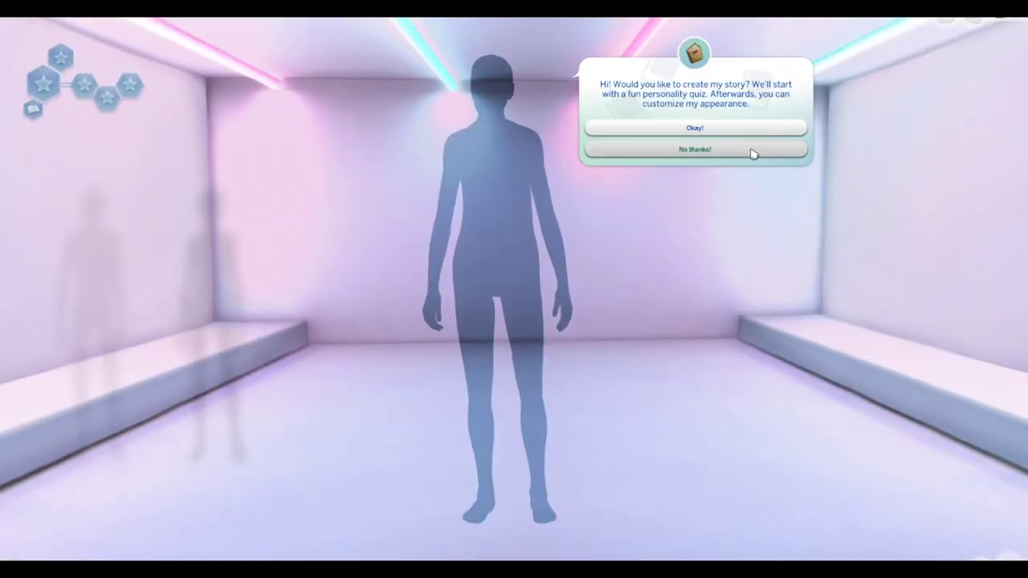
pyautogui.click(755, 150)
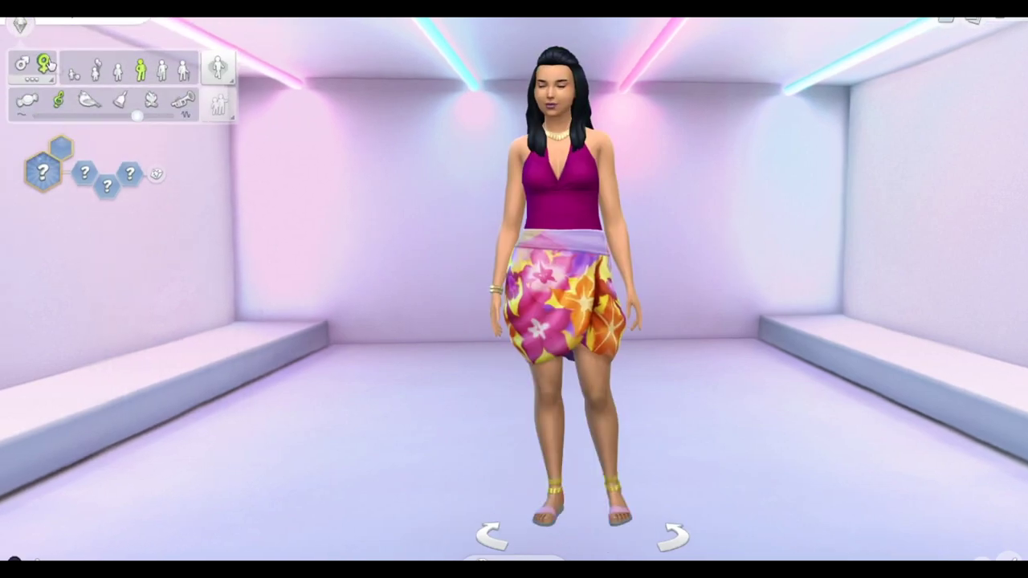
# Step: Filter the sim's tops to Custom Content only and dress her in the top with the solid red thumbnail
pyautogui.click(583, 218)
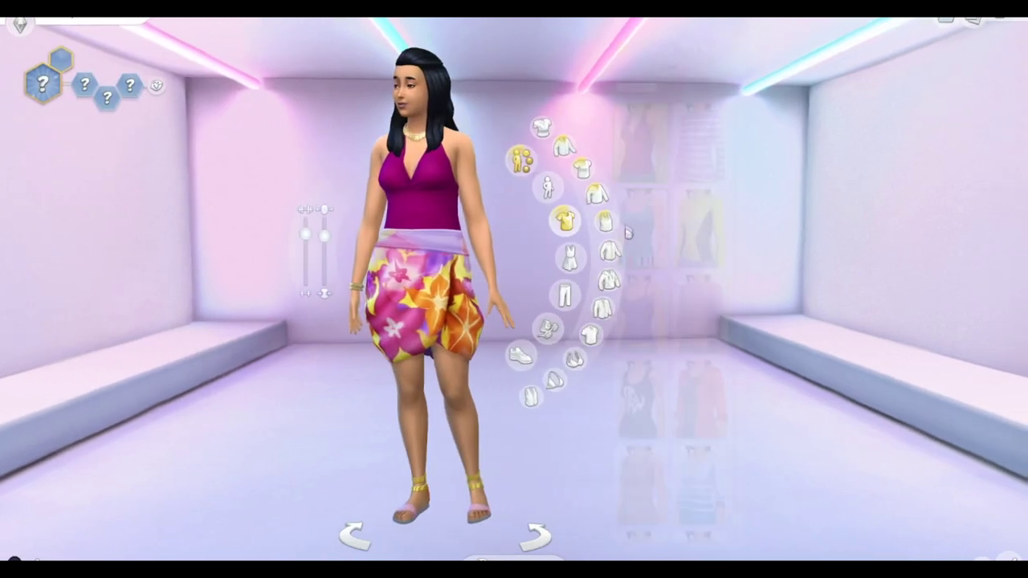
pyautogui.click(640, 89)
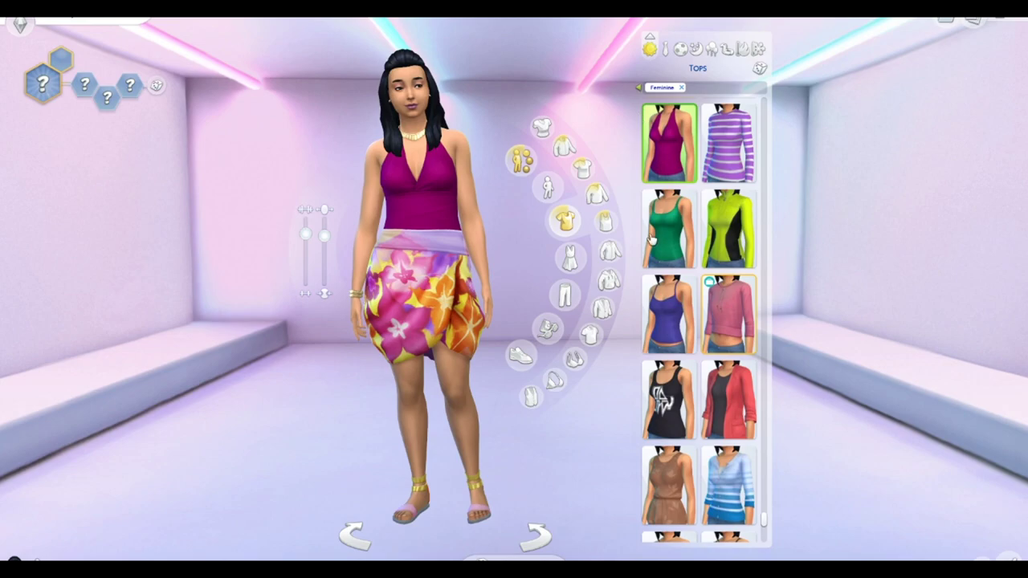
pyautogui.click(596, 226)
pyautogui.click(594, 264)
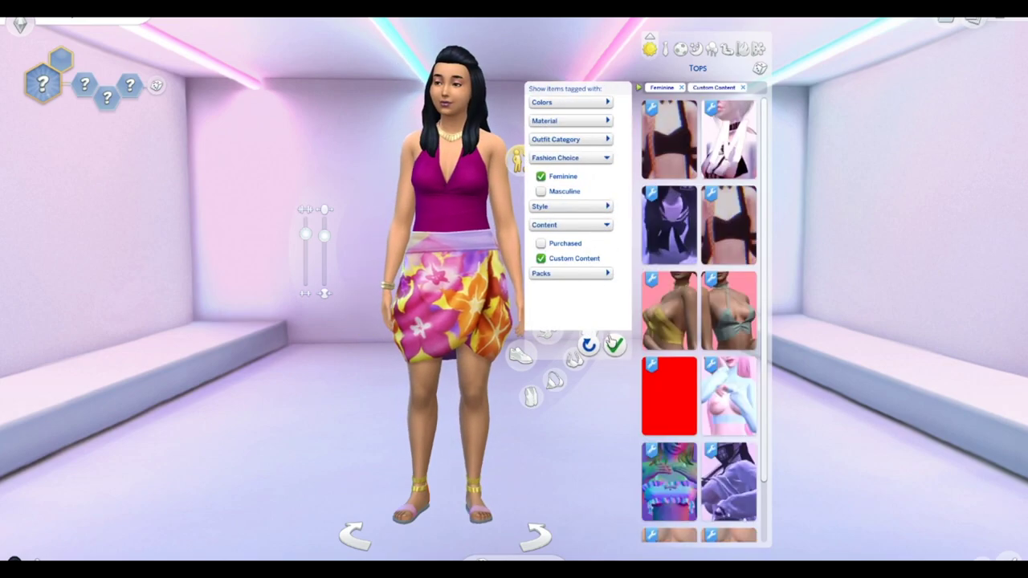
pyautogui.scroll(-1, 683, 233)
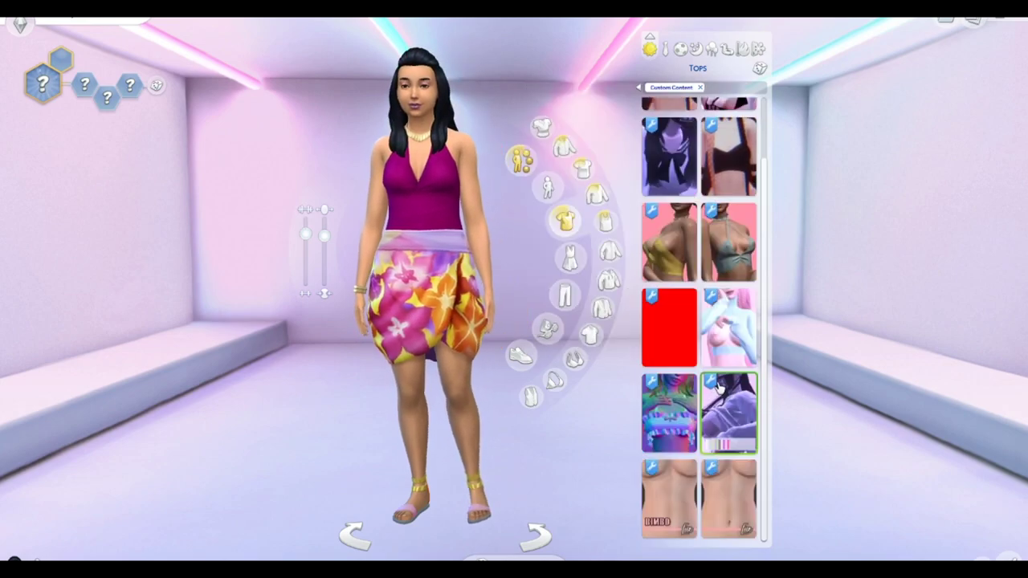
pyautogui.click(673, 326)
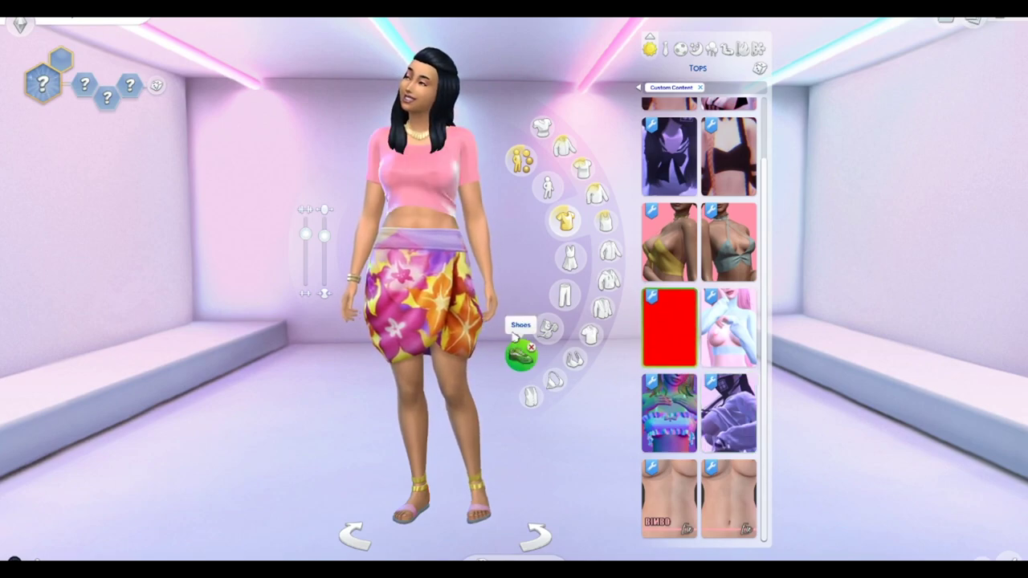
# Step: Check the shirt's fit up close on several body presets, including the heaviest one, ending with the first slim preset
pyautogui.scroll(2, 526, 161)
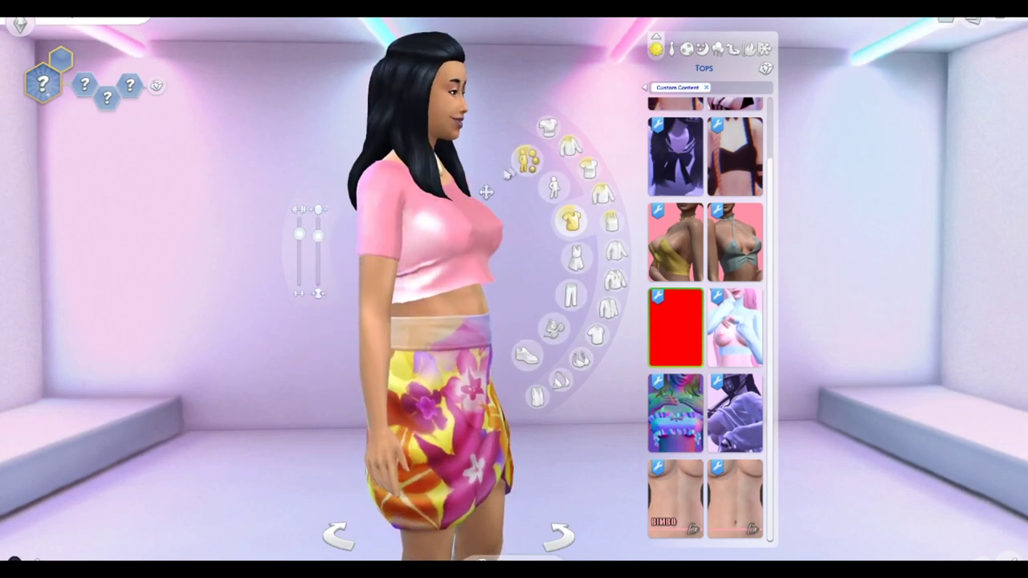
pyautogui.click(526, 160)
pyautogui.click(725, 261)
pyautogui.click(735, 399)
pyautogui.click(675, 399)
pyautogui.click(678, 478)
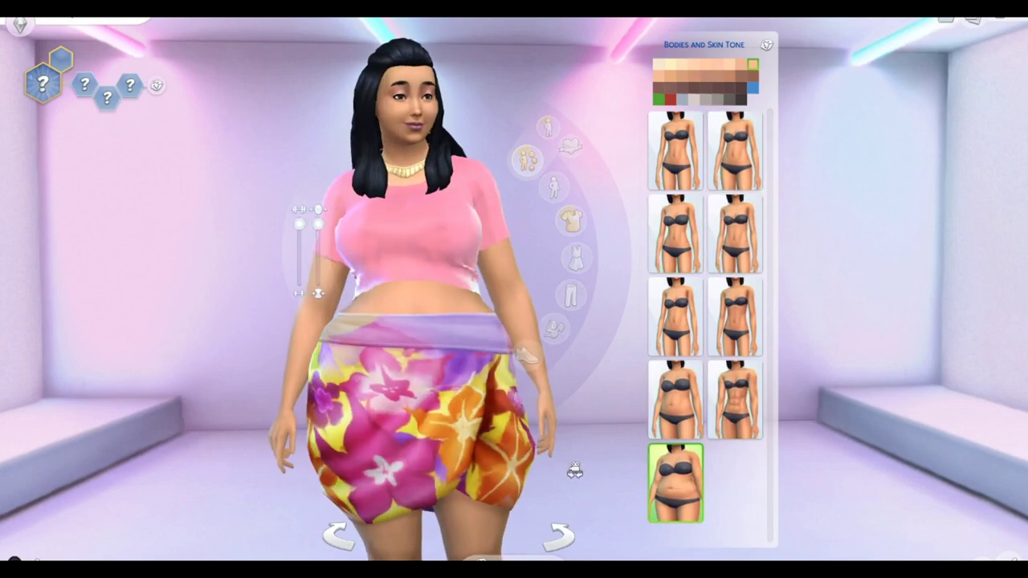
pyautogui.click(725, 170)
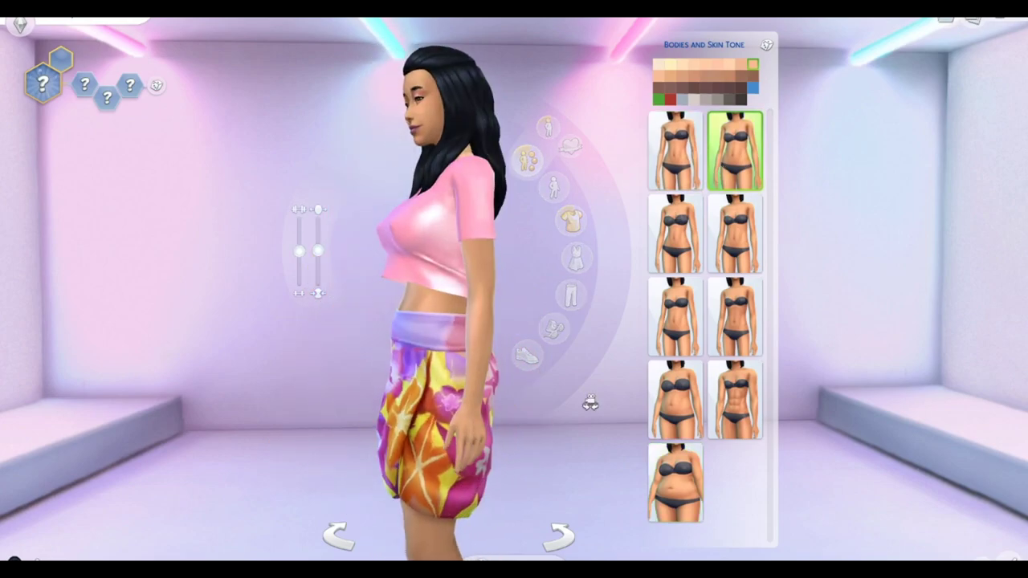
pyautogui.click(675, 153)
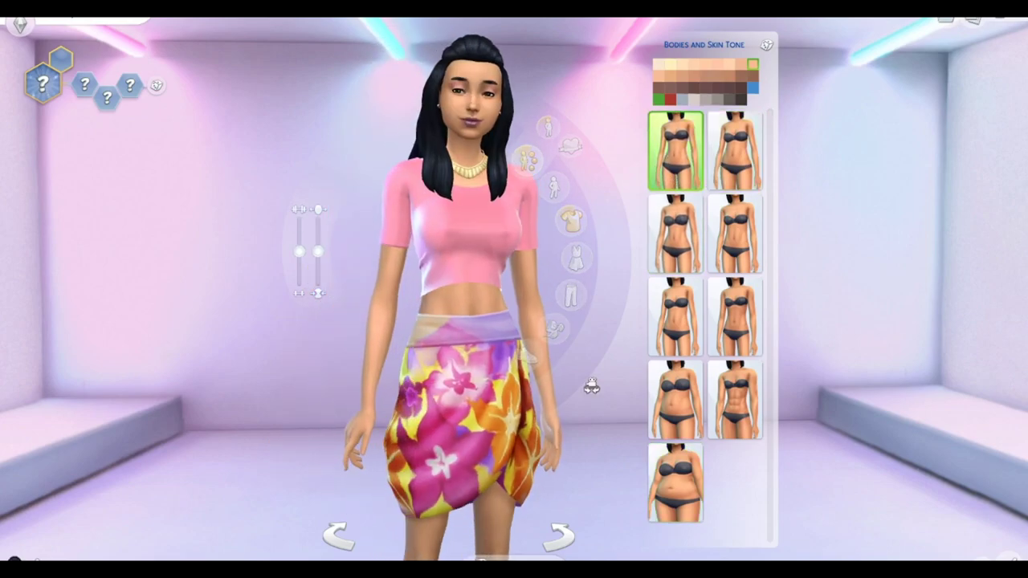